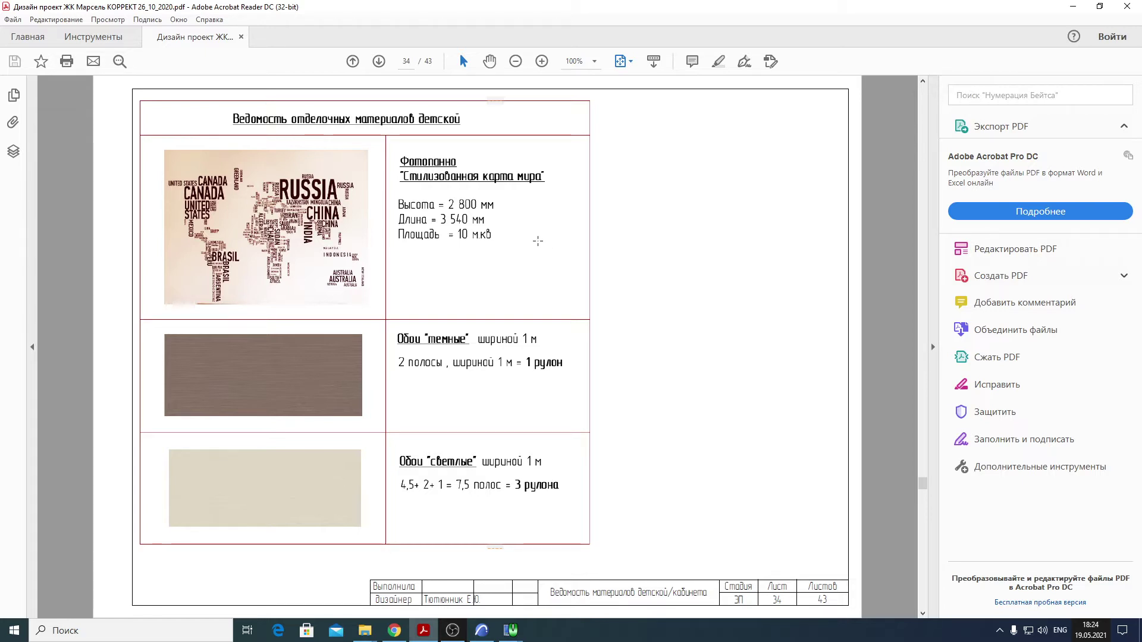
- Look back through the PDF design project from the children's room materials schedule to the floor covering plan on sheet 20
{"action": "scroll", "coordinate": [537, 259], "scroll_direction": "up", "scroll_amount": 2}
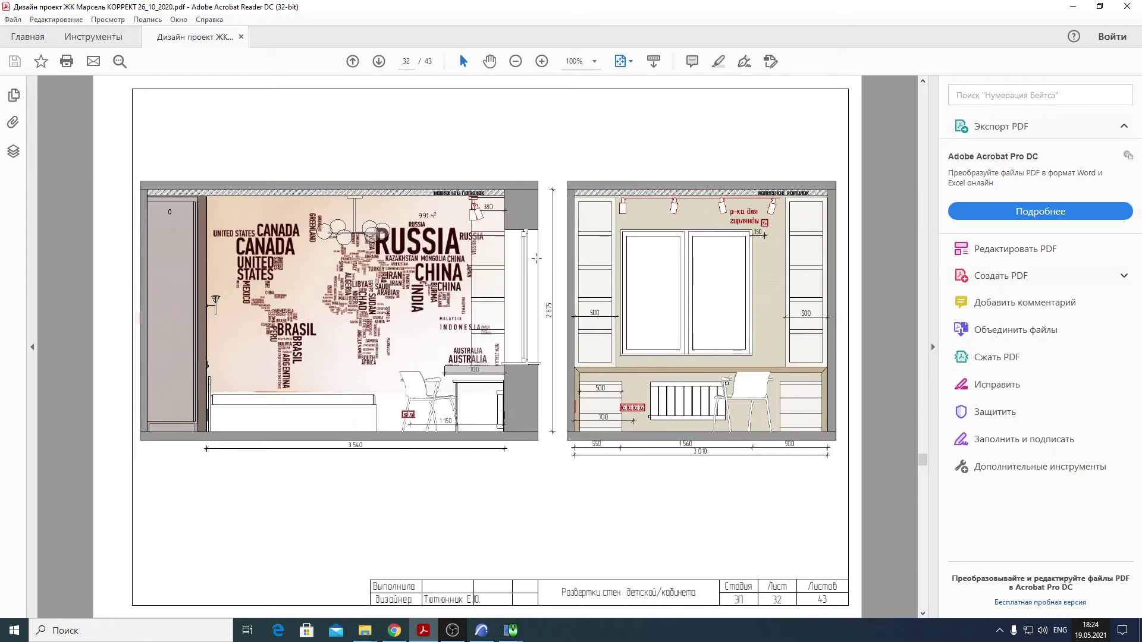
{"action": "scroll", "coordinate": [537, 258], "scroll_direction": "up", "scroll_amount": 4}
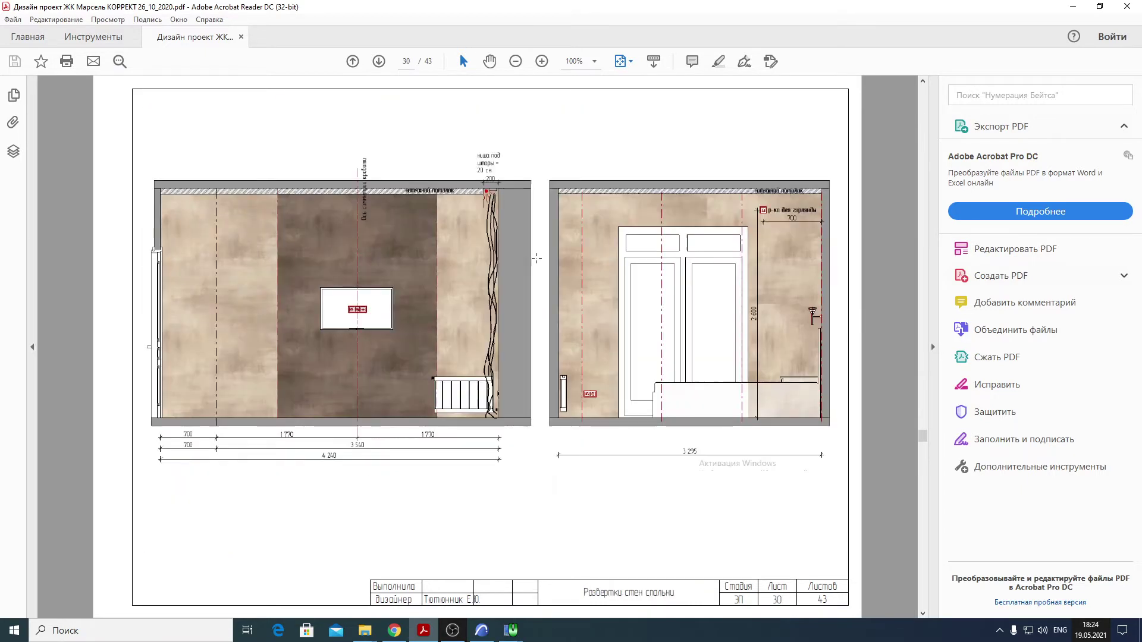
{"action": "scroll", "coordinate": [536, 258], "scroll_direction": "up", "scroll_amount": 6}
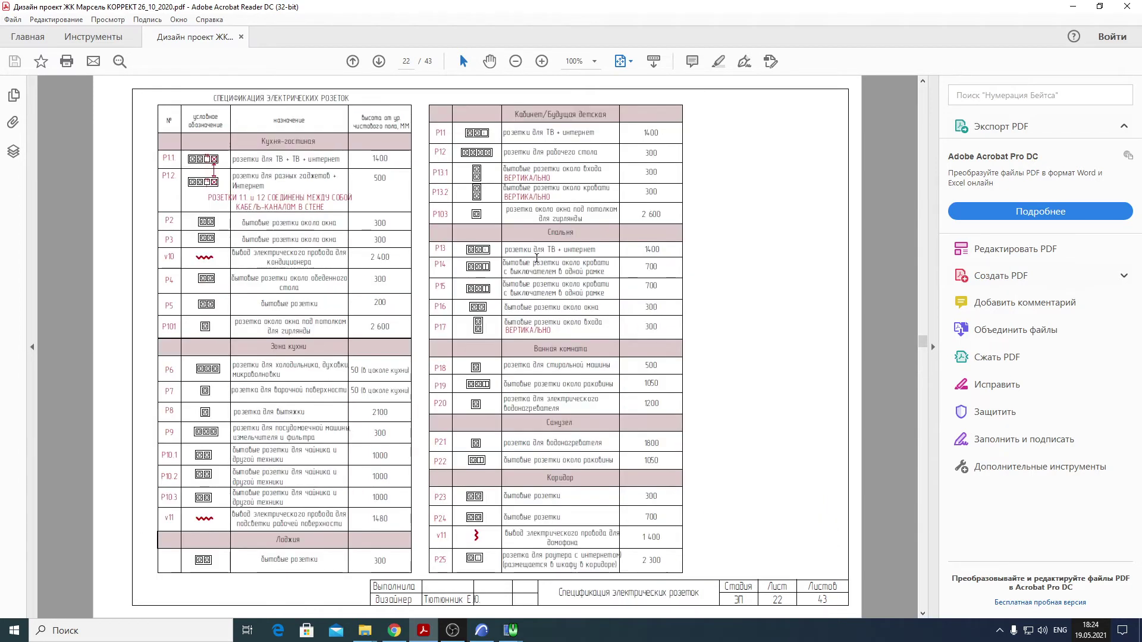
{"action": "scroll", "coordinate": [537, 258], "scroll_direction": "up", "scroll_amount": 2}
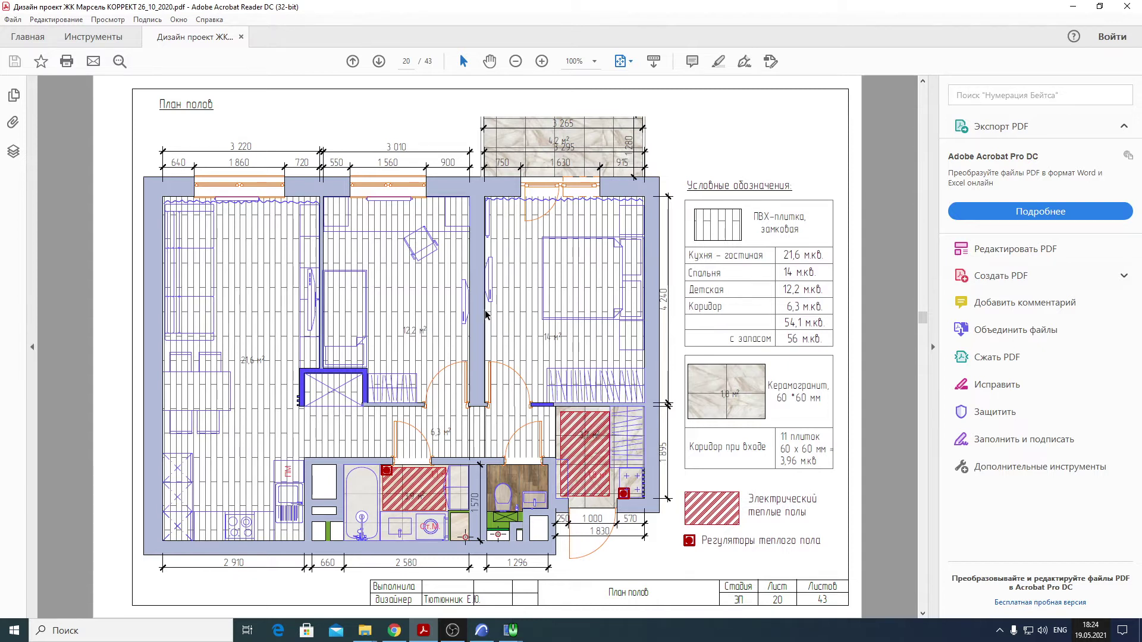
- Review the lighting specification, room wall elevations, finishing material schedules and bathroom and toilet sheets of the design project
{"action": "scroll", "coordinate": [498, 317], "scroll_direction": "down", "scroll_amount": 3}
{"action": "scroll", "coordinate": [498, 316], "scroll_direction": "down", "scroll_amount": 1}
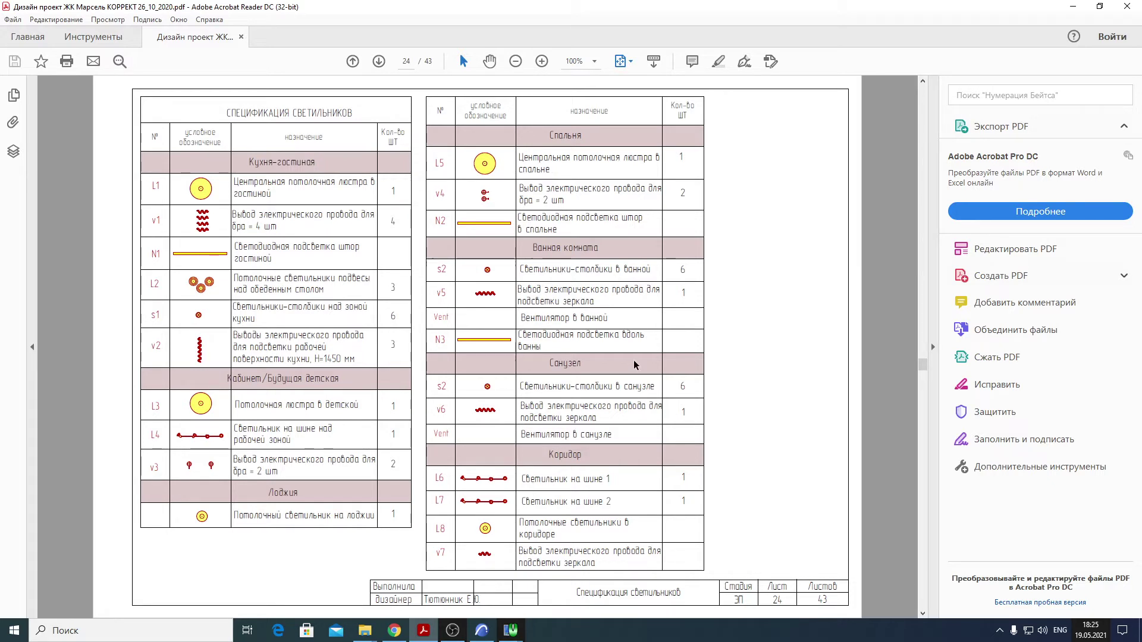
{"action": "scroll", "coordinate": [633, 364], "scroll_direction": "down", "scroll_amount": 3}
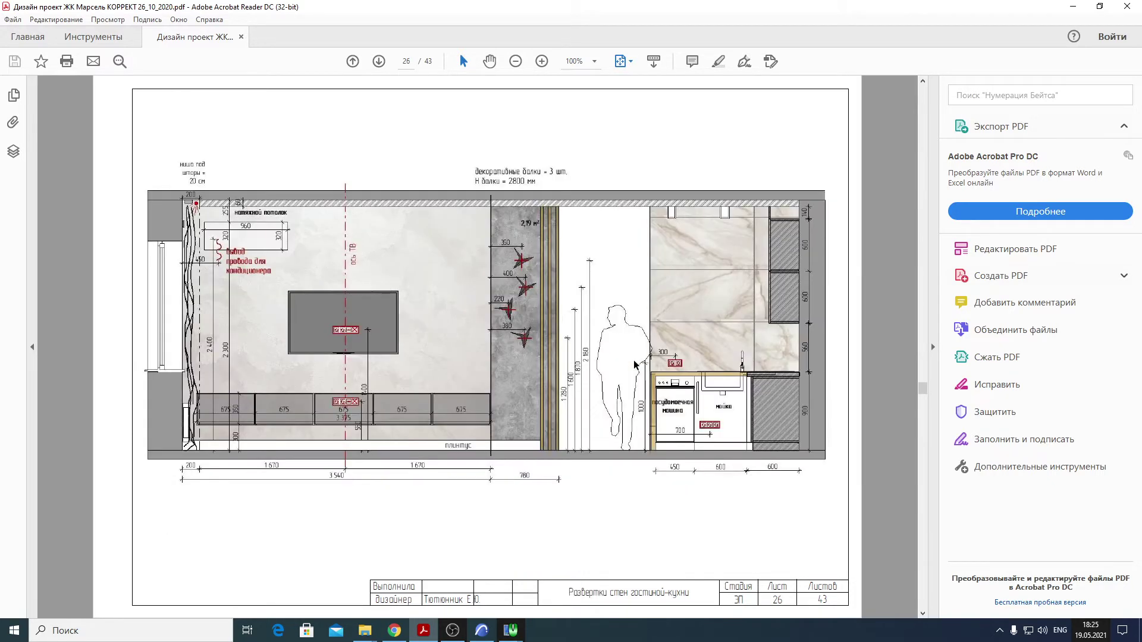
{"action": "scroll", "coordinate": [634, 364], "scroll_direction": "down", "scroll_amount": 4}
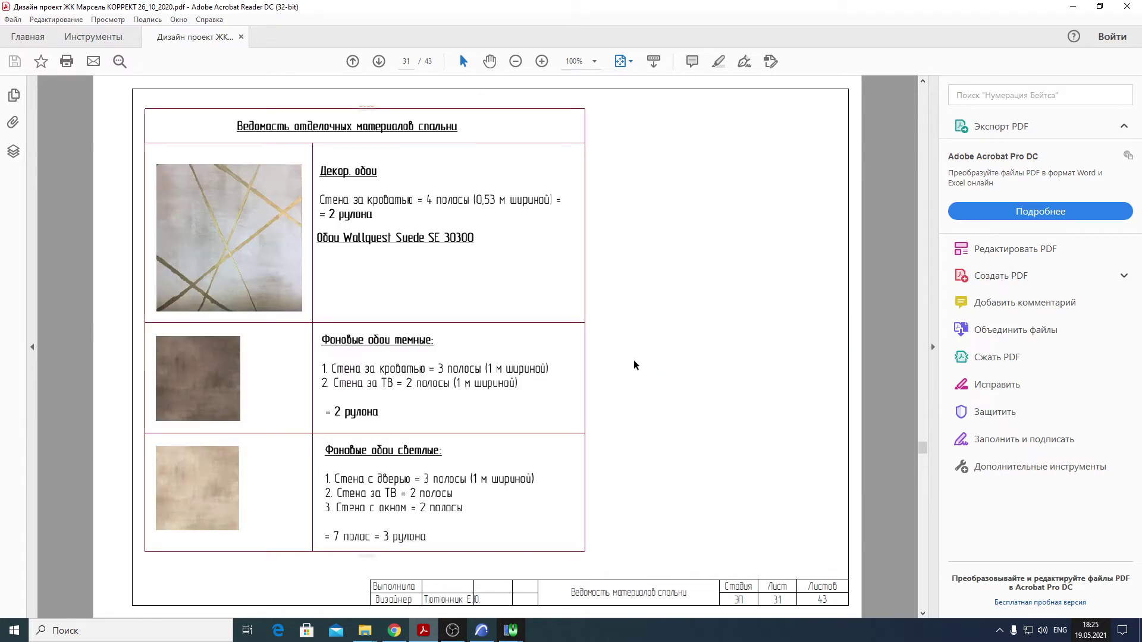
{"action": "scroll", "coordinate": [634, 365], "scroll_direction": "down", "scroll_amount": 5}
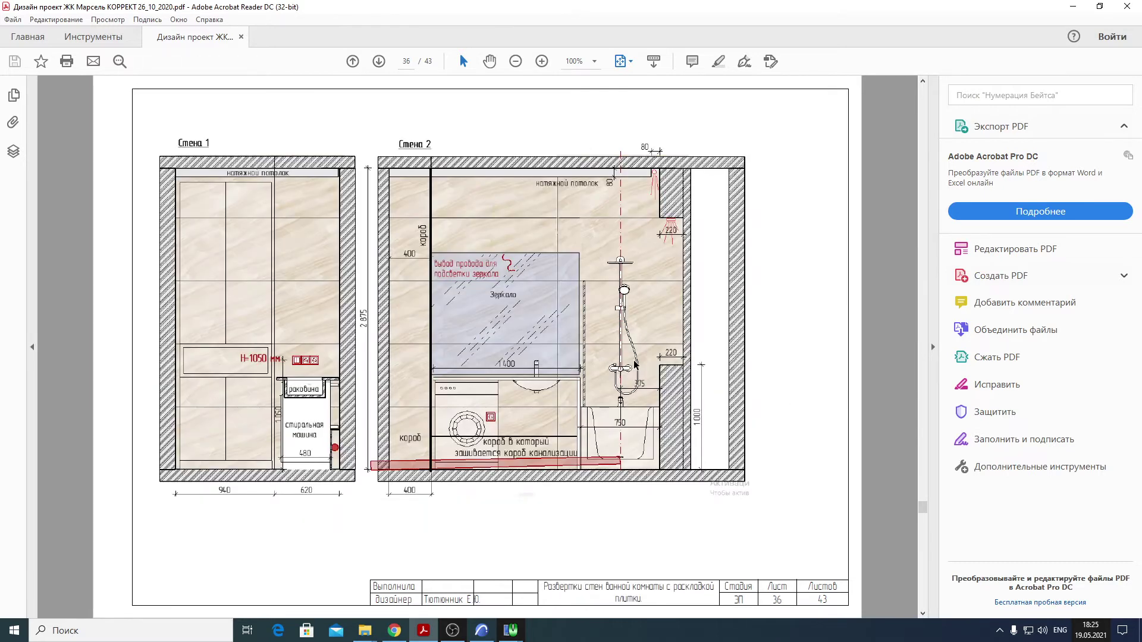
{"action": "scroll", "coordinate": [634, 365], "scroll_direction": "down", "scroll_amount": 2}
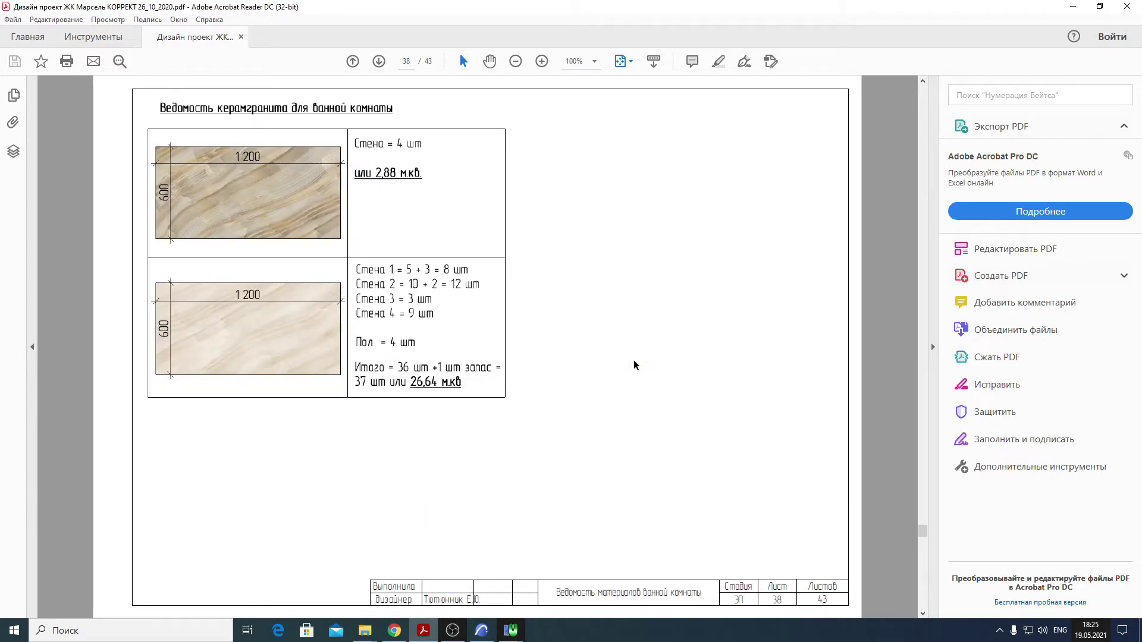
{"action": "scroll", "coordinate": [633, 365], "scroll_direction": "down", "scroll_amount": 3}
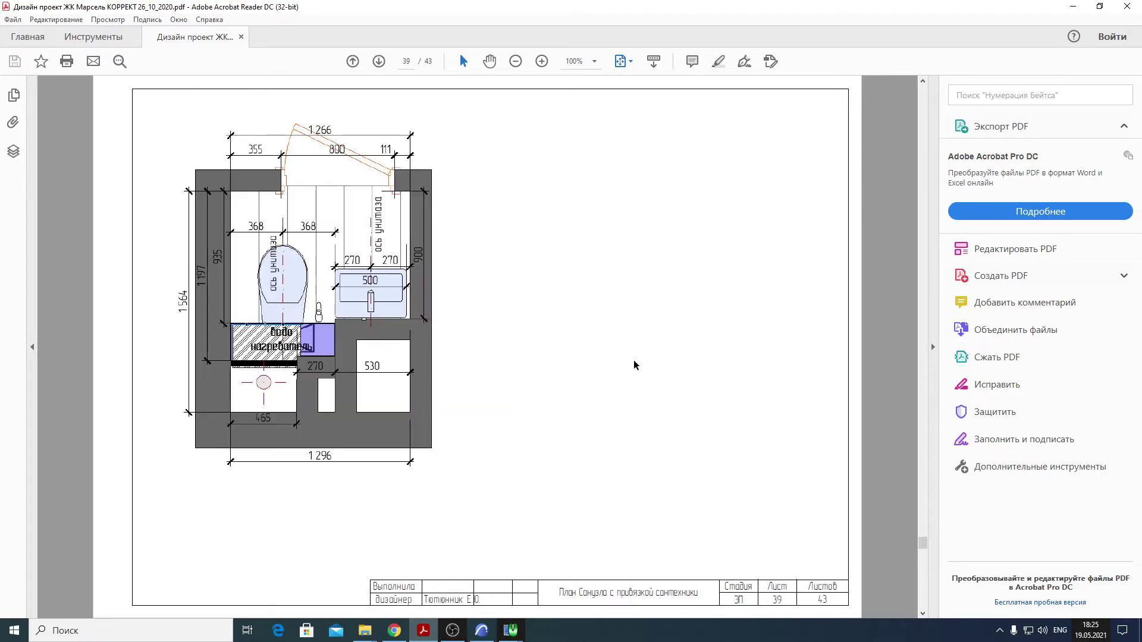
{"action": "scroll", "coordinate": [634, 365], "scroll_direction": "up", "scroll_amount": 3}
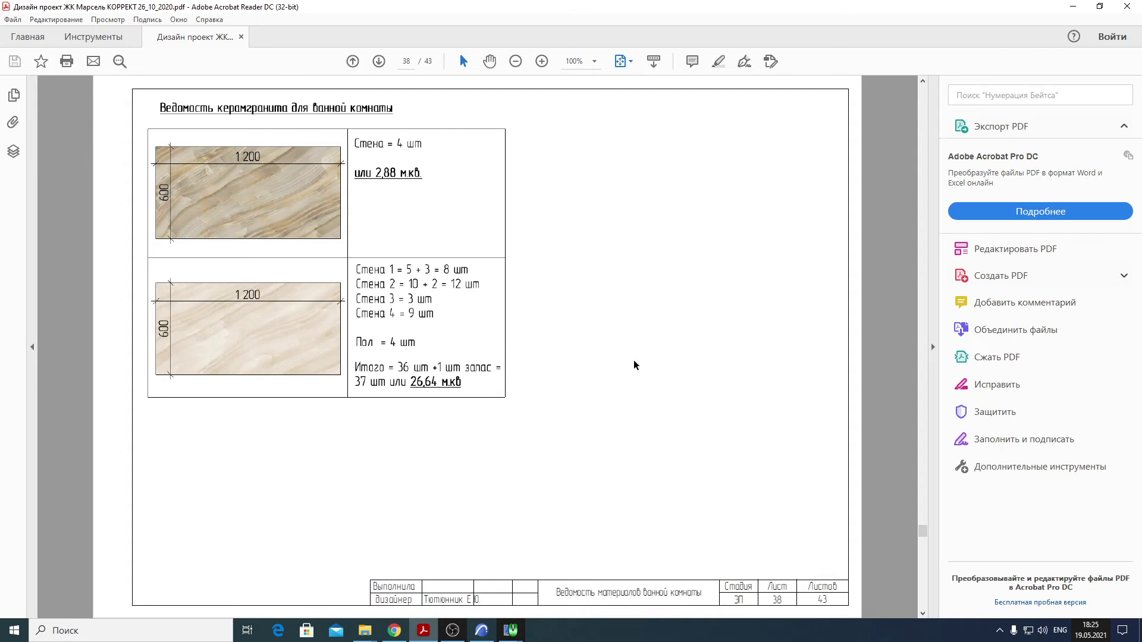
{"action": "scroll", "coordinate": [633, 365], "scroll_direction": "up", "scroll_amount": 1}
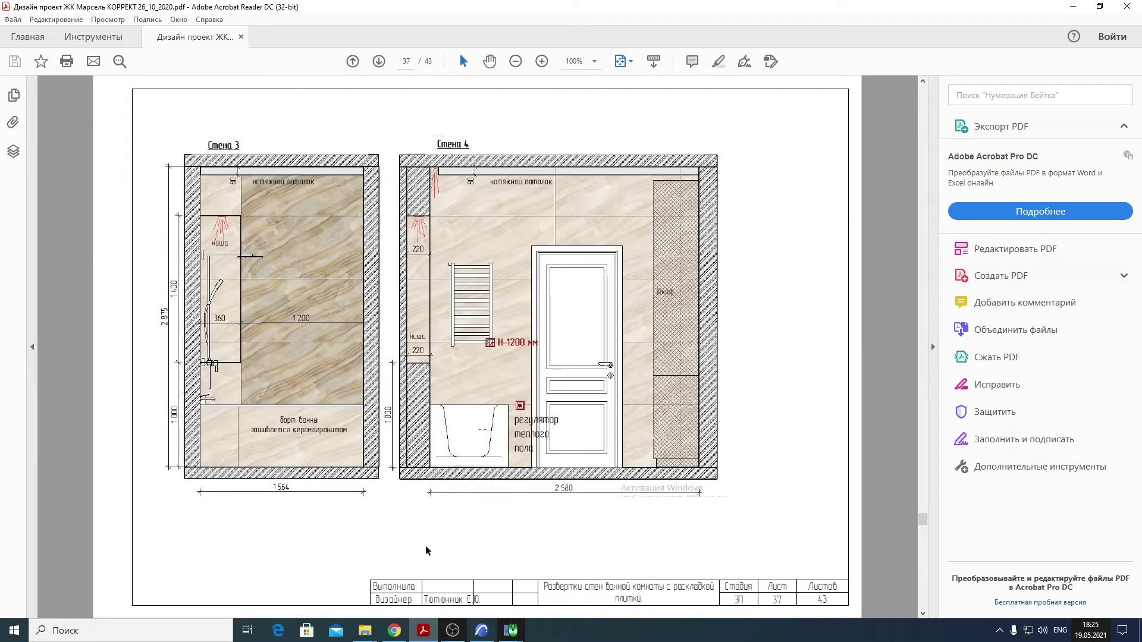
- Switch to ARCHICAD and look over the Opening, Zone and Object tools on the first-floor plan
{"action": "left_click", "coordinate": [481, 632]}
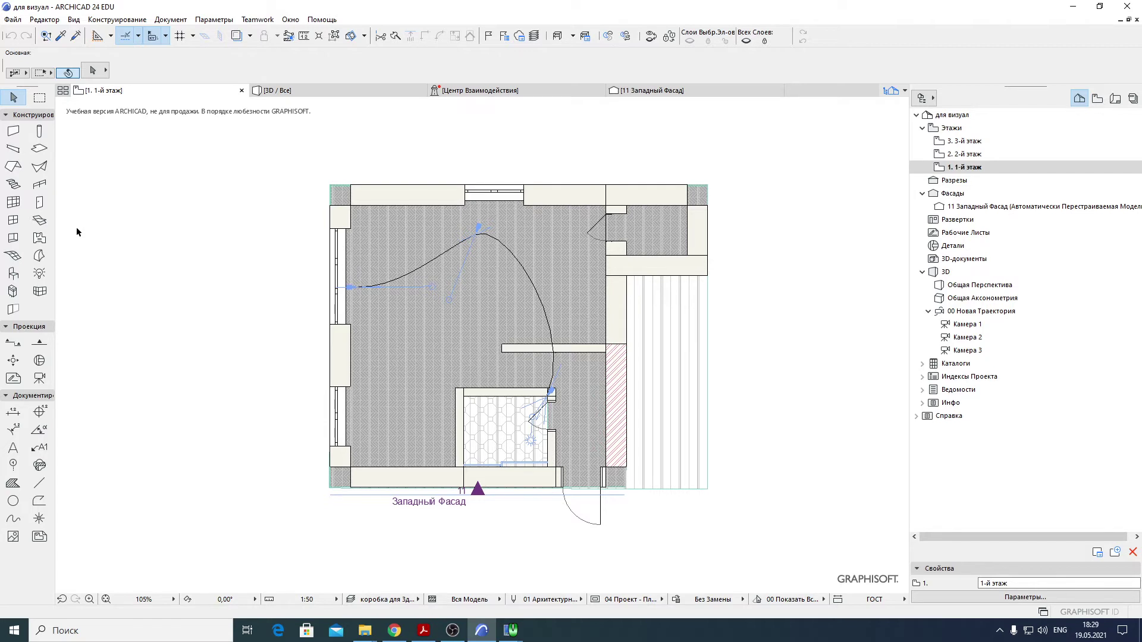
{"action": "left_click", "coordinate": [13, 239]}
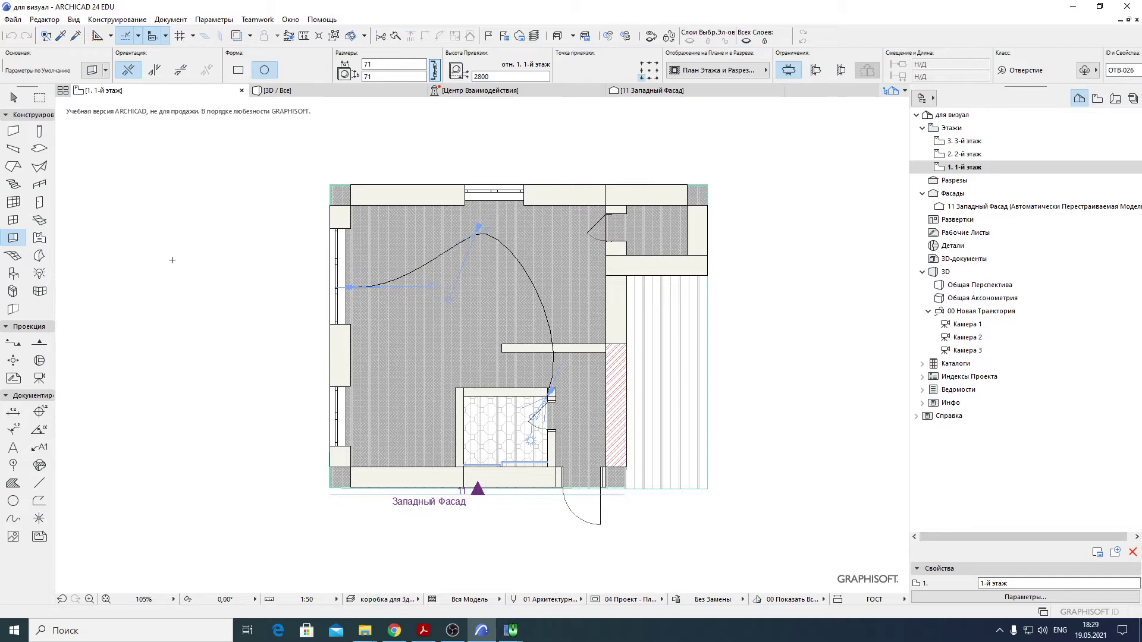
{"action": "left_click", "coordinate": [40, 238]}
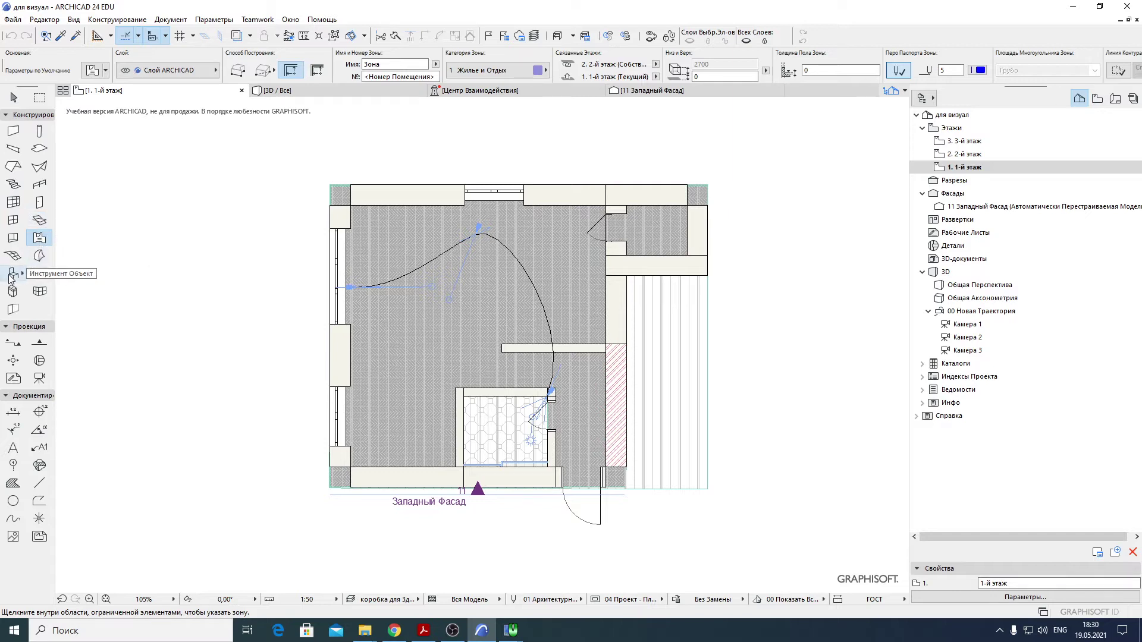
{"action": "left_click", "coordinate": [22, 274]}
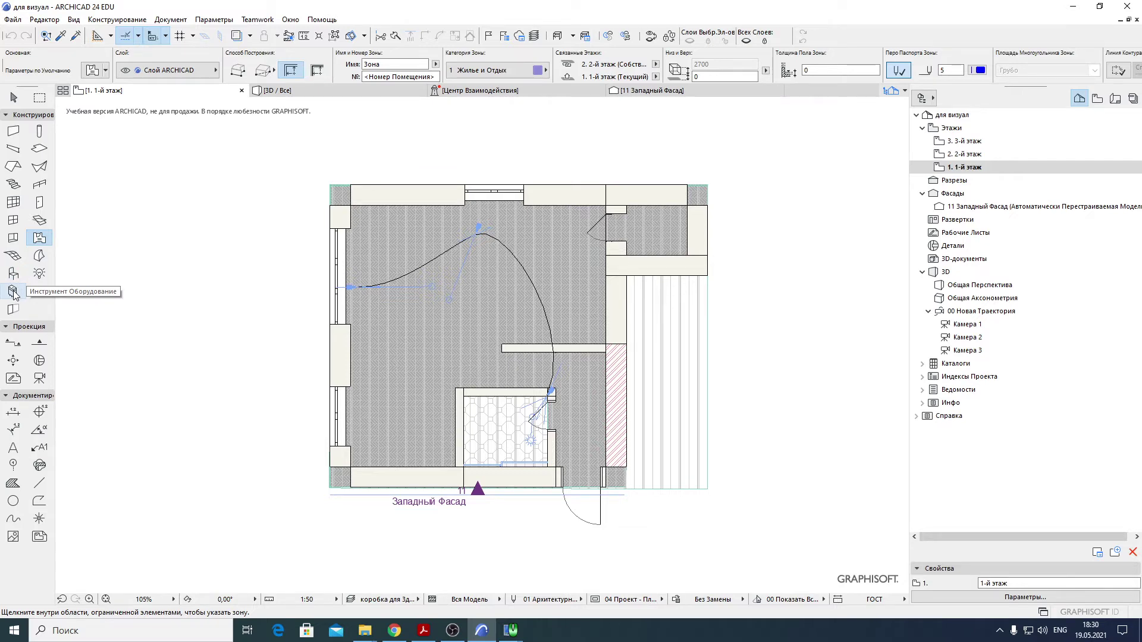
{"action": "left_click", "coordinate": [20, 275]}
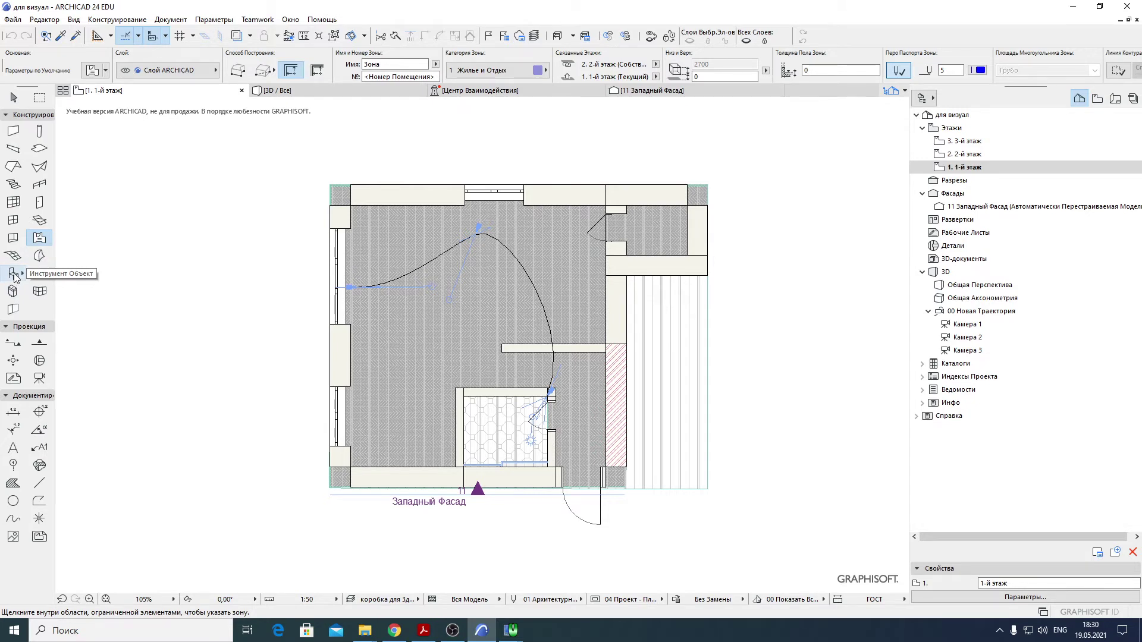
- Browse the Equipment tool's default library folders, including kitchen appliances, school furniture and plumbing equipment, and close the settings
{"action": "left_click", "coordinate": [13, 291]}
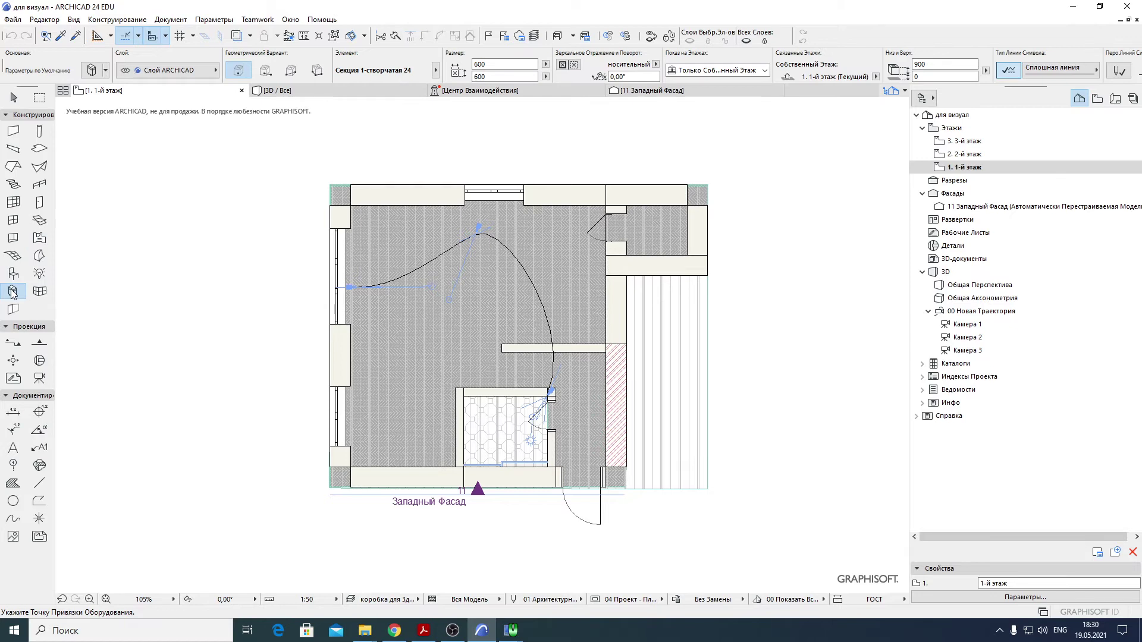
{"action": "double_click", "coordinate": [14, 291]}
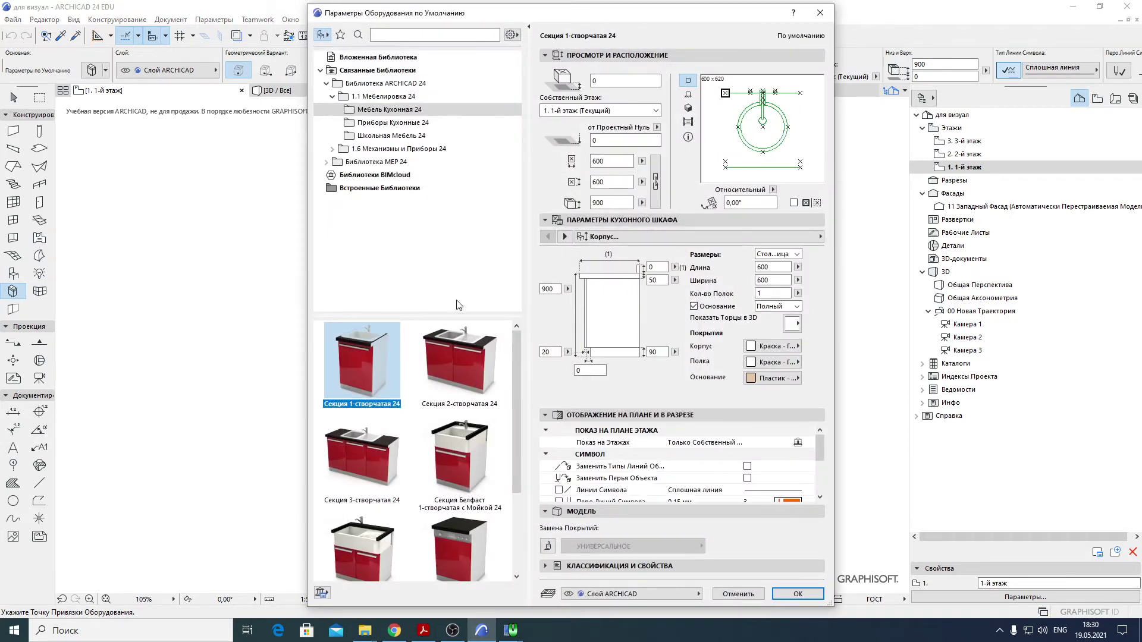
{"action": "left_click", "coordinate": [426, 123]}
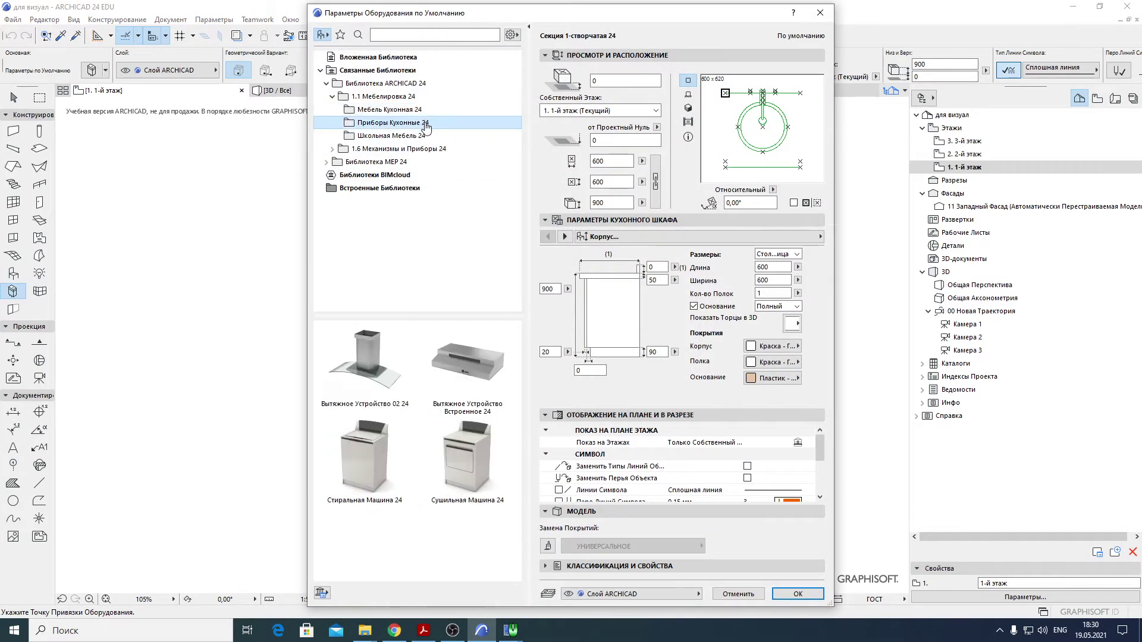
{"action": "left_click", "coordinate": [419, 137]}
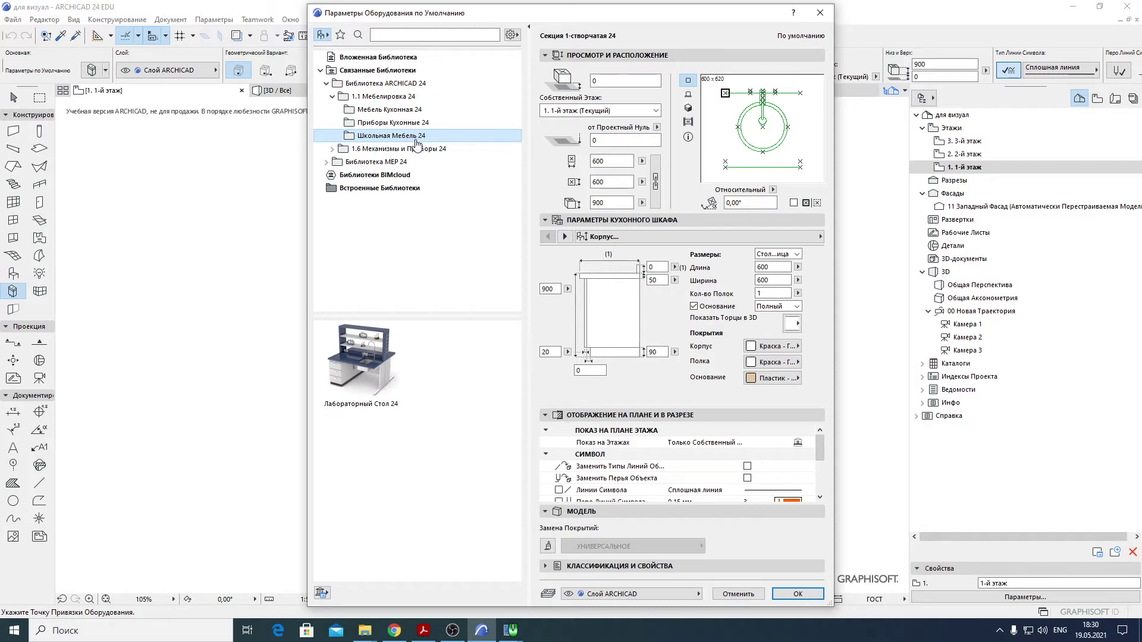
{"action": "left_click", "coordinate": [332, 150]}
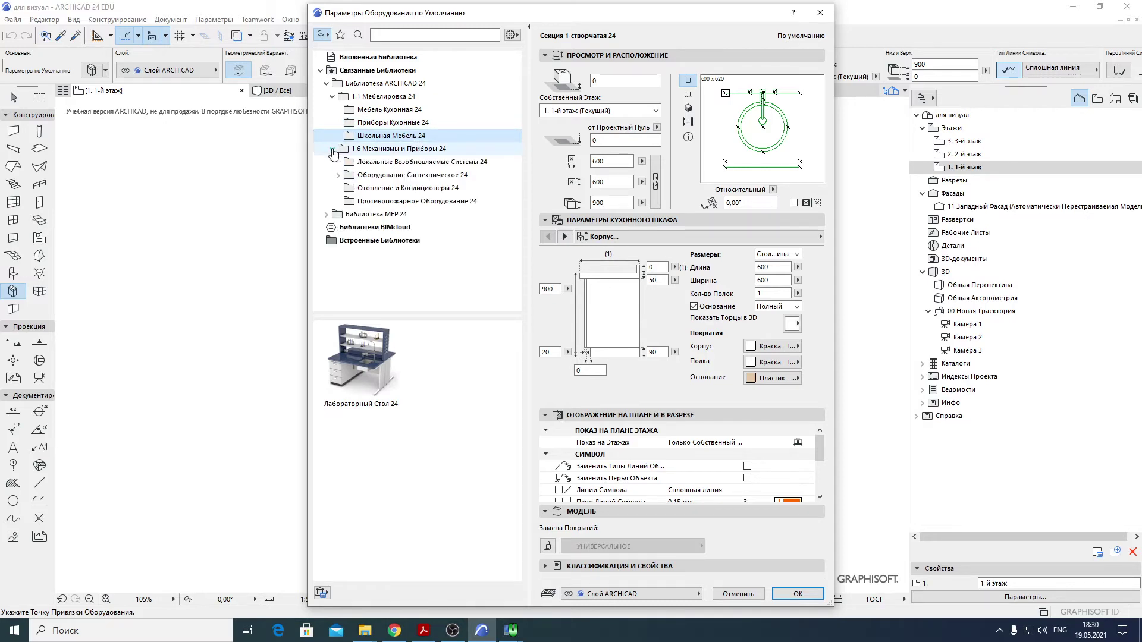
{"action": "left_click", "coordinate": [338, 175]}
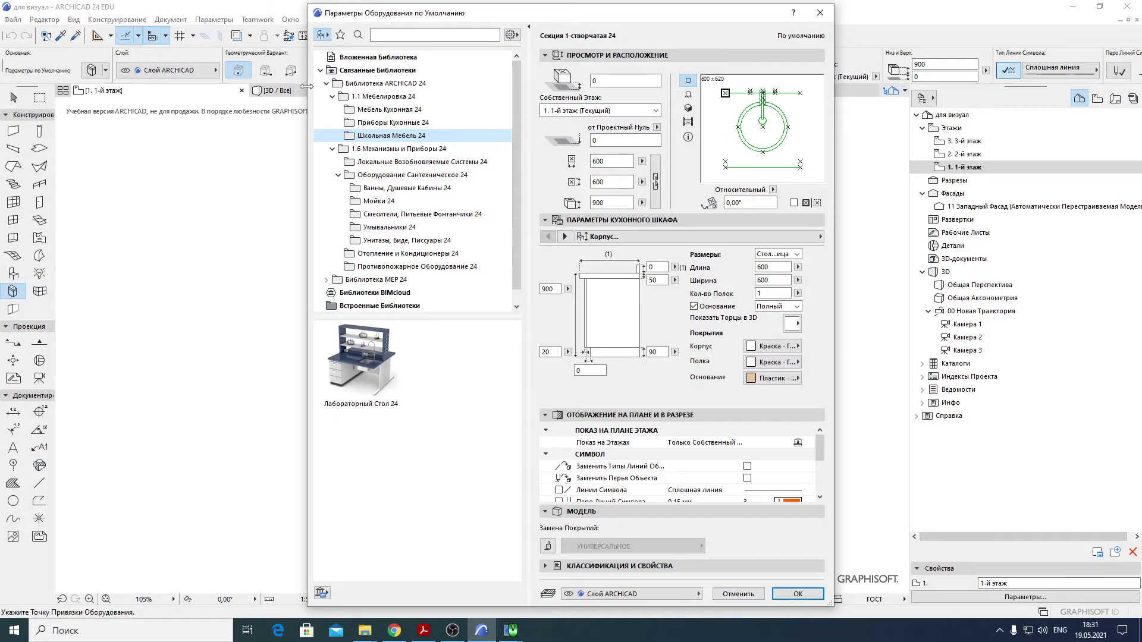
{"action": "left_click", "coordinate": [379, 34]}
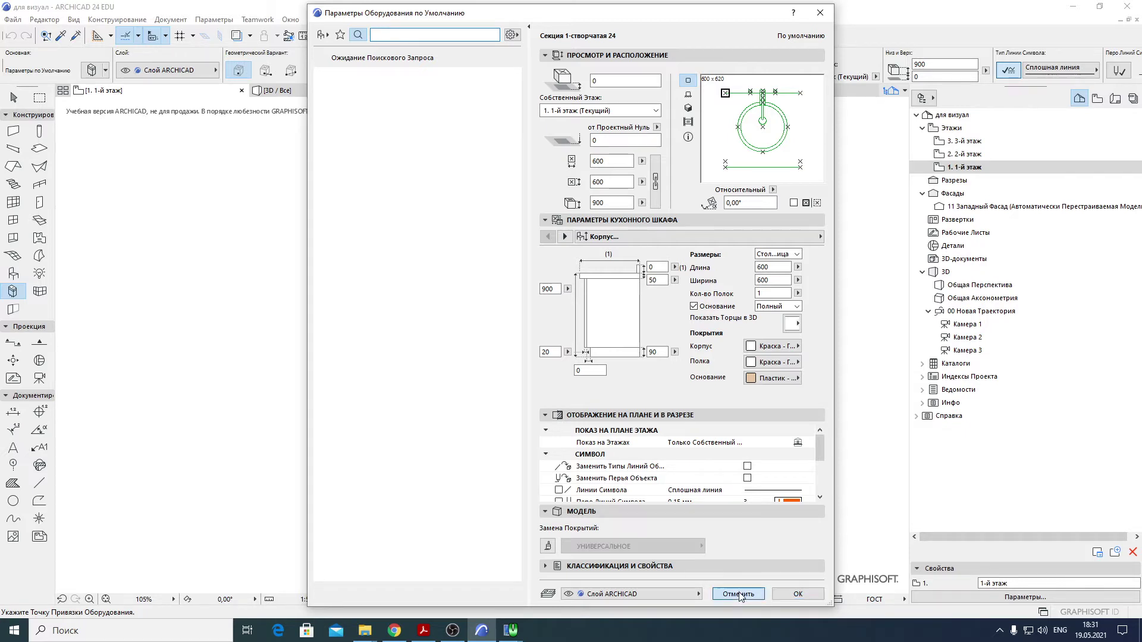
{"action": "left_click", "coordinate": [798, 593]}
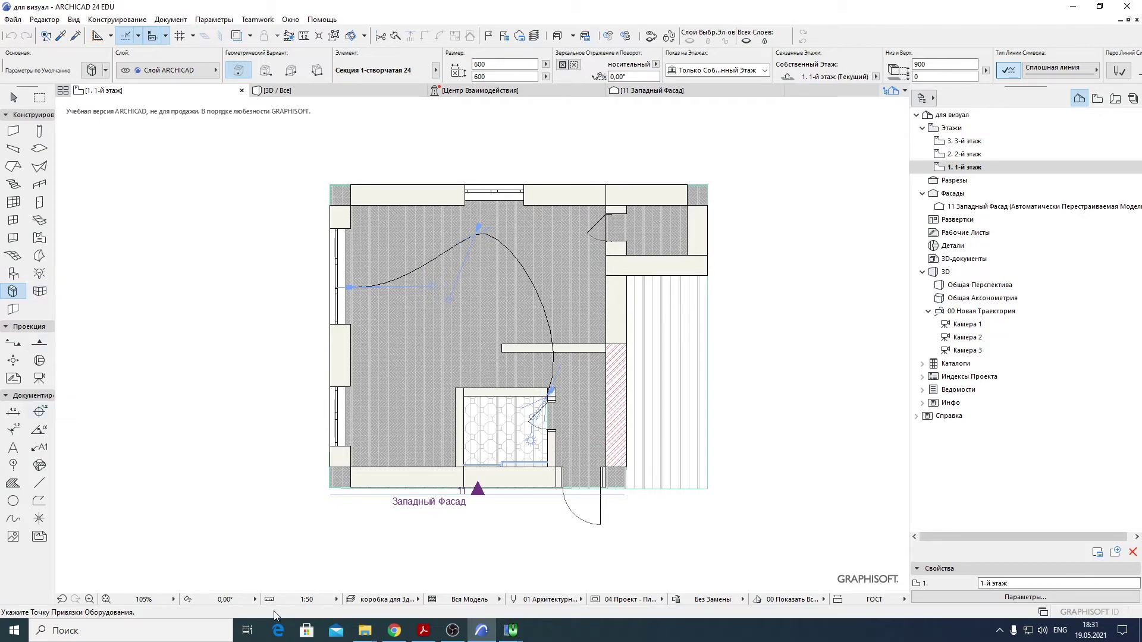
- Switch to Chrome and search Google for "мос анжелес" in a new tab
{"action": "left_click", "coordinate": [395, 632]}
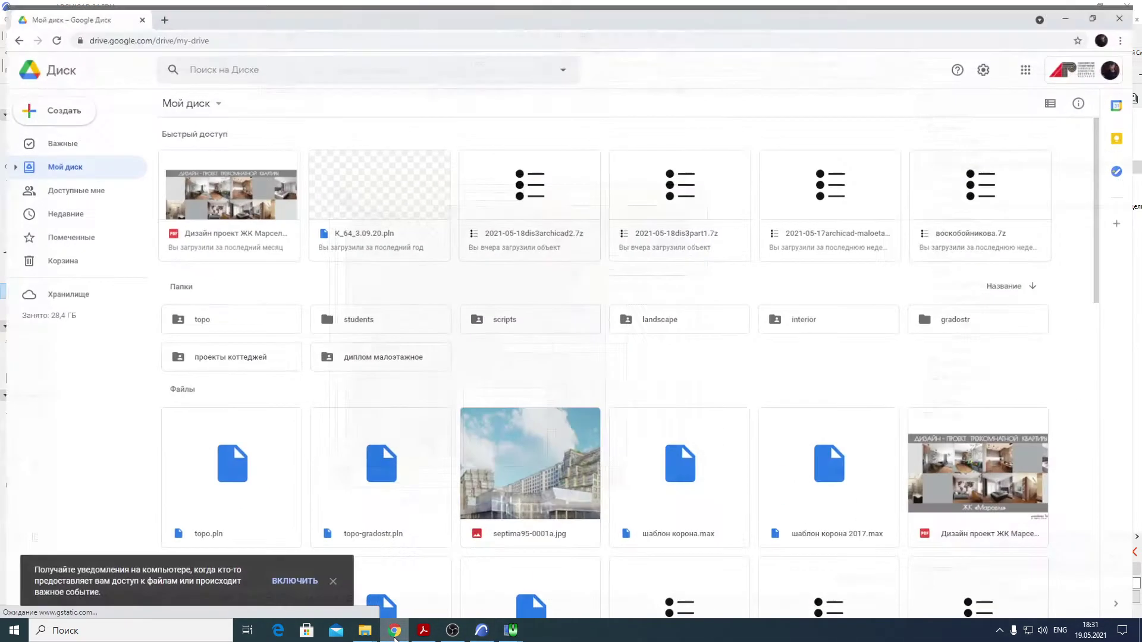
{"action": "left_click", "coordinate": [161, 9]}
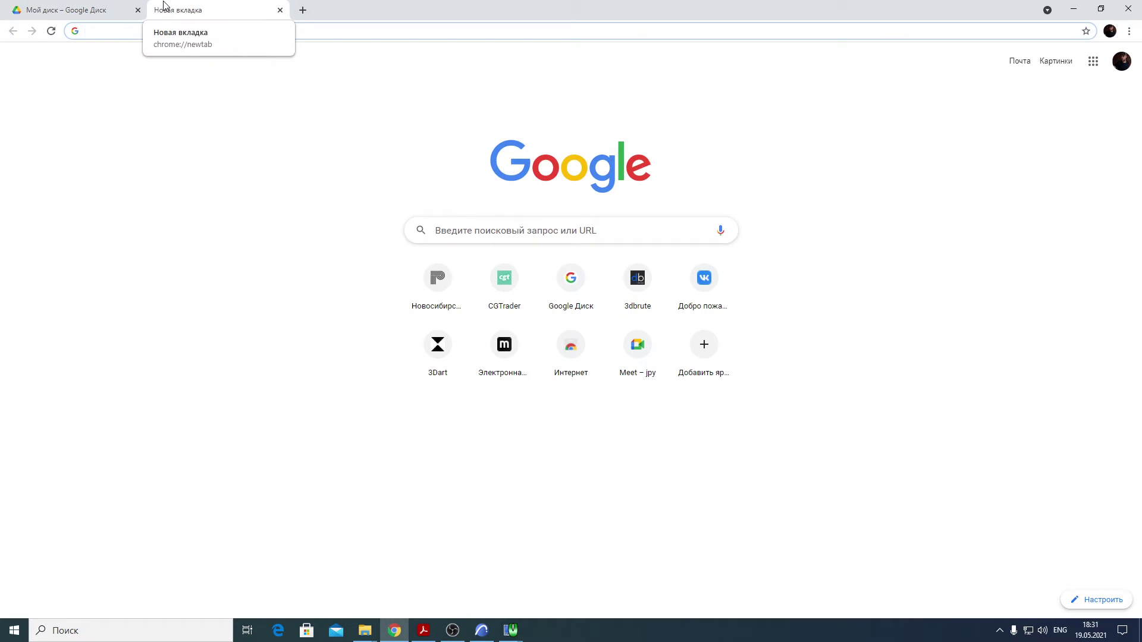
{"action": "key", "text": "alt+shift"}
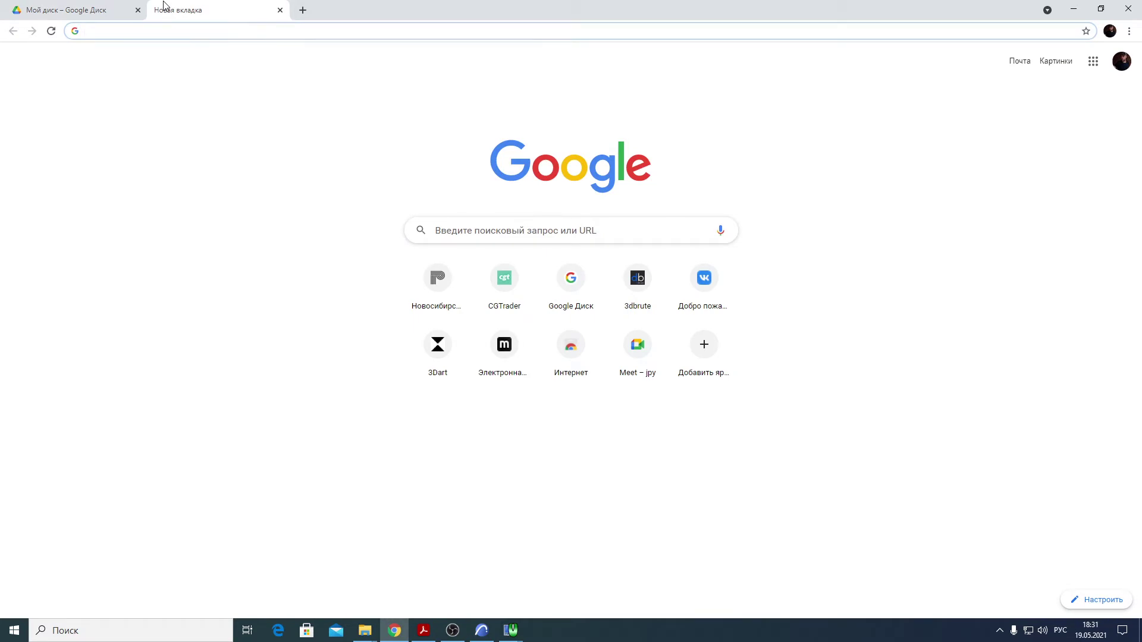
{"action": "type", "text": "мос ан"}
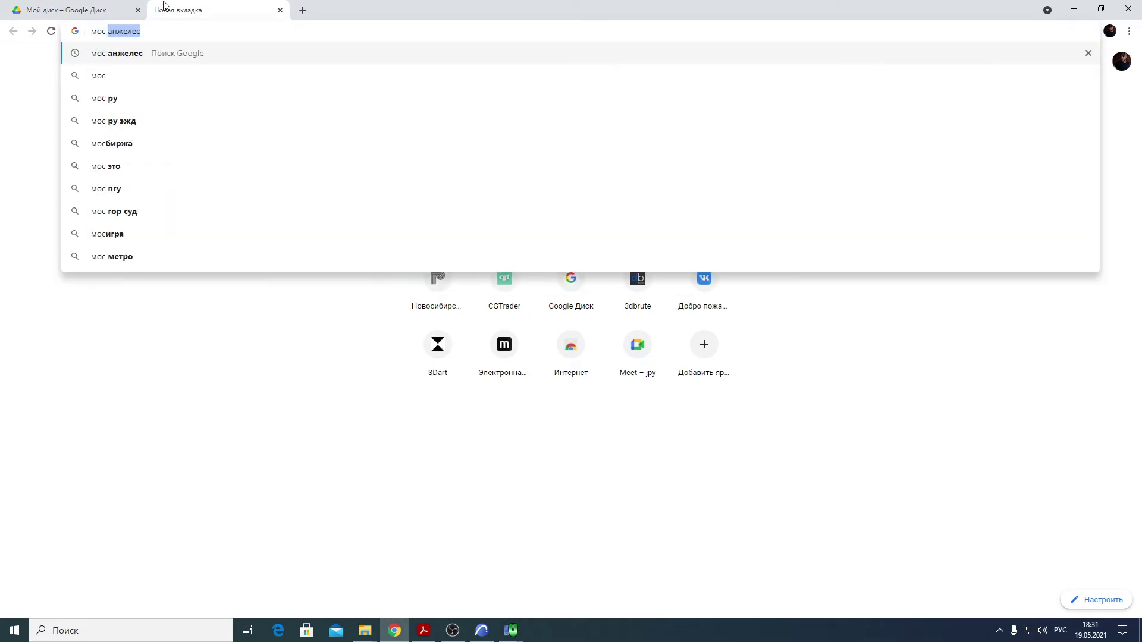
{"action": "type", "text": "желе"}
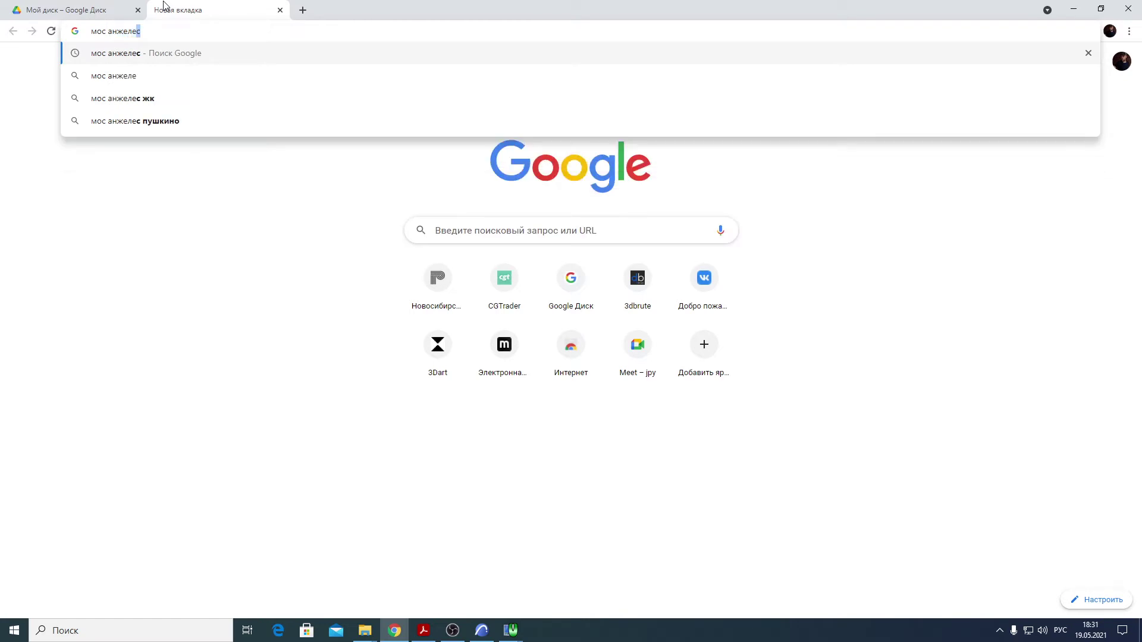
{"action": "key", "text": "Return"}
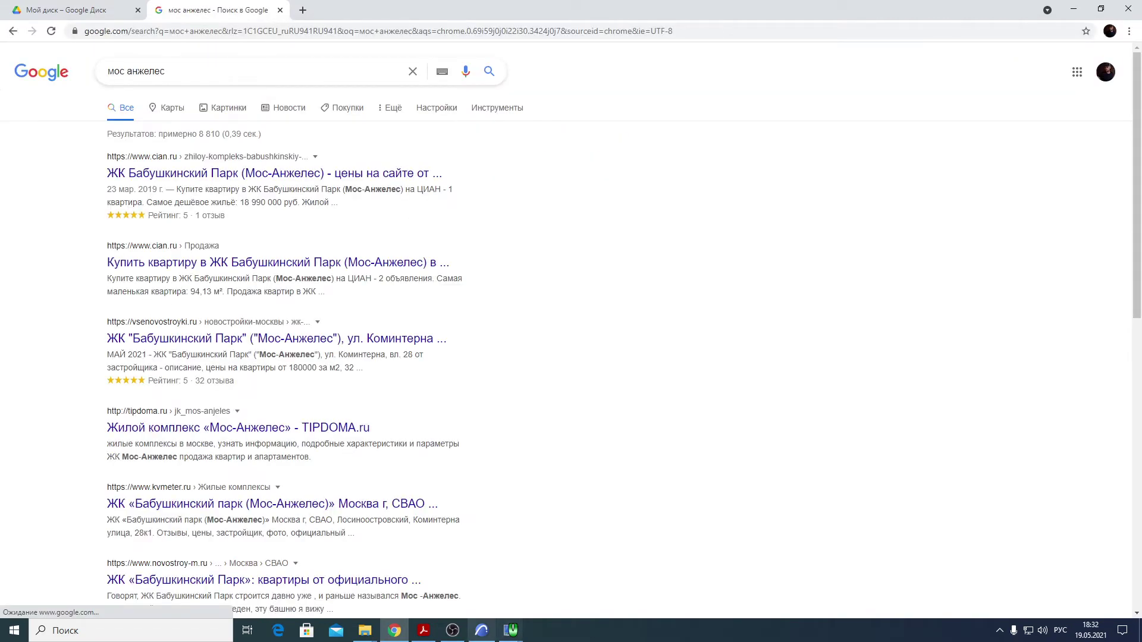
- View the image results for the building, enlarge the photo of the tower against the dark sky, and switch back to ARCHICAD
{"action": "left_click", "coordinate": [452, 630]}
{"action": "left_click", "coordinate": [452, 631]}
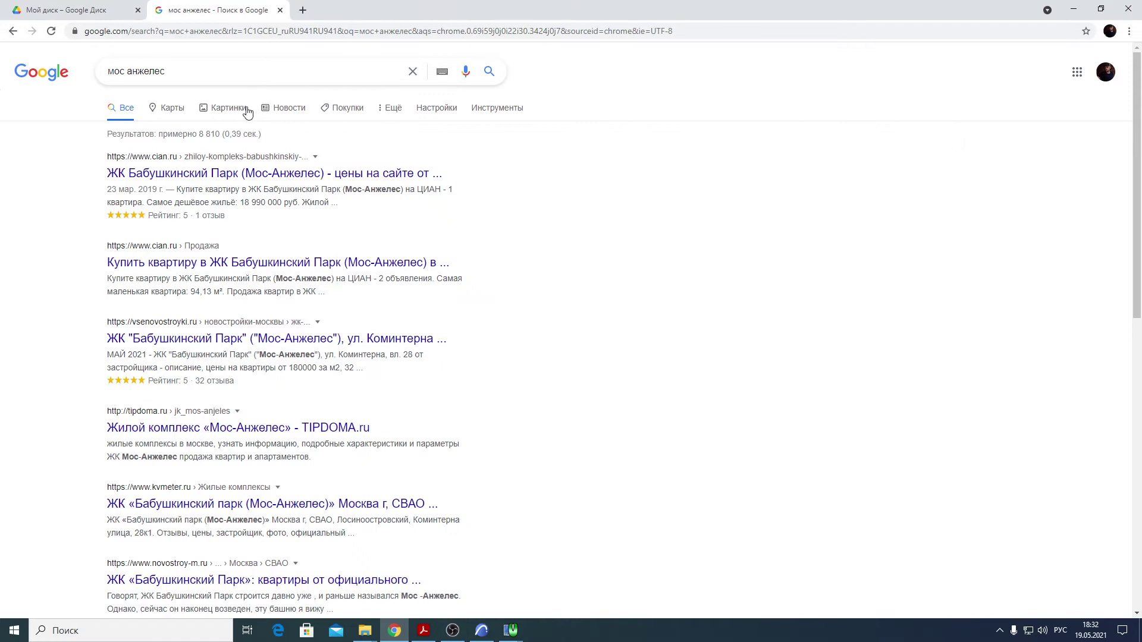
{"action": "left_click", "coordinate": [217, 112]}
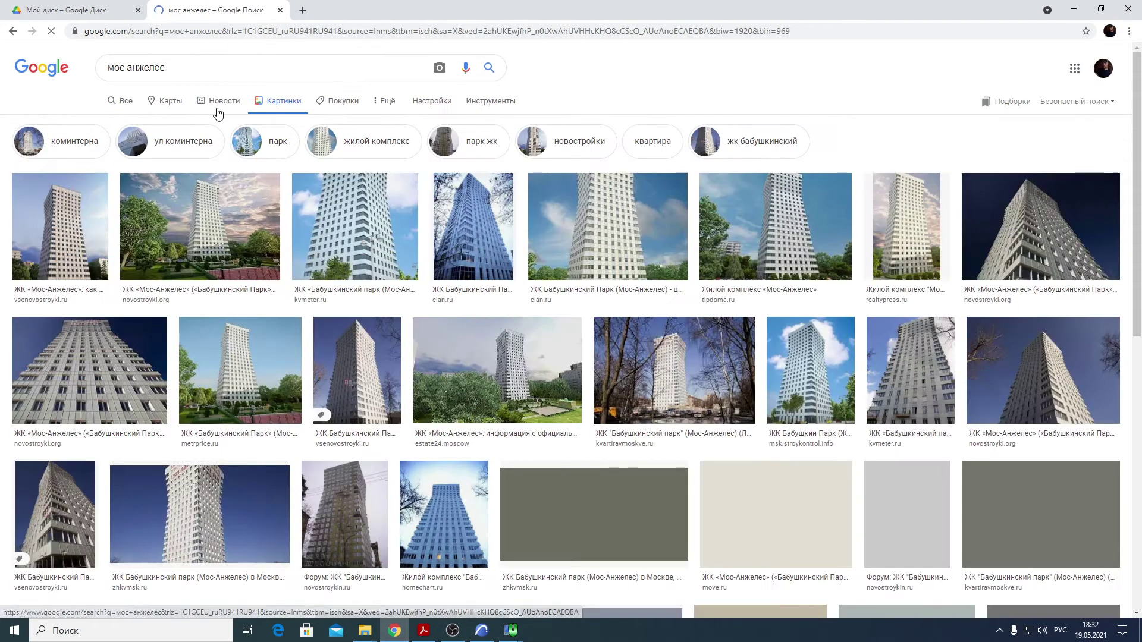
{"action": "left_click", "coordinate": [1018, 262]}
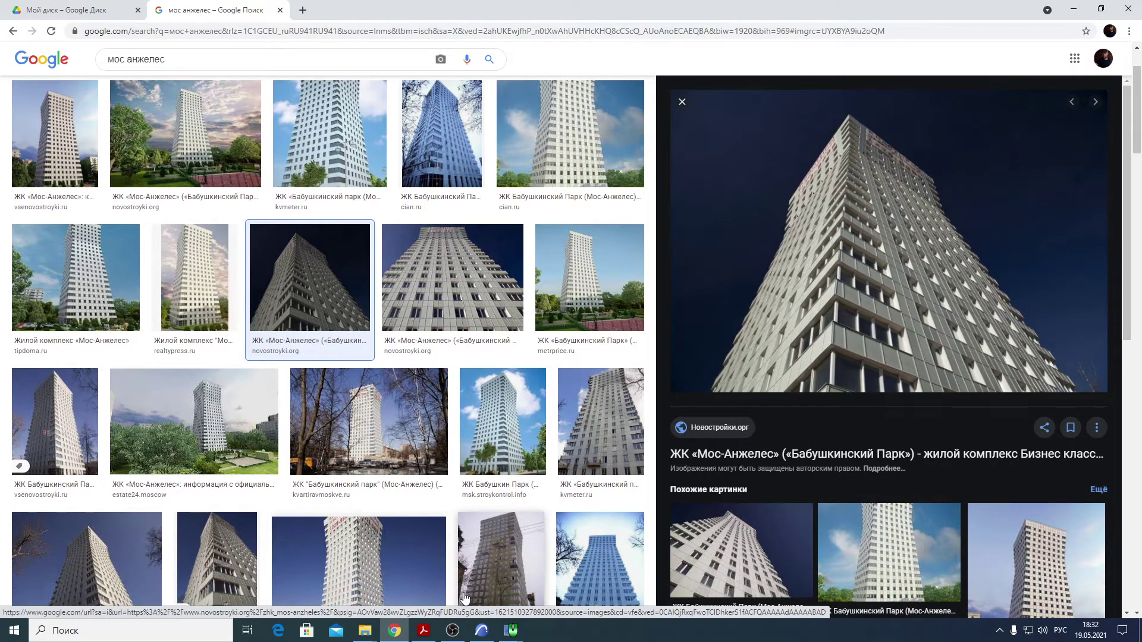
{"action": "left_click", "coordinate": [483, 634]}
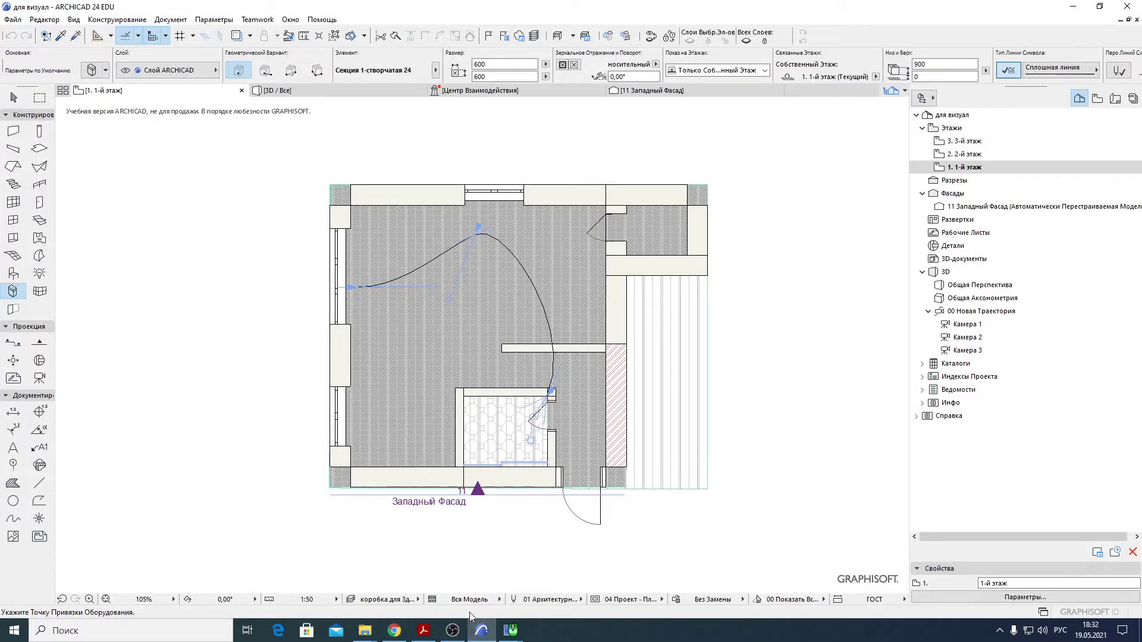
- Look over the Wall End tool's rounded, pointed, wrapped, skewed and turned types in its default settings, and close them without changes
{"action": "double_click", "coordinate": [13, 310]}
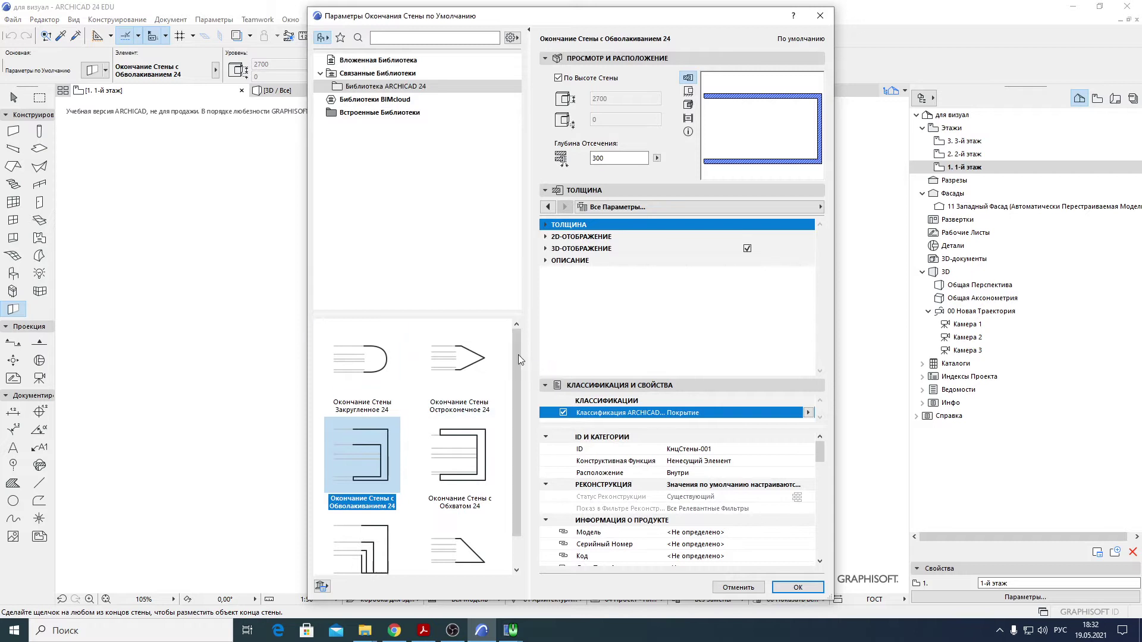
{"action": "mouse_move", "coordinate": [520, 351]}
{"action": "left_mouse_down"}
{"action": "mouse_move", "coordinate": [526, 391]}
{"action": "mouse_move", "coordinate": [521, 334]}
{"action": "left_mouse_up"}
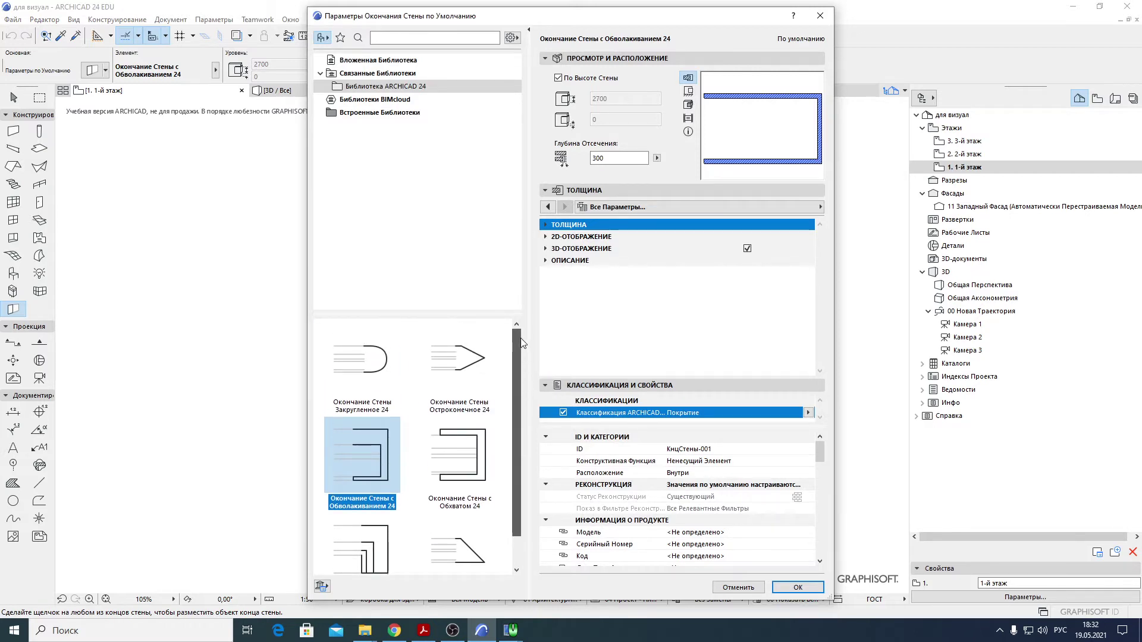
{"action": "left_click", "coordinate": [372, 367]}
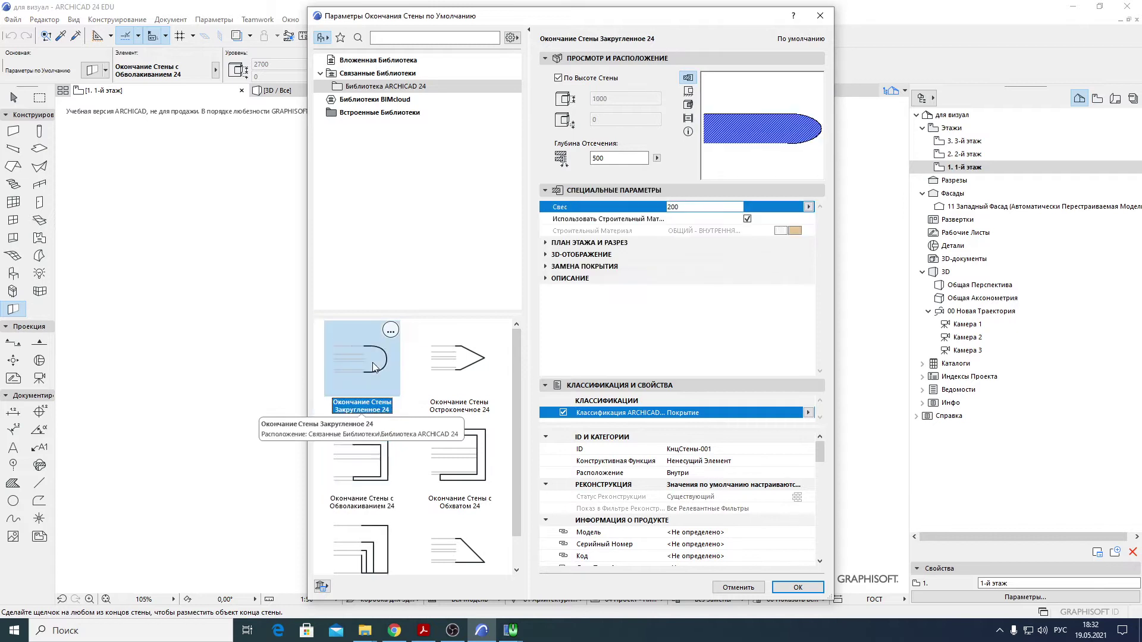
{"action": "left_click", "coordinate": [462, 369]}
{"action": "left_click", "coordinate": [375, 448]}
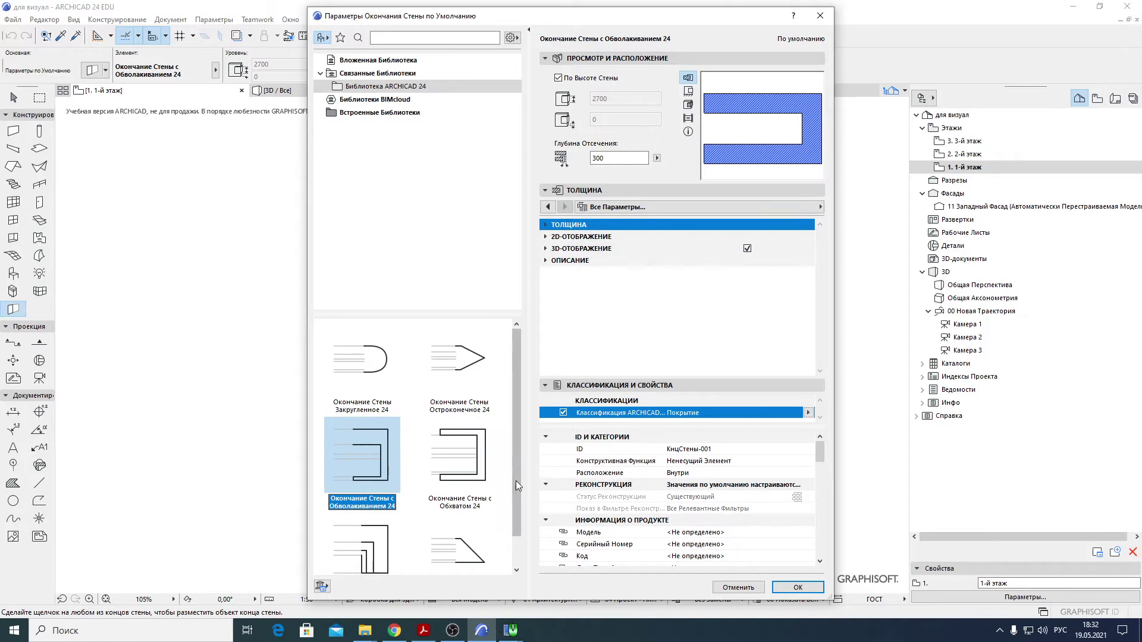
{"action": "scroll", "coordinate": [513, 482], "scroll_direction": "down", "scroll_amount": 1}
{"action": "left_click", "coordinate": [462, 518]}
{"action": "left_click", "coordinate": [399, 535]}
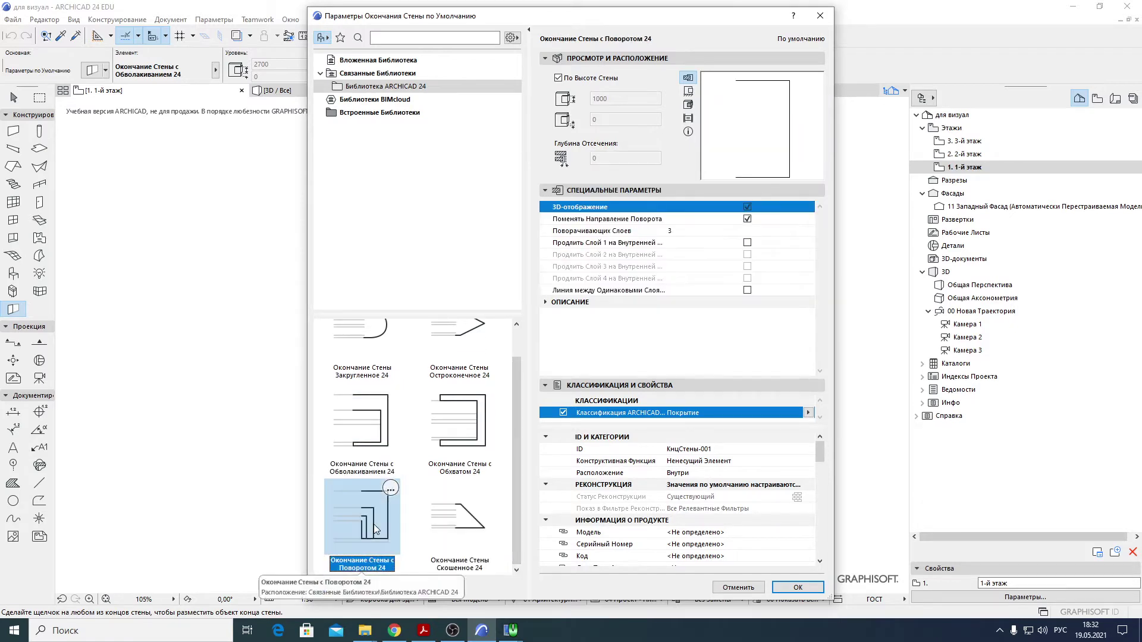
{"action": "left_click", "coordinate": [738, 588]}
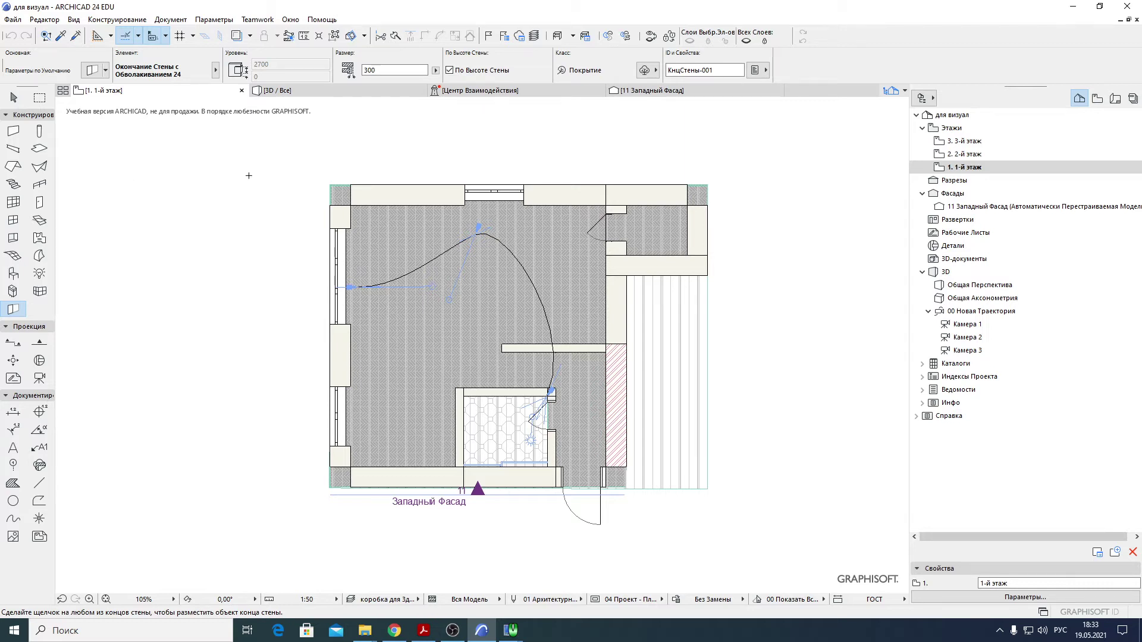
- Apply the work environment profile "Основной Профиль Инженера MEP 24" and look through its duct, pipe and cable tray tools
{"action": "left_click", "coordinate": [292, 21]}
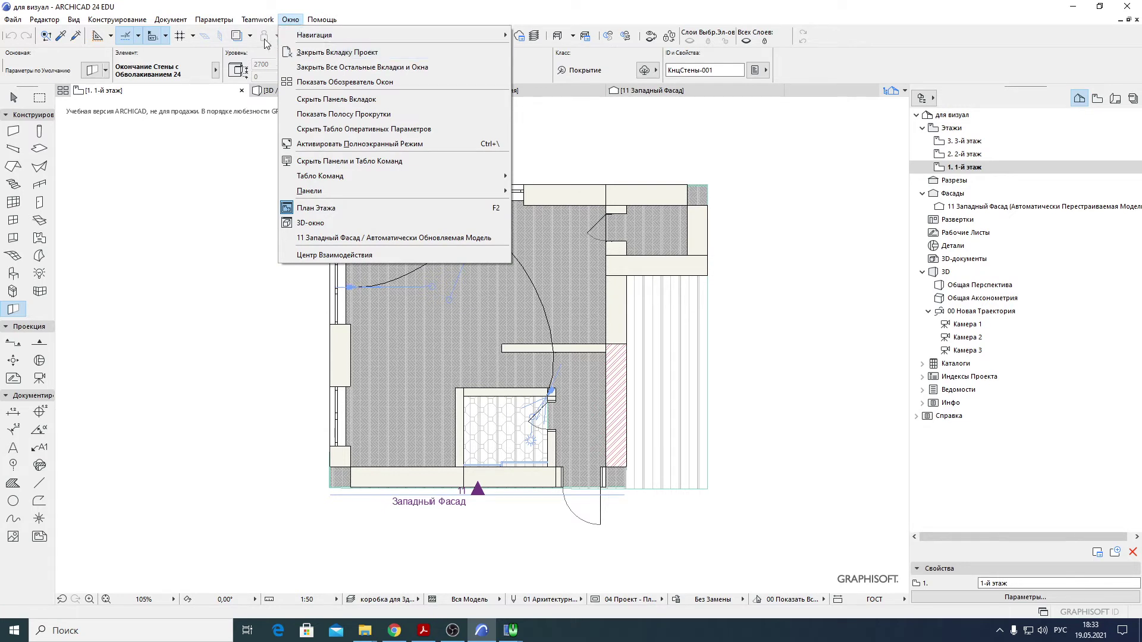
{"action": "mouse_move", "coordinate": [214, 20]}
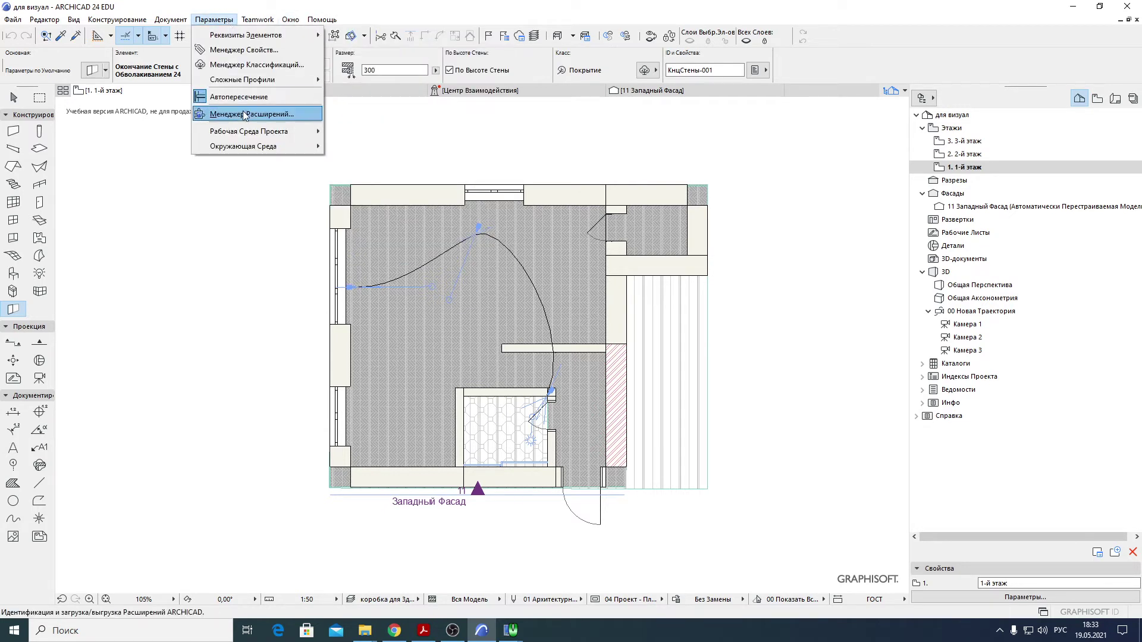
{"action": "mouse_move", "coordinate": [258, 146]}
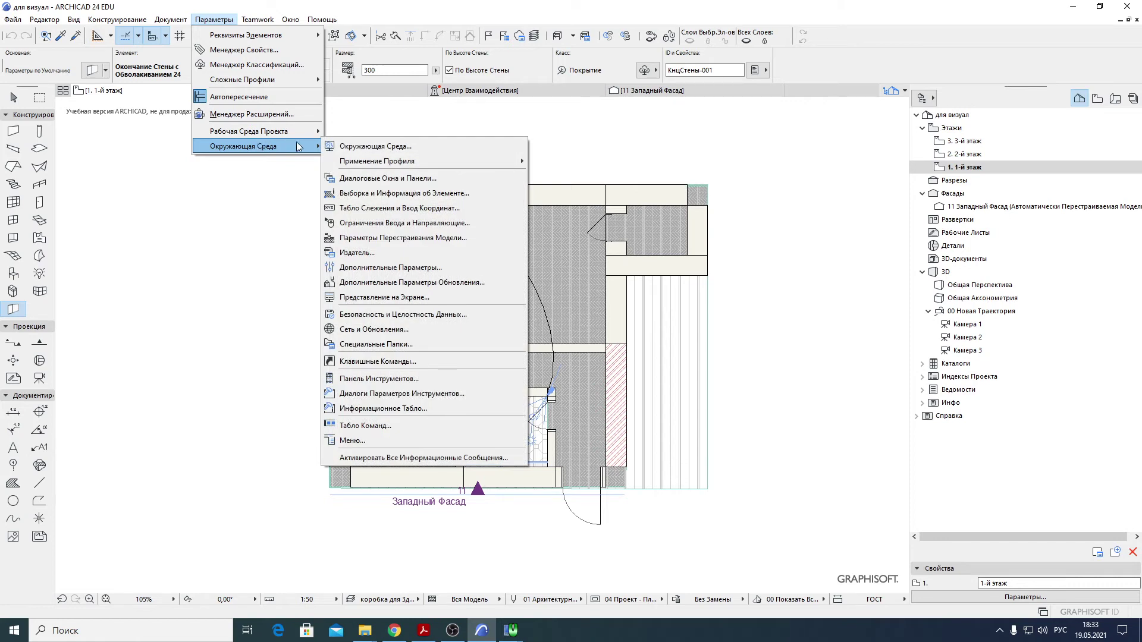
{"action": "mouse_move", "coordinate": [415, 161]}
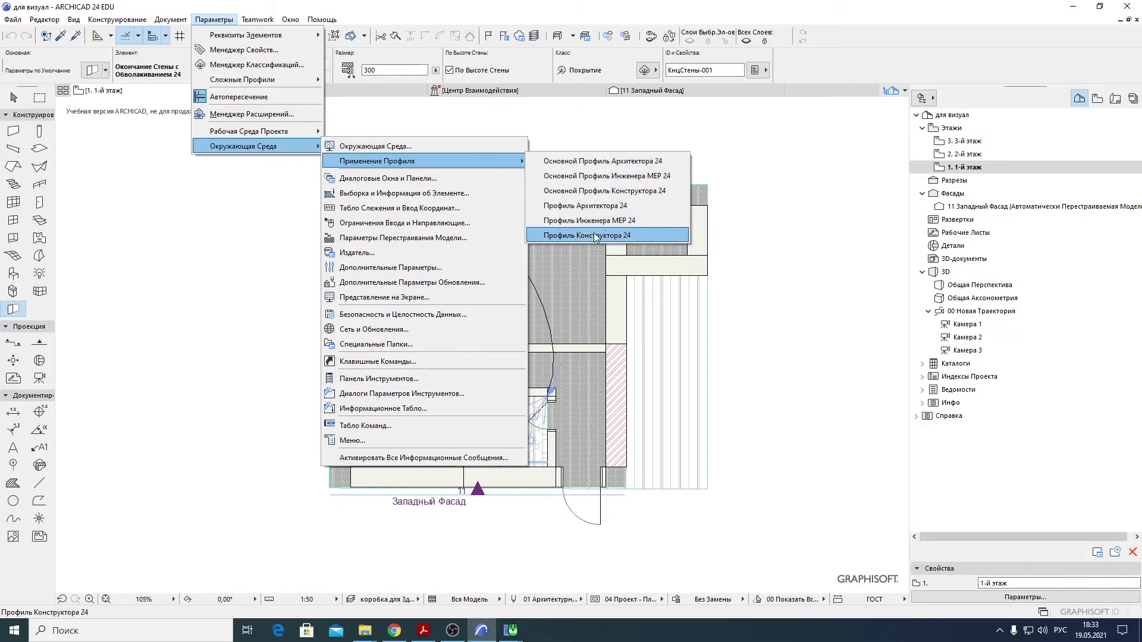
{"action": "left_click", "coordinate": [608, 176]}
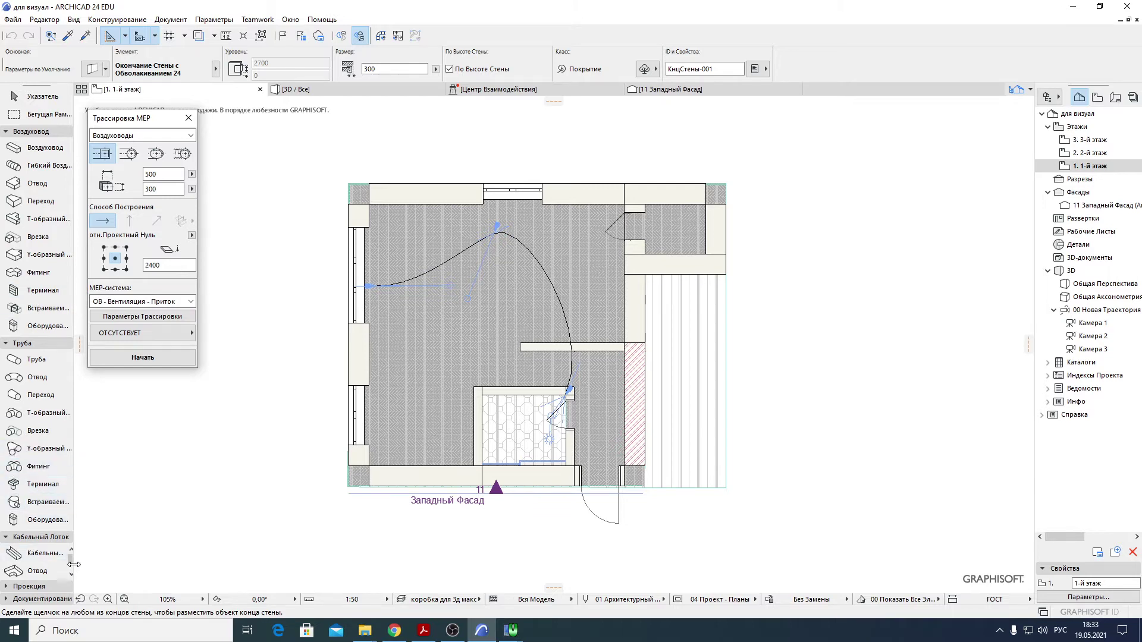
{"action": "scroll", "coordinate": [74, 564], "scroll_direction": "down", "scroll_amount": 1}
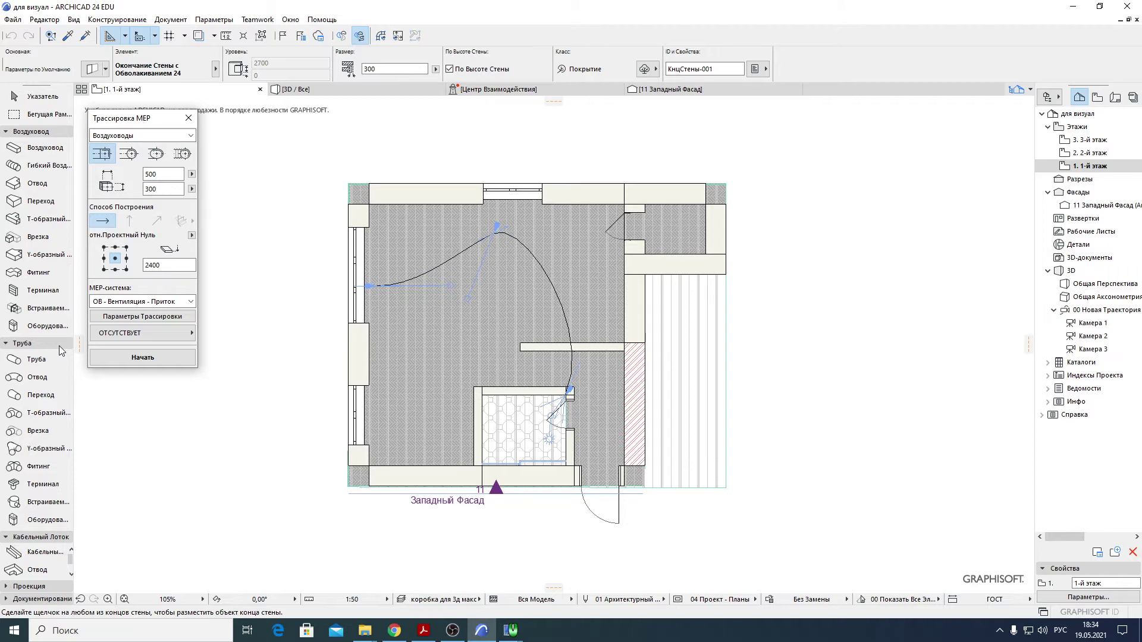
- Activate the Arrow tool and apply the structural engineer's work environment profile "Основной Профиль Конструктора 24"
{"action": "left_click", "coordinate": [30, 97]}
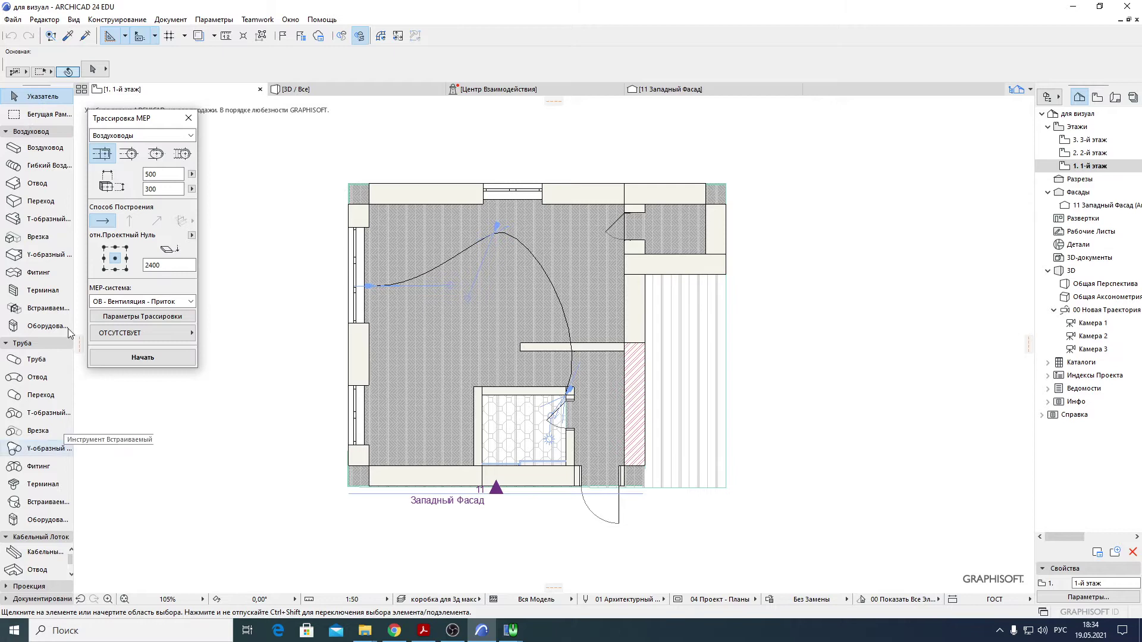
{"action": "left_click", "coordinate": [214, 19]}
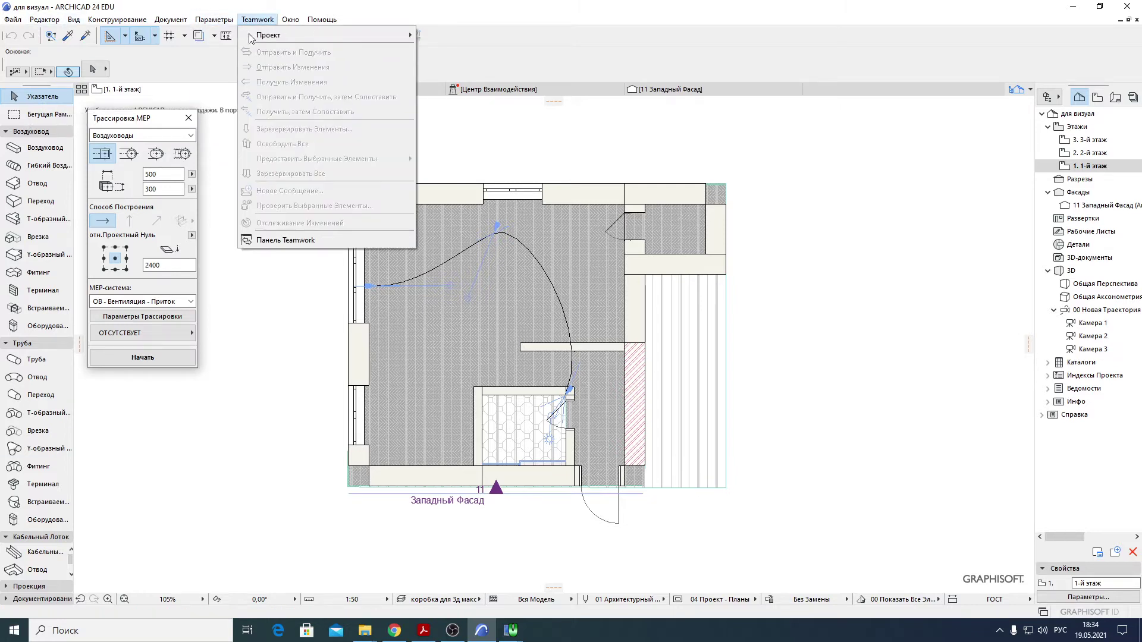
{"action": "mouse_move", "coordinate": [250, 151]}
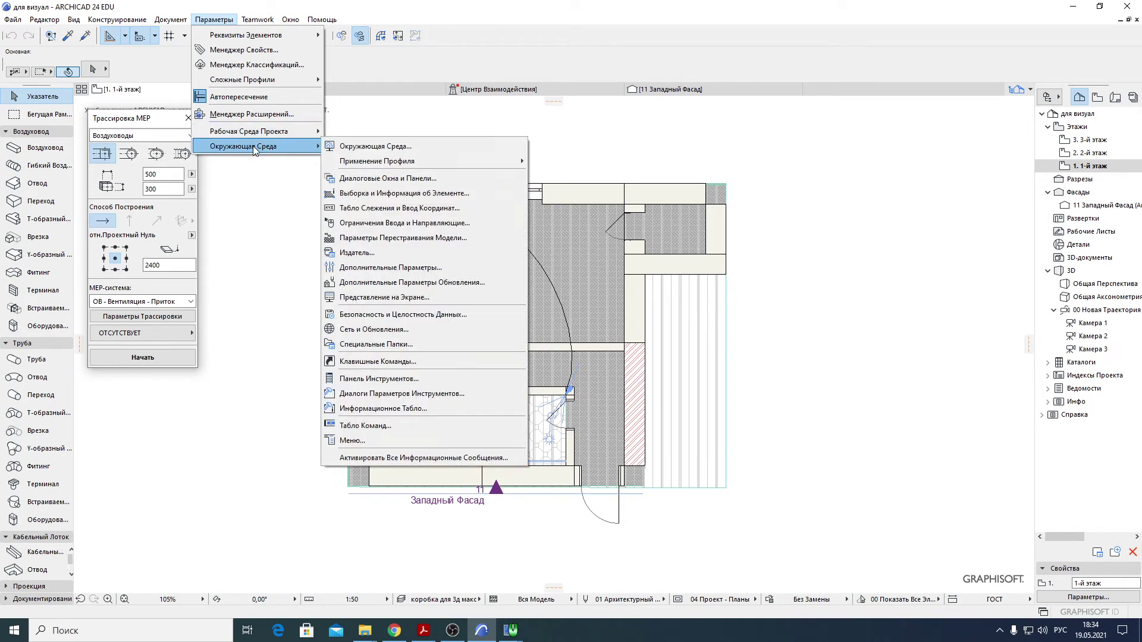
{"action": "mouse_move", "coordinate": [434, 160]}
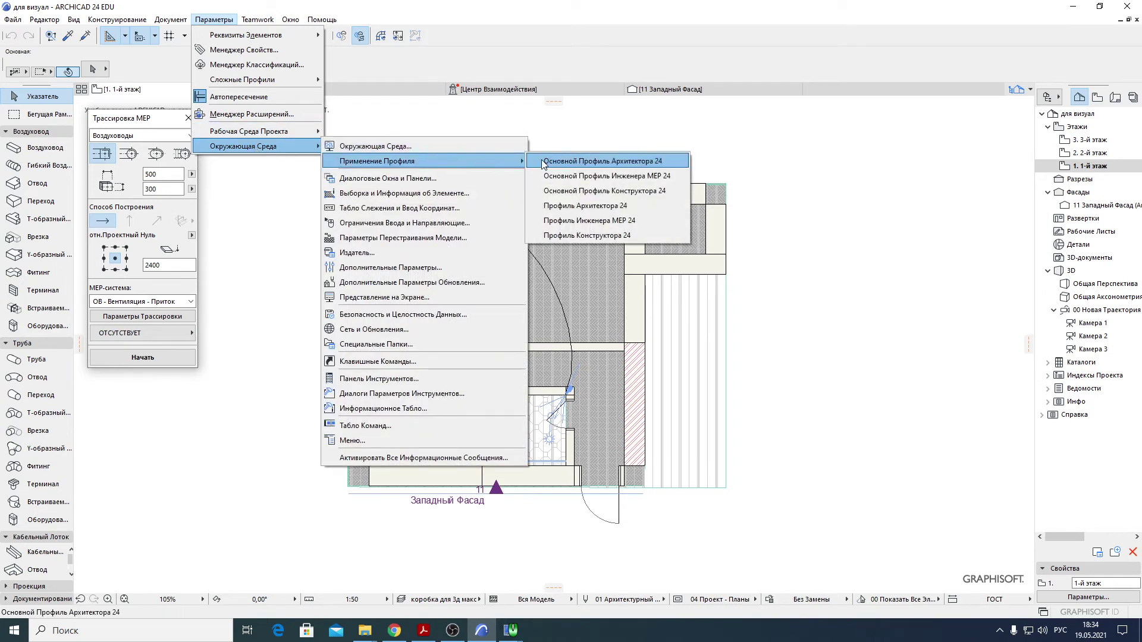
{"action": "left_click", "coordinate": [581, 191]}
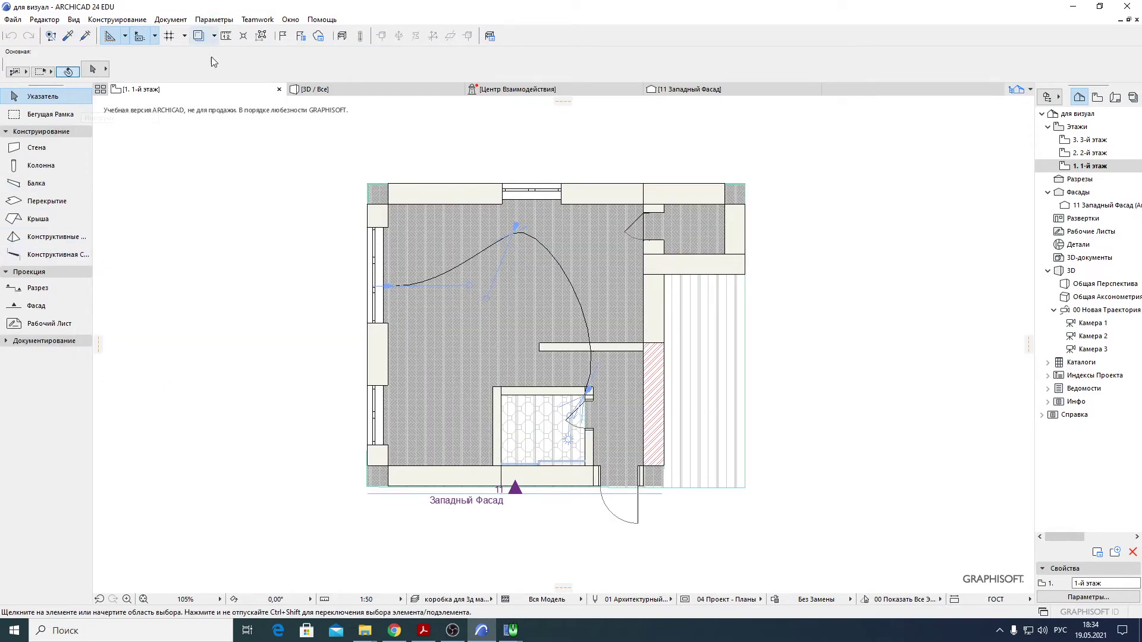
- Apply the work environment profile "Основной Профиль Архитектора 24"
{"action": "left_click", "coordinate": [229, 20]}
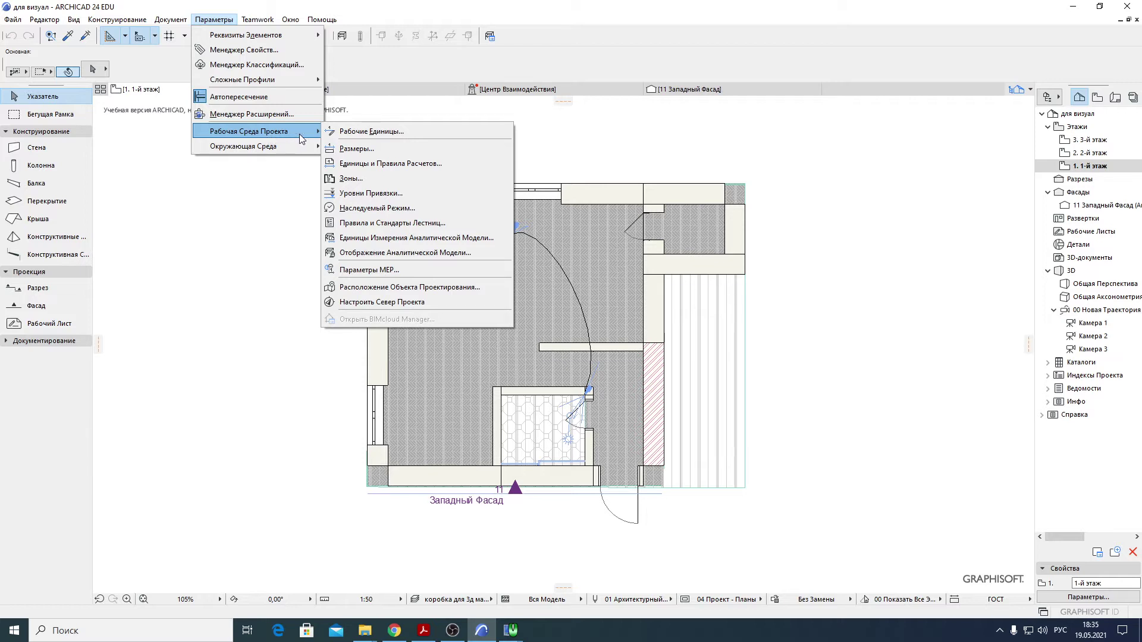
{"action": "mouse_move", "coordinate": [300, 149]}
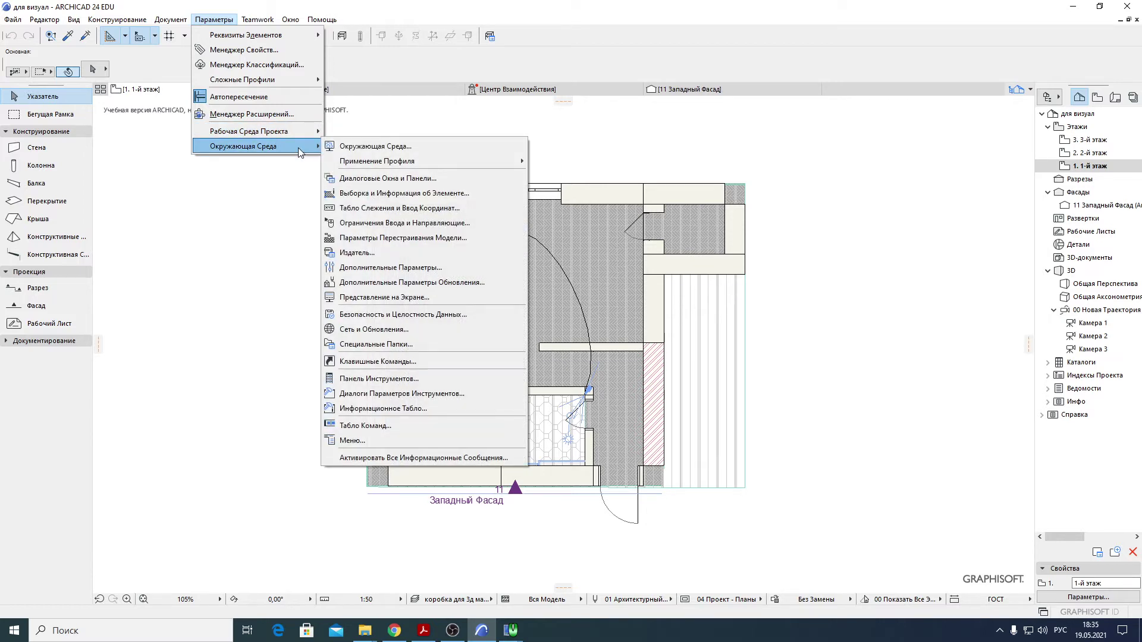
{"action": "mouse_move", "coordinate": [396, 162]}
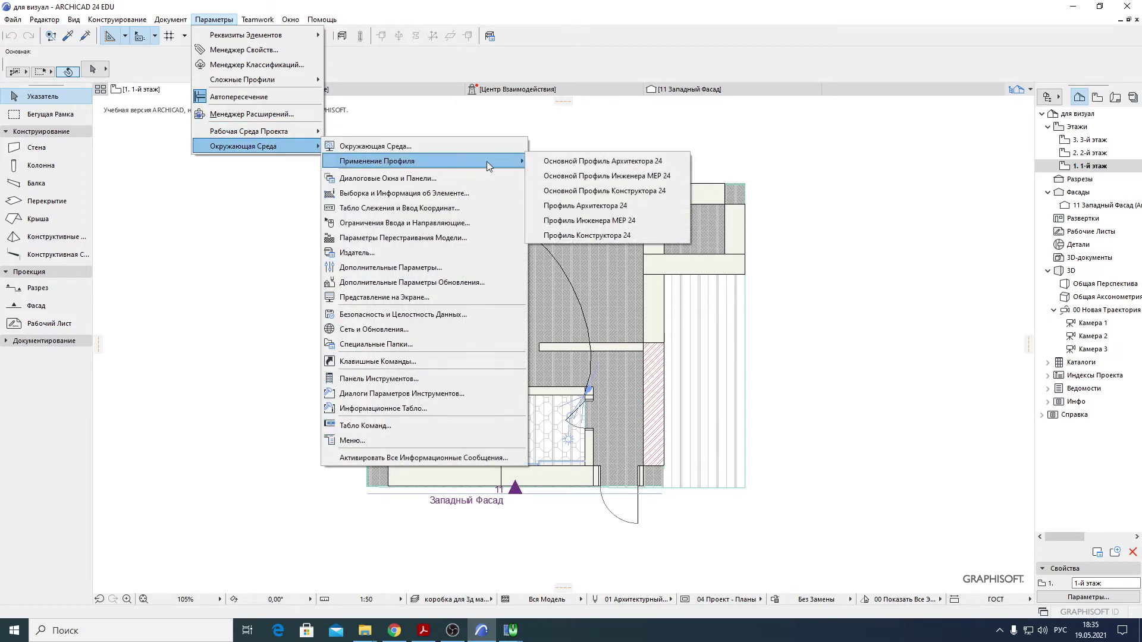
{"action": "left_click", "coordinate": [533, 159]}
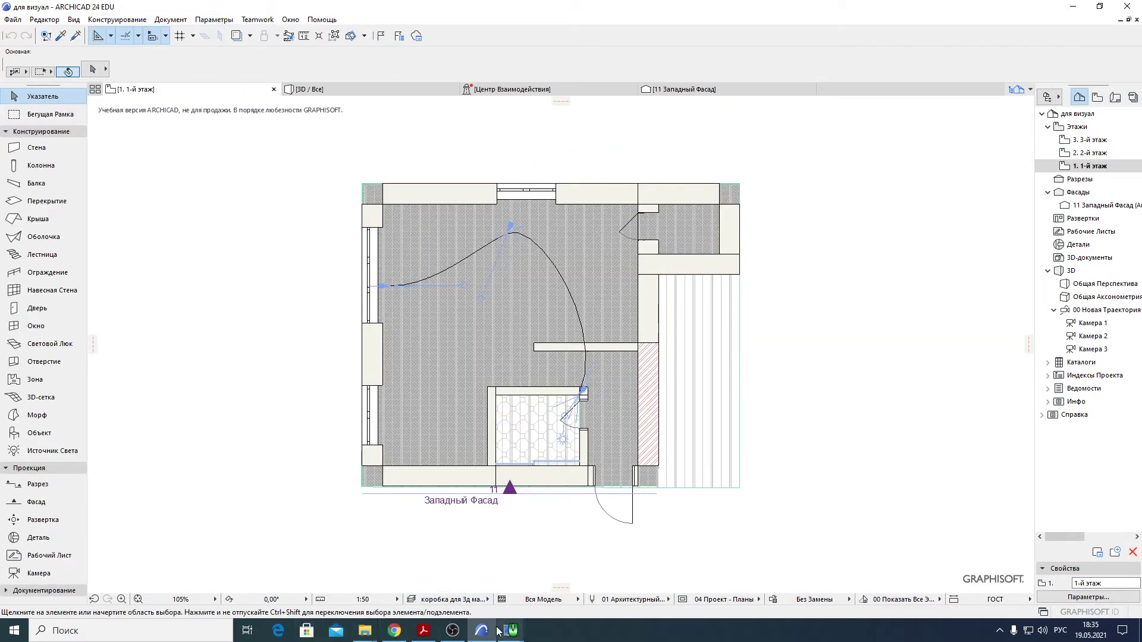
- Switch to the apartment design project PDF in Acrobat Reader and go back to the flooring plan on page 20
{"action": "left_click", "coordinate": [453, 631]}
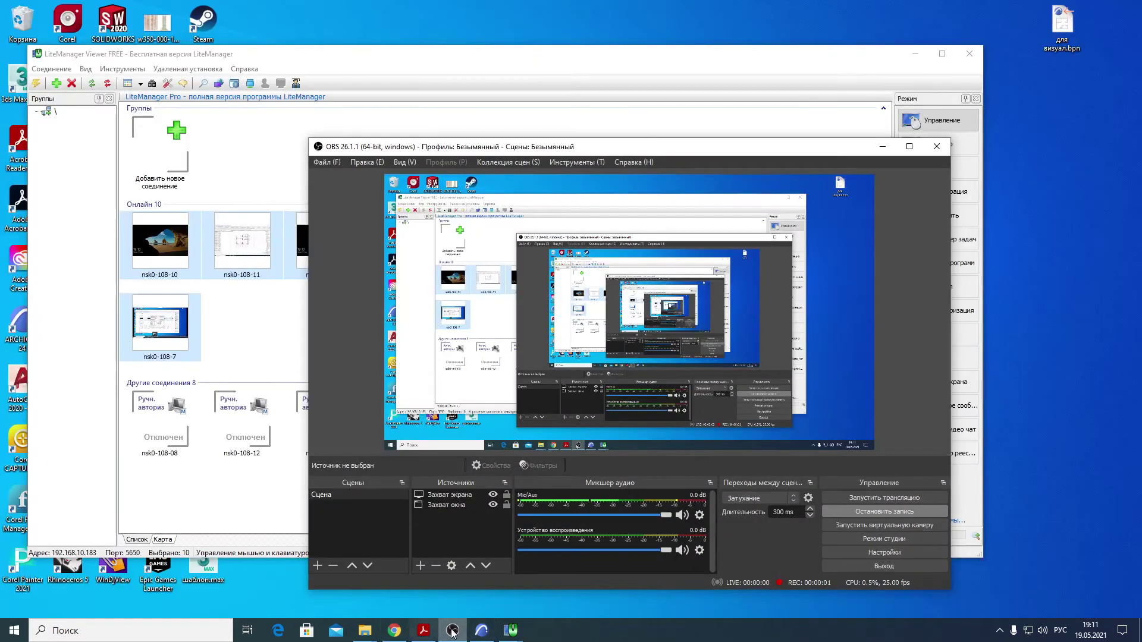
{"action": "mouse_move", "coordinate": [424, 632]}
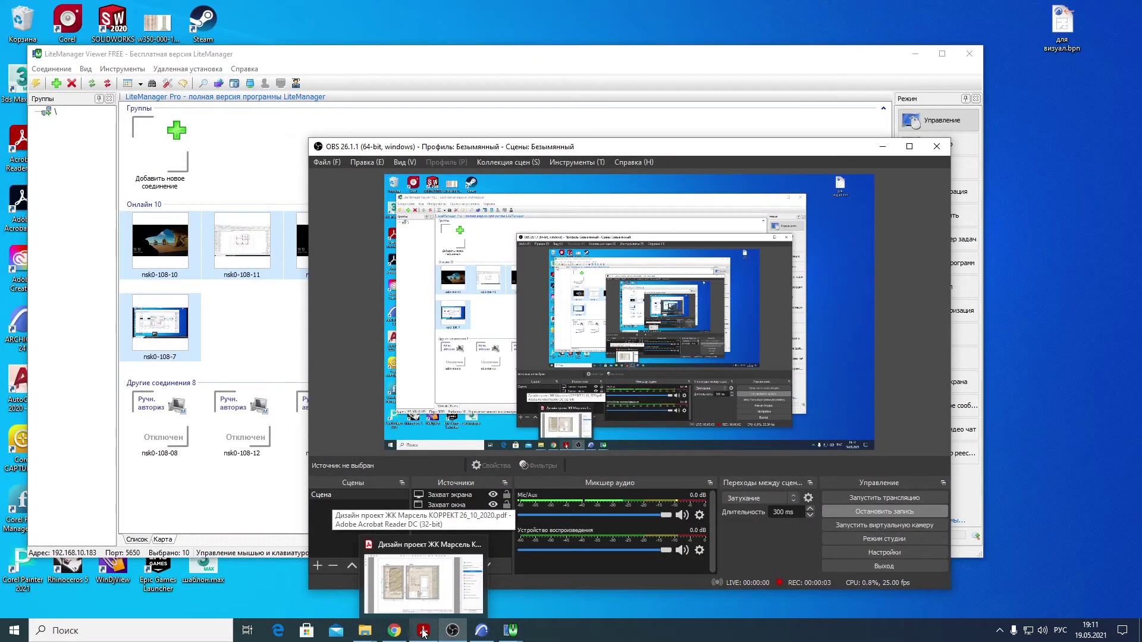
{"action": "left_click", "coordinate": [424, 632]}
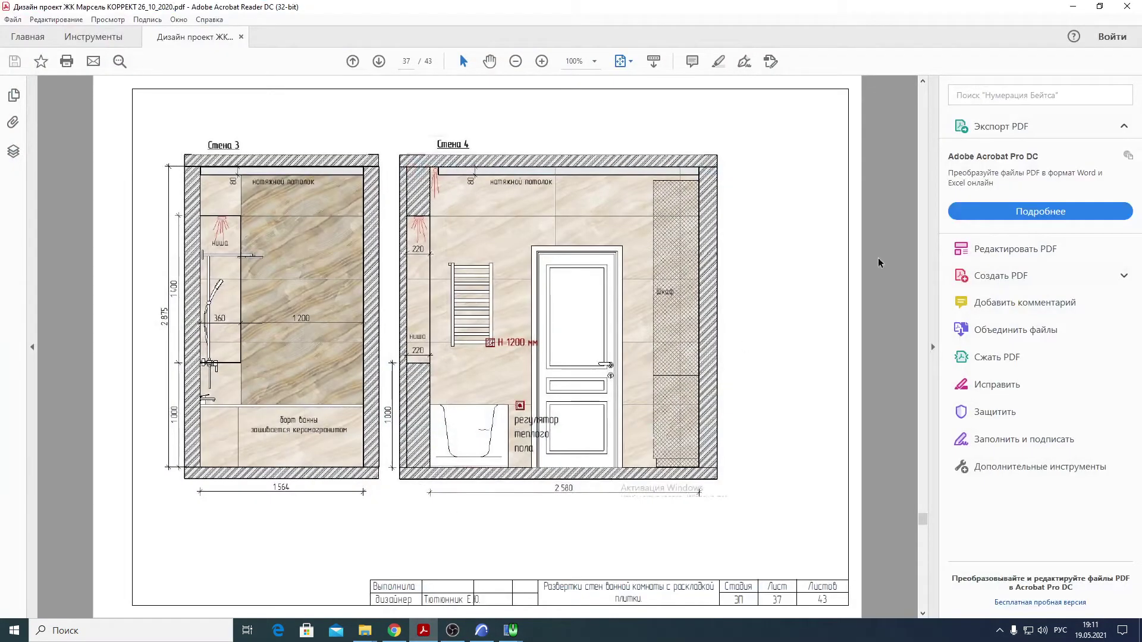
{"action": "left_click_drag", "start_coordinate": [923, 519], "coordinate": [917, 323]}
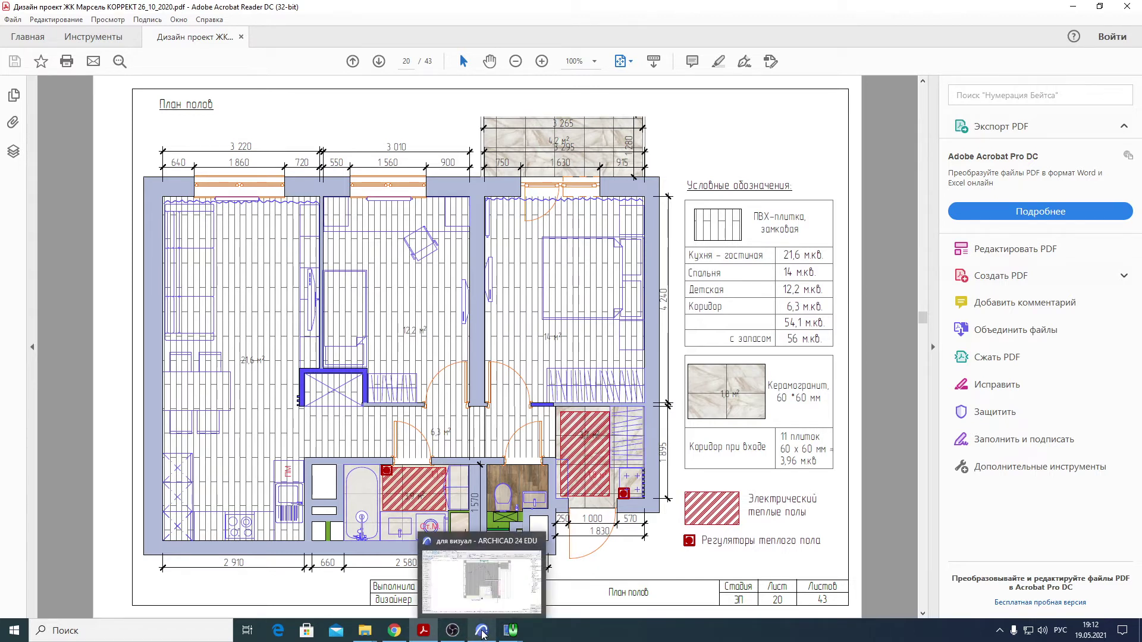
- Switch to ARCHICAD and expand the "Каталоги" and "Элементы" groups in the Project Map to view the element schedules
{"action": "left_click", "coordinate": [500, 619]}
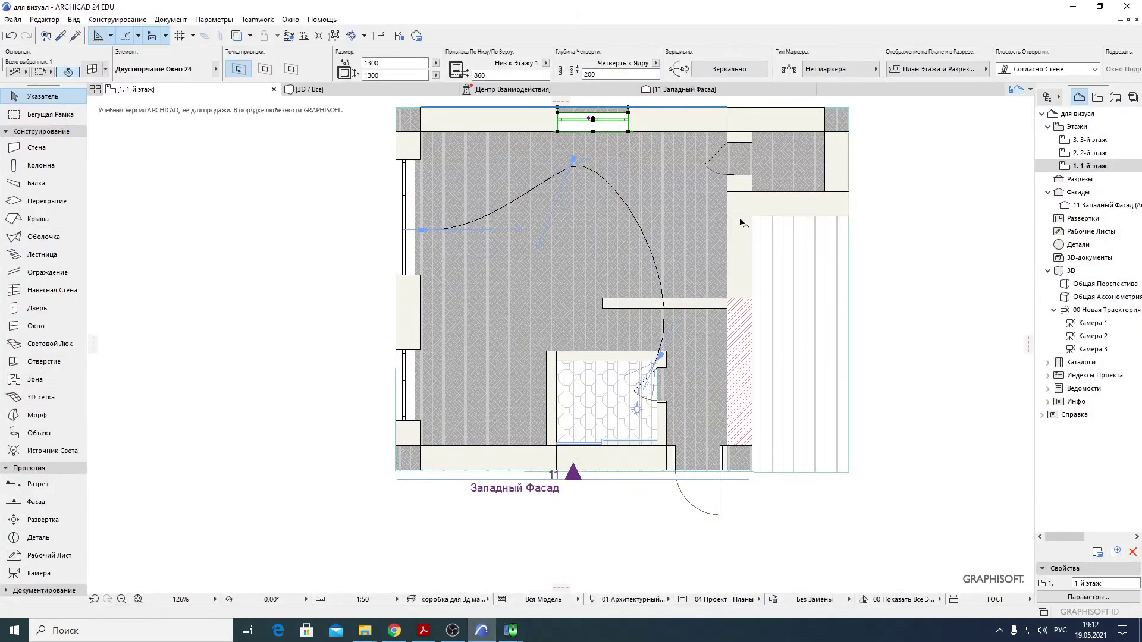
{"action": "middle_click_drag", "start_coordinate": [913, 276], "coordinate": [857, 294]}
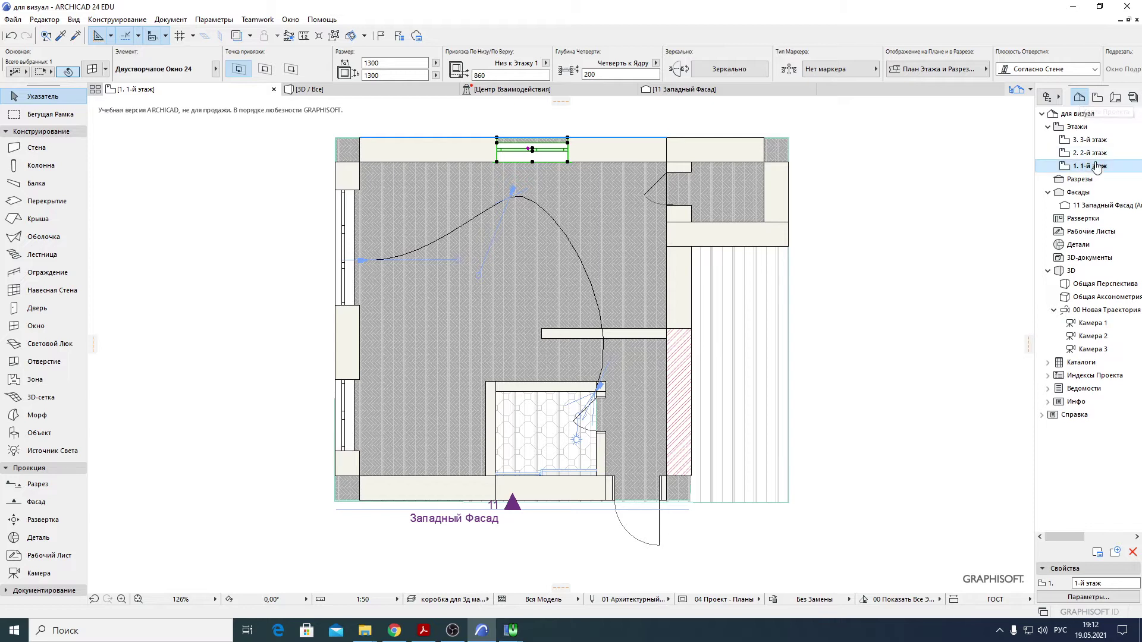
{"action": "left_click", "coordinate": [1048, 363]}
{"action": "left_click", "coordinate": [1054, 376]}
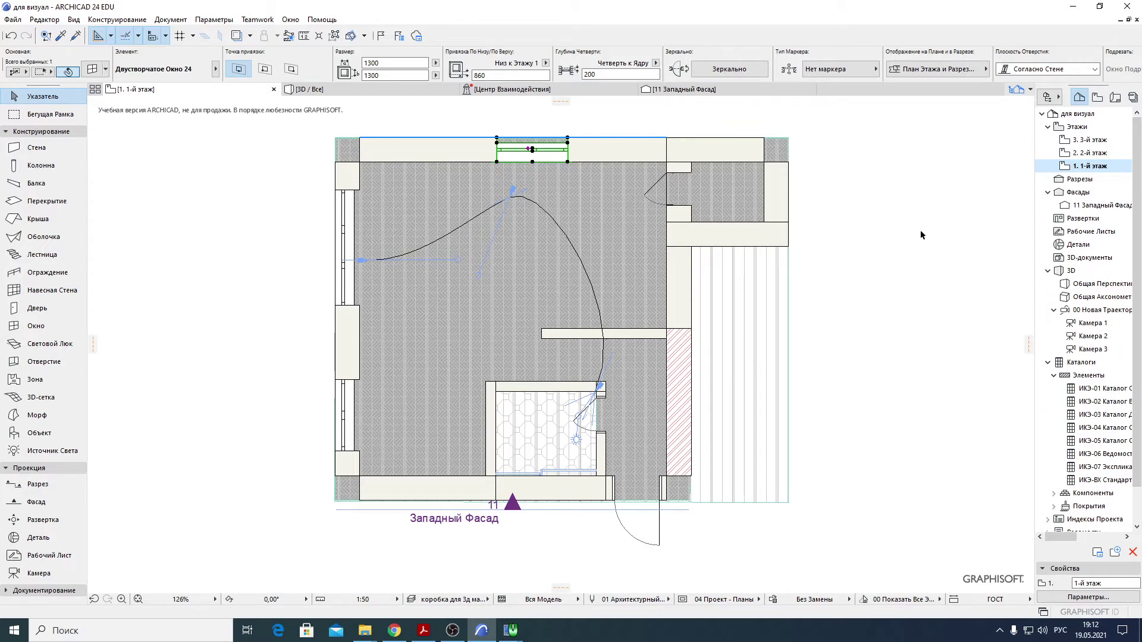
{"action": "mouse_move", "coordinate": [775, 219]}
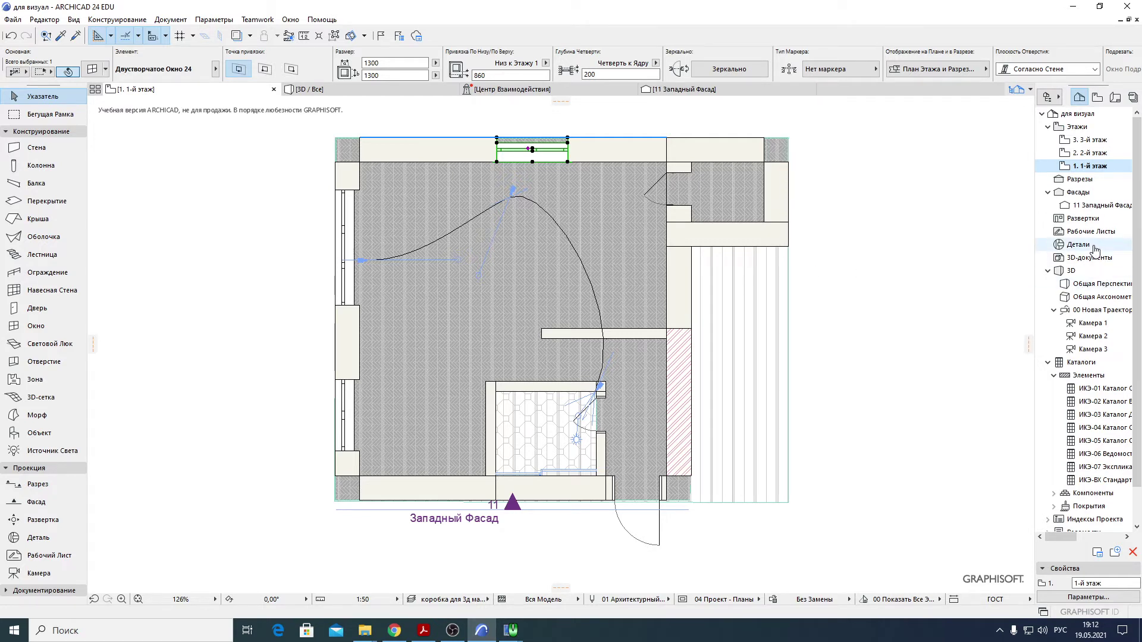
{"action": "scroll", "coordinate": [1140, 363], "scroll_direction": "down", "scroll_amount": 1}
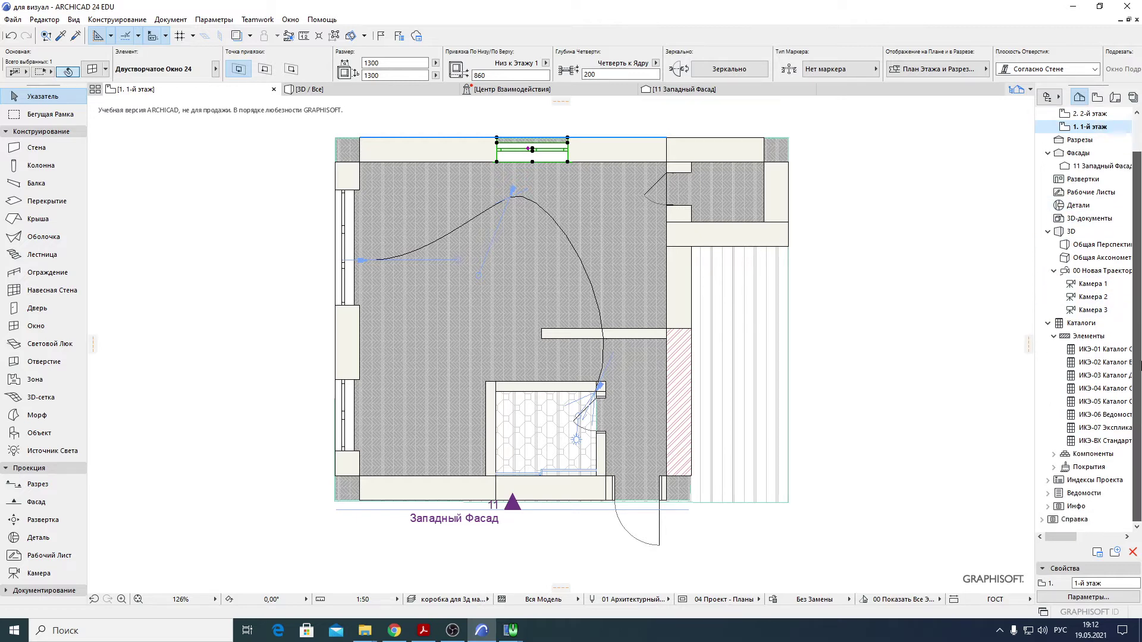
{"action": "scroll", "coordinate": [1141, 411], "scroll_direction": "up", "scroll_amount": 1}
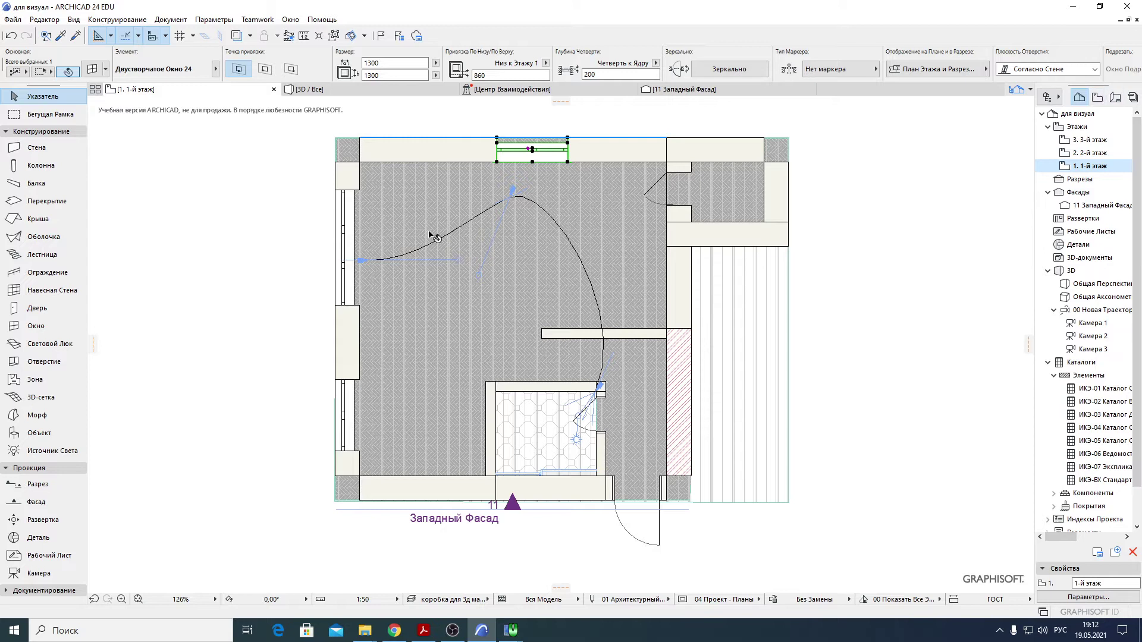
- Show the View Map, look through its saved views and select the "АР Планы Потолков" folder
{"action": "left_click", "coordinate": [1097, 98]}
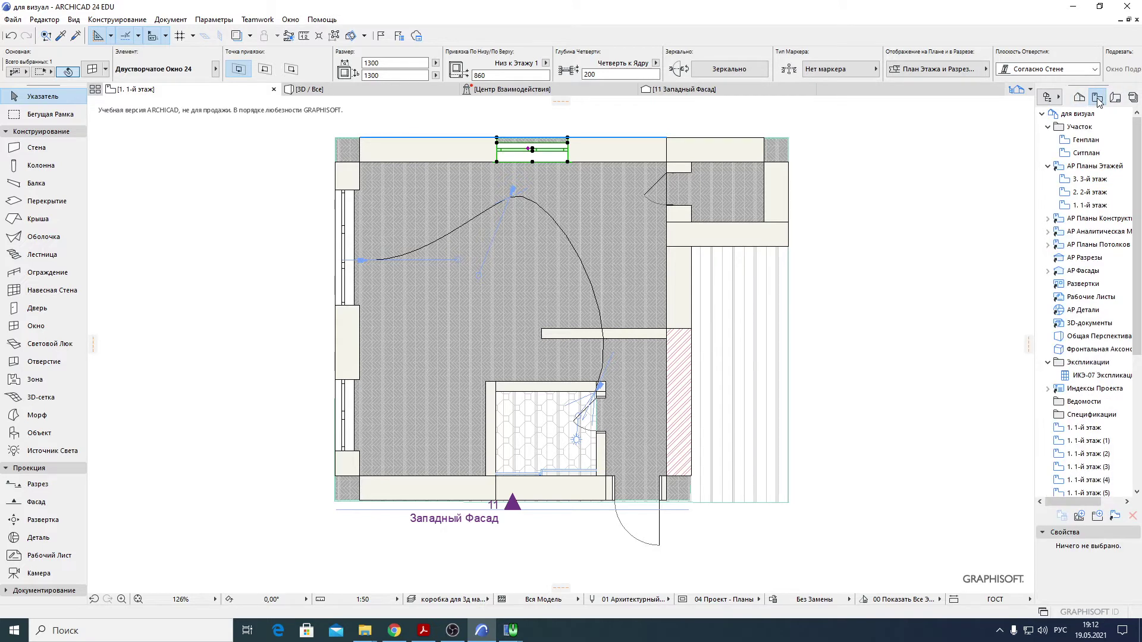
{"action": "scroll", "coordinate": [1140, 256], "scroll_direction": "down", "scroll_amount": 5}
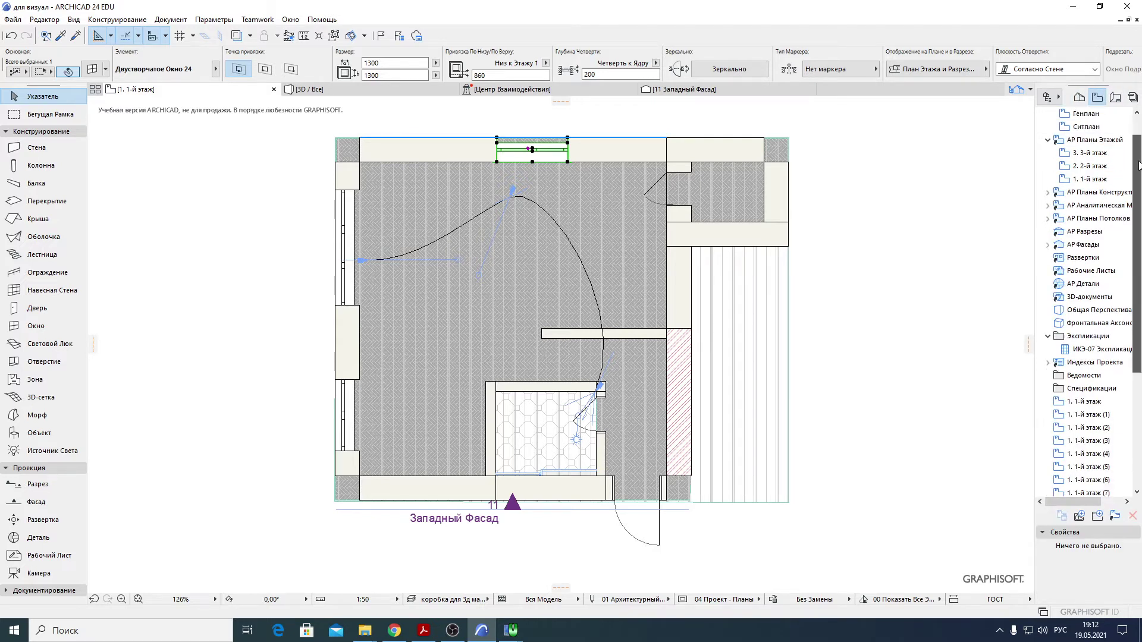
{"action": "left_click_drag", "start_coordinate": [1141, 256], "coordinate": [1141, 142]}
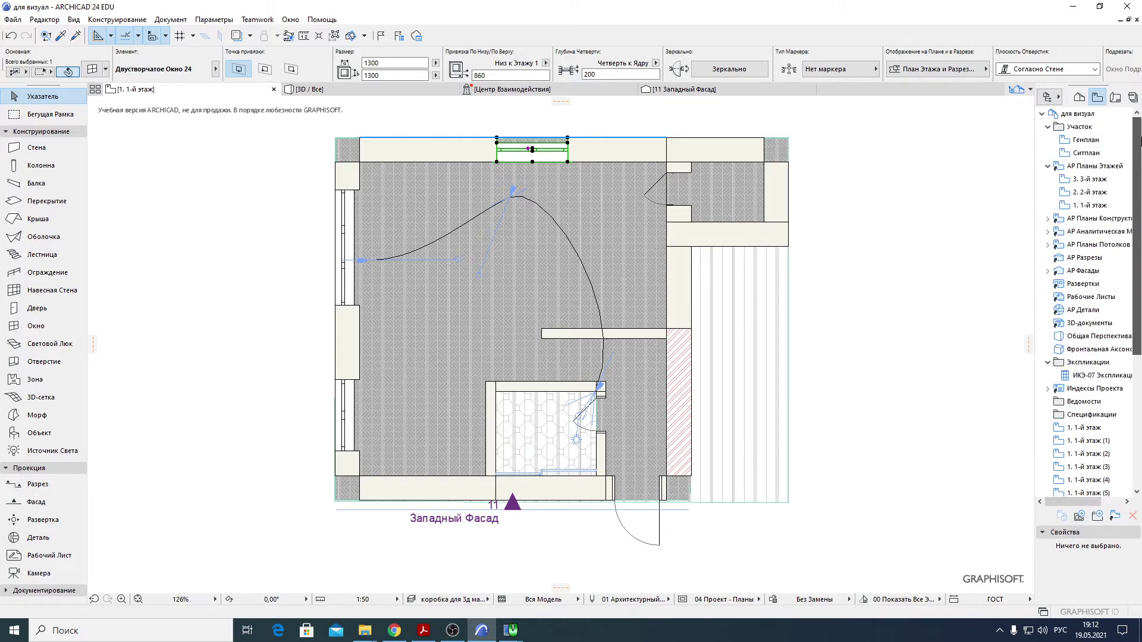
{"action": "left_click", "coordinate": [1090, 246]}
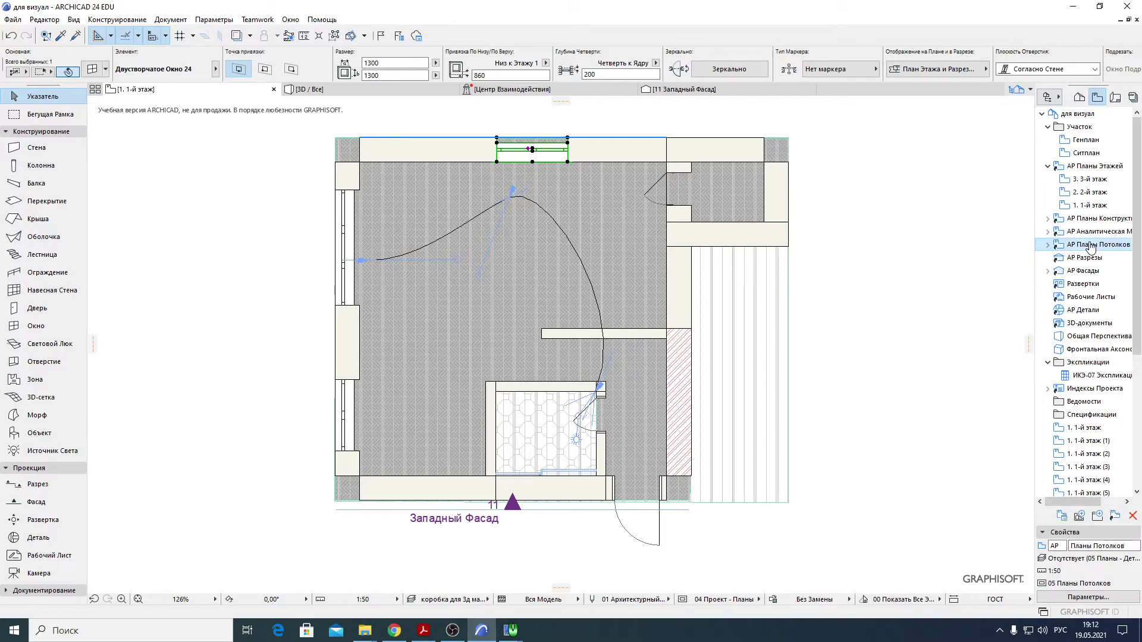
- Select the "АР Планы Конструктив" view folder, and browse the Layout Book from "Обложка" down to the "АР Планы" subset
{"action": "left_click", "coordinate": [1095, 221]}
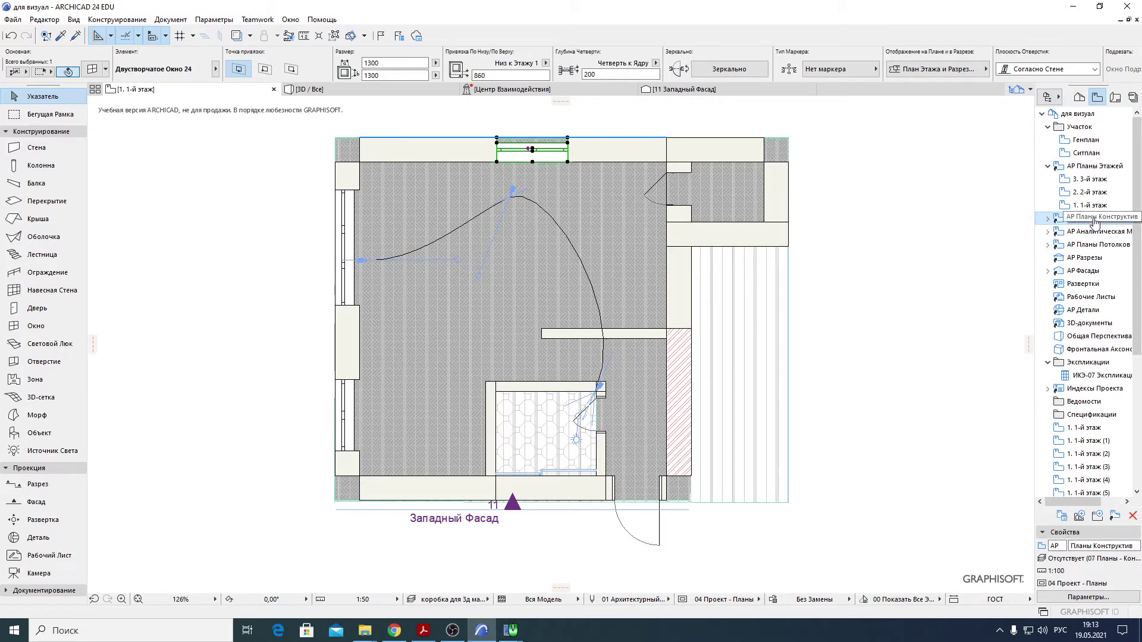
{"action": "left_click", "coordinate": [1116, 98]}
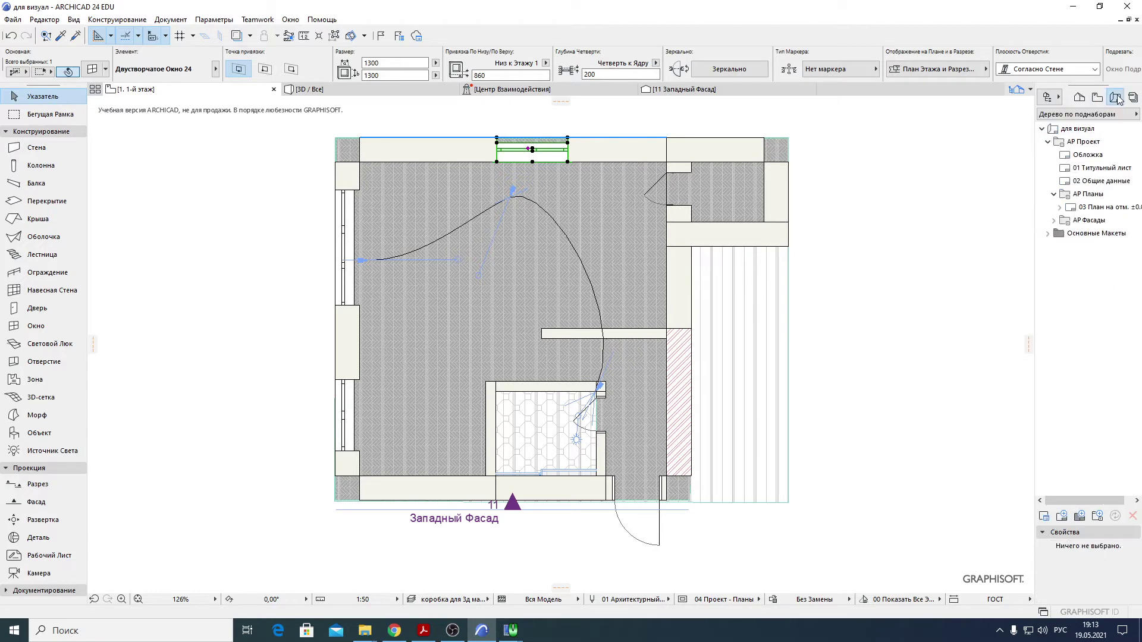
{"action": "left_click", "coordinate": [1074, 156]}
{"action": "left_click", "coordinate": [1077, 168]}
{"action": "left_click", "coordinate": [1078, 181]}
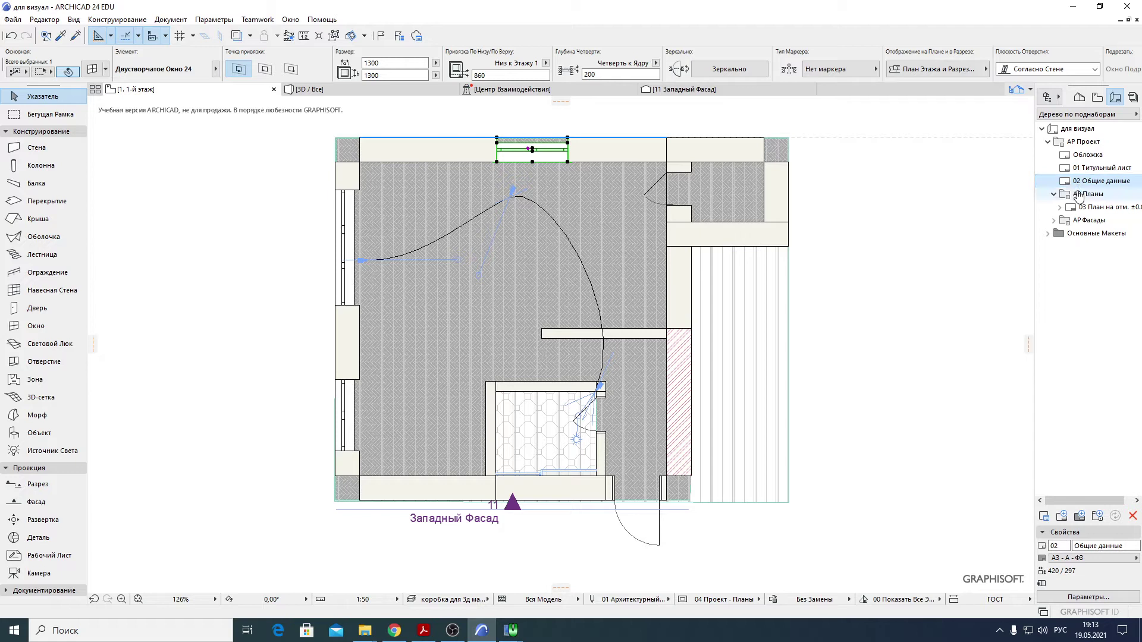
{"action": "left_click", "coordinate": [1078, 195]}
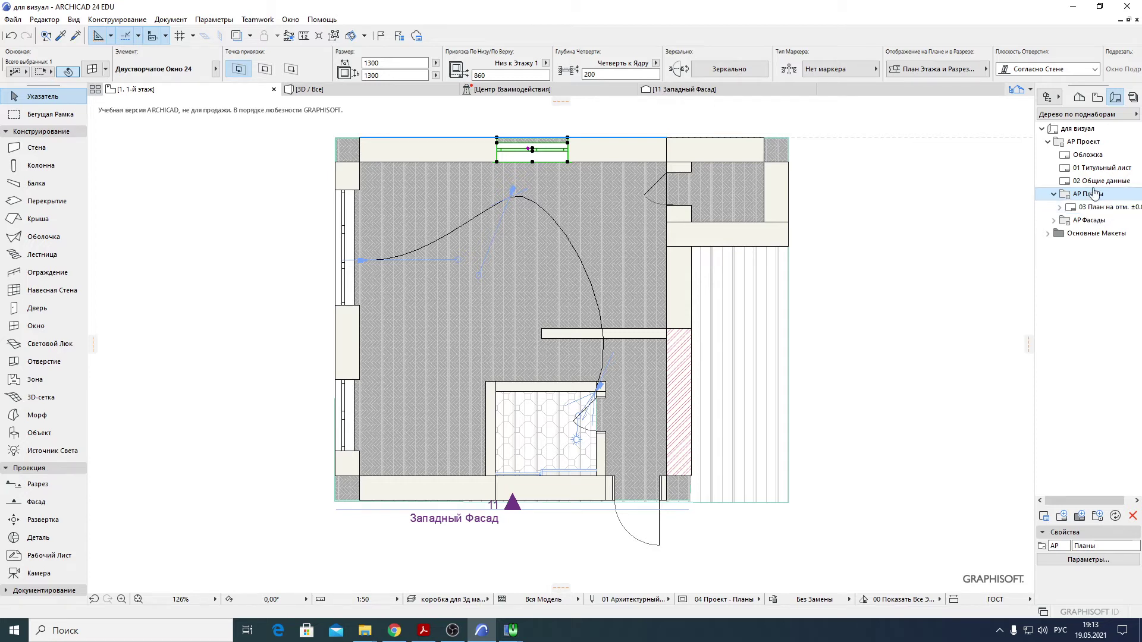
- Show the Publisher Sets and look through the contents of the "1 - Виды" set
{"action": "left_click", "coordinate": [1134, 97]}
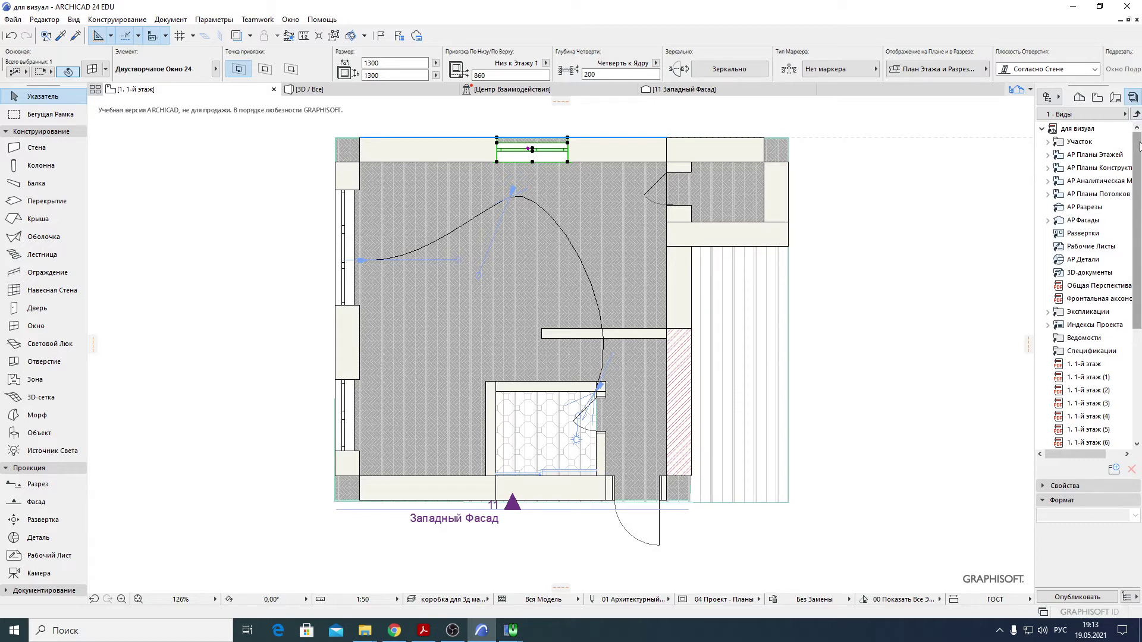
{"action": "left_click_drag", "start_coordinate": [1140, 146], "coordinate": [1140, 199]}
{"action": "left_click_drag", "start_coordinate": [1141, 226], "coordinate": [1138, 146]}
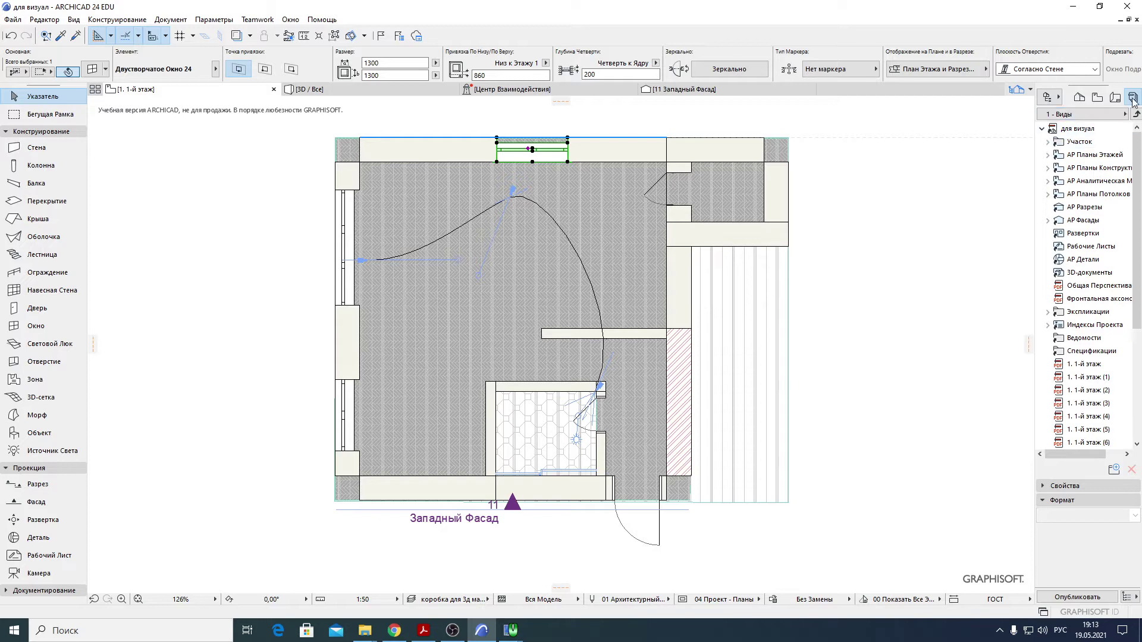
- Compare the Project Map, Layout Book and View Map, finishing on the View Map
{"action": "left_click", "coordinate": [1079, 97]}
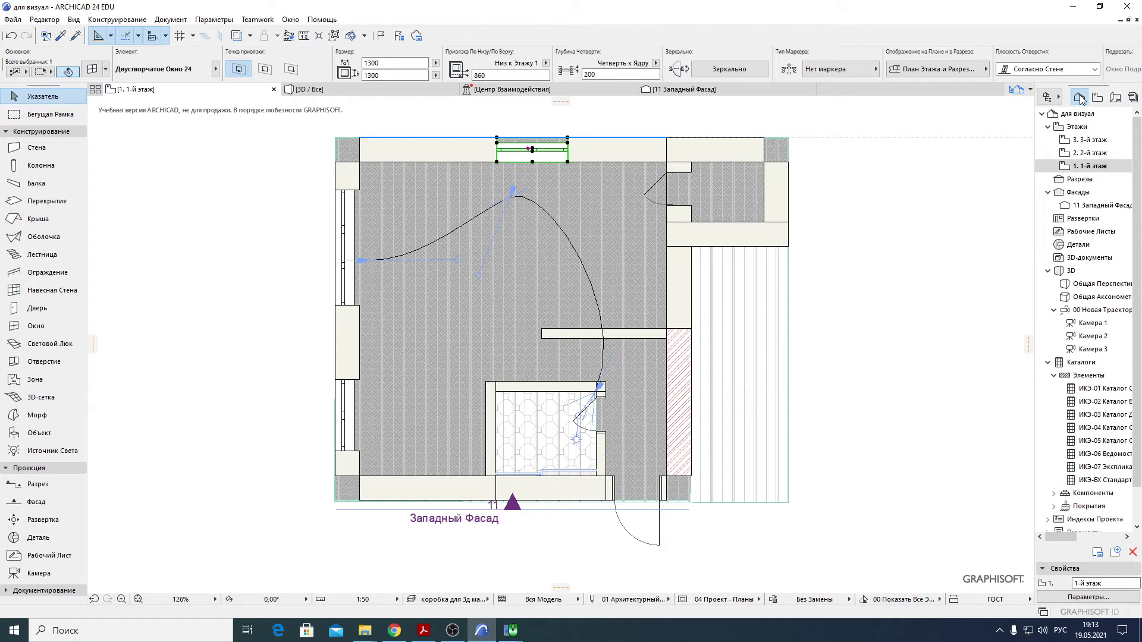
{"action": "left_click", "coordinate": [1115, 97]}
{"action": "left_click", "coordinate": [1097, 98]}
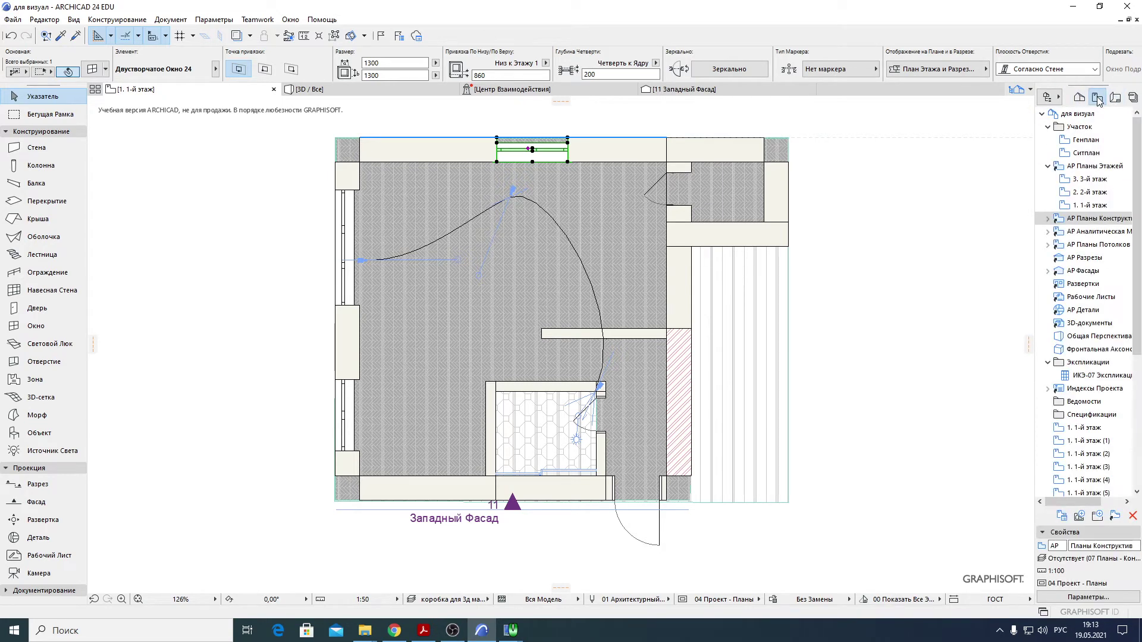
{"action": "left_click", "coordinate": [1080, 98]}
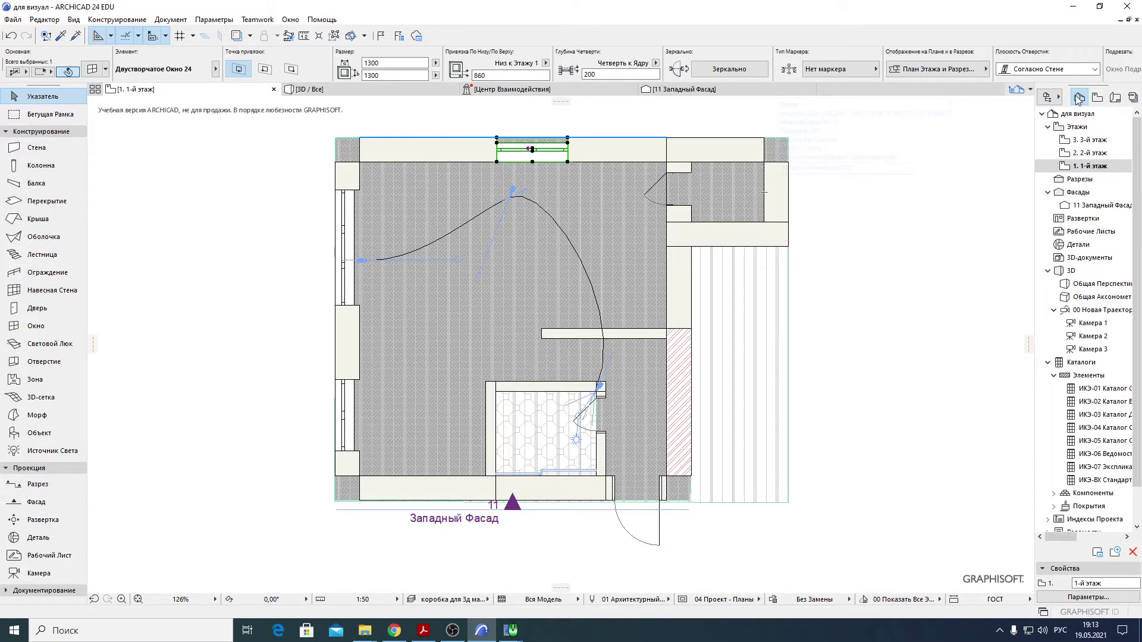
{"action": "left_click", "coordinate": [1097, 97]}
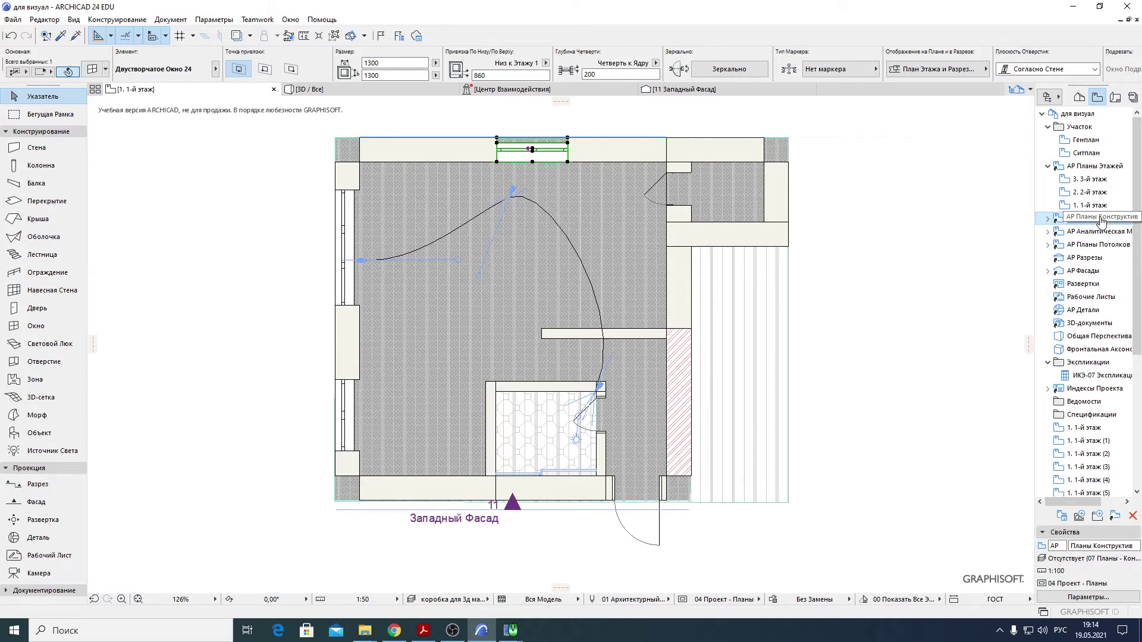
- Deselect the window and make all layers visible on the first-floor plan
{"action": "left_click", "coordinate": [853, 221]}
{"action": "scroll", "coordinate": [812, 238], "scroll_direction": "down", "scroll_amount": 1}
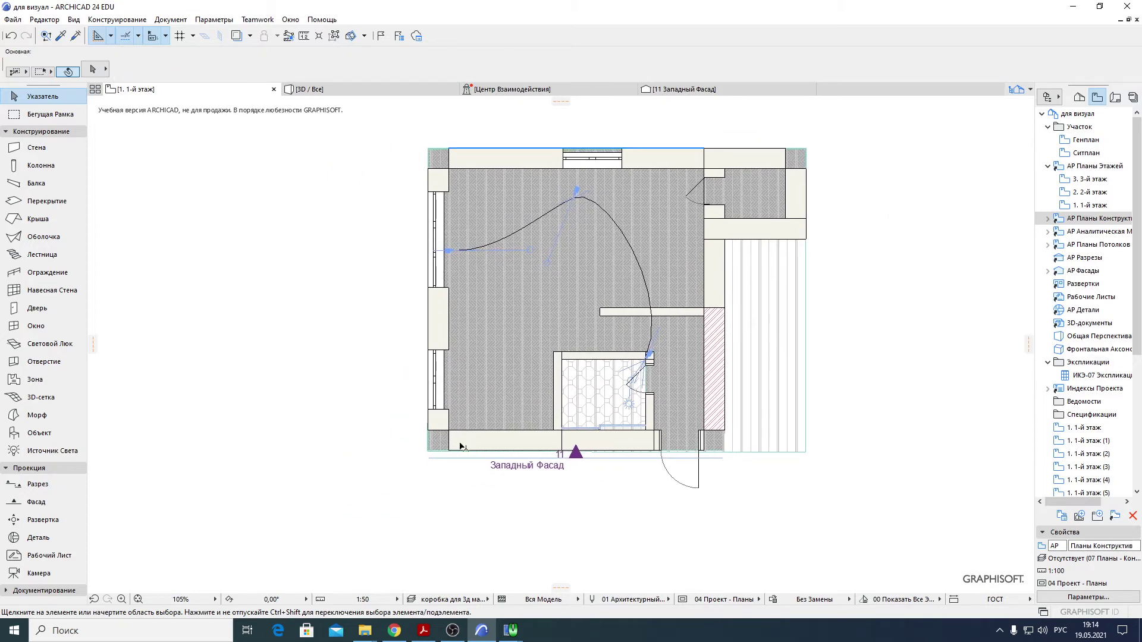
{"action": "mouse_move", "coordinate": [757, 393]}
{"action": "middle_mouse_down"}
{"action": "mouse_move", "coordinate": [702, 319]}
{"action": "mouse_move", "coordinate": [752, 306]}
{"action": "middle_mouse_up"}
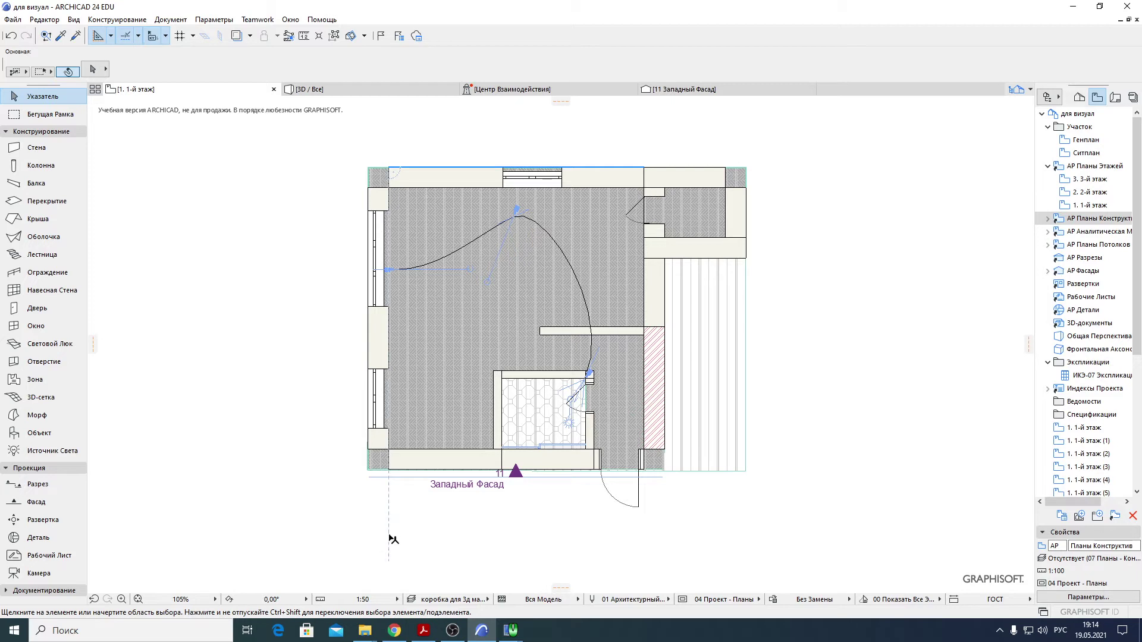
{"action": "left_click", "coordinate": [414, 601]}
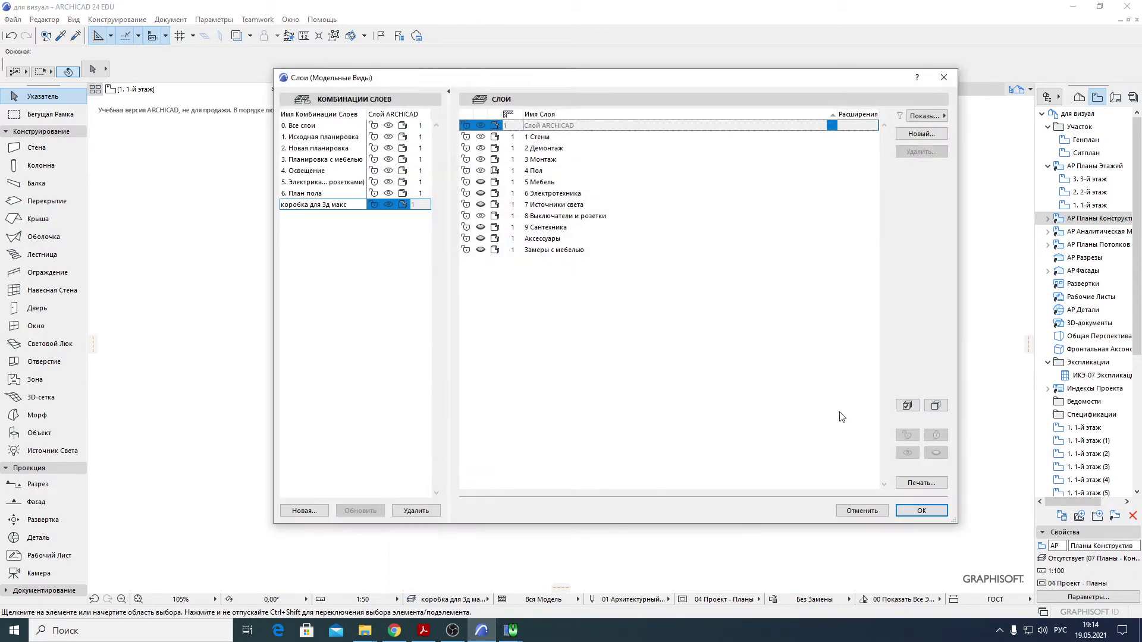
{"action": "left_click", "coordinate": [907, 405]}
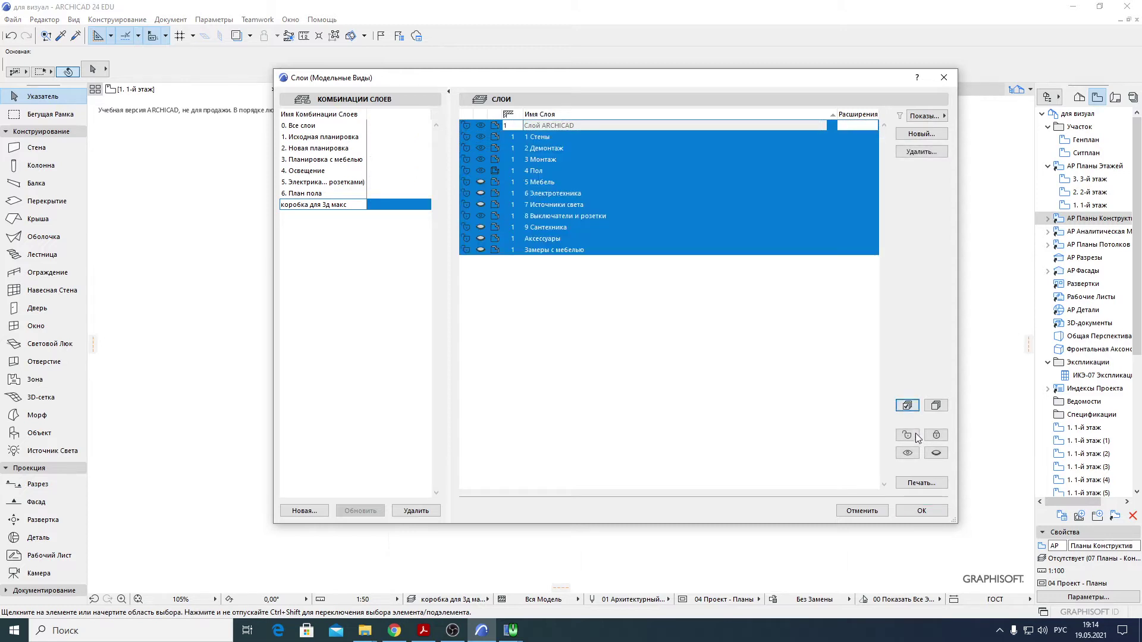
{"action": "left_click", "coordinate": [907, 453]}
{"action": "left_click", "coordinate": [922, 511]}
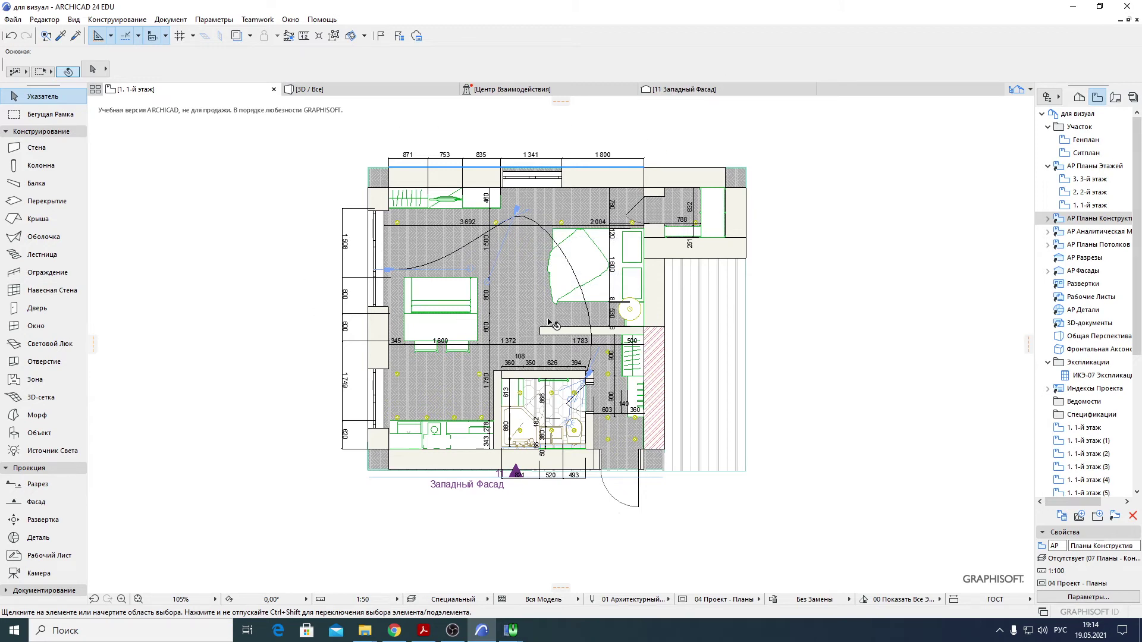
- Select the blanket object lying on the bed in the floor plan
{"action": "middle_click_drag", "start_coordinate": [553, 328], "coordinate": [562, 362]}
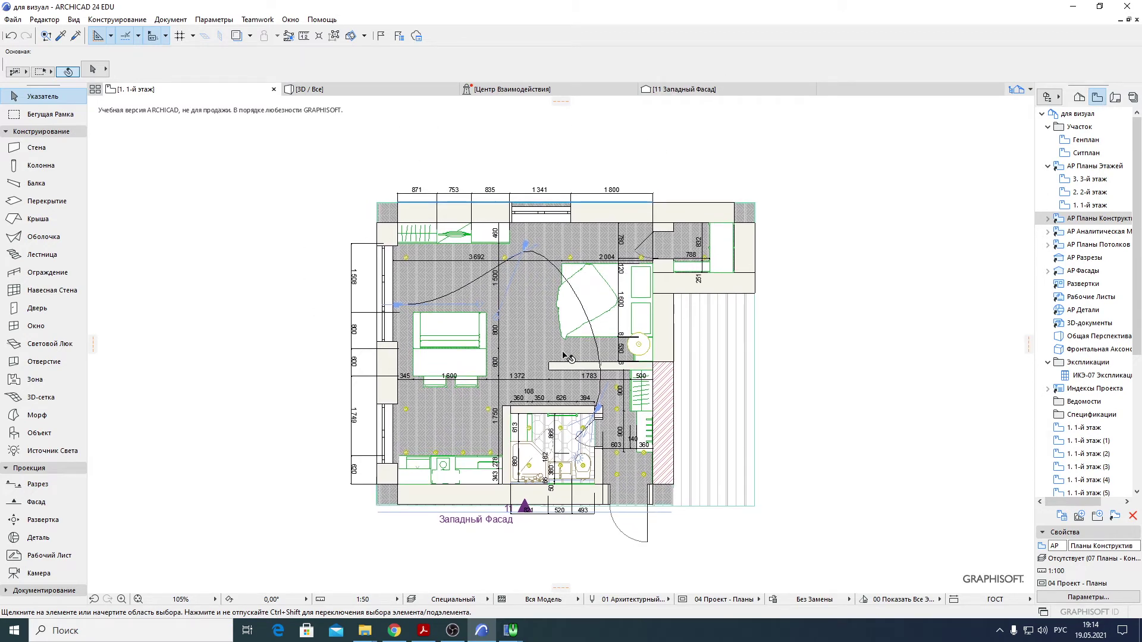
{"action": "left_click", "coordinate": [569, 342]}
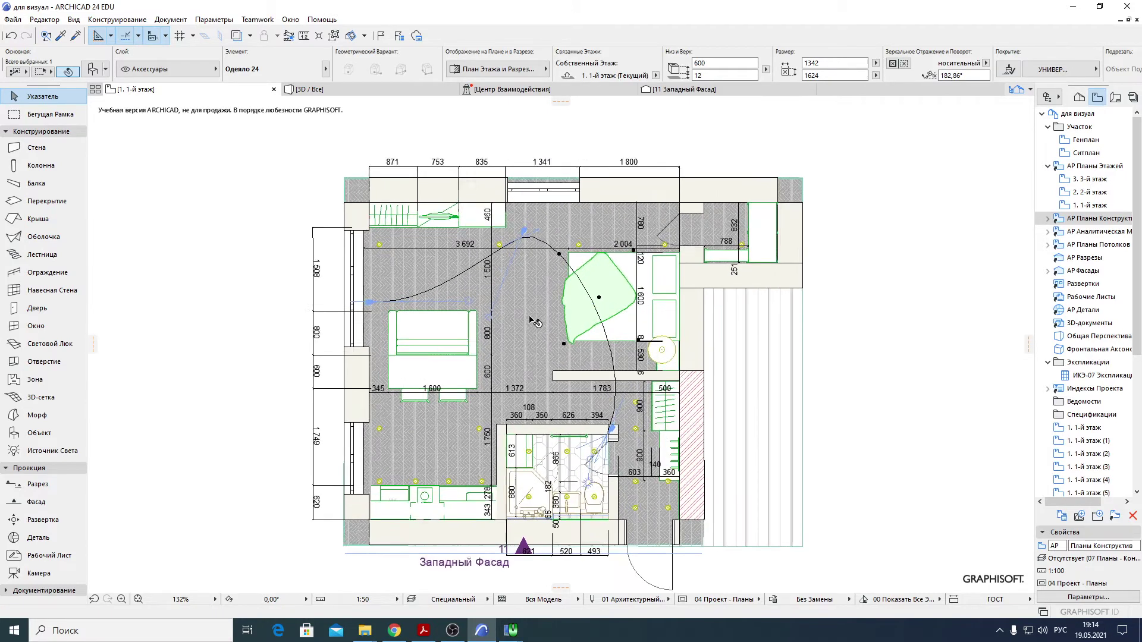
{"action": "scroll", "coordinate": [534, 321], "scroll_direction": "up", "scroll_amount": 5}
{"action": "scroll", "coordinate": [535, 322], "scroll_direction": "down", "scroll_amount": 4}
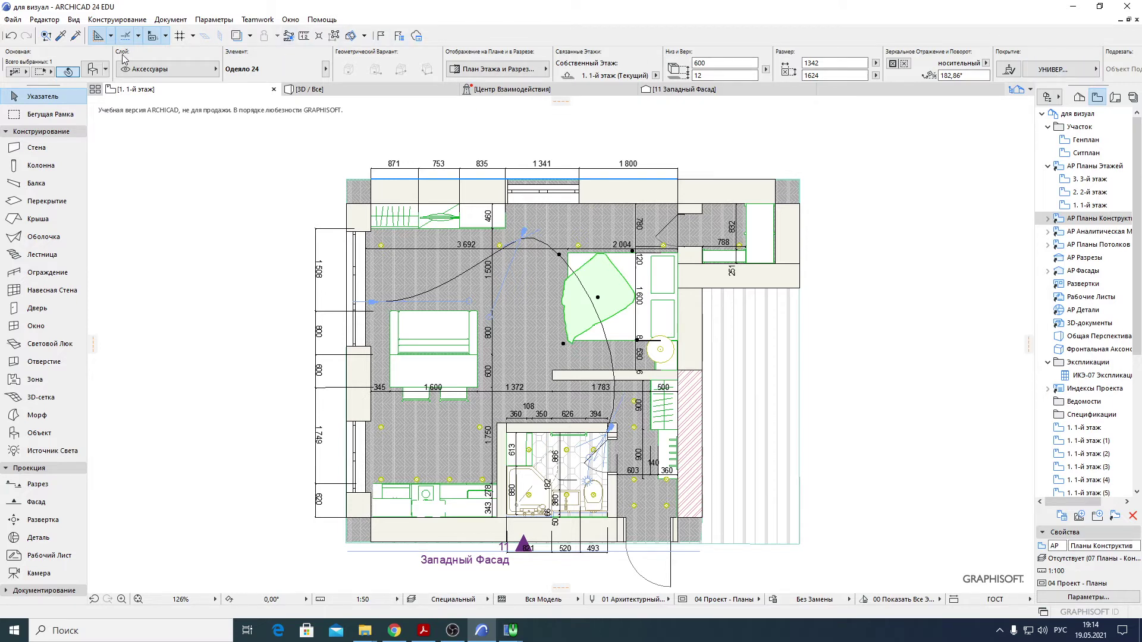
- View the list of layers available for the selected blanket, keeping "Аксессуары" assigned
{"action": "left_click", "coordinate": [164, 70]}
{"action": "left_click", "coordinate": [247, 4]}
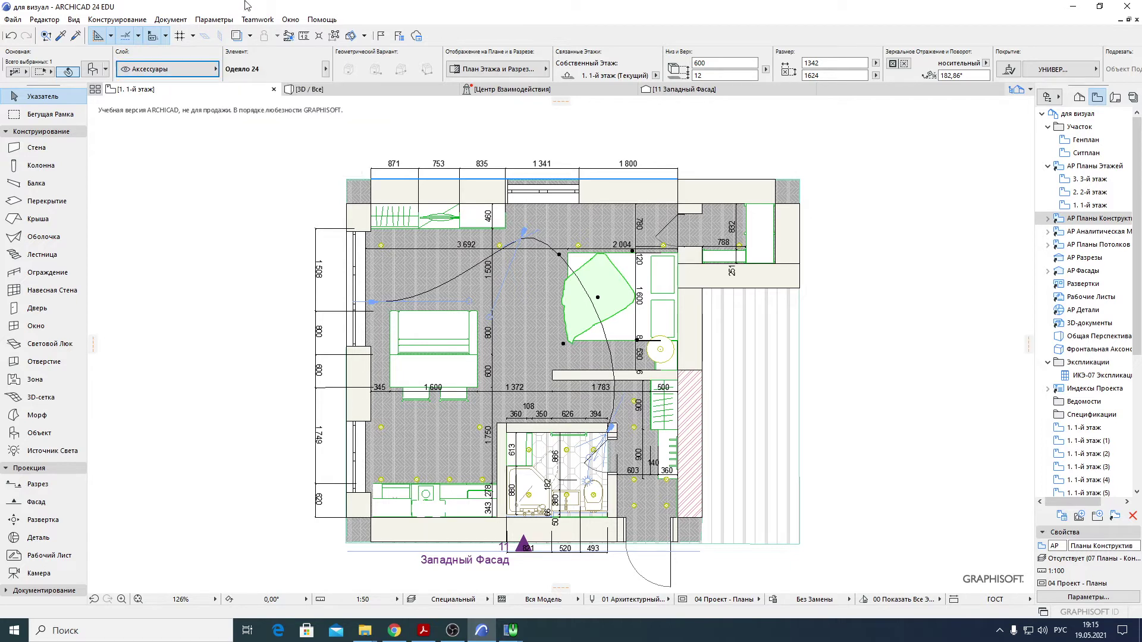
{"action": "left_click", "coordinate": [193, 70]}
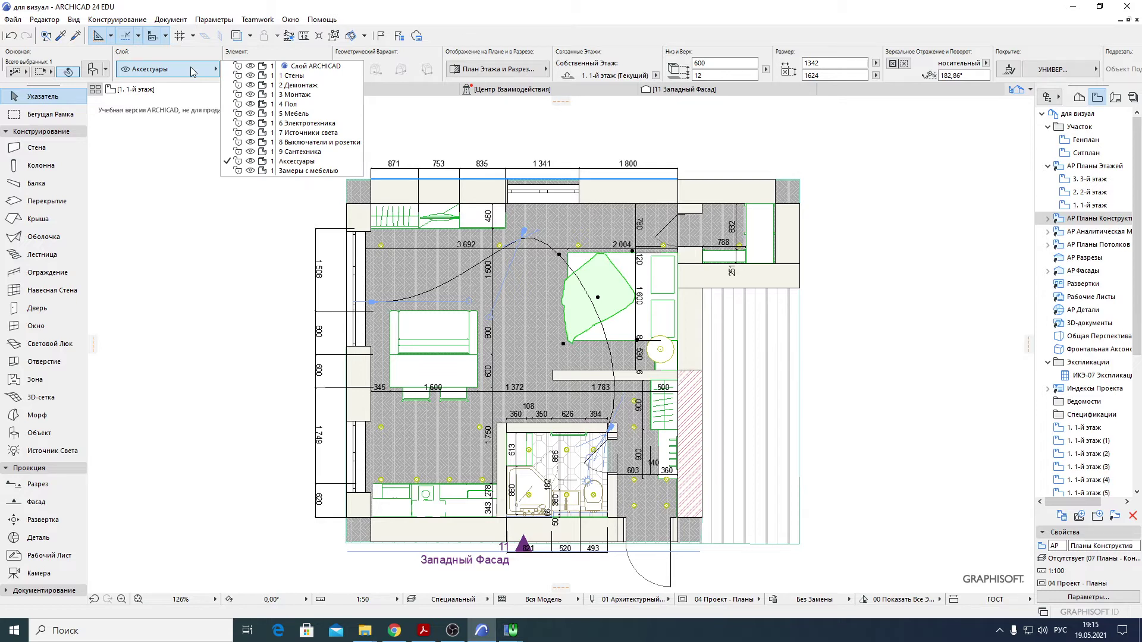
{"action": "left_click", "coordinate": [284, 53]}
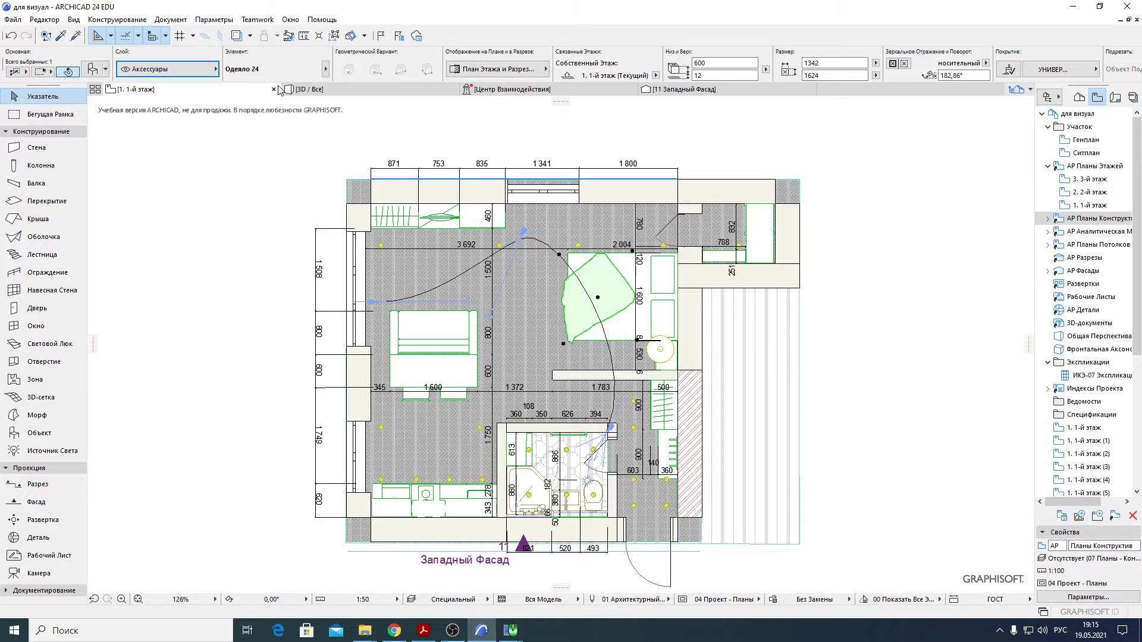
{"action": "left_click", "coordinate": [412, 600]}
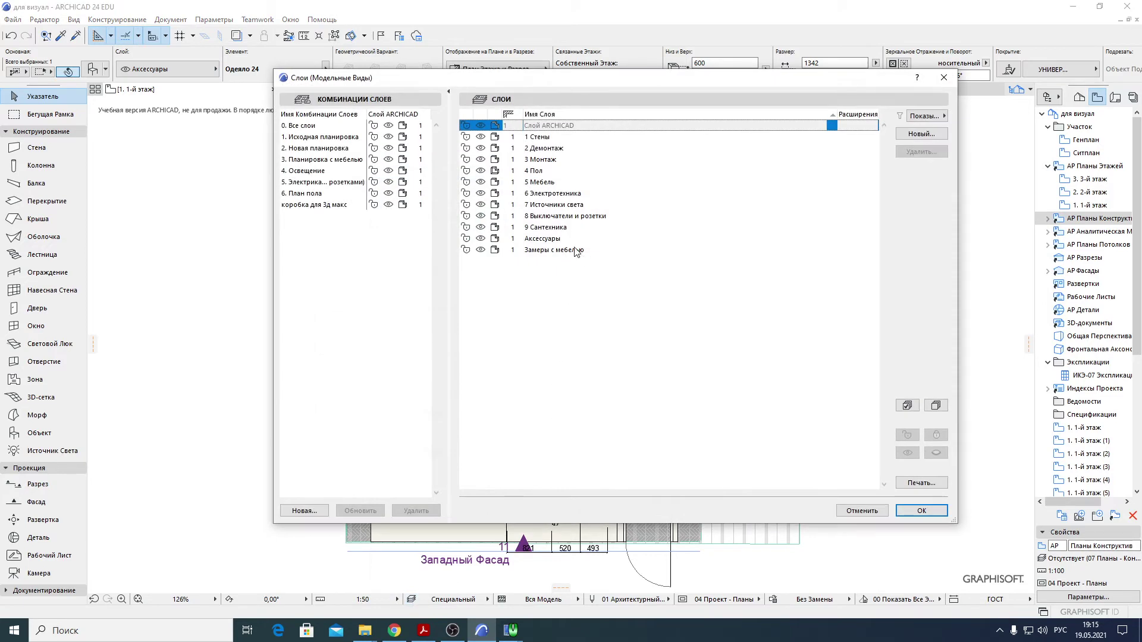
{"action": "left_click", "coordinate": [480, 240]}
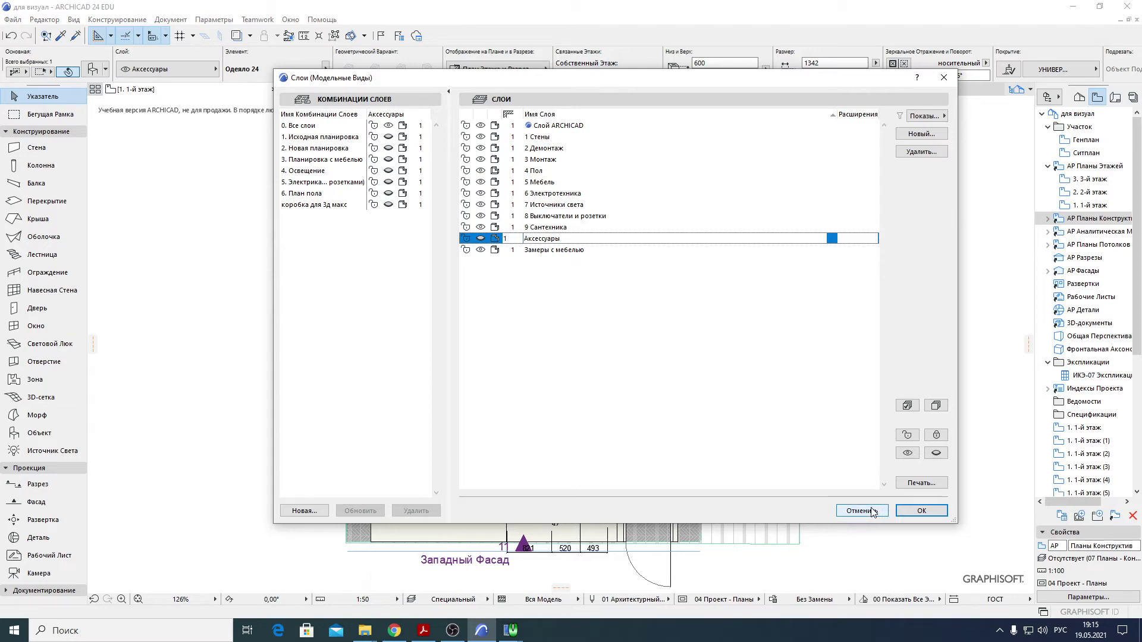
{"action": "left_click", "coordinate": [862, 511]}
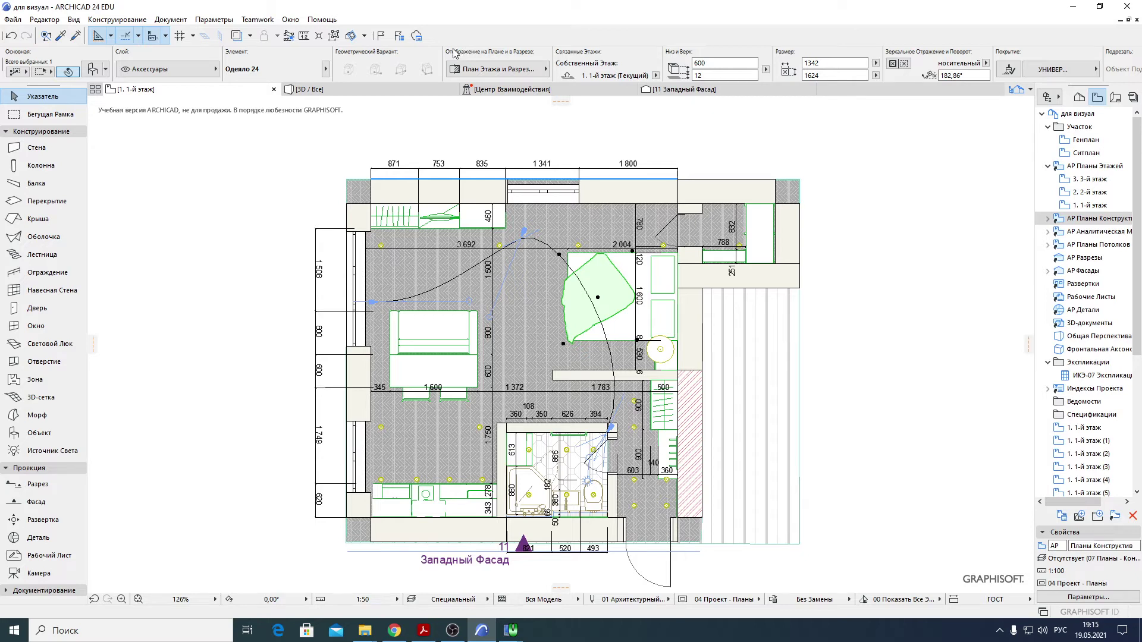
- Display the quick layers palette "Панель Слоев" and dock it alongside the standard toolbars
{"action": "left_click", "coordinate": [291, 20]}
{"action": "mouse_move", "coordinate": [351, 190]}
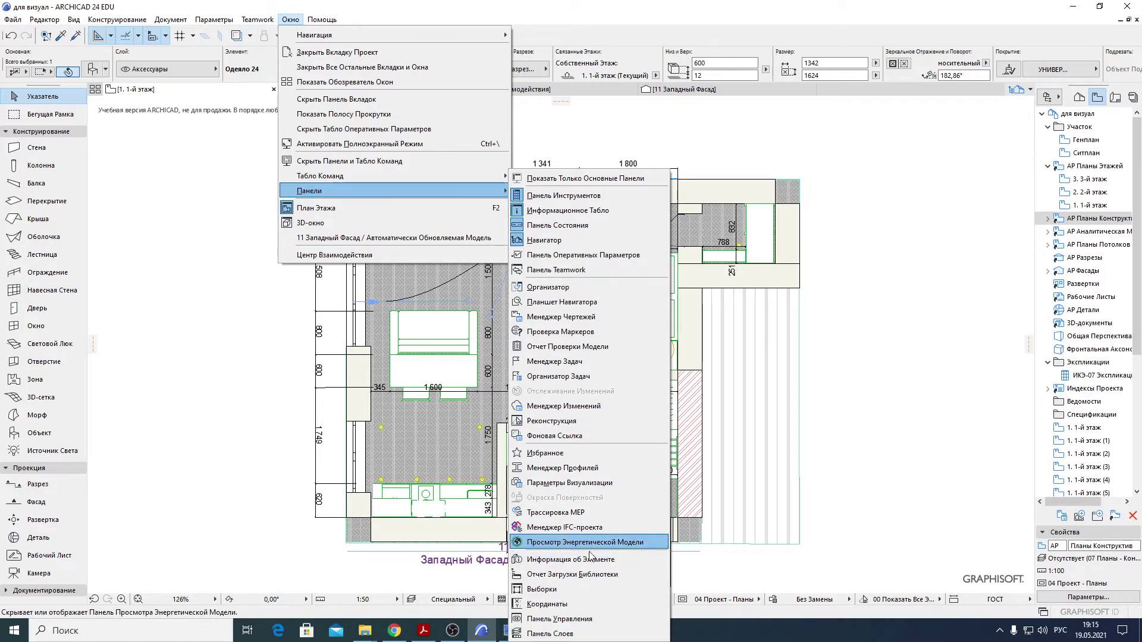
{"action": "left_click", "coordinate": [554, 634]}
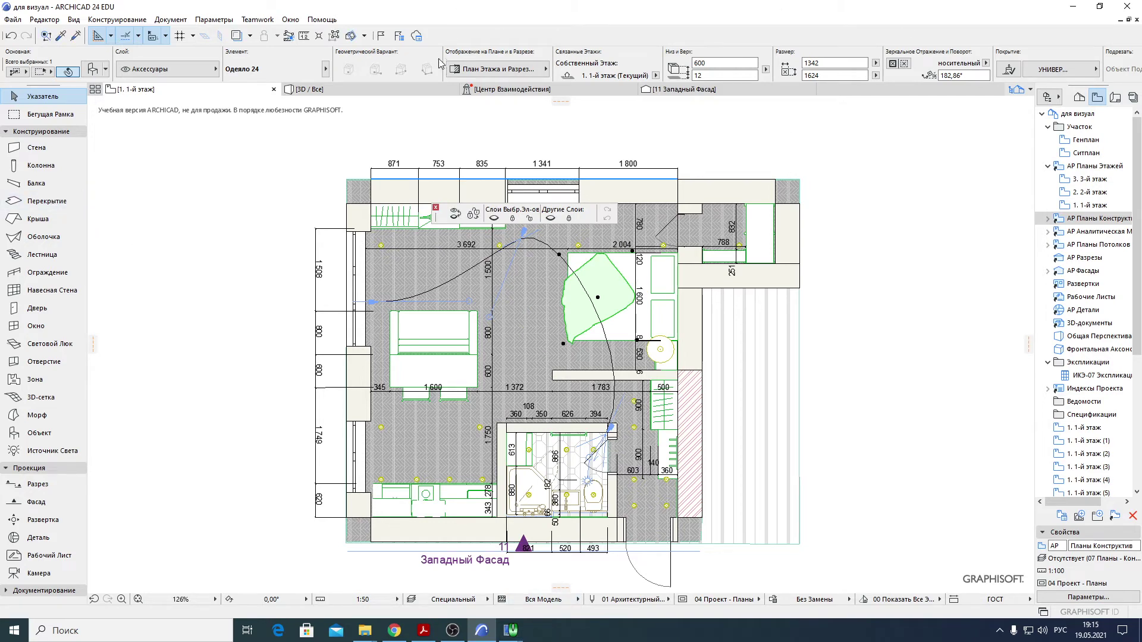
{"action": "left_click", "coordinate": [291, 20]}
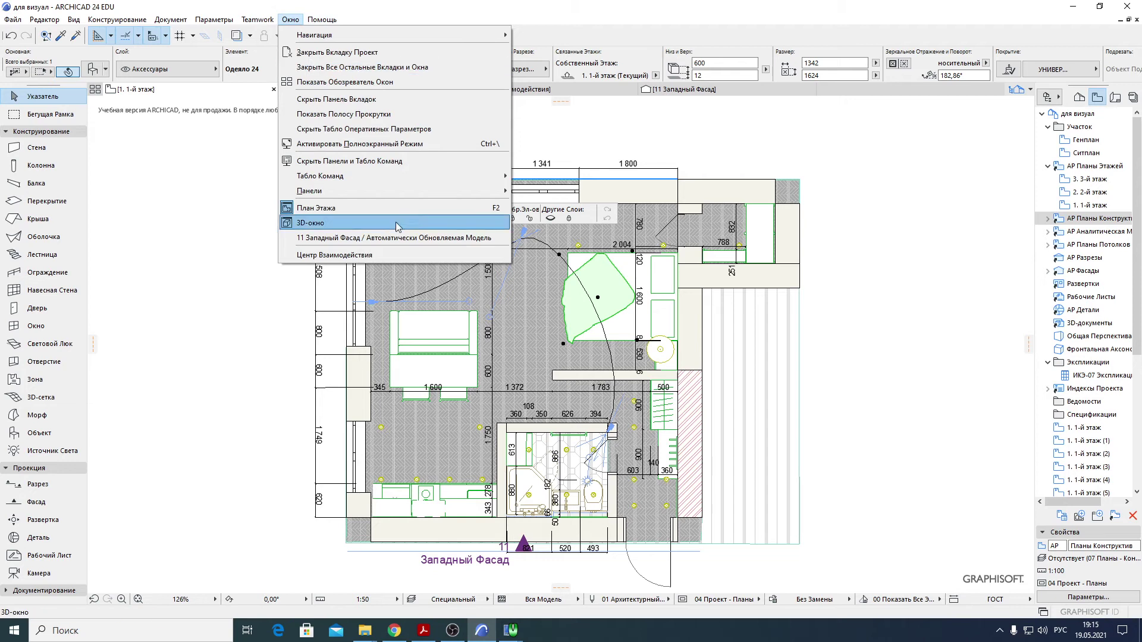
{"action": "mouse_move", "coordinate": [401, 191]}
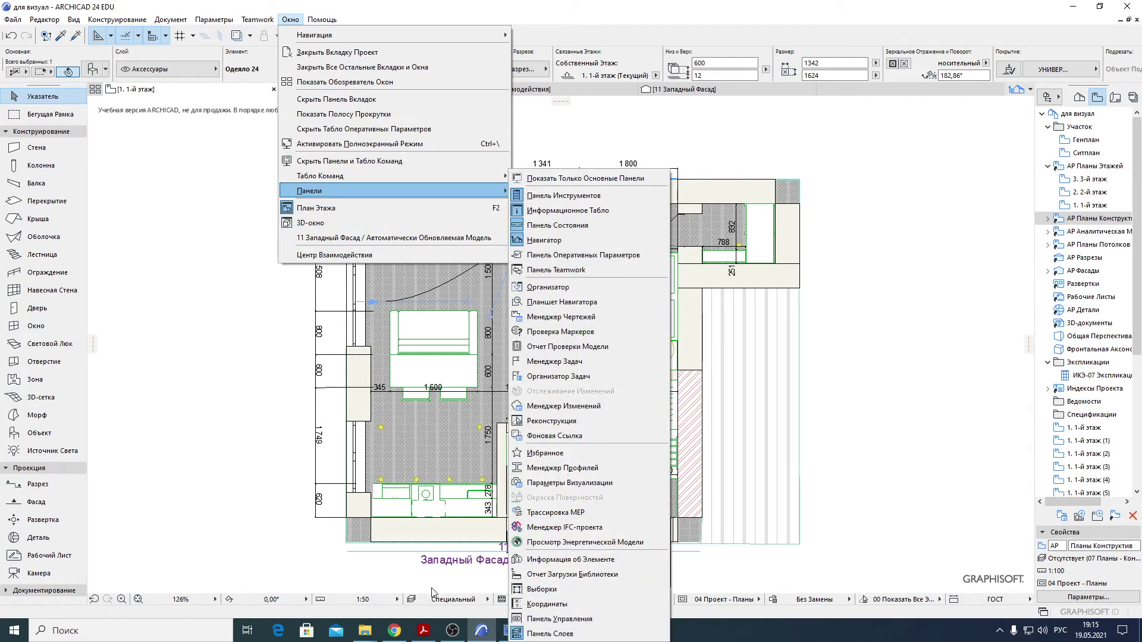
{"action": "left_click", "coordinate": [453, 630]}
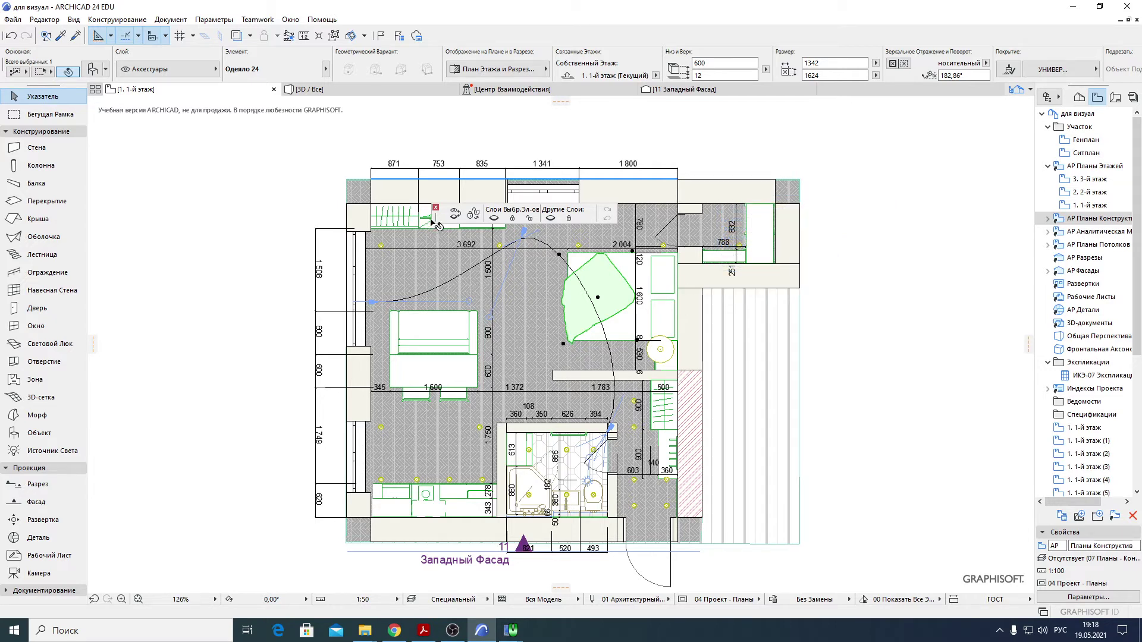
{"action": "left_click_drag", "start_coordinate": [434, 219], "coordinate": [421, 44]}
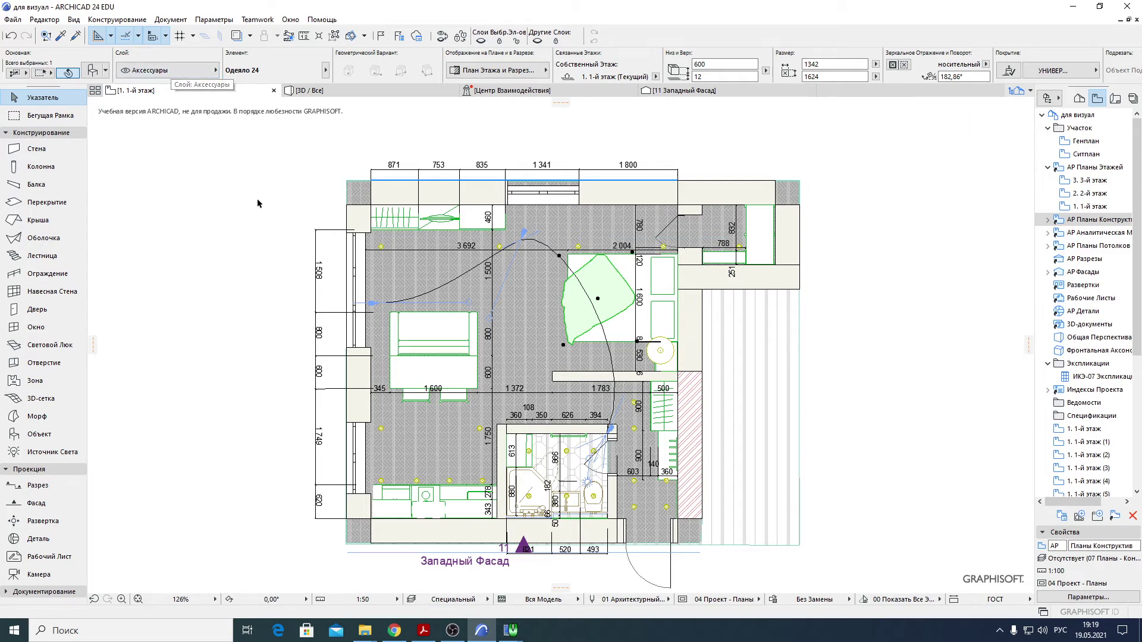
- Check the layer settings without changing them, hide every layer except the selected blanket's, and undo that hiding
{"action": "left_click", "coordinate": [411, 599]}
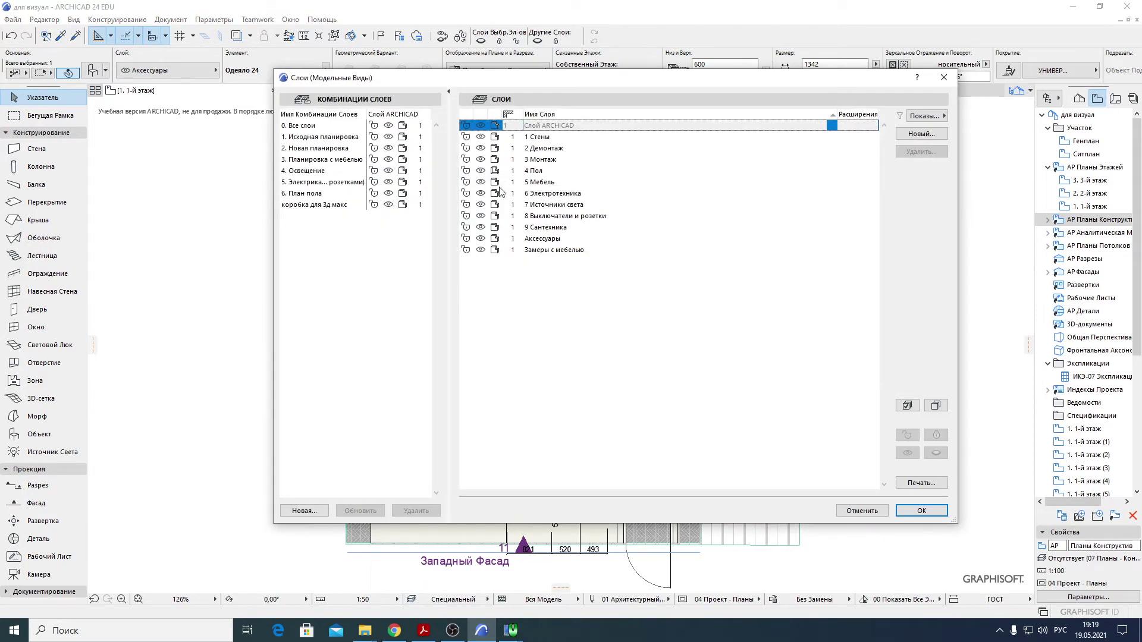
{"action": "left_click", "coordinate": [872, 510]}
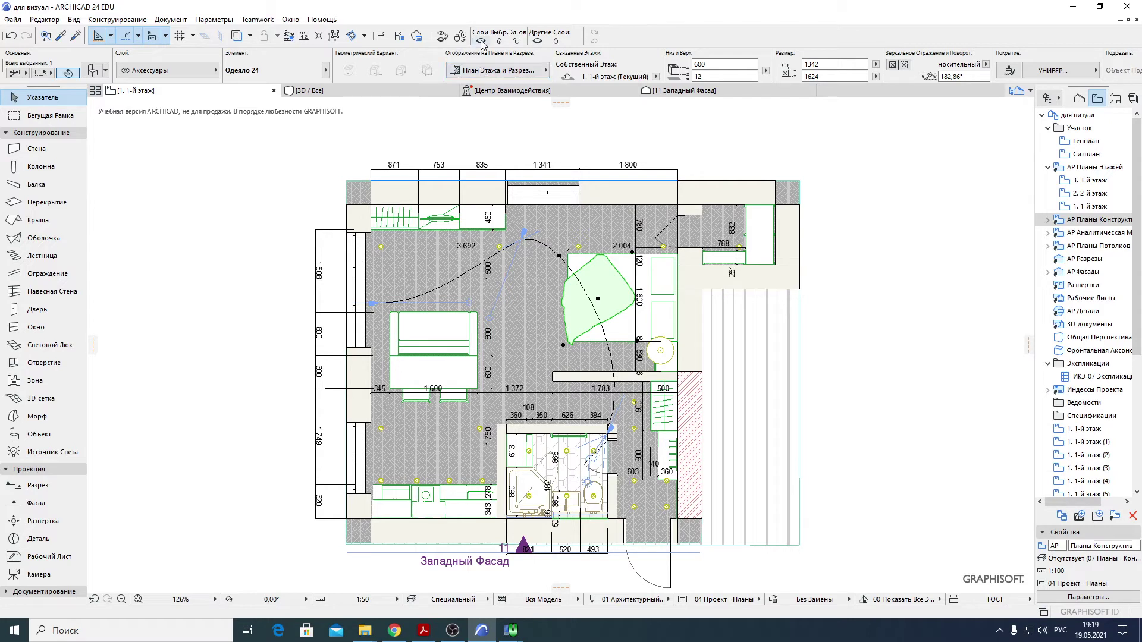
{"action": "left_click", "coordinate": [538, 42]}
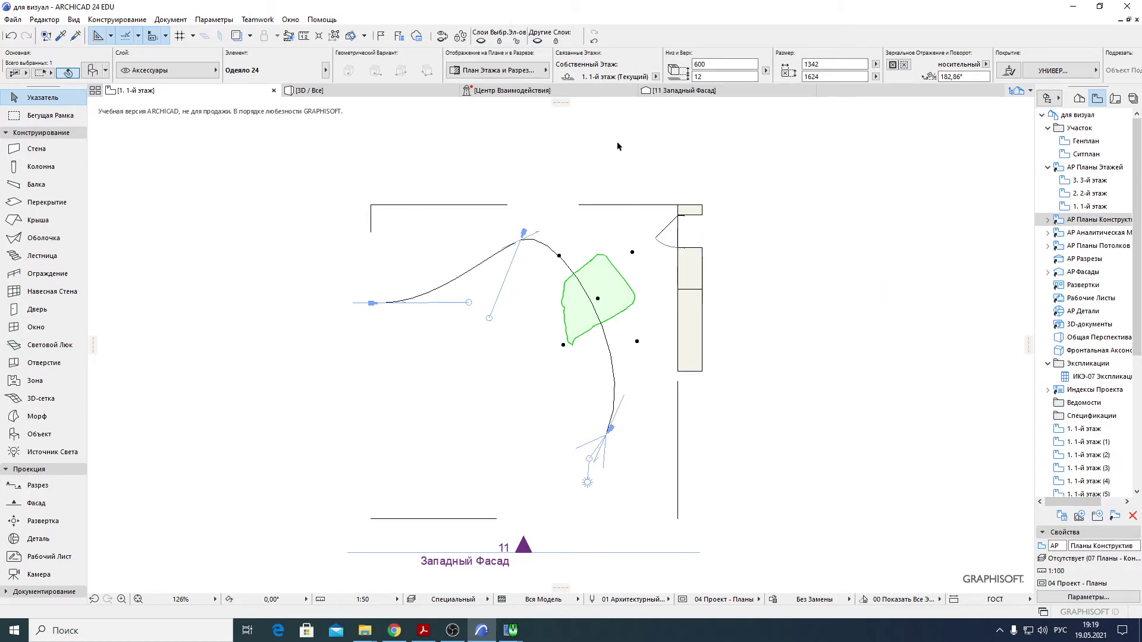
{"action": "left_click", "coordinate": [595, 42]}
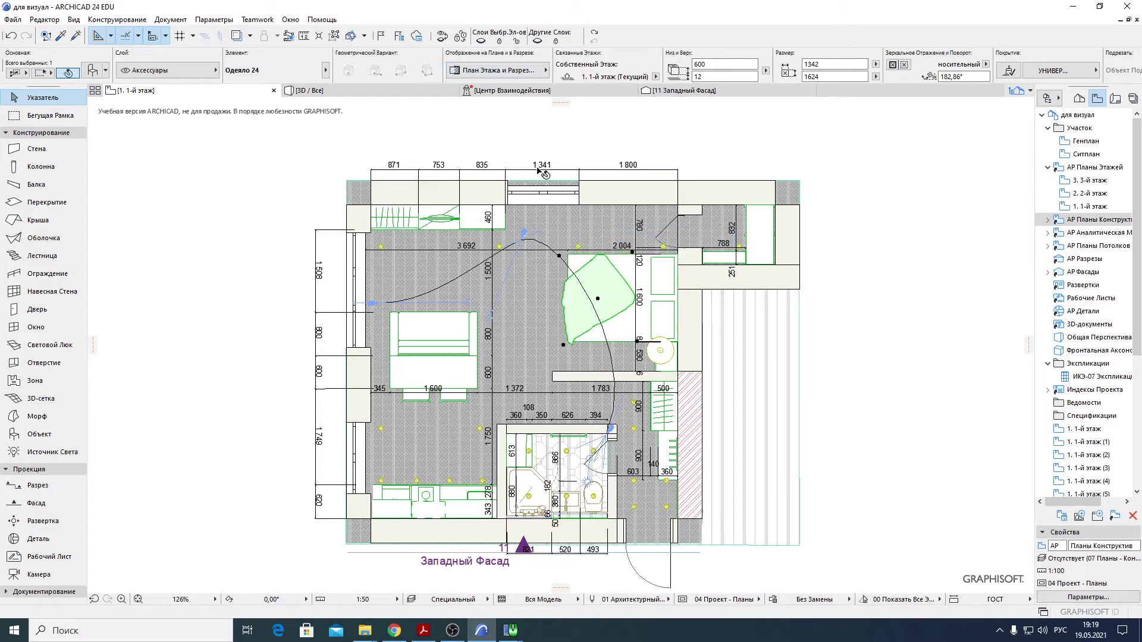
- Hide the layer of the selected blanket object
{"action": "left_click", "coordinate": [481, 42]}
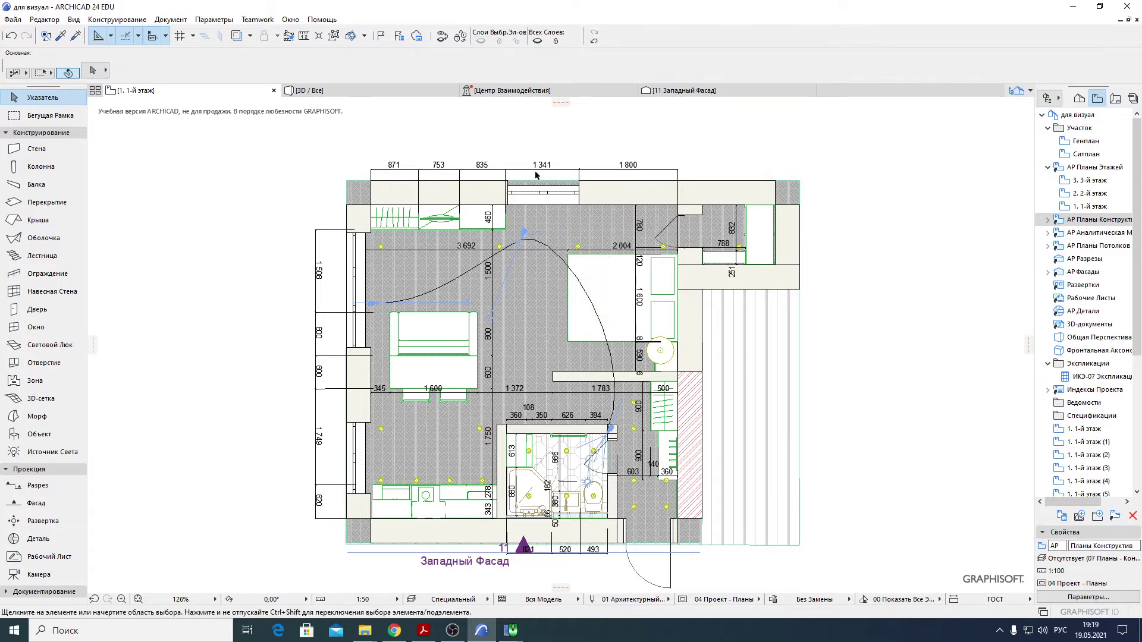
- Hide the layers of the double bed (5 Мебель), the square ceiling light (7 Источники света) and the appliance by the upper wall
{"action": "left_click", "coordinate": [657, 293]}
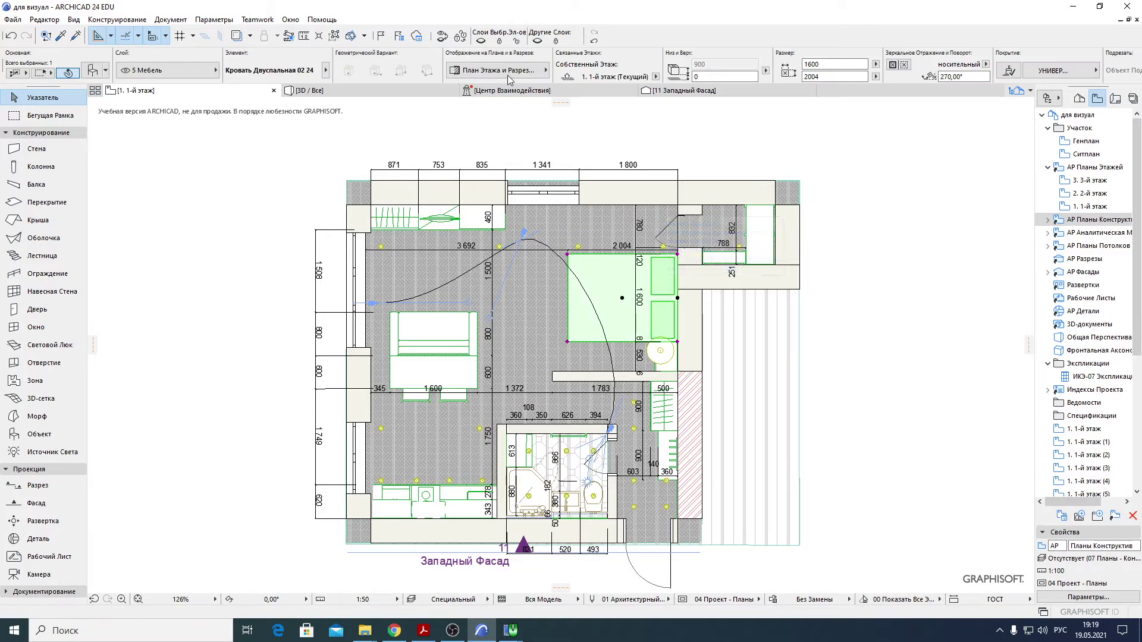
{"action": "left_click", "coordinate": [482, 41]}
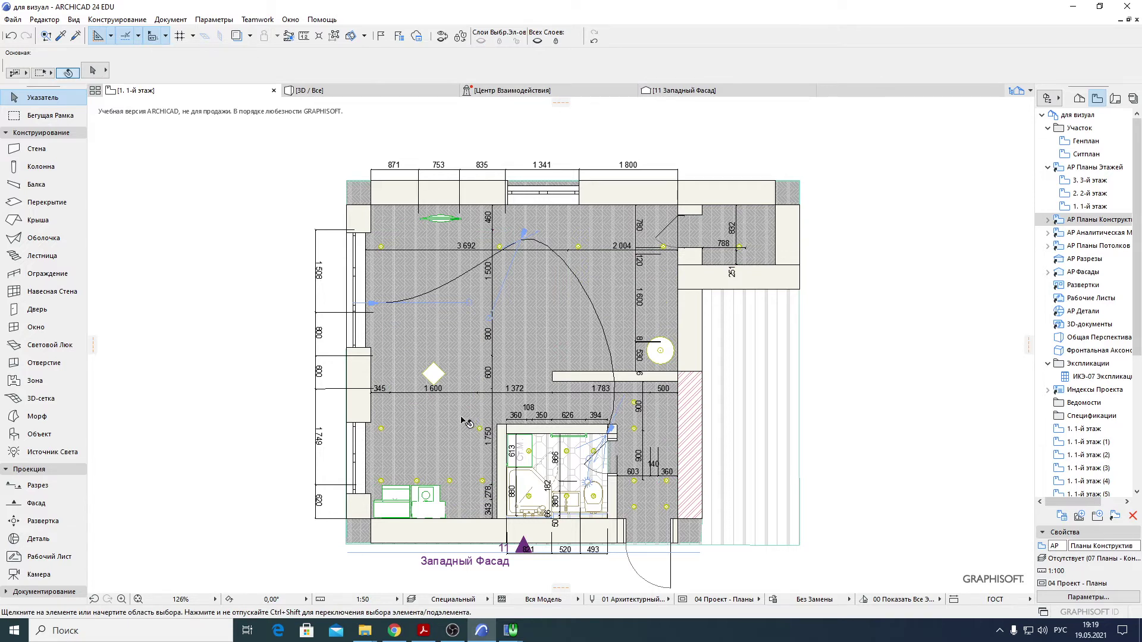
{"action": "left_click", "coordinate": [433, 374]}
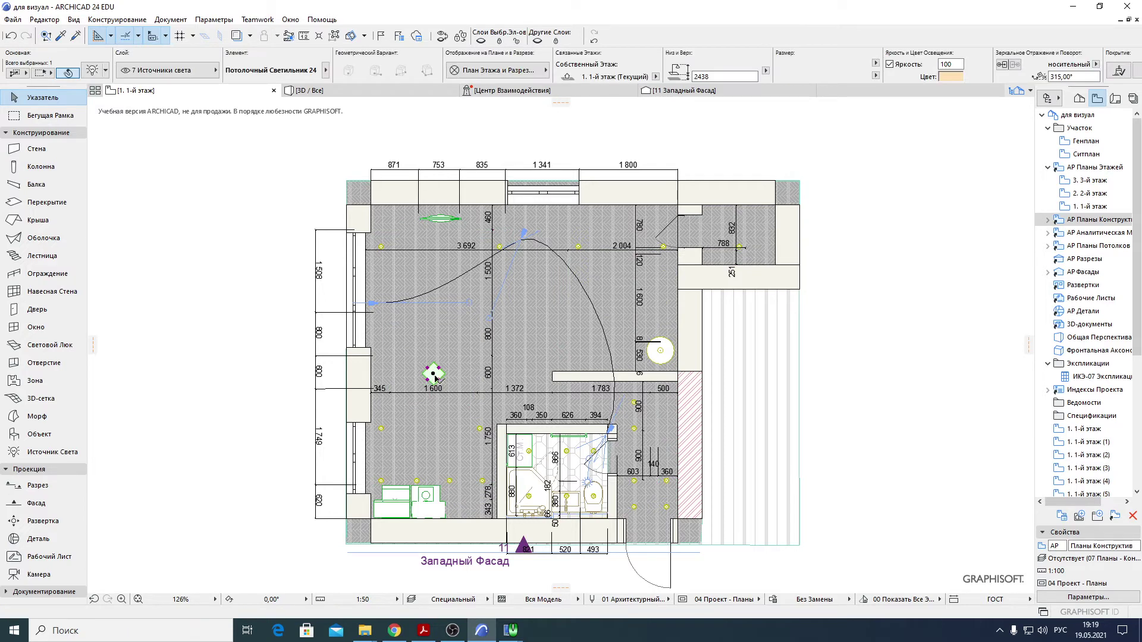
{"action": "left_click", "coordinate": [481, 41]}
{"action": "left_click", "coordinate": [444, 218]}
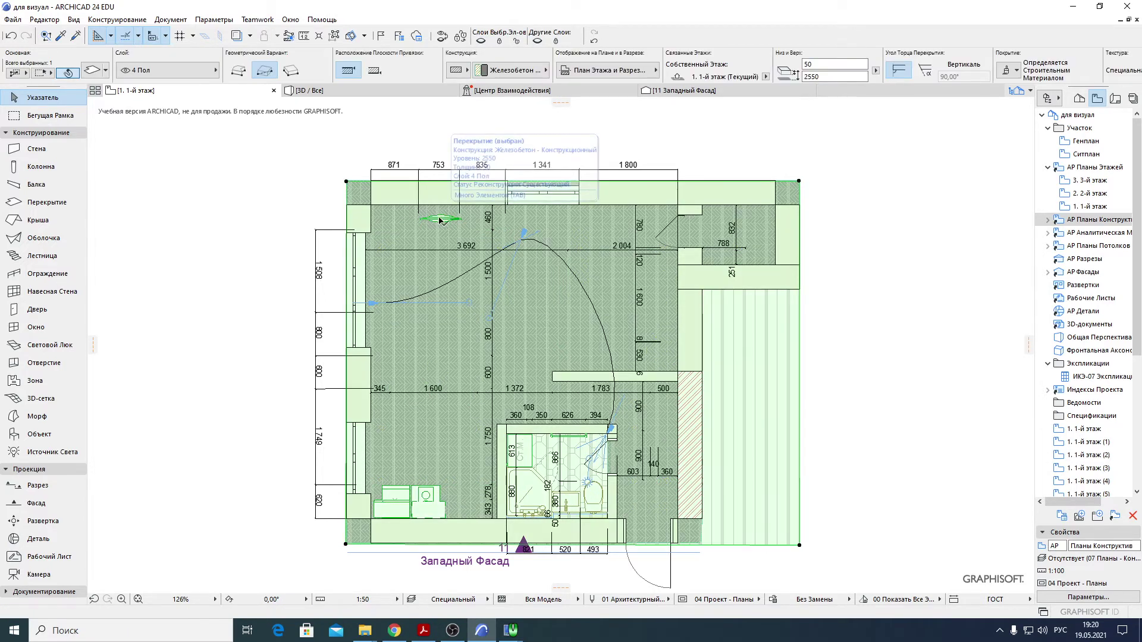
{"action": "left_click", "coordinate": [482, 42]}
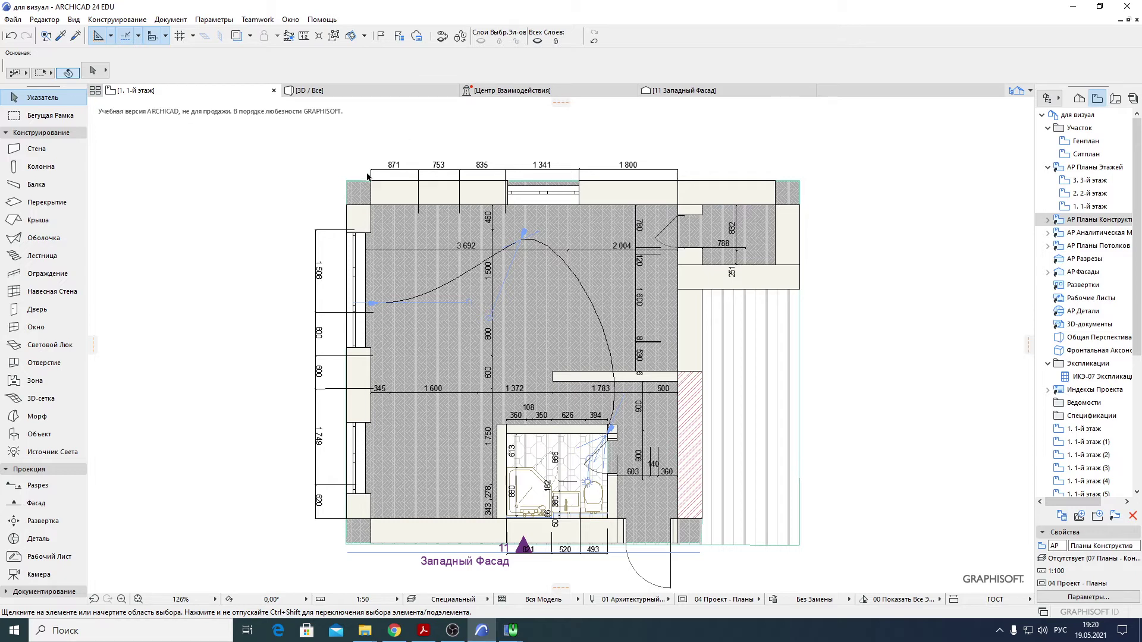
- Hide the layer 9 Сантехника using the shower cabin in the bathroom
{"action": "scroll", "coordinate": [525, 364], "scroll_direction": "down", "scroll_amount": 4}
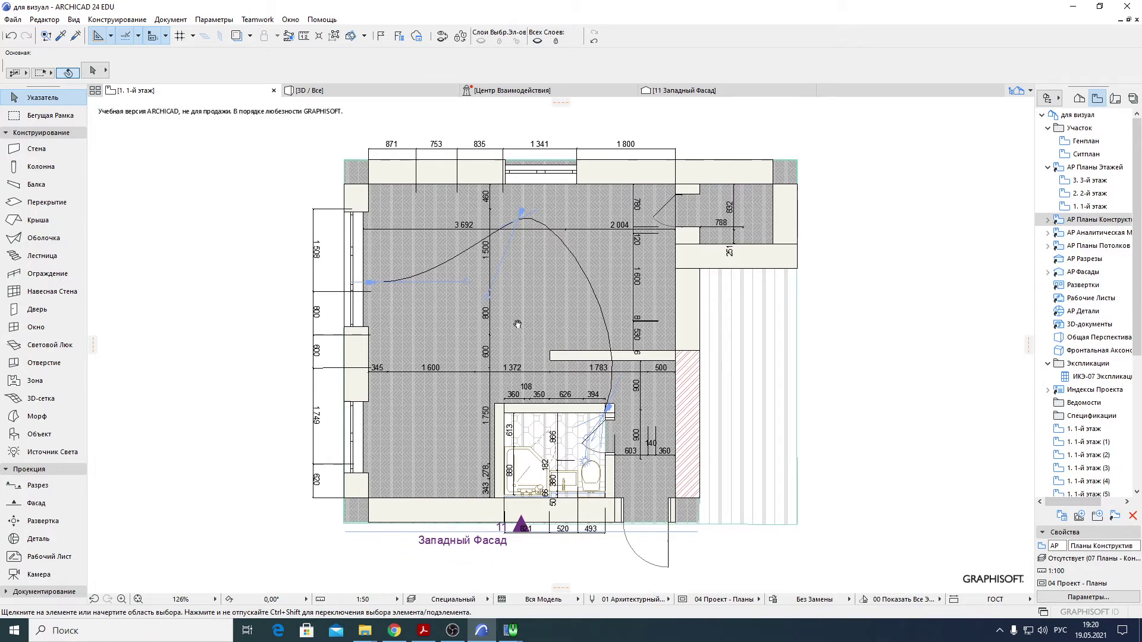
{"action": "scroll", "coordinate": [539, 375], "scroll_direction": "up", "scroll_amount": 5}
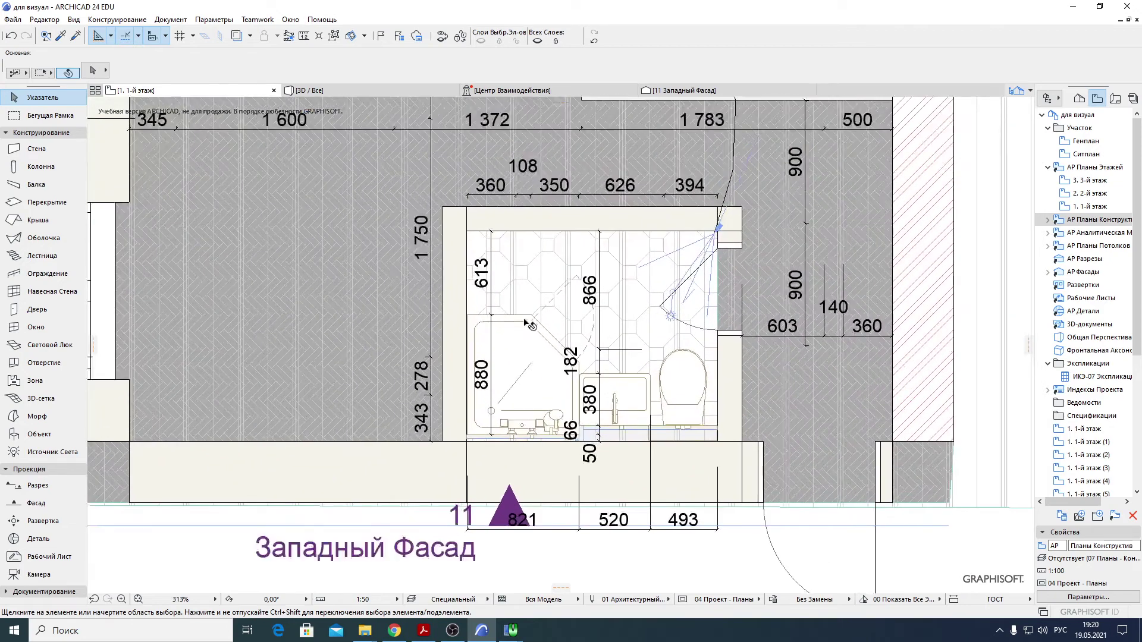
{"action": "left_click", "coordinate": [534, 317]}
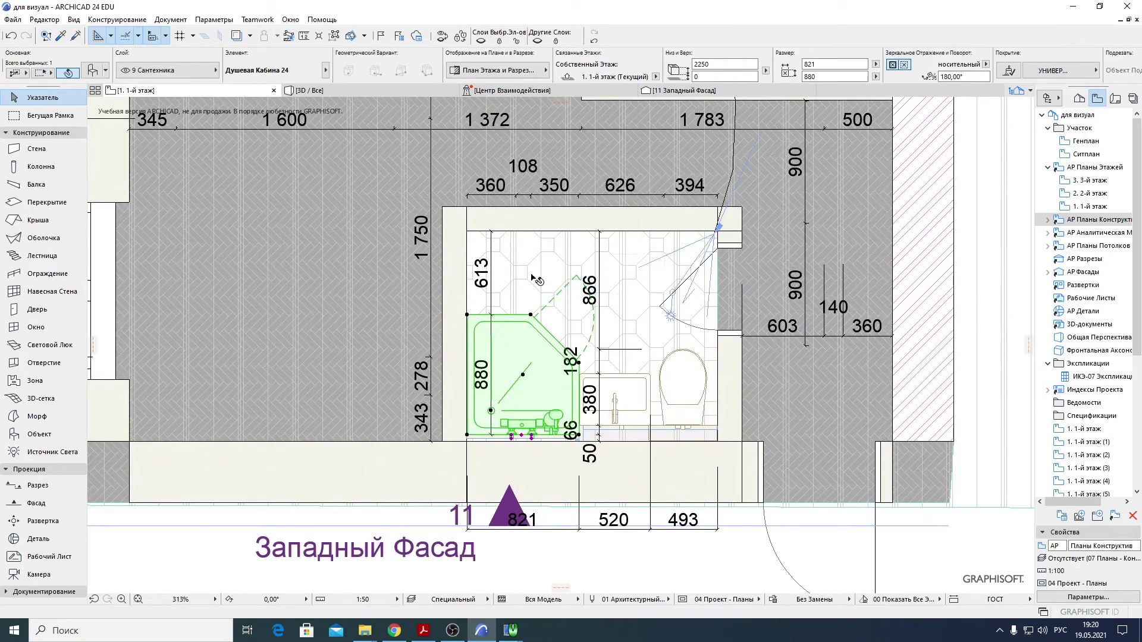
{"action": "left_click", "coordinate": [482, 39]}
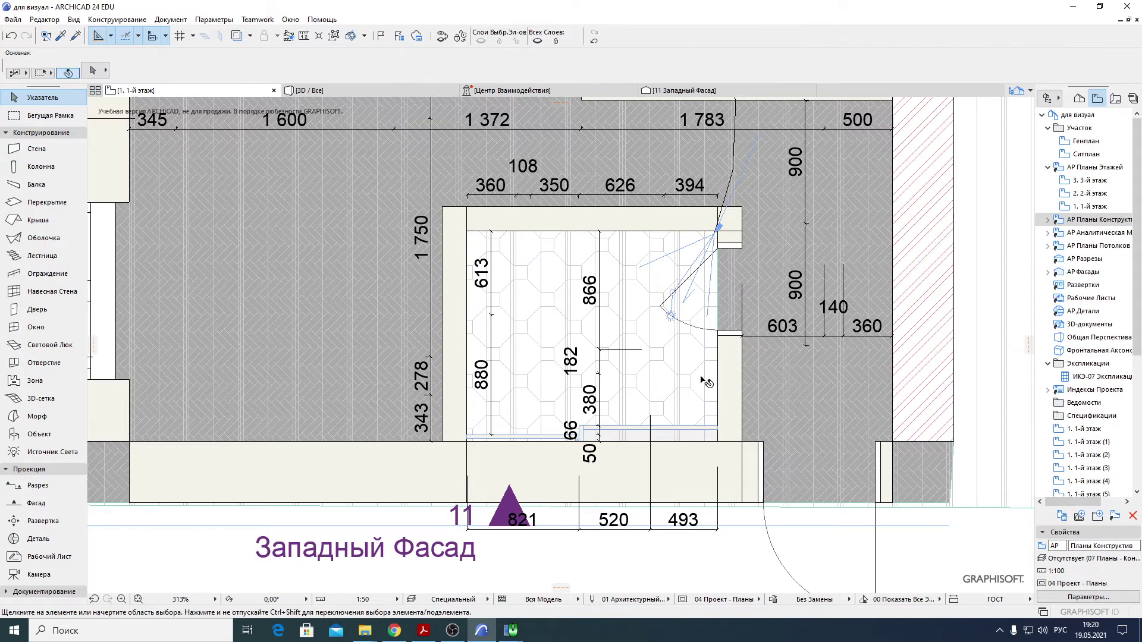
- Hide the layer 4 Пол using the floor slab that covers the apartment
{"action": "scroll", "coordinate": [672, 310], "scroll_direction": "down", "scroll_amount": 4}
{"action": "left_click", "coordinate": [671, 309]}
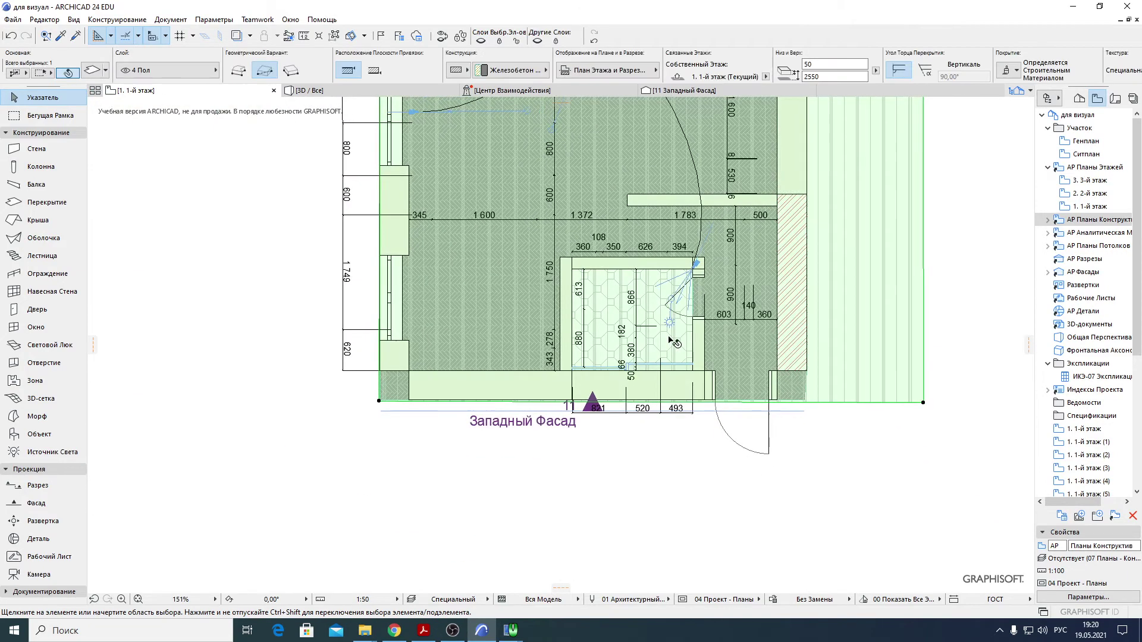
{"action": "scroll", "coordinate": [654, 307], "scroll_direction": "down", "scroll_amount": 1}
{"action": "scroll", "coordinate": [661, 310], "scroll_direction": "down", "scroll_amount": 3}
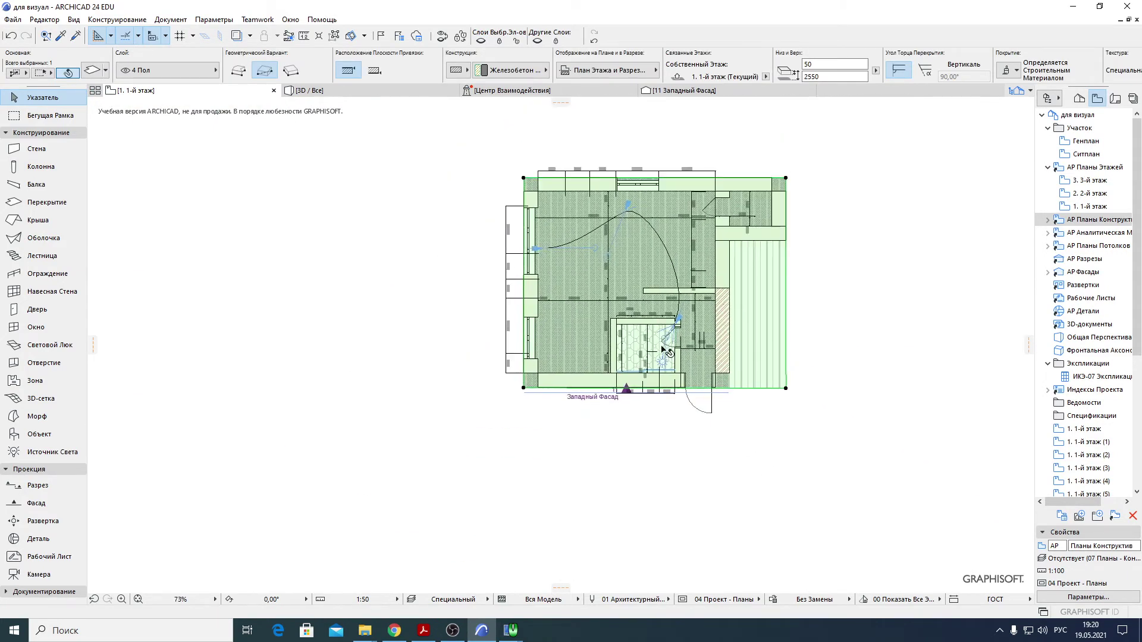
{"action": "key", "text": "Escape"}
{"action": "left_click", "coordinate": [533, 185]}
{"action": "left_click", "coordinate": [481, 43]}
- Select the camera at the upper bend of the camera path and check which settings it offers
{"action": "scroll", "coordinate": [604, 261], "scroll_direction": "up", "scroll_amount": 4}
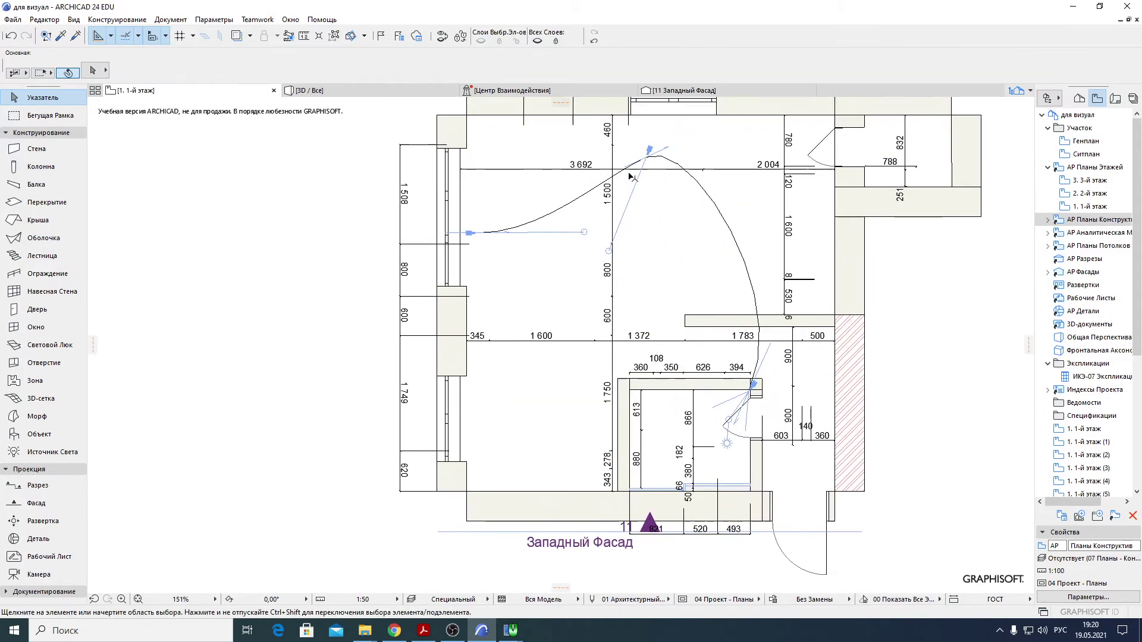
{"action": "left_click", "coordinate": [647, 159]}
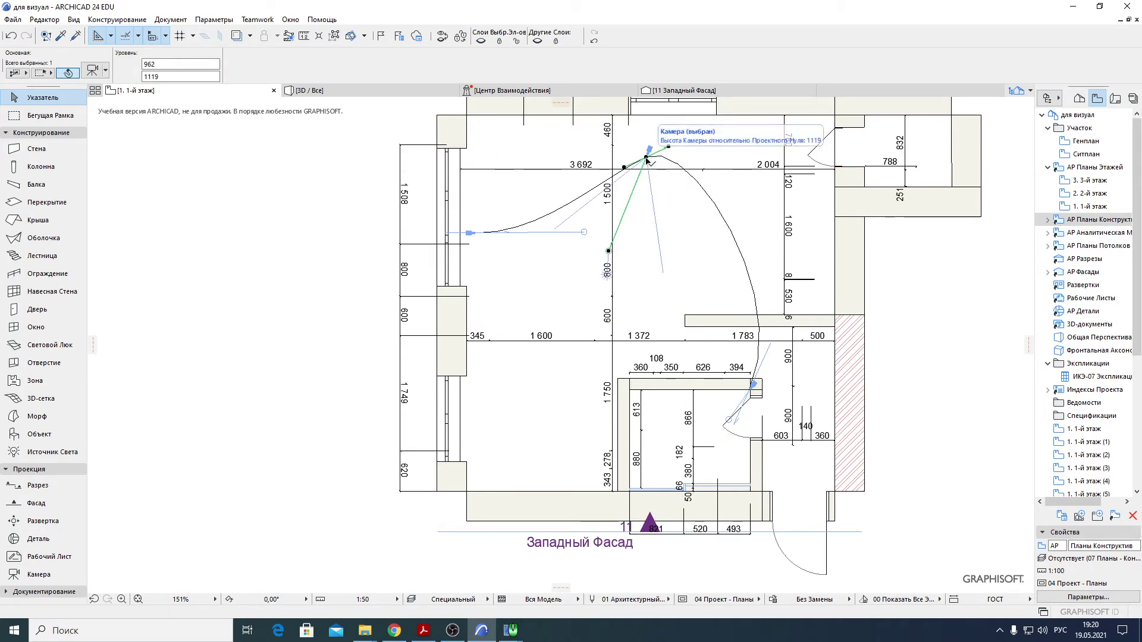
{"action": "scroll", "coordinate": [497, 374], "scroll_direction": "down", "scroll_amount": 3}
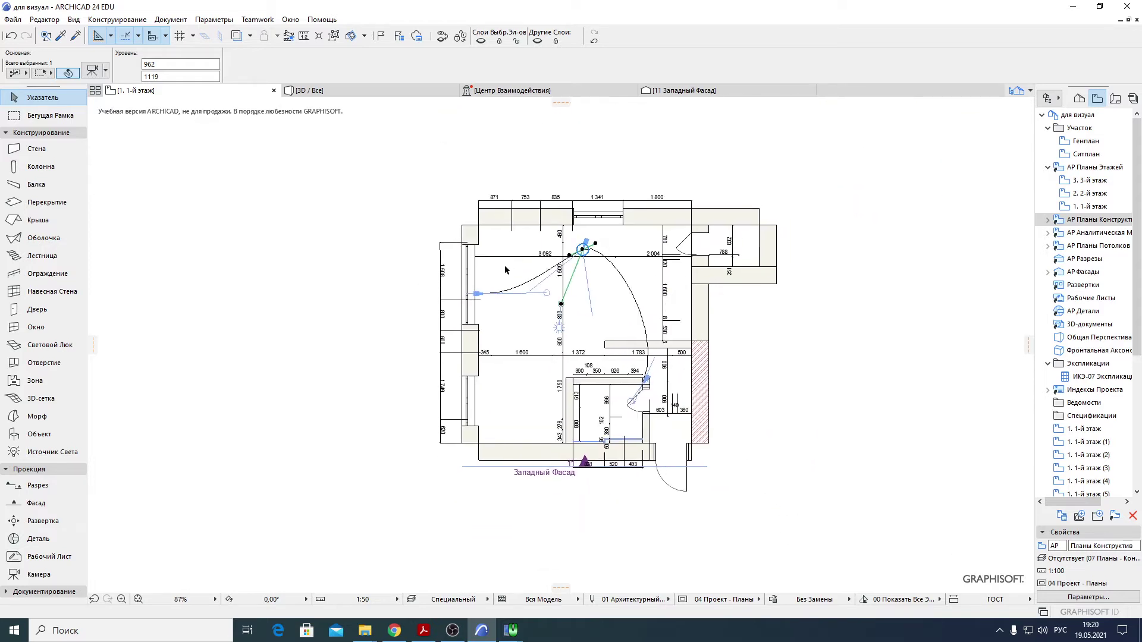
{"action": "scroll", "coordinate": [541, 498], "scroll_direction": "up", "scroll_amount": 2}
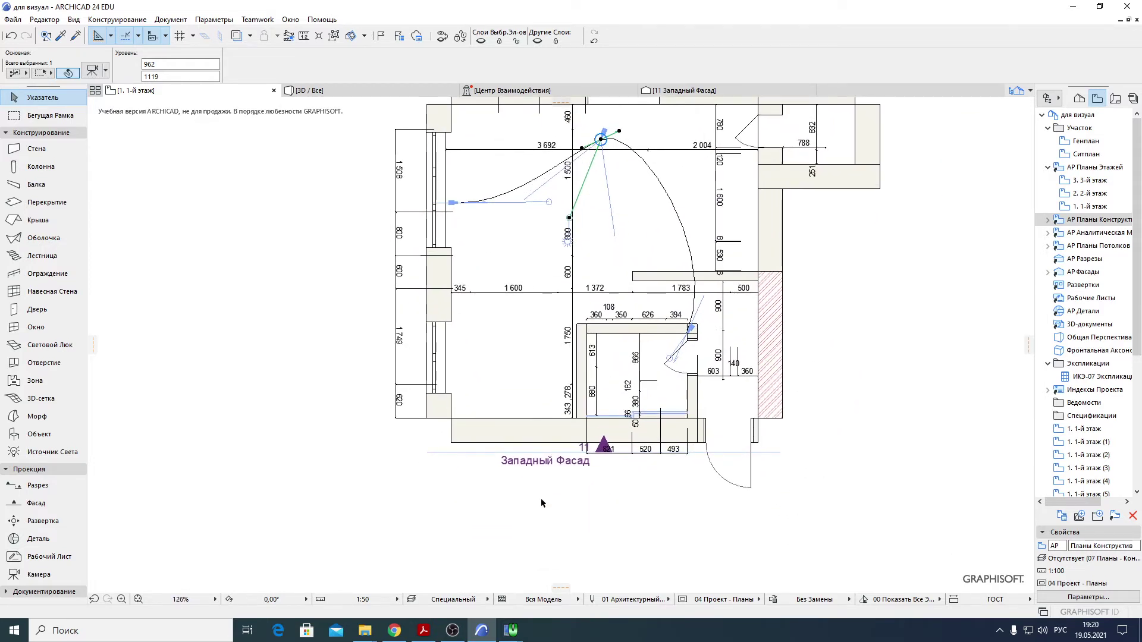
{"action": "scroll", "coordinate": [531, 472], "scroll_direction": "down", "scroll_amount": 3}
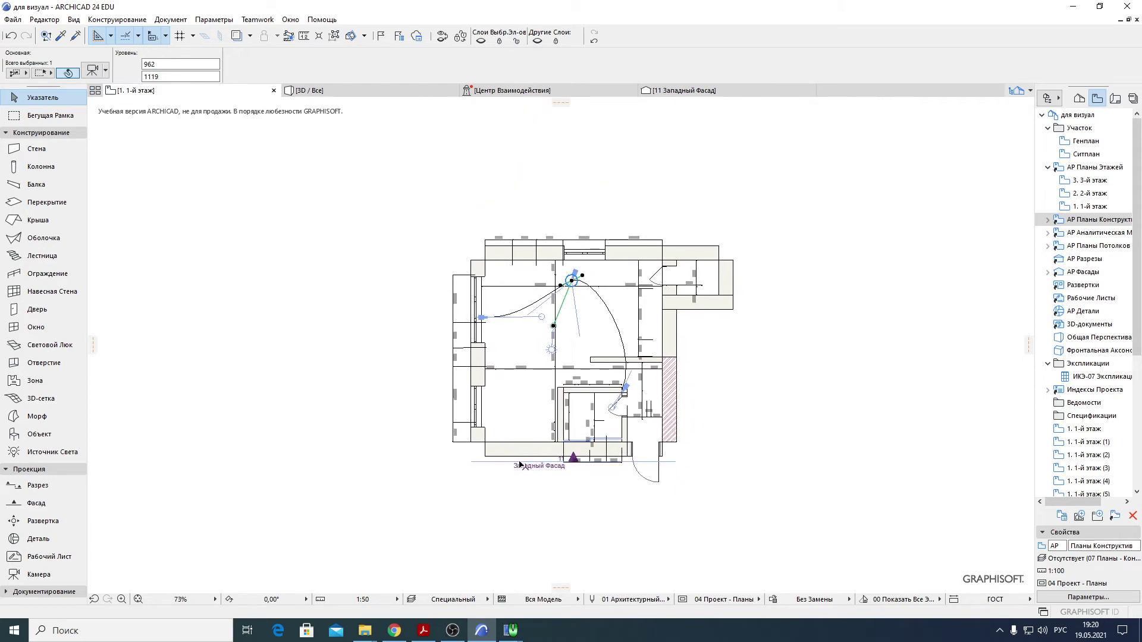
- Delete the Западный Фасад marker below the plan together with its projection
{"action": "left_click", "coordinate": [519, 465]}
{"action": "scroll", "coordinate": [584, 466], "scroll_direction": "up", "scroll_amount": 4}
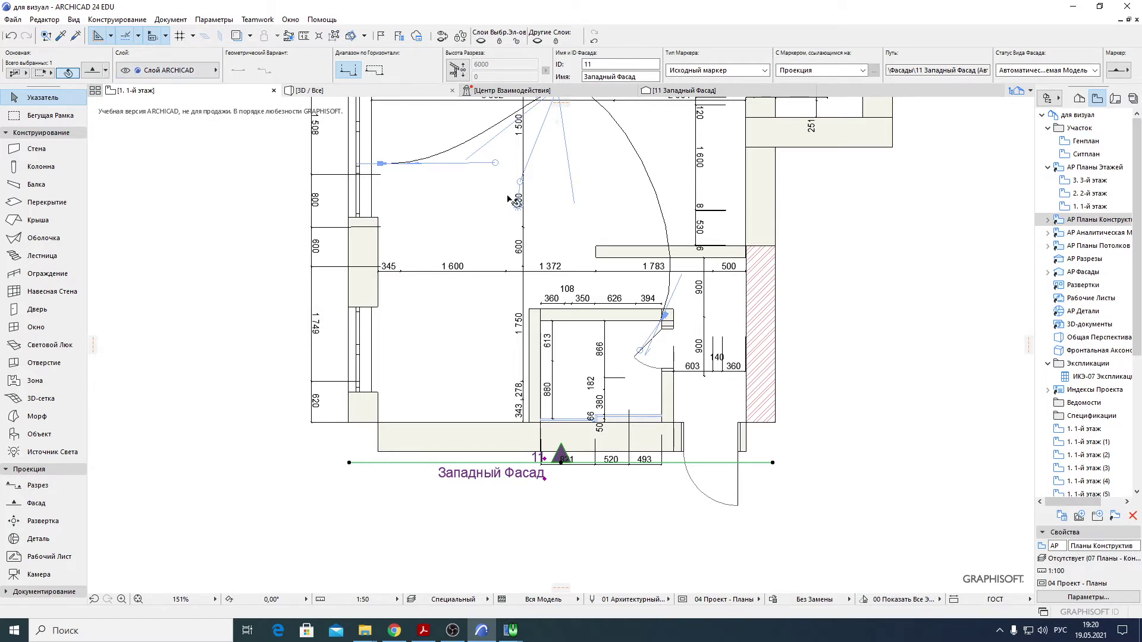
{"action": "middle_click_drag", "start_coordinate": [484, 344], "coordinate": [518, 400]}
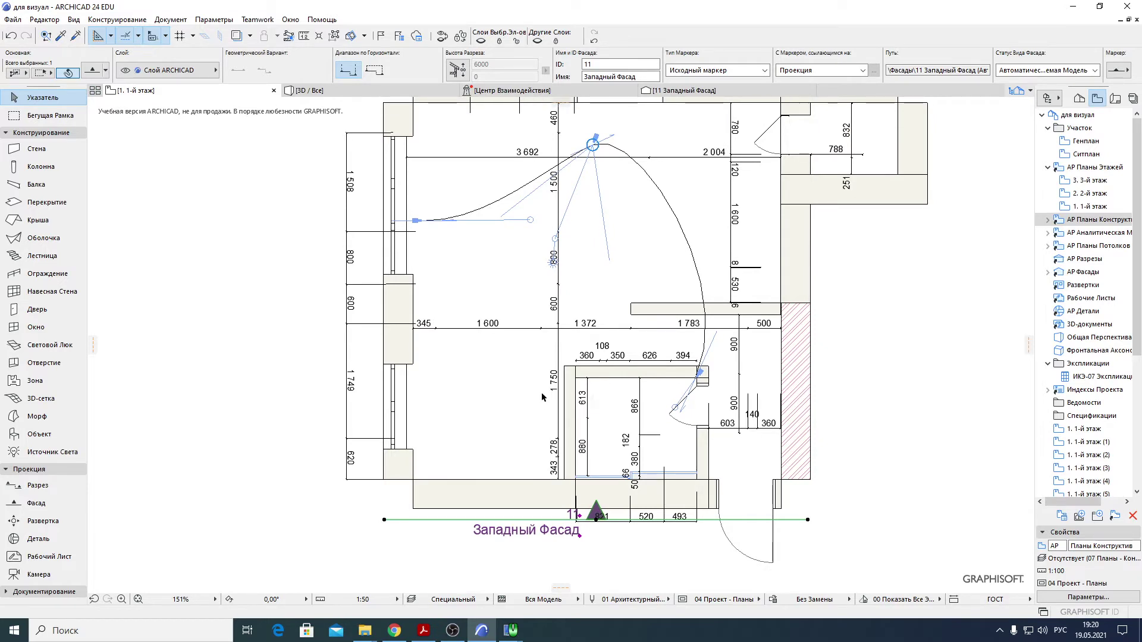
{"action": "key", "text": "Delete"}
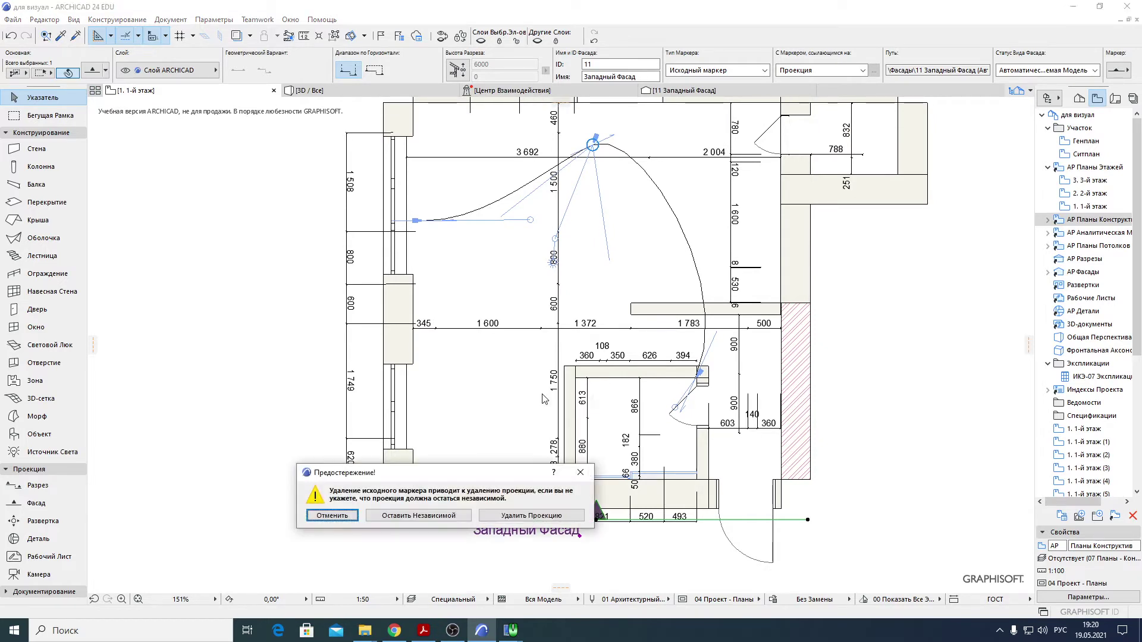
{"action": "left_click", "coordinate": [526, 516]}
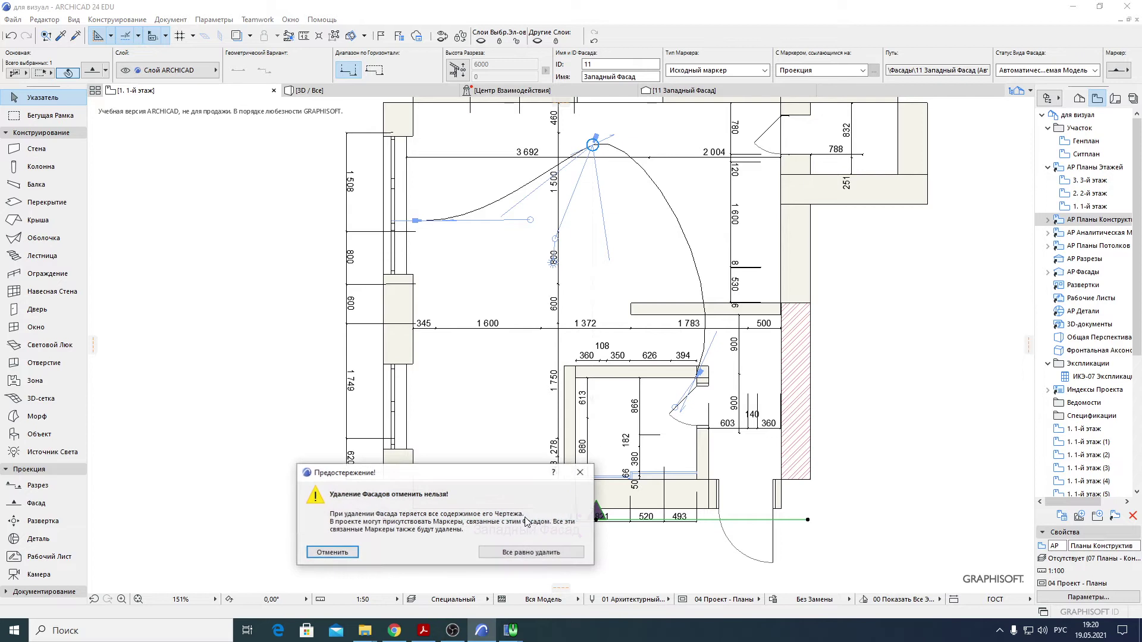
{"action": "left_click", "coordinate": [531, 553]}
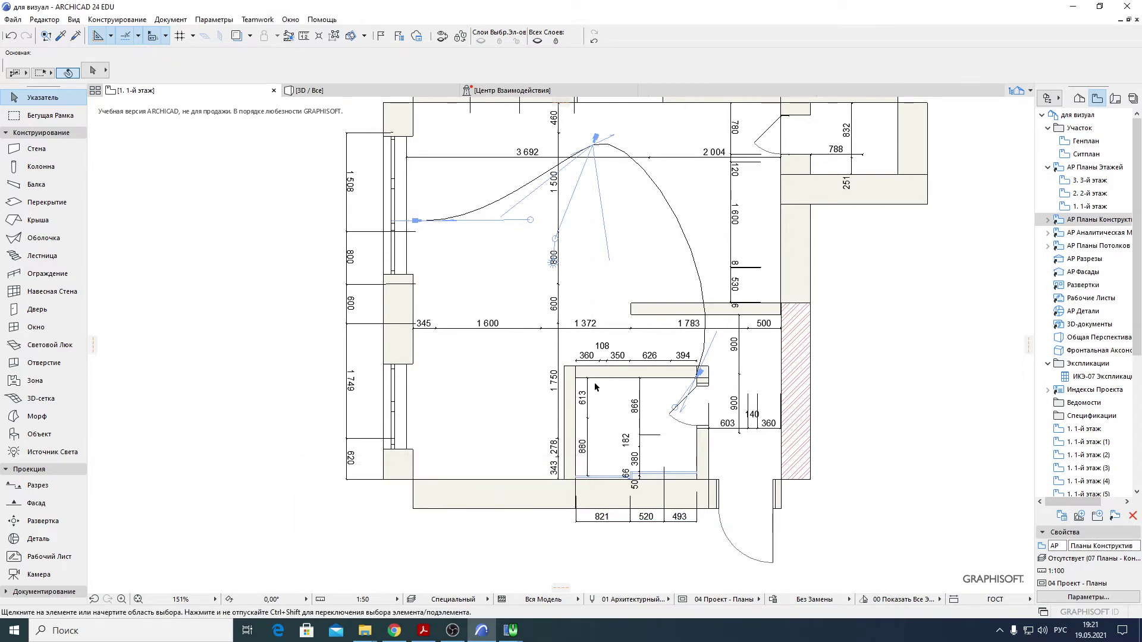
- Hide the layer 3 Монтаж using the thin wall at the lower edge of the bathroom
{"action": "scroll", "coordinate": [632, 458], "scroll_direction": "up", "scroll_amount": 2}
{"action": "scroll", "coordinate": [632, 458], "scroll_direction": "up", "scroll_amount": 4}
{"action": "left_click", "coordinate": [651, 489]}
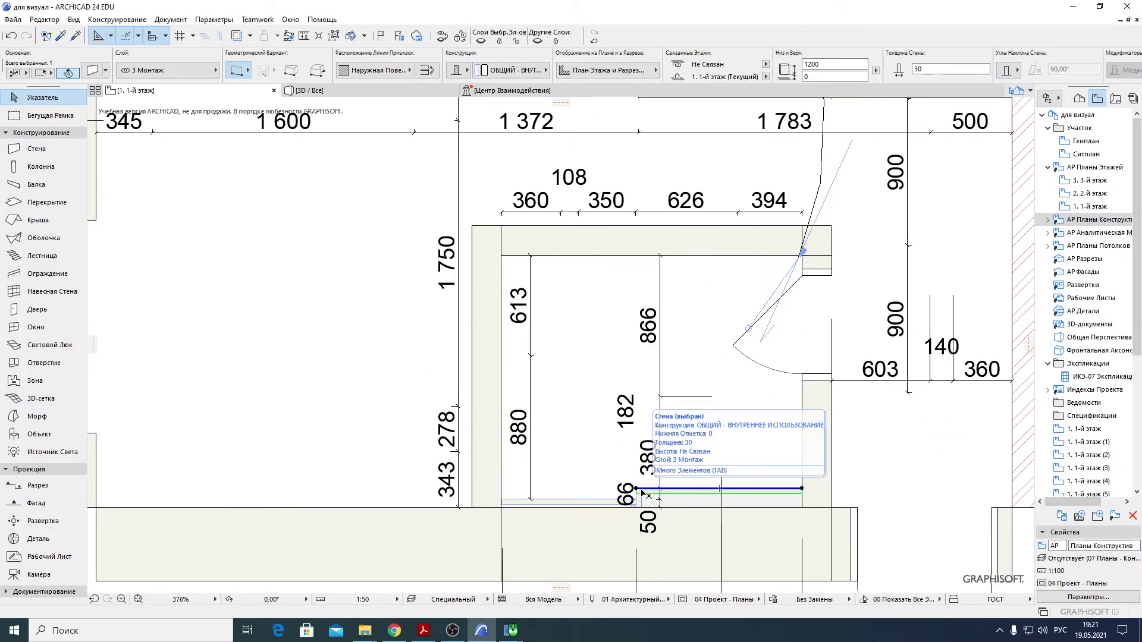
{"action": "scroll", "coordinate": [601, 414], "scroll_direction": "down", "scroll_amount": 4}
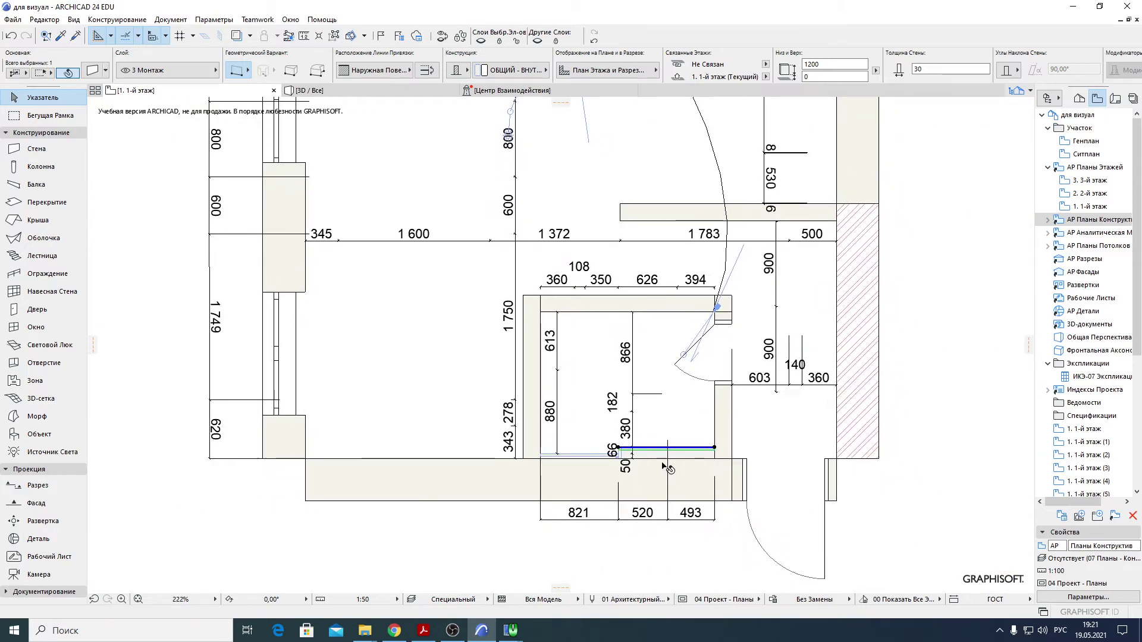
{"action": "scroll", "coordinate": [665, 468], "scroll_direction": "up", "scroll_amount": 4}
{"action": "scroll", "coordinate": [665, 468], "scroll_direction": "down", "scroll_amount": 4}
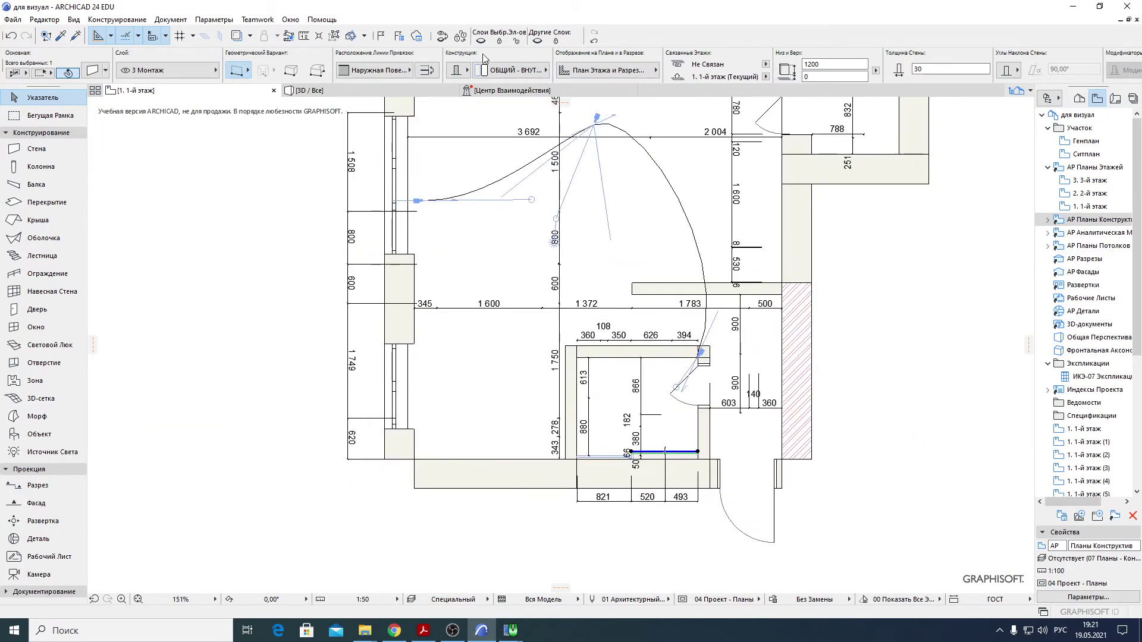
{"action": "left_click", "coordinate": [481, 42]}
{"action": "scroll", "coordinate": [701, 353], "scroll_direction": "down", "scroll_amount": 3}
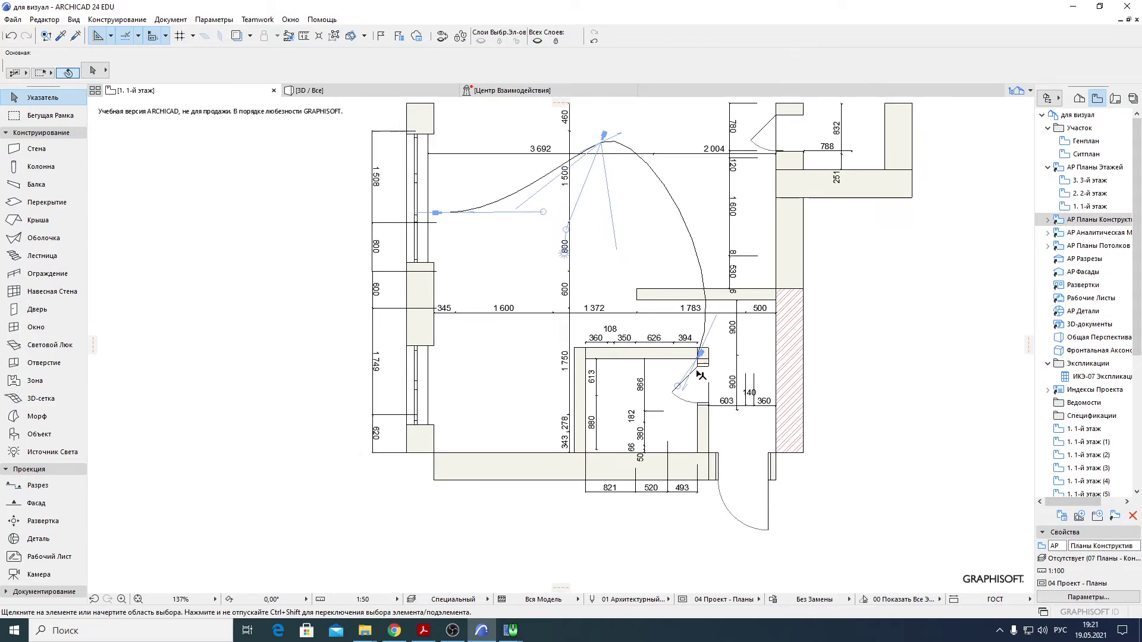
- Save the current layer visibility as a new layer combination named "обмерный план"
{"action": "scroll", "coordinate": [717, 309], "scroll_direction": "up", "scroll_amount": 2}
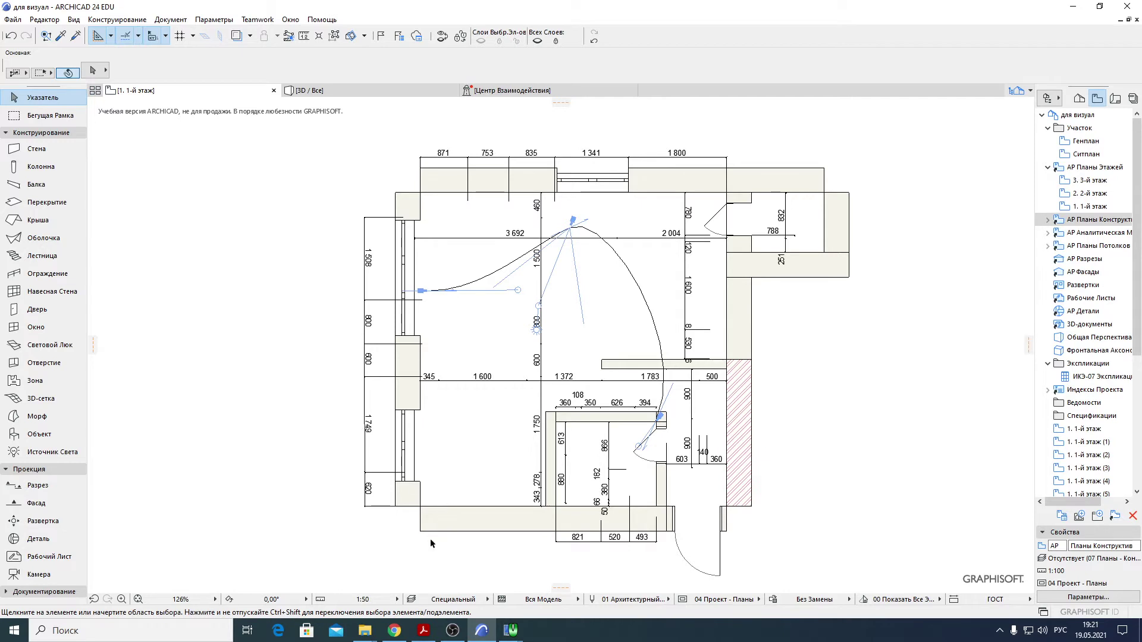
{"action": "left_click", "coordinate": [413, 599]}
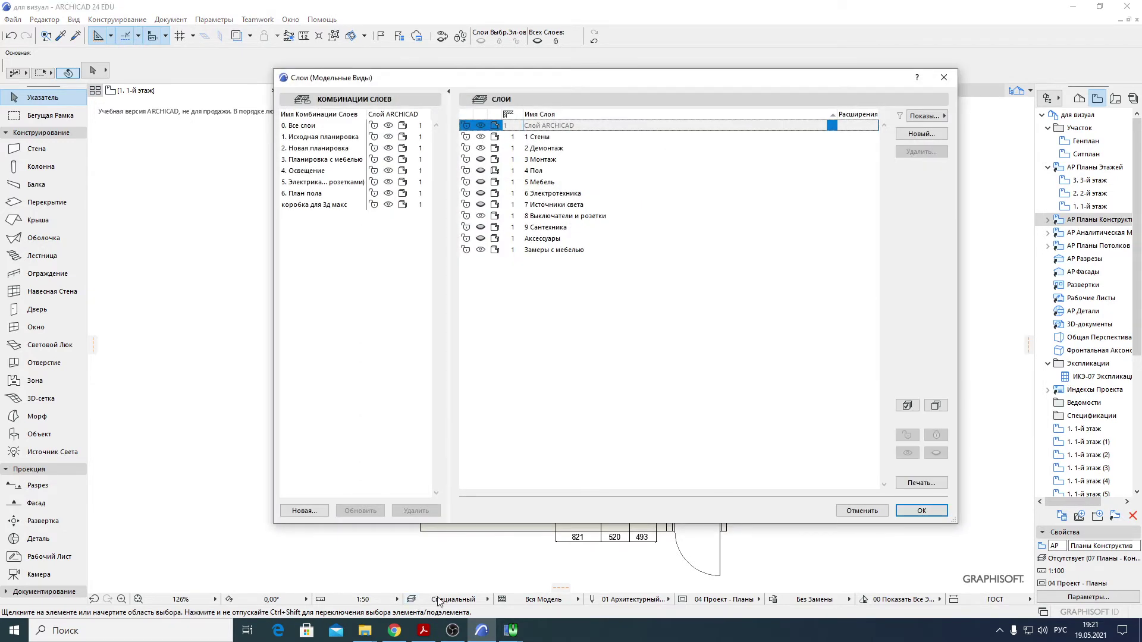
{"action": "left_click", "coordinate": [310, 513]}
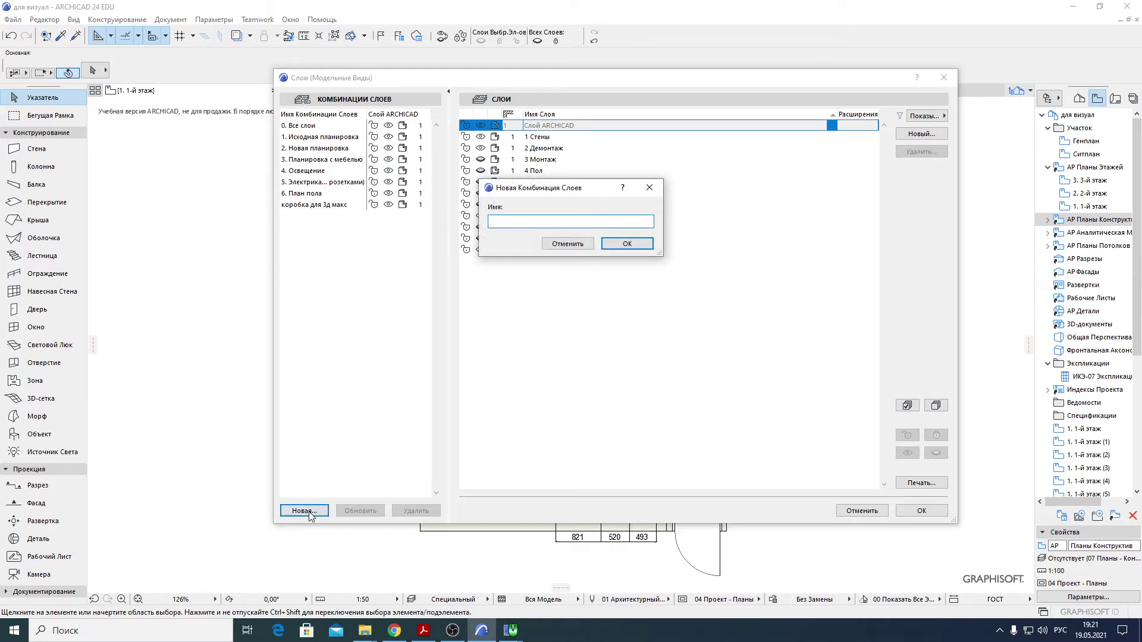
{"action": "type", "text": "об"}
{"action": "left_click", "coordinate": [624, 244]}
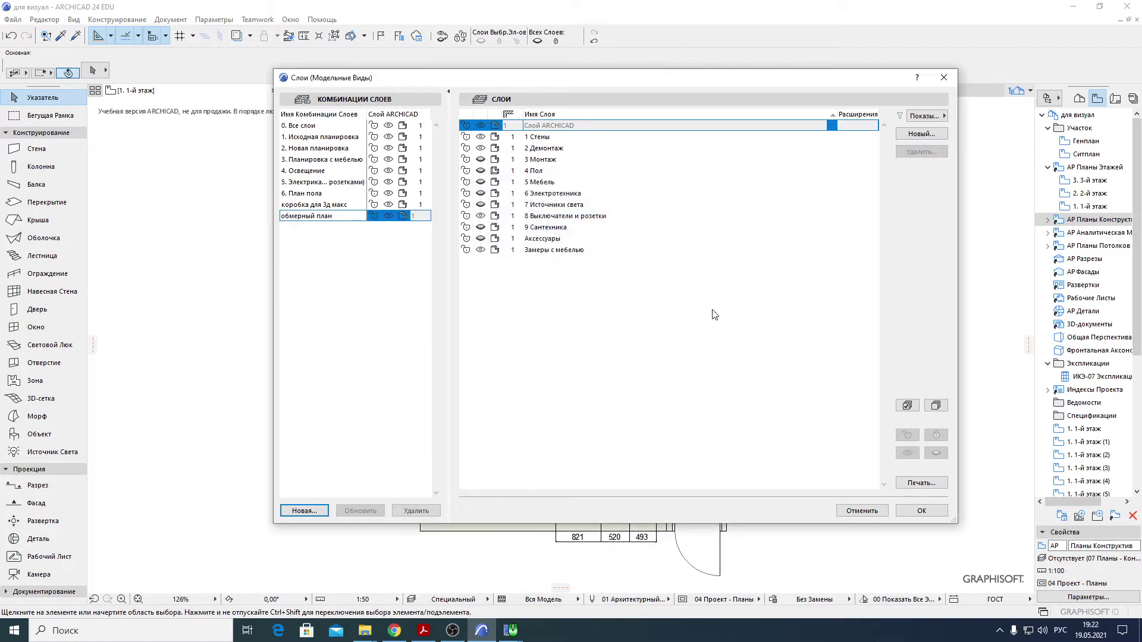
{"action": "left_click", "coordinate": [916, 511]}
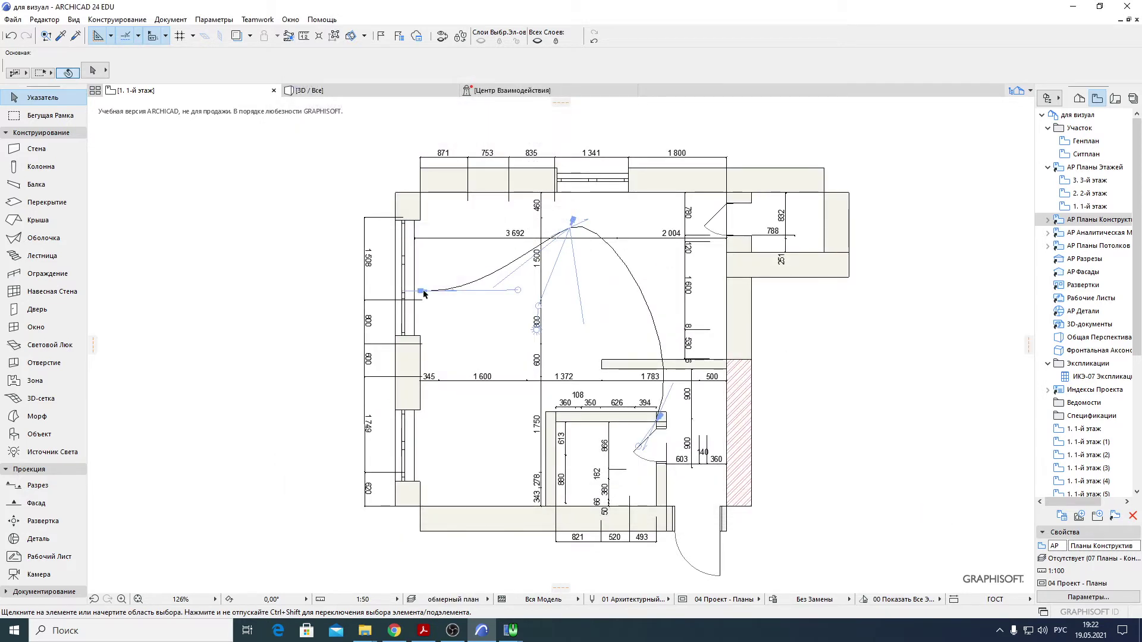
- Hide all layers and restore the measured plan by applying the "обмерный план" layer combination
{"action": "left_click", "coordinate": [537, 41]}
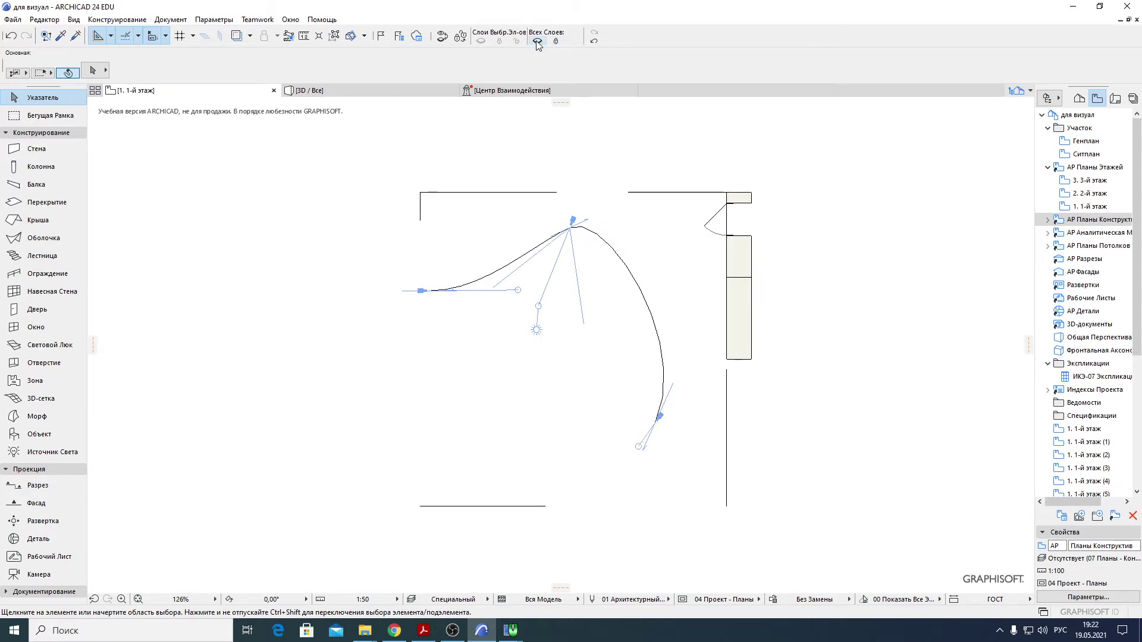
{"action": "left_click", "coordinate": [456, 601]}
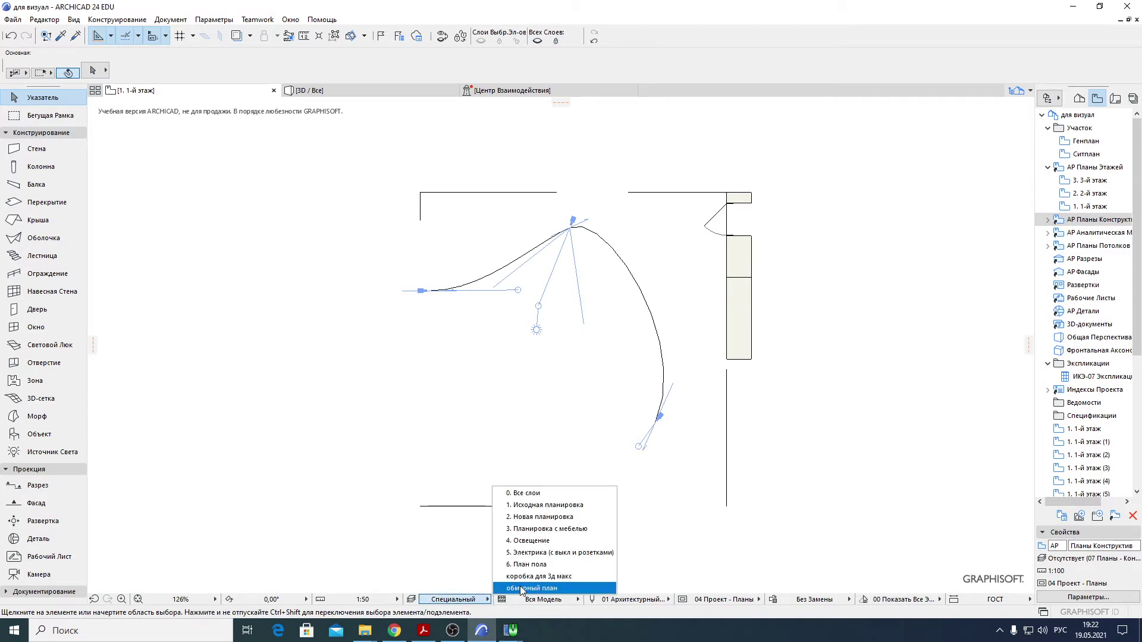
{"action": "left_click", "coordinate": [522, 589]}
{"action": "left_click", "coordinate": [455, 601]}
{"action": "left_click", "coordinate": [457, 602]}
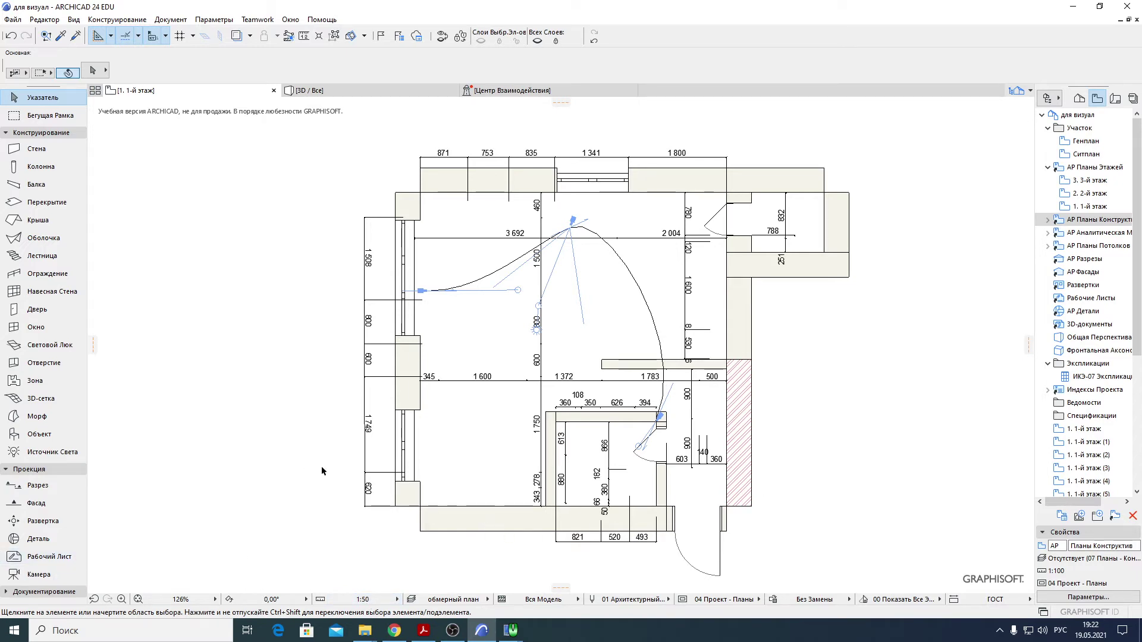
- Set the floor plan scale to 1:1
{"action": "left_click", "coordinate": [367, 601]}
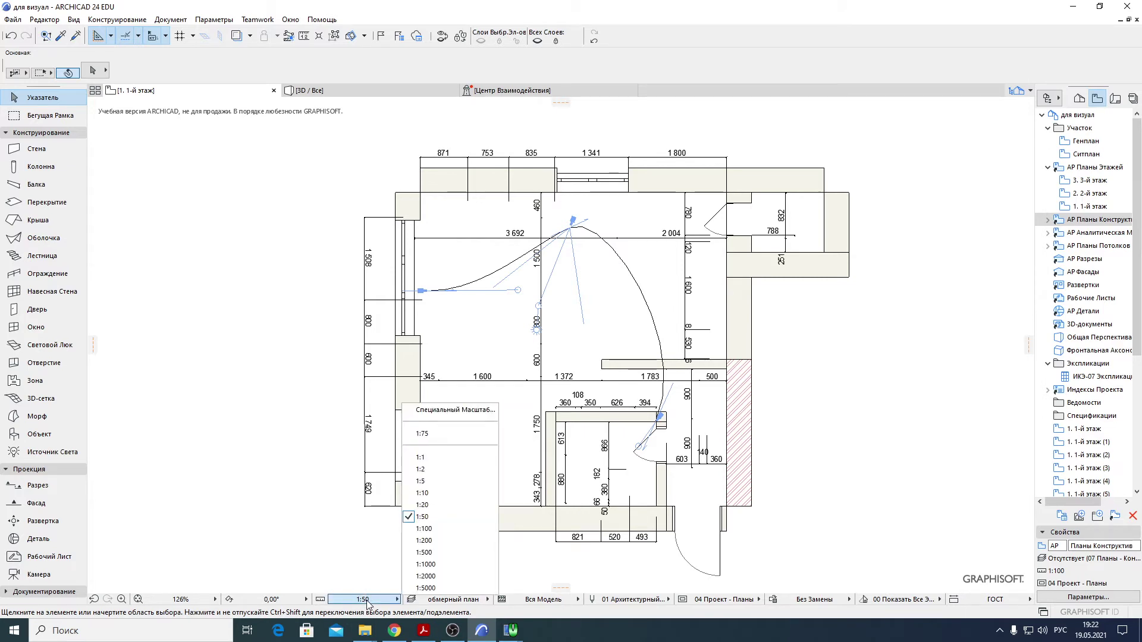
{"action": "left_click", "coordinate": [447, 460]}
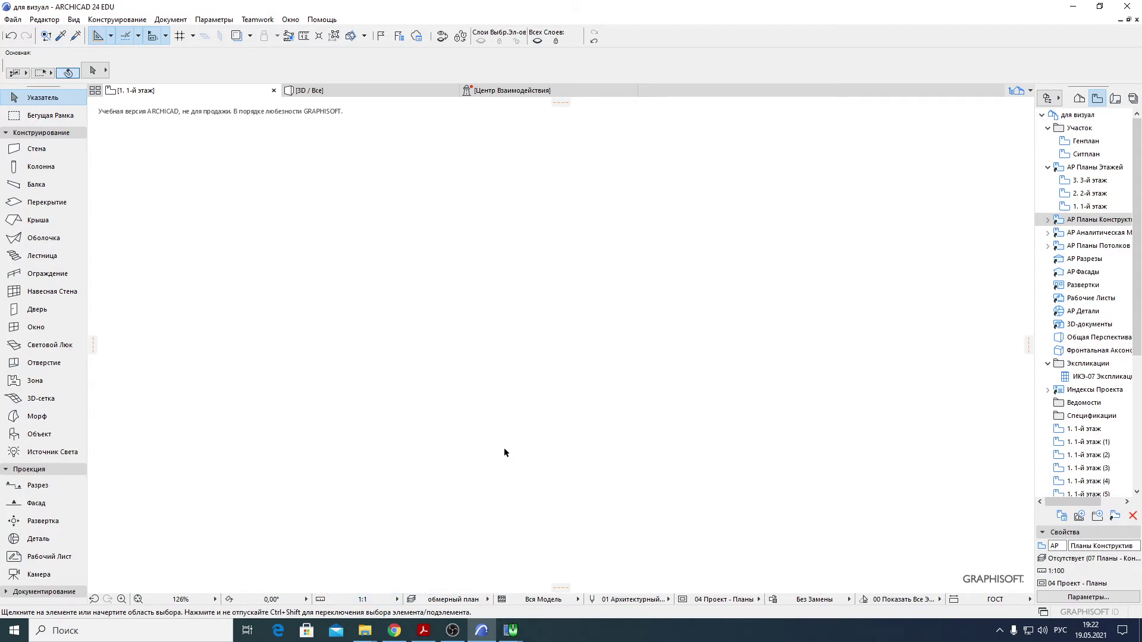
- Examine the whole floor plan at 1:1 scale, checking the line display and the hatching of the red wall
{"action": "key", "text": "ctrl+shift+apostrophe"}
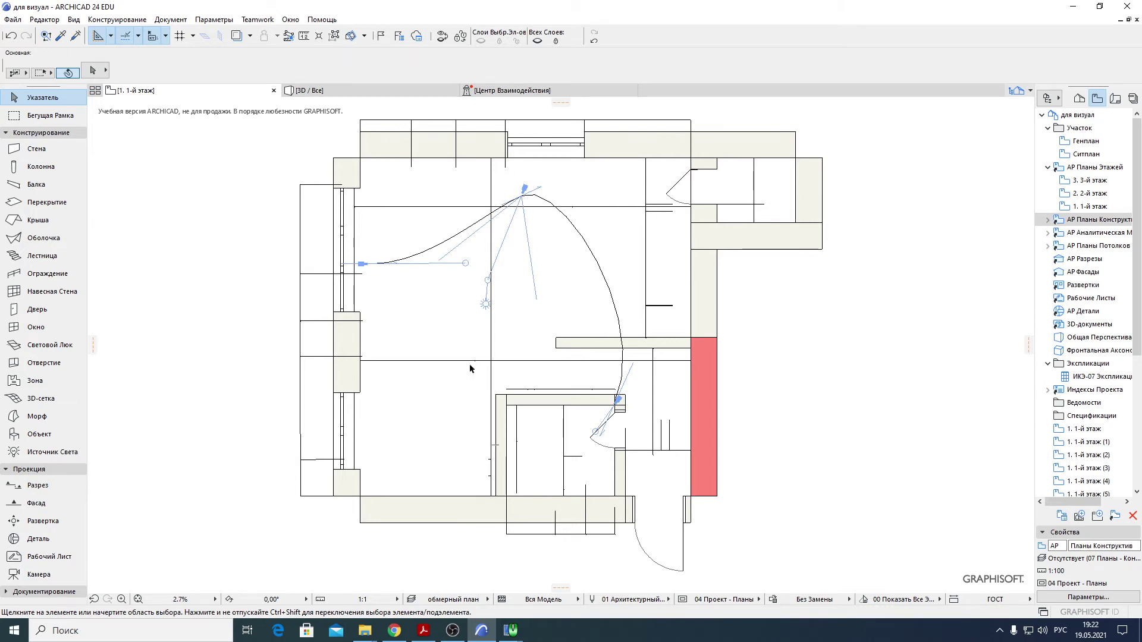
{"action": "scroll", "coordinate": [474, 366], "scroll_direction": "up", "scroll_amount": 2}
{"action": "scroll", "coordinate": [474, 366], "scroll_direction": "up", "scroll_amount": 14}
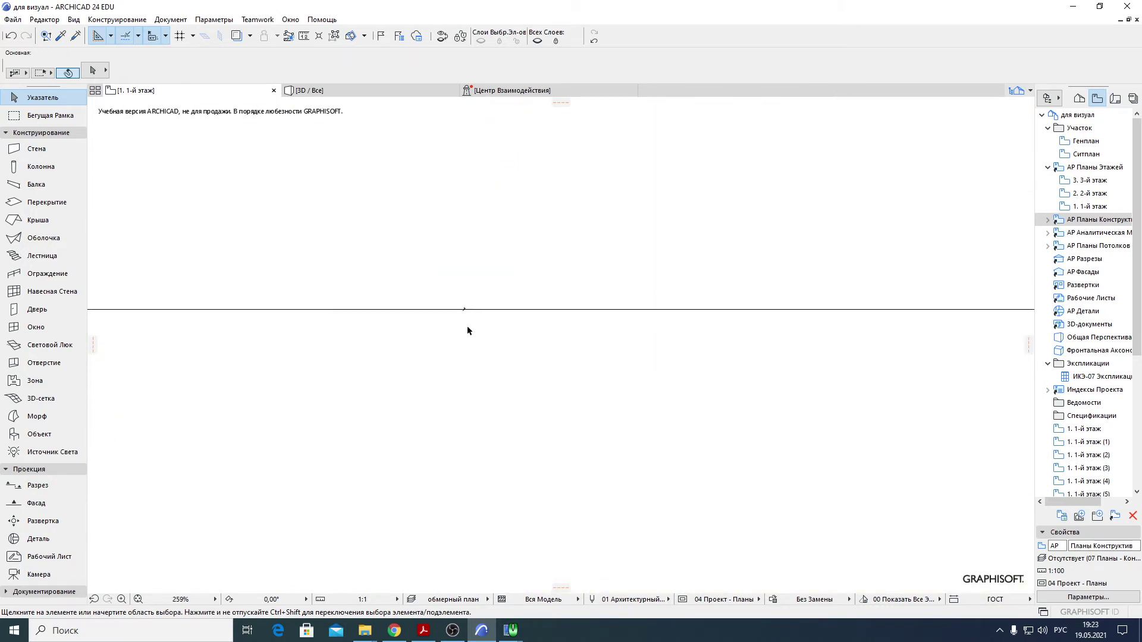
{"action": "scroll", "coordinate": [509, 323], "scroll_direction": "down", "scroll_amount": 13}
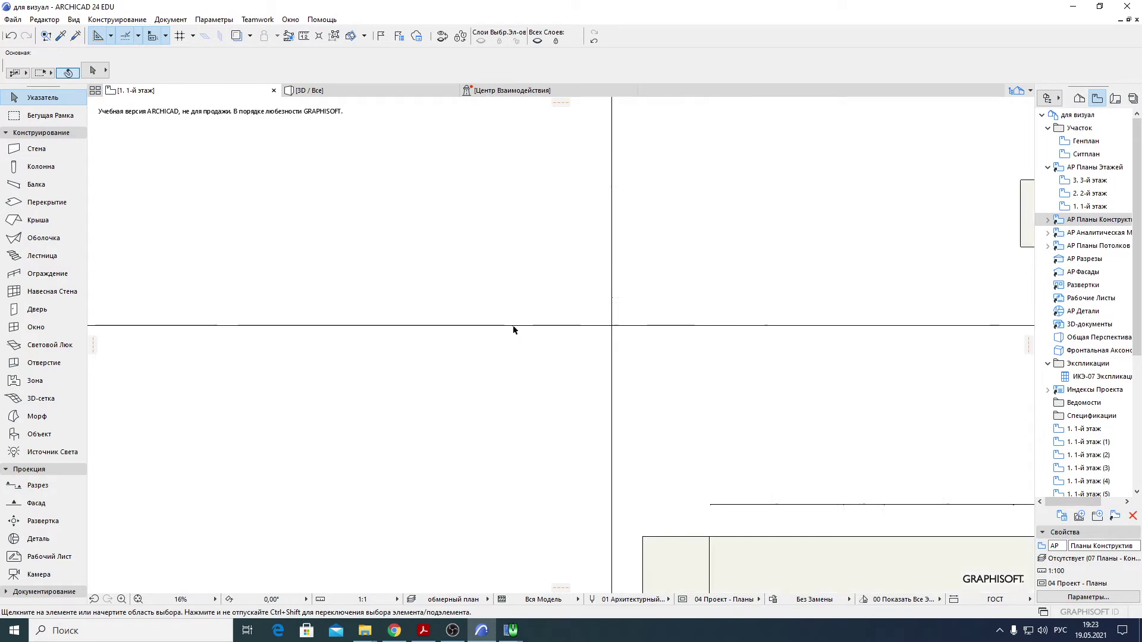
{"action": "scroll", "coordinate": [317, 328], "scroll_direction": "up", "scroll_amount": 5}
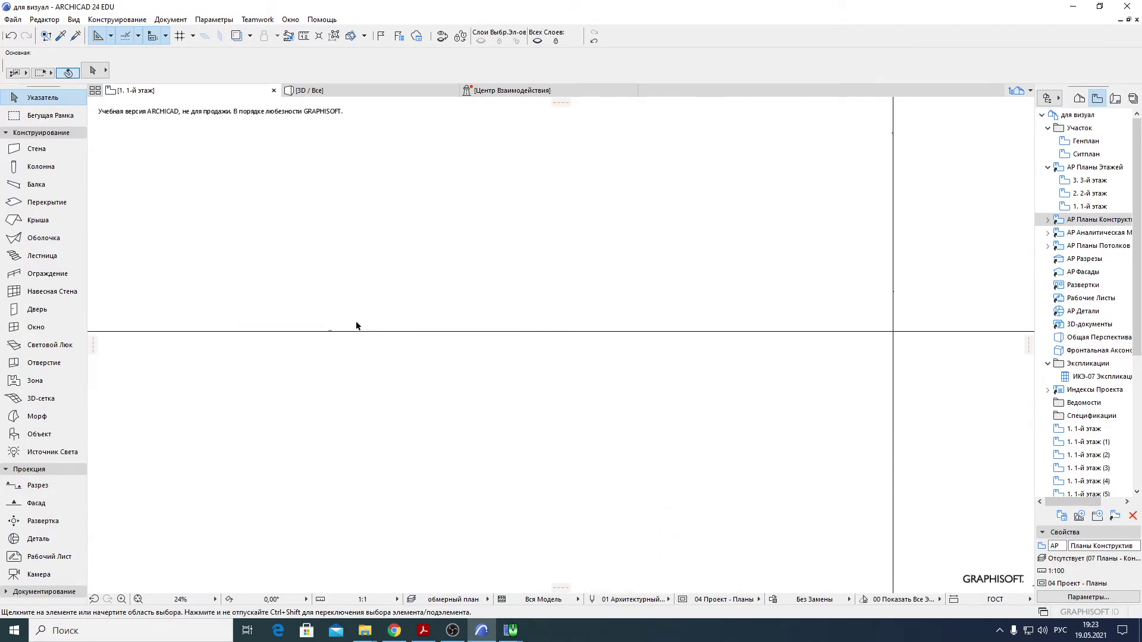
{"action": "scroll", "coordinate": [365, 328], "scroll_direction": "down", "scroll_amount": 7}
{"action": "scroll", "coordinate": [756, 331], "scroll_direction": "up", "scroll_amount": 7}
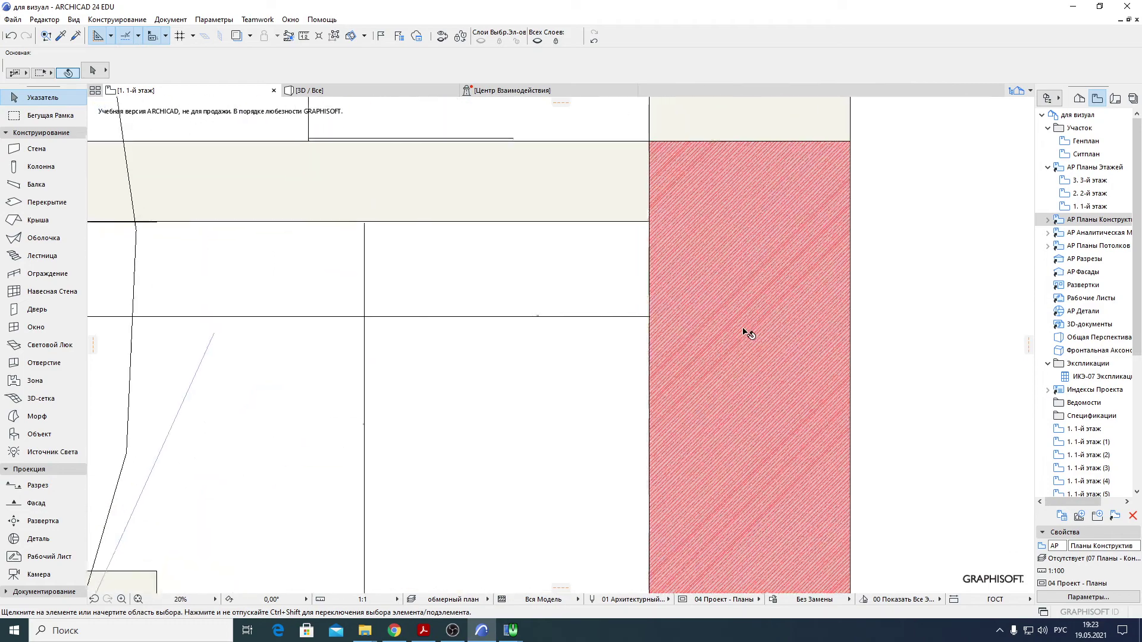
{"action": "scroll", "coordinate": [749, 333], "scroll_direction": "down", "scroll_amount": 6}
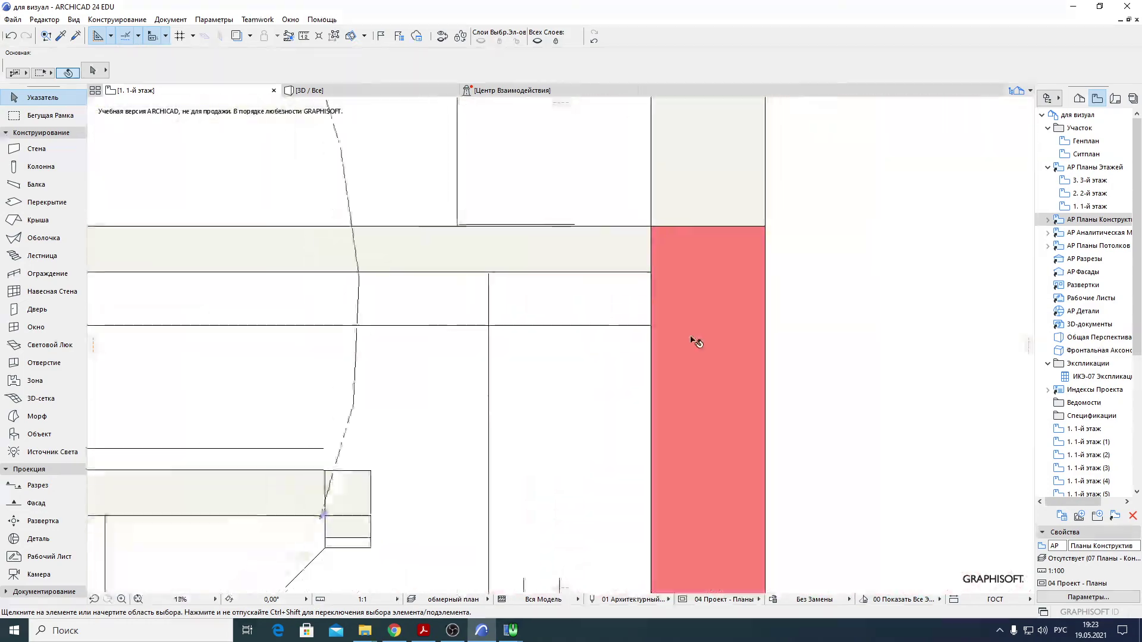
{"action": "scroll", "coordinate": [696, 343], "scroll_direction": "down", "scroll_amount": 3}
- Set the floor plan scale to 1:5000 and inspect how the dimension text displays relative to the apartment
{"action": "left_click", "coordinate": [366, 599]}
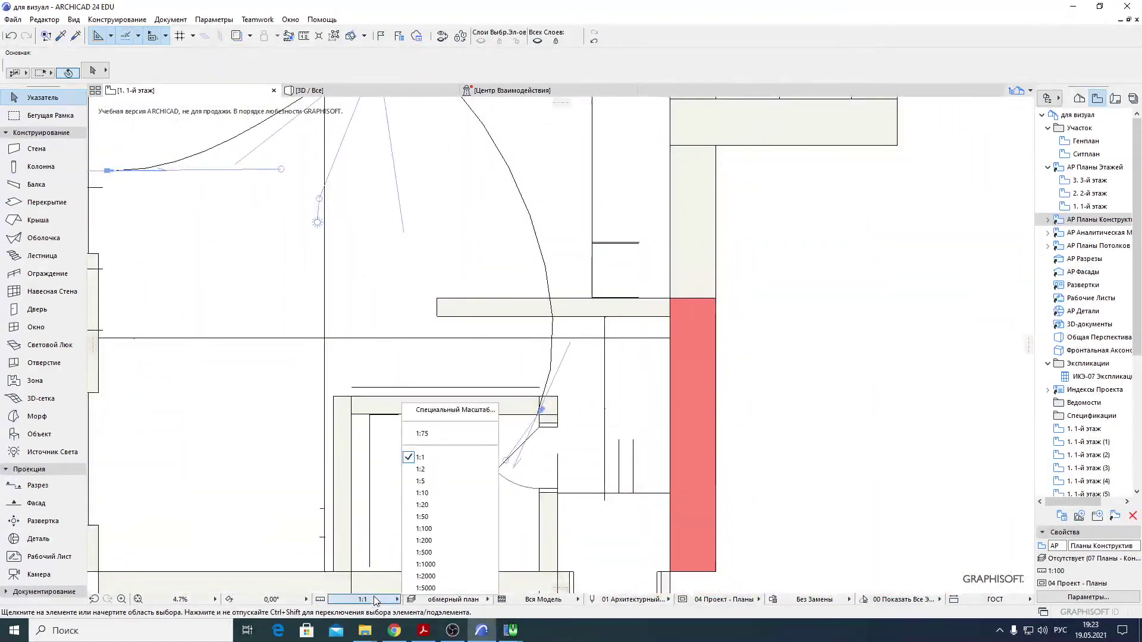
{"action": "left_click", "coordinate": [426, 588]}
{"action": "scroll", "coordinate": [581, 369], "scroll_direction": "up", "scroll_amount": 15}
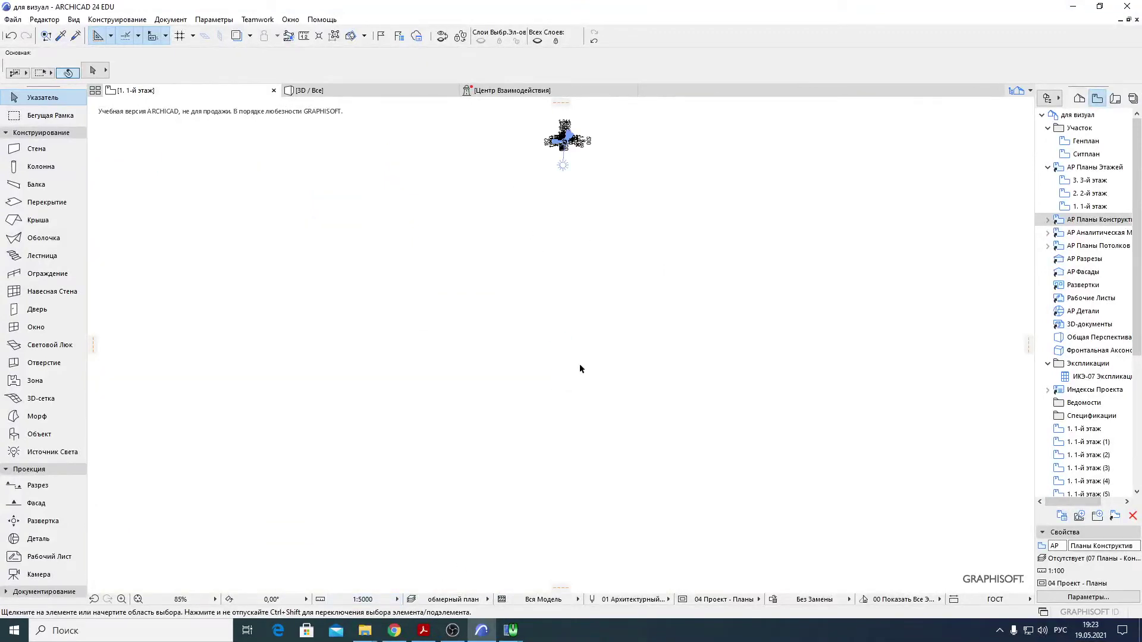
{"action": "scroll", "coordinate": [621, 417], "scroll_direction": "up", "scroll_amount": 4}
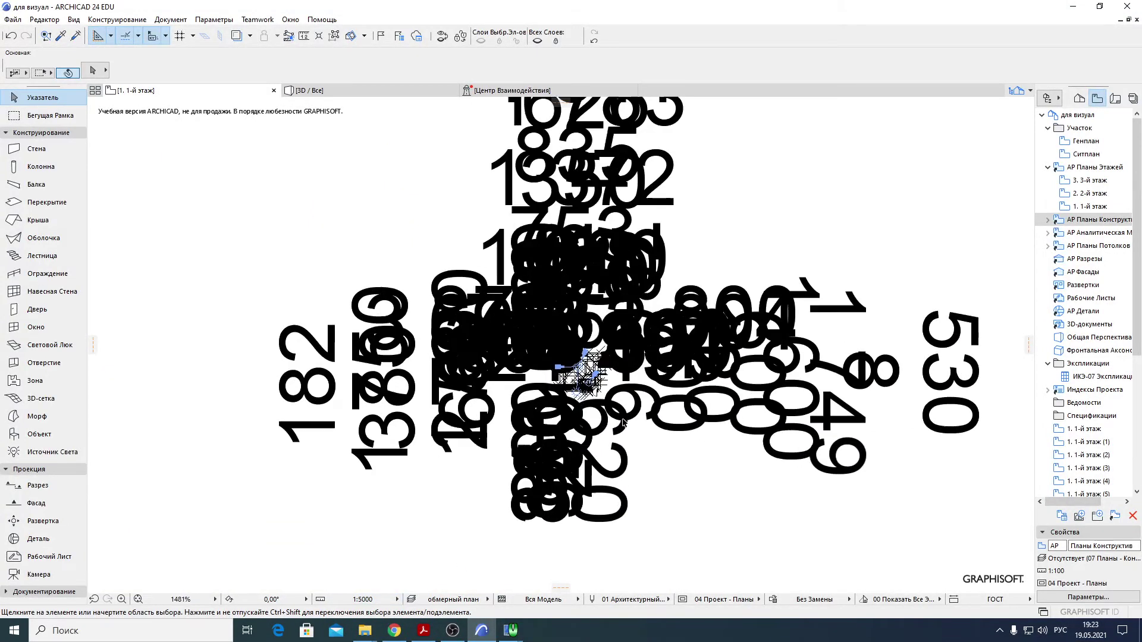
{"action": "scroll", "coordinate": [520, 345], "scroll_direction": "up", "scroll_amount": 5}
{"action": "scroll", "coordinate": [521, 345], "scroll_direction": "up", "scroll_amount": 2}
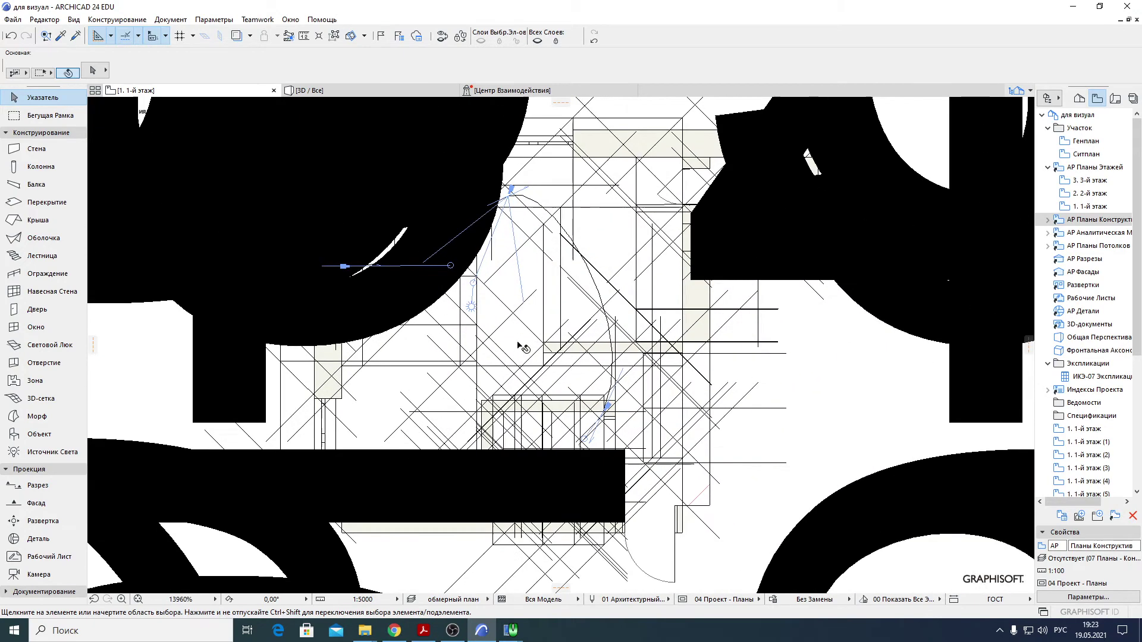
{"action": "scroll", "coordinate": [649, 340], "scroll_direction": "up", "scroll_amount": 2}
{"action": "scroll", "coordinate": [654, 341], "scroll_direction": "down", "scroll_amount": 12}
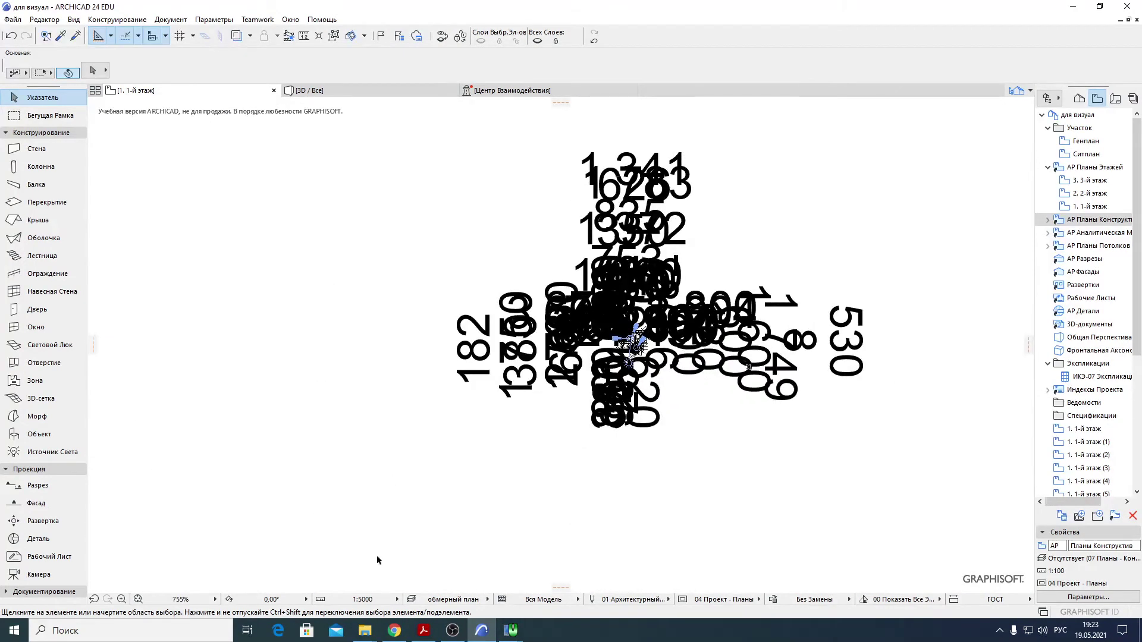
{"action": "left_click", "coordinate": [364, 599]}
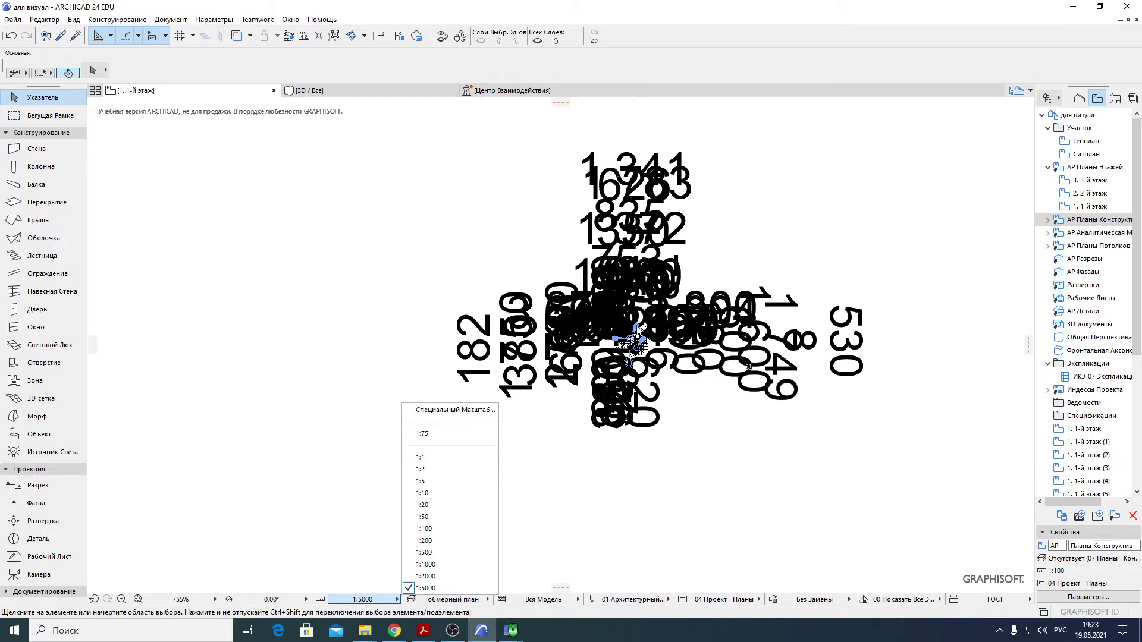
{"action": "left_click", "coordinate": [658, 349]}
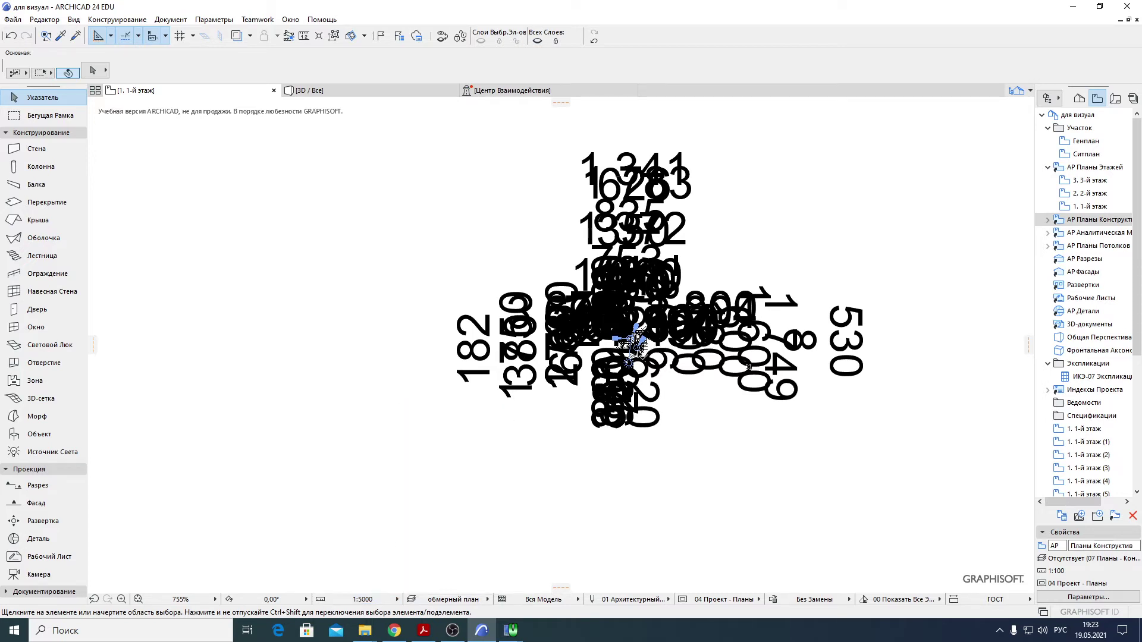
- Return the floor plan scale to 1:1 and inspect the hatch density of the red wall
{"action": "left_click", "coordinate": [364, 600]}
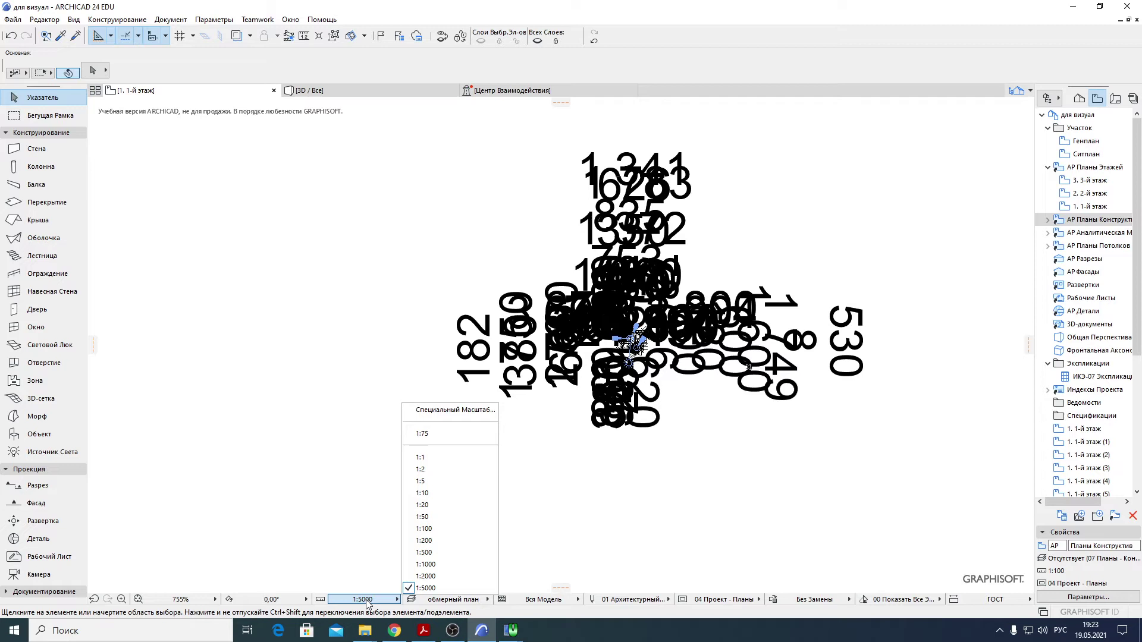
{"action": "left_click", "coordinate": [427, 458]}
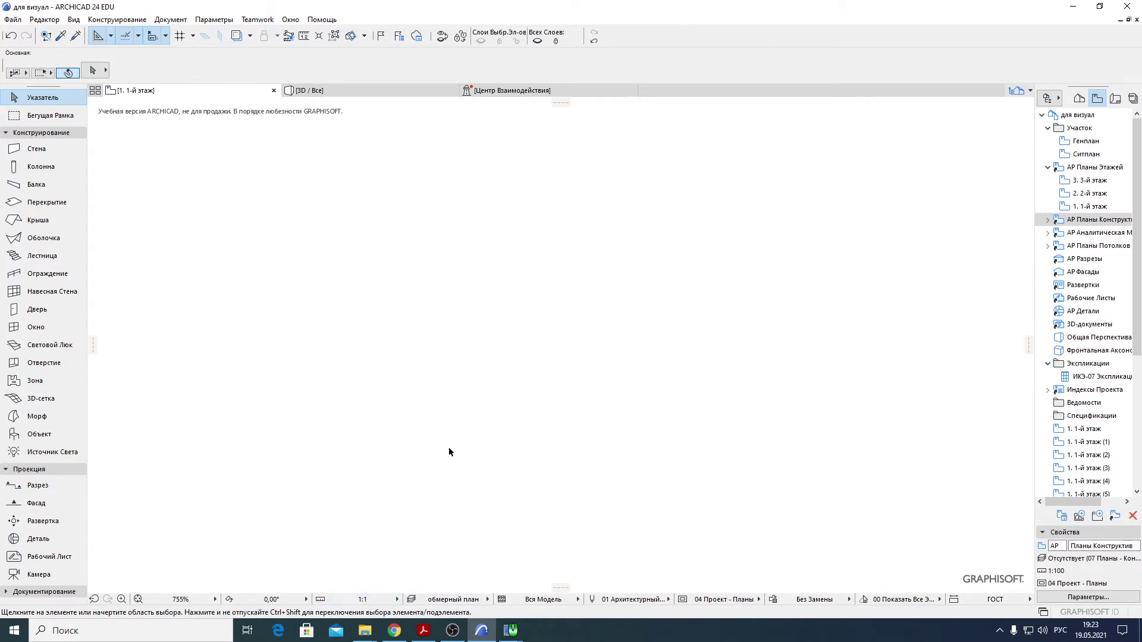
{"action": "scroll", "coordinate": [555, 305], "scroll_direction": "up", "scroll_amount": 6}
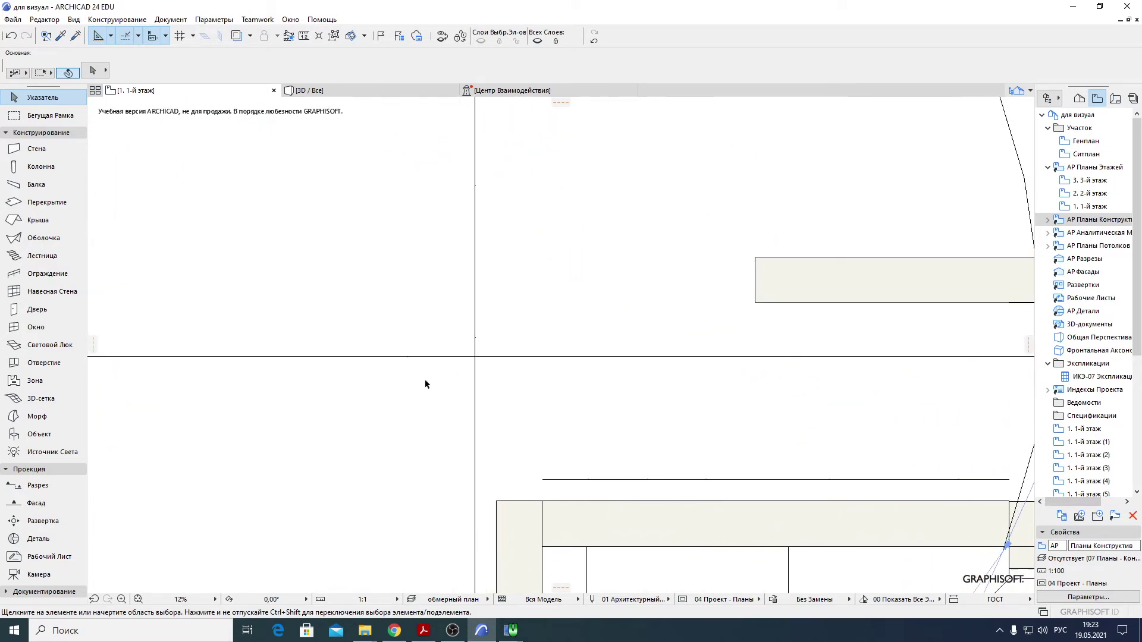
{"action": "left_click", "coordinate": [365, 599]}
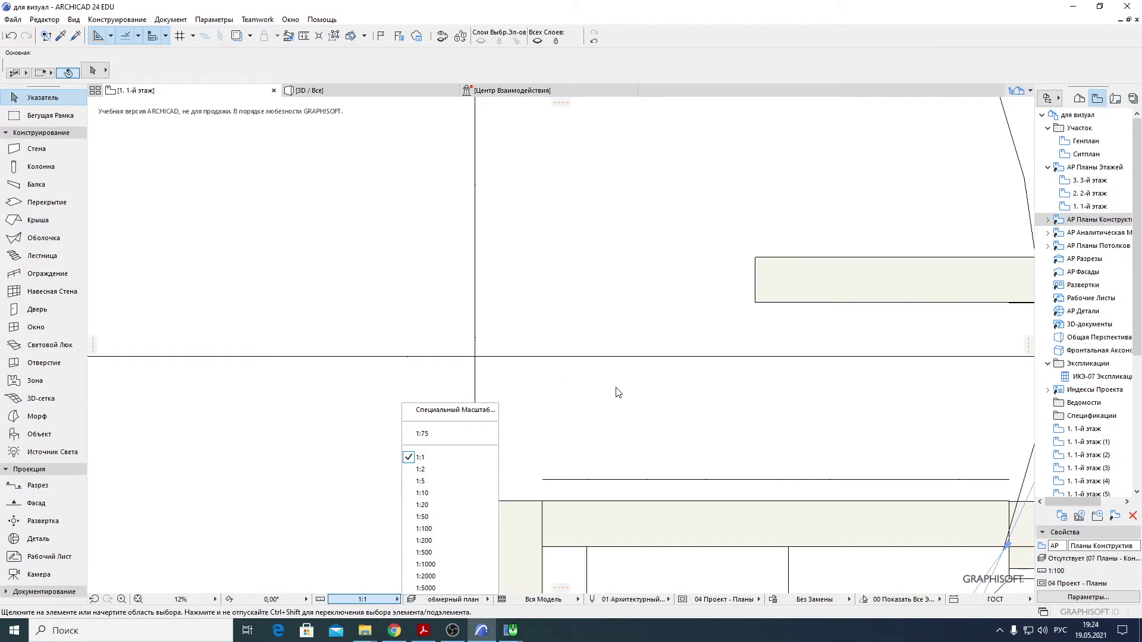
{"action": "scroll", "coordinate": [616, 390], "scroll_direction": "down", "scroll_amount": 7}
{"action": "scroll", "coordinate": [780, 376], "scroll_direction": "up", "scroll_amount": 15}
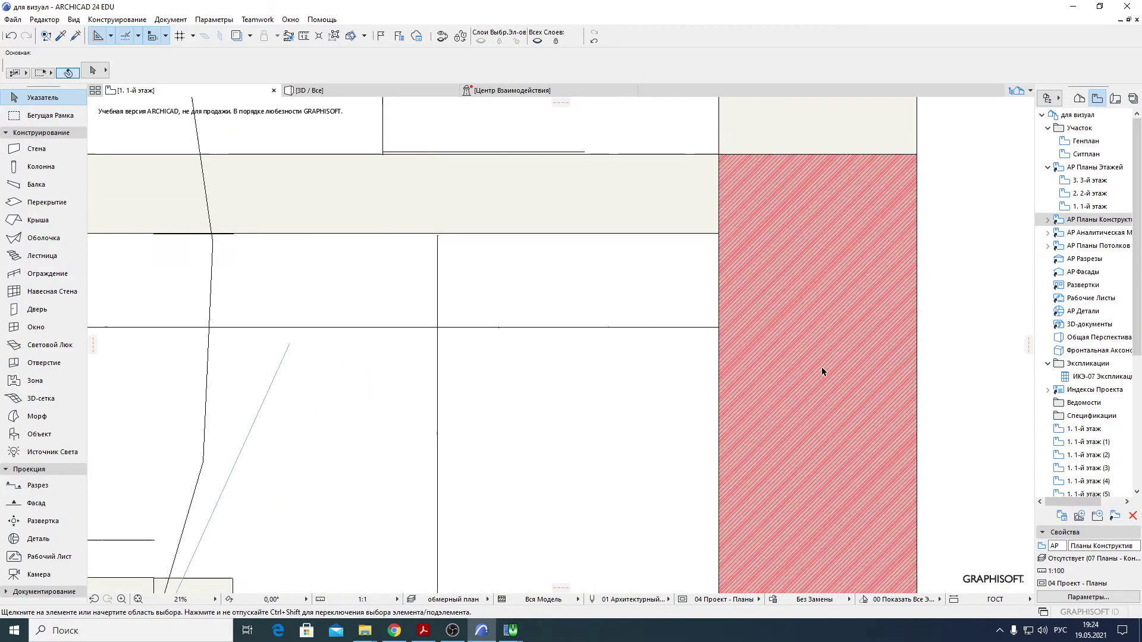
- Set the floor plan scale to 1:50 and view the whole apartment with its dimensions
{"action": "left_click", "coordinate": [379, 598]}
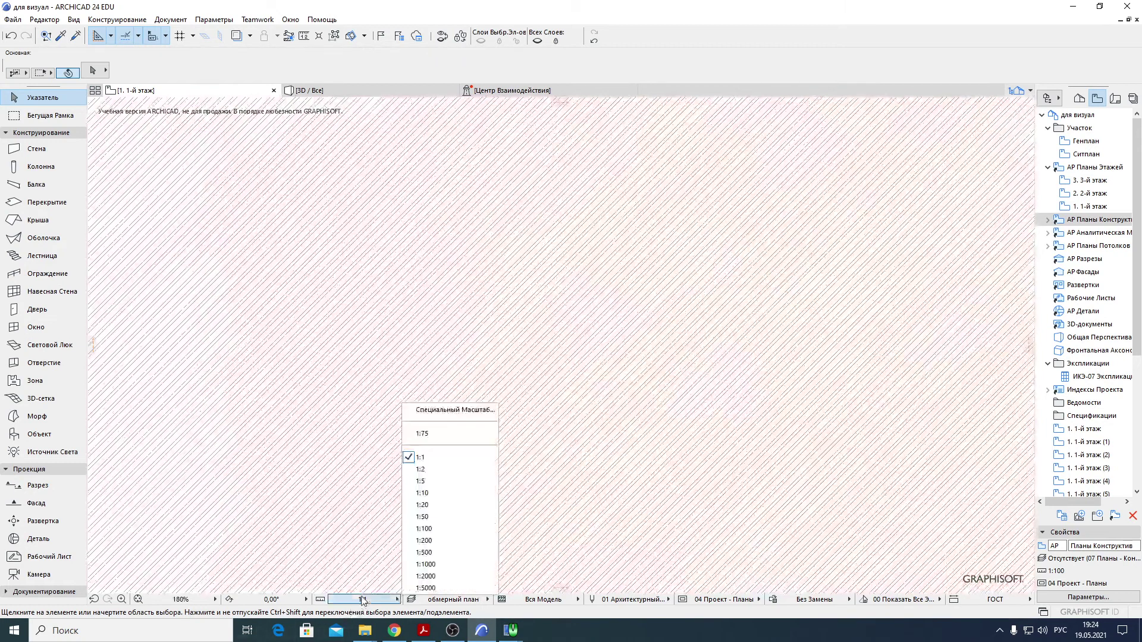
{"action": "left_click", "coordinate": [423, 517]}
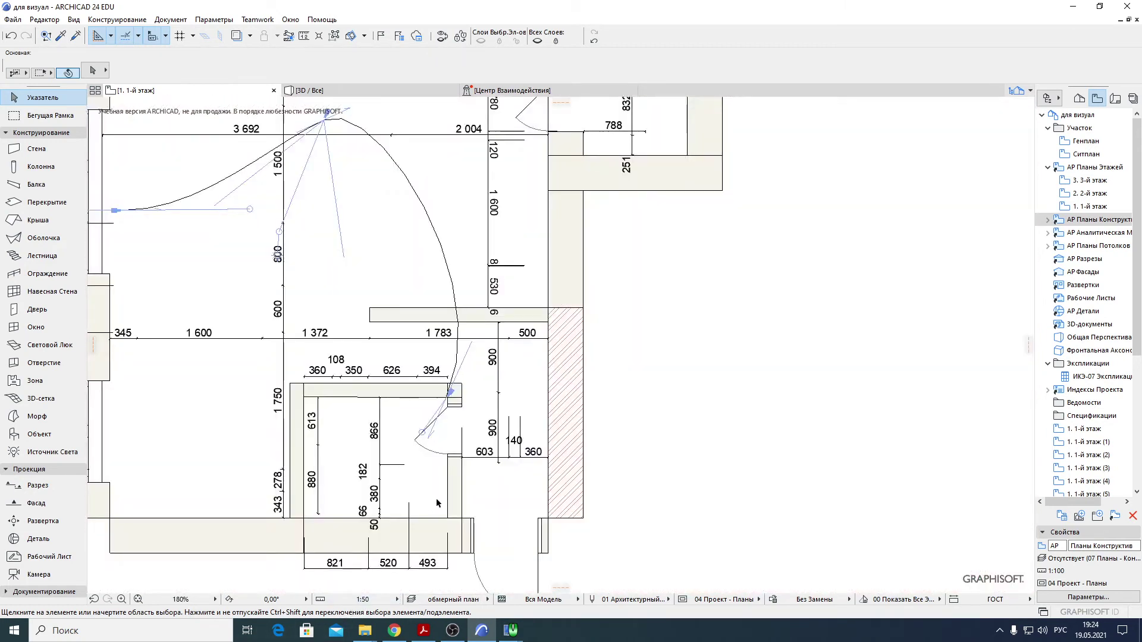
{"action": "middle_click_drag", "start_coordinate": [428, 399], "coordinate": [485, 445]}
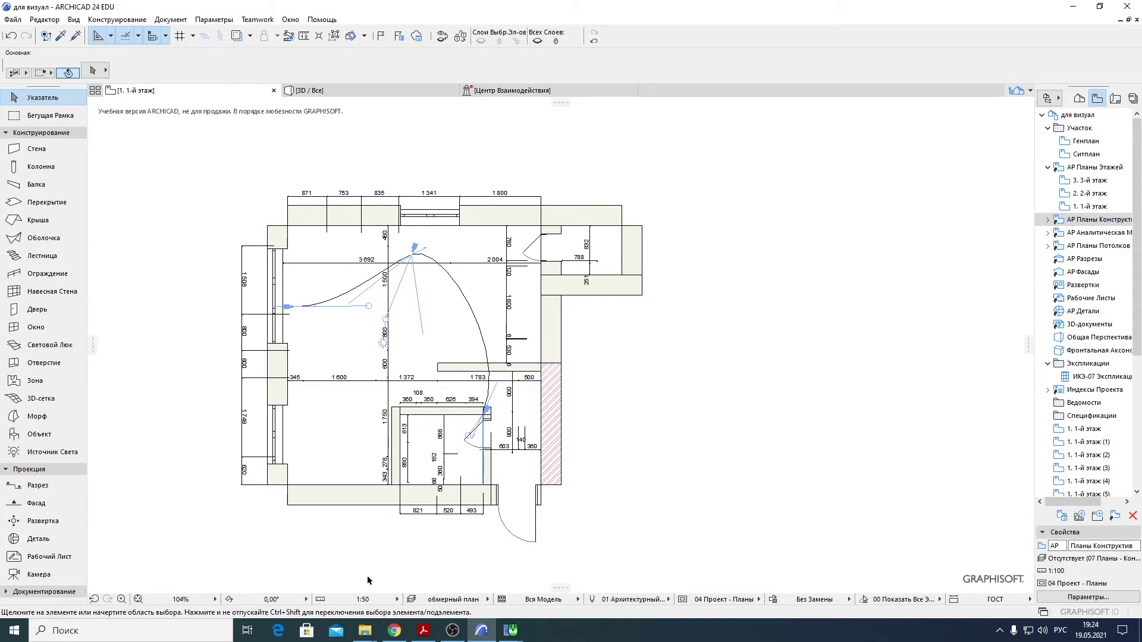
{"action": "scroll", "coordinate": [427, 388], "scroll_direction": "up", "scroll_amount": 2}
{"action": "scroll", "coordinate": [325, 482], "scroll_direction": "down", "scroll_amount": 2}
- Switch the floor plan scale from 1:50 to 1:1 to compare the dimension and hatch display
{"action": "left_click", "coordinate": [376, 601]}
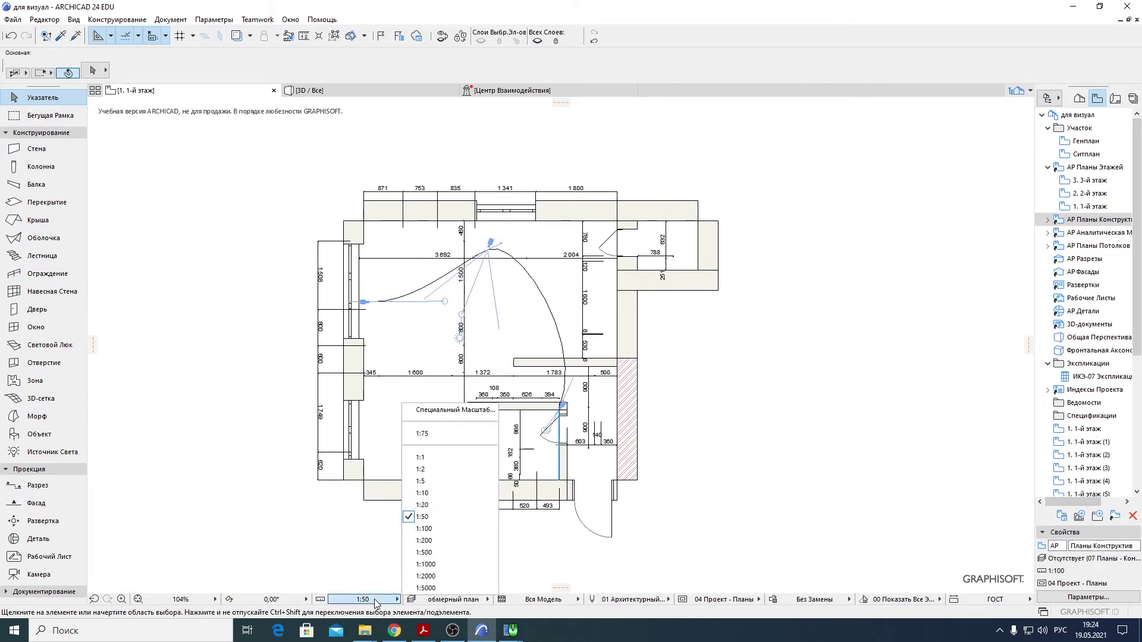
{"action": "left_click", "coordinate": [429, 459]}
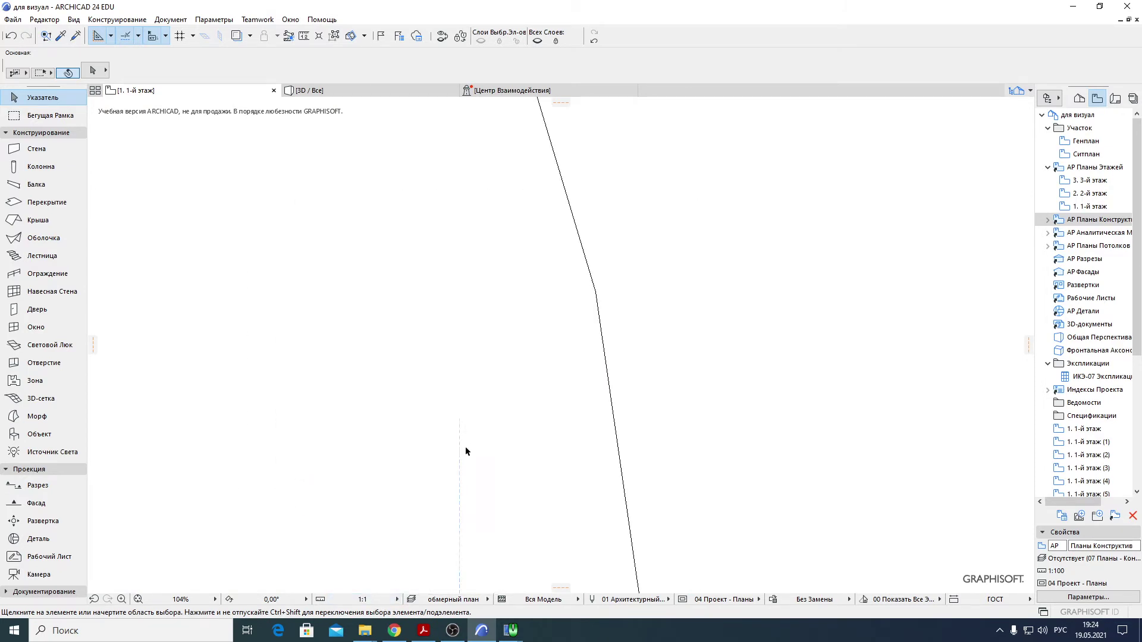
{"action": "scroll", "coordinate": [474, 447], "scroll_direction": "down", "scroll_amount": 10}
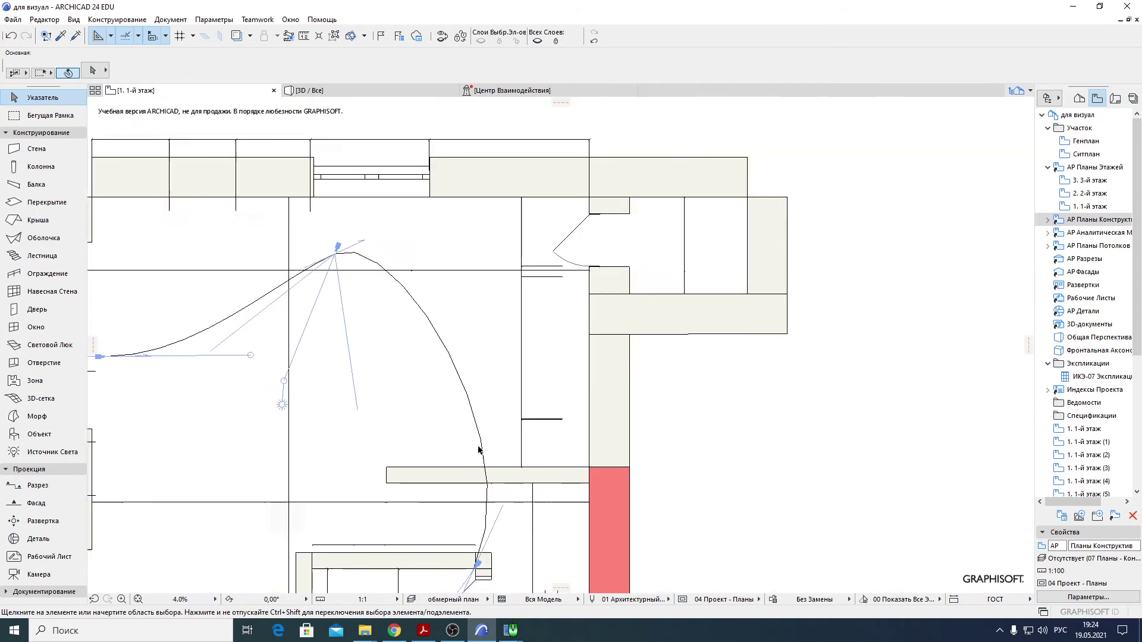
{"action": "scroll", "coordinate": [526, 400], "scroll_direction": "up", "scroll_amount": 1}
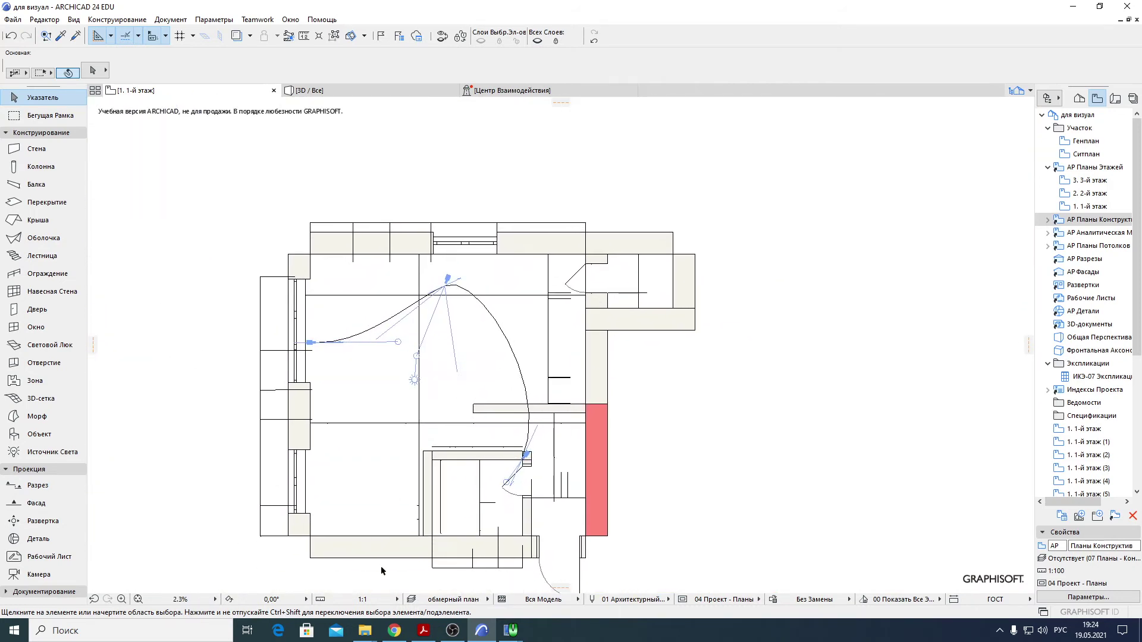
- Restore the floor plan scale to 1:50 and bring the whole apartment plan into view
{"action": "left_click", "coordinate": [373, 602]}
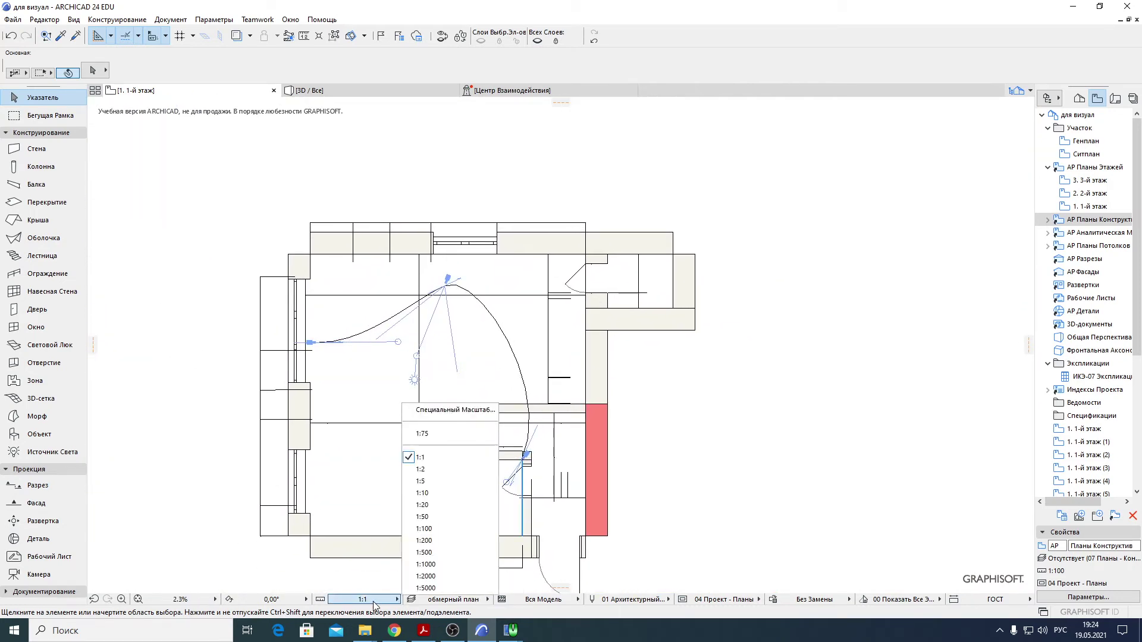
{"action": "left_click", "coordinate": [447, 517]}
{"action": "scroll", "coordinate": [540, 311], "scroll_direction": "up", "scroll_amount": 15}
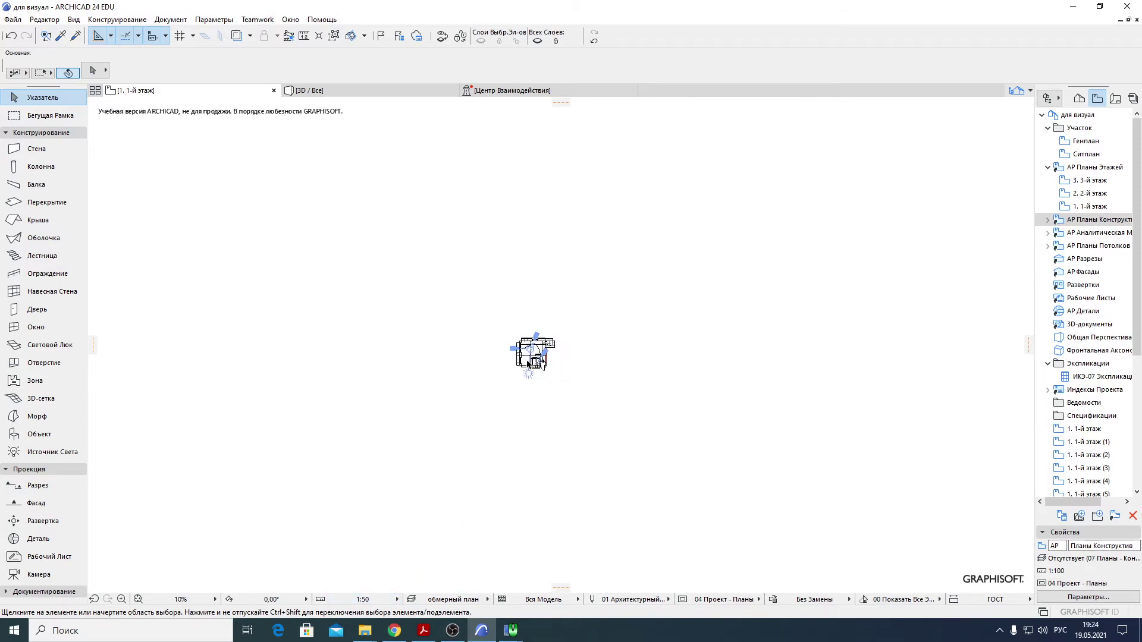
{"action": "middle_click_drag", "start_coordinate": [540, 312], "coordinate": [553, 387]}
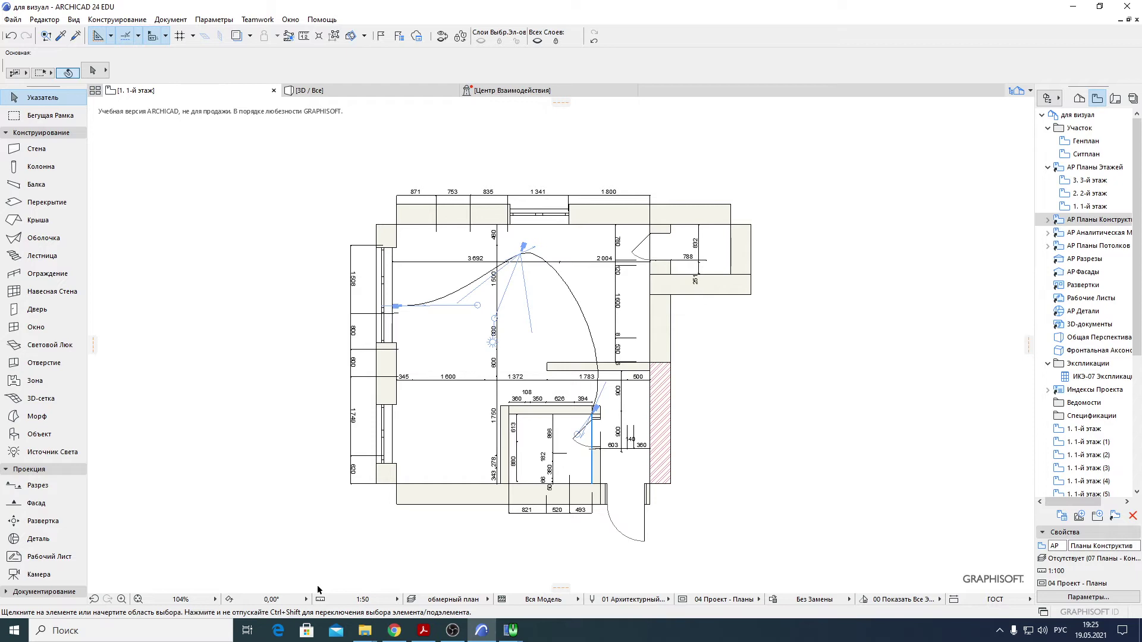
{"action": "scroll", "coordinate": [374, 507], "scroll_direction": "down", "scroll_amount": 2}
{"action": "scroll", "coordinate": [377, 511], "scroll_direction": "up", "scroll_amount": 7}
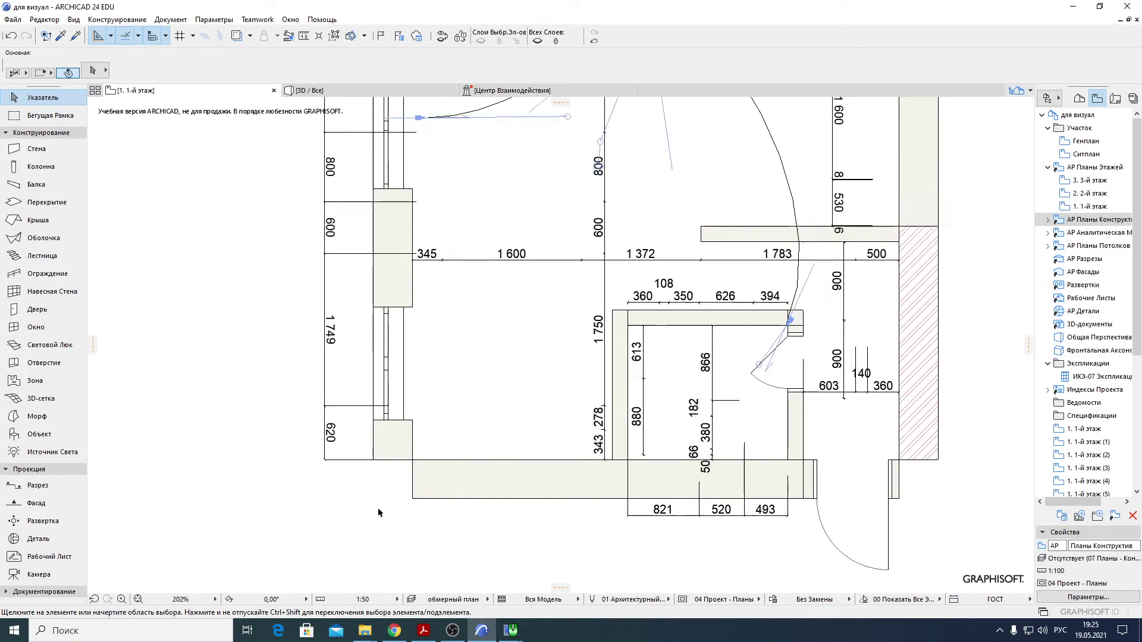
{"action": "scroll", "coordinate": [208, 541], "scroll_direction": "down", "scroll_amount": 3}
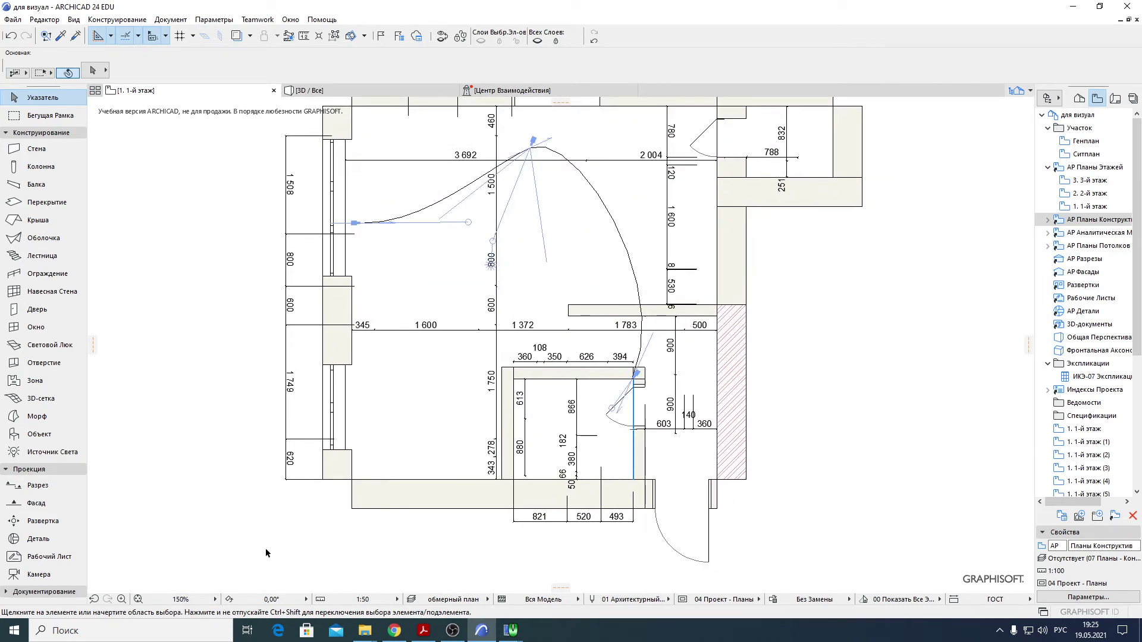
{"action": "scroll", "coordinate": [405, 506], "scroll_direction": "down", "scroll_amount": 2}
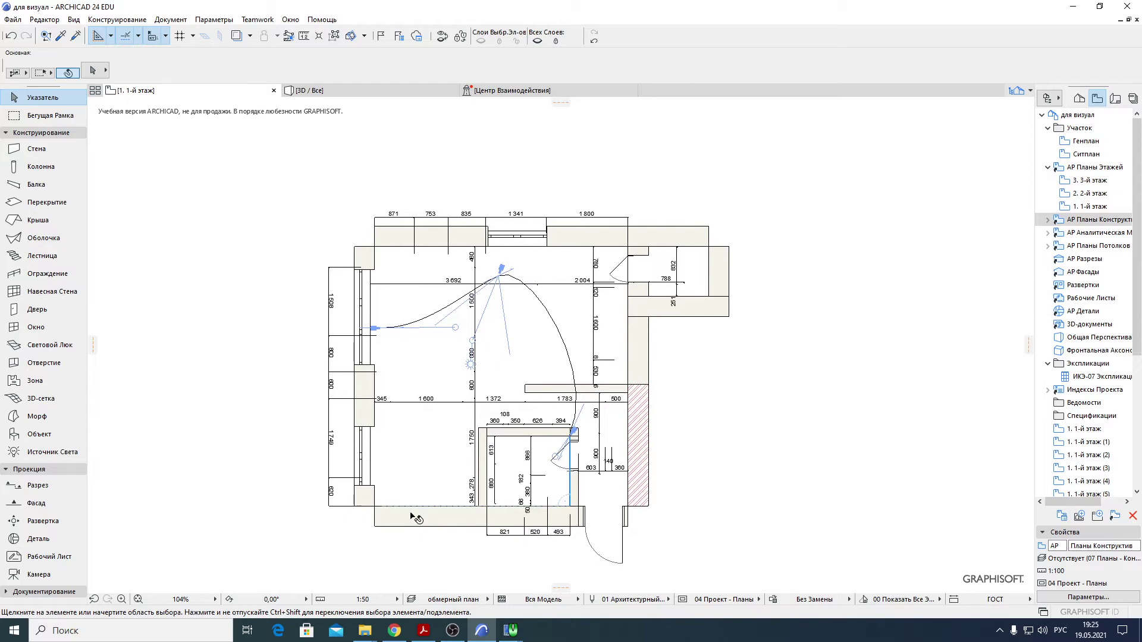
{"action": "scroll", "coordinate": [456, 476], "scroll_direction": "up", "scroll_amount": 2}
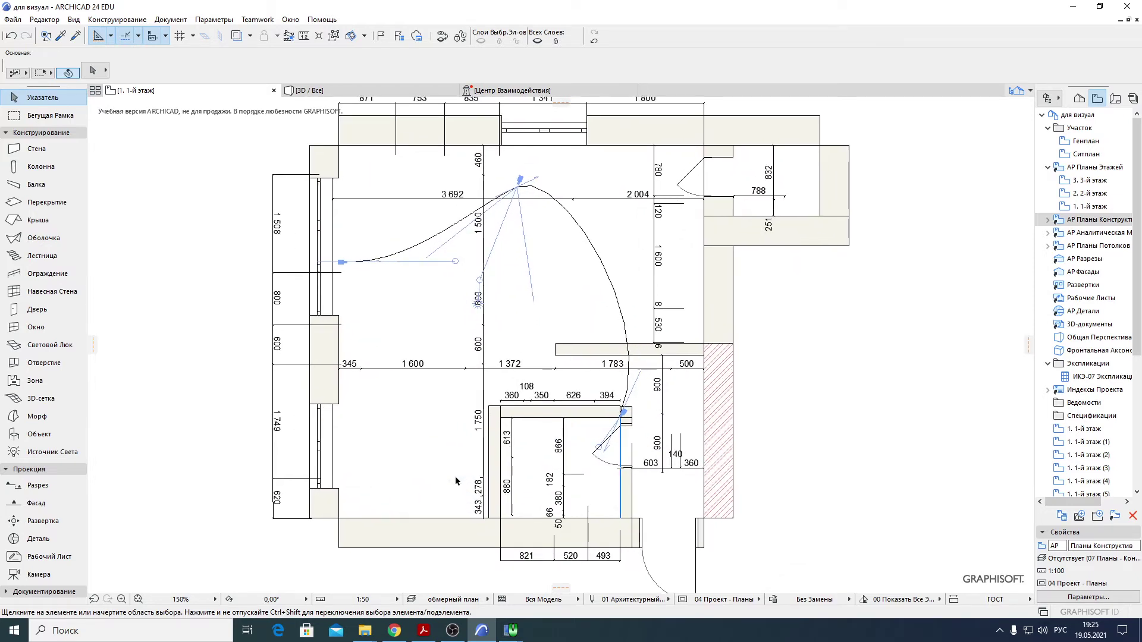
{"action": "scroll", "coordinate": [455, 476], "scroll_direction": "down", "scroll_amount": 1}
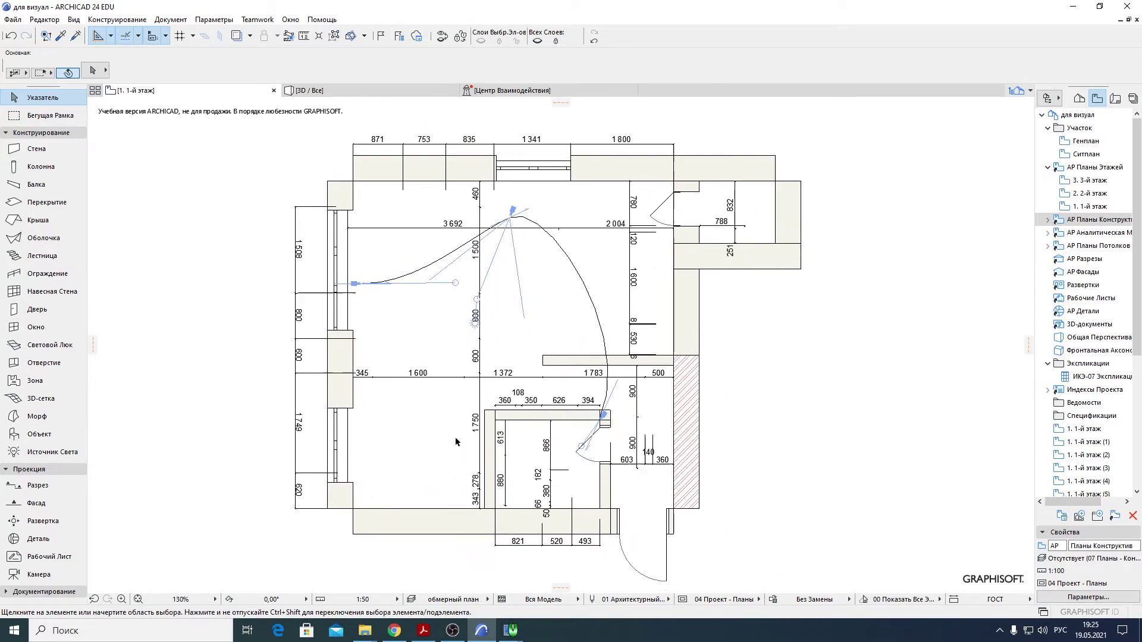
- Cycle the floor plan view orientation through 90°, 180° and 270°, and restore it to 0°
{"action": "left_click", "coordinate": [271, 602]}
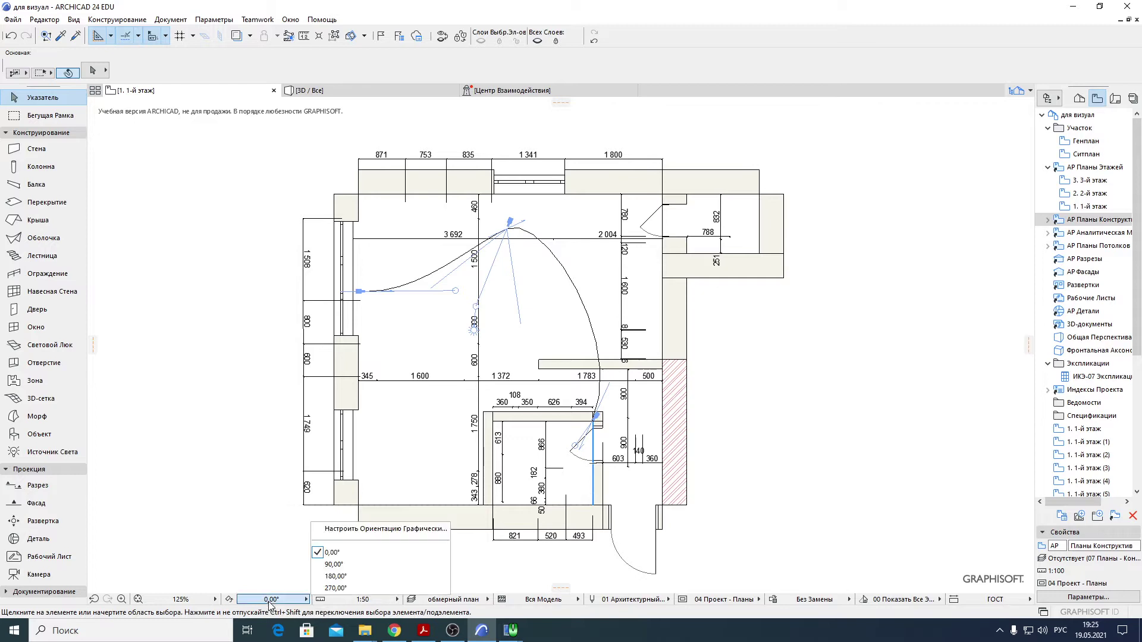
{"action": "left_click", "coordinate": [356, 564]}
{"action": "left_click", "coordinate": [272, 600]}
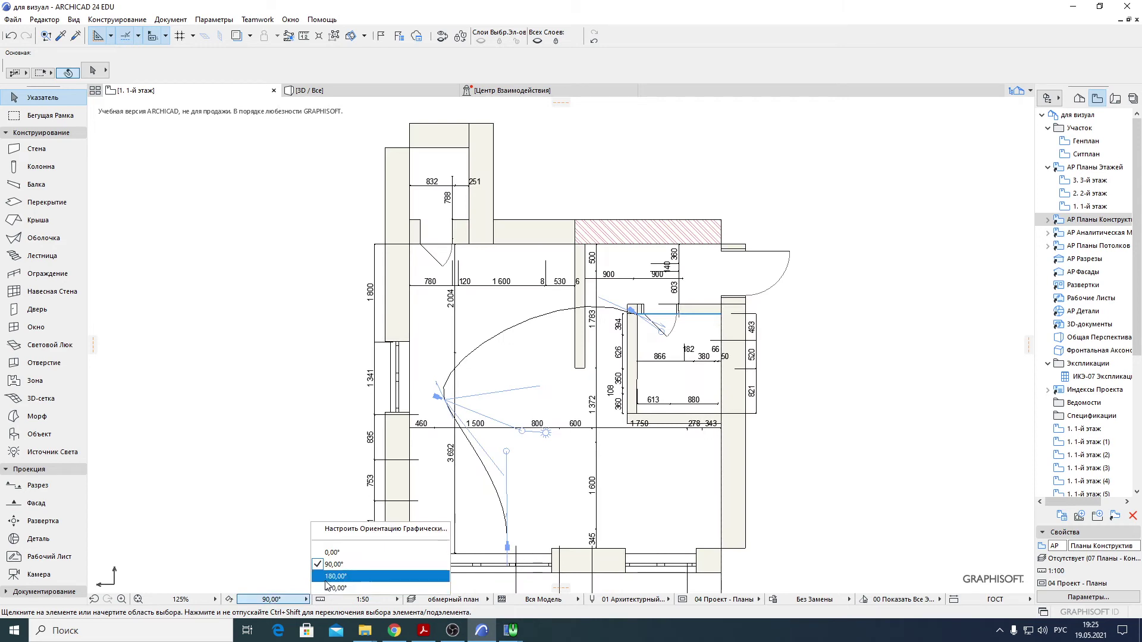
{"action": "left_click", "coordinate": [328, 576]}
{"action": "left_click", "coordinate": [271, 599]}
{"action": "left_click", "coordinate": [334, 588]}
{"action": "left_click", "coordinate": [281, 602]}
{"action": "left_click", "coordinate": [331, 552]}
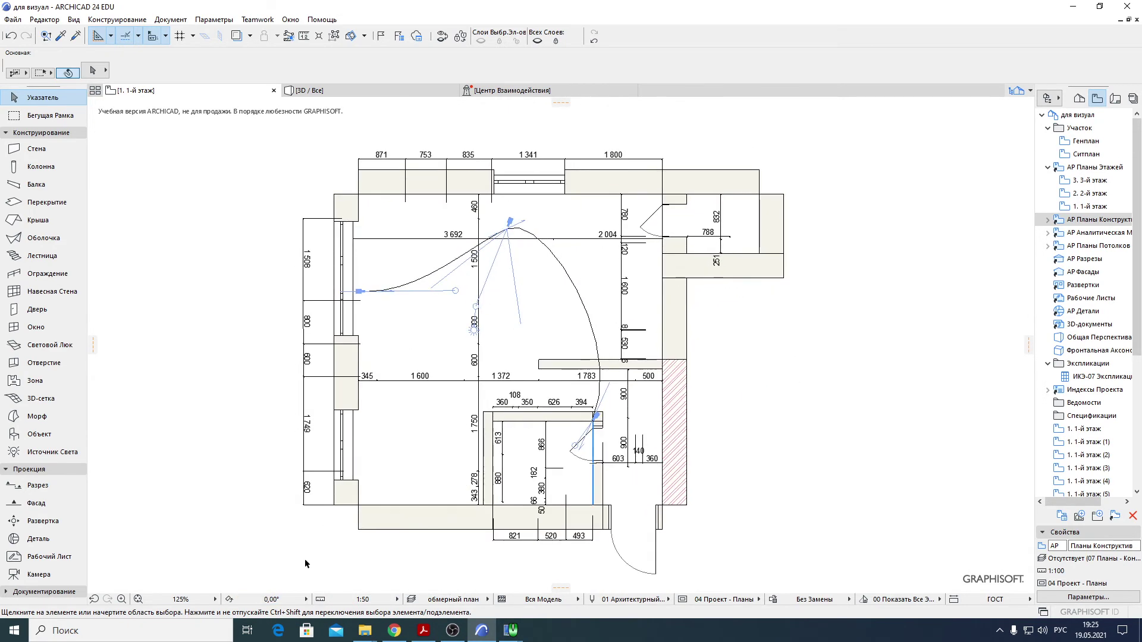
{"action": "scroll", "coordinate": [378, 536], "scroll_direction": "down", "scroll_amount": 1}
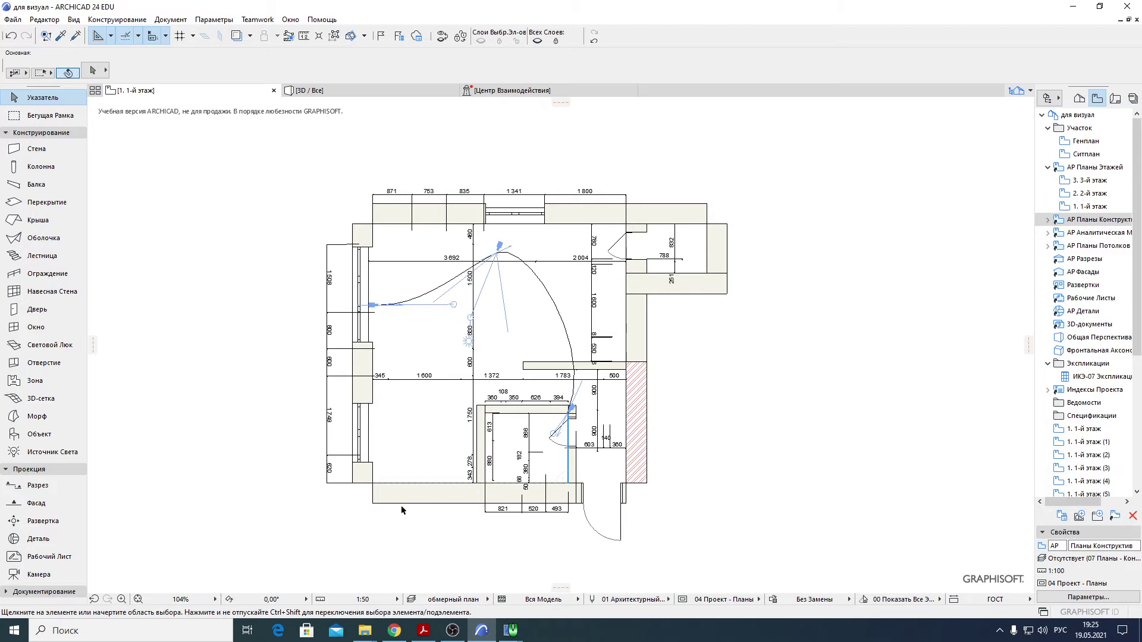
- Rotate the floor plan view freely to 40,45° around a point outside the apartment's lower-left corner
{"action": "middle_click_drag", "start_coordinate": [279, 373], "coordinate": [408, 363]}
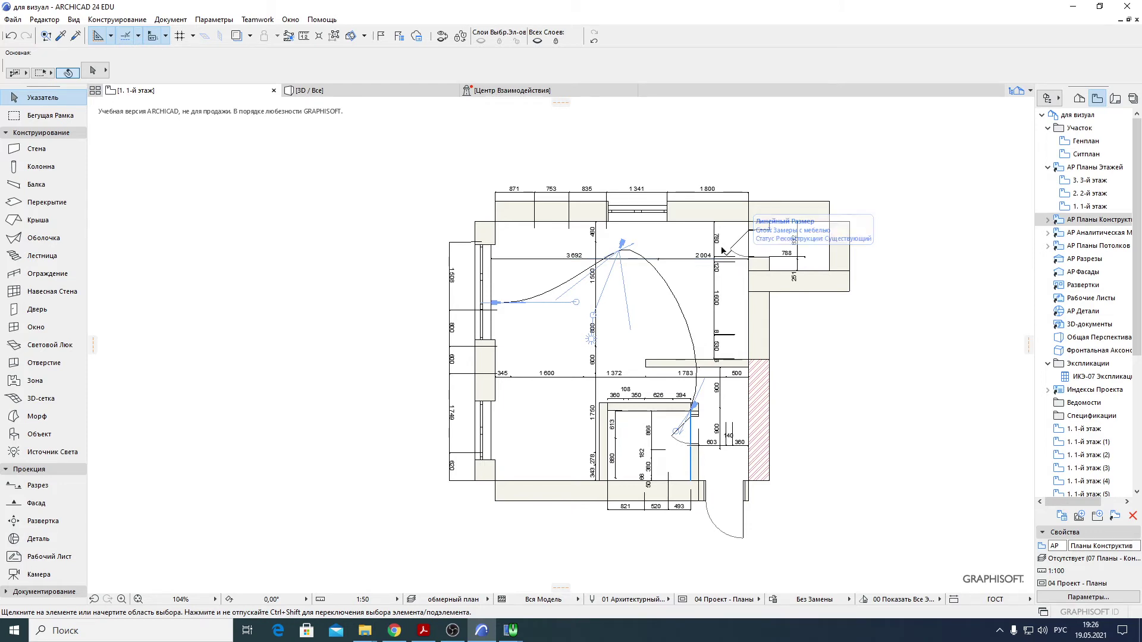
{"action": "middle_click_drag", "start_coordinate": [365, 383], "coordinate": [401, 374]}
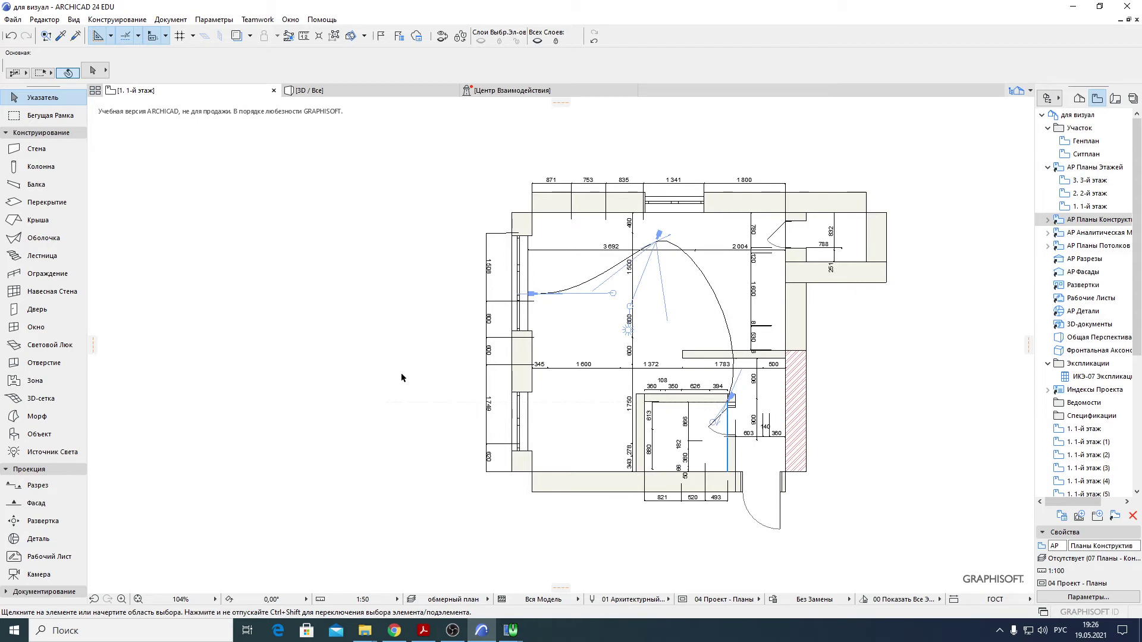
{"action": "left_click", "coordinate": [228, 601]}
{"action": "left_click", "coordinate": [342, 460]}
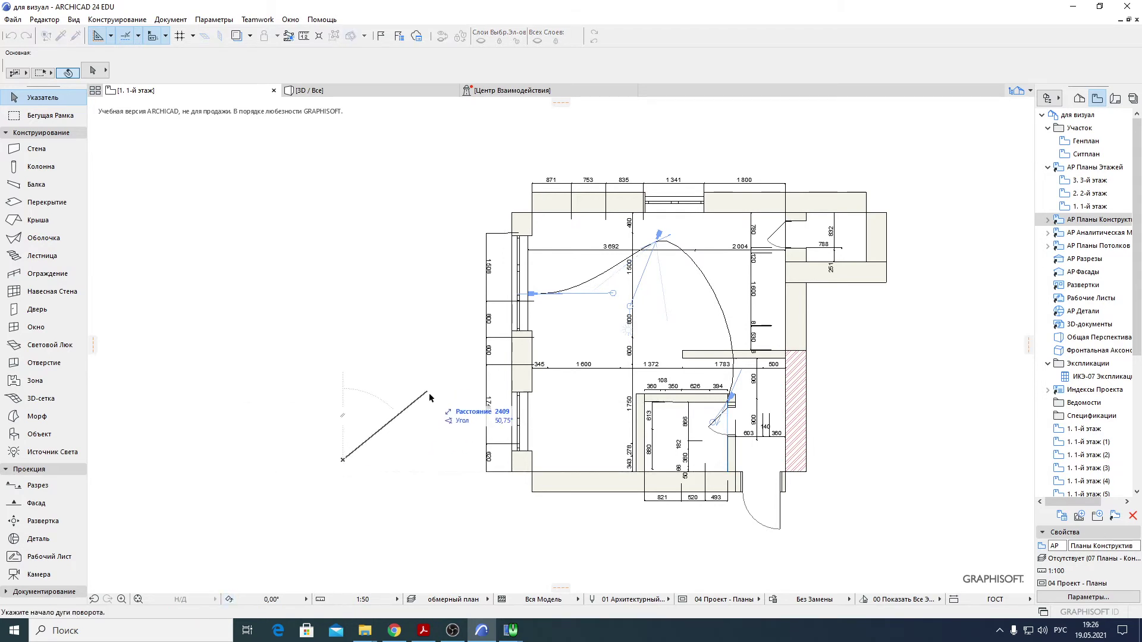
{"action": "left_click", "coordinate": [446, 452]}
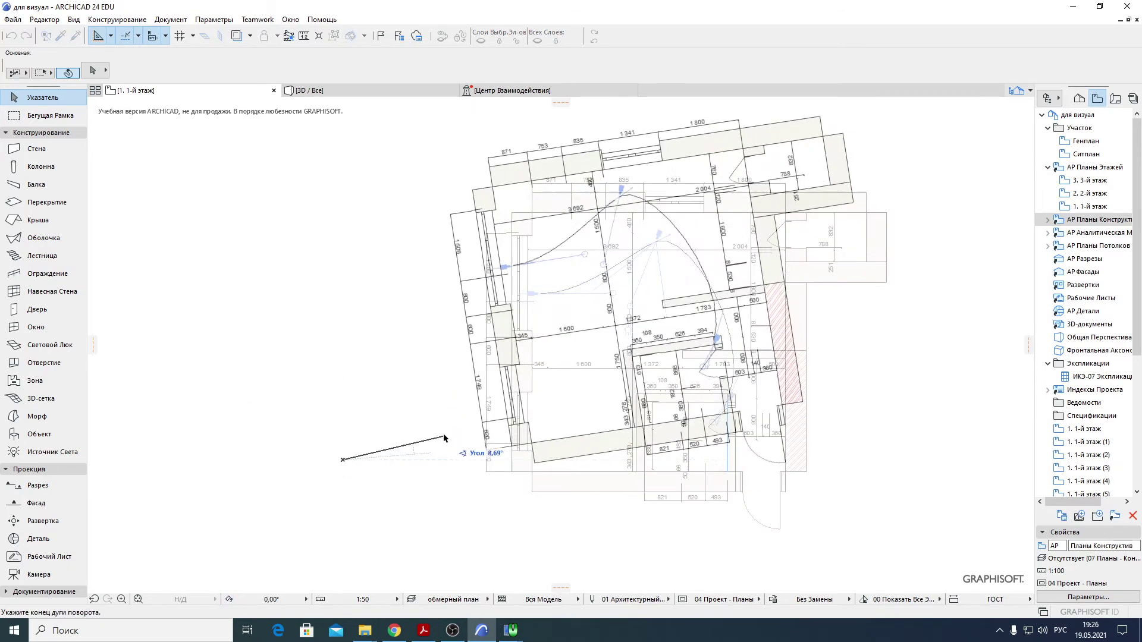
{"action": "left_click", "coordinate": [410, 393]}
- Draw three square-aligned walls above the rotated apartment, joining its outer corners, with the upper wall about 7230 mm long
{"action": "left_click", "coordinate": [36, 149]}
{"action": "scroll", "coordinate": [478, 410], "scroll_direction": "up", "scroll_amount": 5}
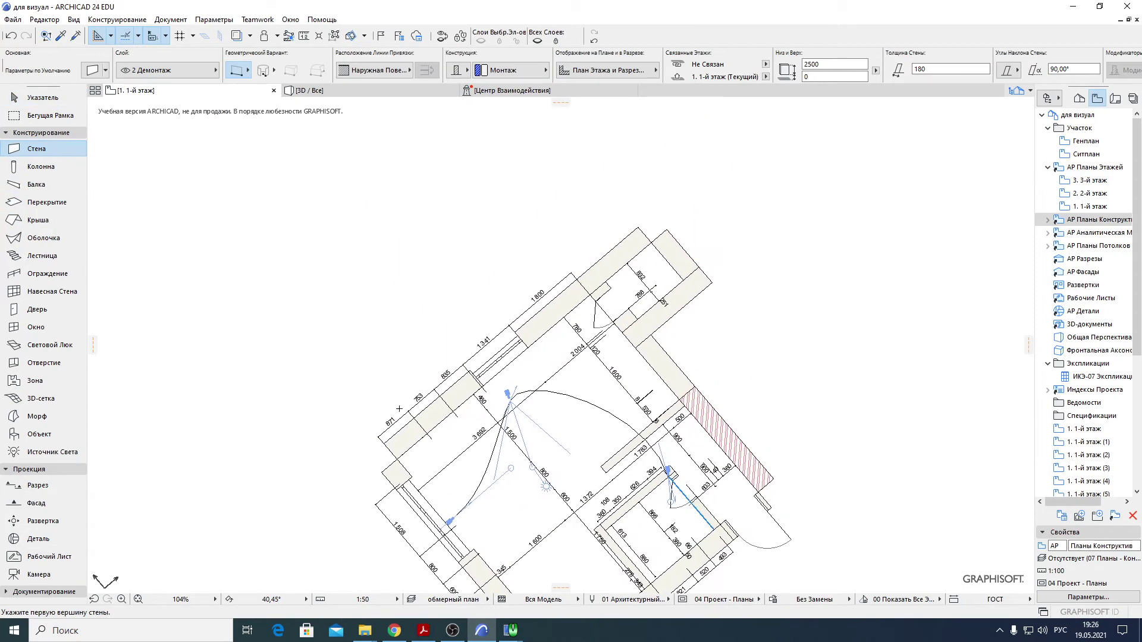
{"action": "left_click", "coordinate": [386, 444]}
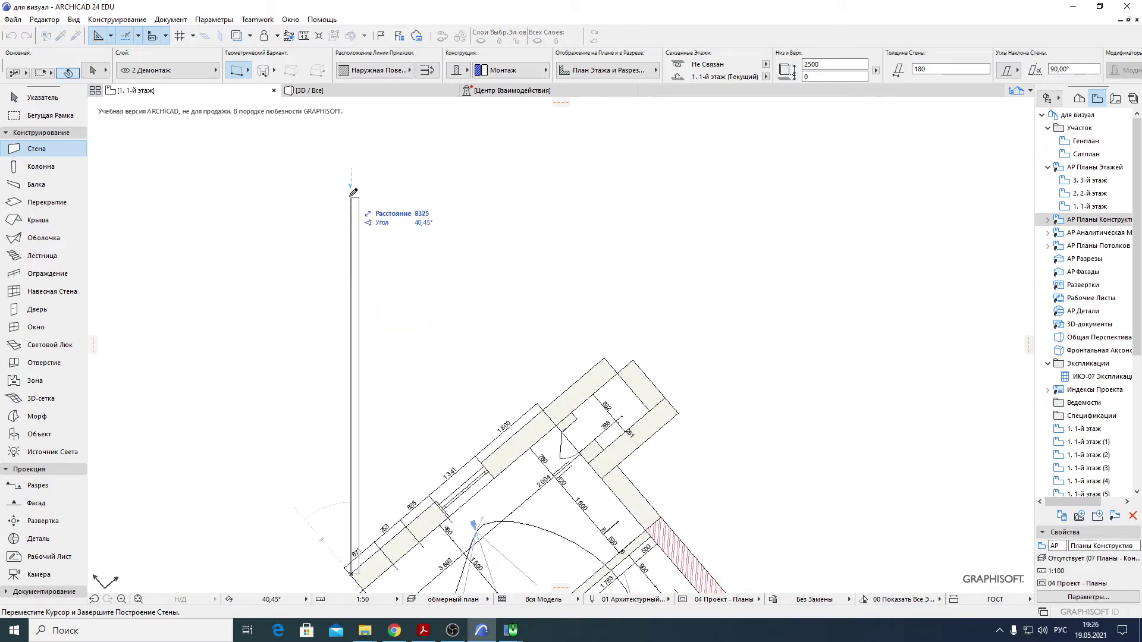
{"action": "left_click", "coordinate": [351, 175]}
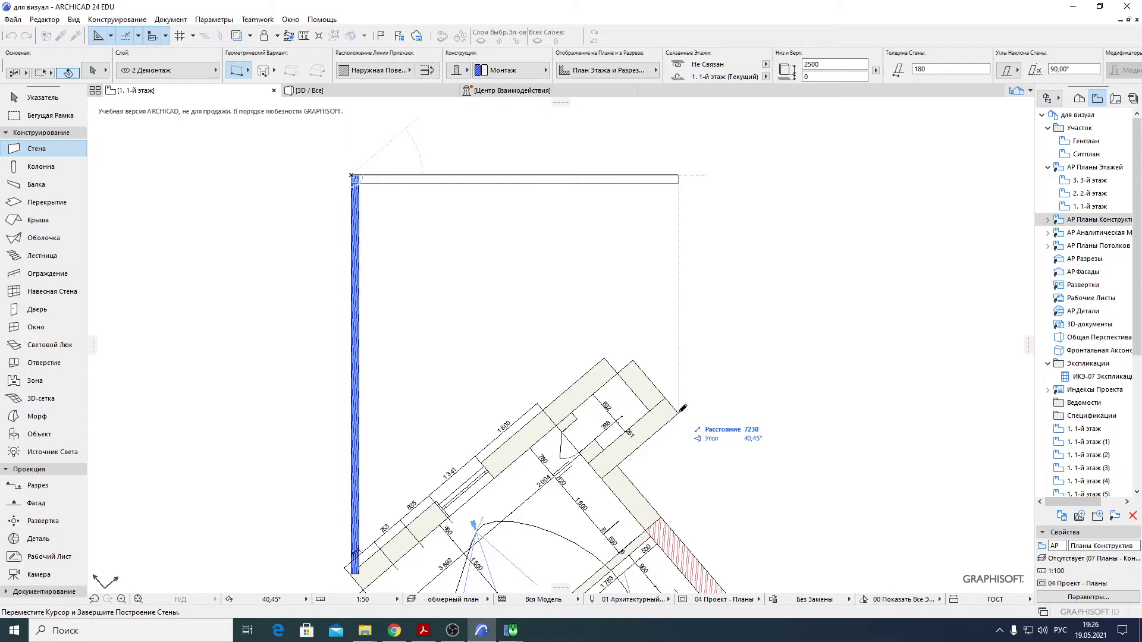
{"action": "double_click", "coordinate": [678, 179]}
{"action": "left_click", "coordinate": [678, 178]}
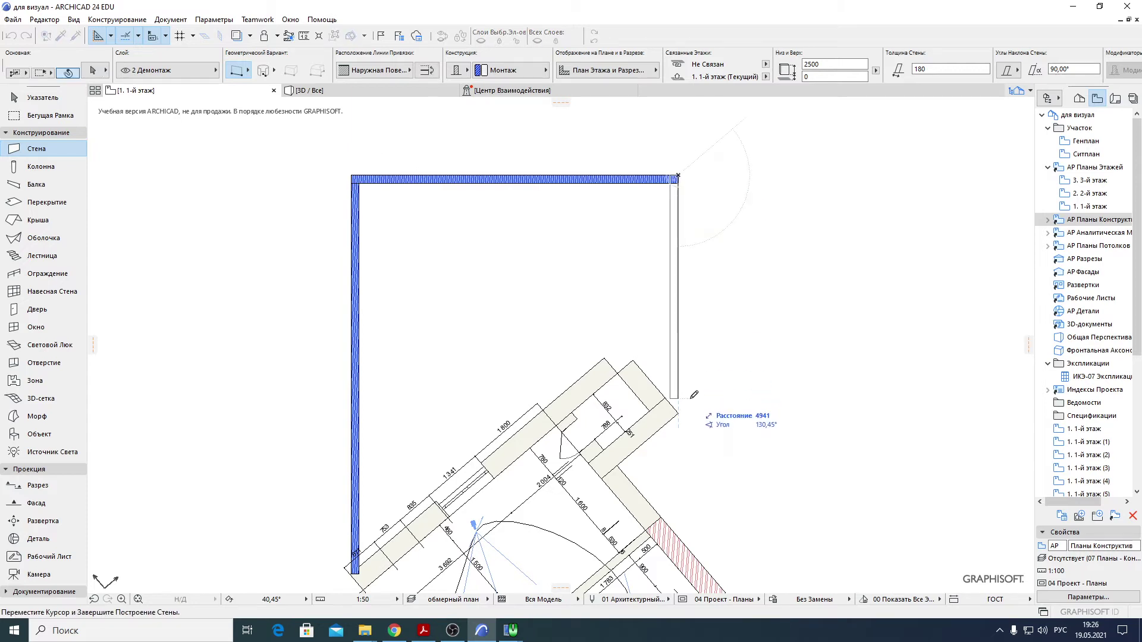
{"action": "double_click", "coordinate": [678, 413]}
- Draw two perpendicular partition walls inside the new outline, enclosing a room in its upper-right corner
{"action": "left_click", "coordinate": [674, 307]}
{"action": "left_click", "coordinate": [470, 308]}
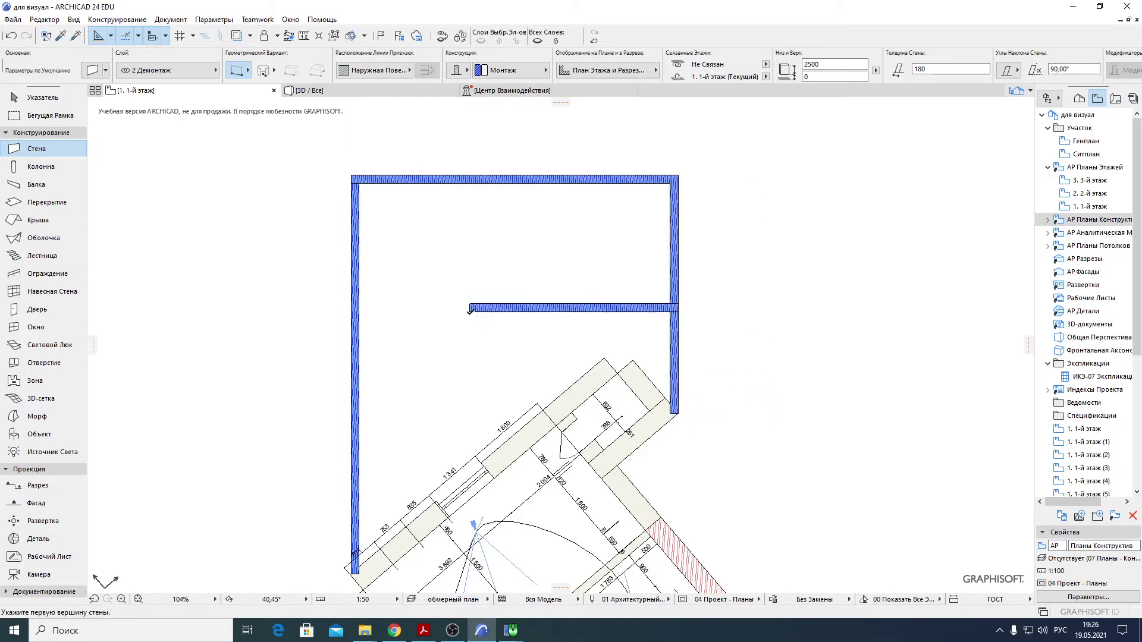
{"action": "double_click", "coordinate": [470, 179]}
{"action": "scroll", "coordinate": [537, 262], "scroll_direction": "down", "scroll_amount": 2}
{"action": "middle_click_drag", "start_coordinate": [484, 478], "coordinate": [485, 437]}
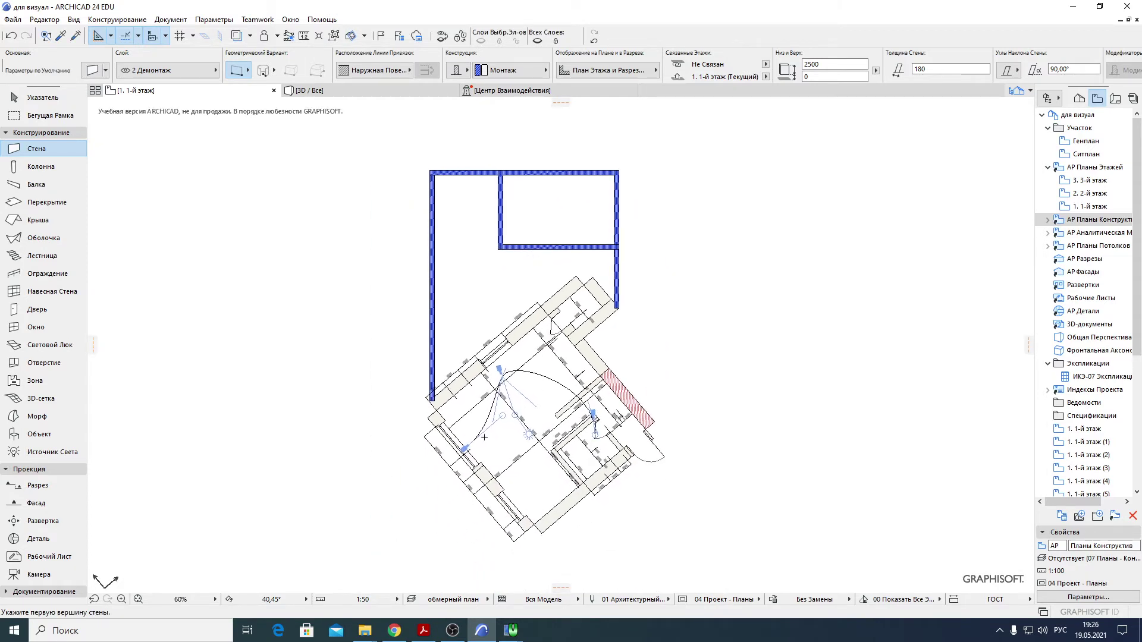
- Switch the floor plan orientation between 0° and the saved 40,45° angle, finishing at 0°
{"action": "left_click", "coordinate": [271, 599]}
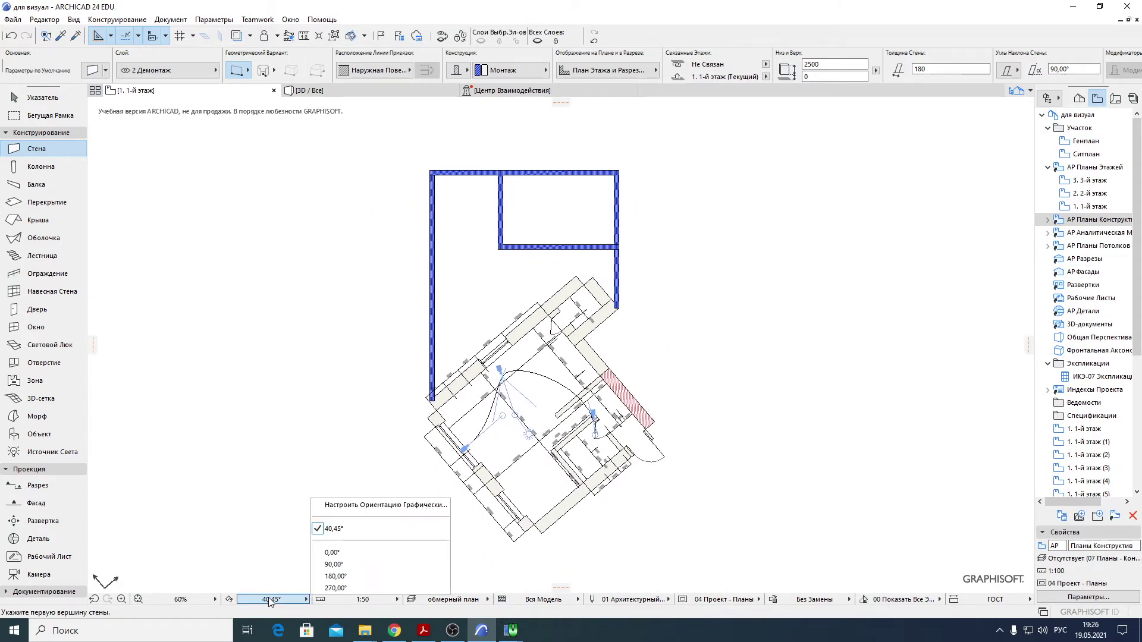
{"action": "left_click", "coordinate": [356, 554]}
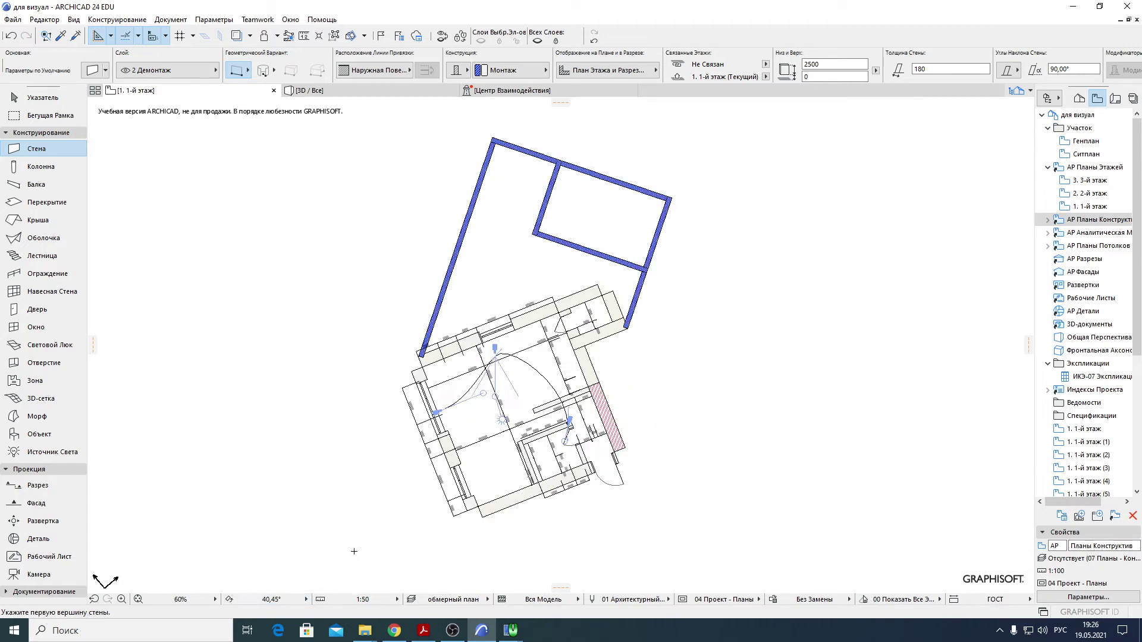
{"action": "left_click", "coordinate": [280, 598]}
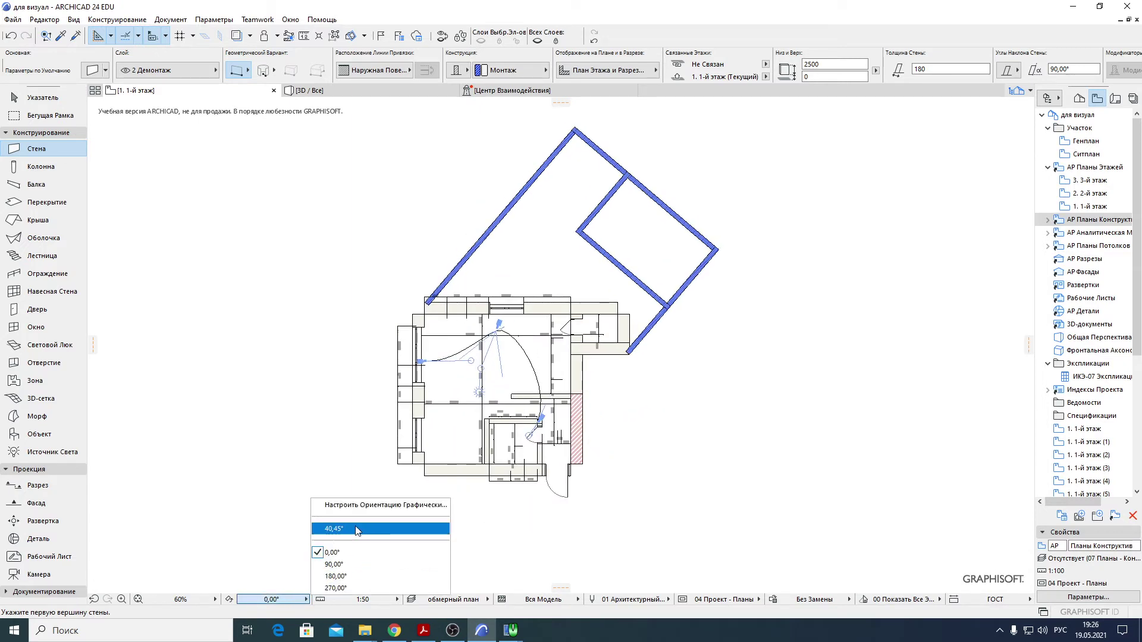
{"action": "left_click", "coordinate": [357, 529]}
{"action": "left_click", "coordinate": [271, 599]}
{"action": "left_click", "coordinate": [354, 554]}
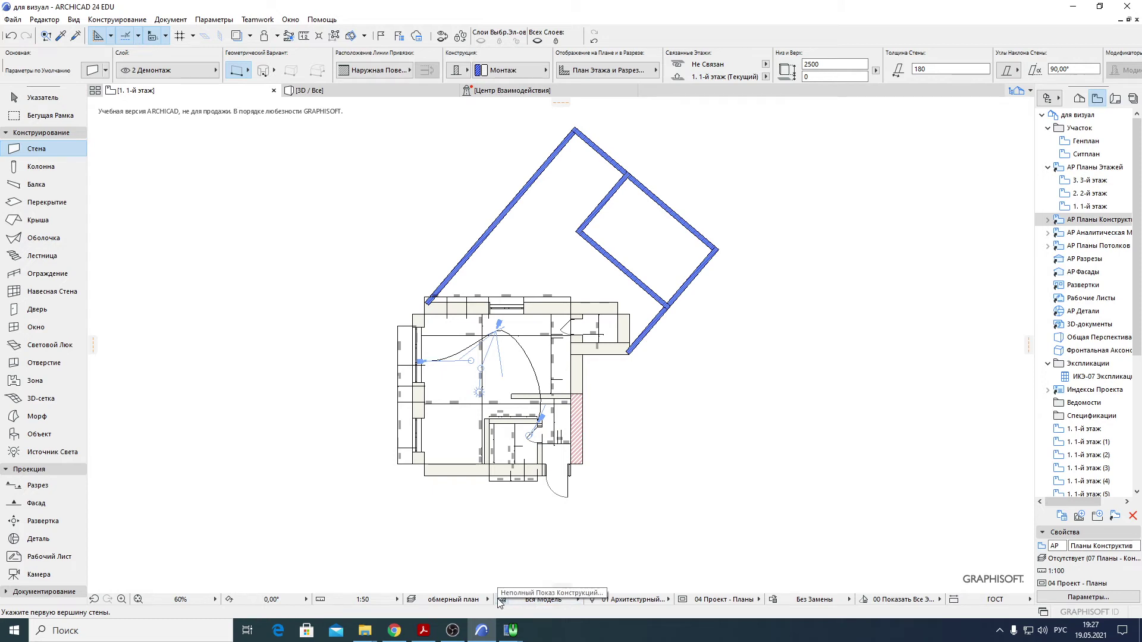
- Look through the partial structure display options and try pen sets 02 Архитектурный М 1:50 and 03 Архитектурный М > 50
{"action": "left_click", "coordinate": [542, 600]}
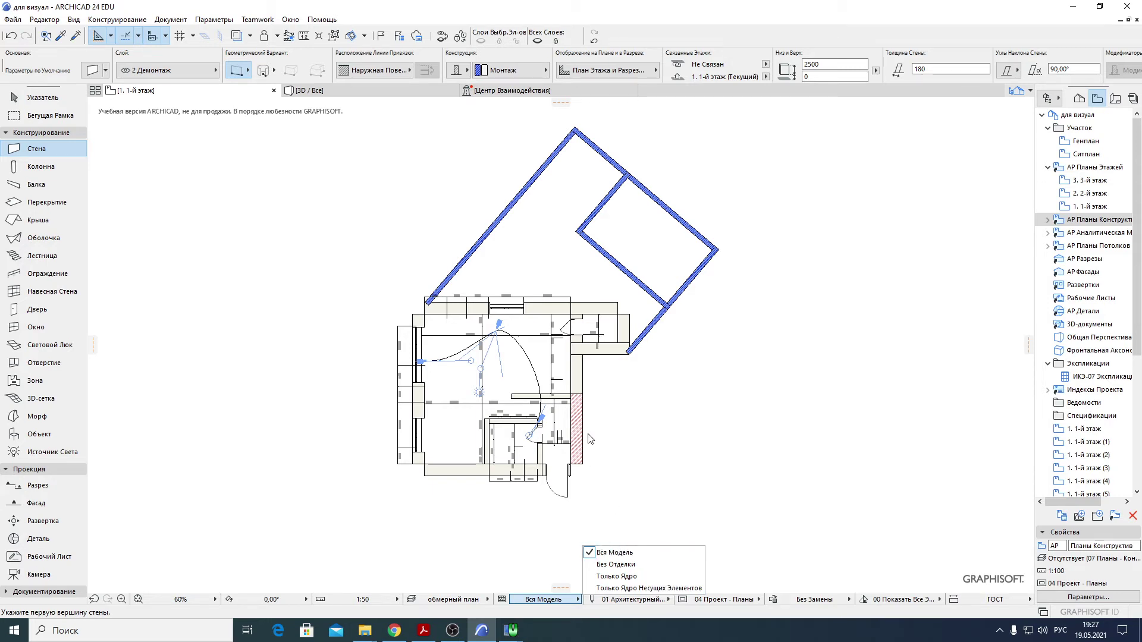
{"action": "left_click", "coordinate": [538, 601]}
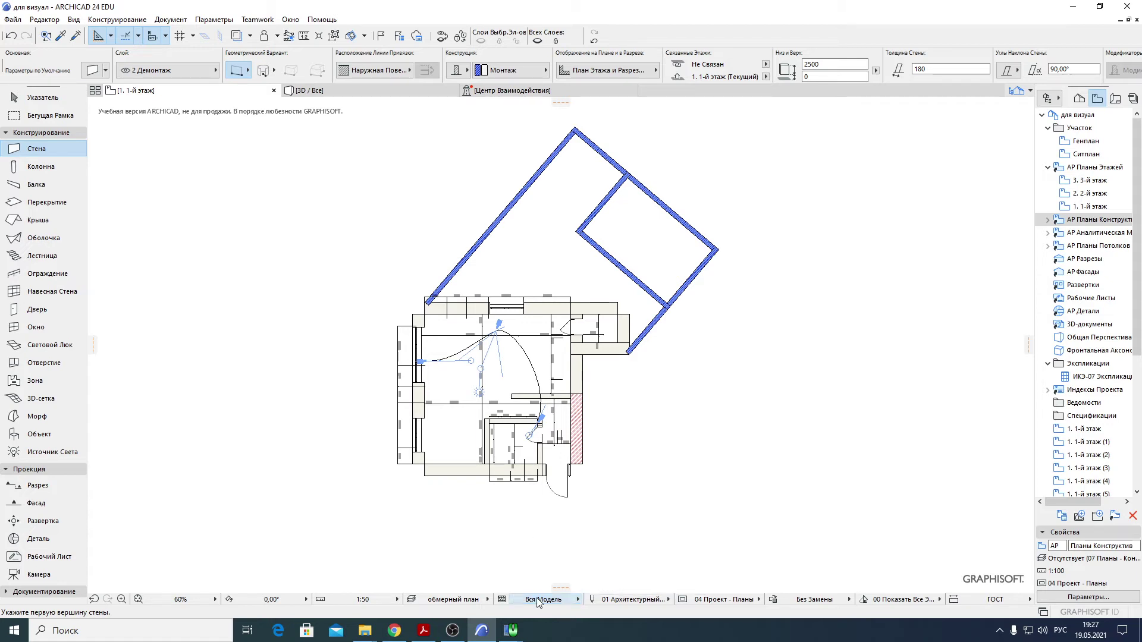
{"action": "left_click", "coordinate": [630, 601]}
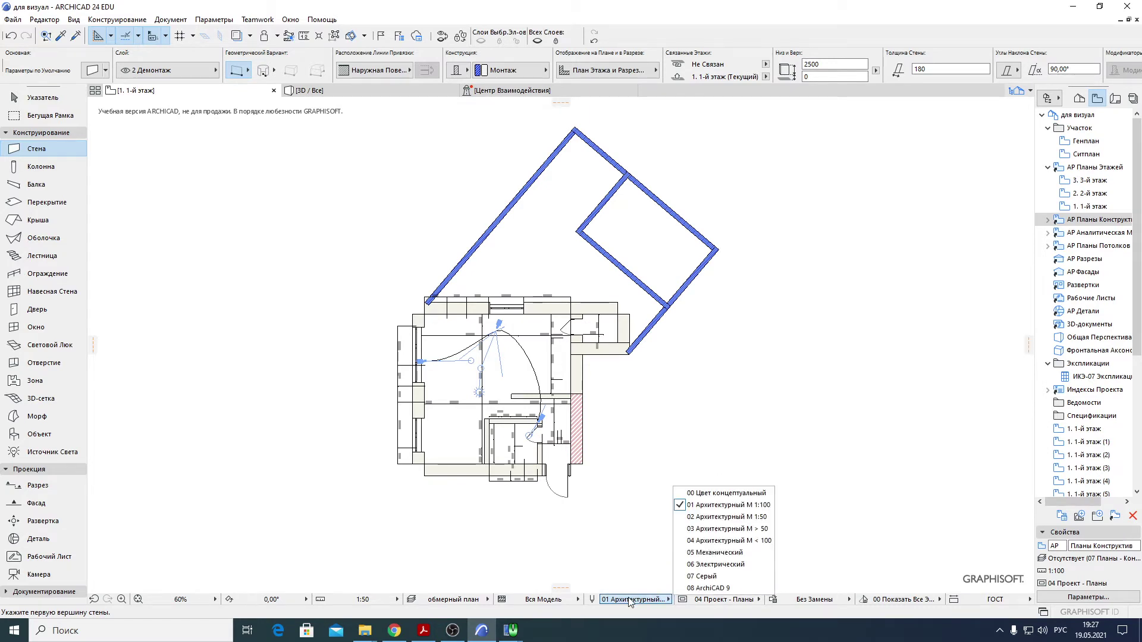
{"action": "left_click", "coordinate": [727, 517]}
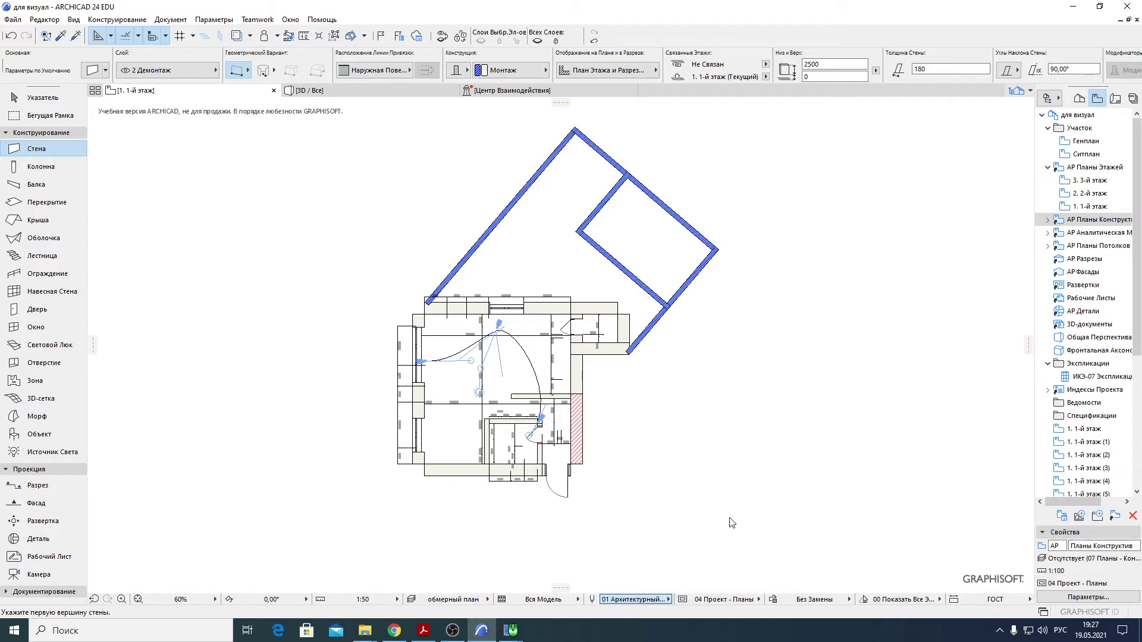
{"action": "left_click", "coordinate": [635, 600]}
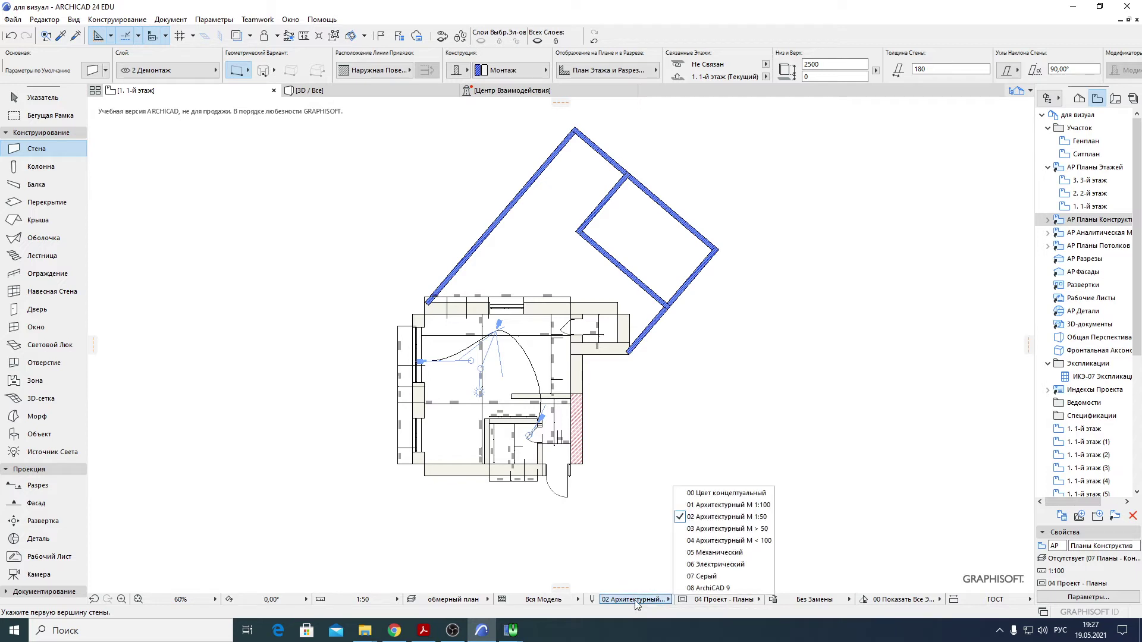
{"action": "left_click", "coordinate": [748, 530]}
{"action": "scroll", "coordinate": [539, 440], "scroll_direction": "up", "scroll_amount": 5}
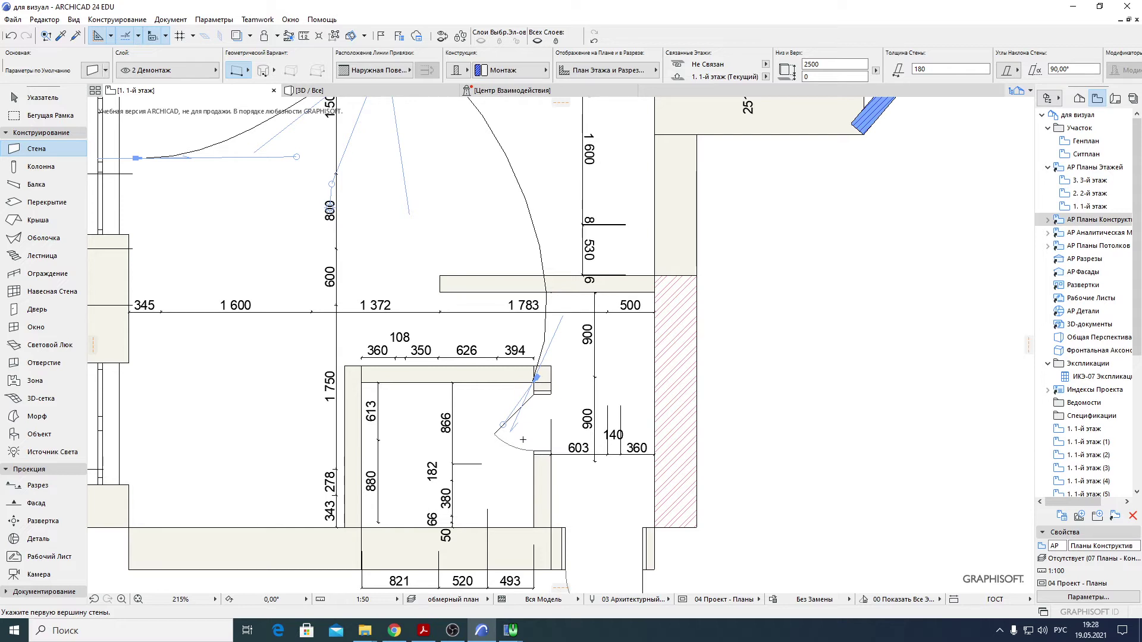
- Try the pen sets 05 Механический, 06 Электрический, 07 Серый and 08 ArchiCAD 9 on the floor plan
{"action": "left_click", "coordinate": [646, 601]}
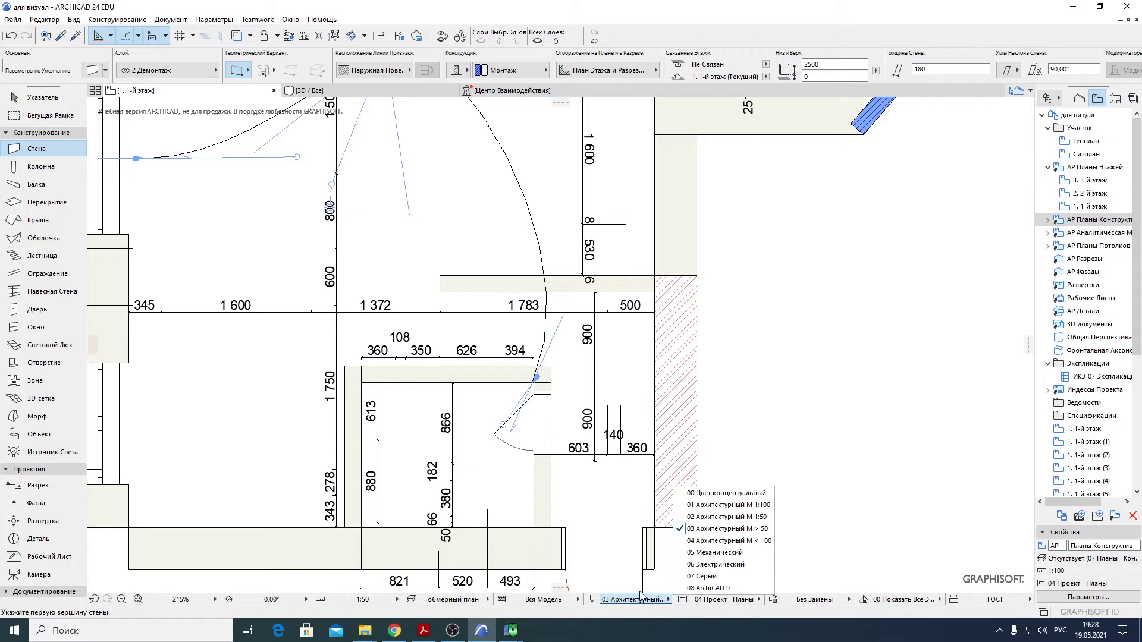
{"action": "left_click", "coordinate": [723, 552]}
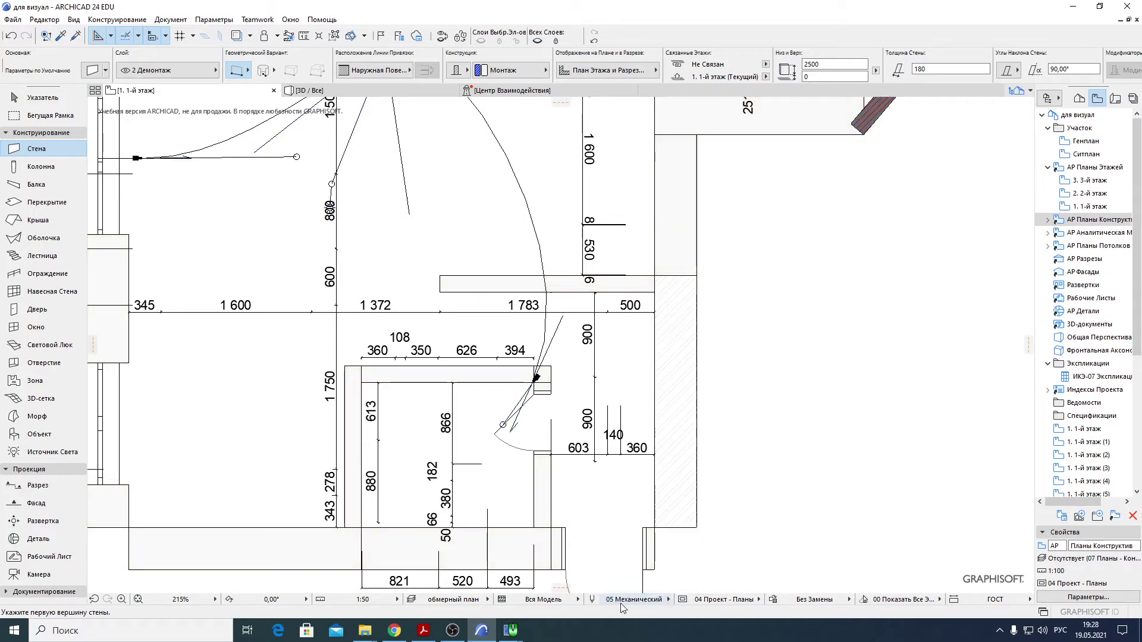
{"action": "left_click", "coordinate": [634, 600]}
{"action": "left_click", "coordinate": [723, 565]}
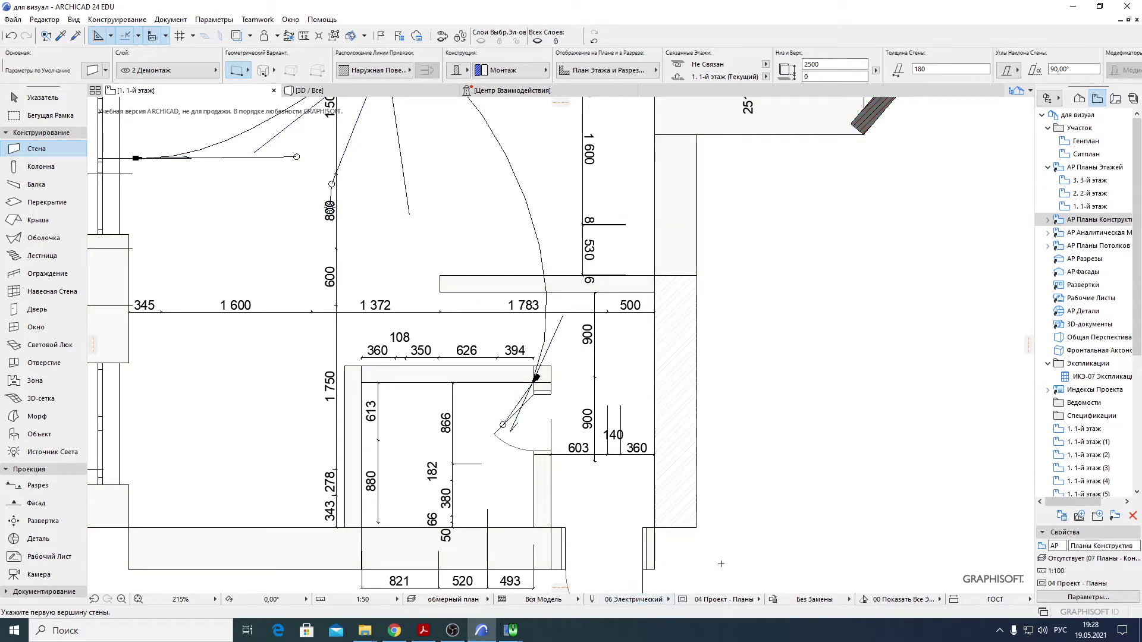
{"action": "left_click", "coordinate": [634, 600]}
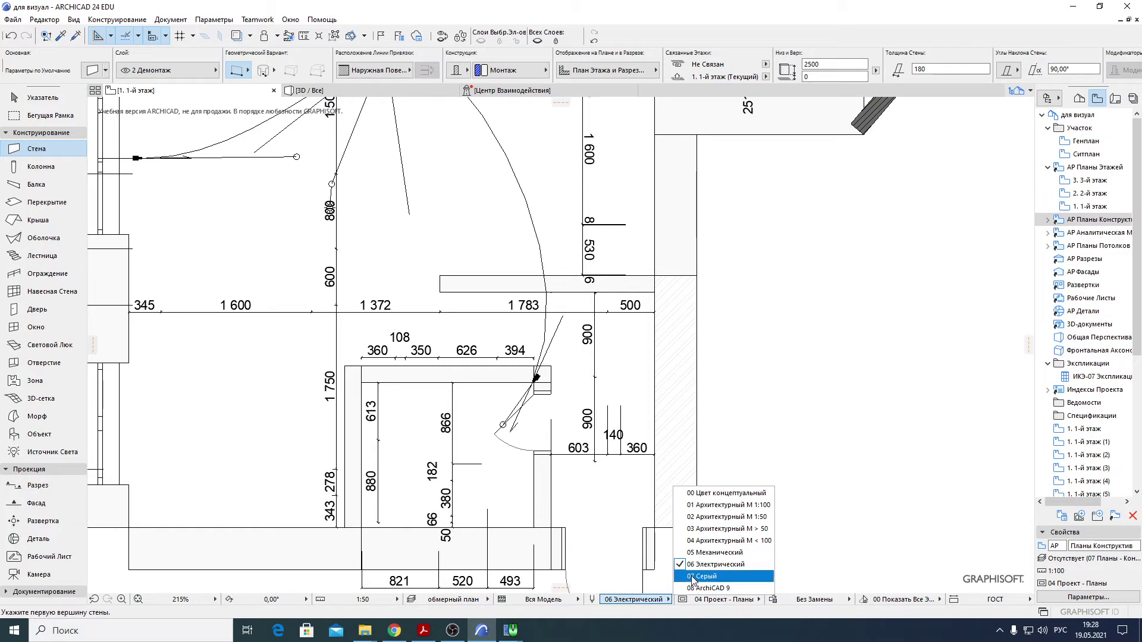
{"action": "left_click", "coordinate": [702, 576]}
{"action": "left_click", "coordinate": [634, 600]}
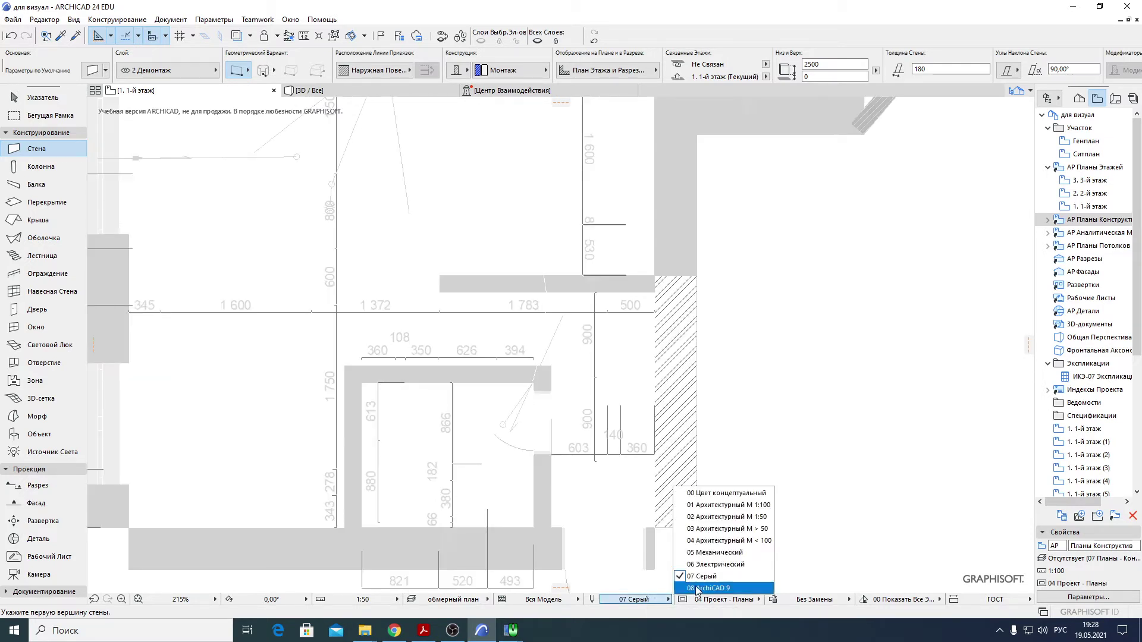
{"action": "left_click", "coordinate": [699, 588]}
- Try pen sets 07 Серый and 00 Цвет концептуальный, and restore 01 Архитектурный М 1:100 on the plan
{"action": "left_click", "coordinate": [641, 601]}
{"action": "left_click", "coordinate": [702, 576]}
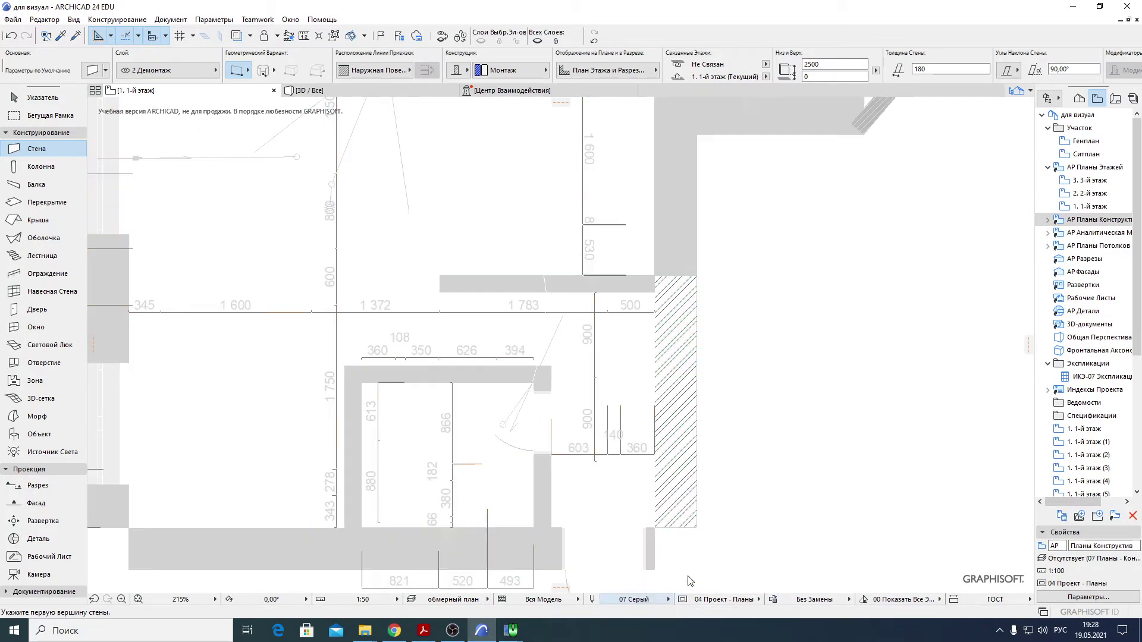
{"action": "left_click", "coordinate": [647, 601]}
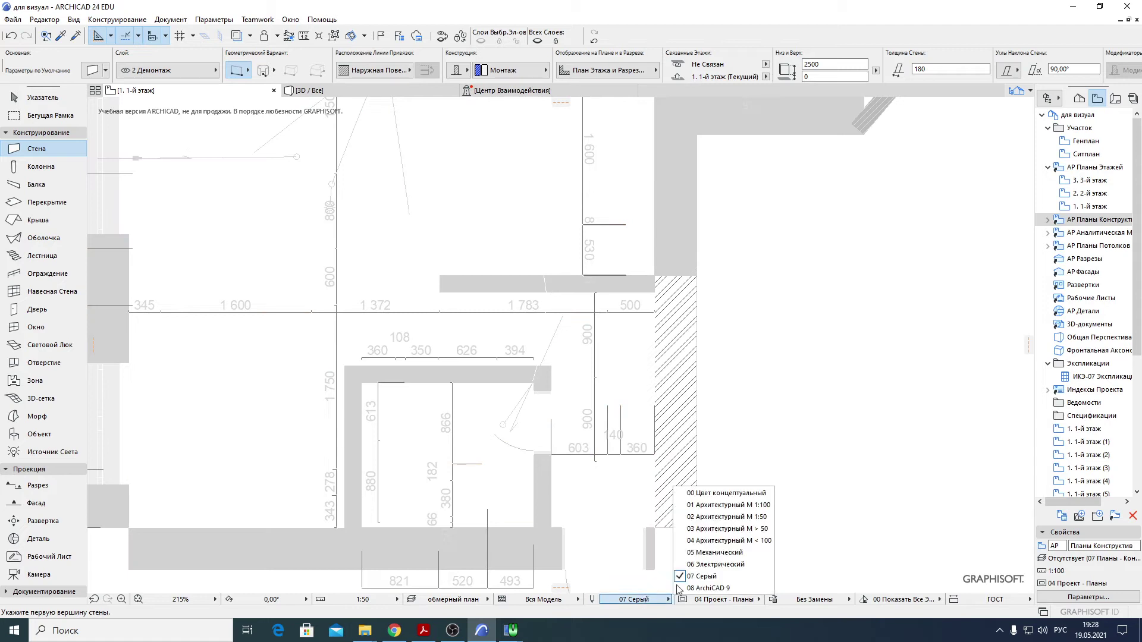
{"action": "left_click", "coordinate": [719, 495]}
{"action": "left_click", "coordinate": [634, 600]}
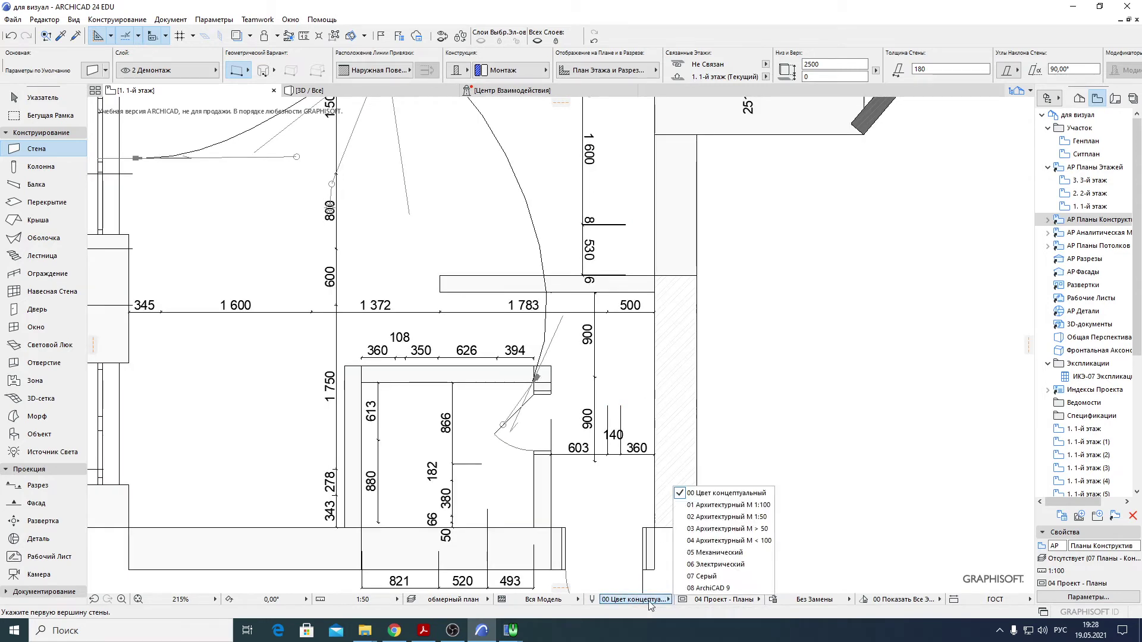
{"action": "left_click", "coordinate": [724, 505]}
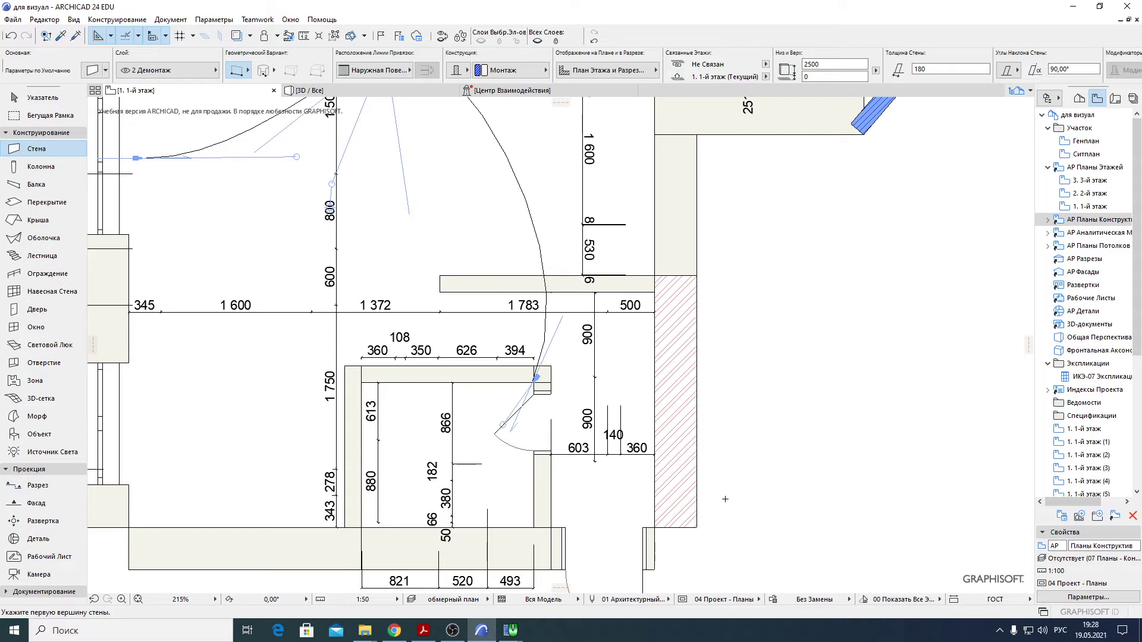
{"action": "scroll", "coordinate": [662, 296], "scroll_direction": "up", "scroll_amount": 5}
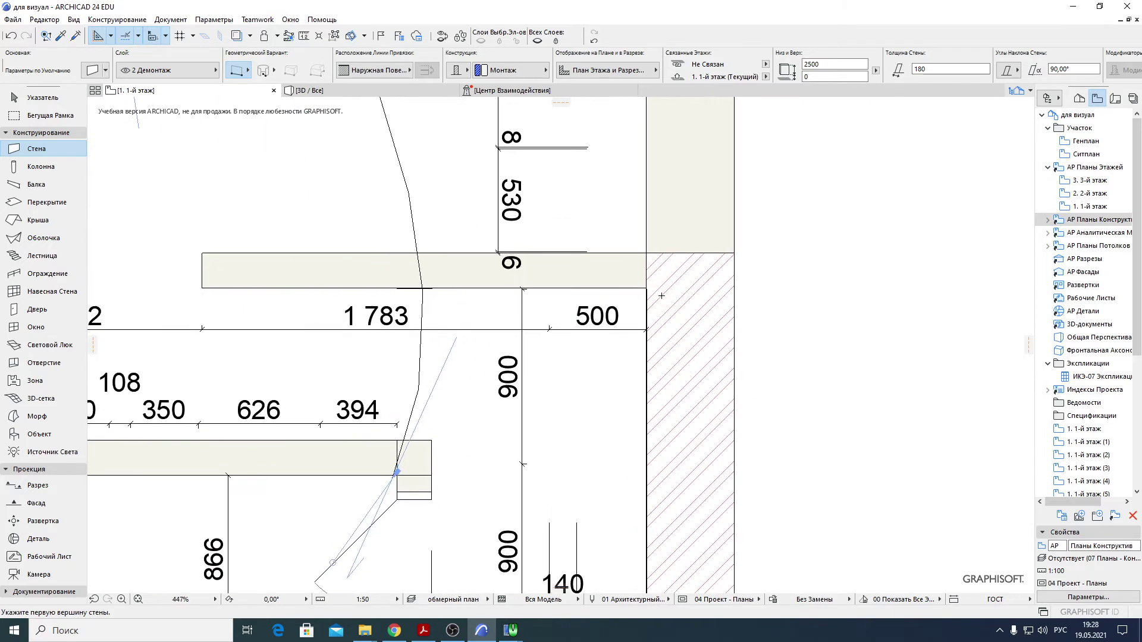
{"action": "scroll", "coordinate": [672, 268], "scroll_direction": "down", "scroll_amount": 5}
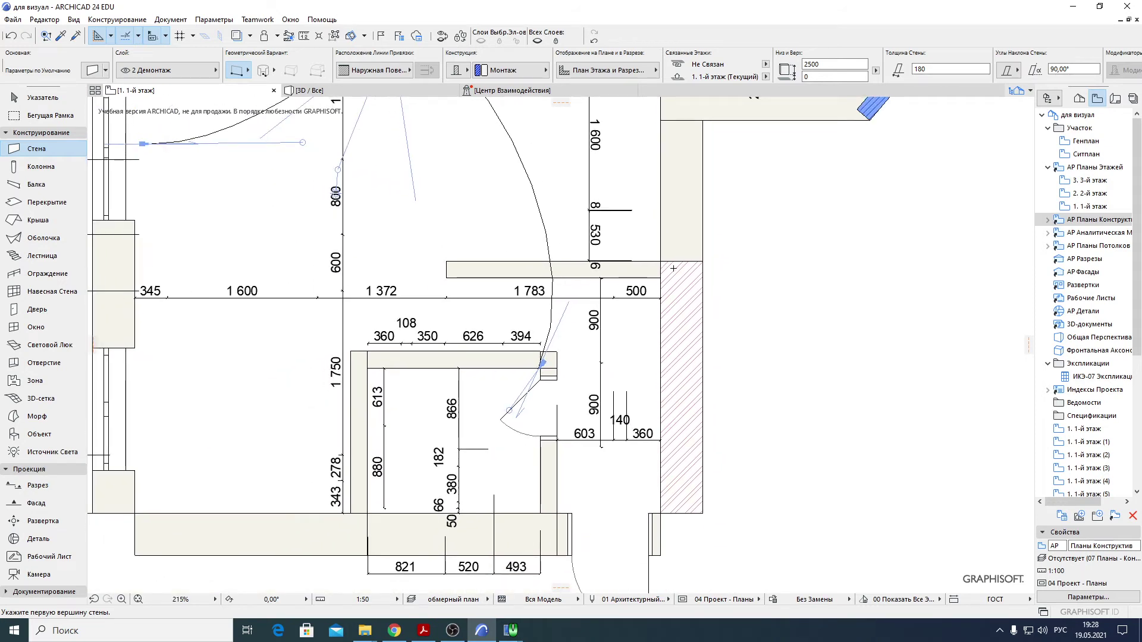
- Turn on the true line thickness display (Истинная Толщина Линий) for the floor plan
{"action": "scroll", "coordinate": [673, 268], "scroll_direction": "up", "scroll_amount": 5}
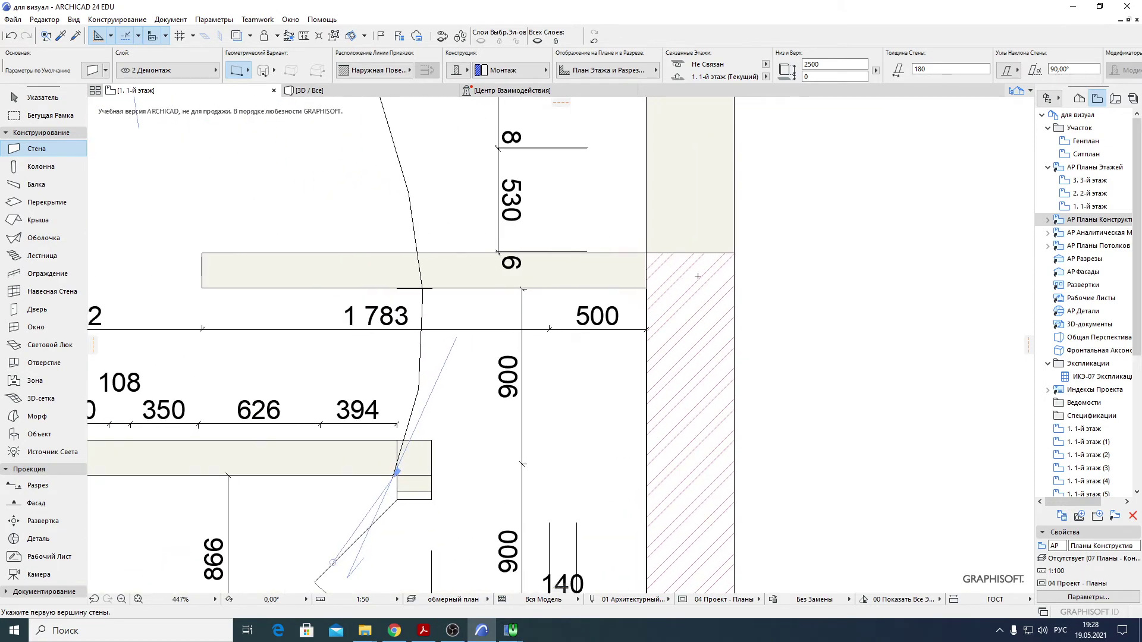
{"action": "scroll", "coordinate": [665, 260], "scroll_direction": "down", "scroll_amount": 7}
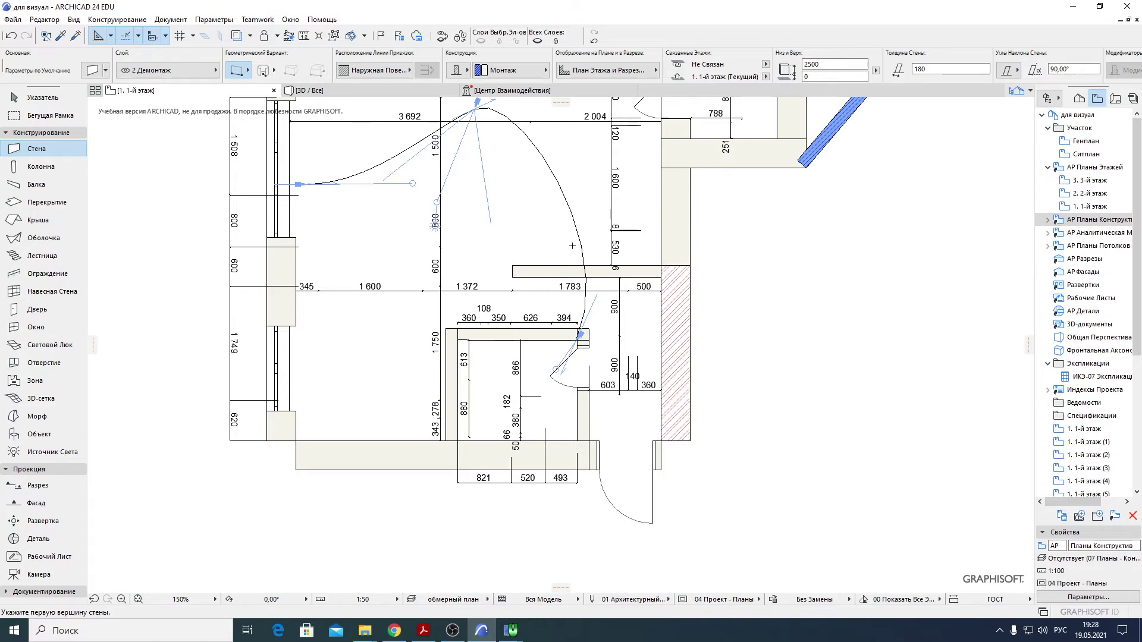
{"action": "scroll", "coordinate": [619, 348], "scroll_direction": "up", "scroll_amount": 5}
{"action": "scroll", "coordinate": [636, 336], "scroll_direction": "up", "scroll_amount": 12}
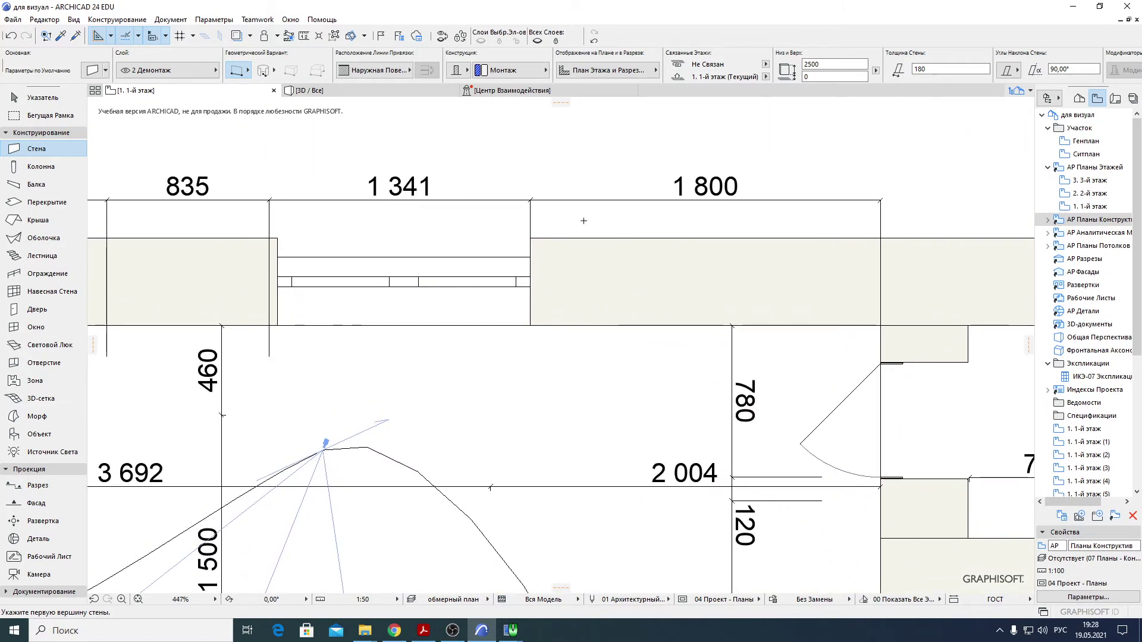
{"action": "scroll", "coordinate": [586, 199], "scroll_direction": "up", "scroll_amount": 15}
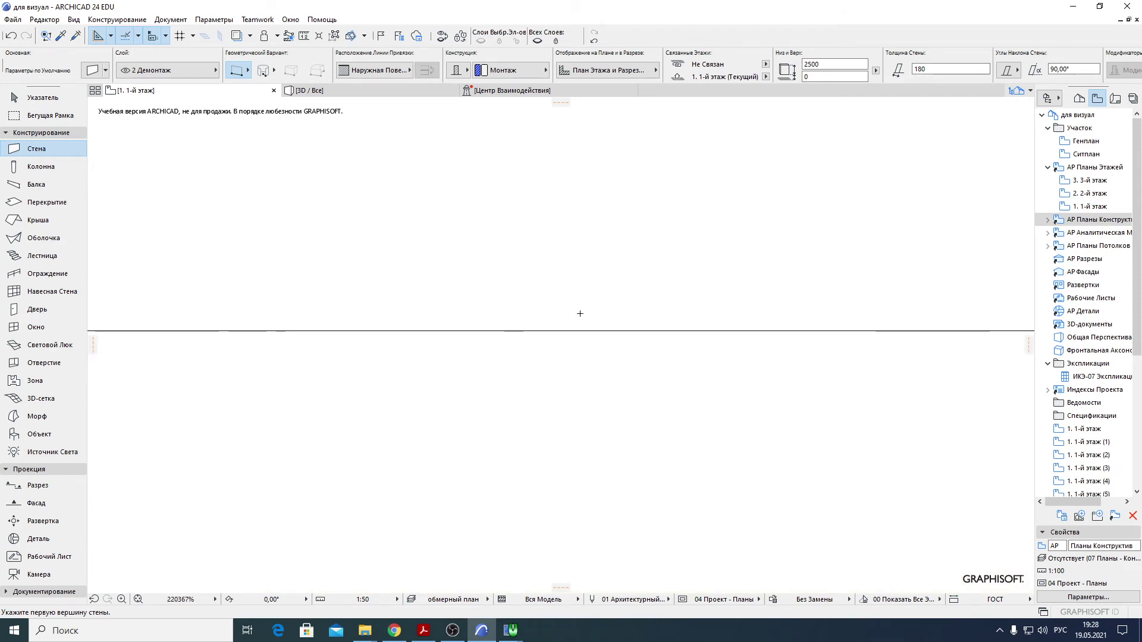
{"action": "scroll", "coordinate": [580, 310], "scroll_direction": "down", "scroll_amount": 17}
{"action": "scroll", "coordinate": [580, 310], "scroll_direction": "down", "scroll_amount": 6}
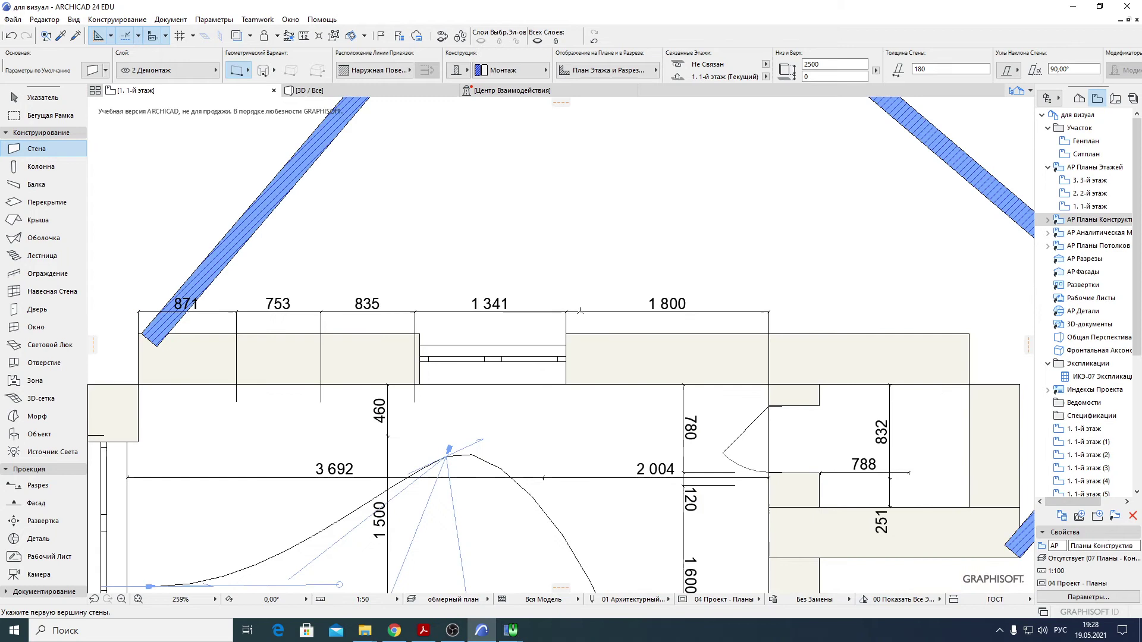
{"action": "left_click", "coordinate": [74, 20]}
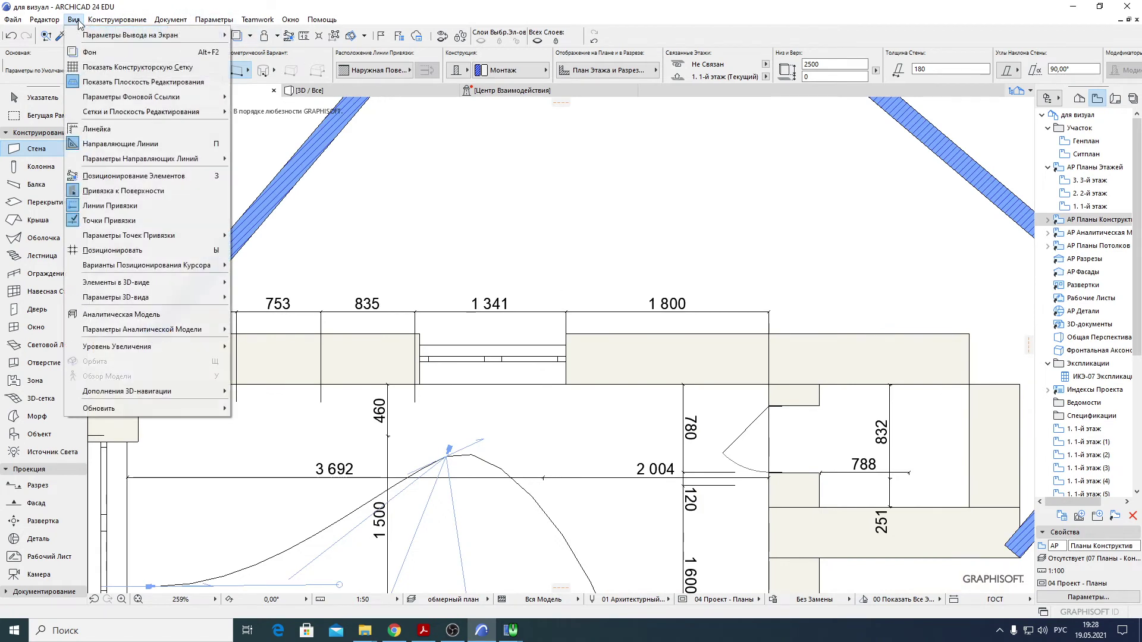
{"action": "mouse_move", "coordinate": [85, 35]}
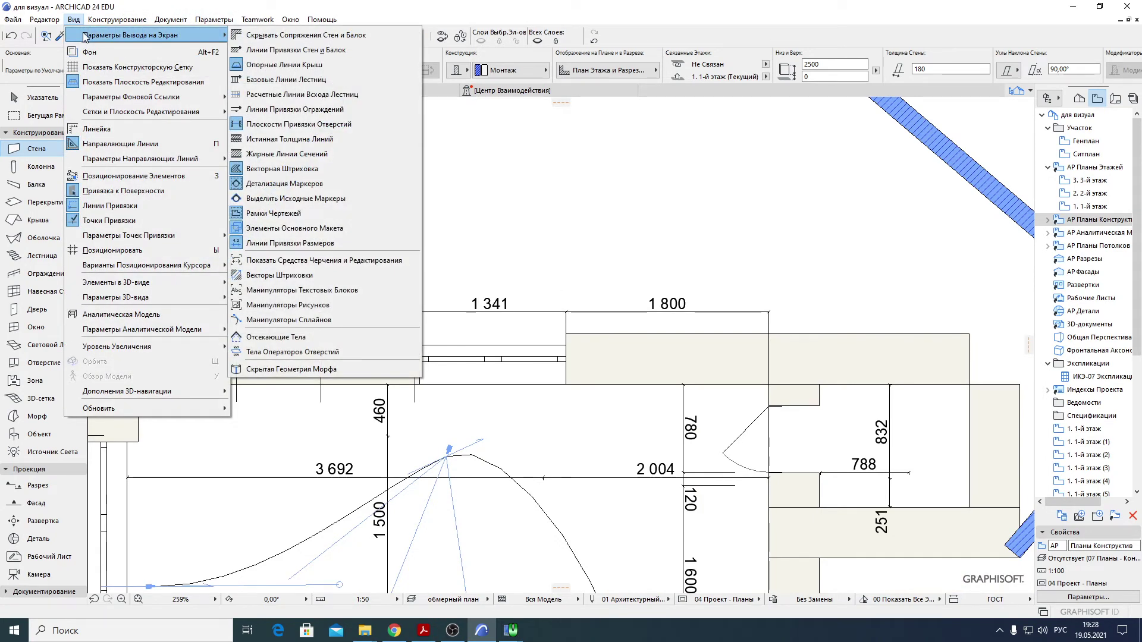
{"action": "left_click", "coordinate": [343, 140]}
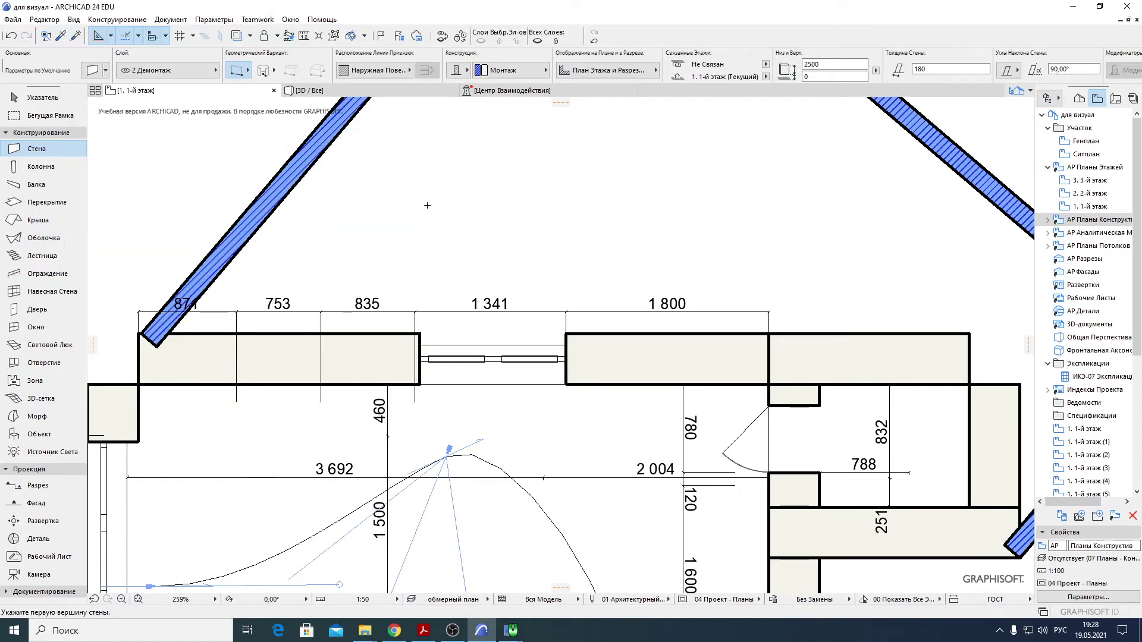
- Examine the line thickness of the plain and the blue hatched walls on the plan at different magnifications
{"action": "scroll", "coordinate": [551, 251], "scroll_direction": "down", "scroll_amount": 3}
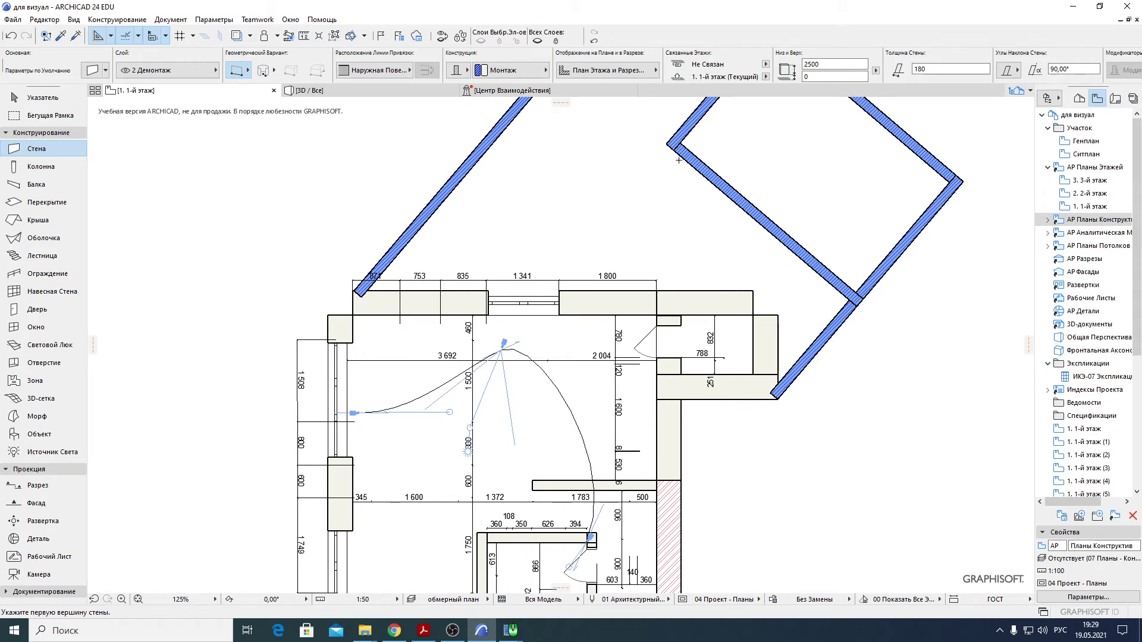
{"action": "scroll", "coordinate": [642, 285], "scroll_direction": "up", "scroll_amount": 2}
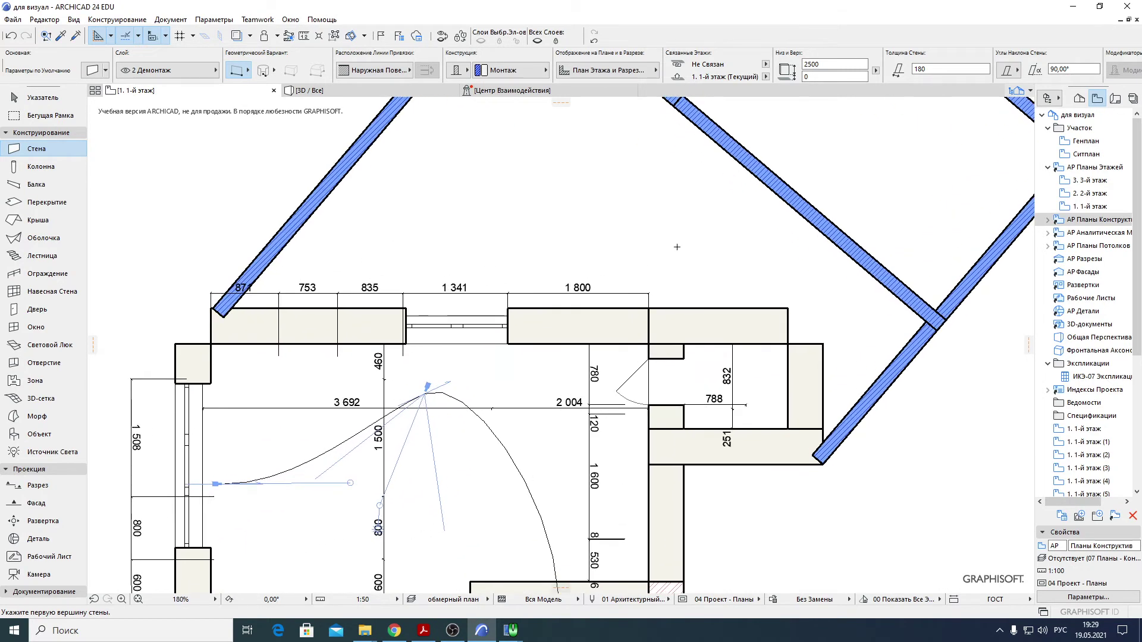
{"action": "middle_click_drag", "start_coordinate": [680, 188], "coordinate": [710, 331]}
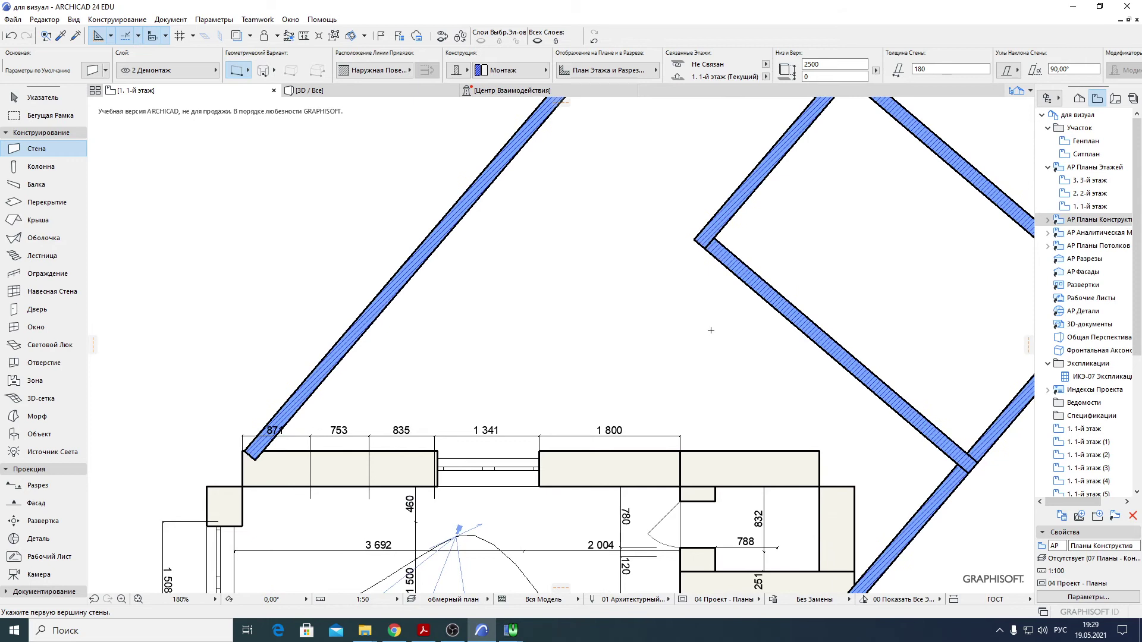
{"action": "scroll", "coordinate": [711, 330], "scroll_direction": "down", "scroll_amount": 1}
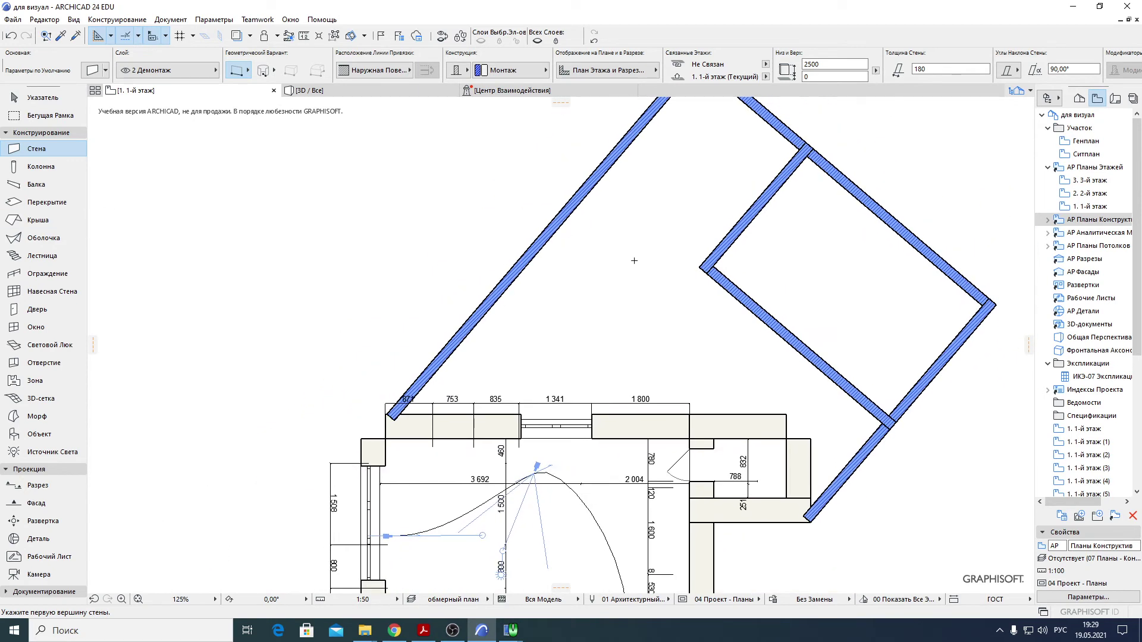
{"action": "scroll", "coordinate": [602, 266], "scroll_direction": "up", "scroll_amount": 3}
{"action": "scroll", "coordinate": [827, 264], "scroll_direction": "up", "scroll_amount": 8}
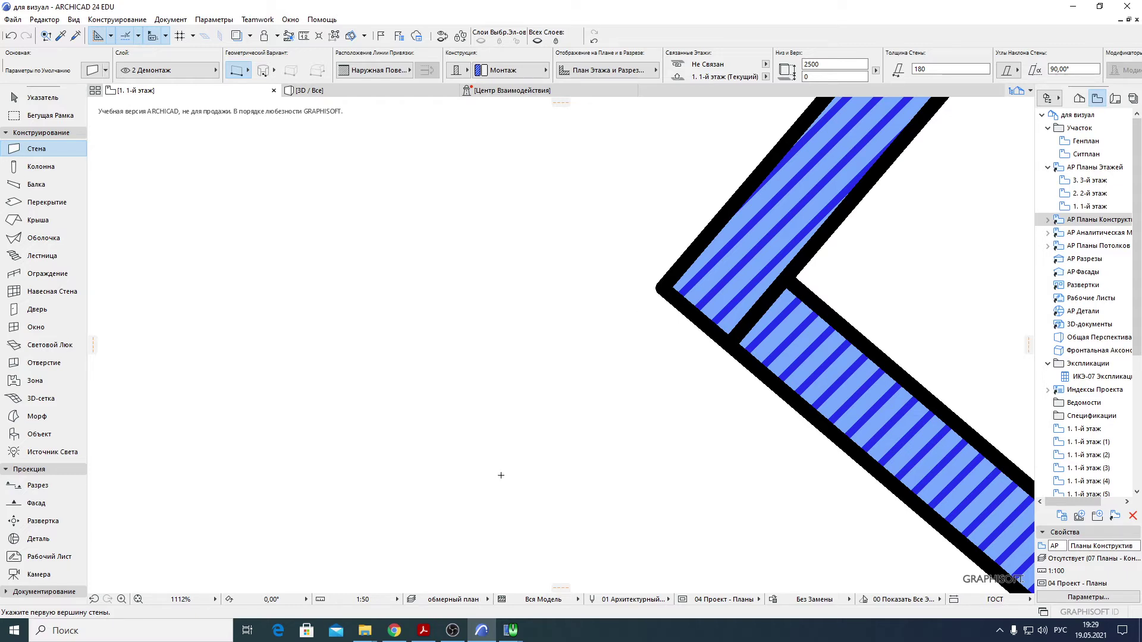
- Review the pen sets from 00 Цвет концептуальный to 03 Архитектурный М > 50 and inspect the thickness of pen 54, discarding any changes
{"action": "left_click", "coordinate": [624, 600]}
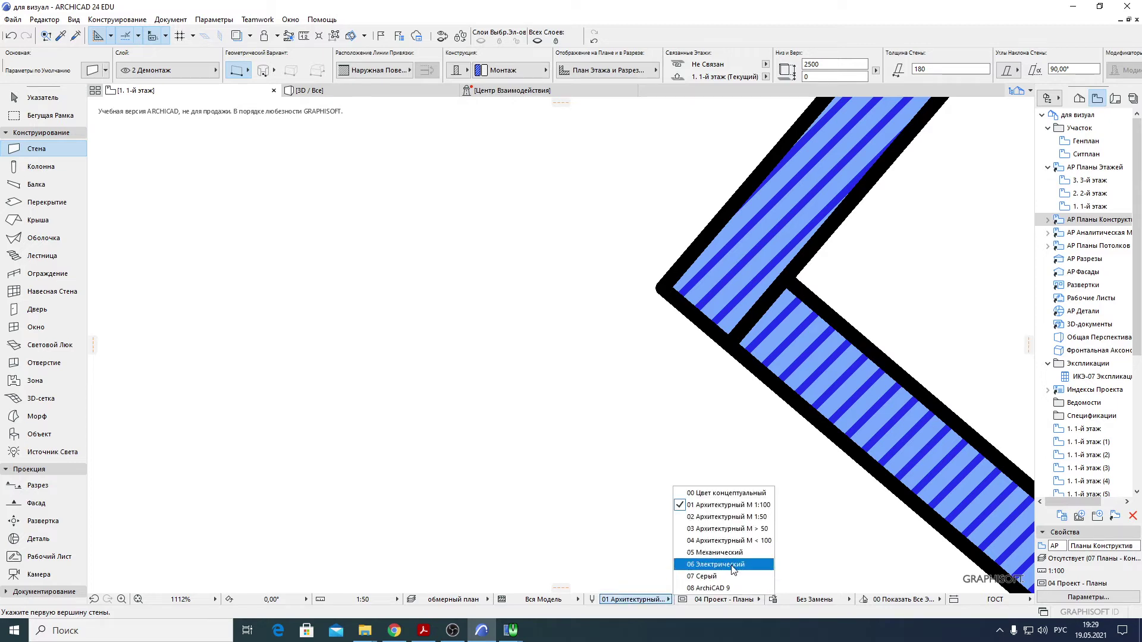
{"action": "left_click", "coordinate": [592, 600]}
{"action": "left_click", "coordinate": [592, 601]}
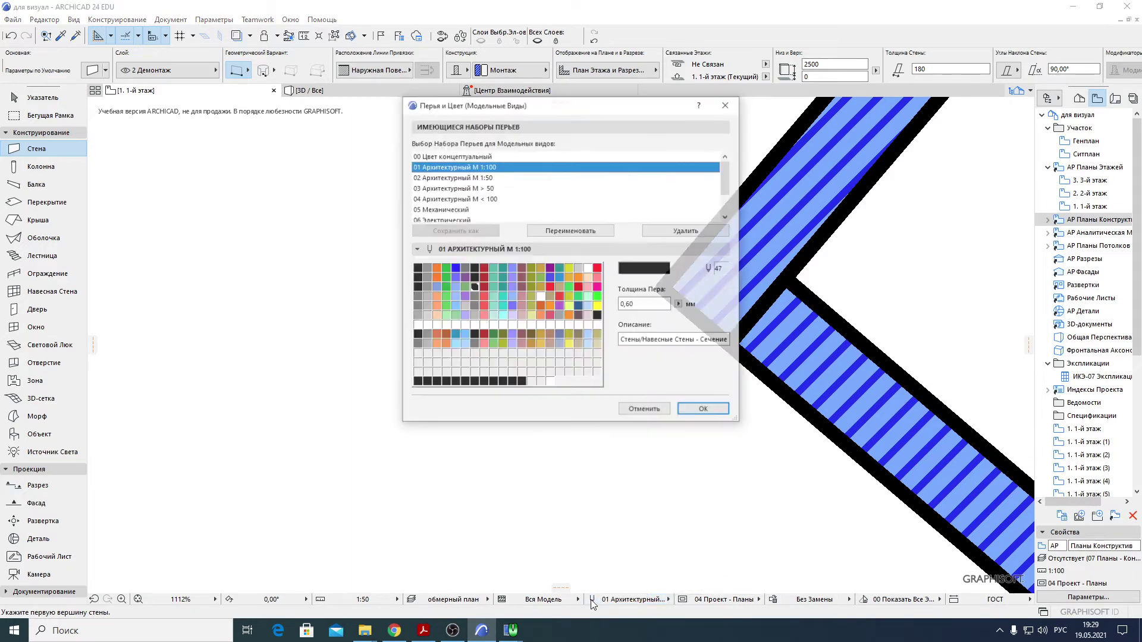
{"action": "left_click", "coordinate": [465, 156]}
{"action": "left_click", "coordinate": [467, 168]}
{"action": "left_click", "coordinate": [467, 178]}
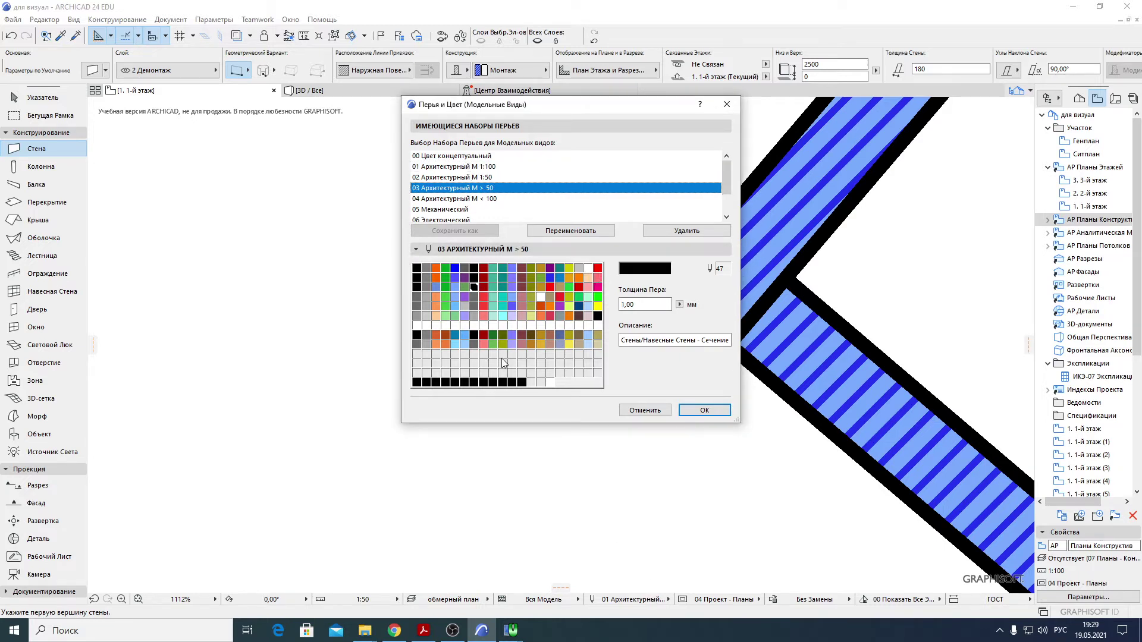
{"action": "left_click", "coordinate": [541, 285]}
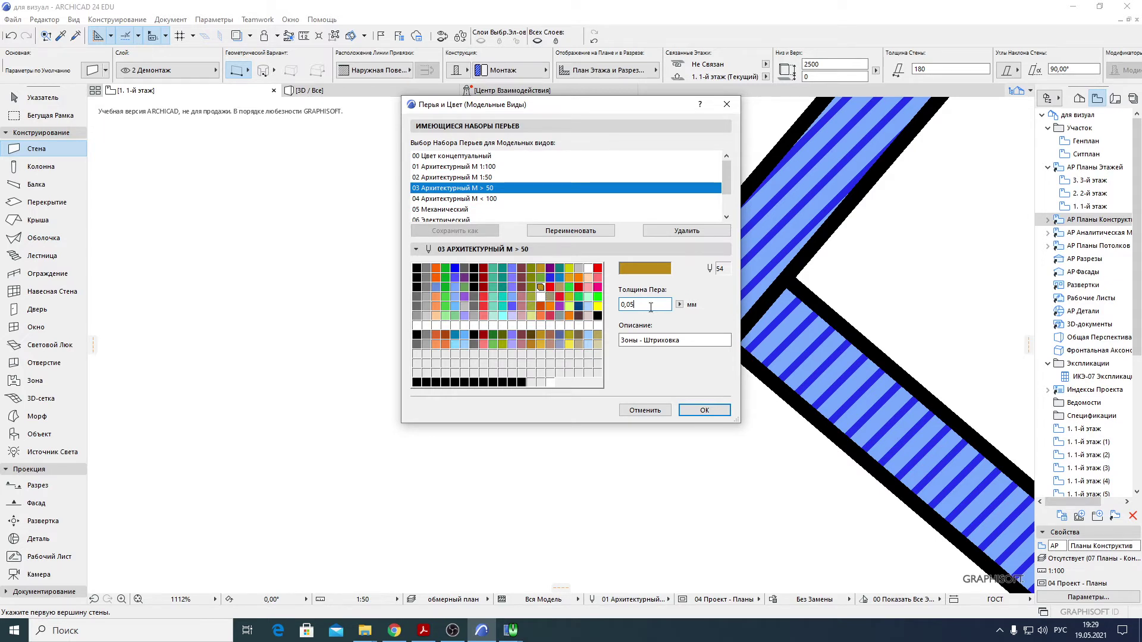
{"action": "left_click", "coordinate": [648, 410]}
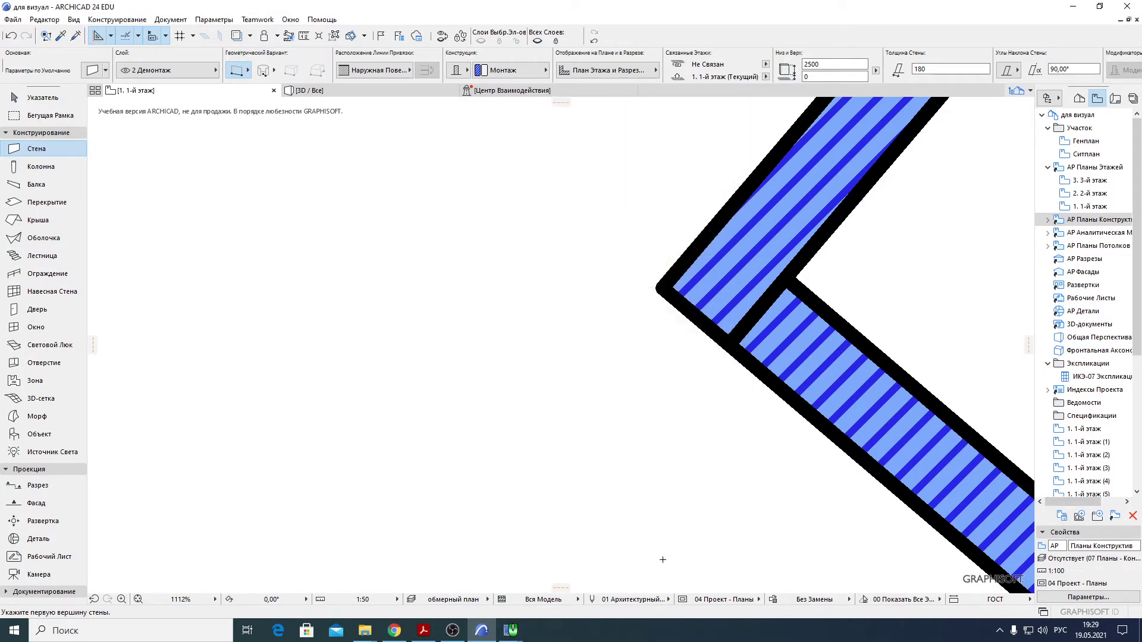
- Try the model view combination 01 Местность on the floor plan
{"action": "left_click", "coordinate": [723, 600]}
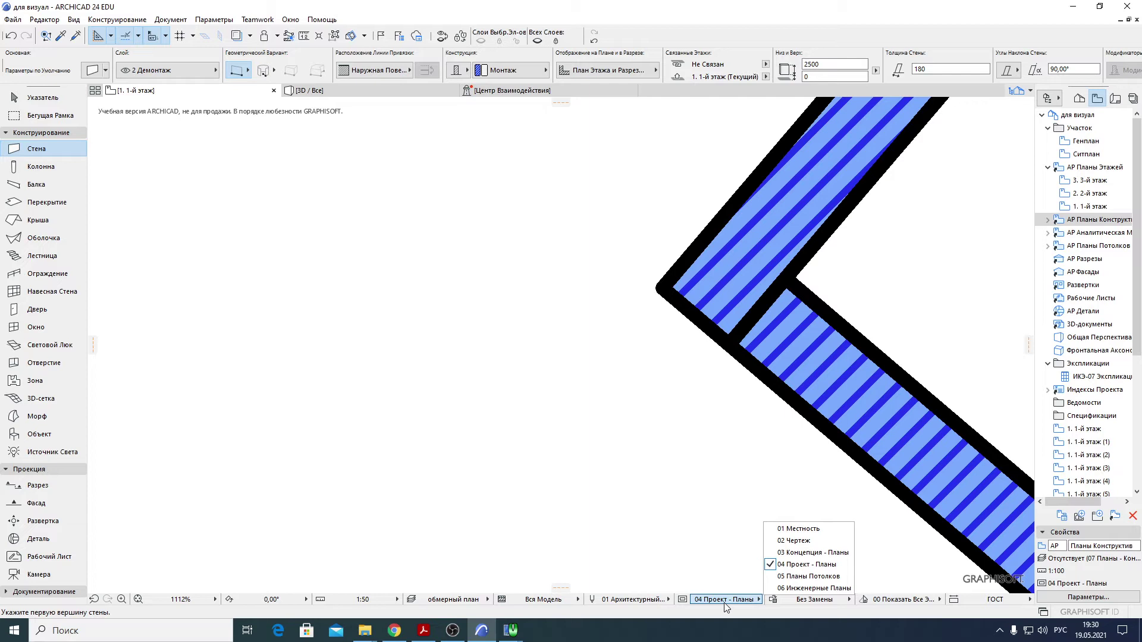
{"action": "scroll", "coordinate": [691, 347], "scroll_direction": "down", "scroll_amount": 4}
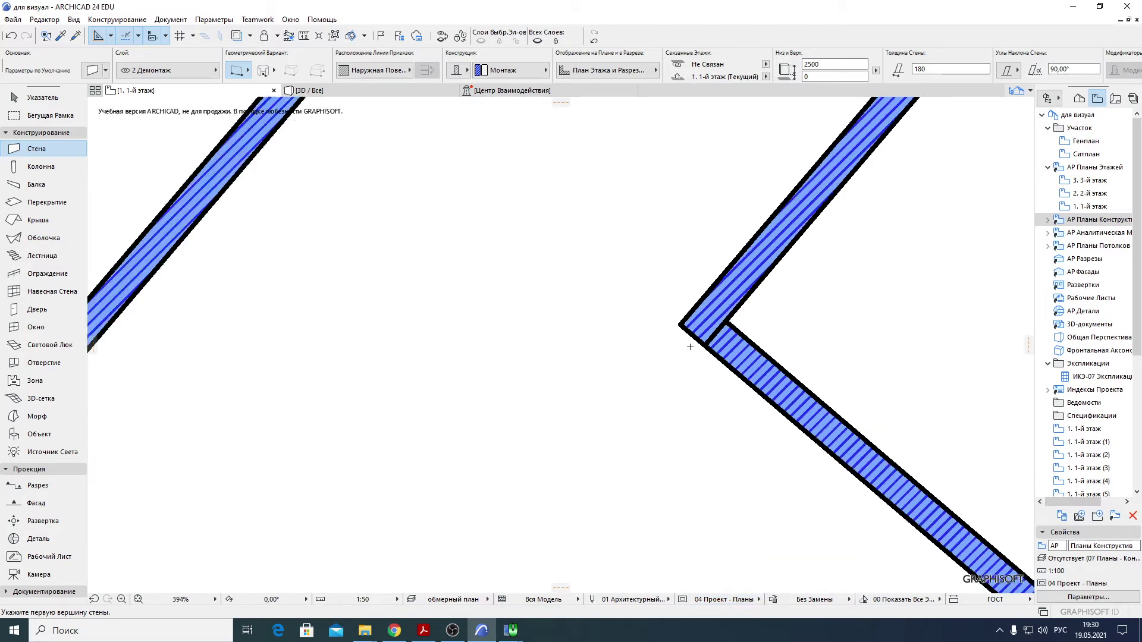
{"action": "scroll", "coordinate": [690, 347], "scroll_direction": "down", "scroll_amount": 6}
{"action": "scroll", "coordinate": [648, 473], "scroll_direction": "up", "scroll_amount": 5}
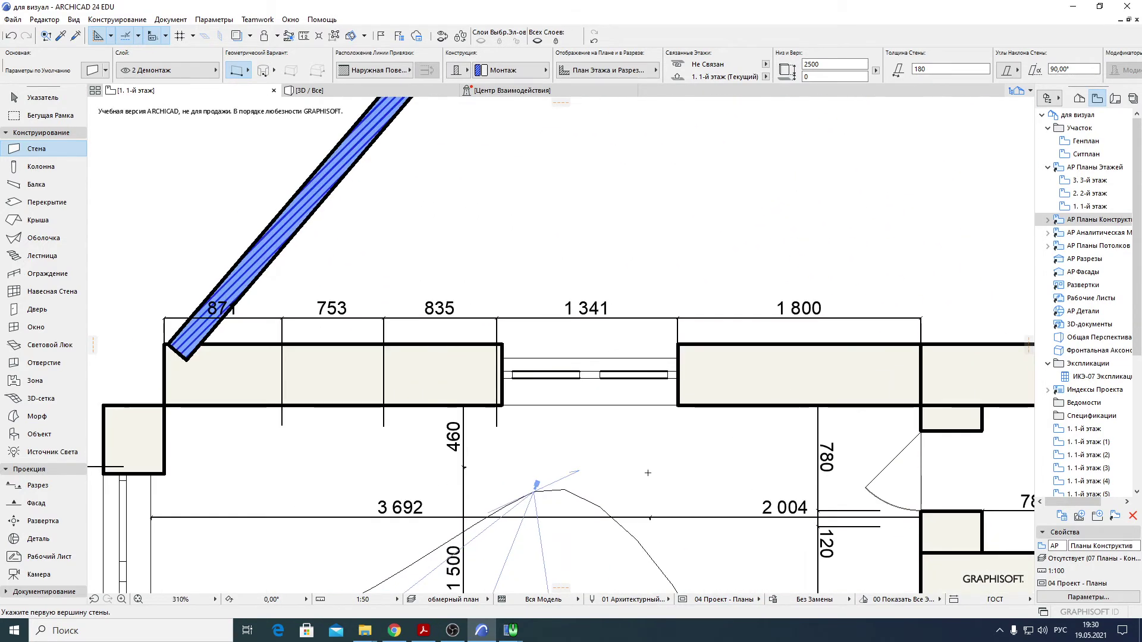
{"action": "left_click", "coordinate": [742, 600]}
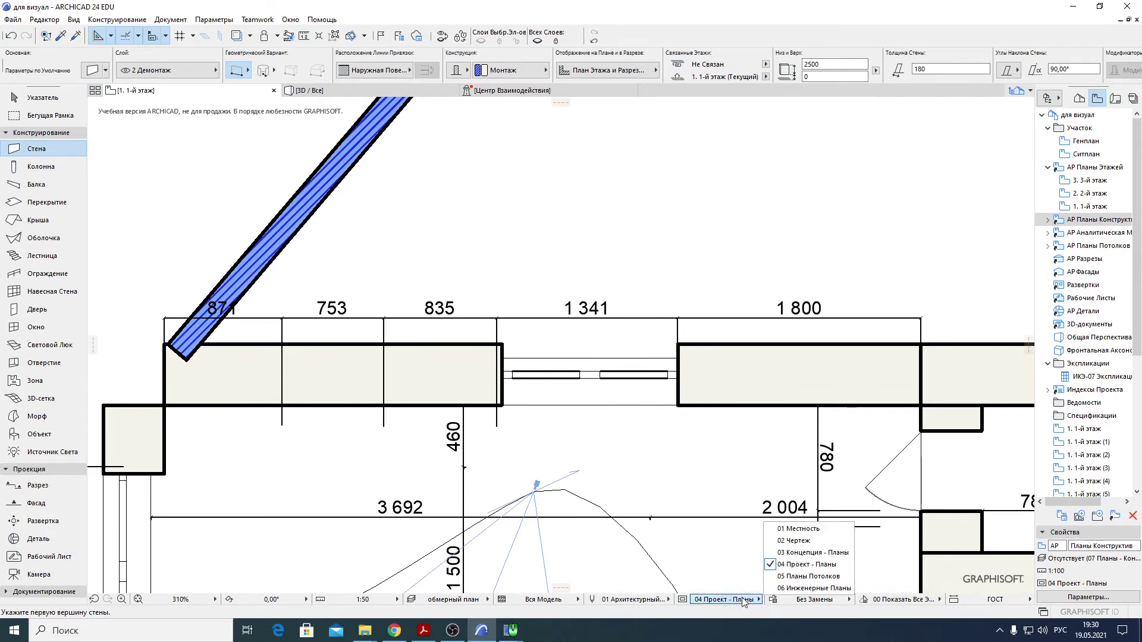
{"action": "left_click", "coordinate": [802, 528]}
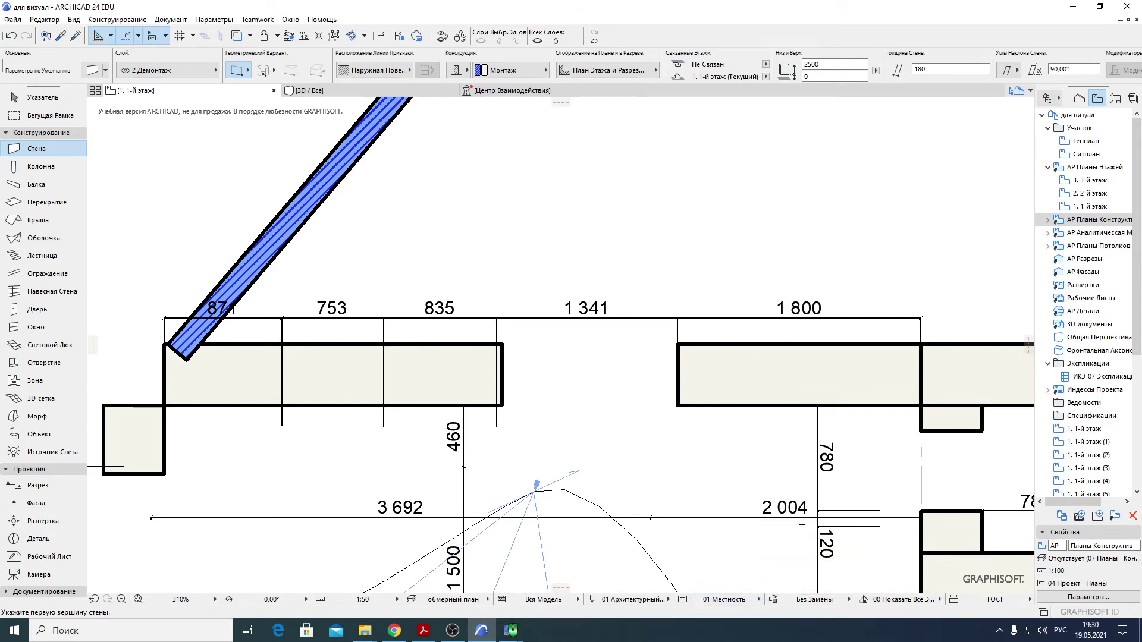
- Examine how windows and doors are represented across the apartment plan under the 01 Местность combination
{"action": "scroll", "coordinate": [620, 365], "scroll_direction": "down", "scroll_amount": 4}
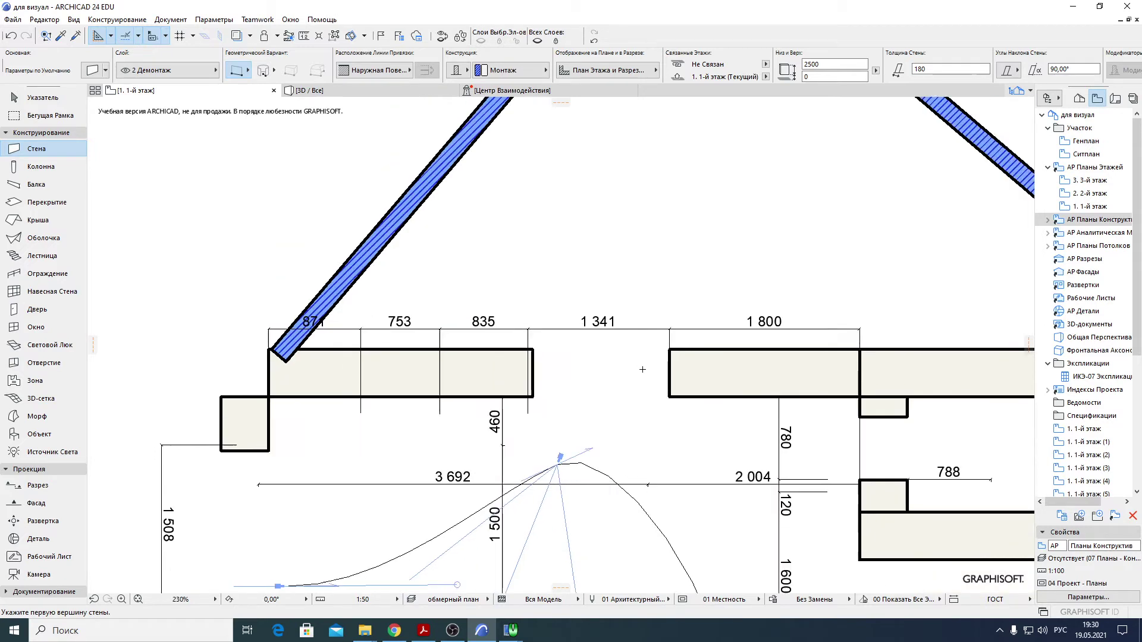
{"action": "scroll", "coordinate": [644, 370], "scroll_direction": "down", "scroll_amount": 2}
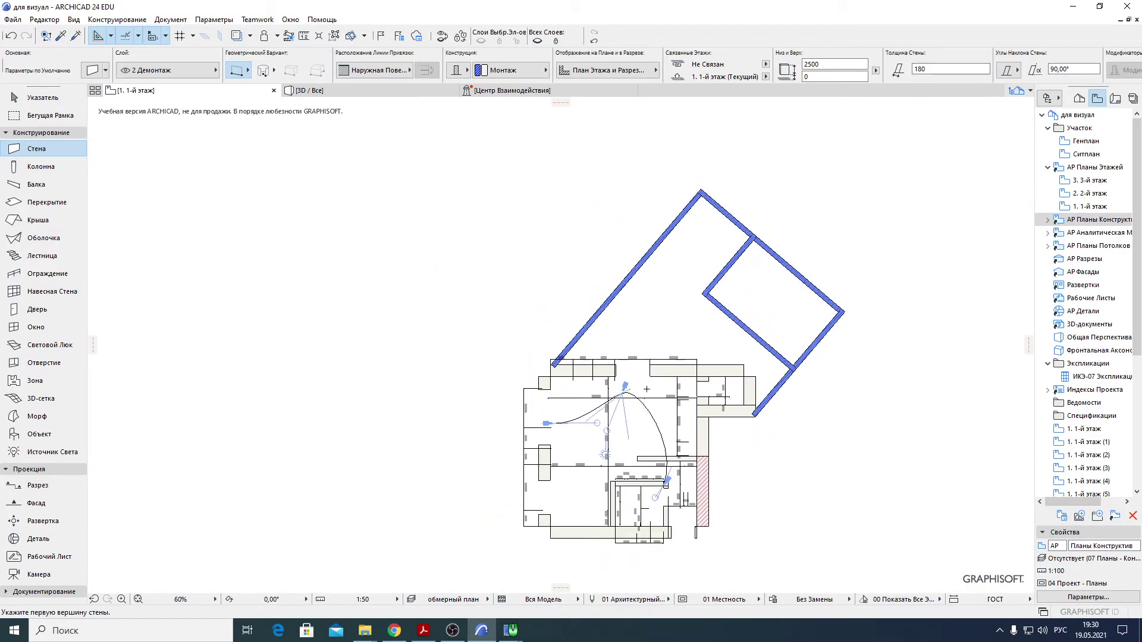
{"action": "scroll", "coordinate": [633, 448], "scroll_direction": "up", "scroll_amount": 3}
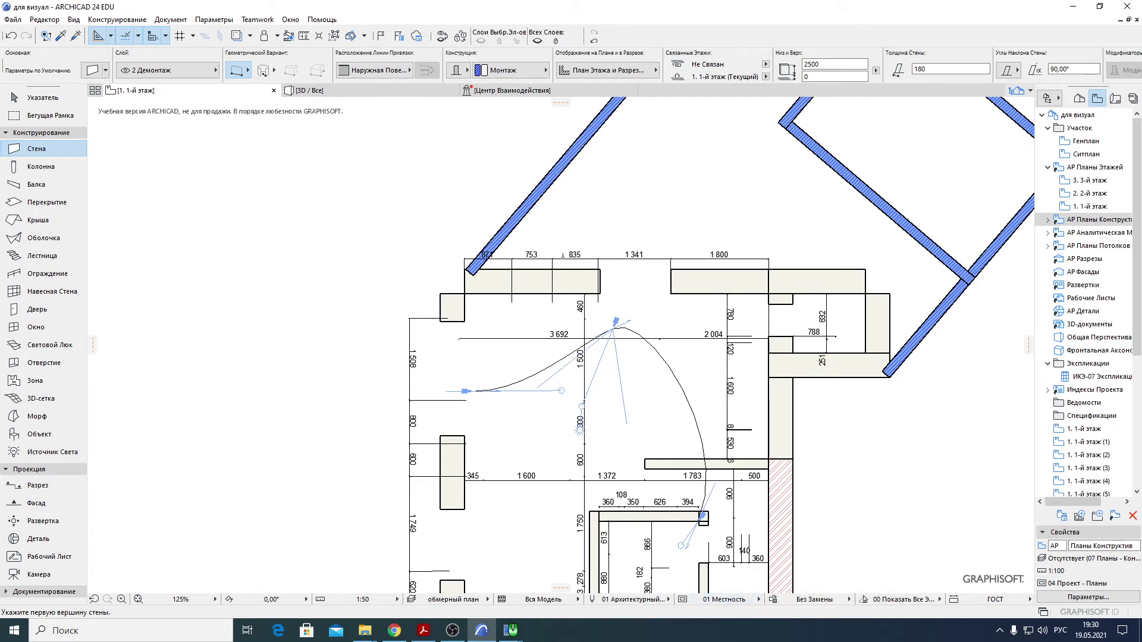
{"action": "scroll", "coordinate": [563, 257], "scroll_direction": "down", "scroll_amount": 1}
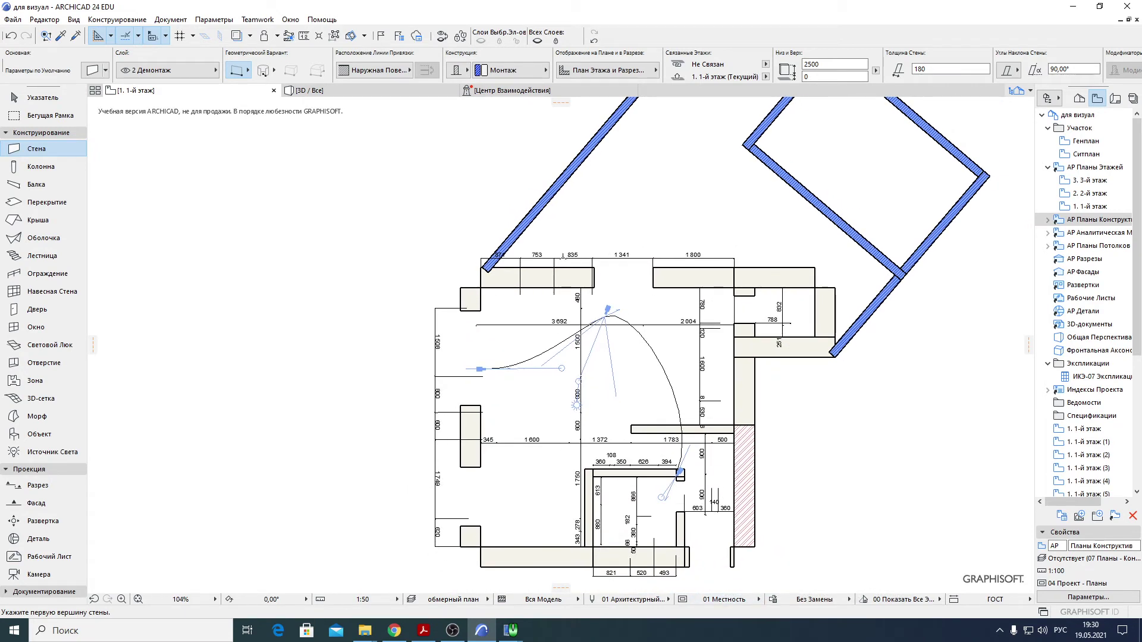
{"action": "scroll", "coordinate": [576, 257], "scroll_direction": "down", "scroll_amount": 5}
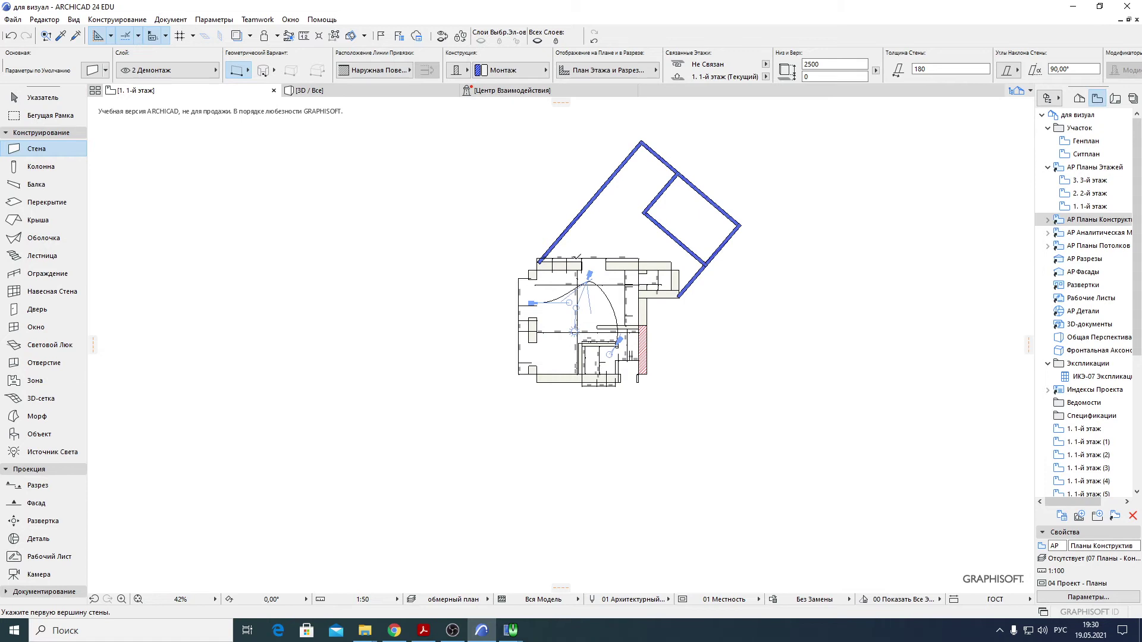
{"action": "scroll", "coordinate": [574, 258], "scroll_direction": "down", "scroll_amount": 2}
{"action": "scroll", "coordinate": [570, 258], "scroll_direction": "up", "scroll_amount": 2}
{"action": "scroll", "coordinate": [570, 258], "scroll_direction": "up", "scroll_amount": 7}
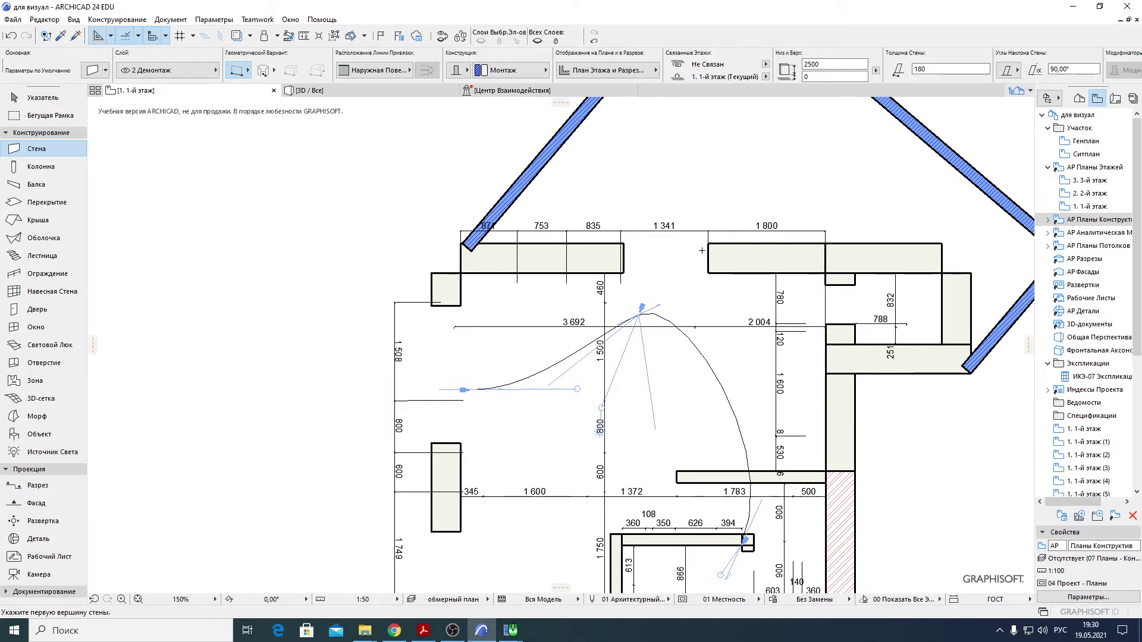
{"action": "scroll", "coordinate": [703, 252], "scroll_direction": "down", "scroll_amount": 2}
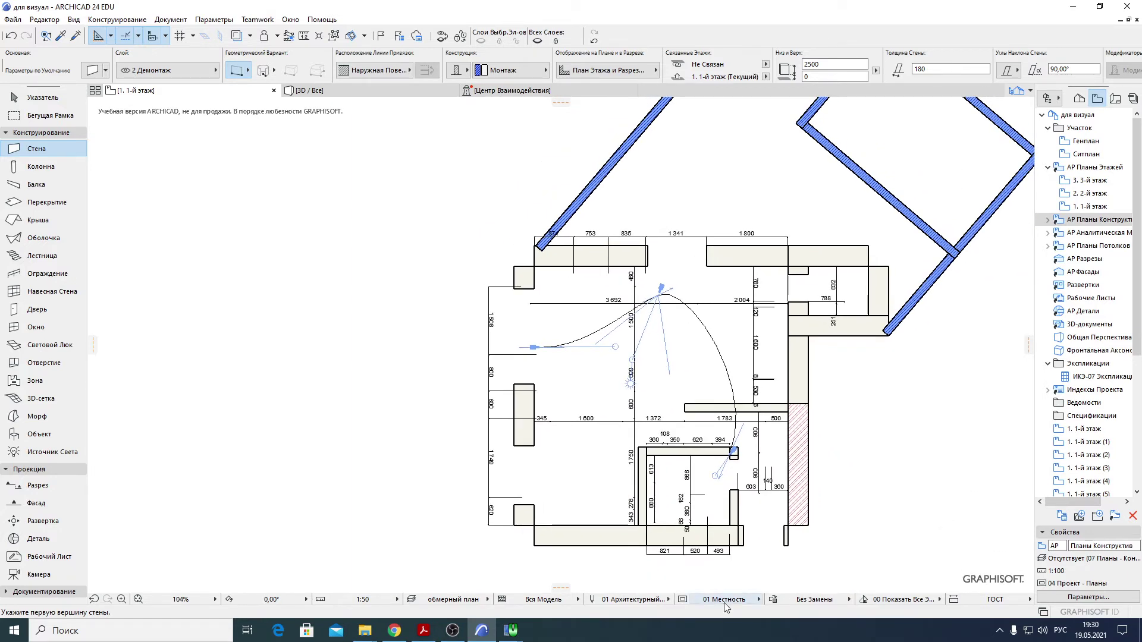
- Look through the available model view combinations and restore 04 Проект - Планы on the floor plan
{"action": "left_click", "coordinate": [729, 599]}
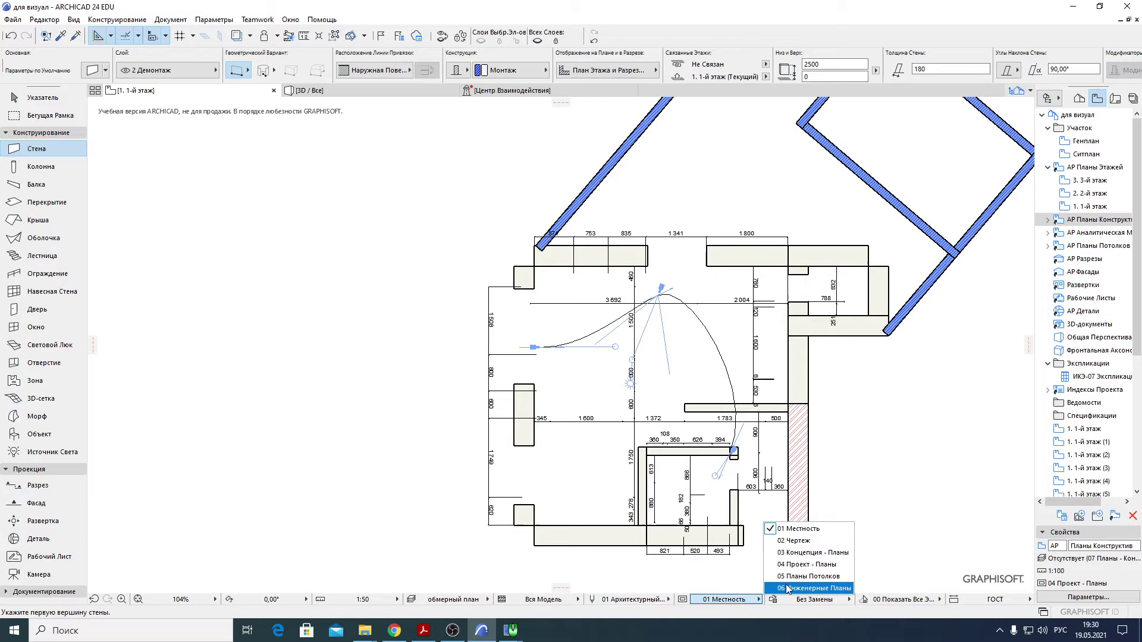
{"action": "left_click", "coordinate": [683, 603]}
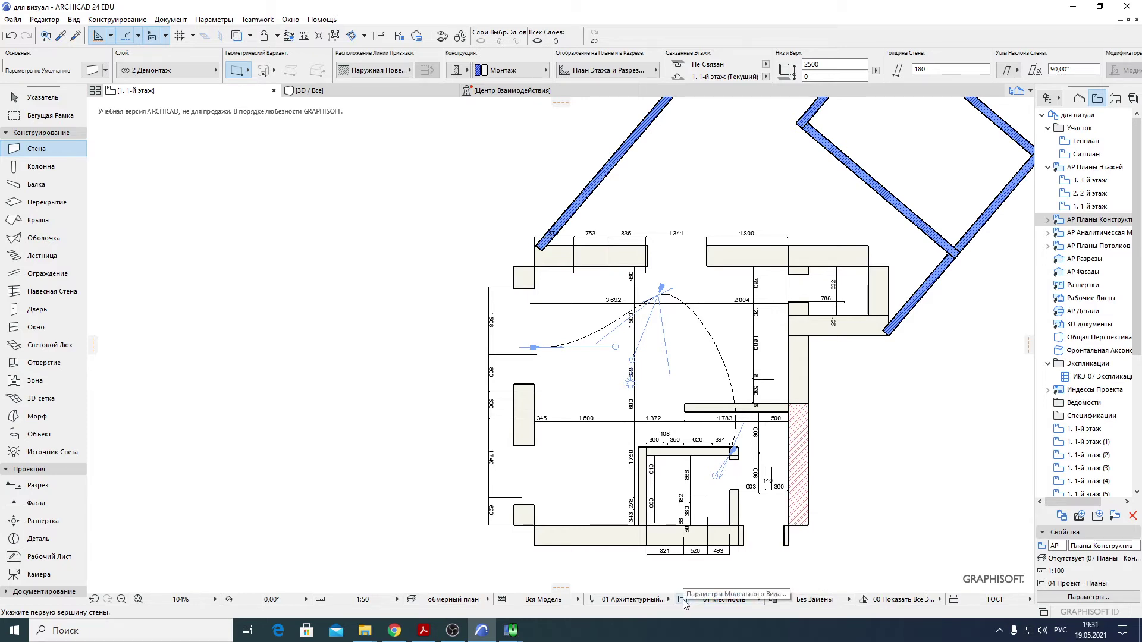
{"action": "left_click", "coordinate": [727, 601]}
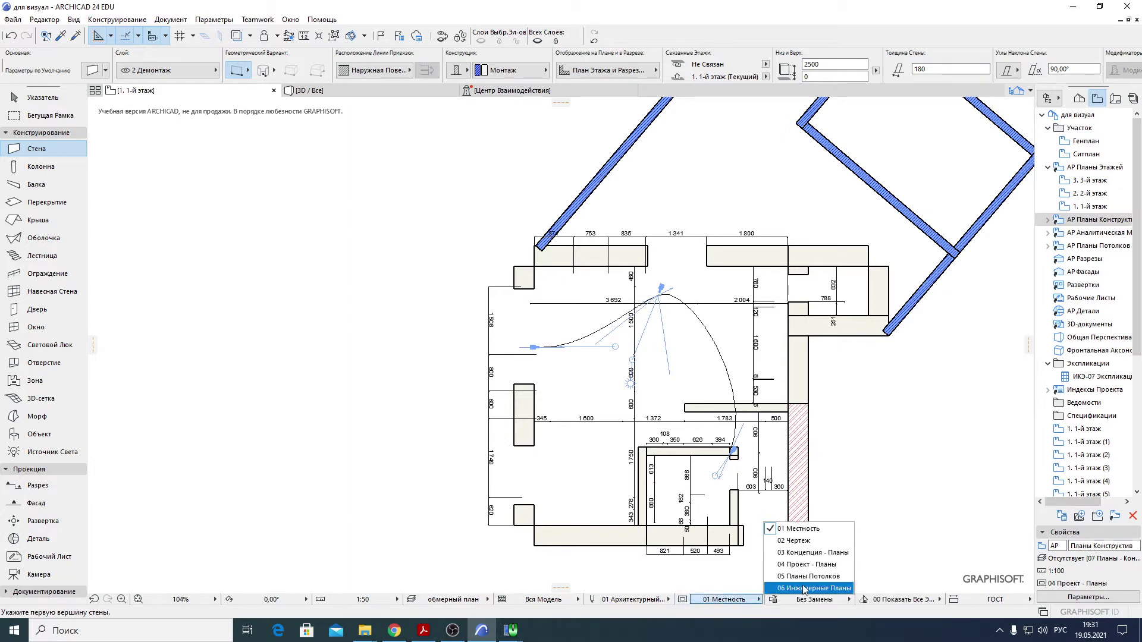
{"action": "left_click", "coordinate": [845, 565]}
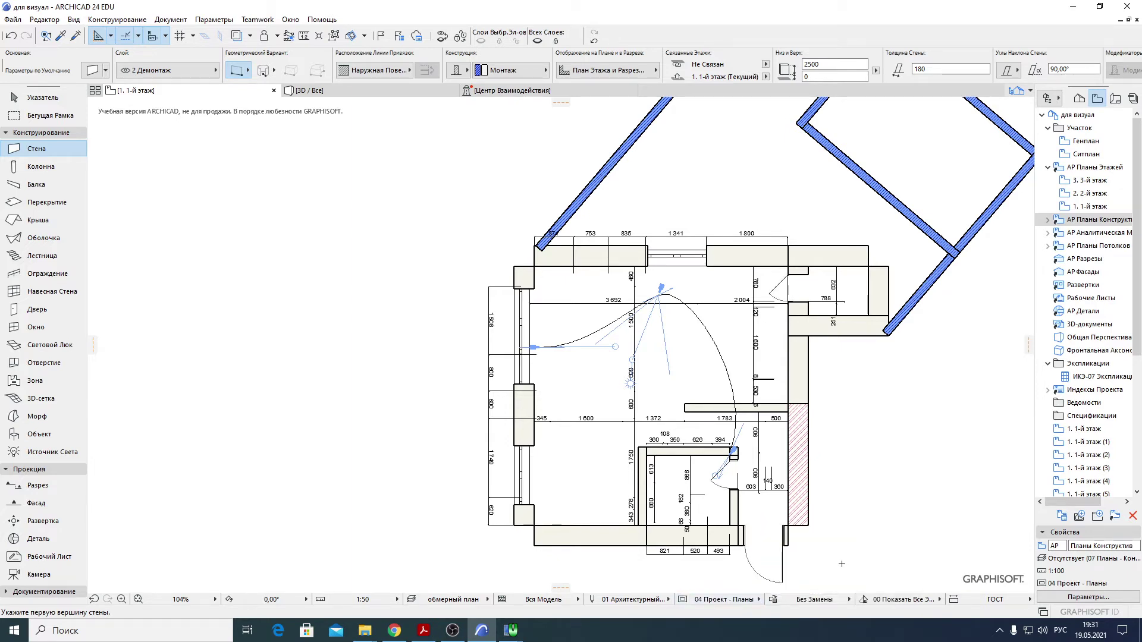
{"action": "scroll", "coordinate": [796, 271], "scroll_direction": "up", "scroll_amount": 5}
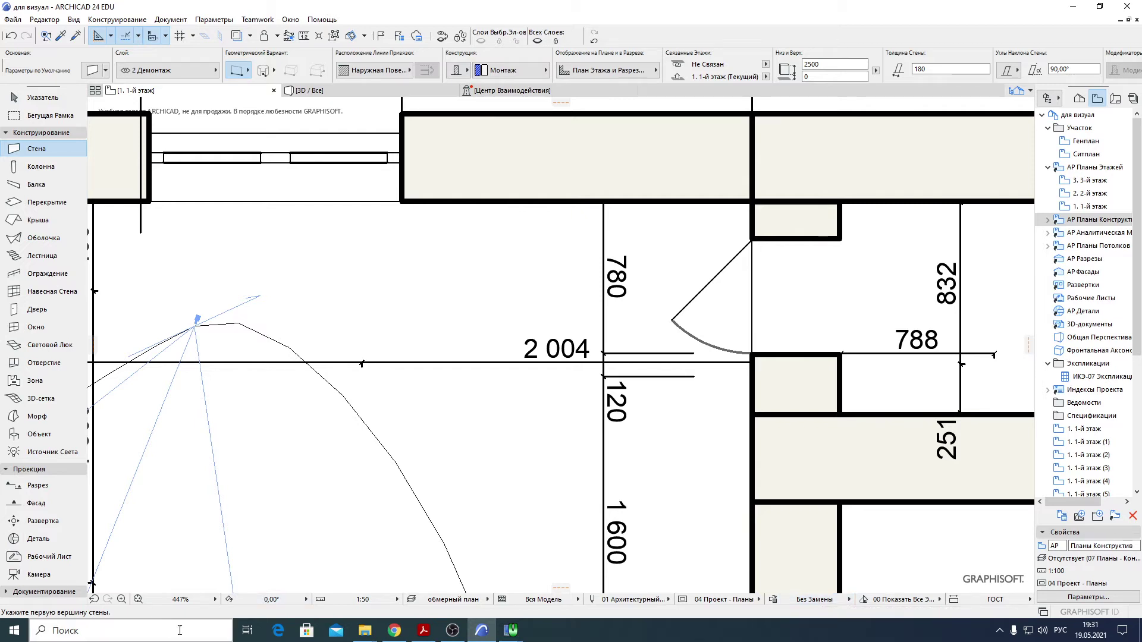
{"action": "left_click", "coordinate": [453, 632]}
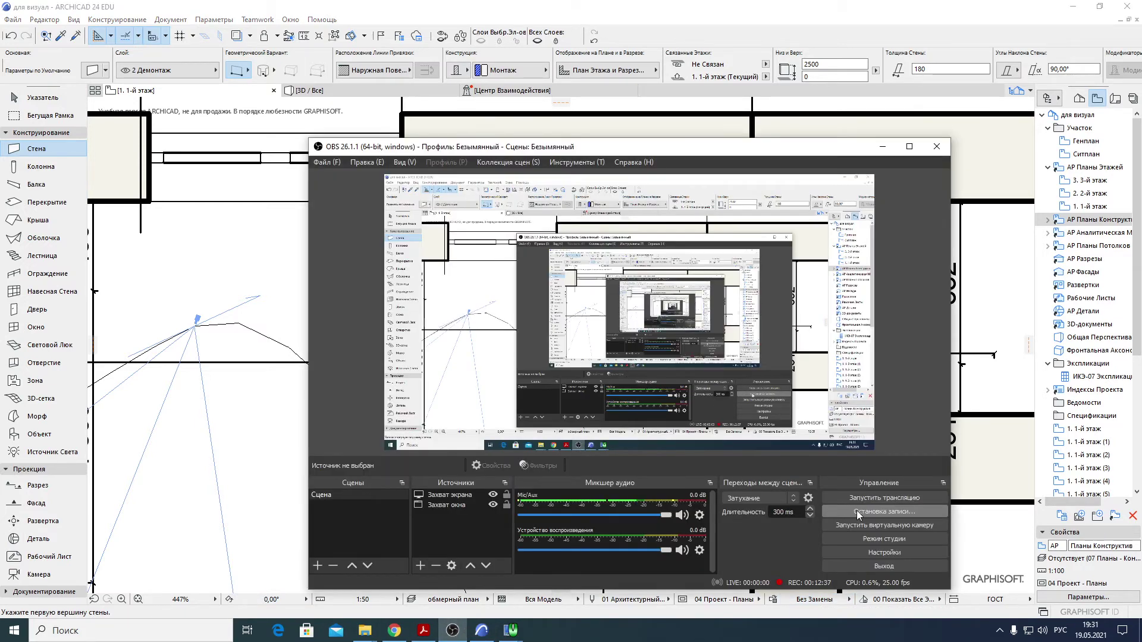
{"action": "left_click", "coordinate": [857, 510]}
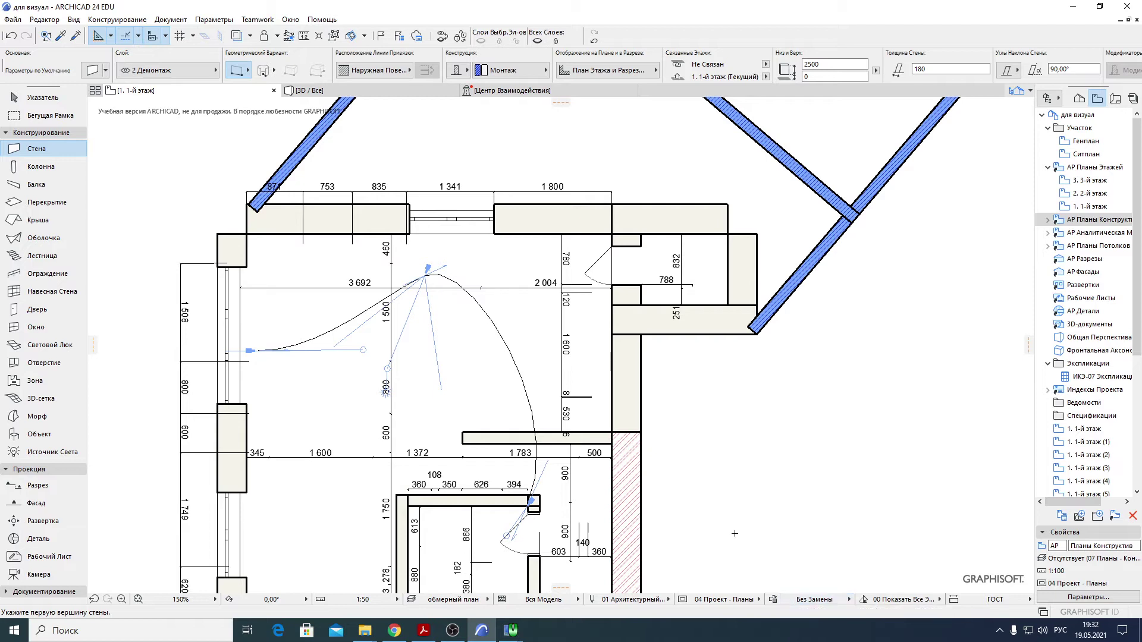
{"action": "middle_click_drag", "start_coordinate": [712, 409], "coordinate": [777, 500]}
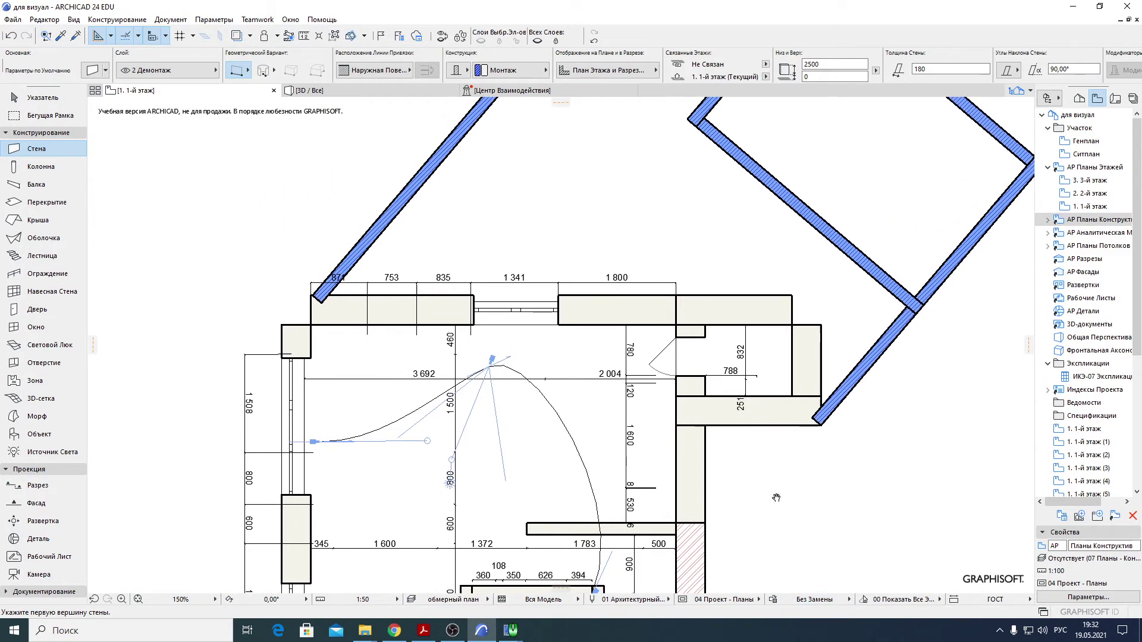
{"action": "scroll", "coordinate": [700, 425], "scroll_direction": "up", "scroll_amount": 5}
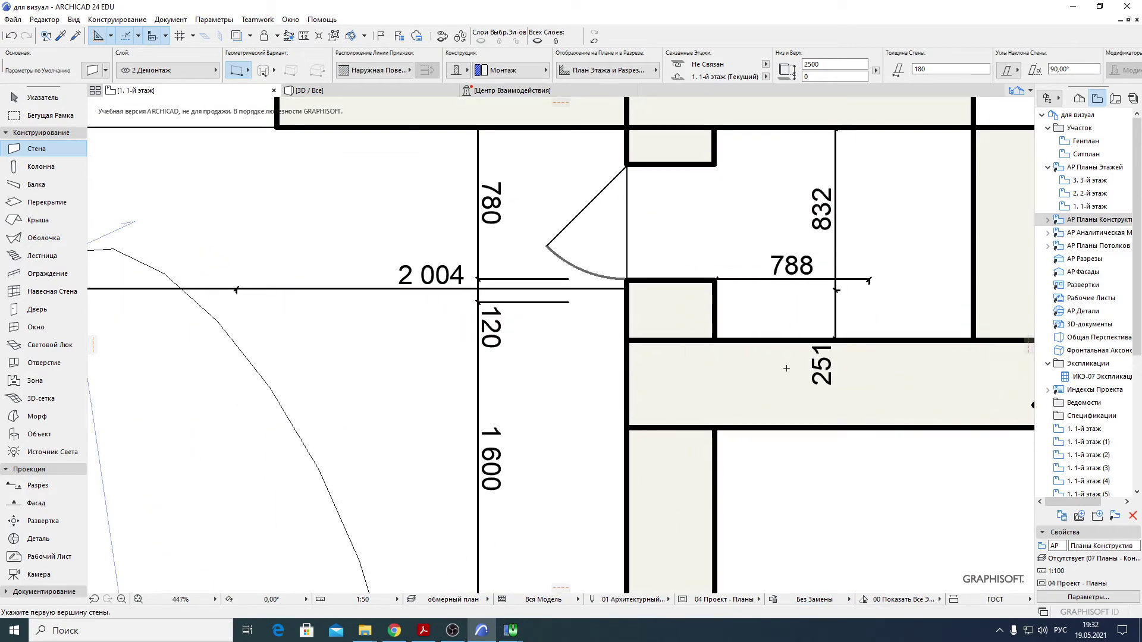
{"action": "scroll", "coordinate": [787, 368], "scroll_direction": "down", "scroll_amount": 5}
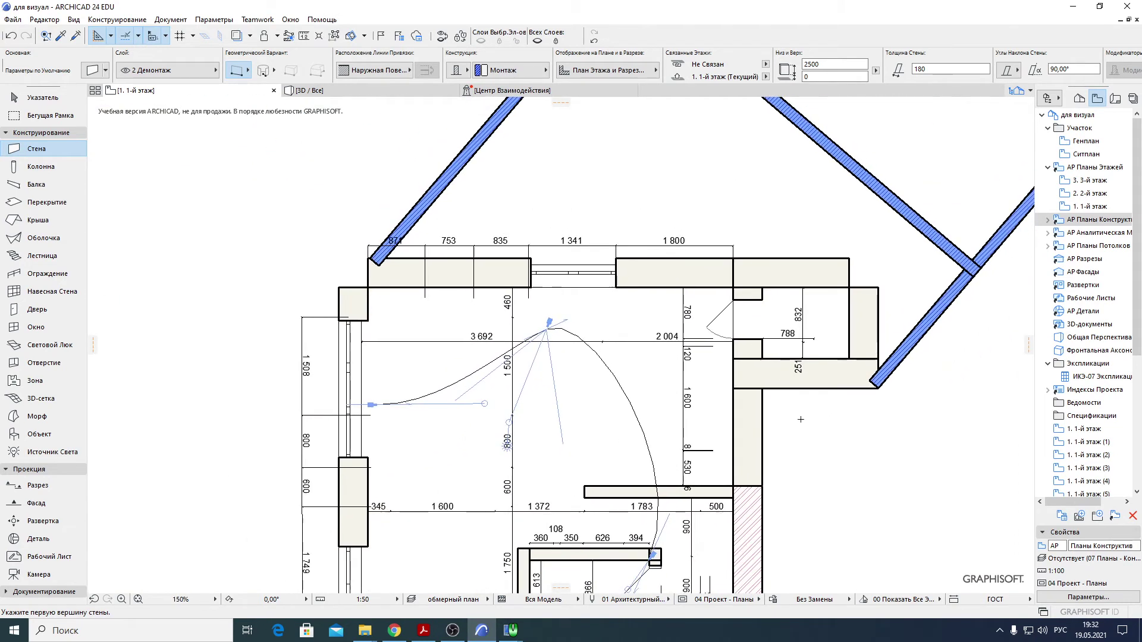
{"action": "middle_click_drag", "start_coordinate": [888, 483], "coordinate": [785, 491]}
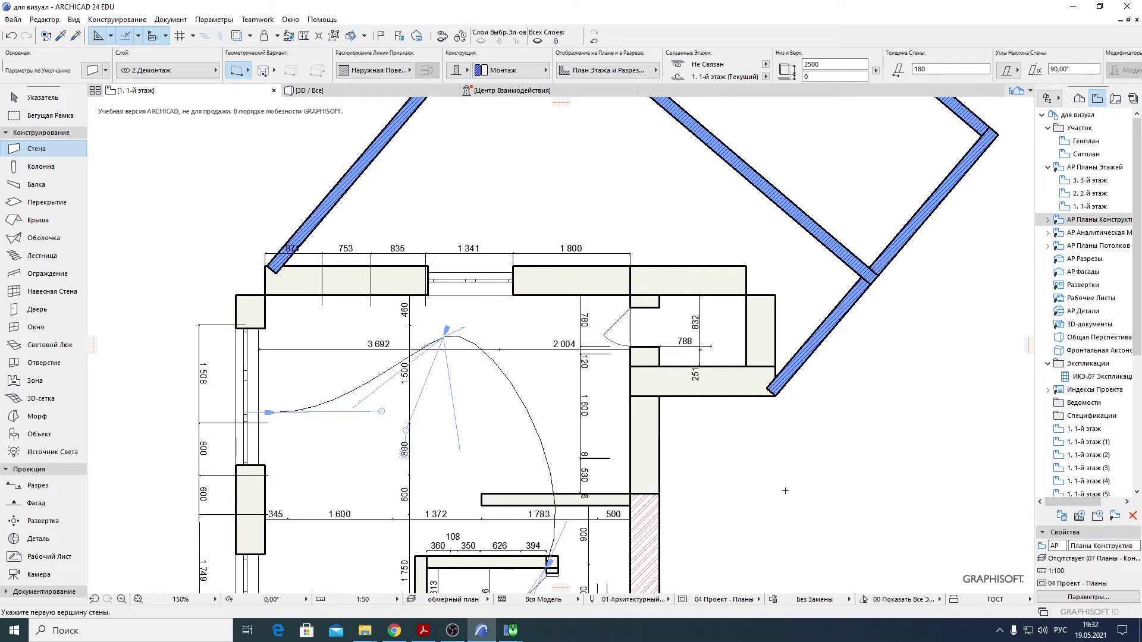
- Try the graphic override combinations Инженерный План, Конструктивный План and План по Категориям Зон on the floor plan
{"action": "left_click", "coordinate": [803, 601]}
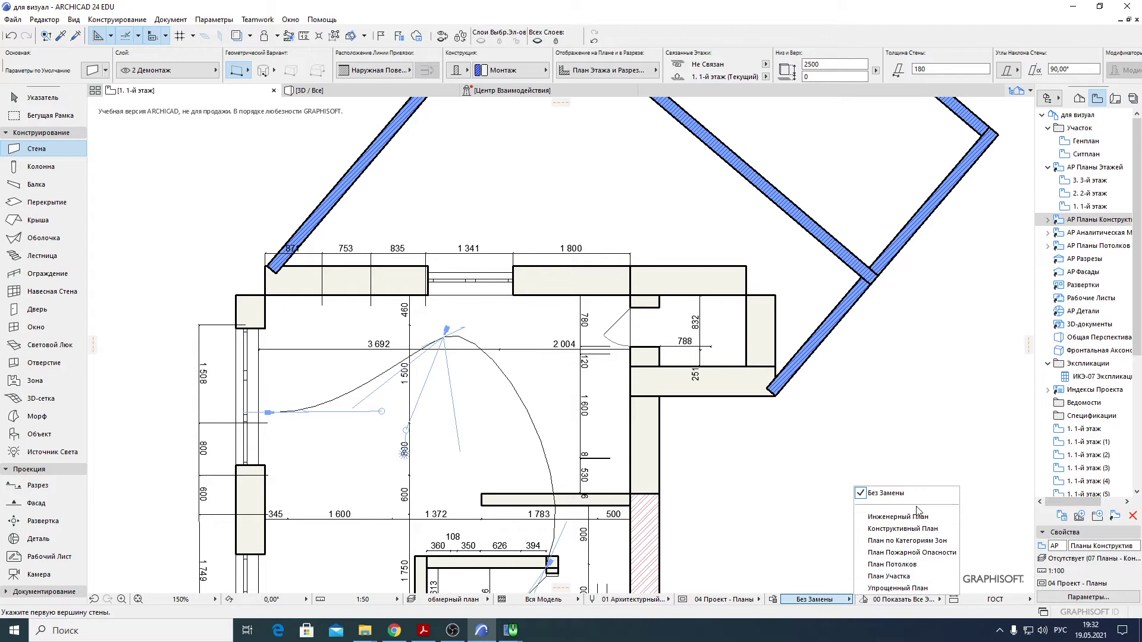
{"action": "left_click", "coordinate": [882, 517]}
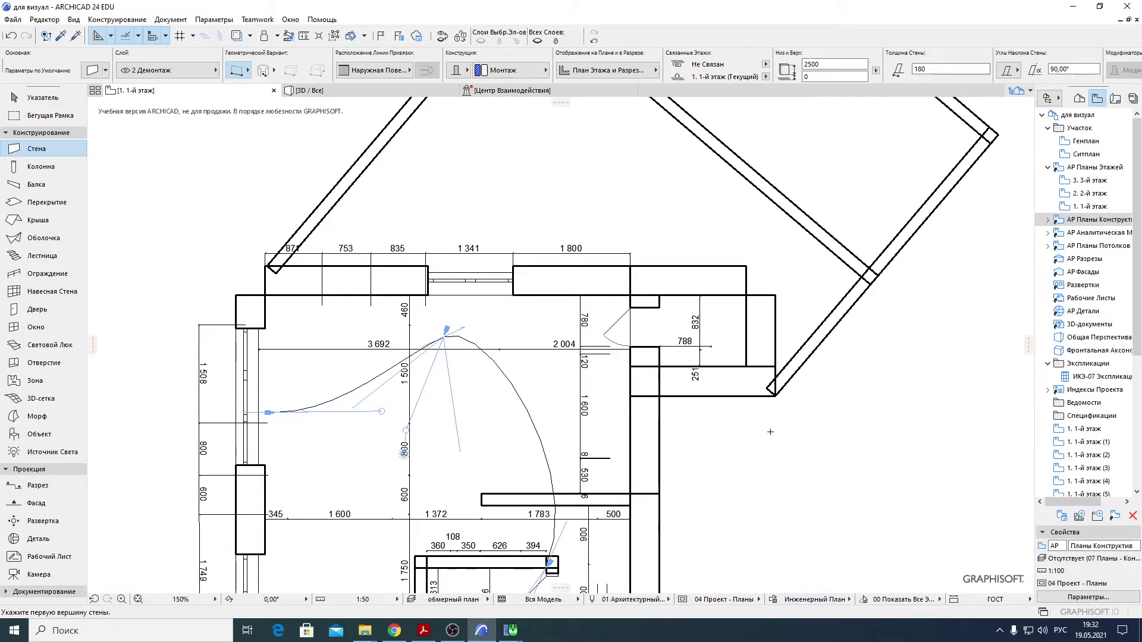
{"action": "left_click", "coordinate": [812, 599]}
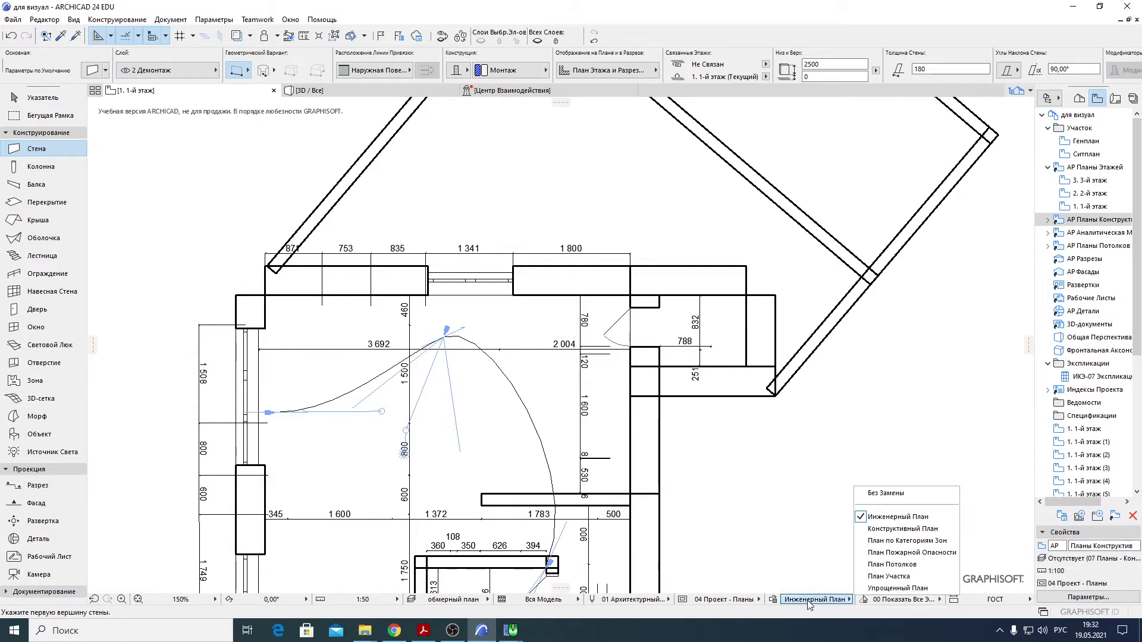
{"action": "left_click", "coordinate": [877, 529]}
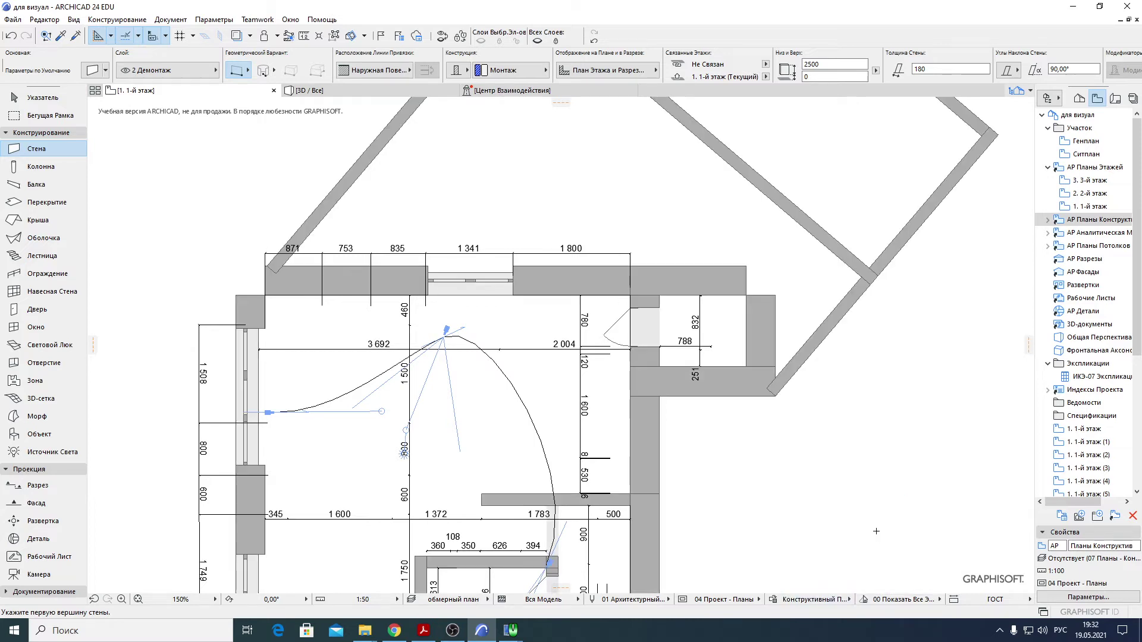
{"action": "left_click", "coordinate": [814, 600]}
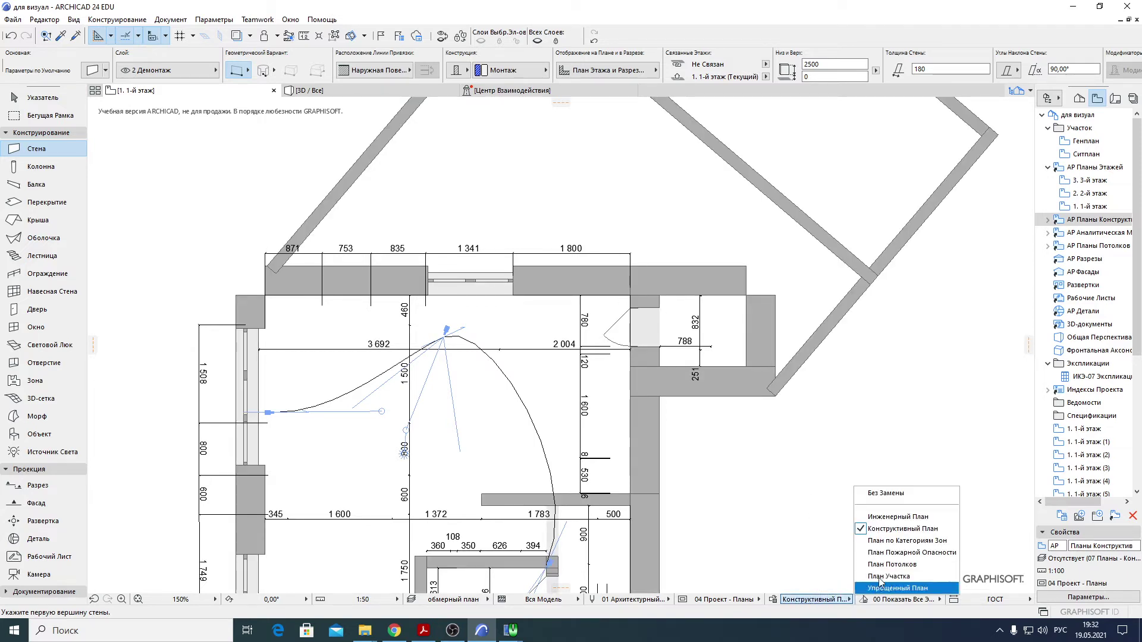
{"action": "left_click", "coordinate": [877, 543]}
- Try the overrides План Пожарной Опасности, План Потолков, План Участка and Упрощенный План, and return the floor plan to Без Замены
{"action": "left_click", "coordinate": [818, 597]}
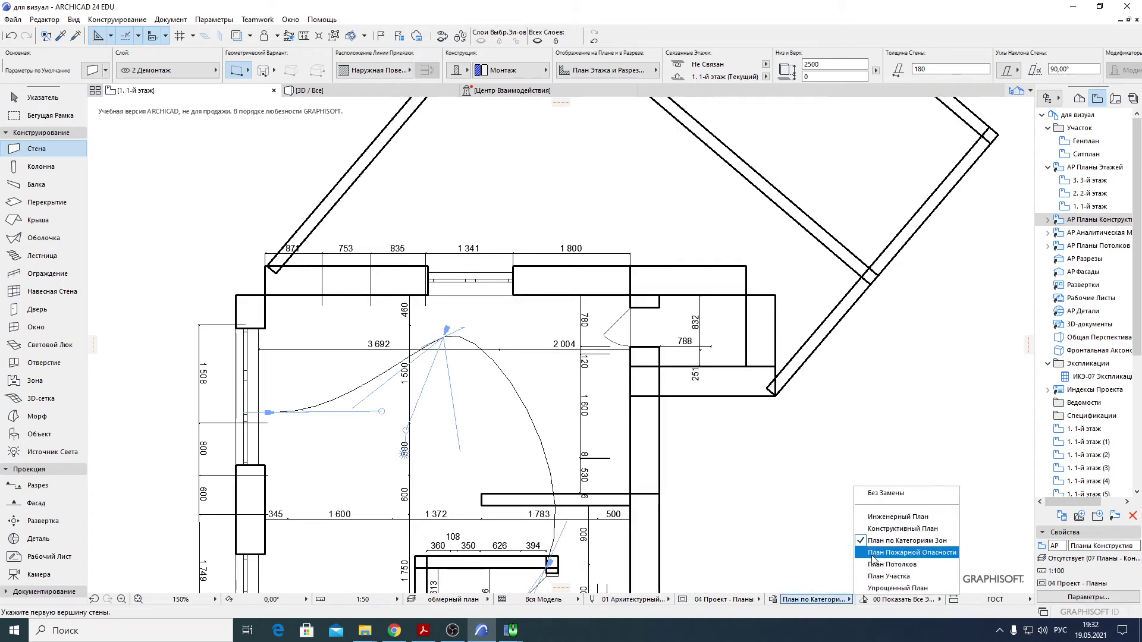
{"action": "left_click", "coordinate": [863, 551]}
{"action": "left_click", "coordinate": [815, 600]}
{"action": "left_click", "coordinate": [868, 559]}
{"action": "left_click", "coordinate": [815, 599]}
{"action": "left_click", "coordinate": [889, 576]}
{"action": "left_click", "coordinate": [830, 601]}
{"action": "left_click", "coordinate": [898, 588]}
{"action": "left_click", "coordinate": [815, 600]}
{"action": "left_click", "coordinate": [884, 495]}
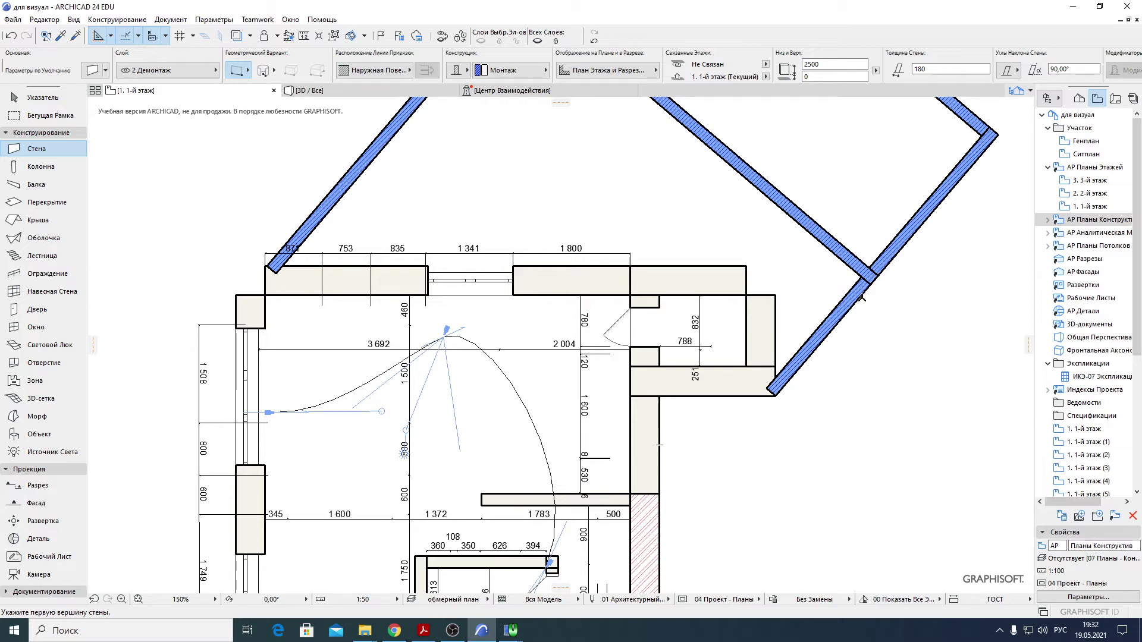
- Apply the План Потолков graphic override once more for comparison and restore Без Замены
{"action": "left_click", "coordinate": [815, 595]}
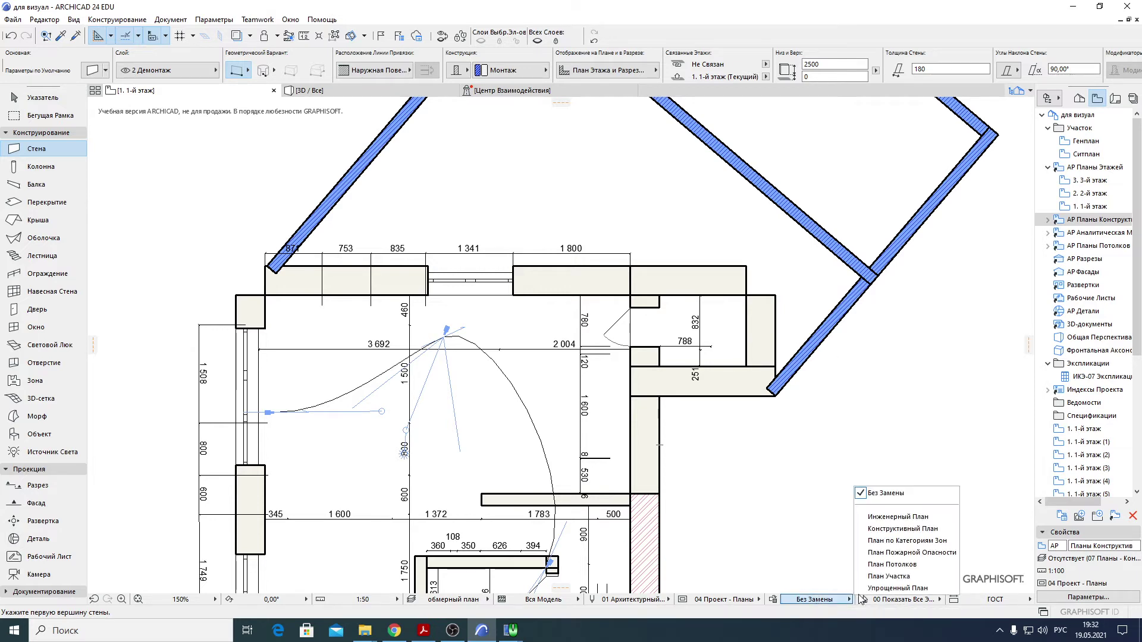
{"action": "left_click", "coordinate": [898, 564]}
{"action": "left_click", "coordinate": [832, 599]}
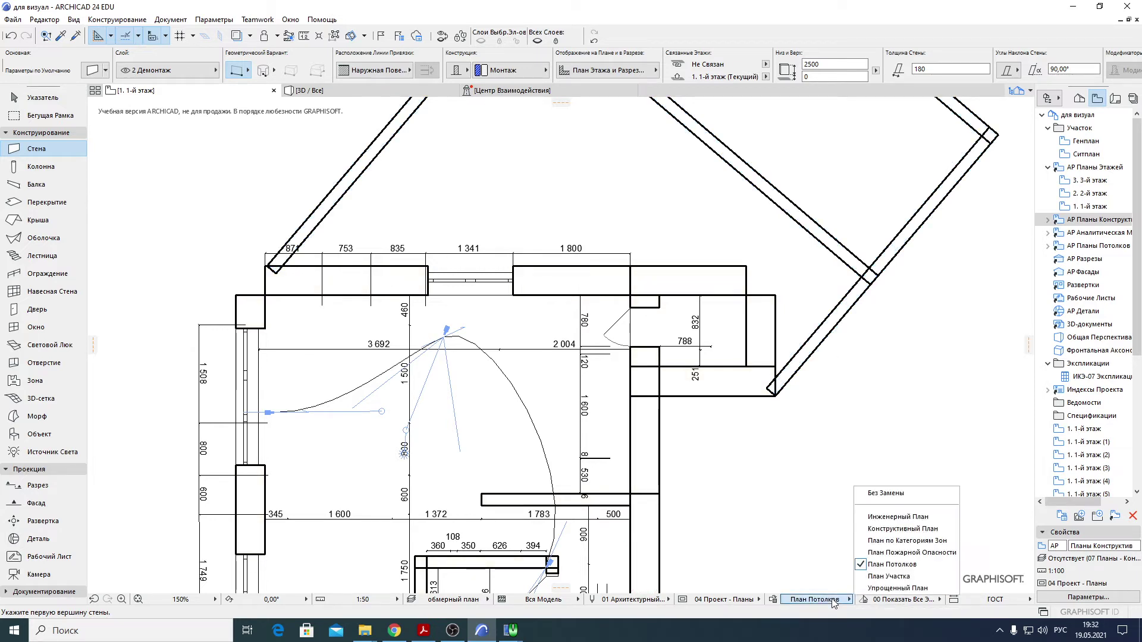
{"action": "left_click", "coordinate": [884, 495]}
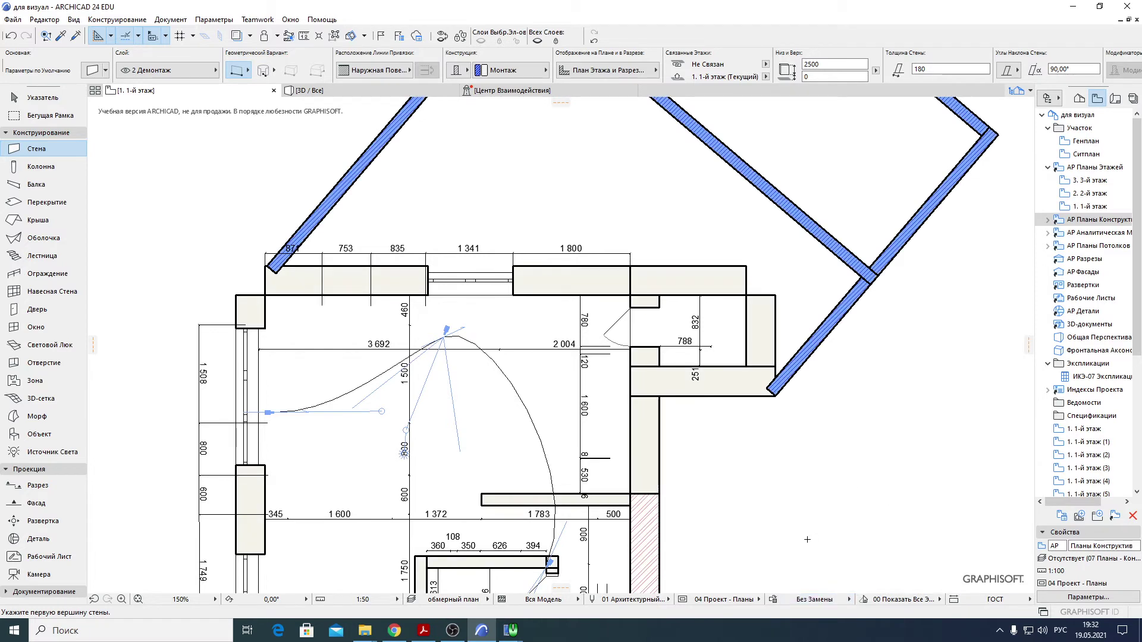
{"action": "left_click", "coordinate": [815, 599]}
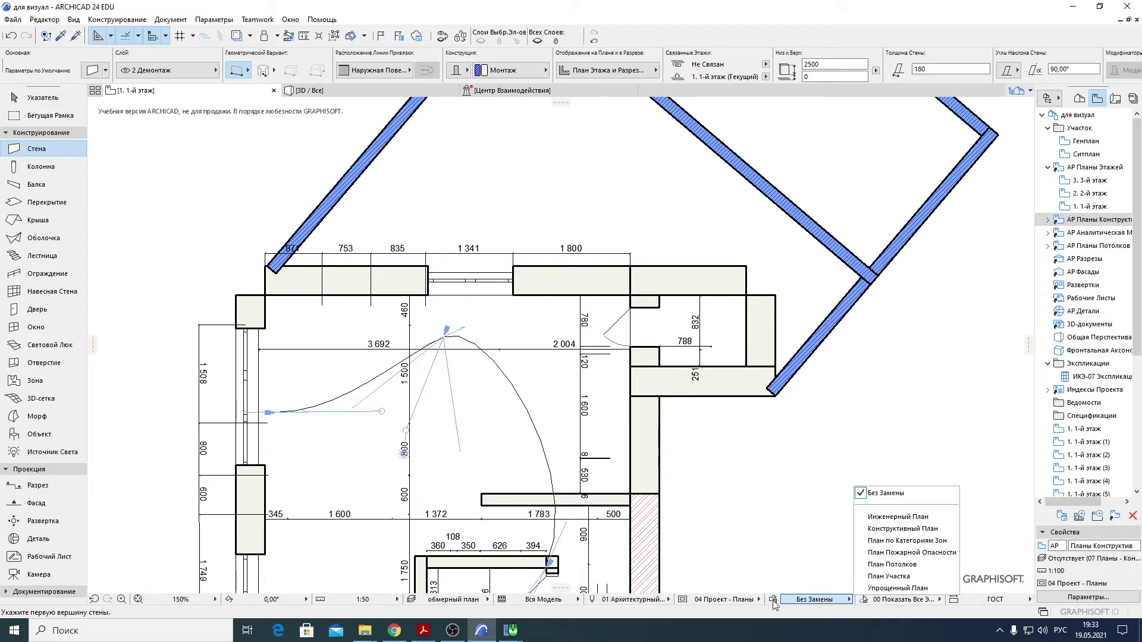
{"action": "left_click", "coordinate": [774, 605]}
{"action": "left_click", "coordinate": [812, 599]}
{"action": "left_click", "coordinate": [815, 599]}
{"action": "left_click", "coordinate": [774, 600]}
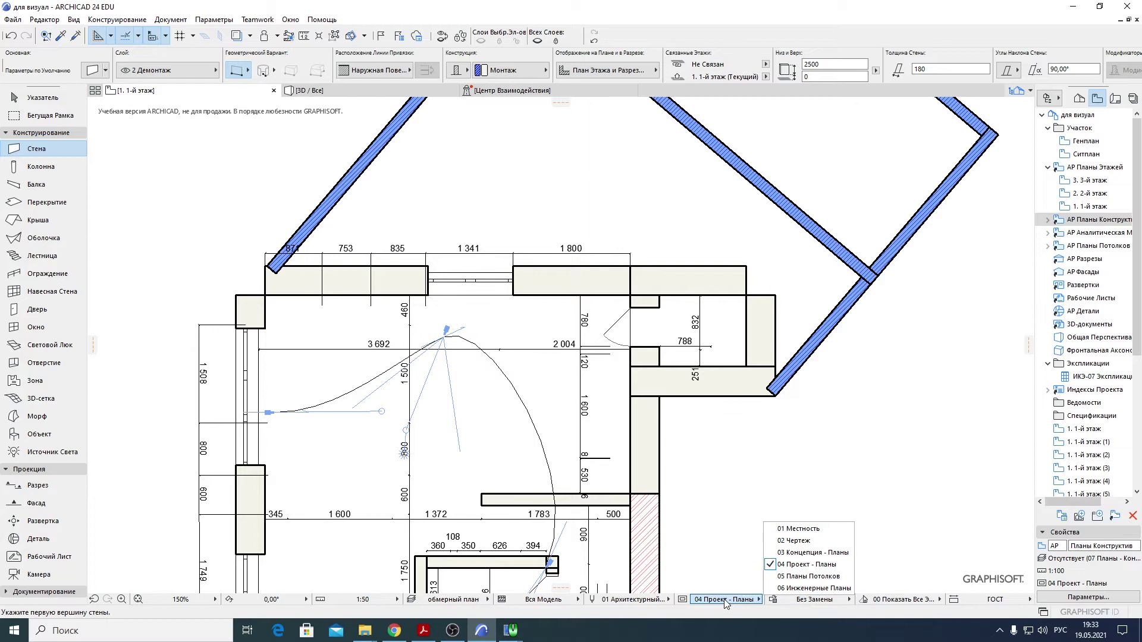
{"action": "left_click", "coordinate": [653, 604]}
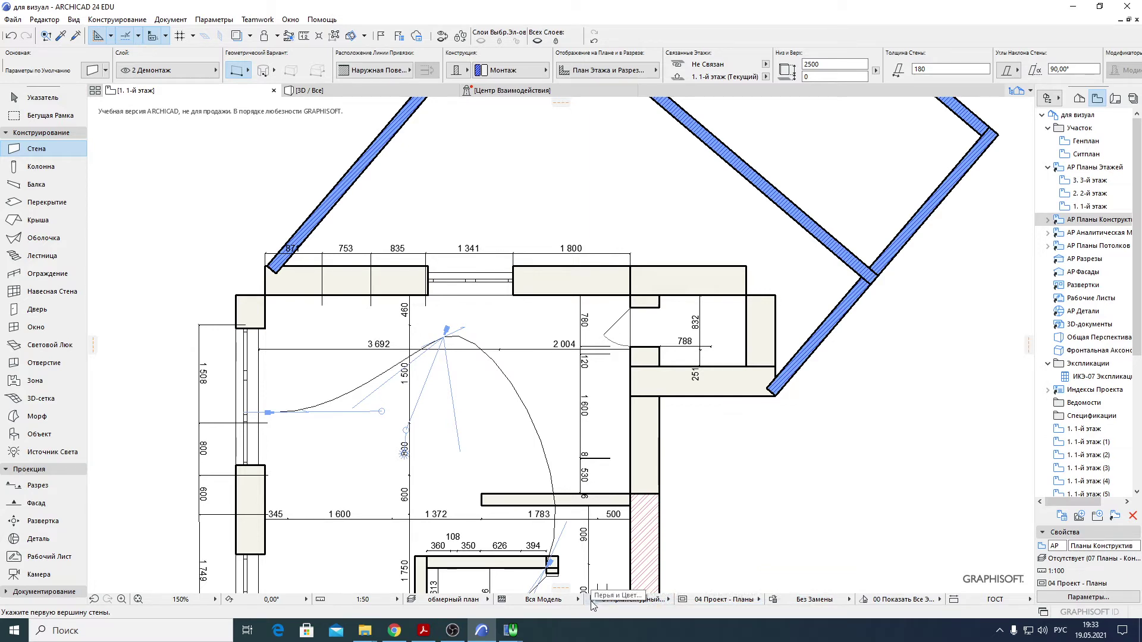
- Create a new graphic override combination named "чёрные стены"
{"action": "left_click", "coordinate": [552, 601]}
{"action": "left_click", "coordinate": [553, 602]}
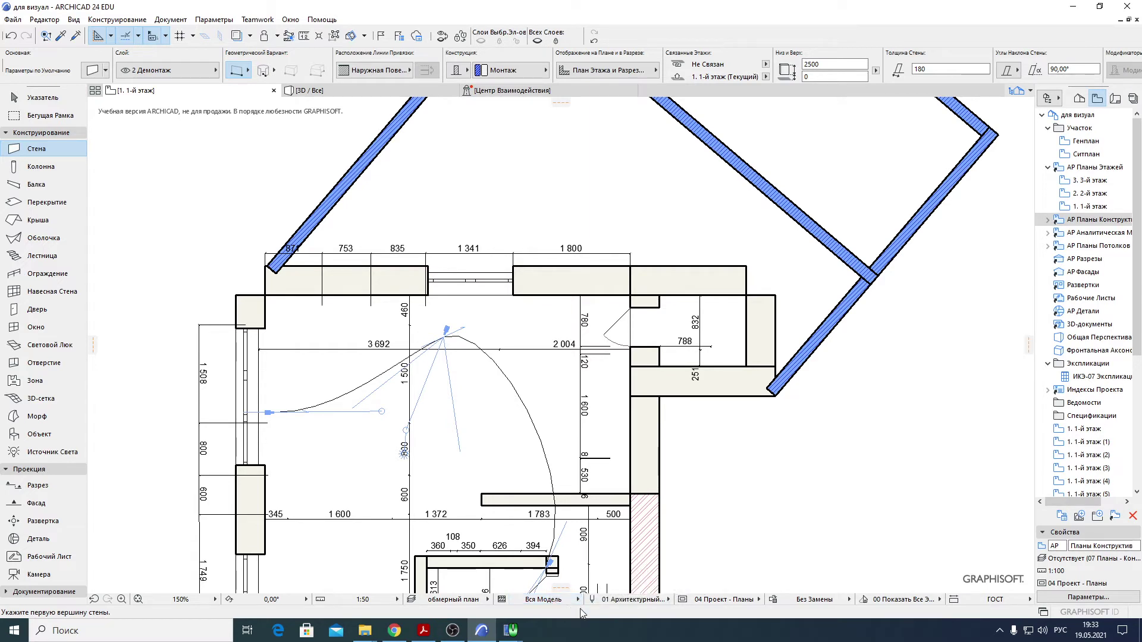
{"action": "left_click", "coordinate": [772, 600]}
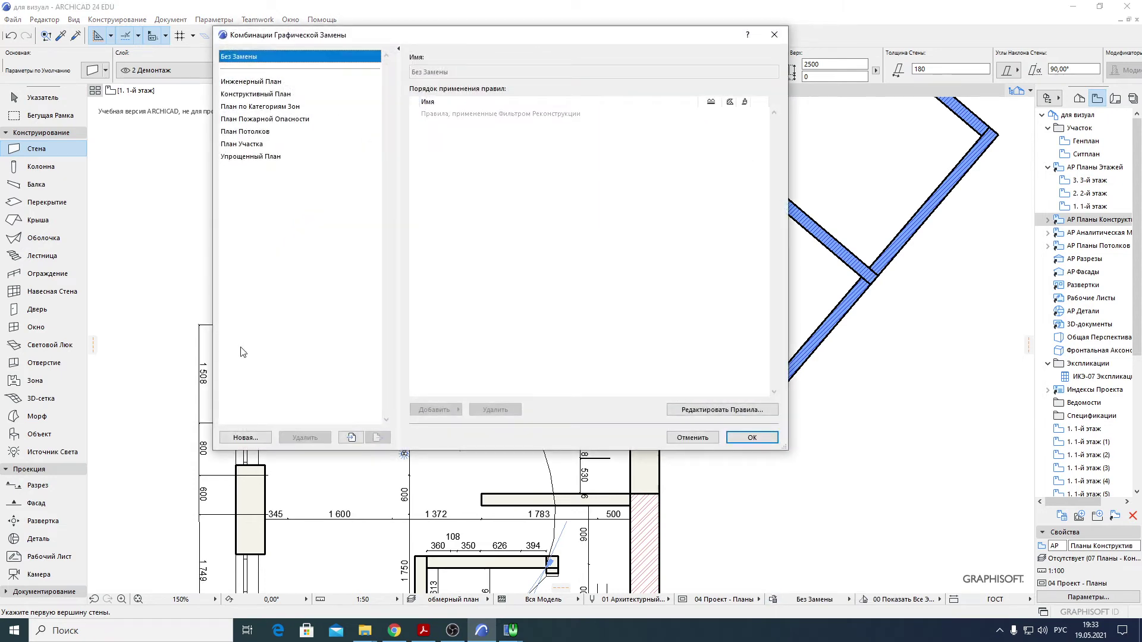
{"action": "left_click", "coordinate": [249, 440]}
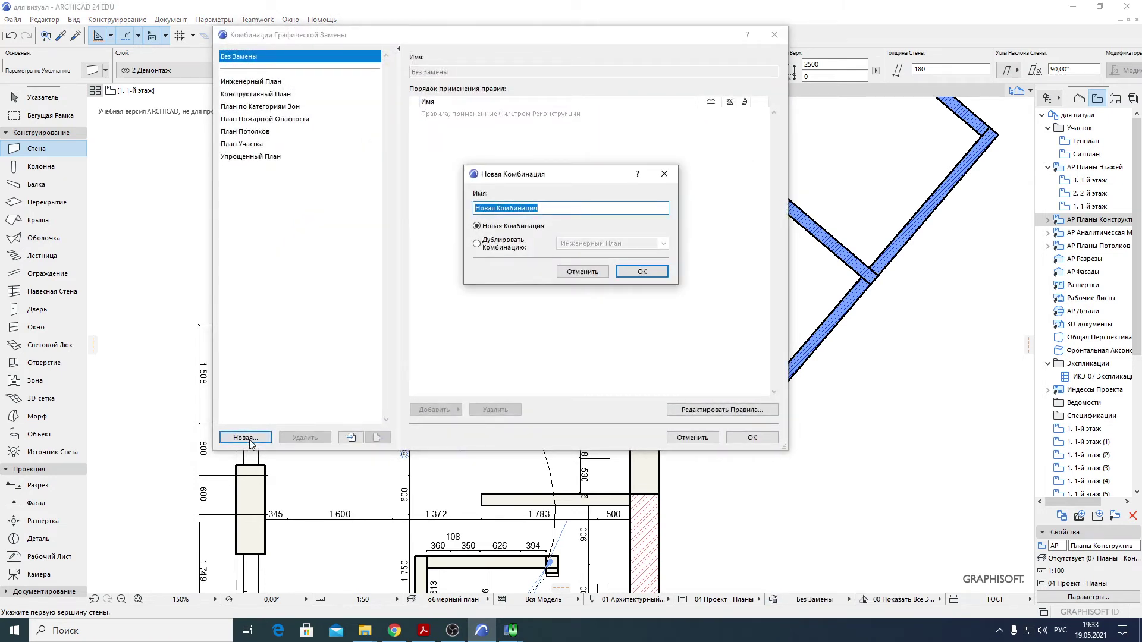
{"action": "type", "text": "чёрн"}
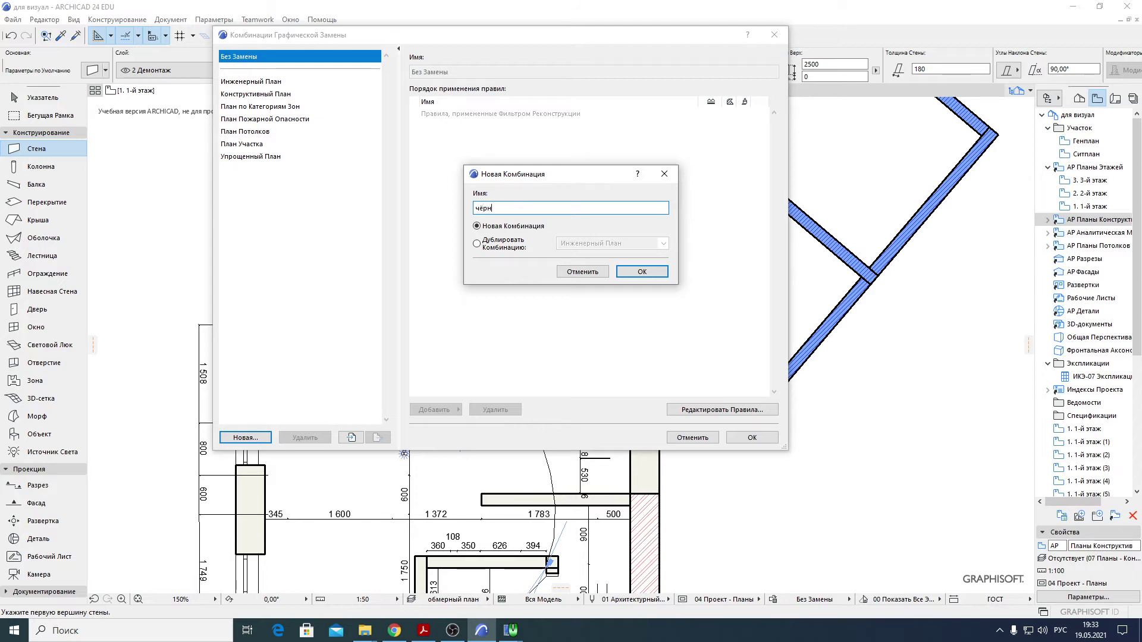
{"action": "type", "text": "ые стены"}
{"action": "left_click", "coordinate": [644, 272]}
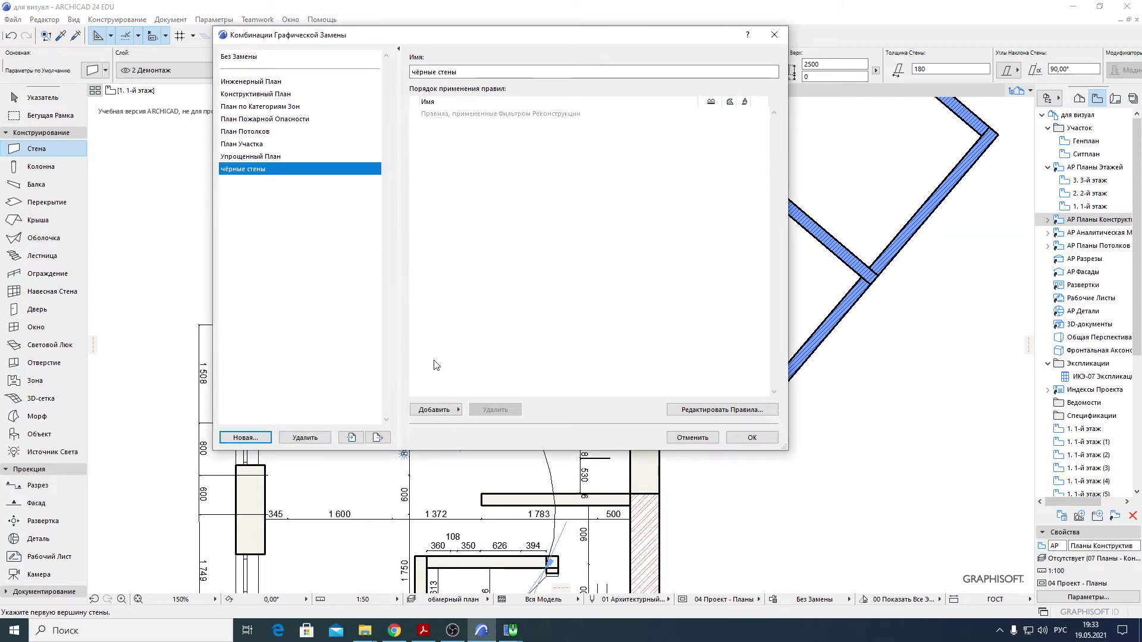
- Add a newly created rule named "чёрные стены" to the "чёрные стены" combination
{"action": "left_click", "coordinate": [425, 412]}
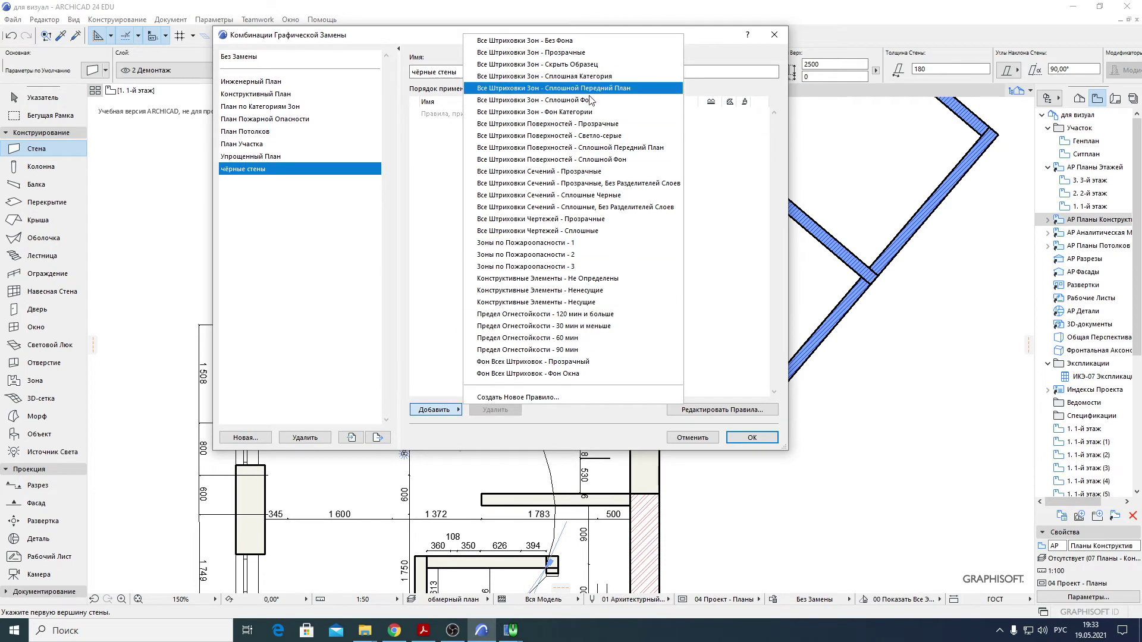
{"action": "left_click", "coordinate": [448, 411]}
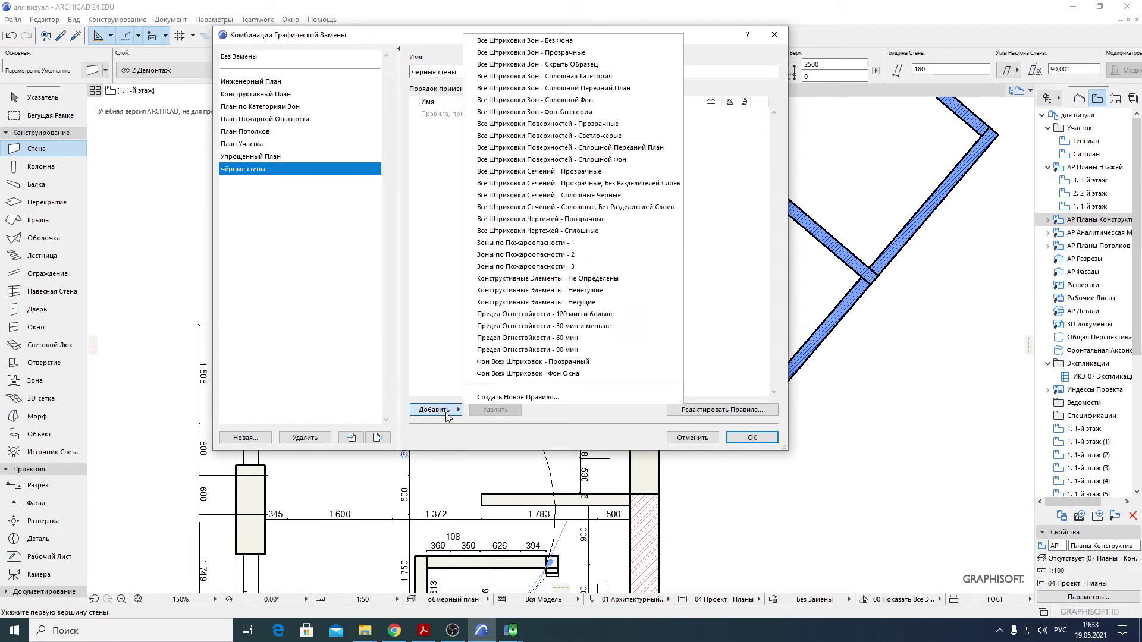
{"action": "left_click", "coordinate": [487, 399]}
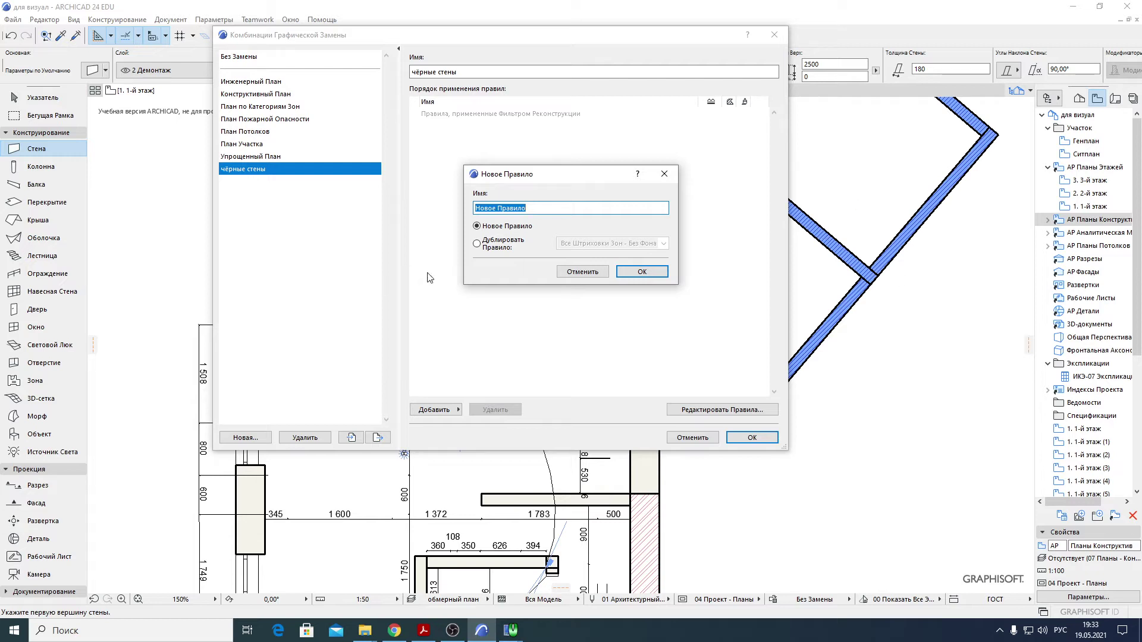
{"action": "type", "text": "чёрные стены"}
{"action": "left_click", "coordinate": [640, 271]}
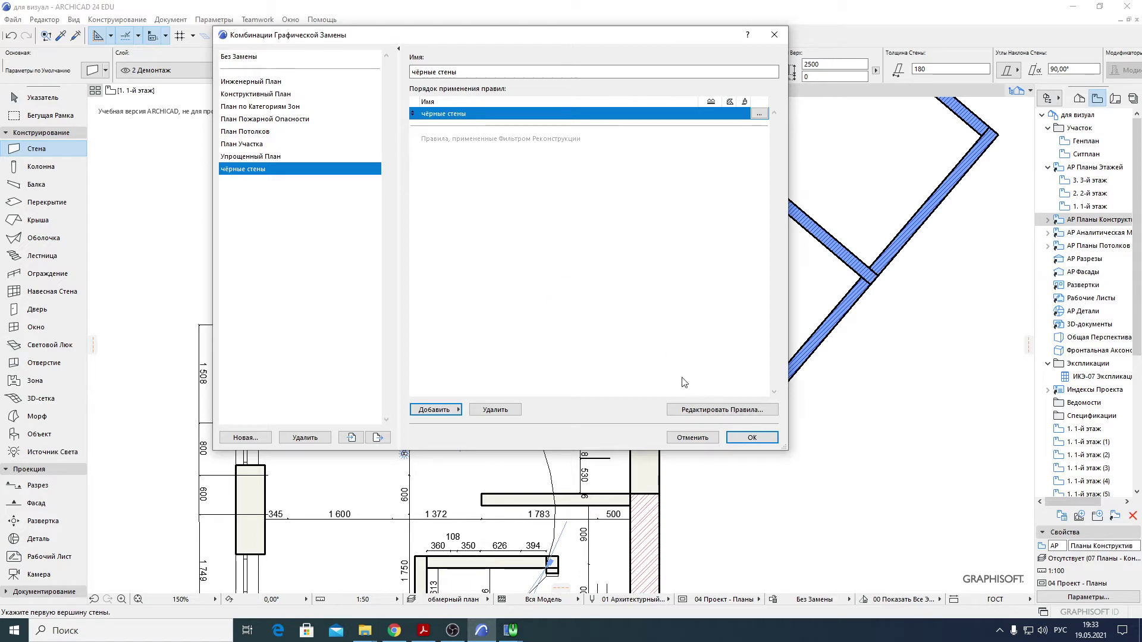
- Edit the "чёрные стены" rule so its element type criterion is Стена
{"action": "left_click", "coordinate": [714, 410]}
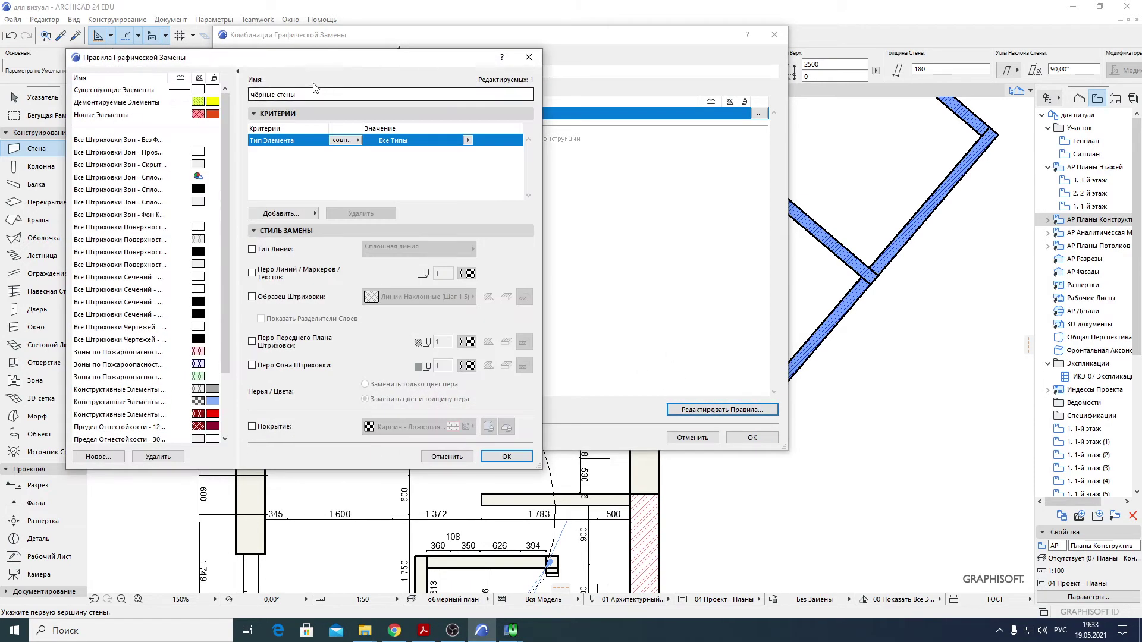
{"action": "left_click_drag", "start_coordinate": [288, 56], "coordinate": [311, 59]}
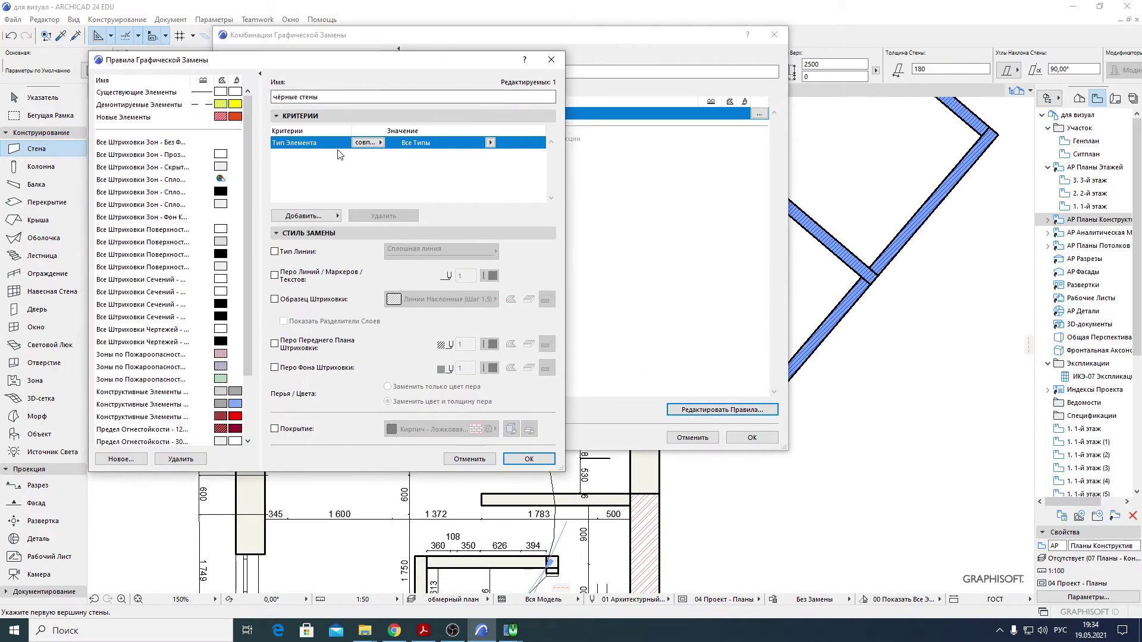
{"action": "left_click", "coordinate": [490, 143]}
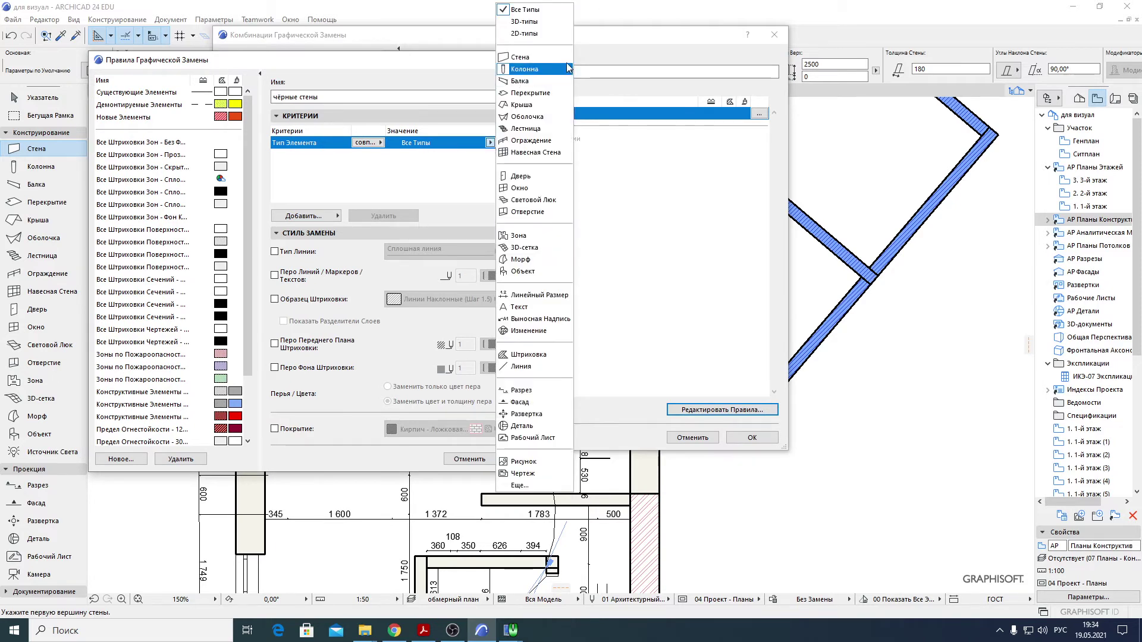
{"action": "left_click", "coordinate": [523, 58]}
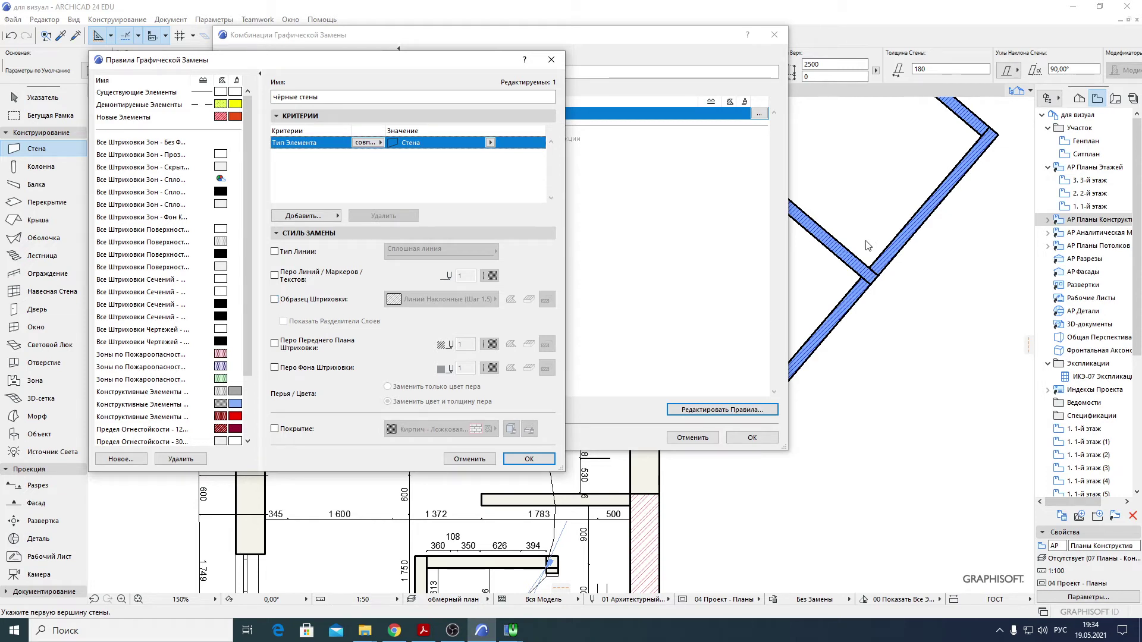
- Override the rule's fill pattern with Передний План and its fill foreground pen for all fill categories, and apply the combination to the plan
{"action": "left_click", "coordinate": [274, 299]}
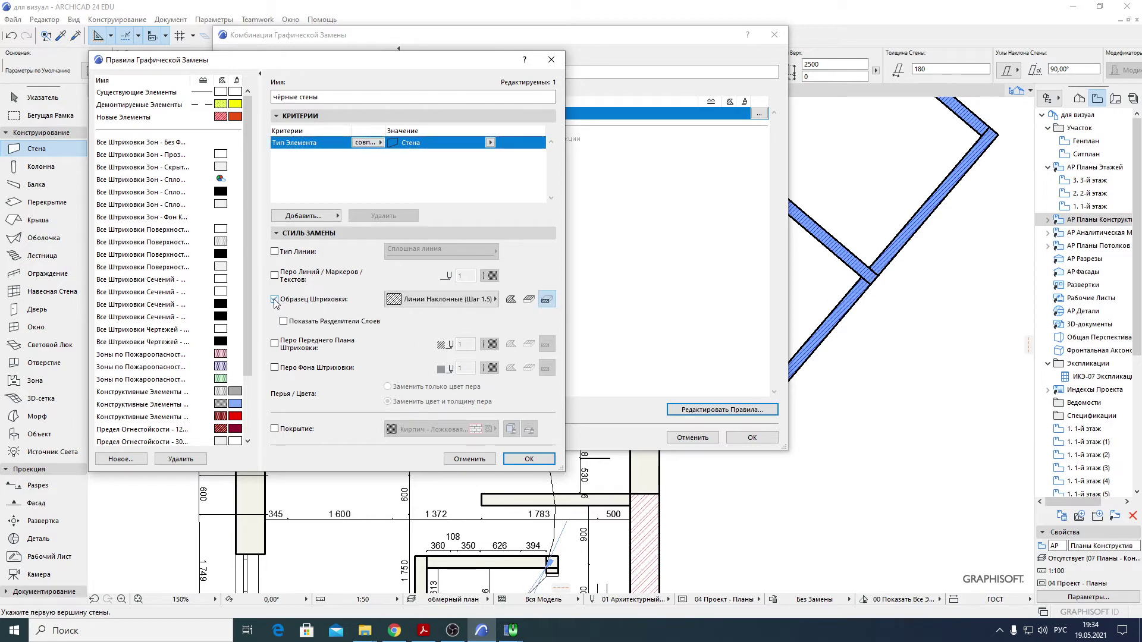
{"action": "left_click", "coordinate": [425, 300]}
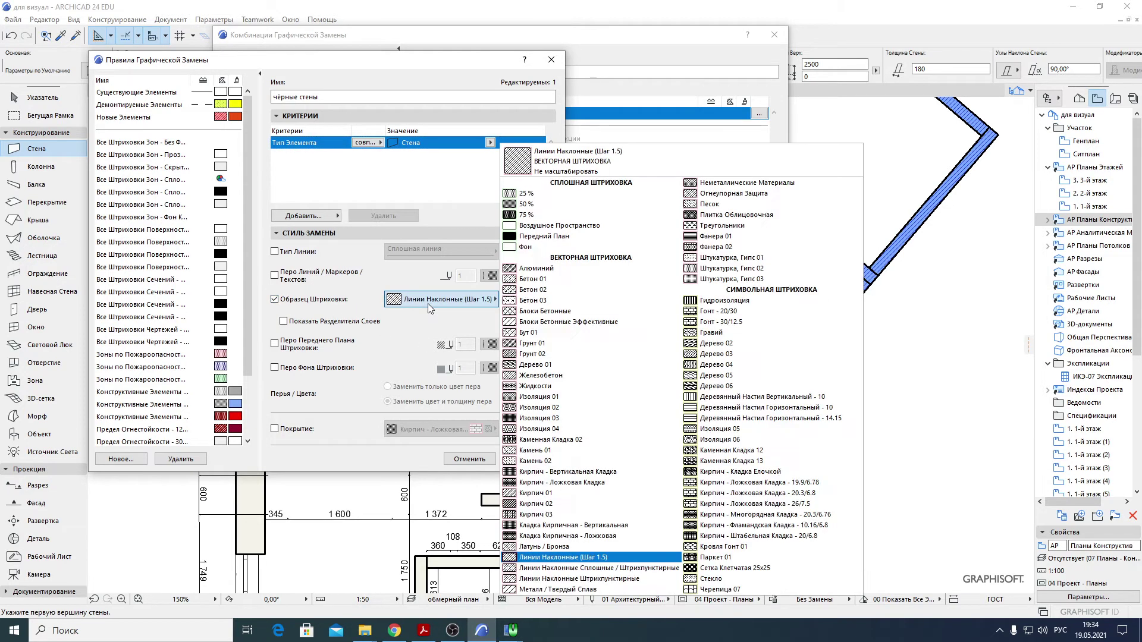
{"action": "left_click", "coordinate": [550, 238]}
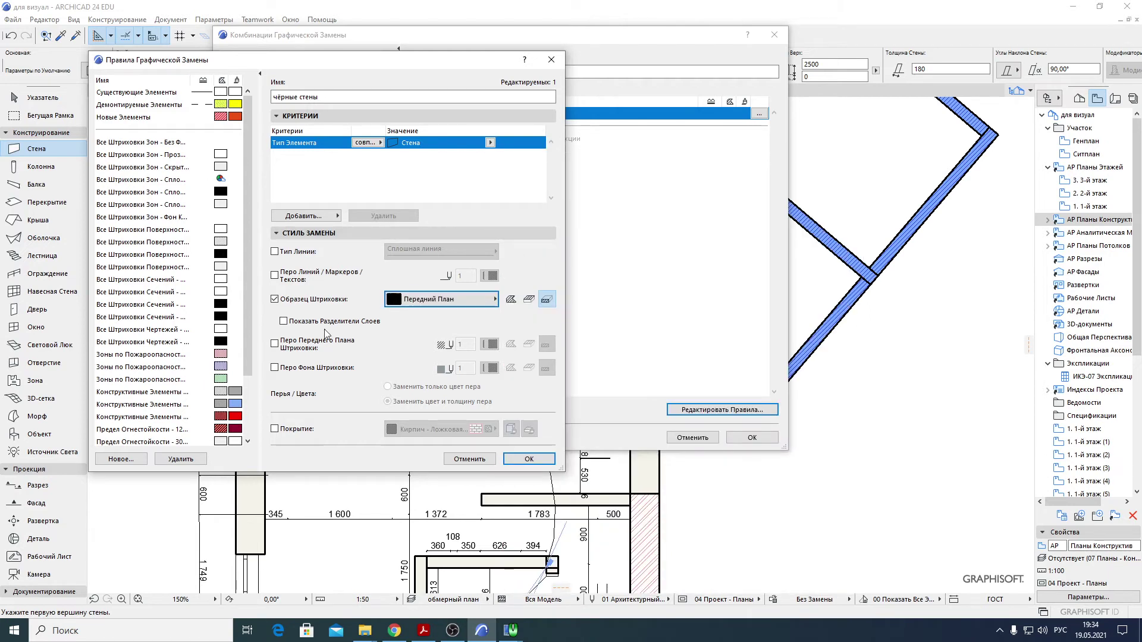
{"action": "left_click", "coordinate": [275, 344]}
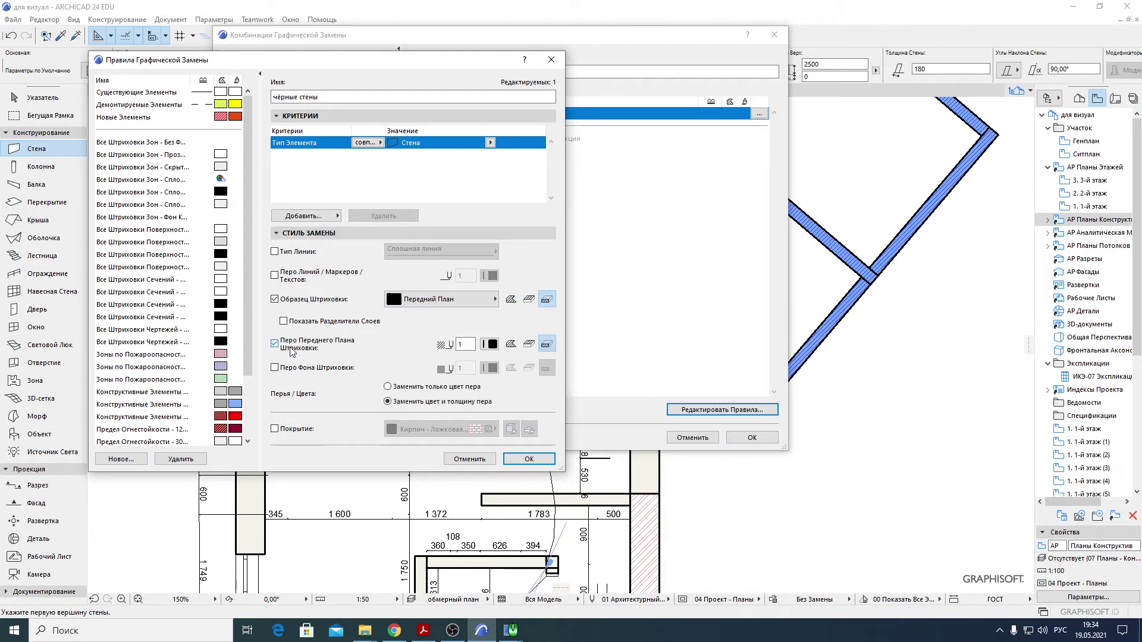
{"action": "left_click", "coordinate": [511, 344]}
{"action": "left_click", "coordinate": [528, 344]}
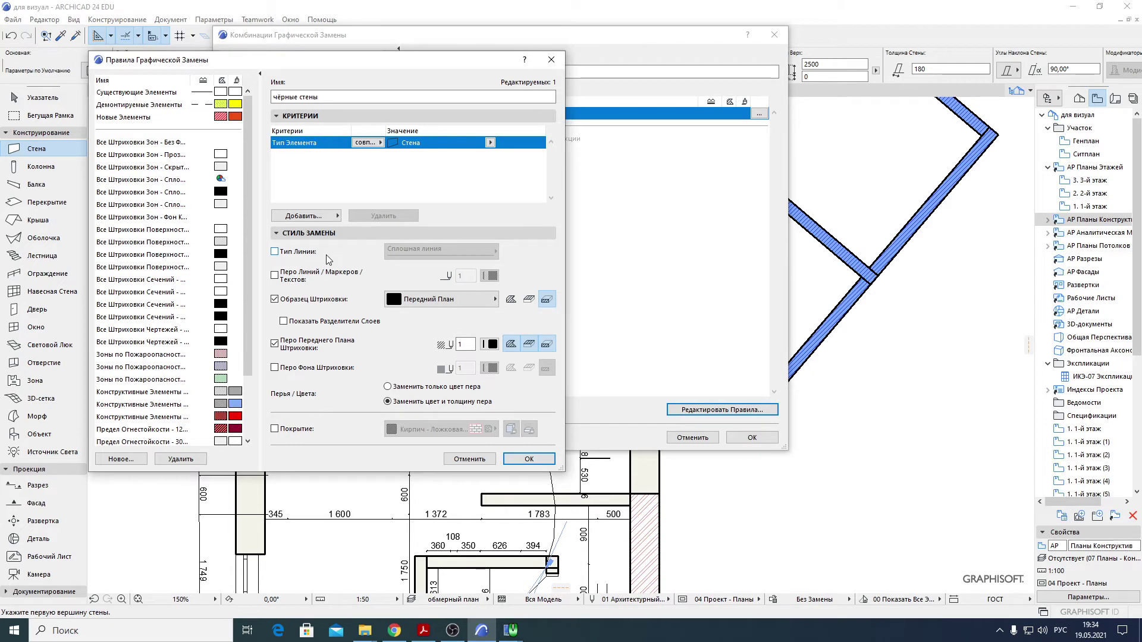
{"action": "left_click", "coordinate": [531, 459]}
{"action": "left_click", "coordinate": [745, 436]}
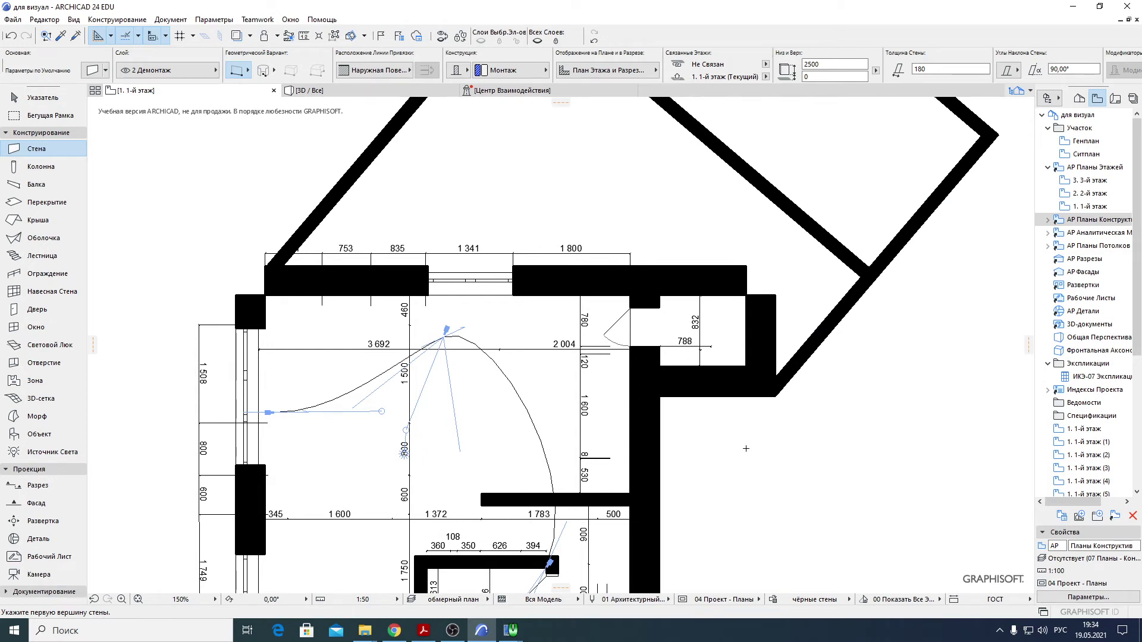
- Switch the plan's graphic override combination to Без Замены
{"action": "left_click", "coordinate": [815, 600]}
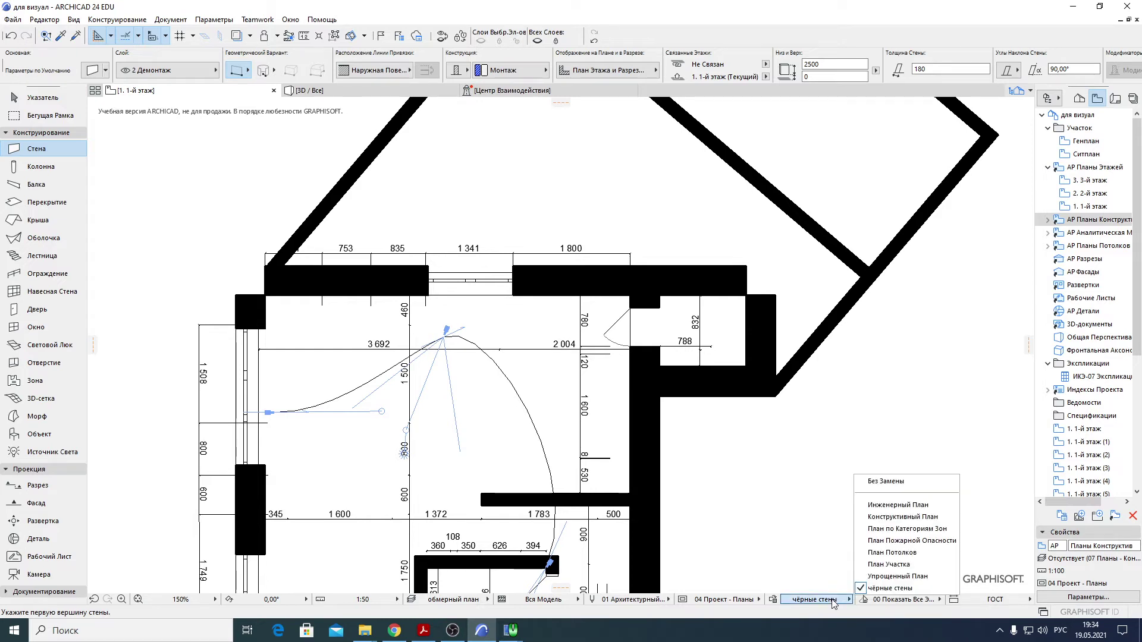
{"action": "left_click", "coordinate": [886, 481]}
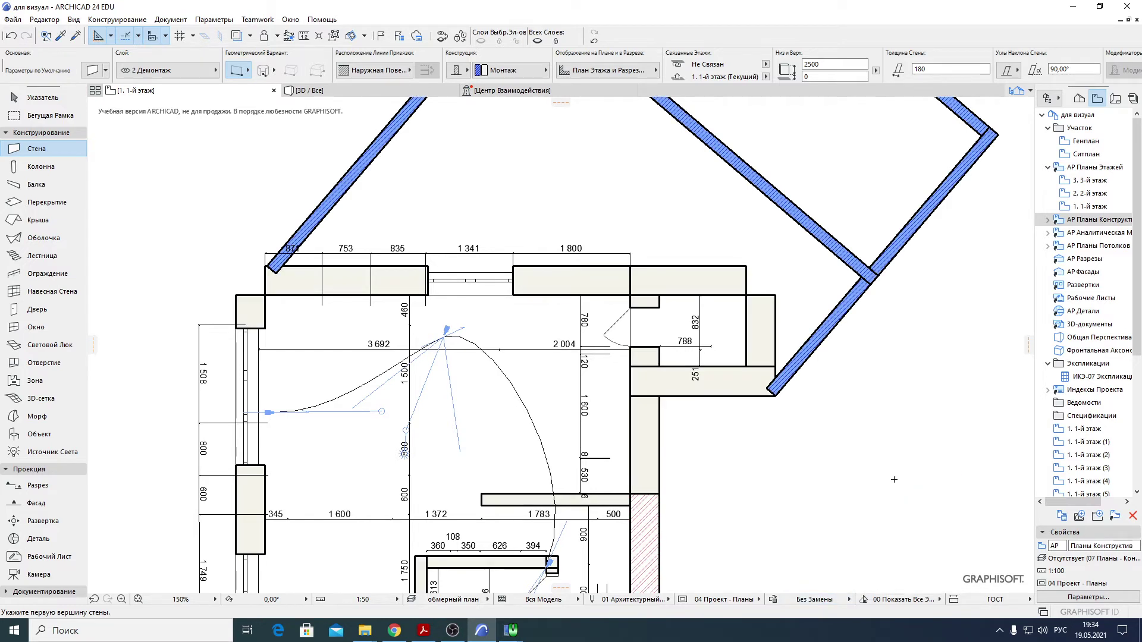
- Review the renovation filter settings and previews for existing state, demolished elements, after demolition and new elements
{"action": "left_click", "coordinate": [903, 600]}
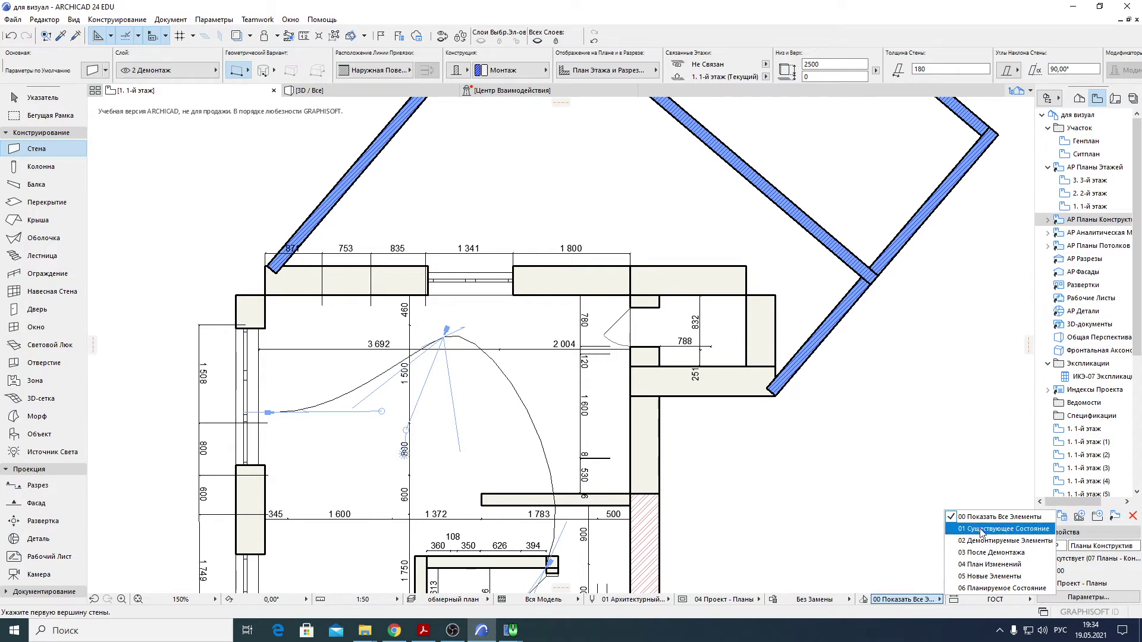
{"action": "left_click", "coordinate": [910, 603]}
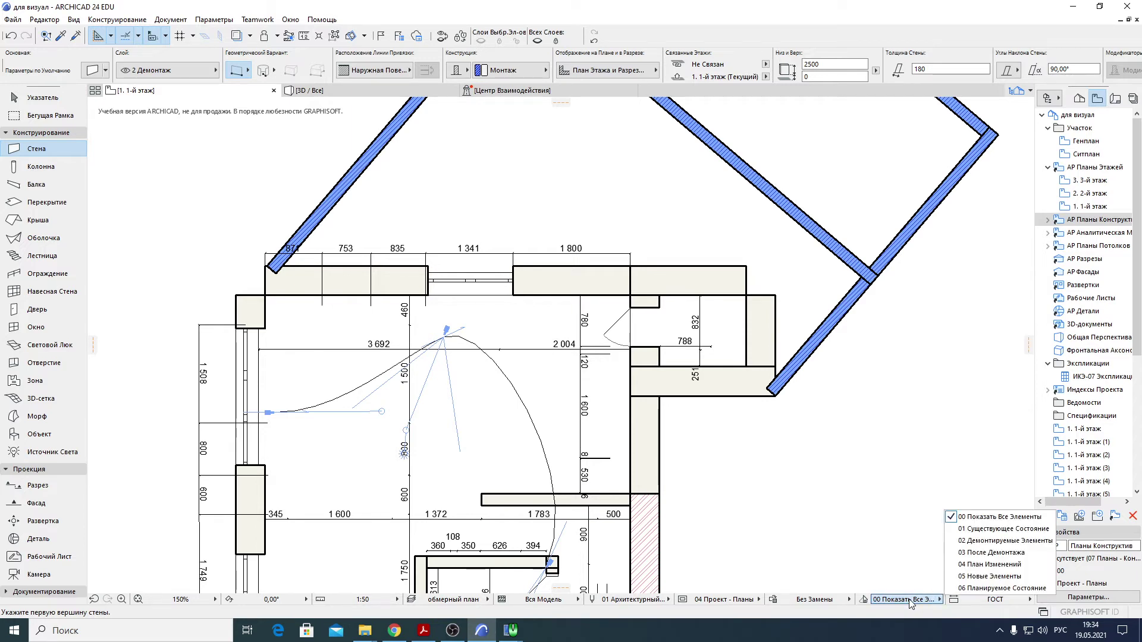
{"action": "left_click", "coordinate": [864, 599]}
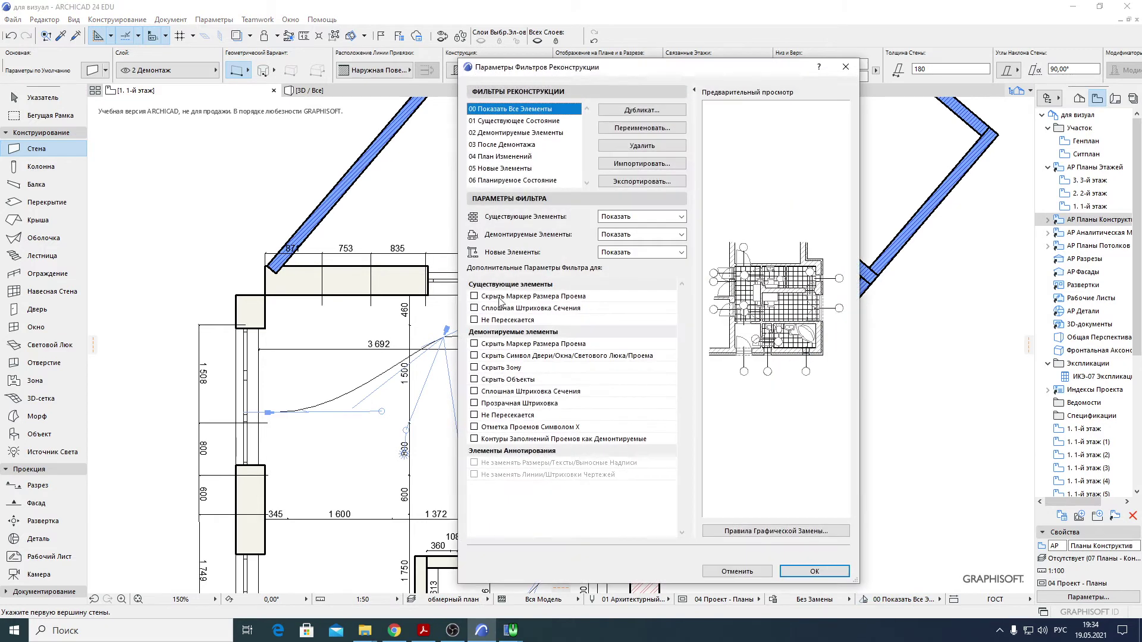
{"action": "left_click", "coordinate": [519, 122]}
{"action": "left_click", "coordinate": [521, 134]}
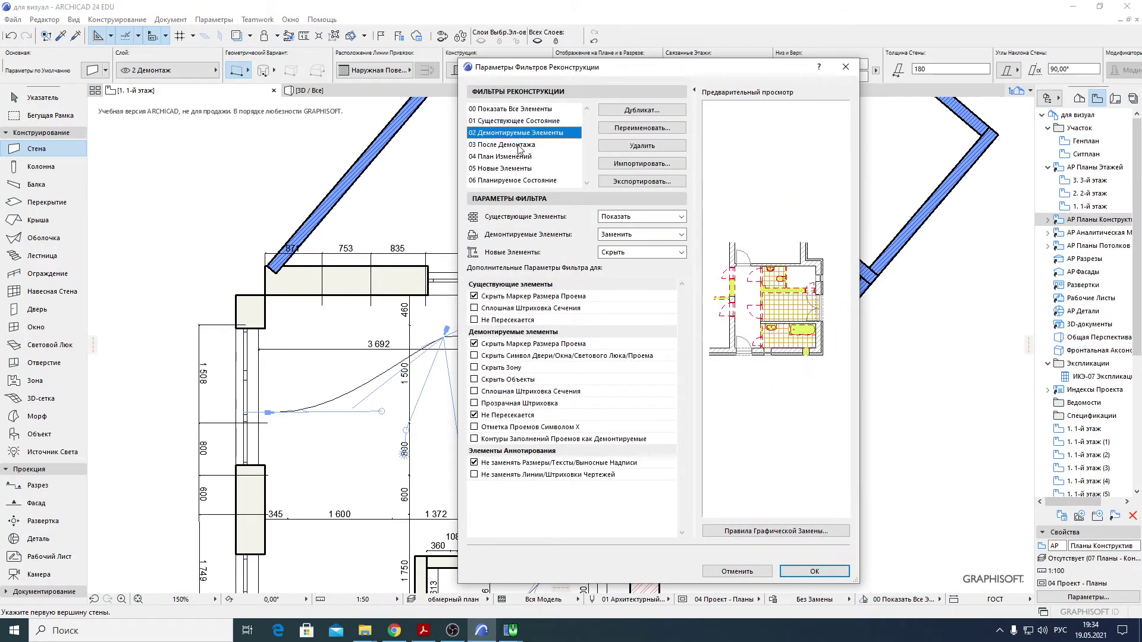
{"action": "left_click", "coordinate": [519, 146]}
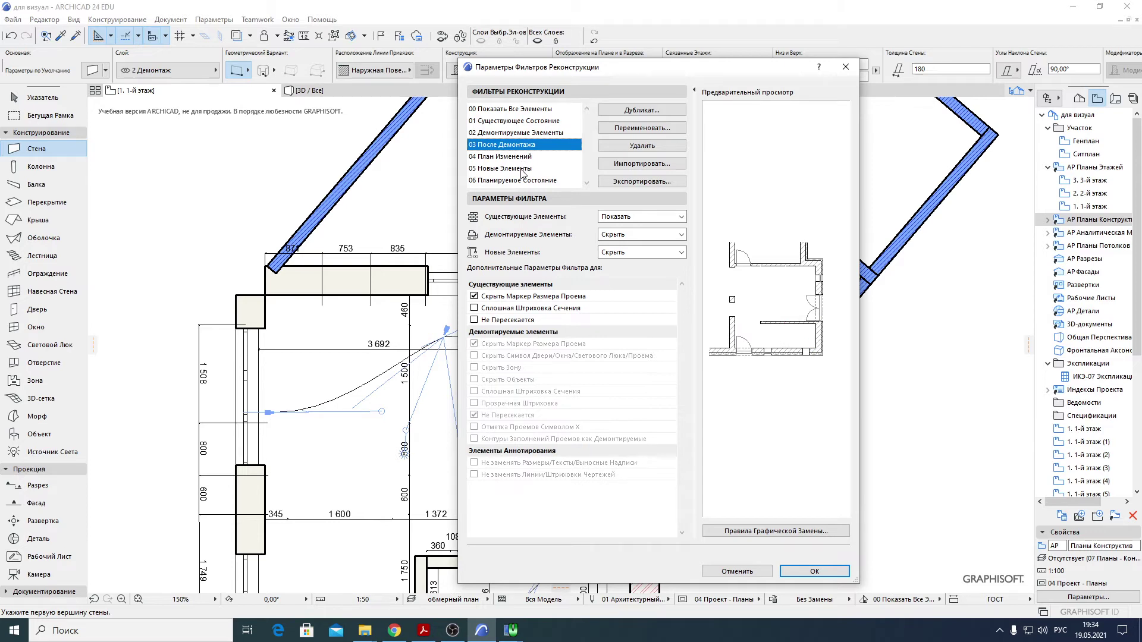
{"action": "left_click", "coordinate": [522, 169]}
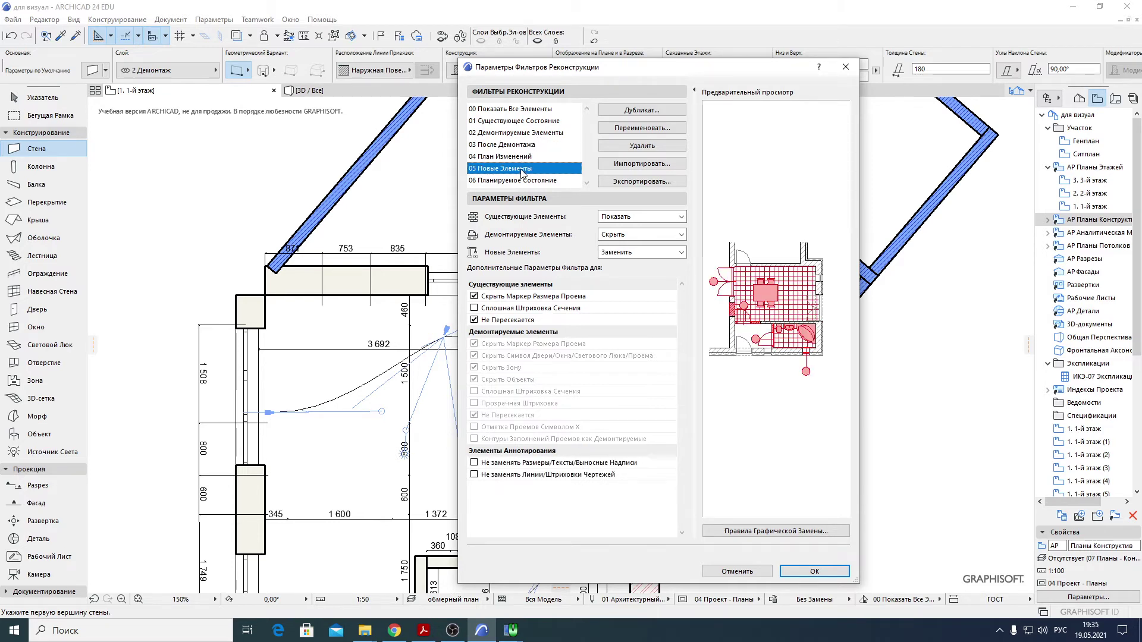
- Set demolished elements to Скрыть in the 04 План Изменений renovation filter
{"action": "left_click", "coordinate": [510, 157]}
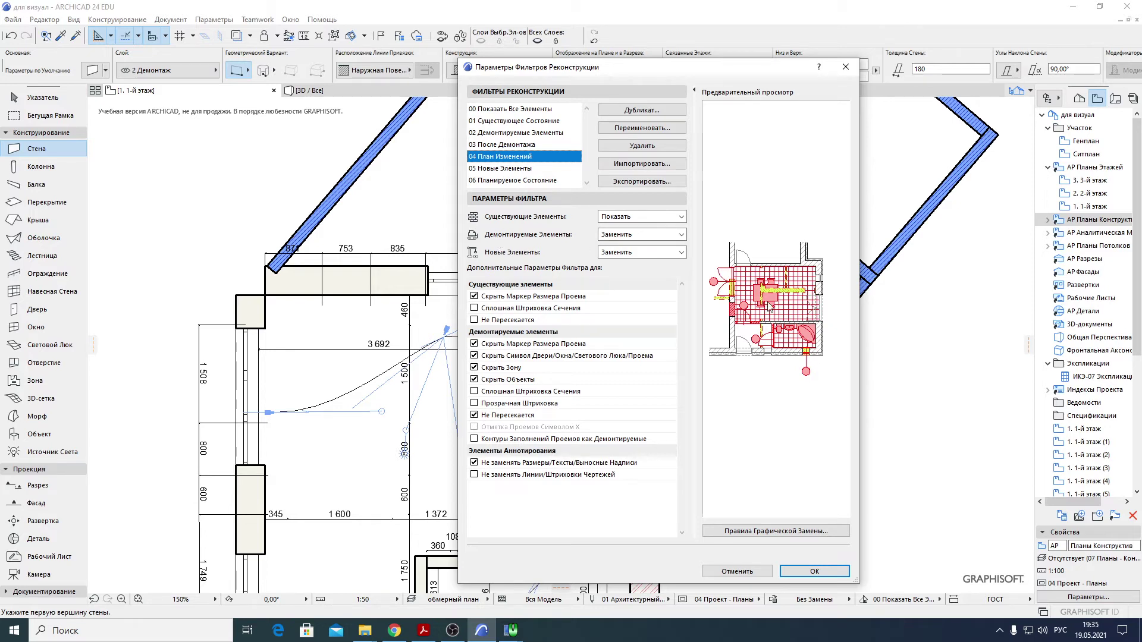
{"action": "left_click", "coordinate": [641, 237]}
{"action": "left_click", "coordinate": [635, 244]}
{"action": "left_click", "coordinate": [636, 238]}
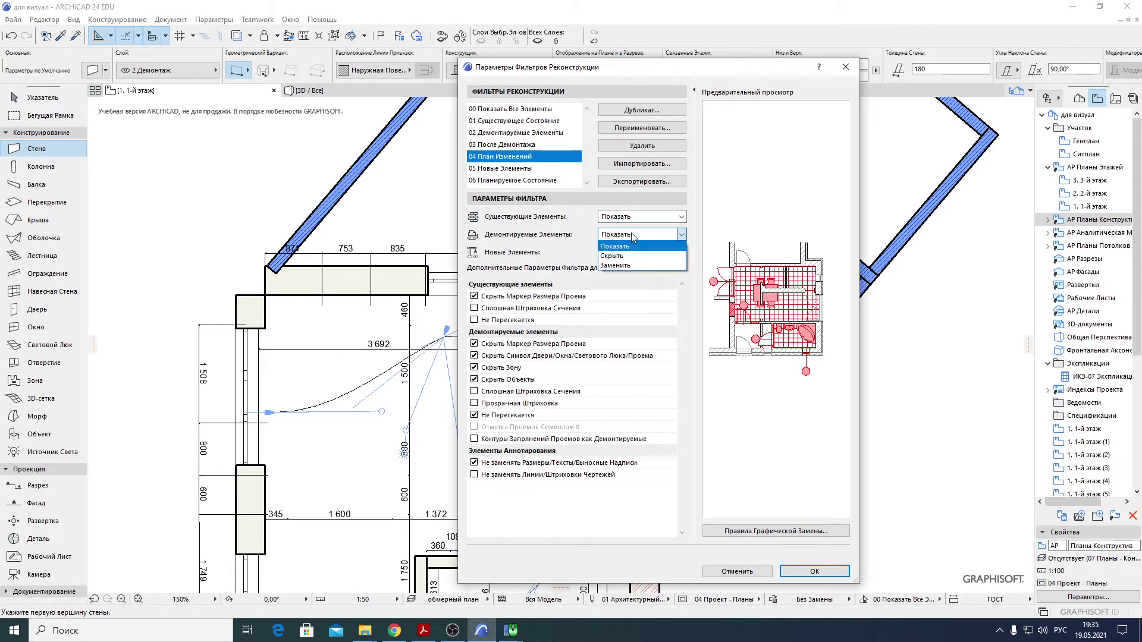
{"action": "left_click", "coordinate": [631, 258]}
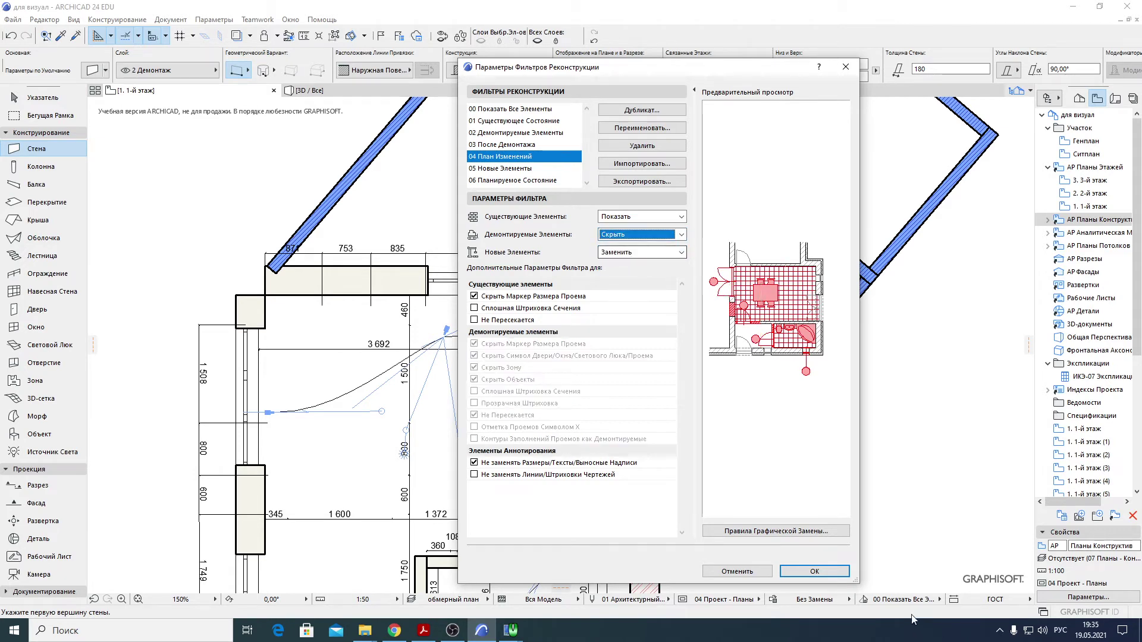
- Confirm the filter settings and apply the 04 План Изменений renovation filter to the floor plan
{"action": "left_click", "coordinate": [813, 571]}
{"action": "left_click", "coordinate": [886, 602]}
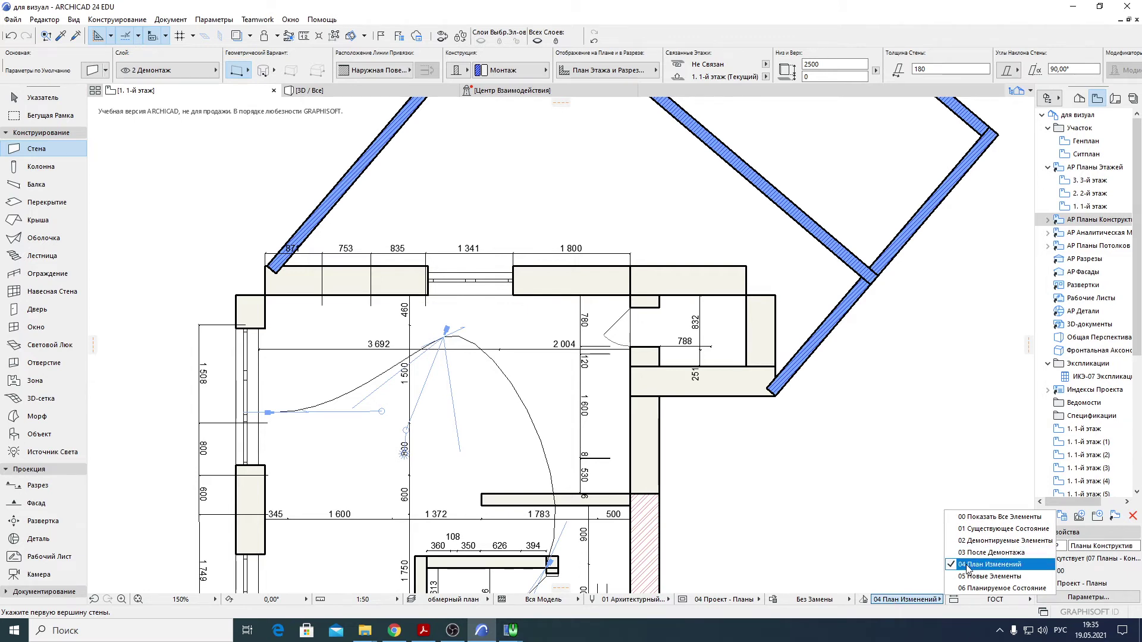
{"action": "left_click", "coordinate": [988, 565]}
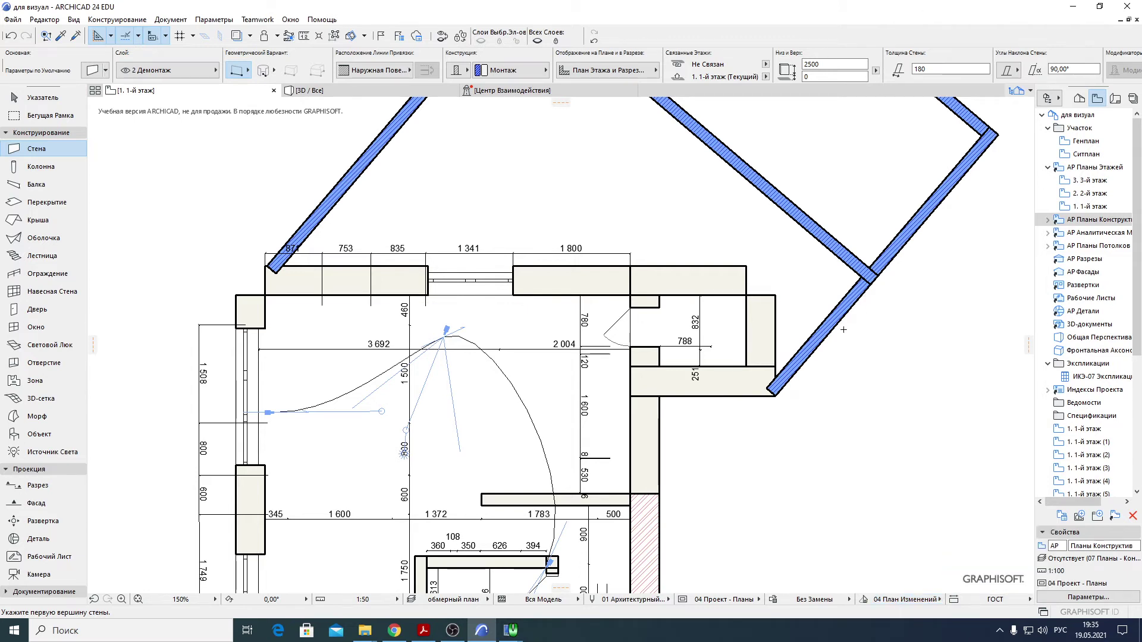
- Set demolished elements to Заменить in the 04 План Изменений renovation filter
{"action": "left_click", "coordinate": [865, 601]}
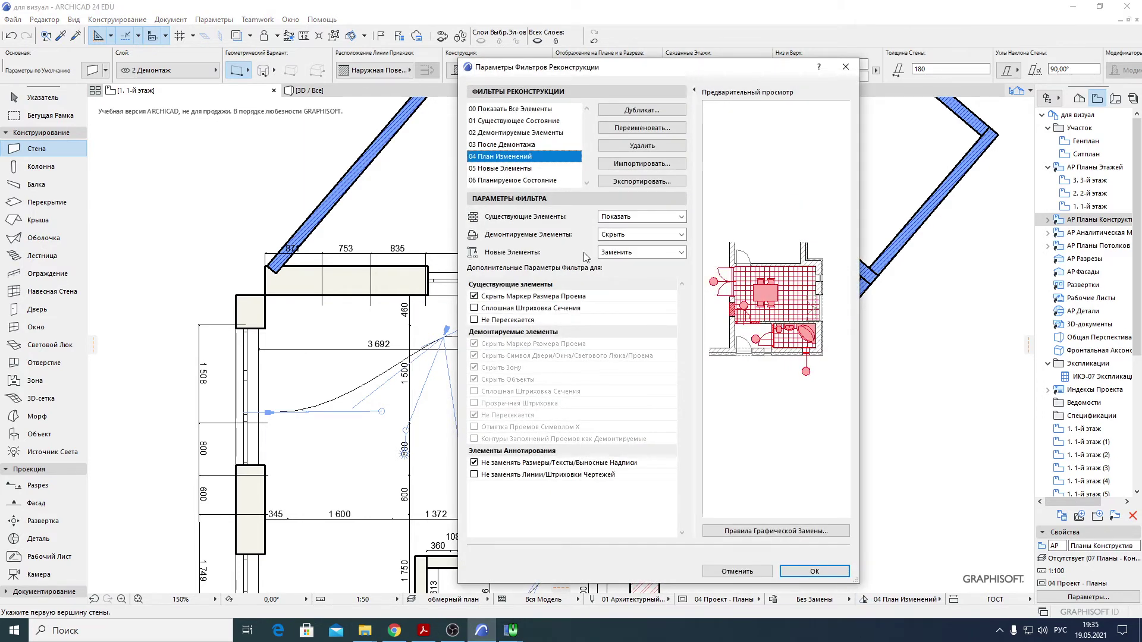
{"action": "left_click", "coordinate": [616, 236]}
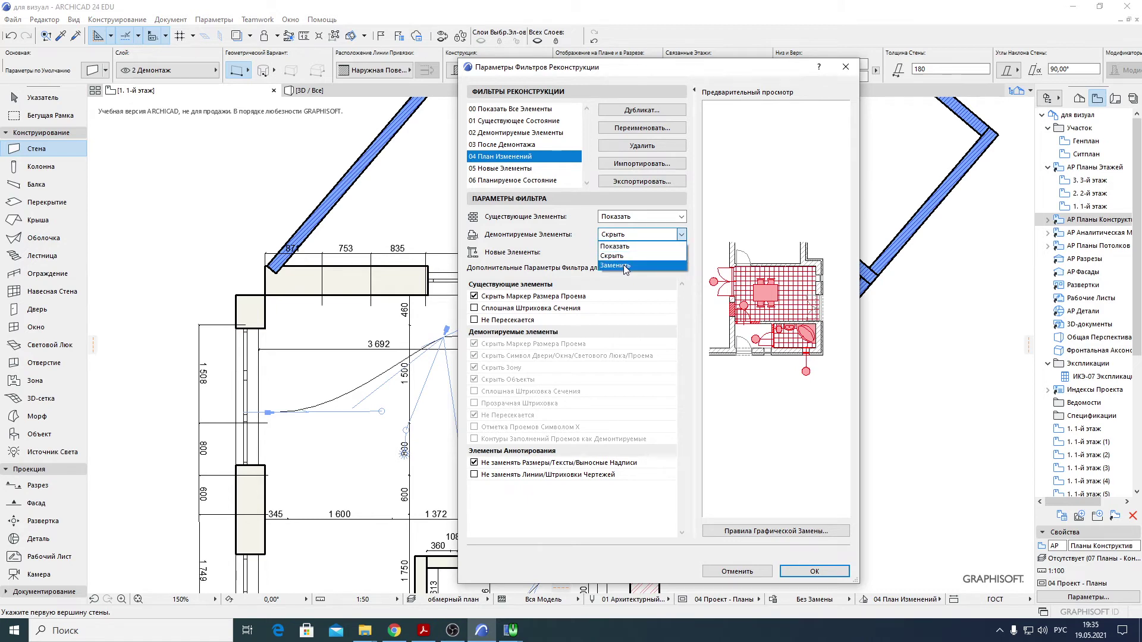
{"action": "left_click", "coordinate": [626, 268]}
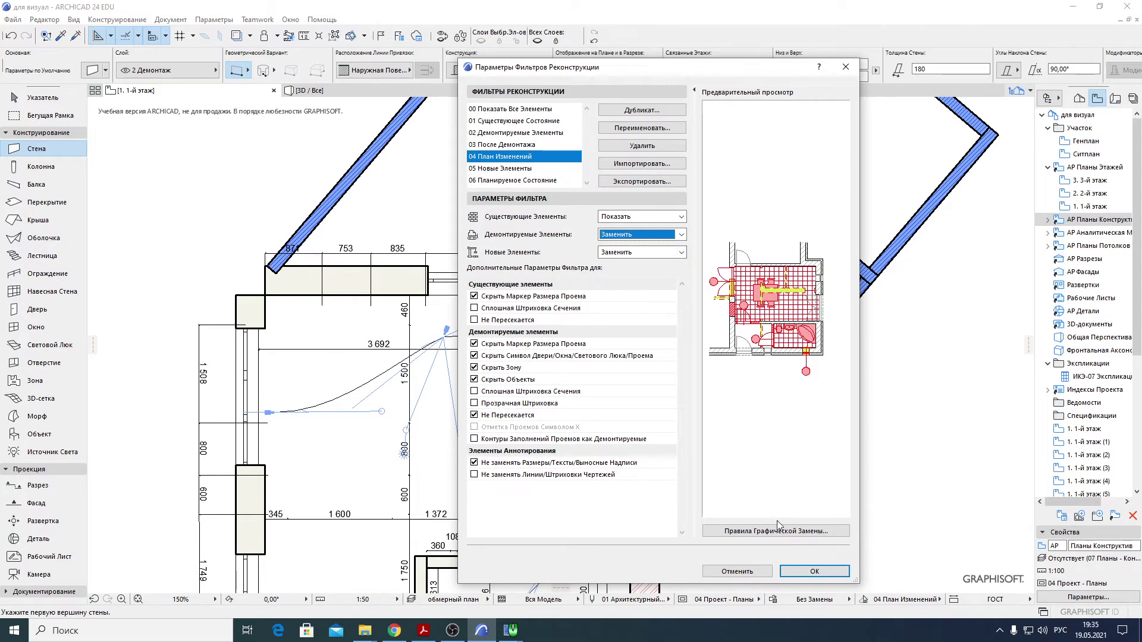
- Confirm the renovation filter settings and check the available dimension standards for the floor plan
{"action": "left_click", "coordinate": [797, 572]}
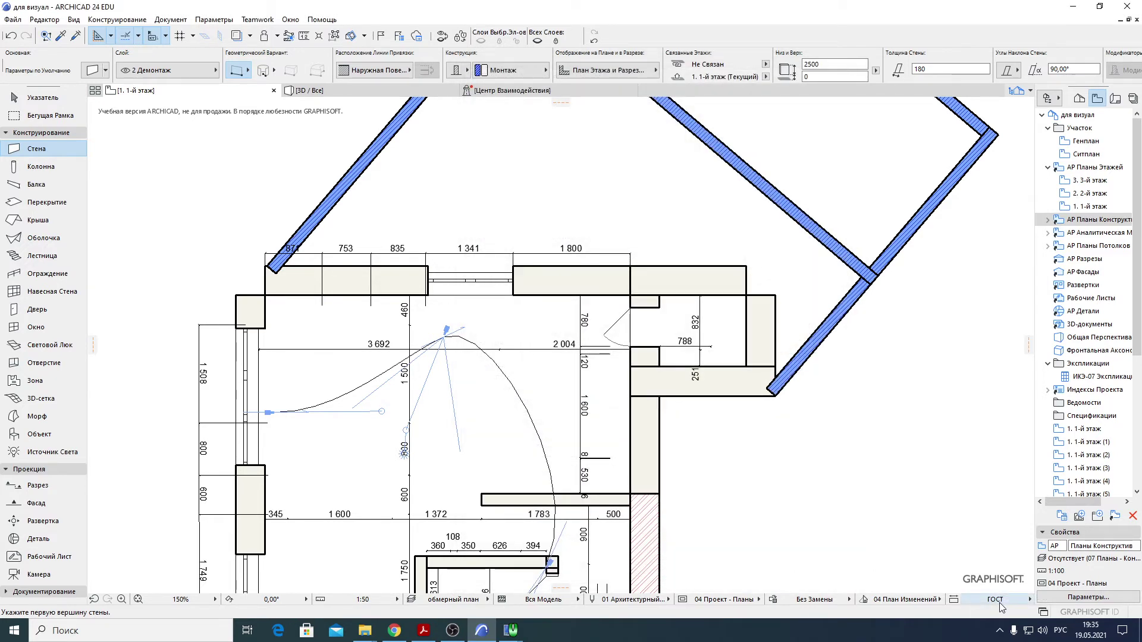
{"action": "left_click", "coordinate": [998, 601]}
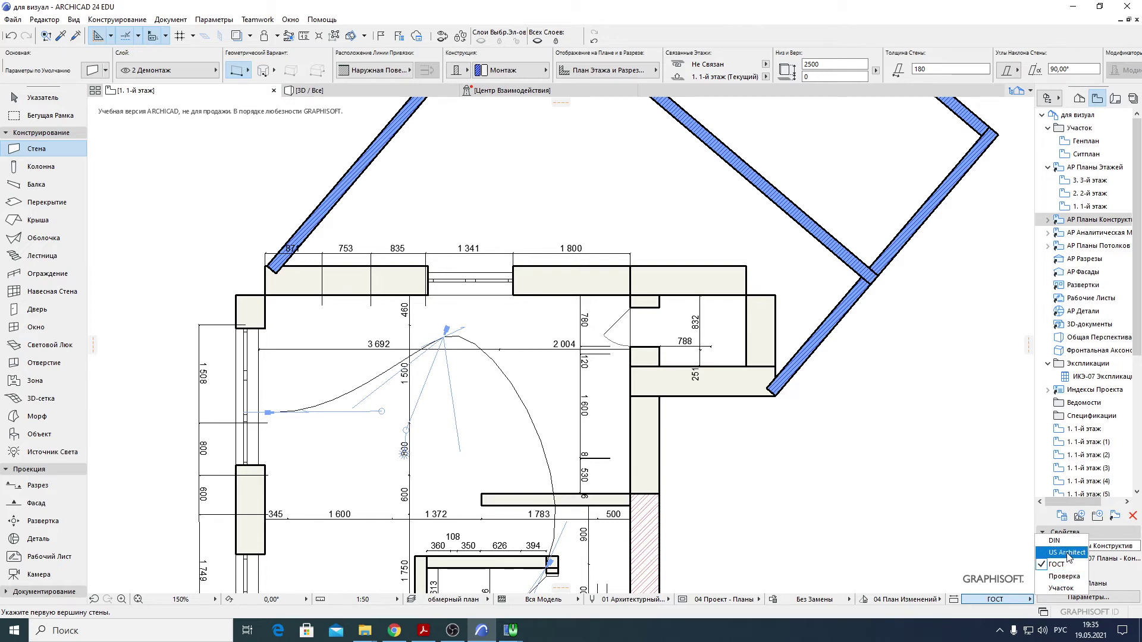
{"action": "key", "text": "Escape"}
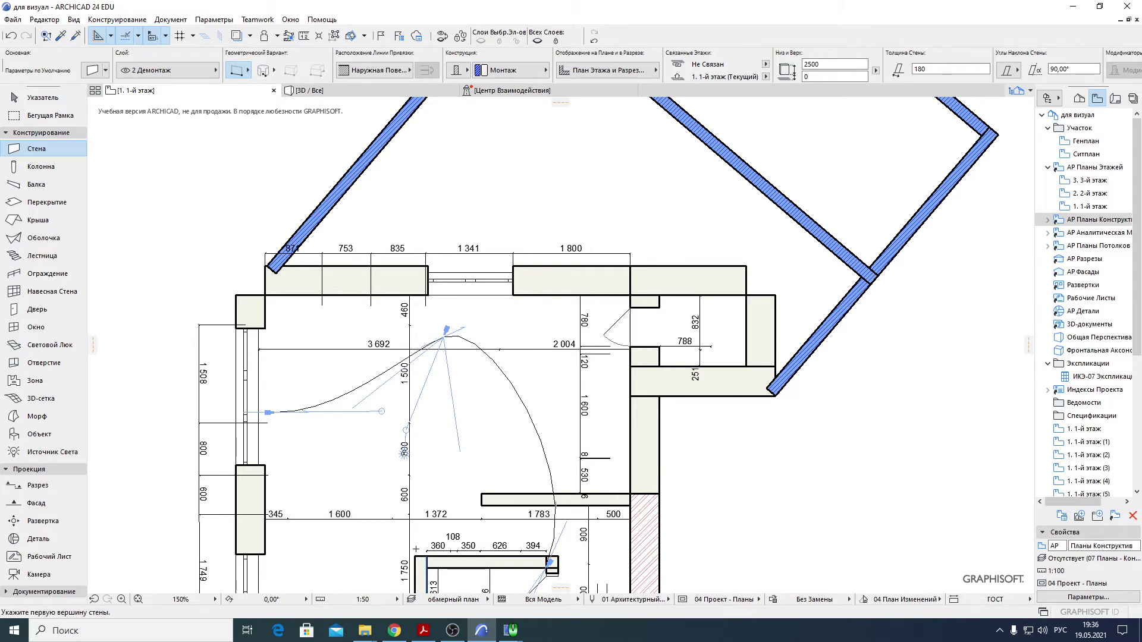
- Examine the floor plan's current scale, graphic override, renovation filter and layer combination settings
{"action": "mouse_move", "coordinate": [434, 524]}
{"action": "middle_mouse_down"}
{"action": "mouse_move", "coordinate": [452, 580]}
{"action": "mouse_move", "coordinate": [605, 412]}
{"action": "middle_mouse_up"}
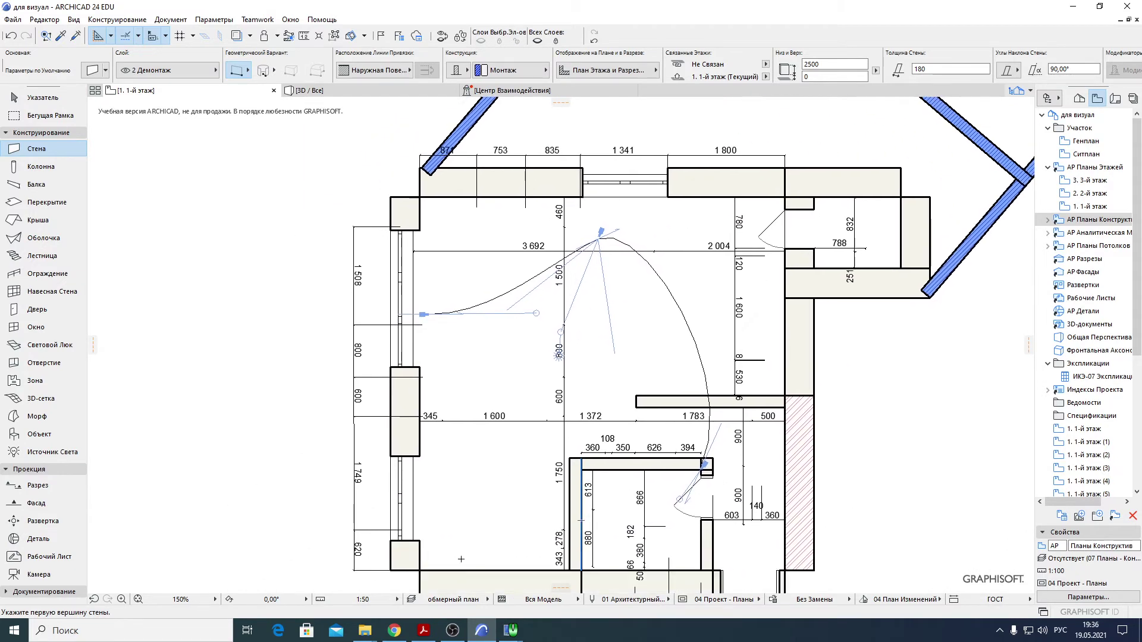
{"action": "left_click", "coordinate": [451, 599]}
{"action": "left_click", "coordinate": [450, 599]}
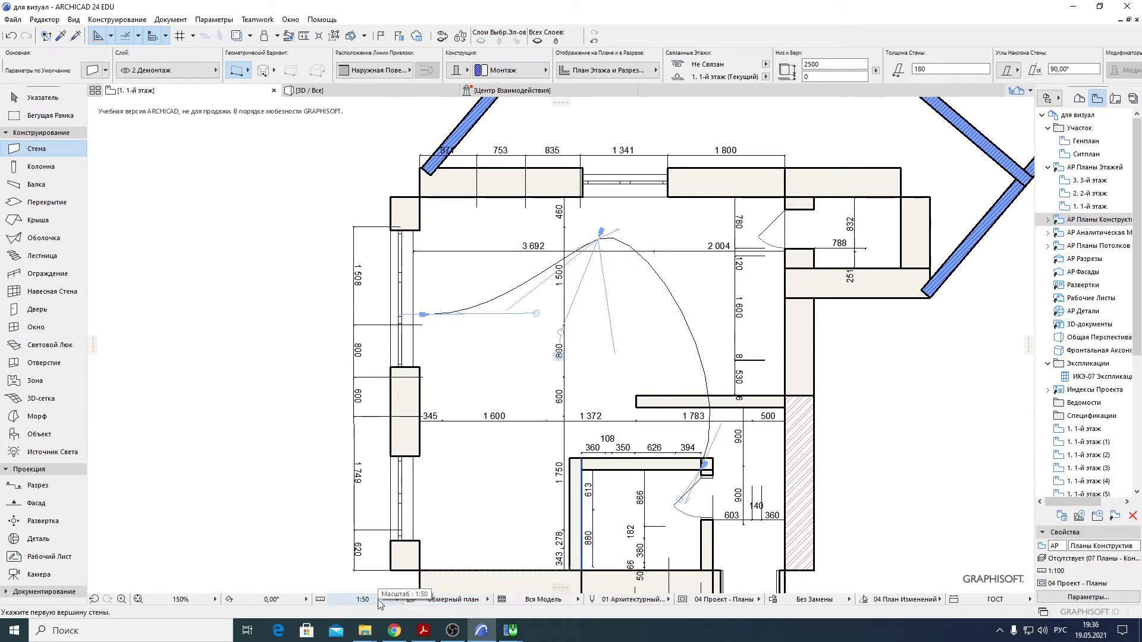
{"action": "left_click", "coordinate": [824, 601]}
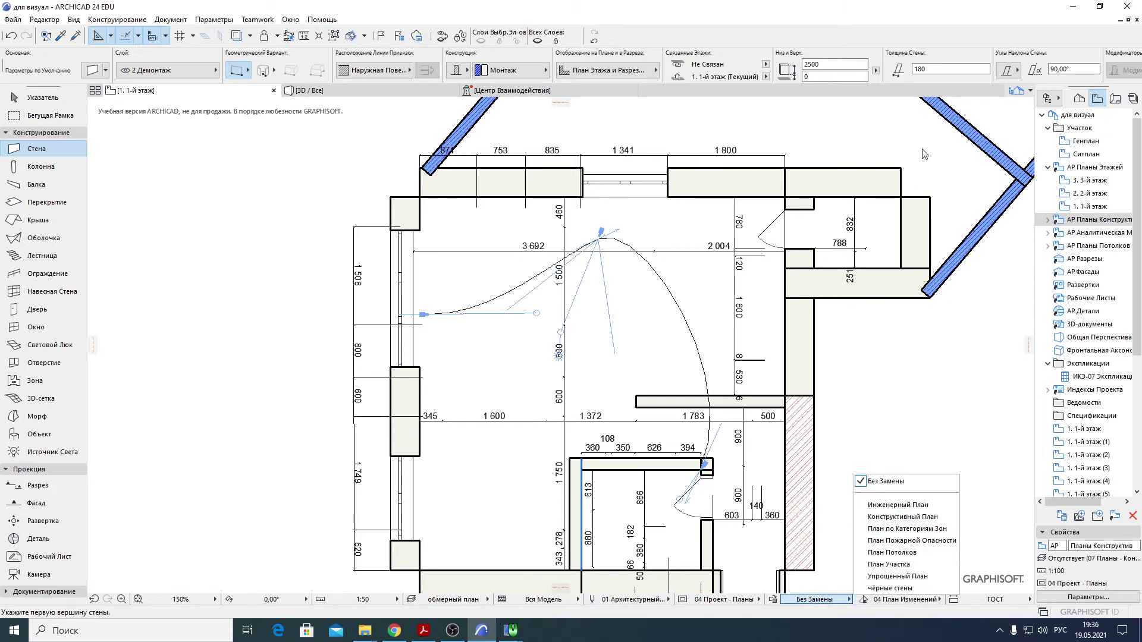
{"action": "left_click", "coordinate": [909, 600]}
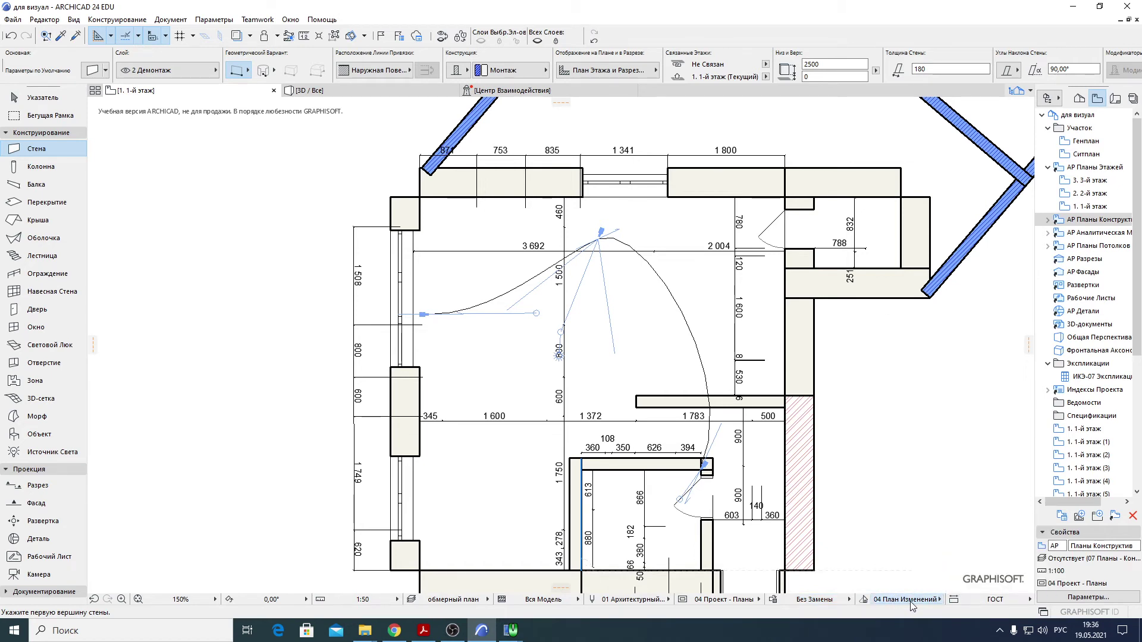
{"action": "left_click", "coordinate": [910, 601]}
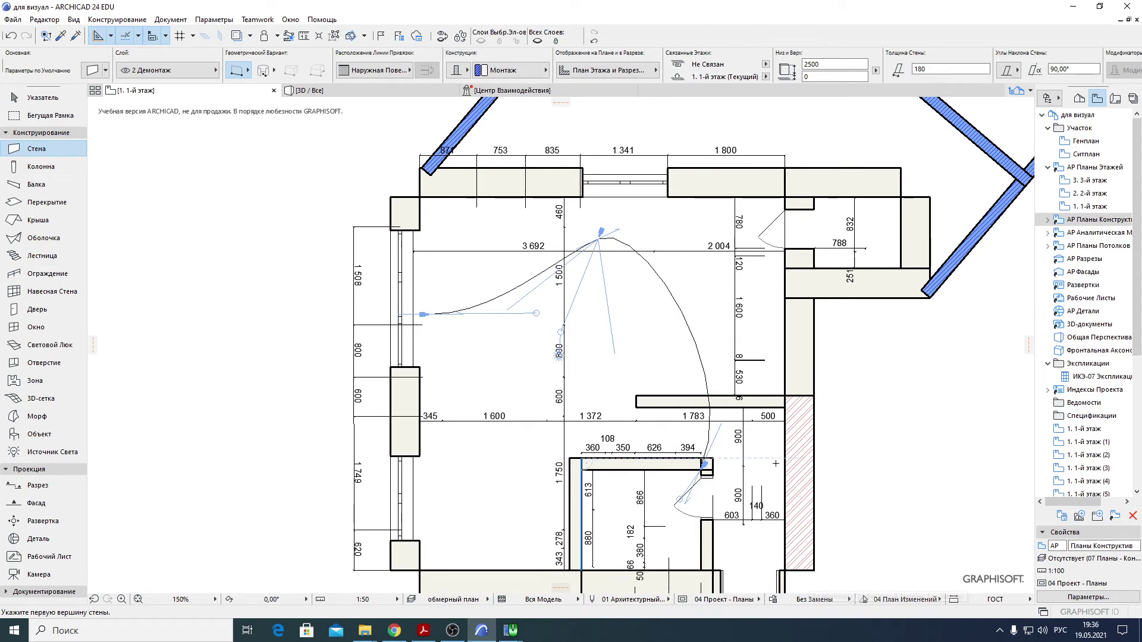
{"action": "scroll", "coordinate": [824, 359], "scroll_direction": "down", "scroll_amount": 4}
{"action": "middle_click_drag", "start_coordinate": [824, 360], "coordinate": [656, 395]}
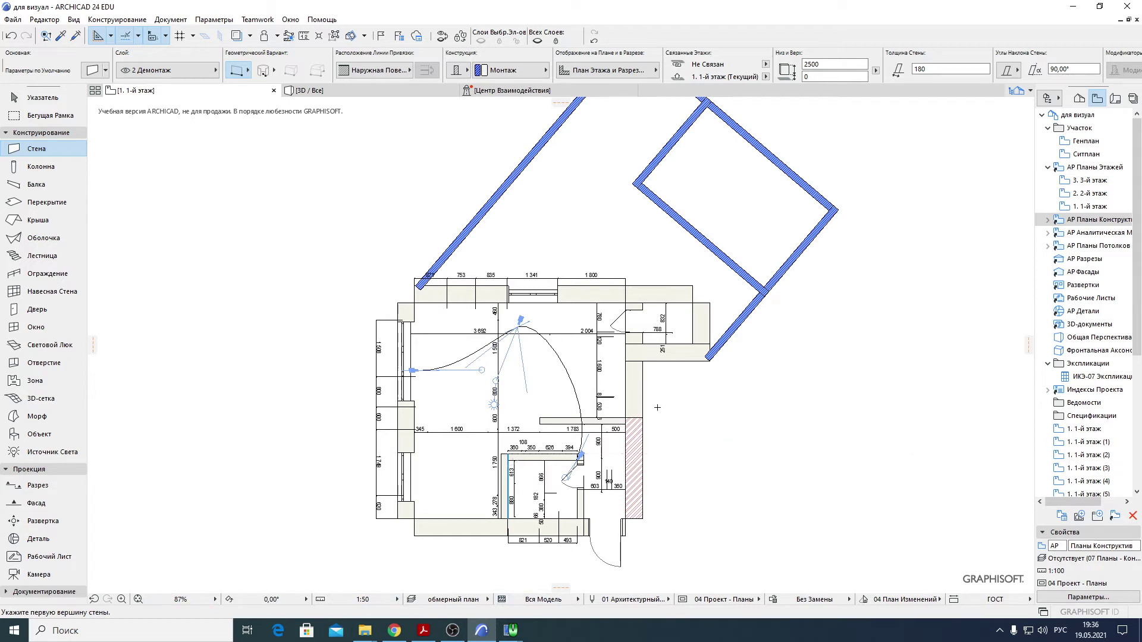
{"action": "left_click", "coordinate": [411, 600]}
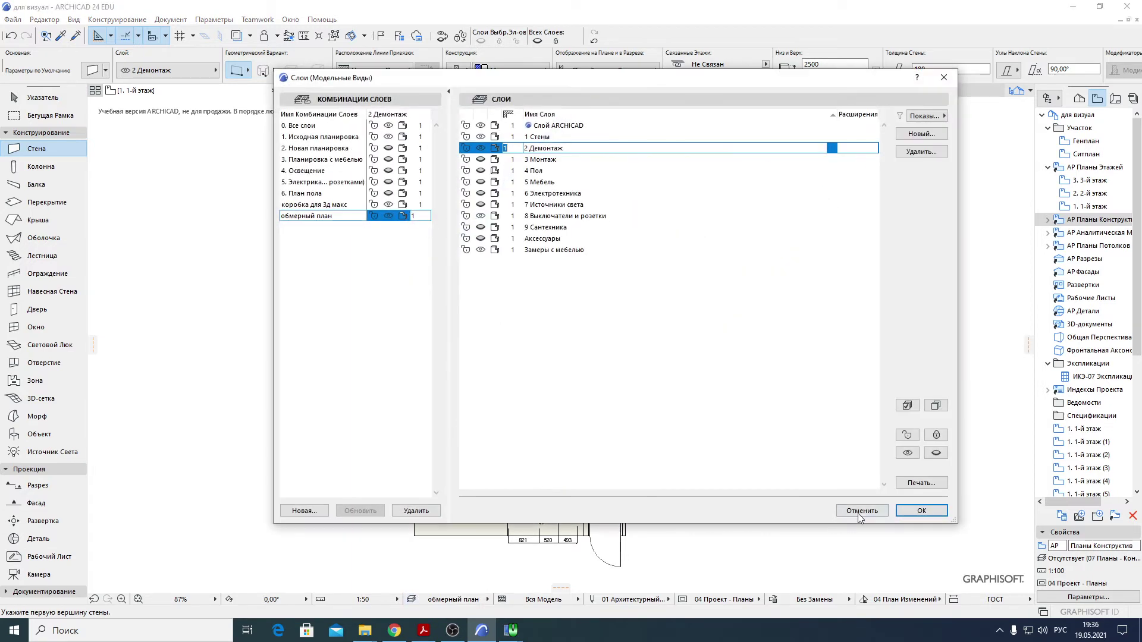
{"action": "left_click", "coordinate": [913, 512]}
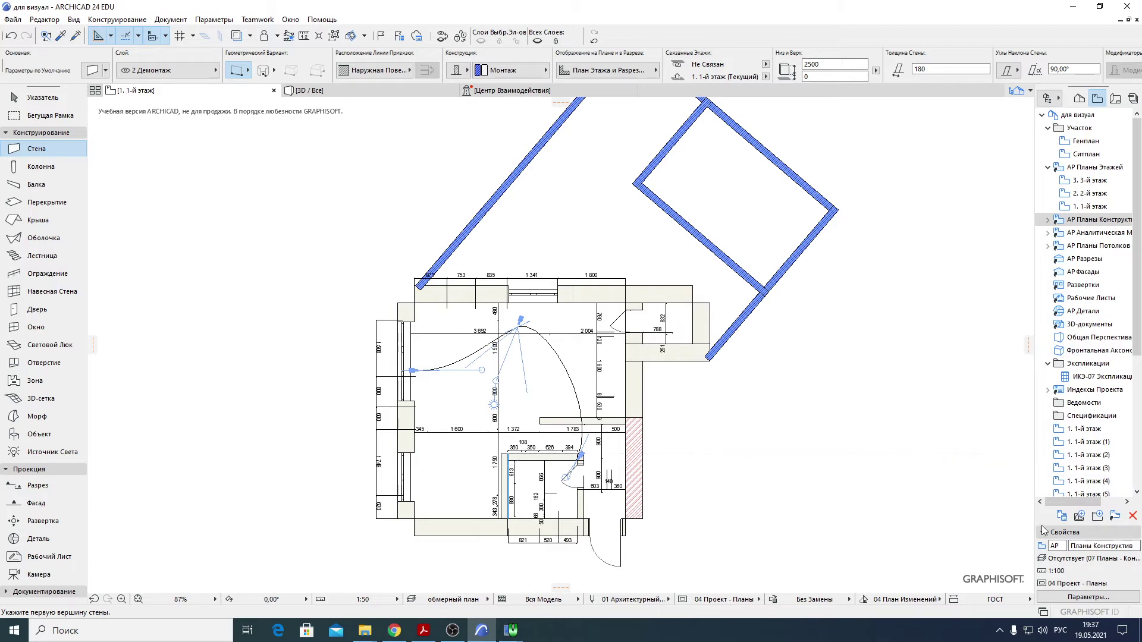
- Save the current floor plan setup as a new view with the custom name обмерный план
{"action": "left_click", "coordinate": [1079, 516]}
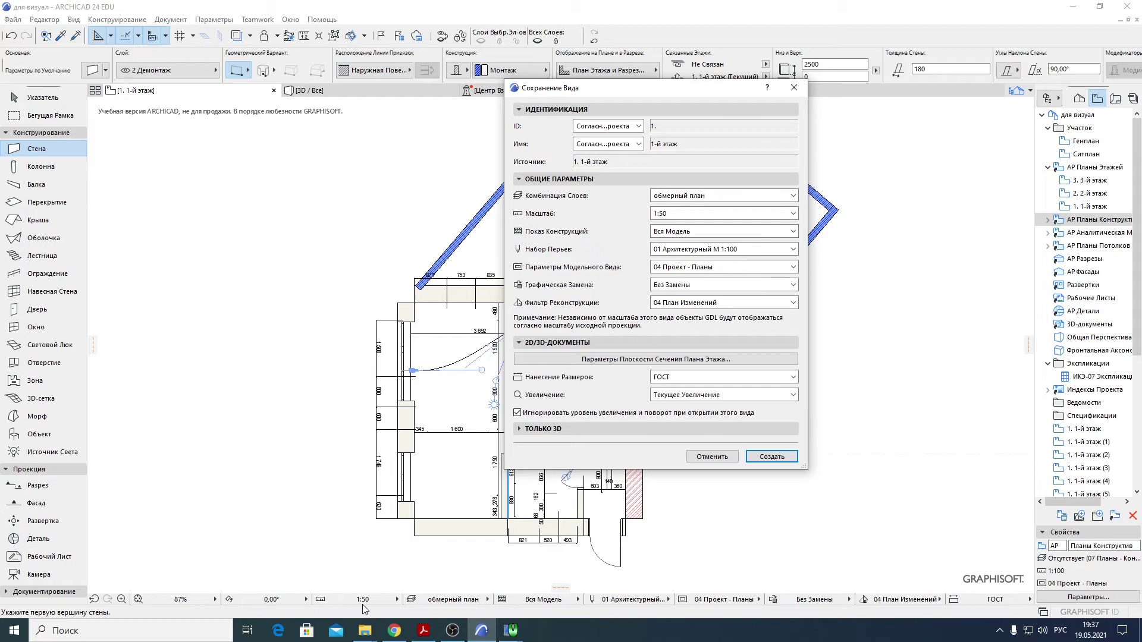
{"action": "left_click", "coordinate": [640, 148]}
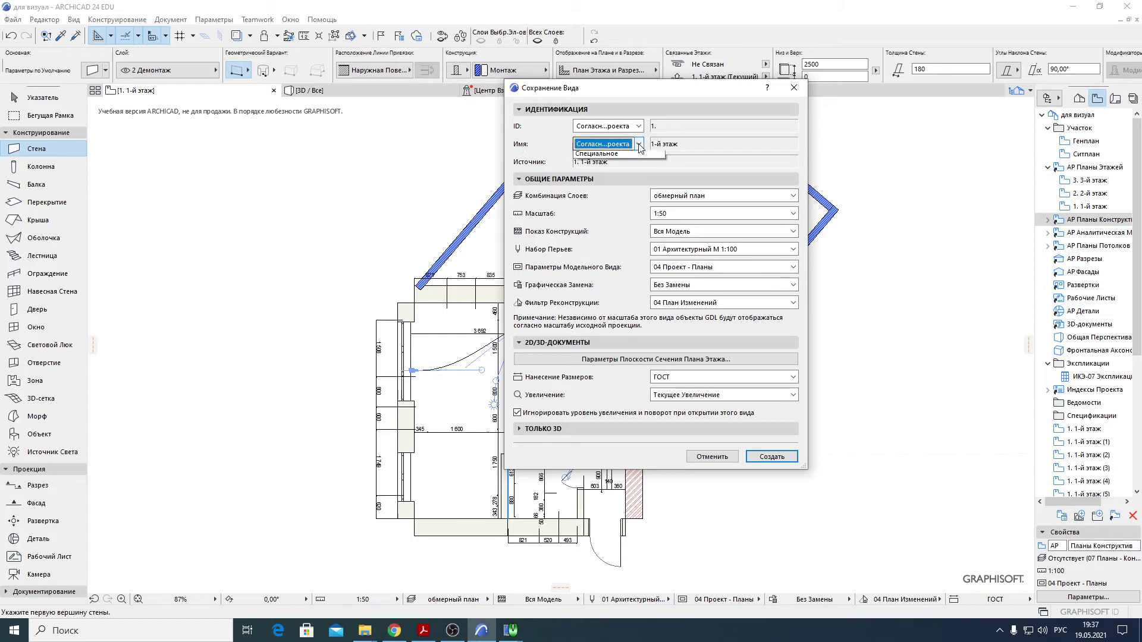
{"action": "left_click", "coordinate": [607, 166]}
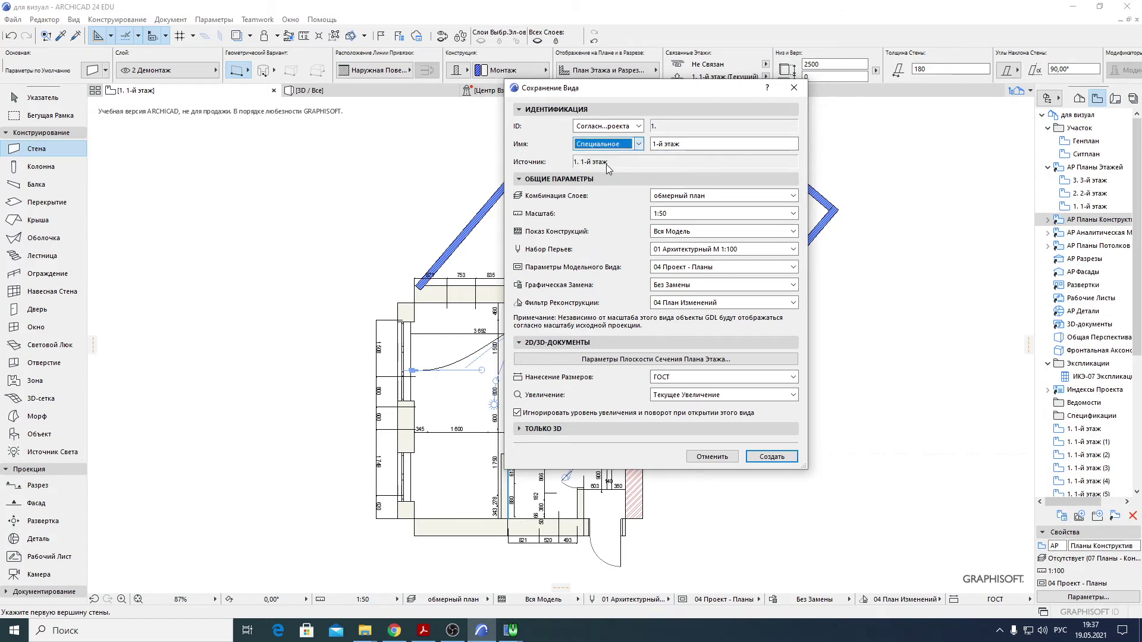
{"action": "left_click", "coordinate": [687, 149]}
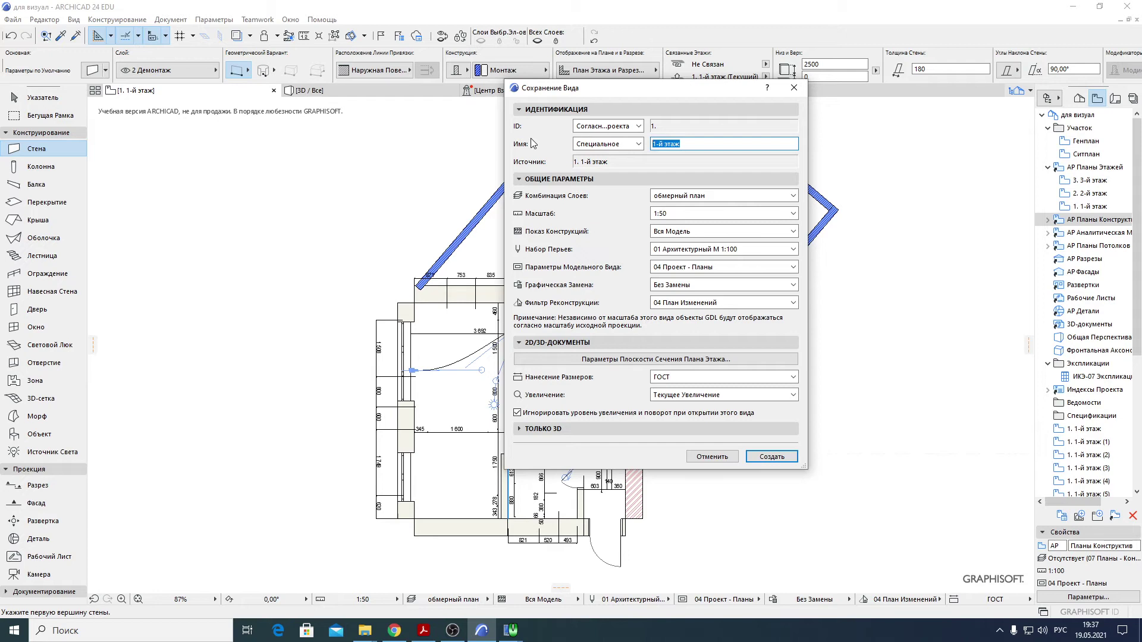
{"action": "type", "text": "обмерный план"}
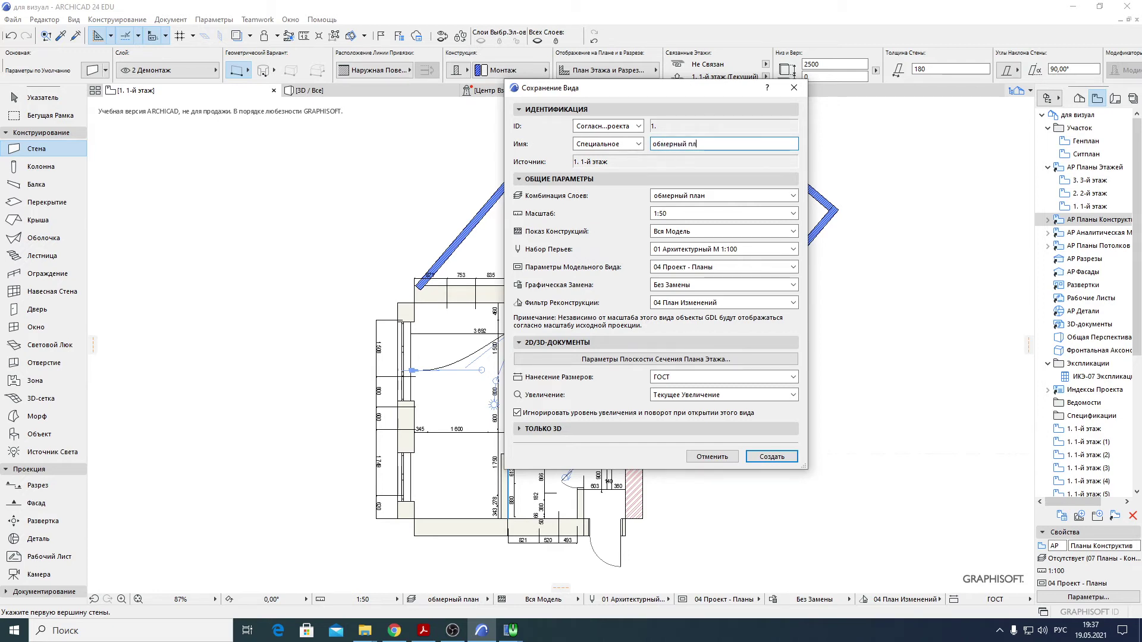
{"action": "left_click", "coordinate": [772, 456]}
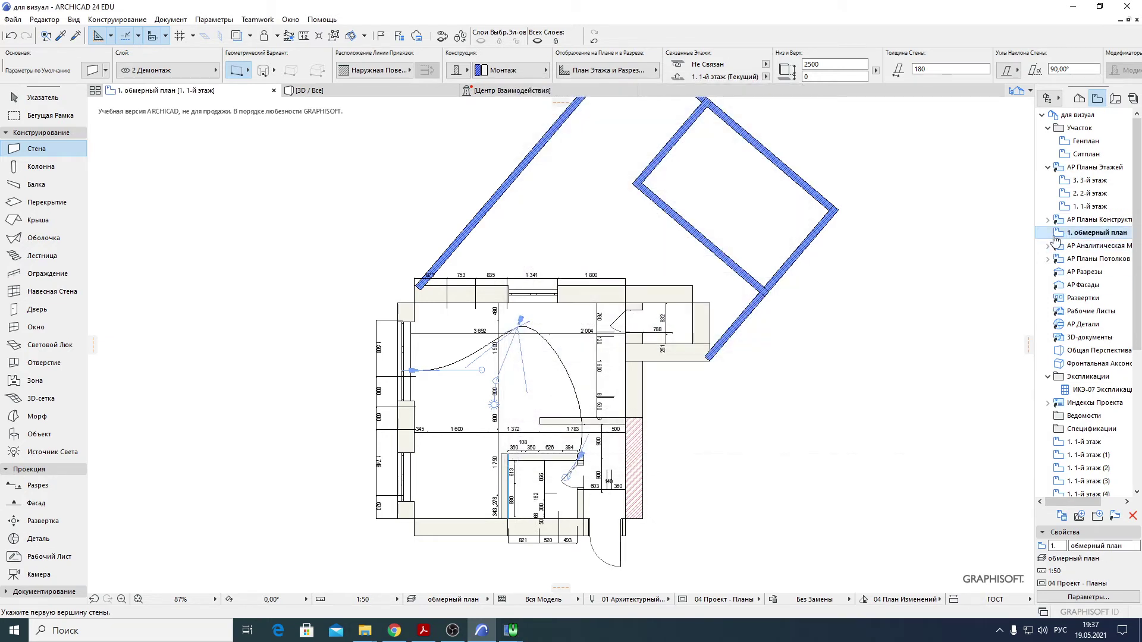
- Move the обмерный план view to the end of the view map and delete all other views and folders
{"action": "left_click_drag", "start_coordinate": [1074, 237], "coordinate": [1083, 119]}
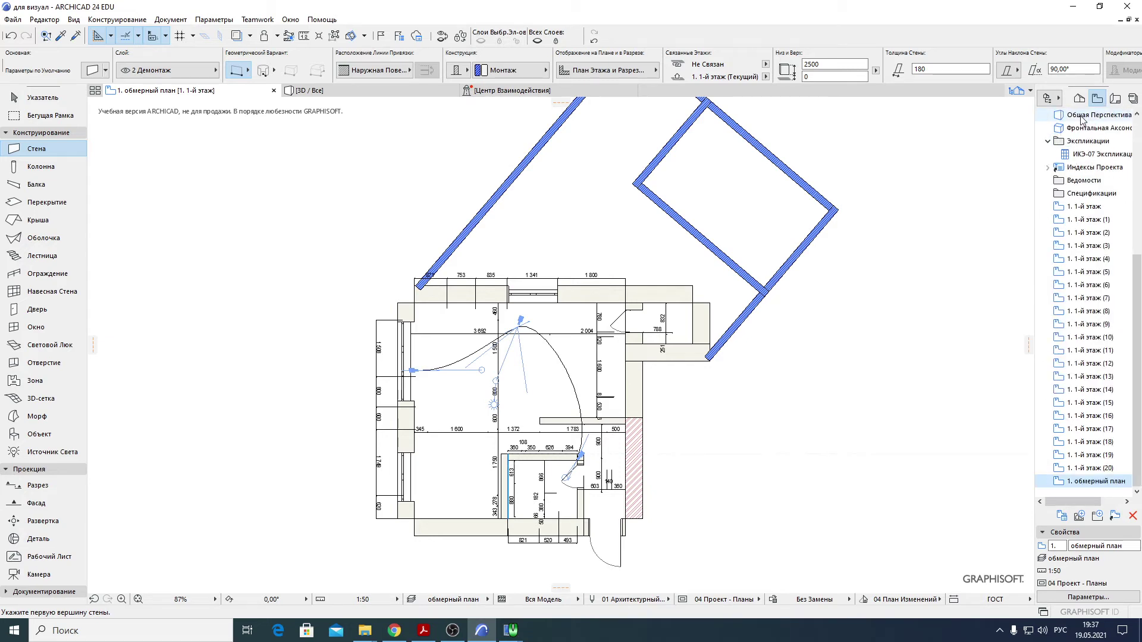
{"action": "left_click", "coordinate": [1112, 470]}
{"action": "scroll", "coordinate": [1140, 348], "scroll_direction": "up", "scroll_amount": 3}
{"action": "scroll", "coordinate": [1140, 348], "scroll_direction": "up", "scroll_amount": 3}
{"action": "key", "text": "ctrl+a"}
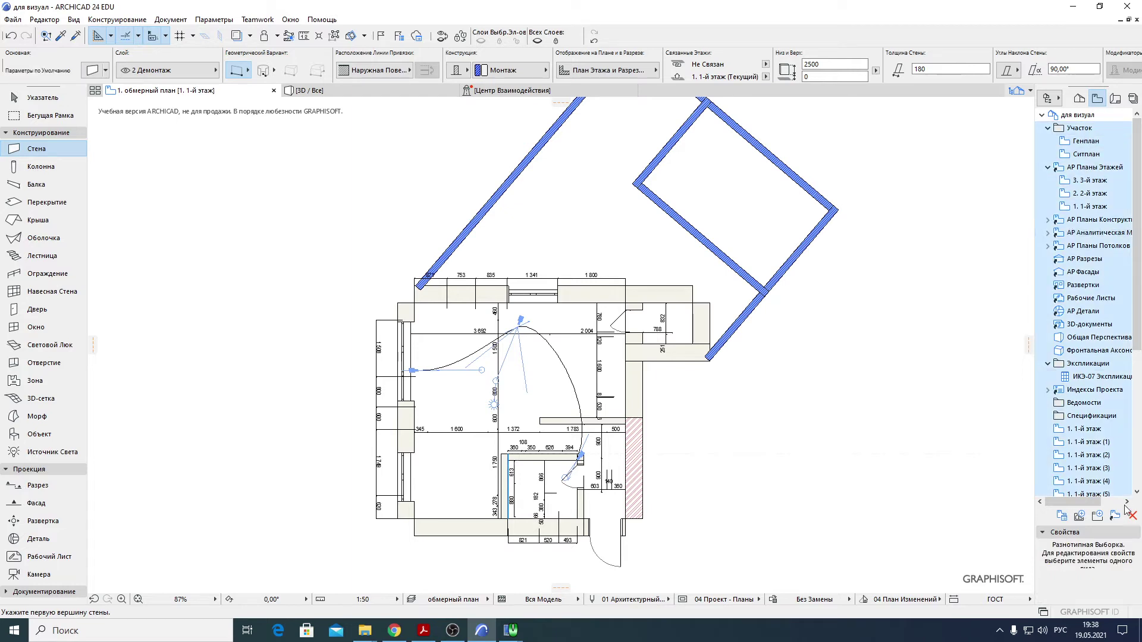
{"action": "left_click", "coordinate": [1132, 515]}
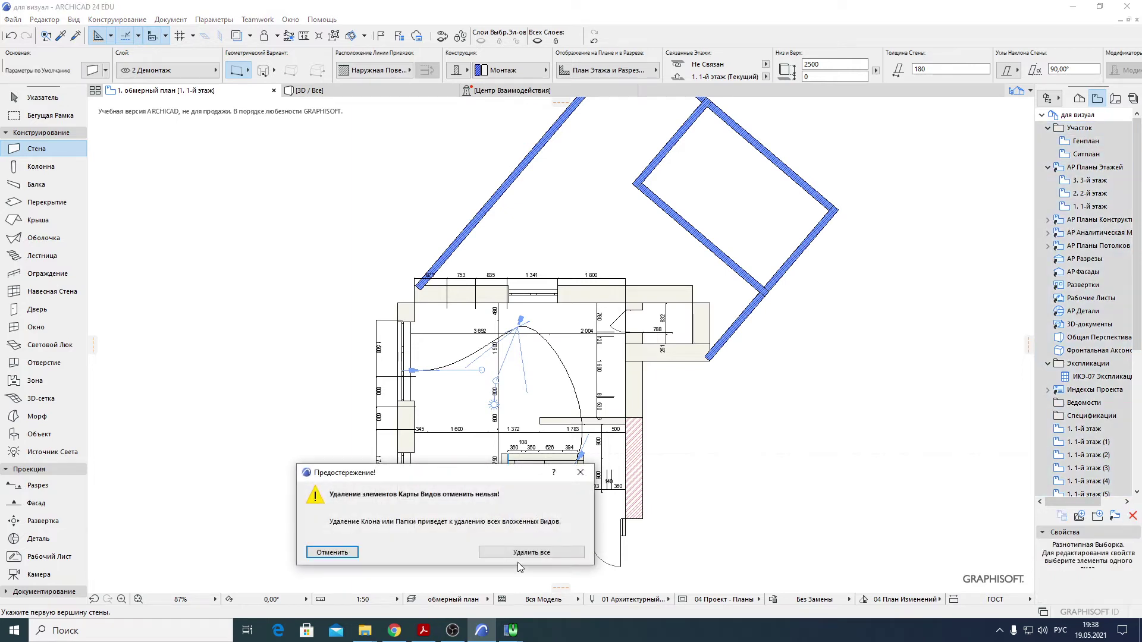
{"action": "left_click", "coordinate": [522, 554]}
{"action": "left_click", "coordinate": [1079, 116]}
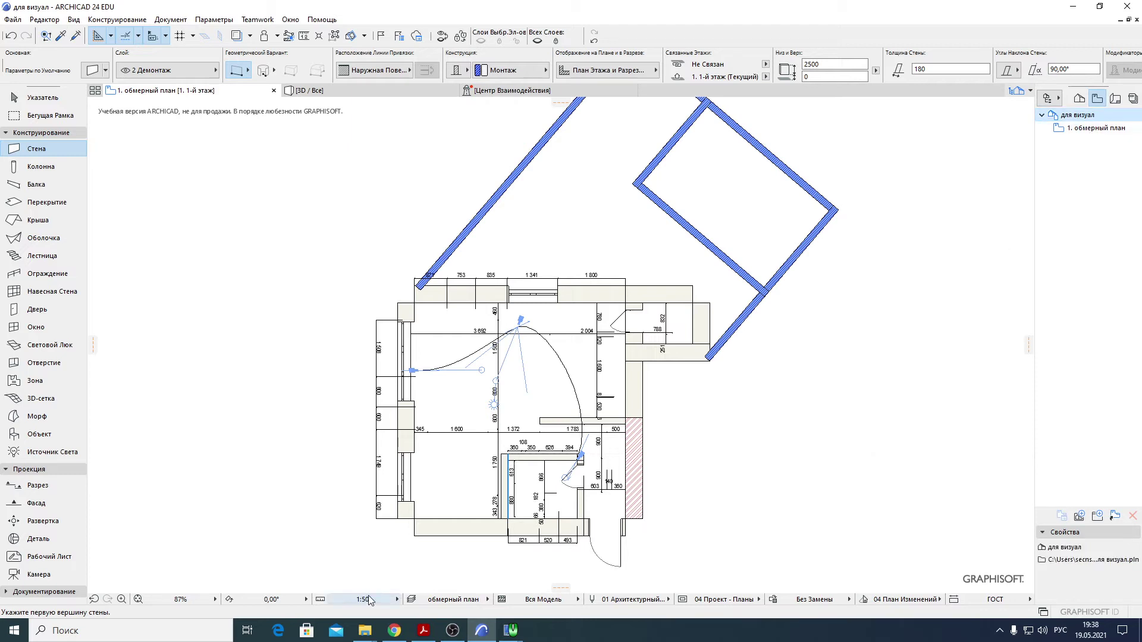
- Try the 5. Электрика layer combination, 05 Механический pen set and План Пожарной Опасности override, and restore the saved обмерный план view
{"action": "left_click", "coordinate": [452, 600]}
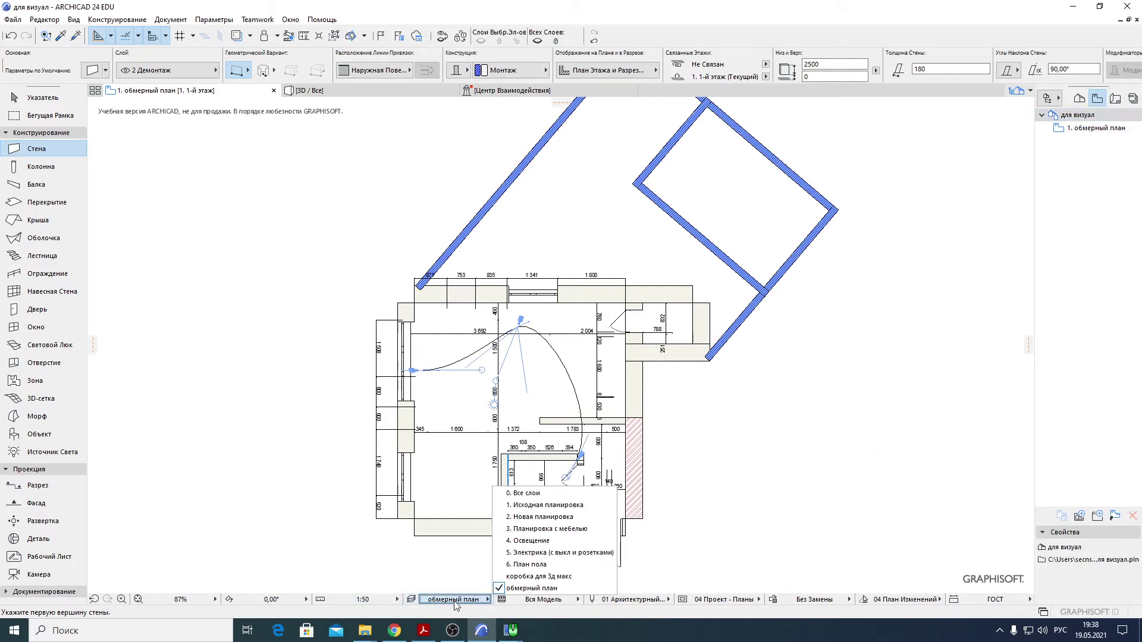
{"action": "left_click", "coordinate": [535, 553]}
{"action": "left_click", "coordinate": [634, 599]}
{"action": "left_click", "coordinate": [721, 564]}
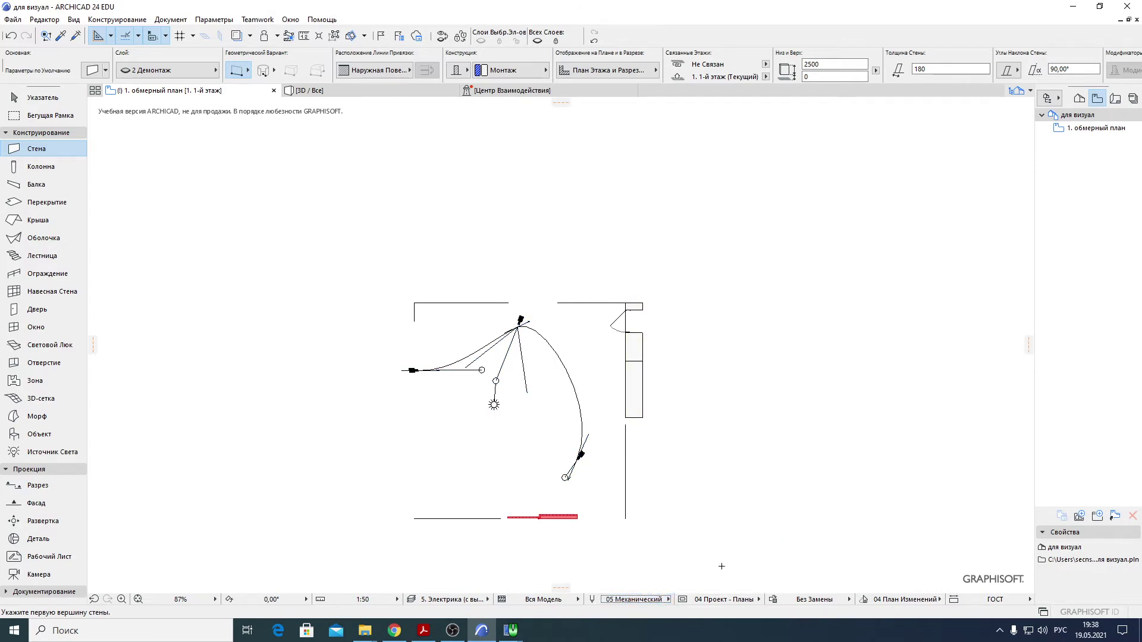
{"action": "left_click", "coordinate": [812, 600]}
{"action": "left_click", "coordinate": [857, 554]}
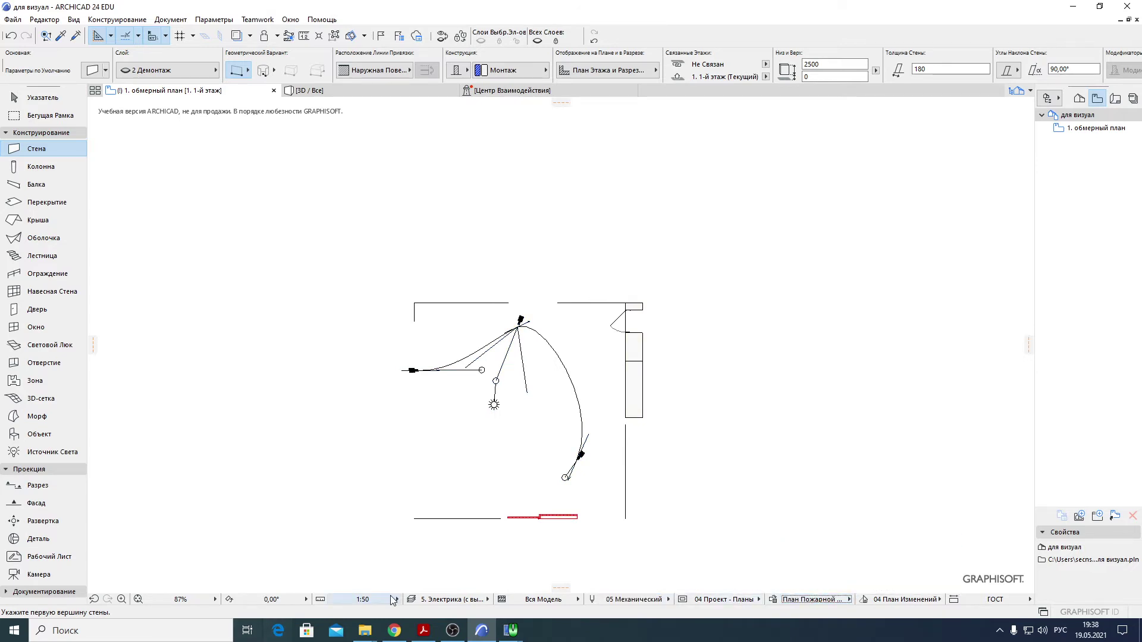
{"action": "double_click", "coordinate": [1100, 131]}
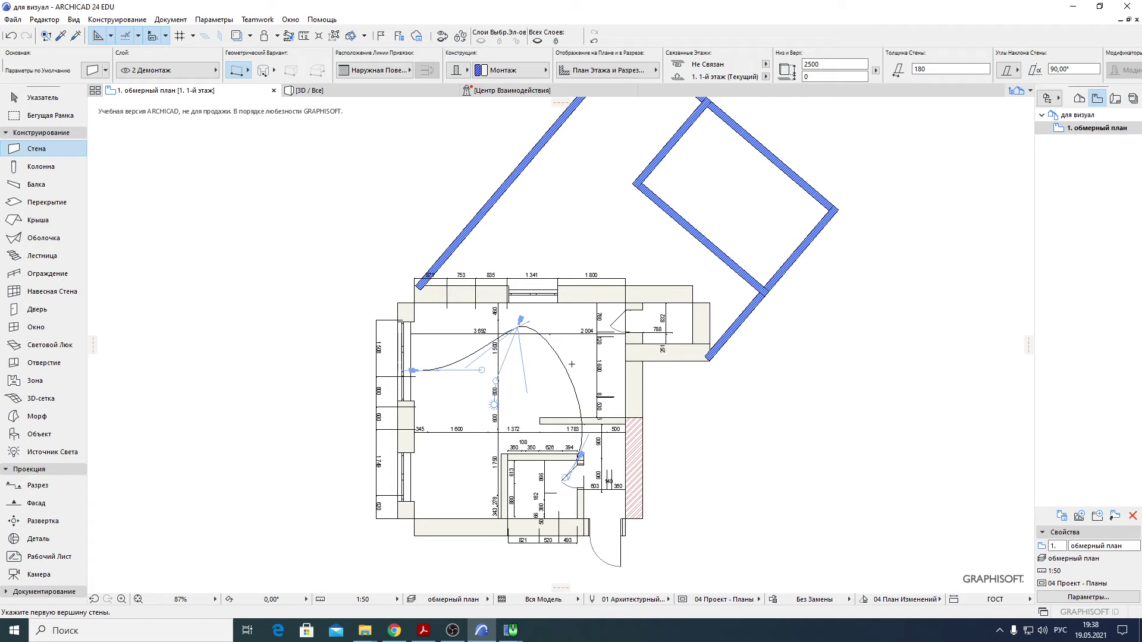
- Examine the project map, the view map and the master layouts in the layout book
{"action": "left_click", "coordinate": [1115, 99]}
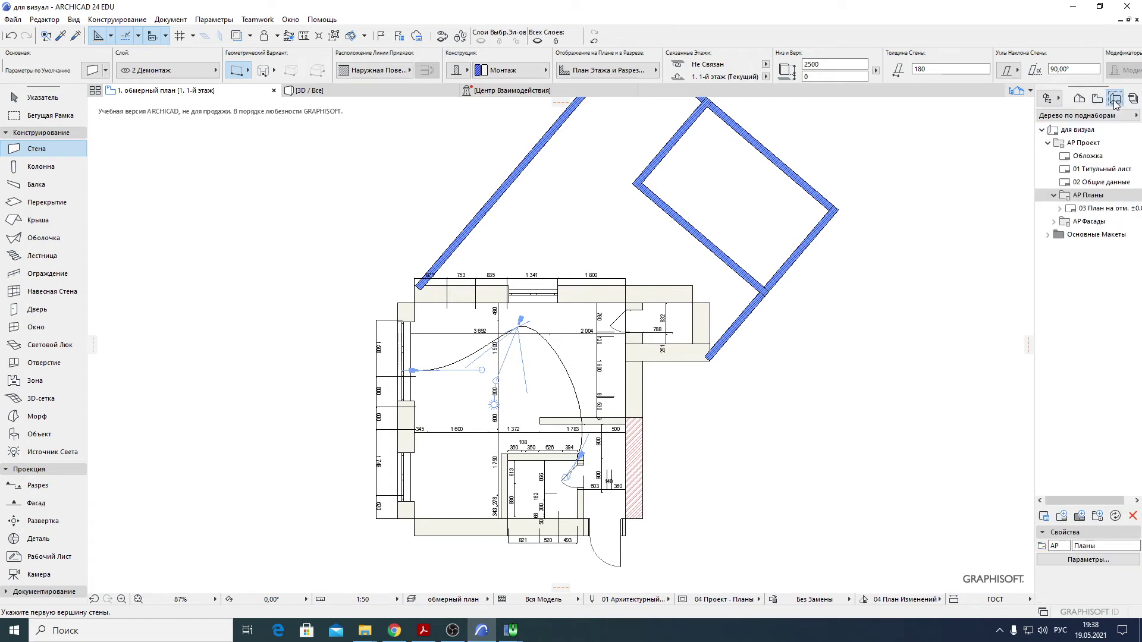
{"action": "left_click", "coordinate": [1081, 100]}
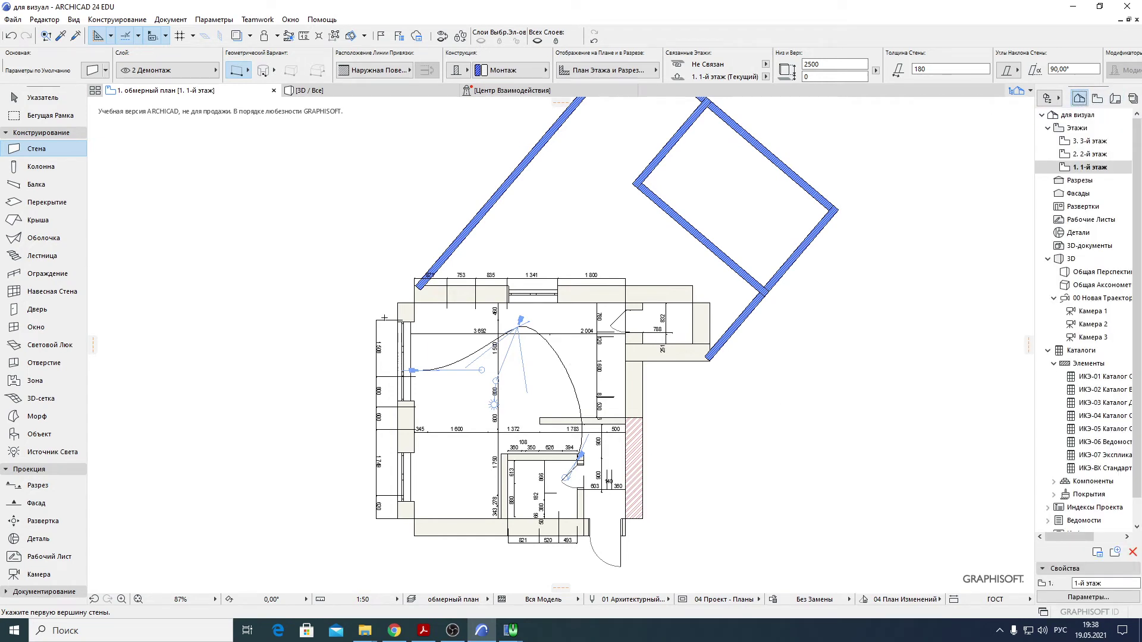
{"action": "left_click", "coordinate": [1098, 101]}
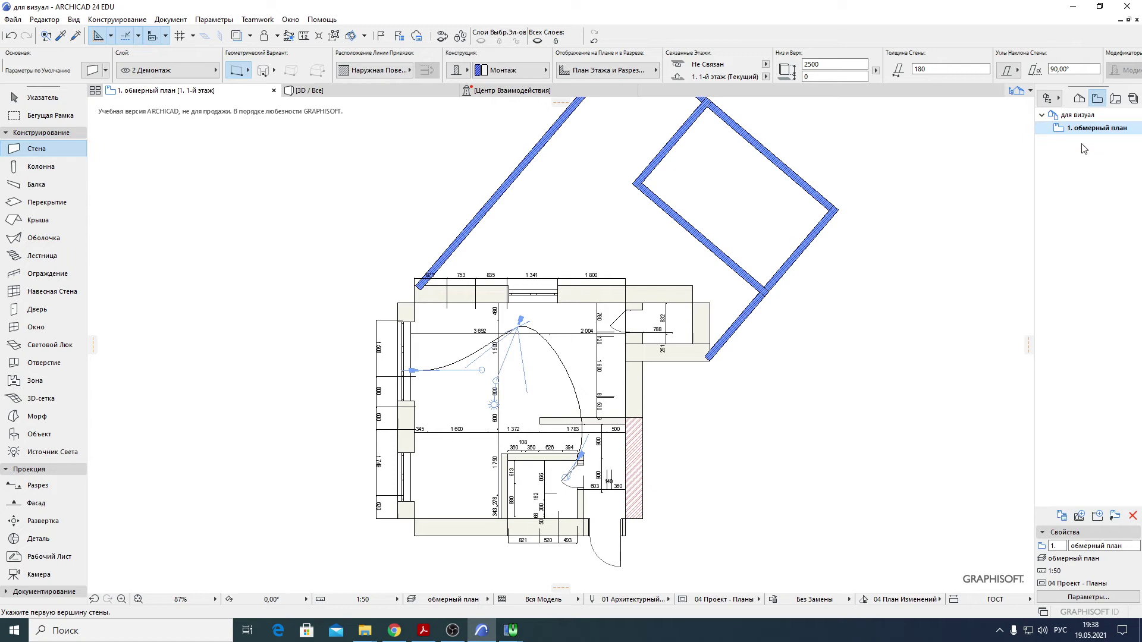
{"action": "left_click", "coordinate": [1115, 98]}
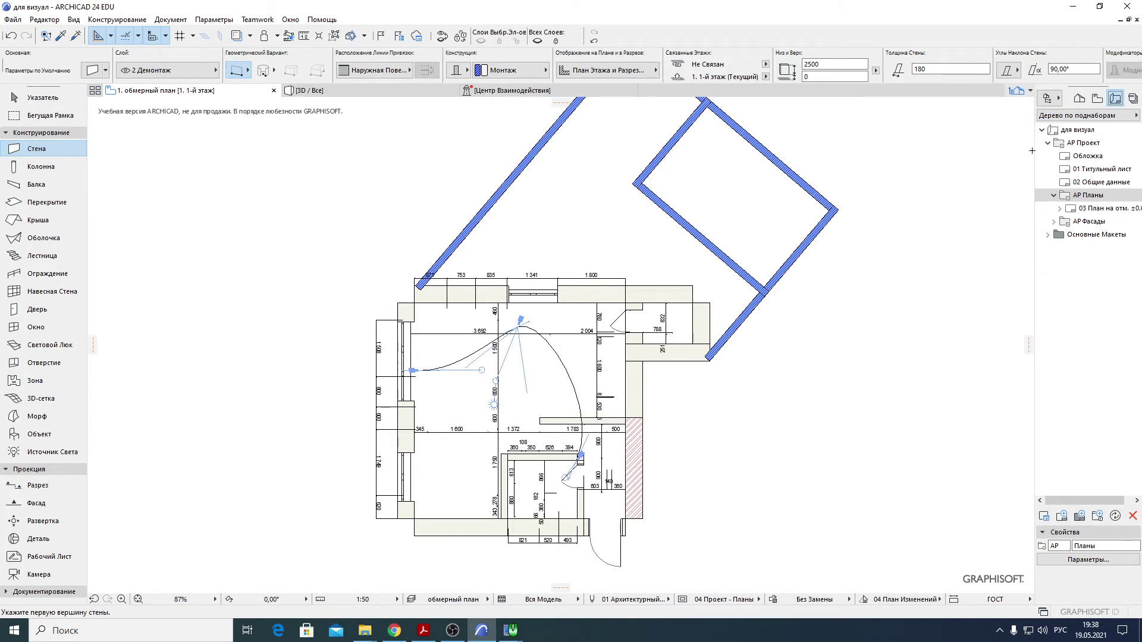
{"action": "left_click", "coordinate": [1047, 235]}
{"action": "scroll", "coordinate": [1099, 360], "scroll_direction": "down", "scroll_amount": 1}
{"action": "left_click", "coordinate": [452, 631]}
{"action": "left_click", "coordinate": [452, 631]}
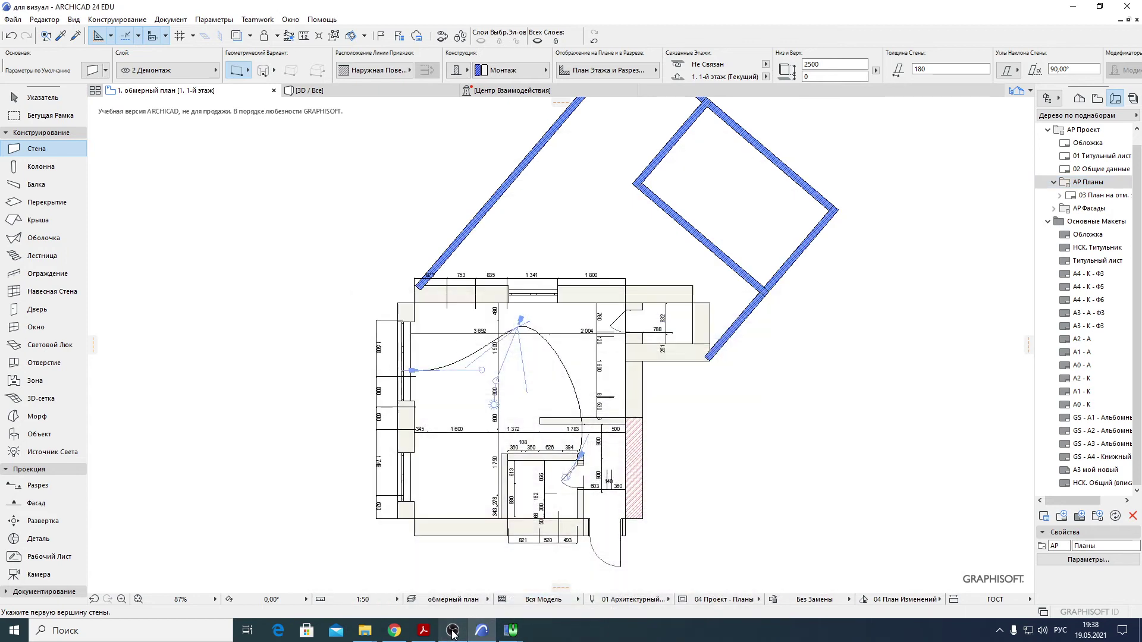
{"action": "left_click", "coordinate": [1048, 221]}
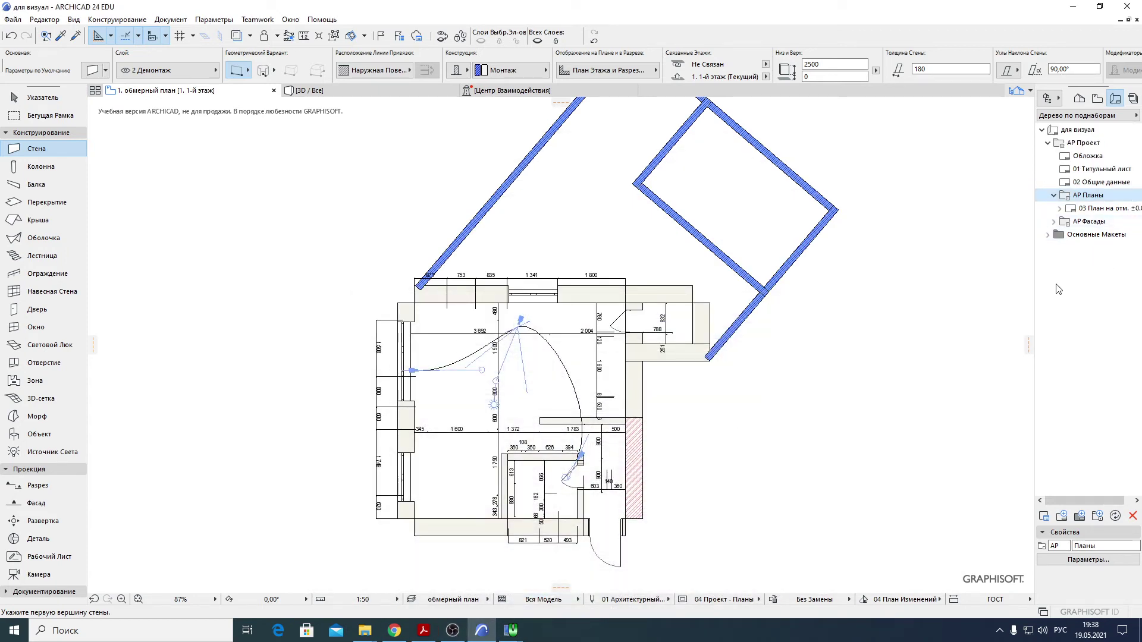
- Start a new landscape master layout named большой длинный пустой лист with the A3 (ISO) - Метрический size
{"action": "left_click", "coordinate": [1079, 516]}
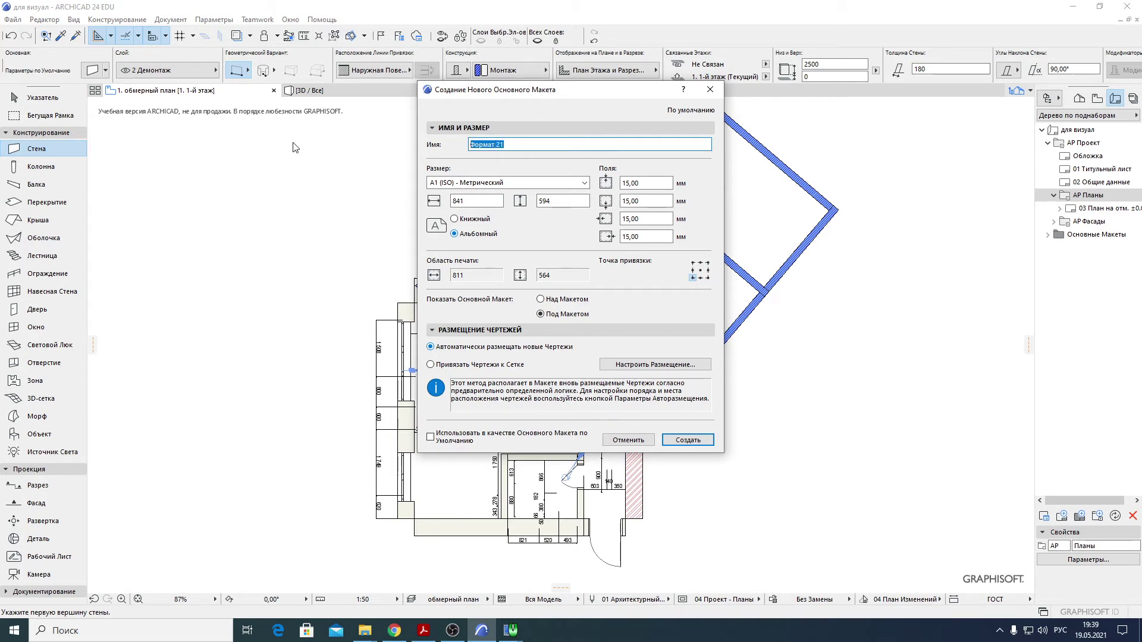
{"action": "type", "text": "6"}
{"action": "type", "text": "ольшой длинный пустой лист"}
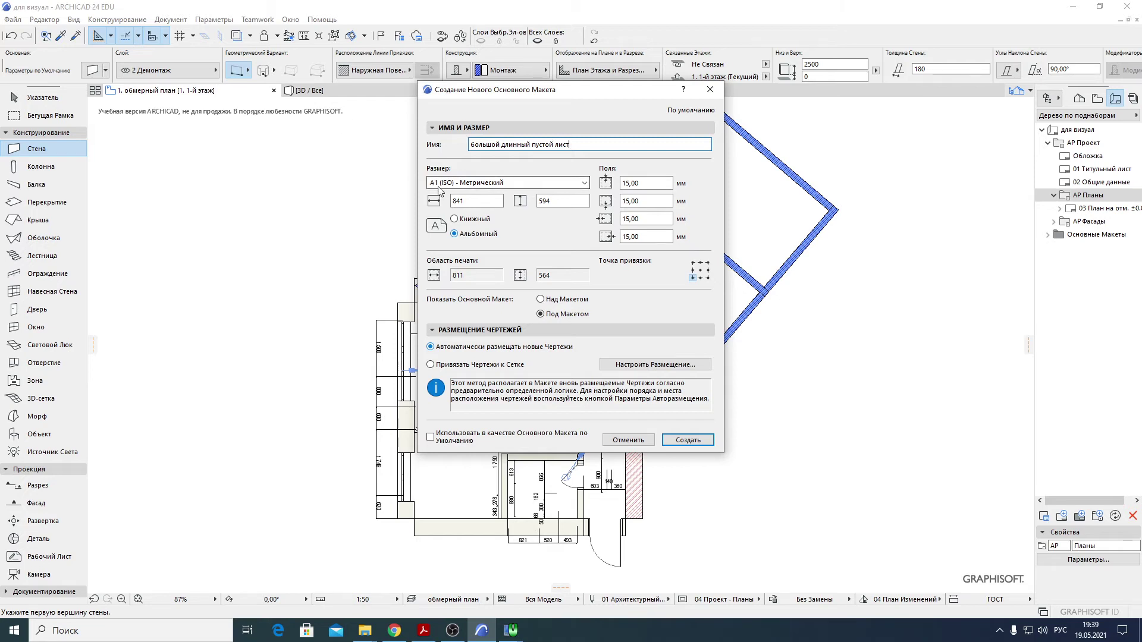
{"action": "left_click", "coordinate": [483, 184]}
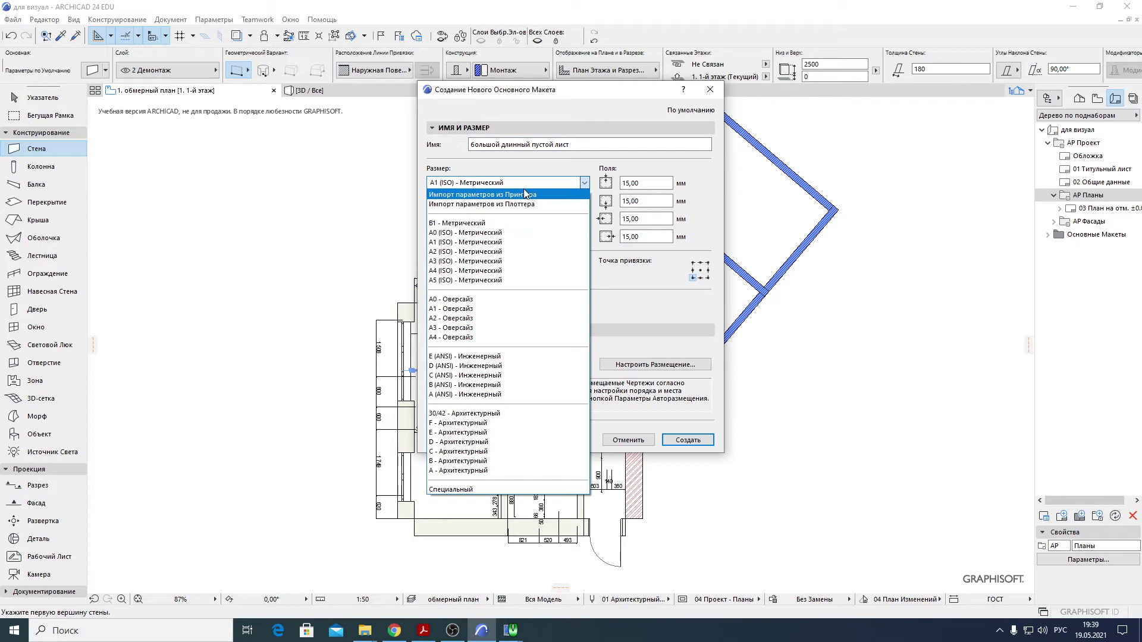
{"action": "left_click", "coordinate": [539, 178]}
{"action": "left_click", "coordinate": [545, 184]}
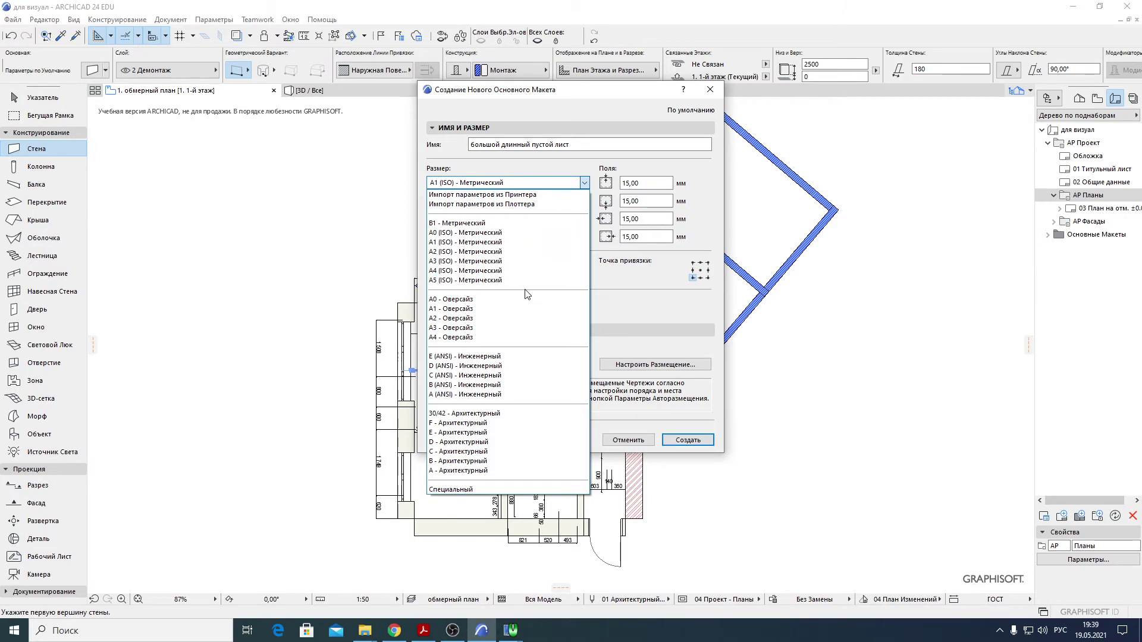
{"action": "left_click", "coordinate": [446, 262]}
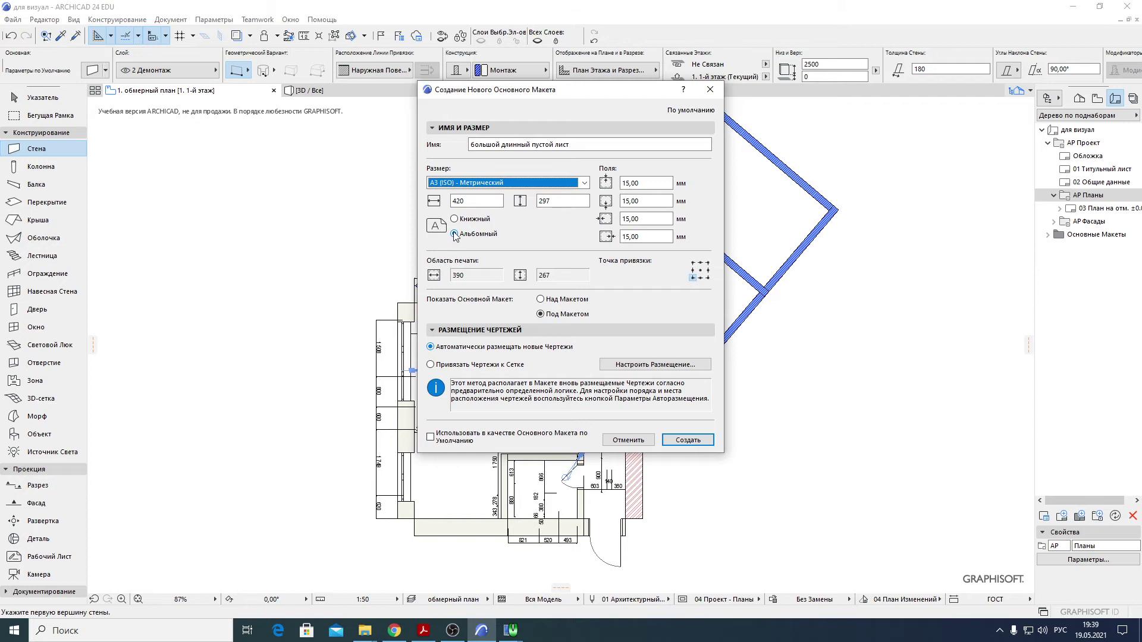
{"action": "left_click", "coordinate": [455, 235]}
- Set the new master layout's top, bottom and right margins to 5 mm
{"action": "left_click", "coordinate": [645, 183]}
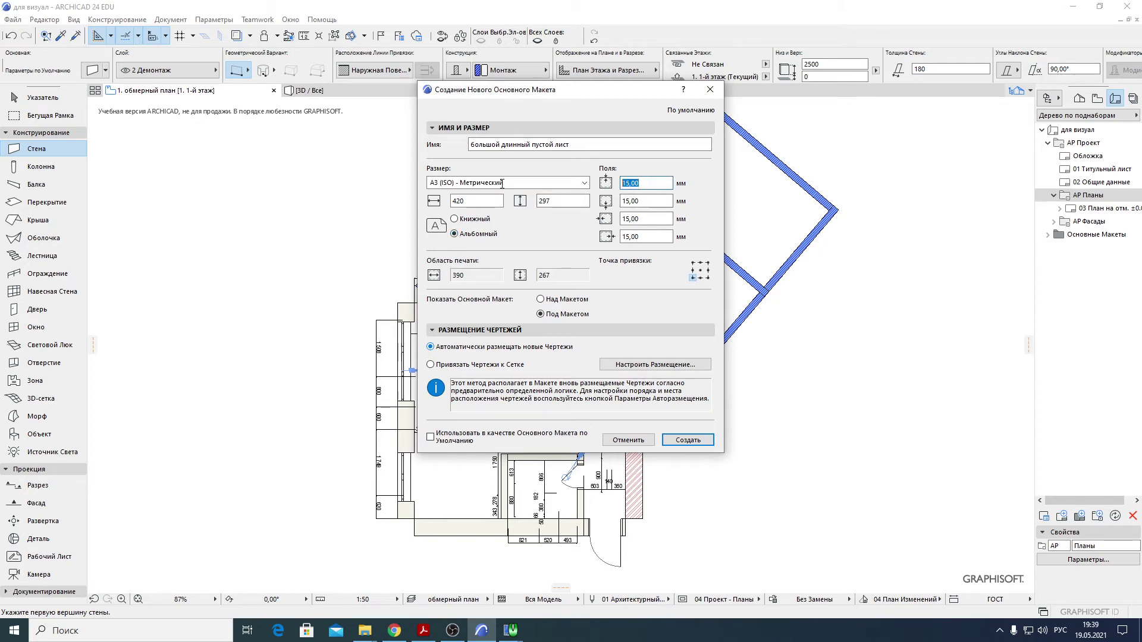
{"action": "type", "text": "5"}
{"action": "key", "text": "Tab"}
{"action": "type", "text": "5"}
{"action": "key", "text": "Tab"}
{"action": "key", "text": "Tab"}
{"action": "type", "text": "5"}
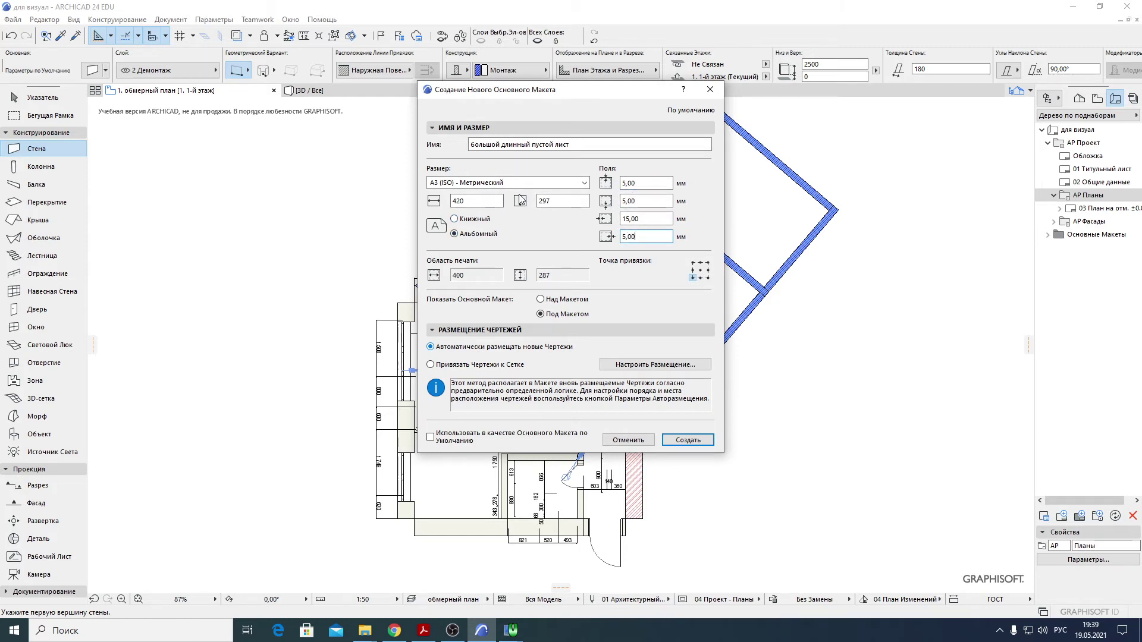
- Set the sheet size to 9000 mm wide by 200 mm high and create the master layout
{"action": "double_click", "coordinate": [476, 201]}
{"action": "type", "text": "9000"}
{"action": "key", "text": "Tab"}
{"action": "type", "text": "2"}
{"action": "left_click", "coordinate": [473, 203]}
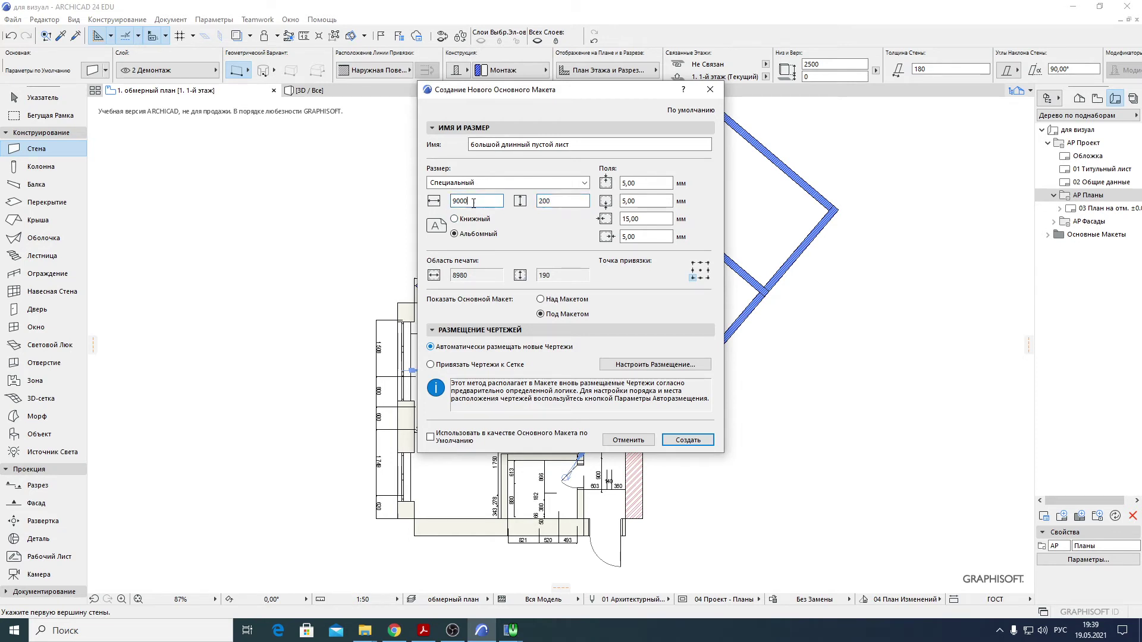
{"action": "left_click", "coordinate": [688, 440]}
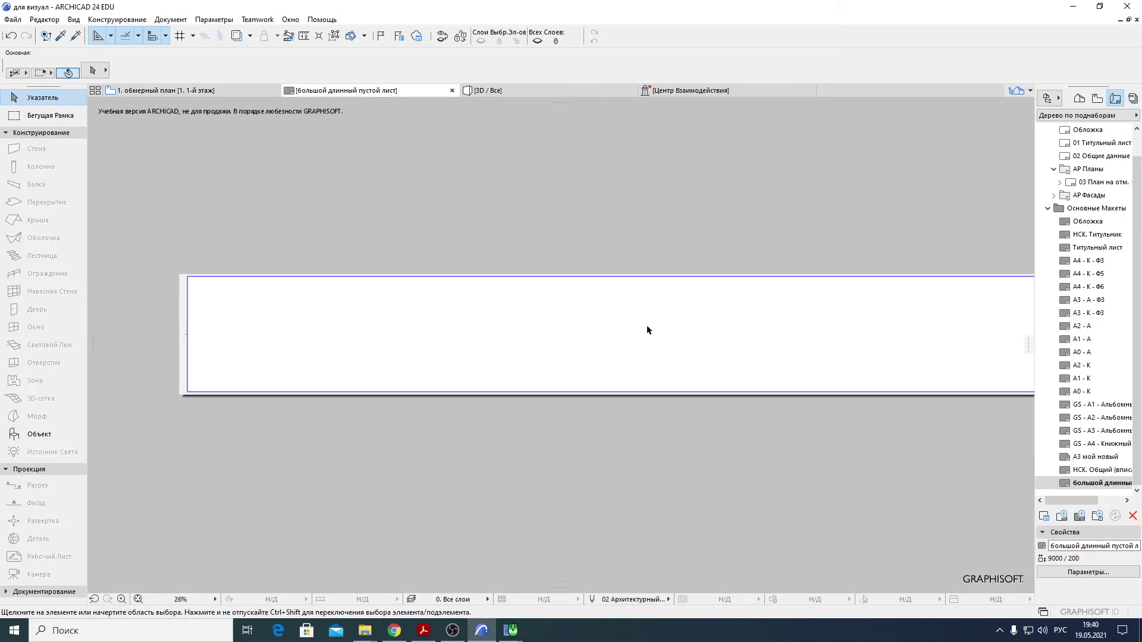
{"action": "scroll", "coordinate": [647, 331], "scroll_direction": "down", "scroll_amount": 3}
{"action": "middle_click_drag", "start_coordinate": [678, 331], "coordinate": [426, 323]}
{"action": "middle_click_drag", "start_coordinate": [854, 334], "coordinate": [777, 319]}
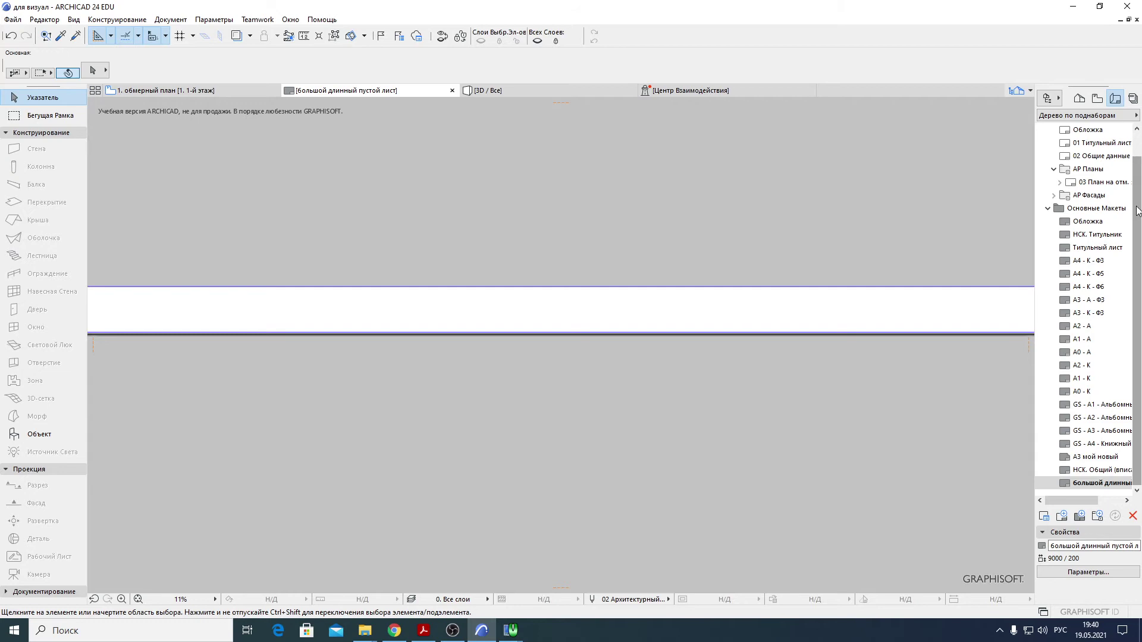
- Try to delete the whole АР Проект subset from the layout book
{"action": "left_click_drag", "start_coordinate": [1138, 211], "coordinate": [1137, 148]}
{"action": "left_click", "coordinate": [1050, 143]}
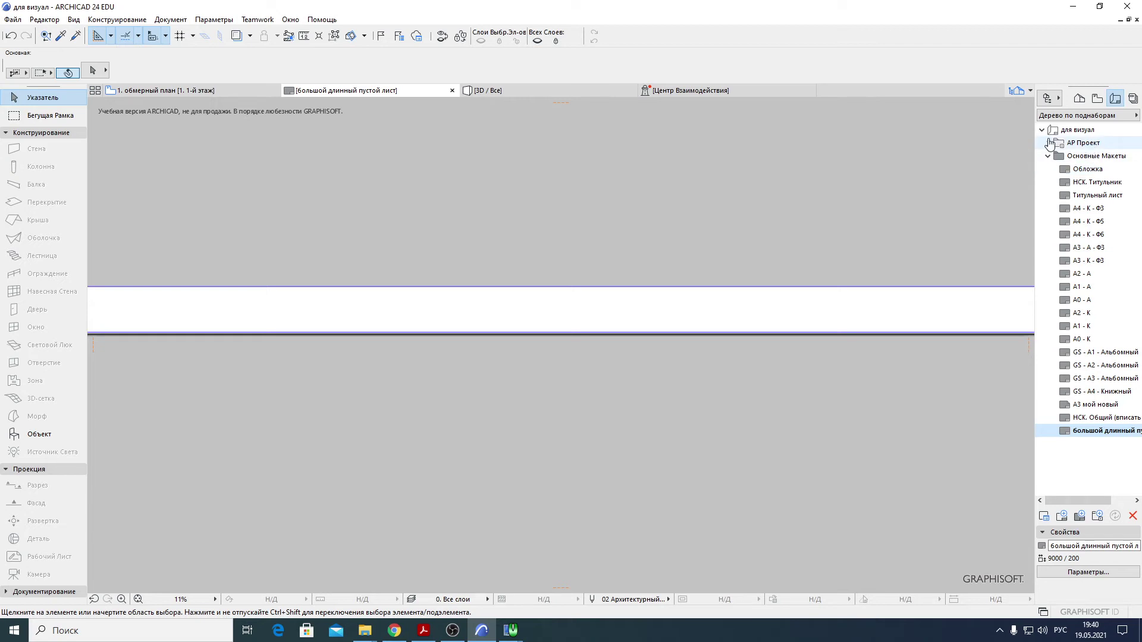
{"action": "left_click", "coordinate": [1099, 144]}
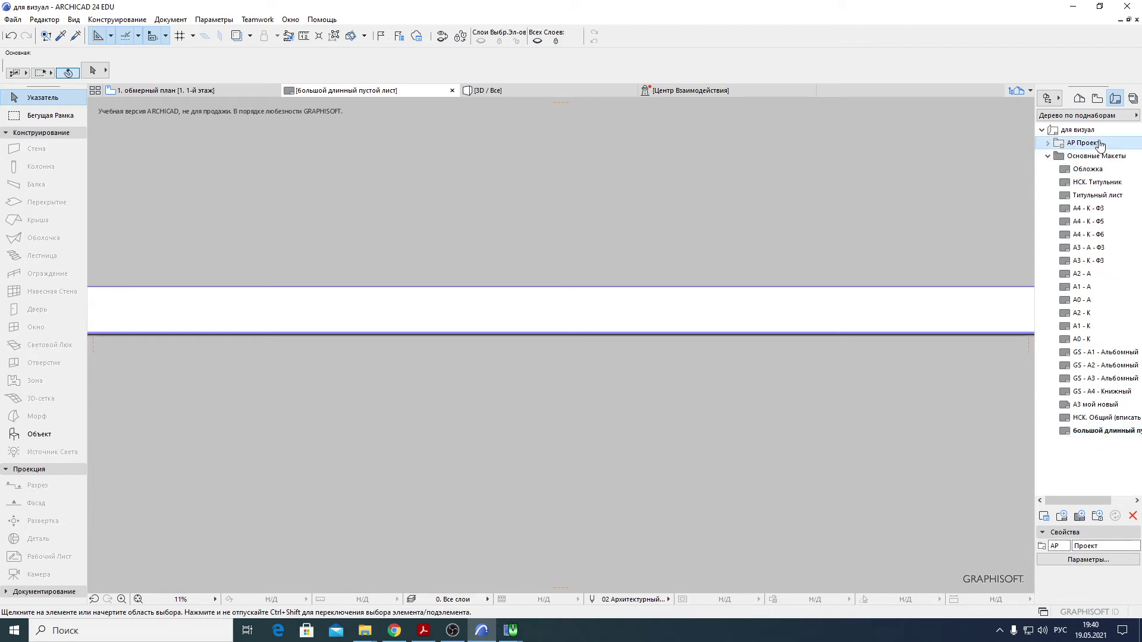
{"action": "left_click", "coordinate": [1133, 515]}
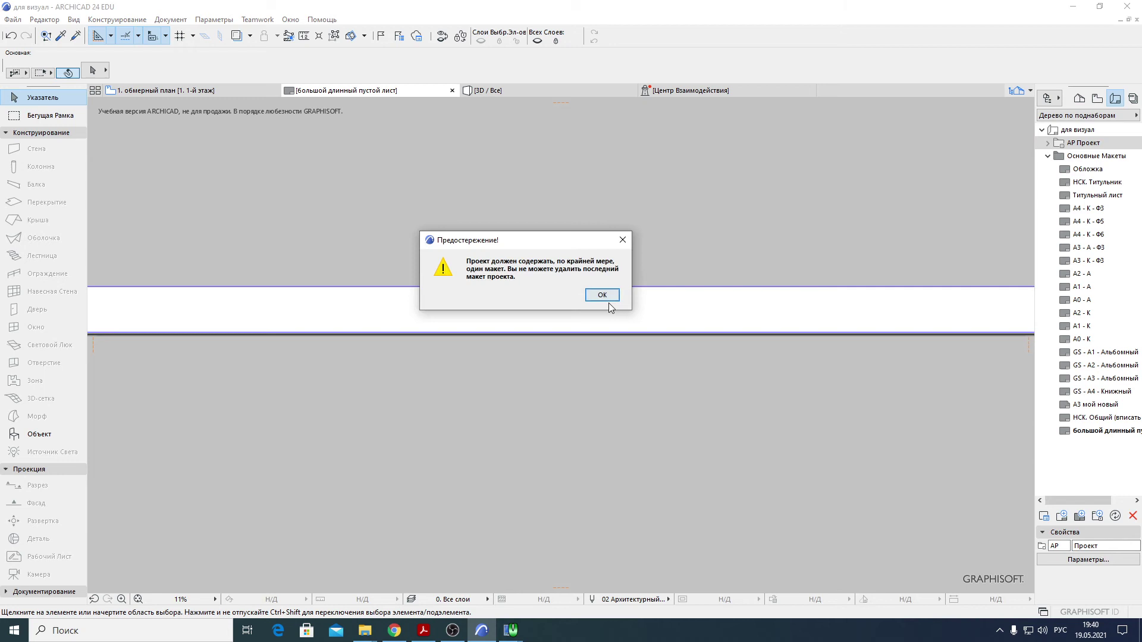
{"action": "left_click", "coordinate": [606, 298]}
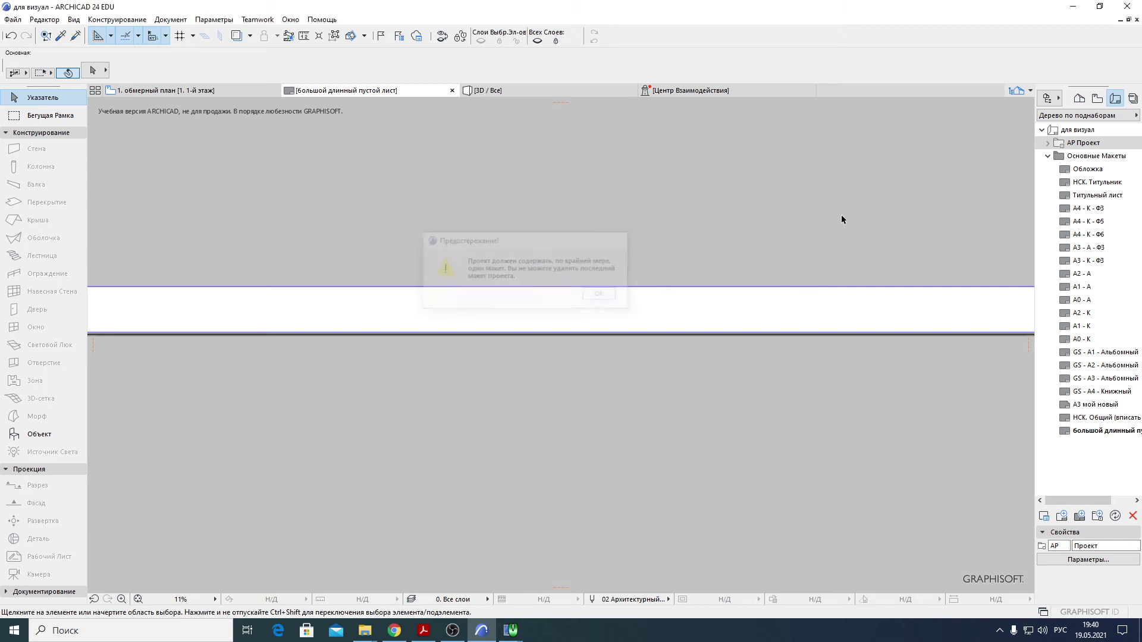
- Delete the АР Проект contents from 01 Титульный лист through АР Фасады, keeping only the Обложка layout
{"action": "left_click", "coordinate": [1049, 144]}
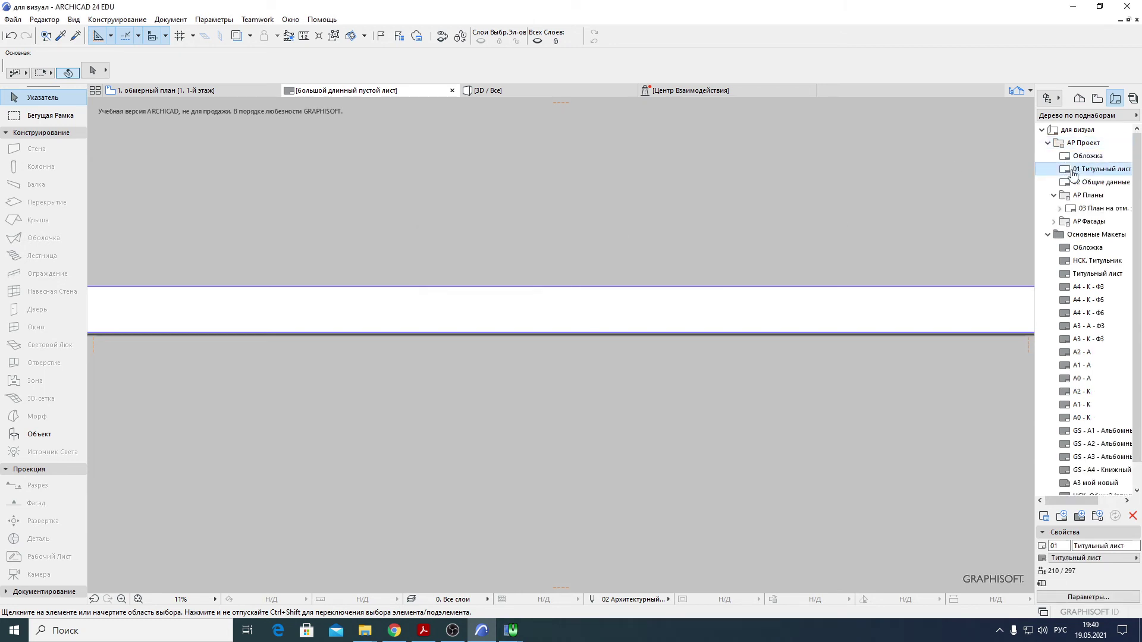
{"action": "left_click", "coordinate": [1077, 222], "text": "shift"}
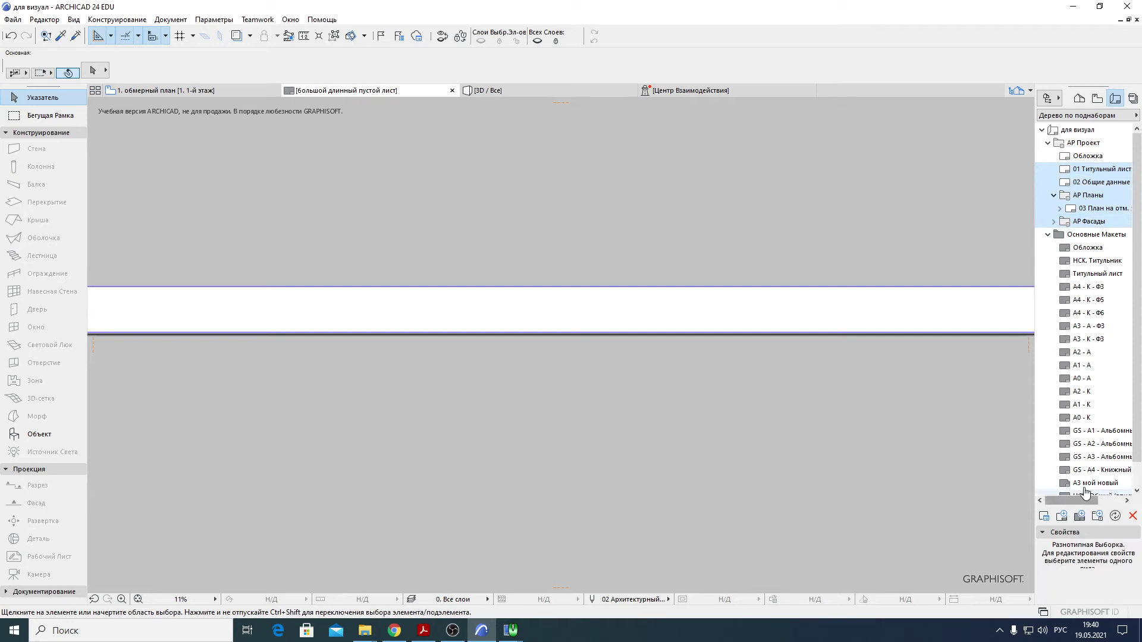
{"action": "left_click", "coordinate": [1133, 516]}
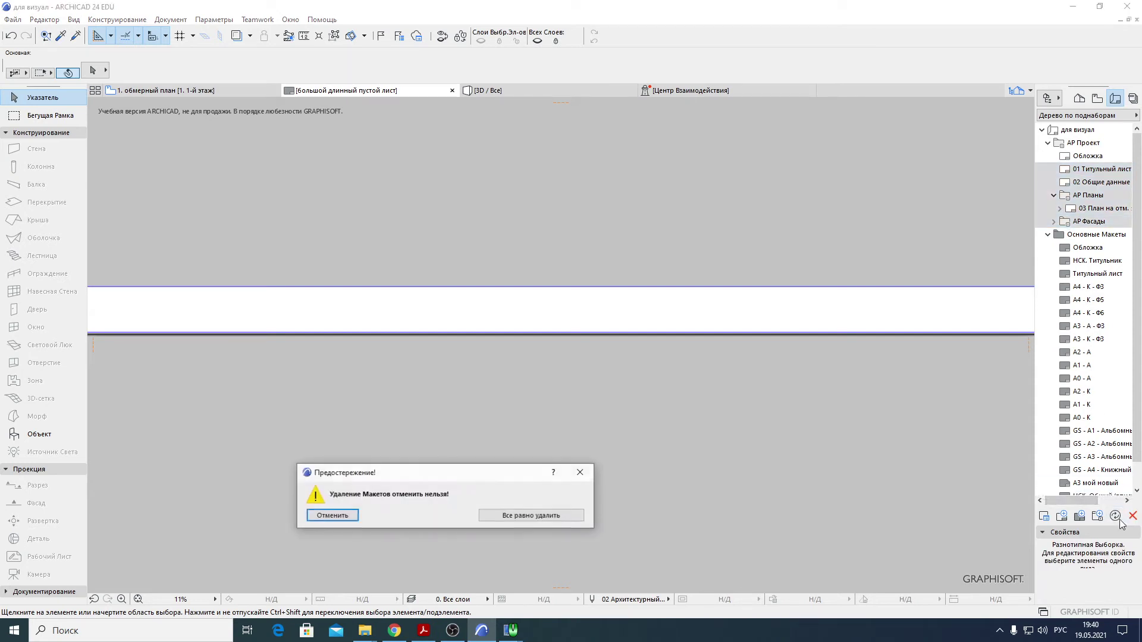
{"action": "left_click", "coordinate": [532, 515]}
{"action": "left_click", "coordinate": [1048, 143]}
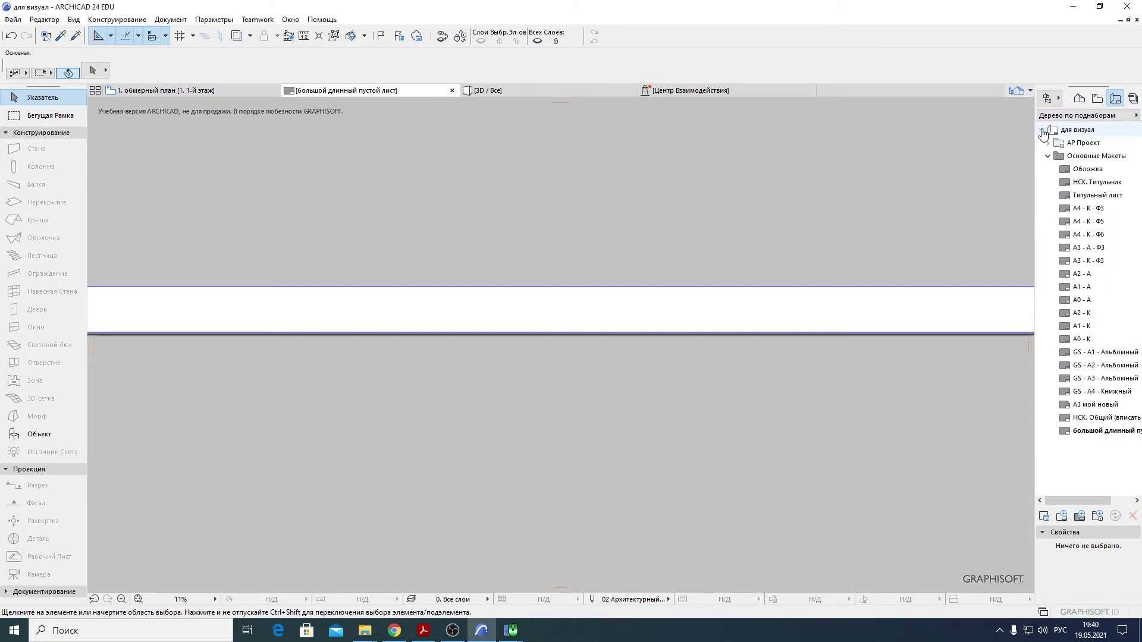
{"action": "left_click", "coordinate": [1043, 130]}
{"action": "left_click", "coordinate": [1041, 130]}
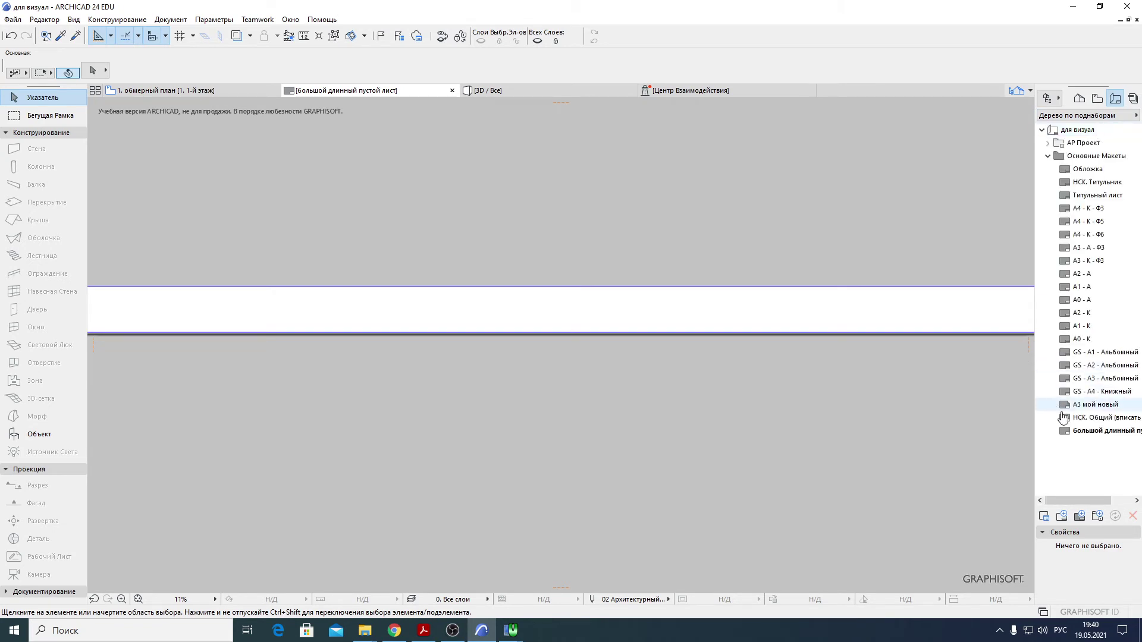
- Create a new subset named мой альбом in the layout book
{"action": "left_click", "coordinate": [1098, 516]}
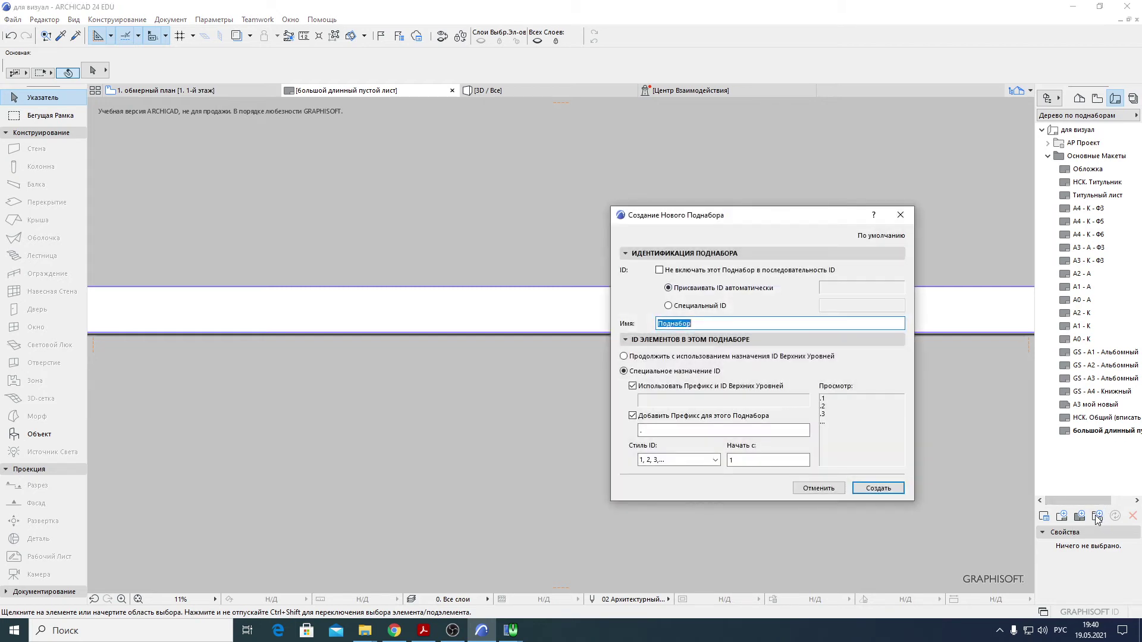
{"action": "type", "text": "мо"}
{"action": "left_click", "coordinate": [878, 488]}
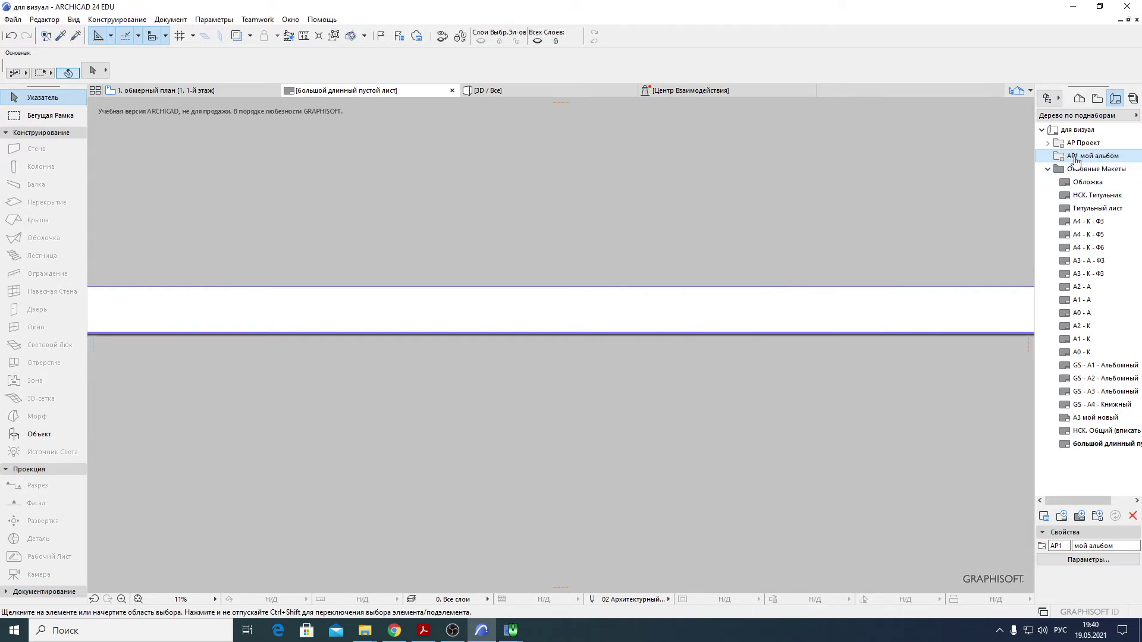
- Add a layout named первый лист to the мой альбом subset, based on the А3 мой новый master layout
{"action": "left_click", "coordinate": [1064, 518]}
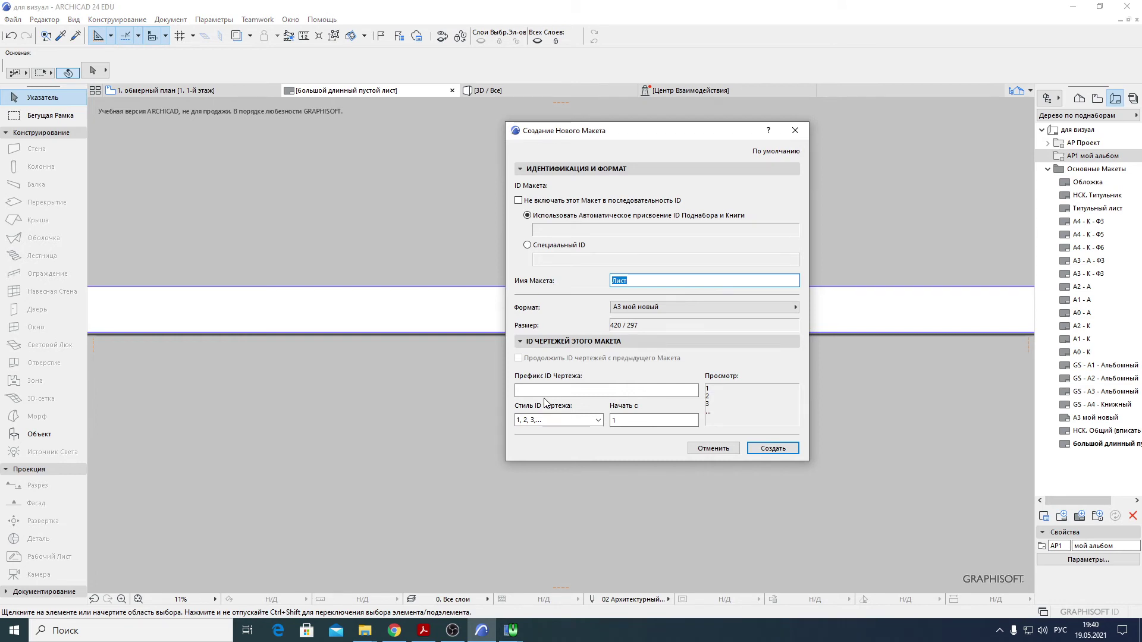
{"action": "type", "text": "первый лист"}
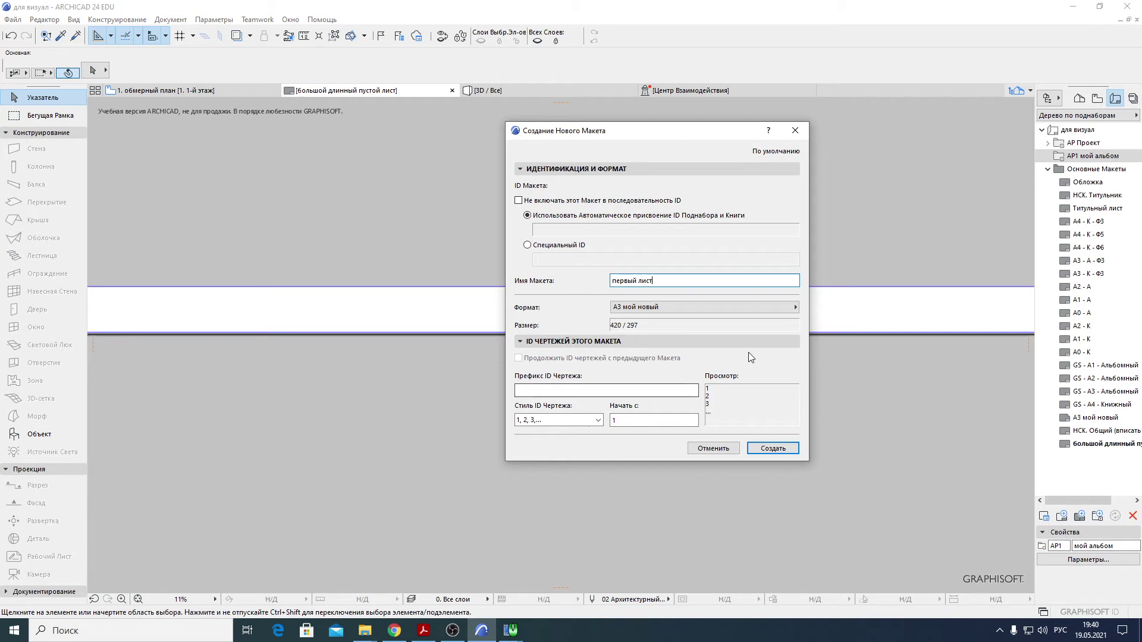
{"action": "left_click", "coordinate": [773, 450]}
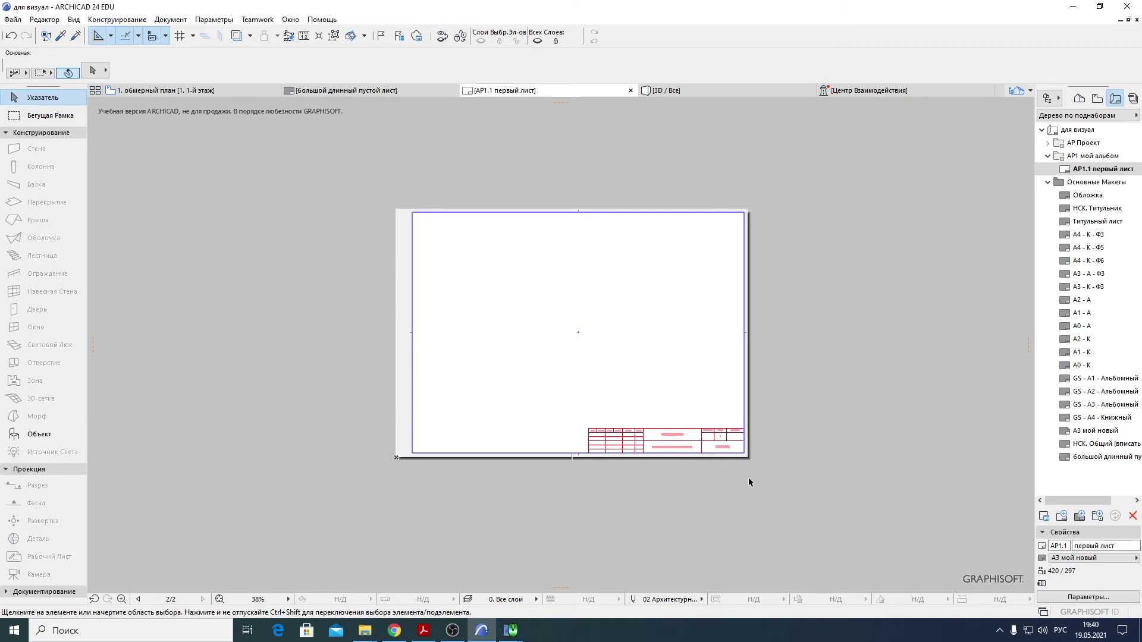
{"action": "scroll", "coordinate": [748, 470], "scroll_direction": "up", "scroll_amount": 4}
{"action": "middle_click_drag", "start_coordinate": [749, 413], "coordinate": [869, 416]}
{"action": "scroll", "coordinate": [916, 398], "scroll_direction": "down", "scroll_amount": 2}
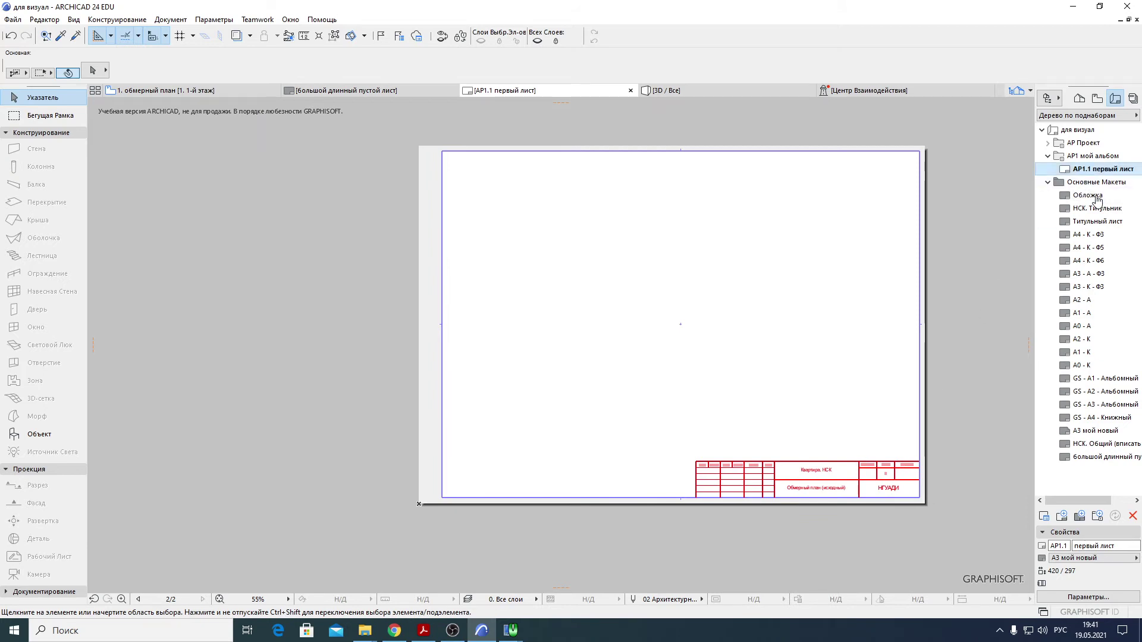
- Add a second layout with the default name Лист to мой альбом, based on the А3 мой новый master layout
{"action": "left_click", "coordinate": [1062, 517]}
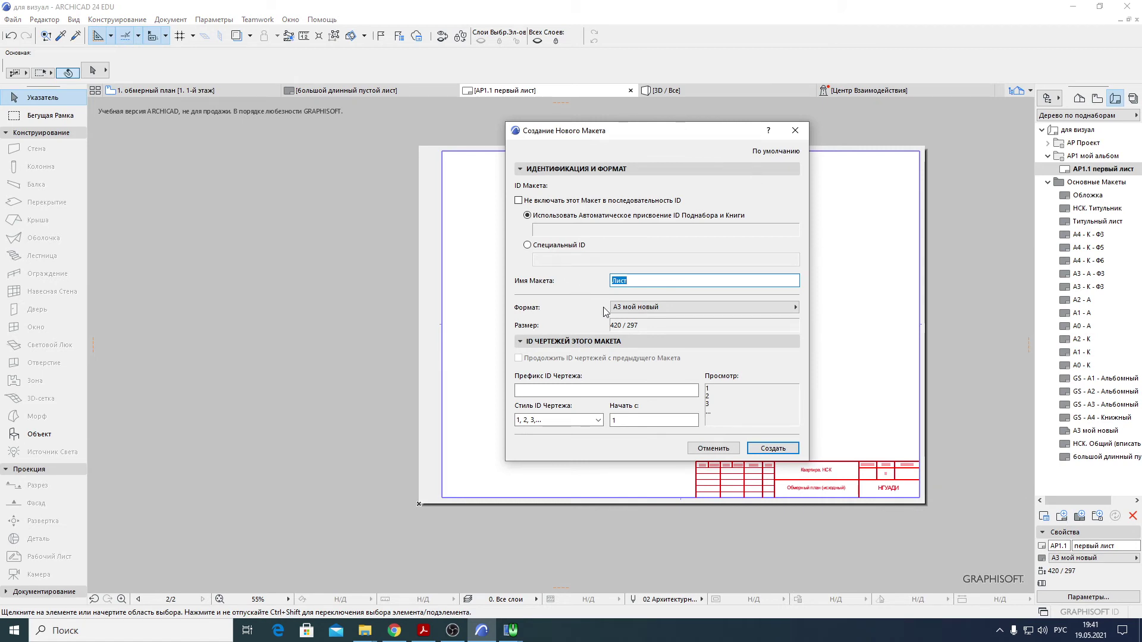
{"action": "left_click", "coordinate": [637, 310]}
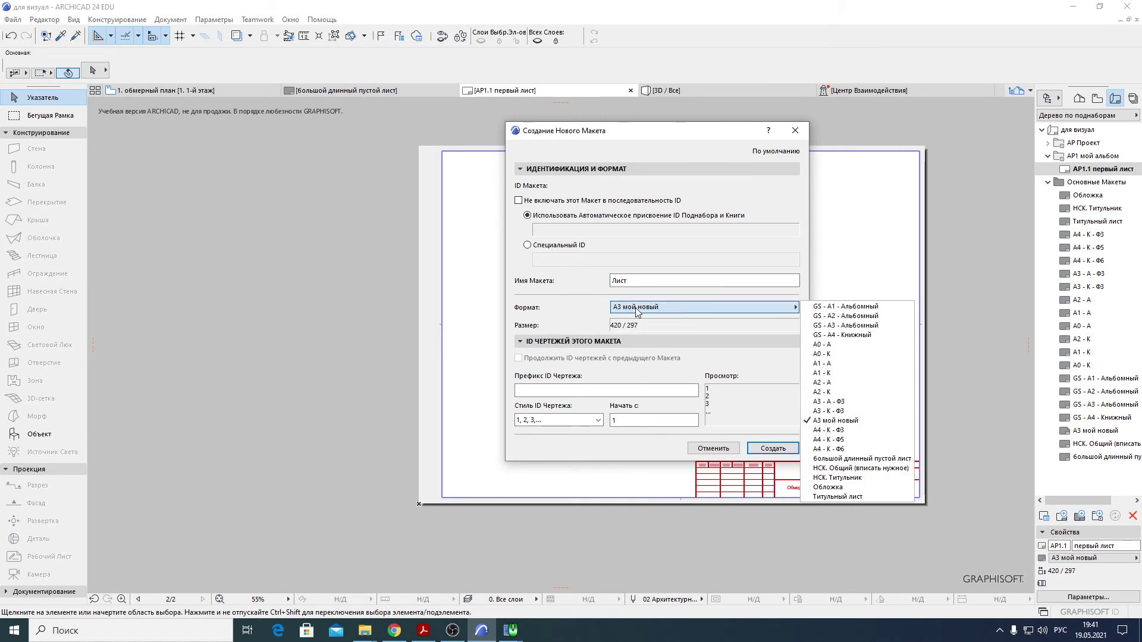
{"action": "left_click", "coordinate": [1134, 262]}
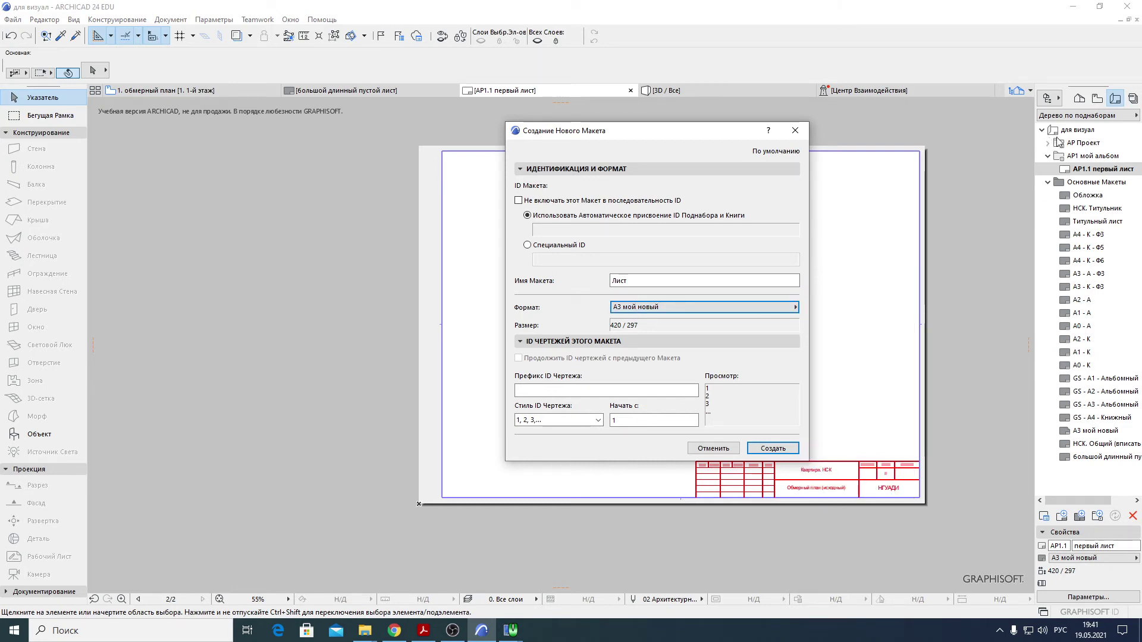
{"action": "left_click", "coordinate": [666, 308]}
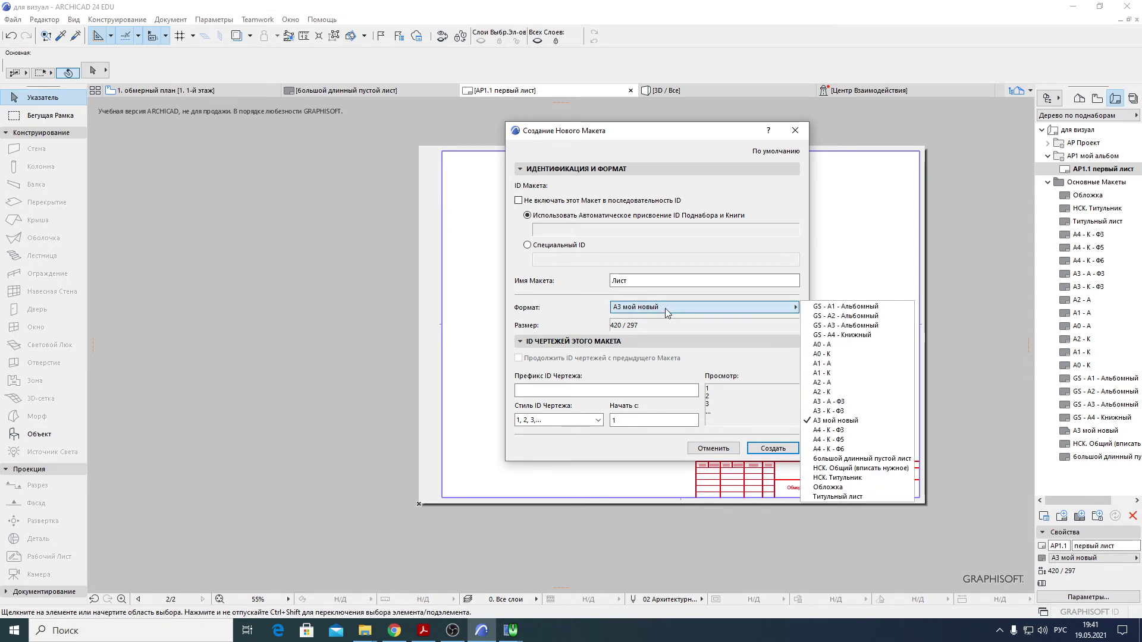
{"action": "left_click", "coordinate": [666, 309]}
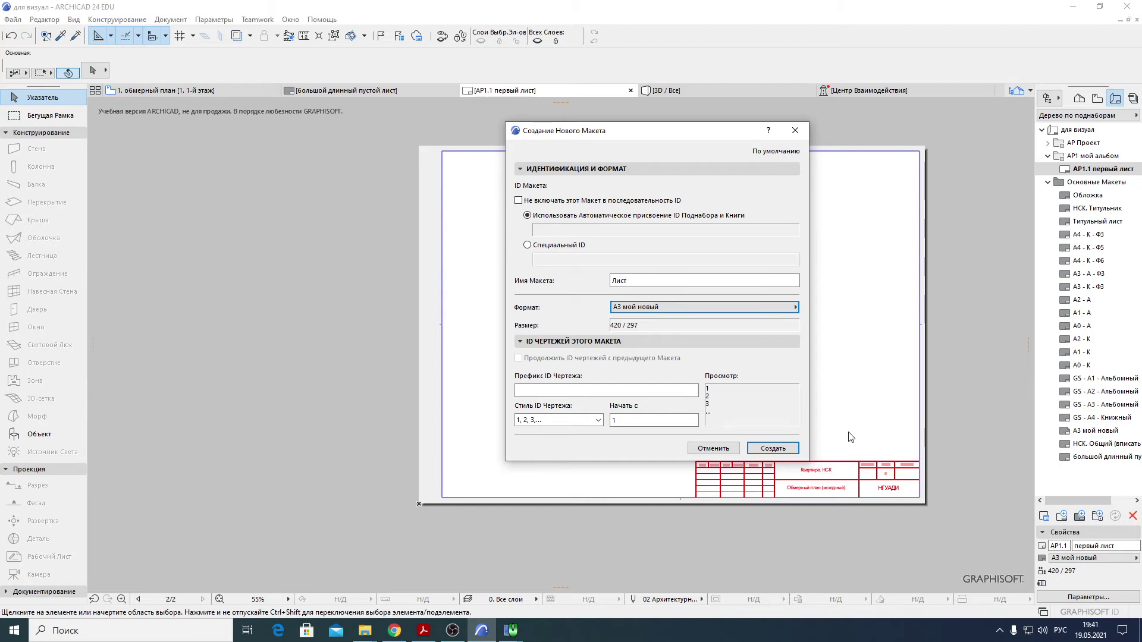
{"action": "left_click", "coordinate": [773, 448]}
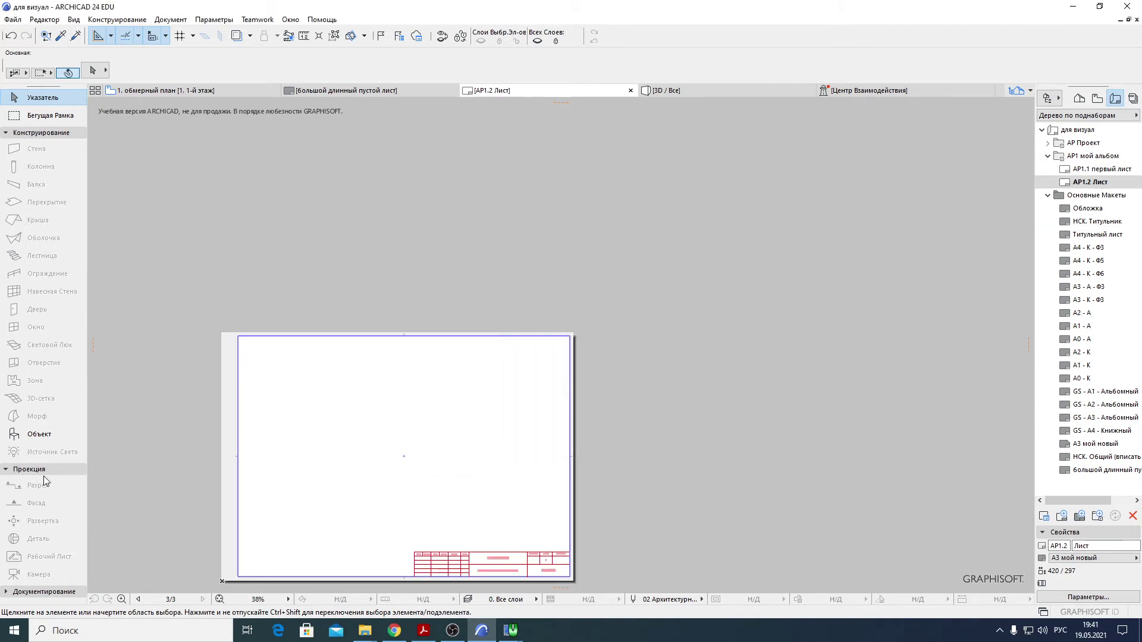
- Place a text block reading попрлпр near the middle of the second layout sheet
{"action": "left_click", "coordinate": [27, 592]}
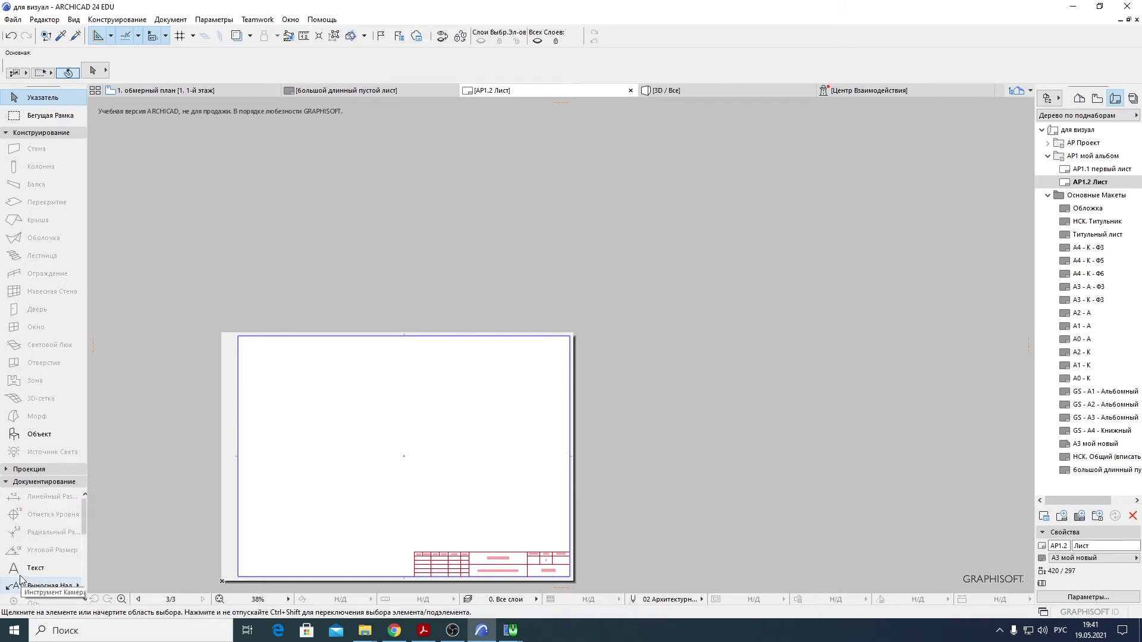
{"action": "left_click", "coordinate": [22, 569]}
{"action": "left_click", "coordinate": [351, 469]}
{"action": "type", "text": "попрп"}
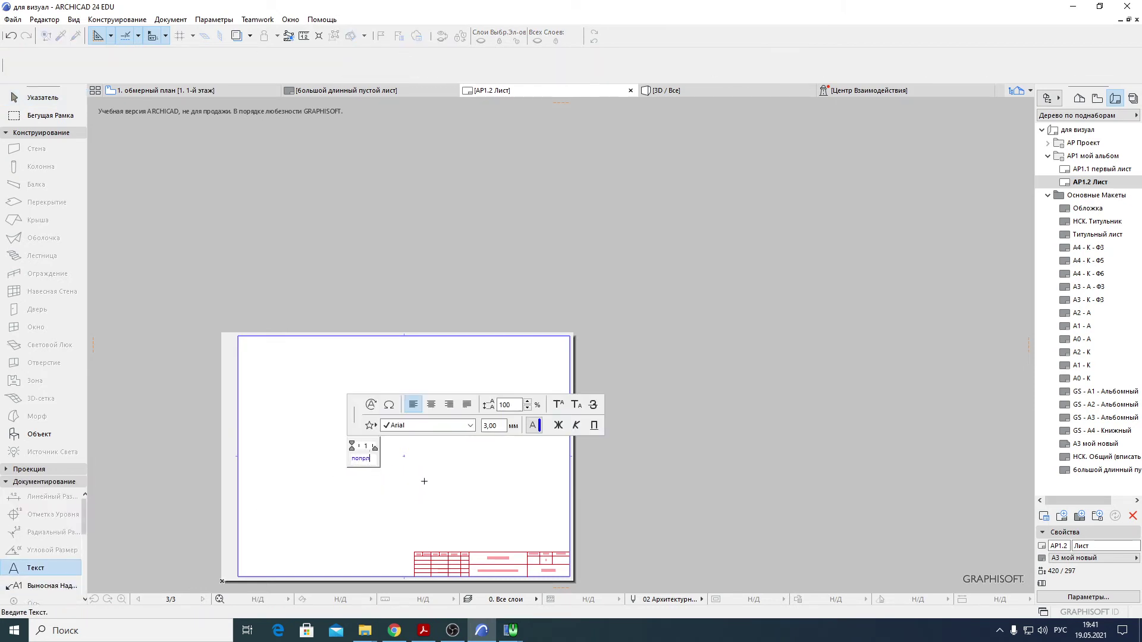
{"action": "type", "text": "рп"}
{"action": "left_click", "coordinate": [425, 481]}
{"action": "scroll", "coordinate": [357, 472], "scroll_direction": "up", "scroll_amount": 3}
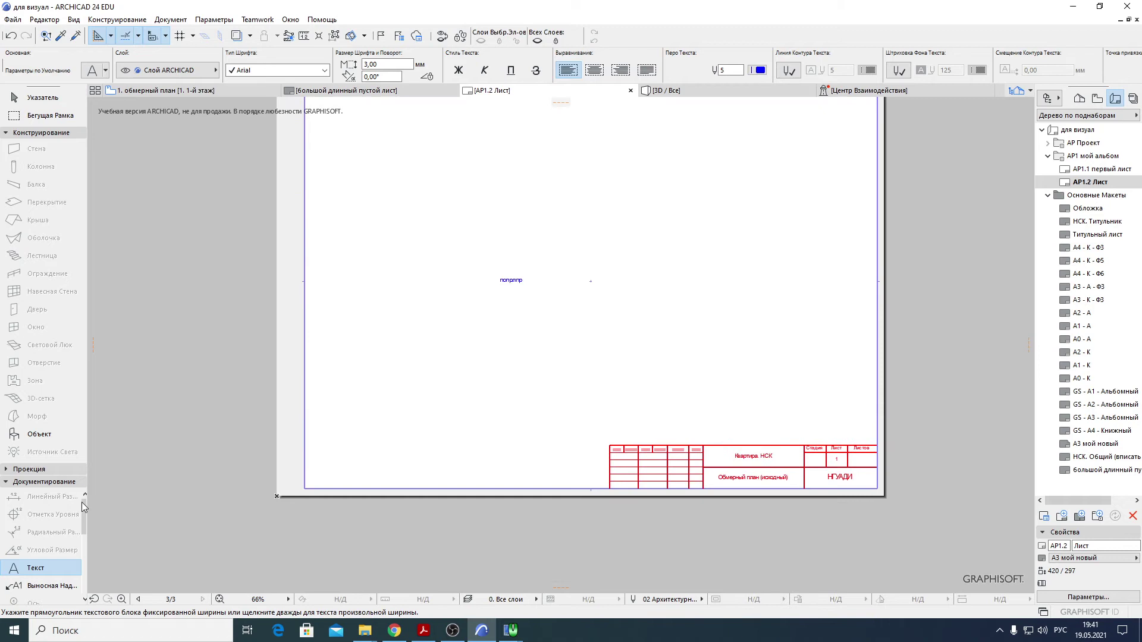
- Draw a dashed rectangle below the text on the second layout with the Polyline tool
{"action": "scroll", "coordinate": [80, 502], "scroll_direction": "down", "scroll_amount": 3}
{"action": "left_click", "coordinate": [45, 523]}
{"action": "left_click", "coordinate": [491, 348]}
{"action": "left_click", "coordinate": [590, 393]}
- Draw a dashed circle above and beside the rectangle on the second layout with the Arc/Circle tool
{"action": "left_click", "coordinate": [42, 505]}
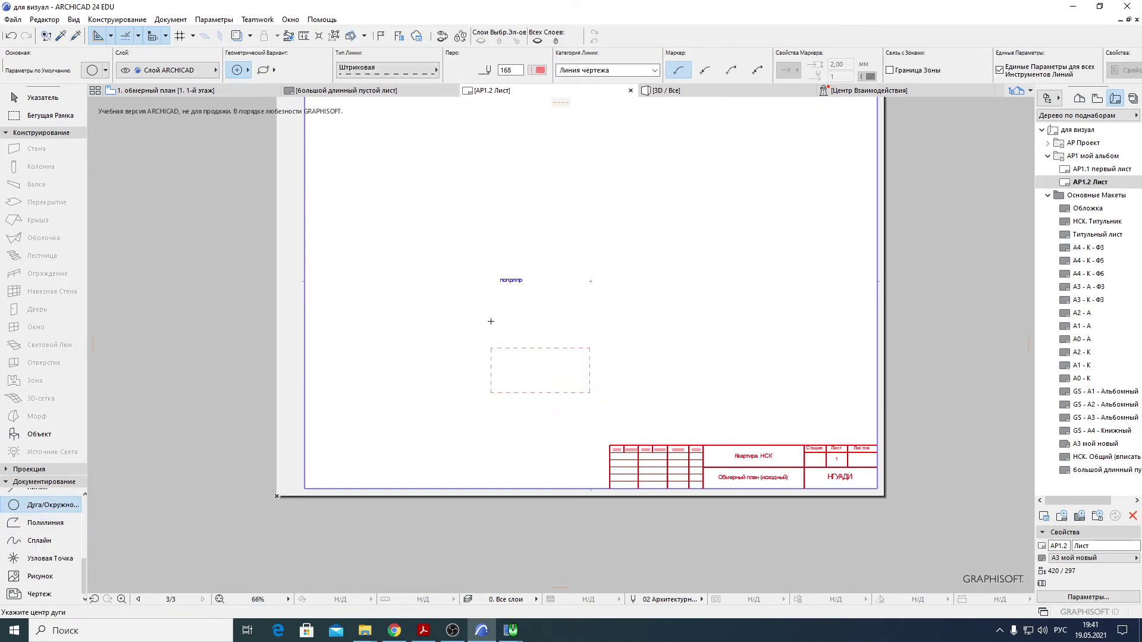
{"action": "left_click", "coordinate": [651, 226]}
{"action": "left_click", "coordinate": [638, 302]}
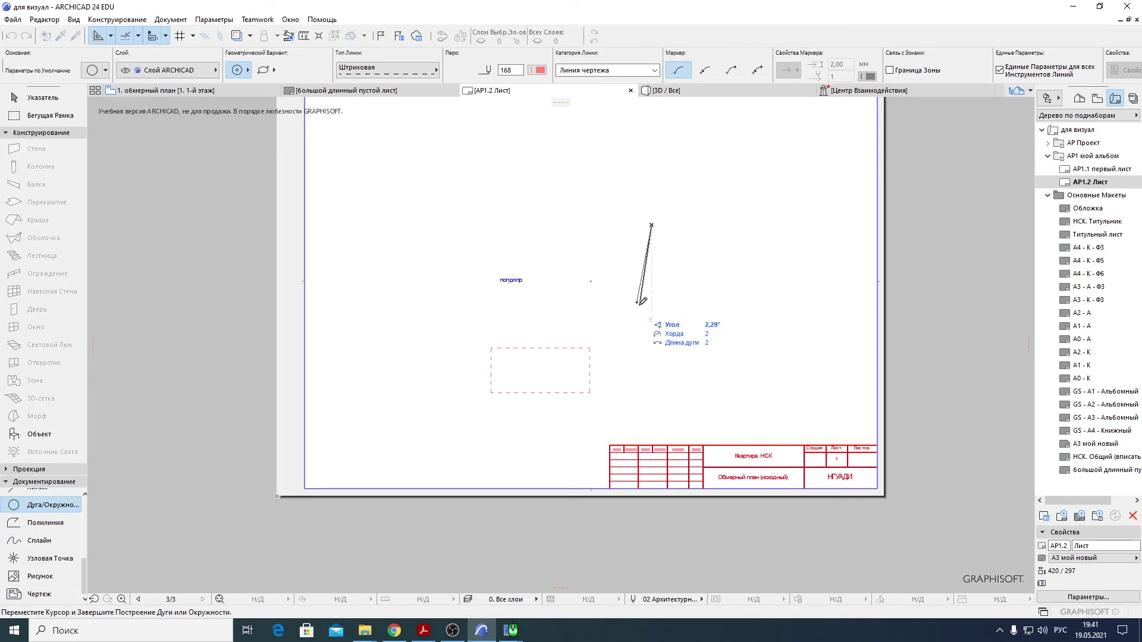
{"action": "left_click", "coordinate": [637, 303]}
{"action": "middle_click_drag", "start_coordinate": [658, 336], "coordinate": [623, 400]}
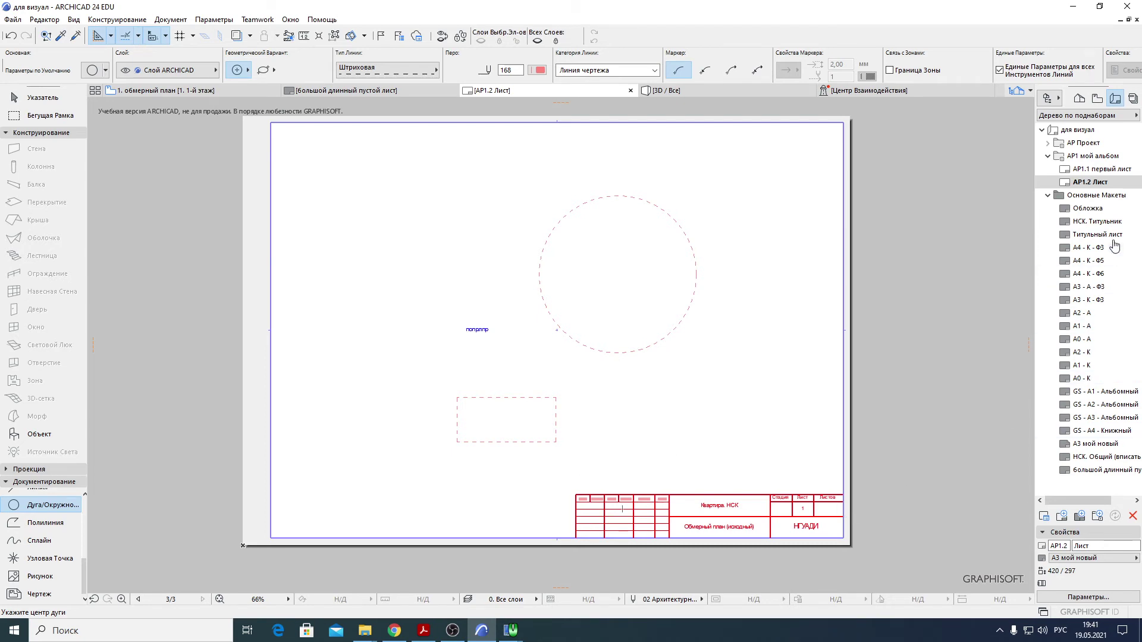
{"action": "left_click", "coordinate": [28, 100]}
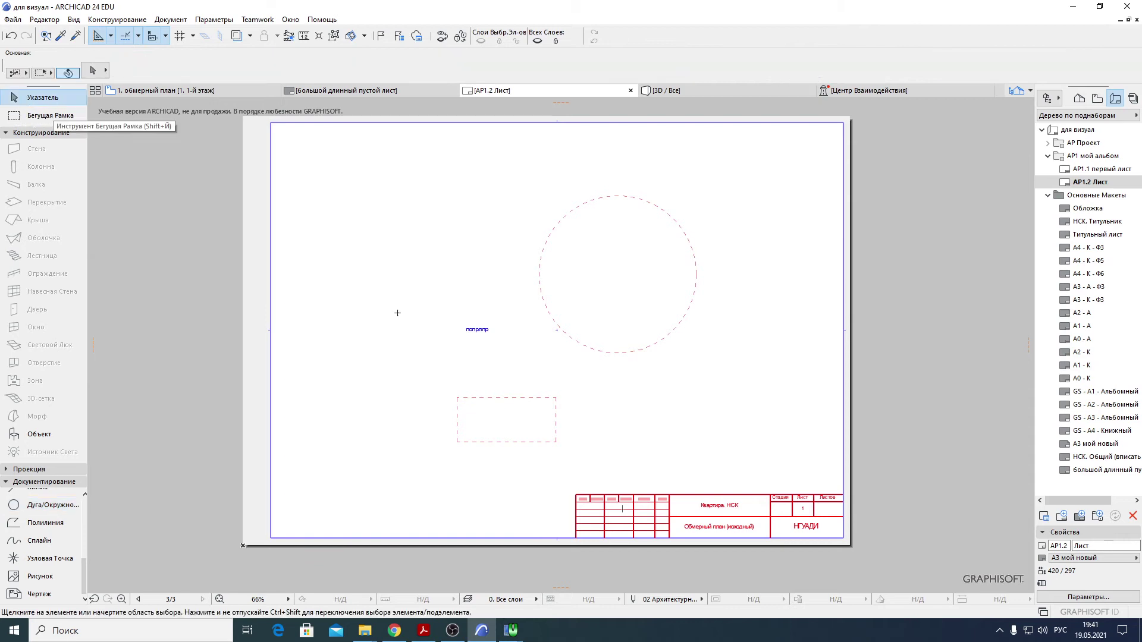
{"action": "scroll", "coordinate": [745, 399], "scroll_direction": "down", "scroll_amount": 3}
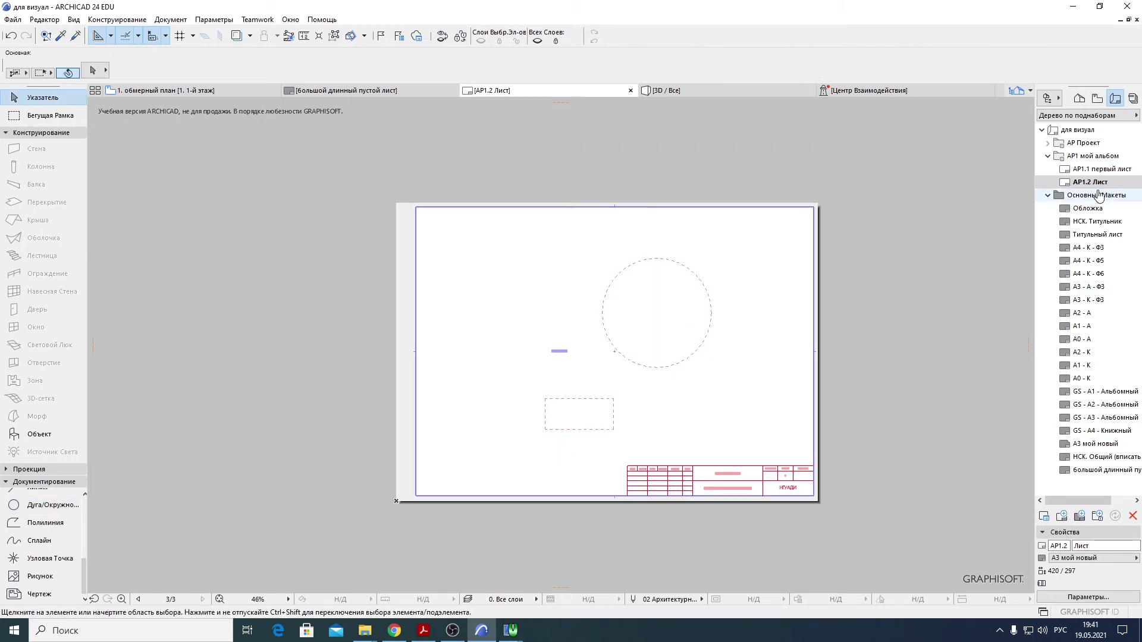
- Change the master layout of АР1.2 Лист to большой длинный пустой лист
{"action": "left_click", "coordinate": [1082, 183]}
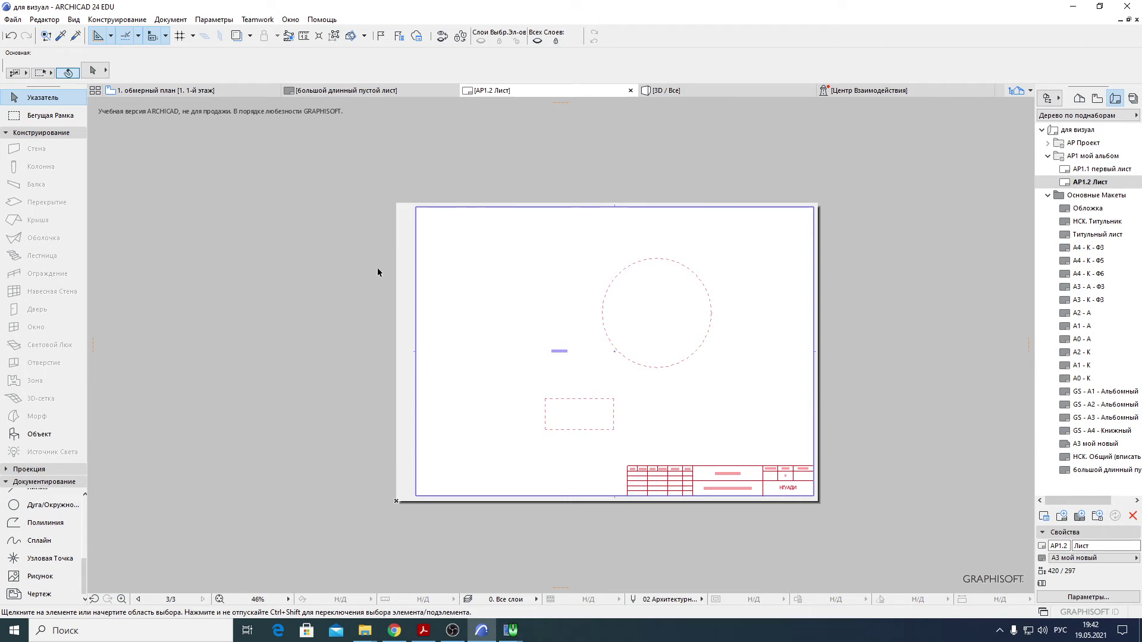
{"action": "left_click", "coordinate": [1082, 558]}
{"action": "left_click", "coordinate": [1082, 559]}
{"action": "left_click", "coordinate": [1082, 558]}
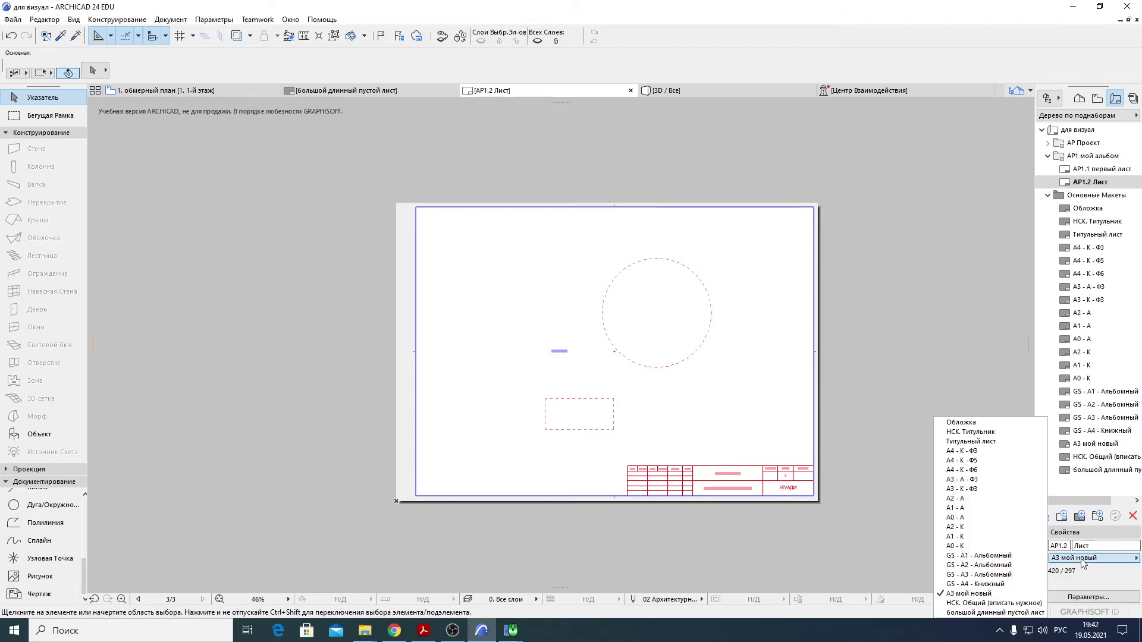
{"action": "left_click", "coordinate": [1082, 559]}
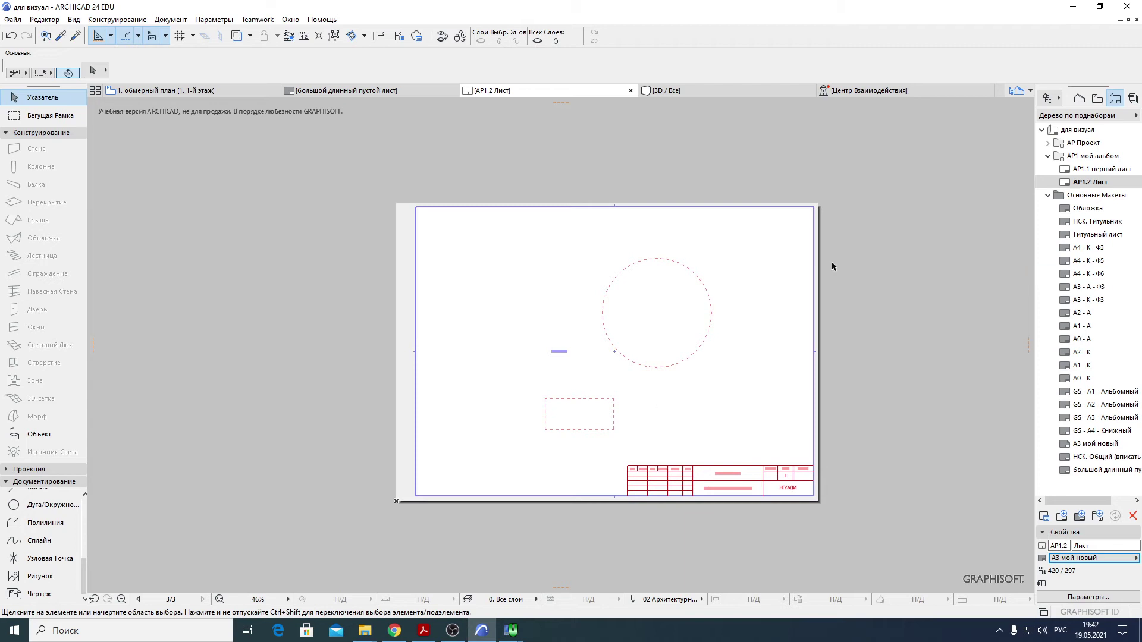
{"action": "left_click", "coordinate": [1111, 560]}
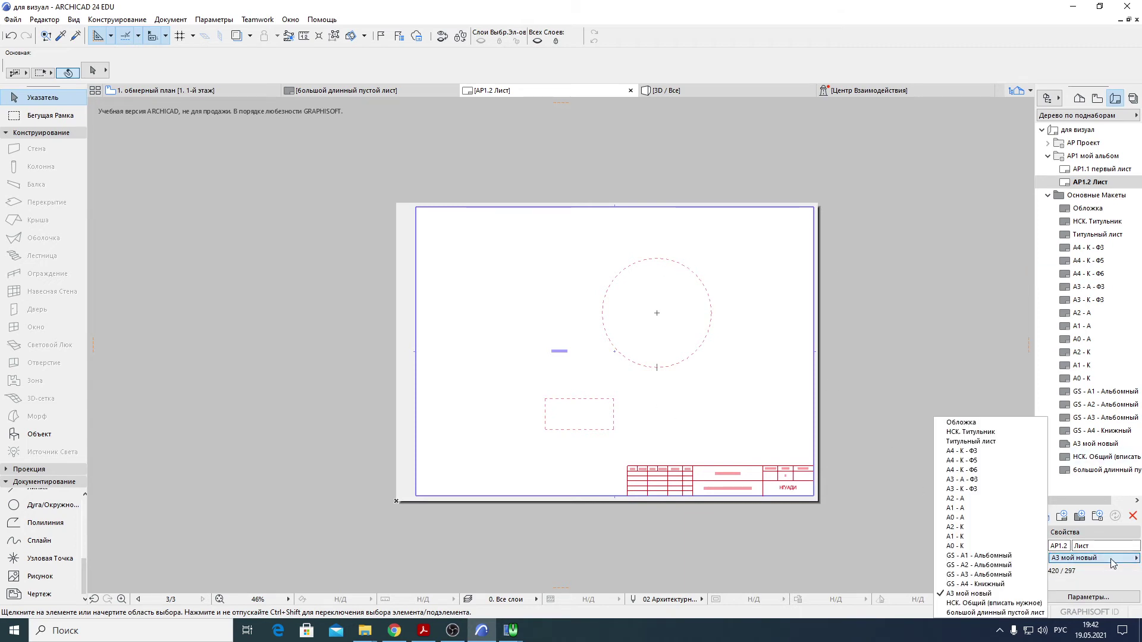
{"action": "left_click", "coordinate": [1014, 614]}
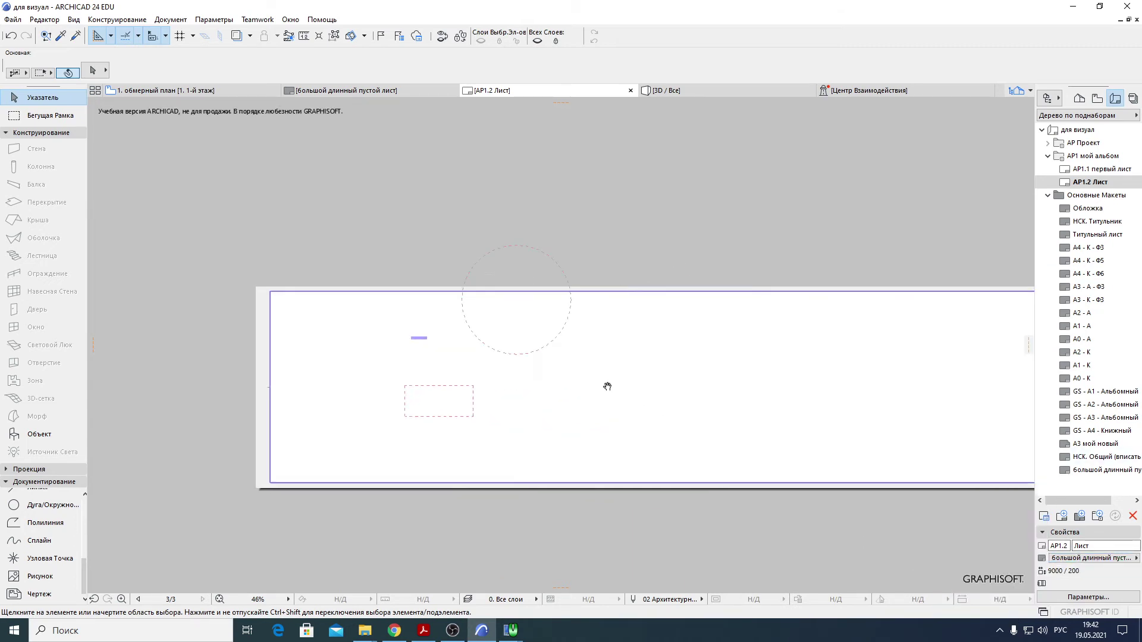
- Switch the second layout to the А1 - А master layout
{"action": "left_click", "coordinate": [1078, 560]}
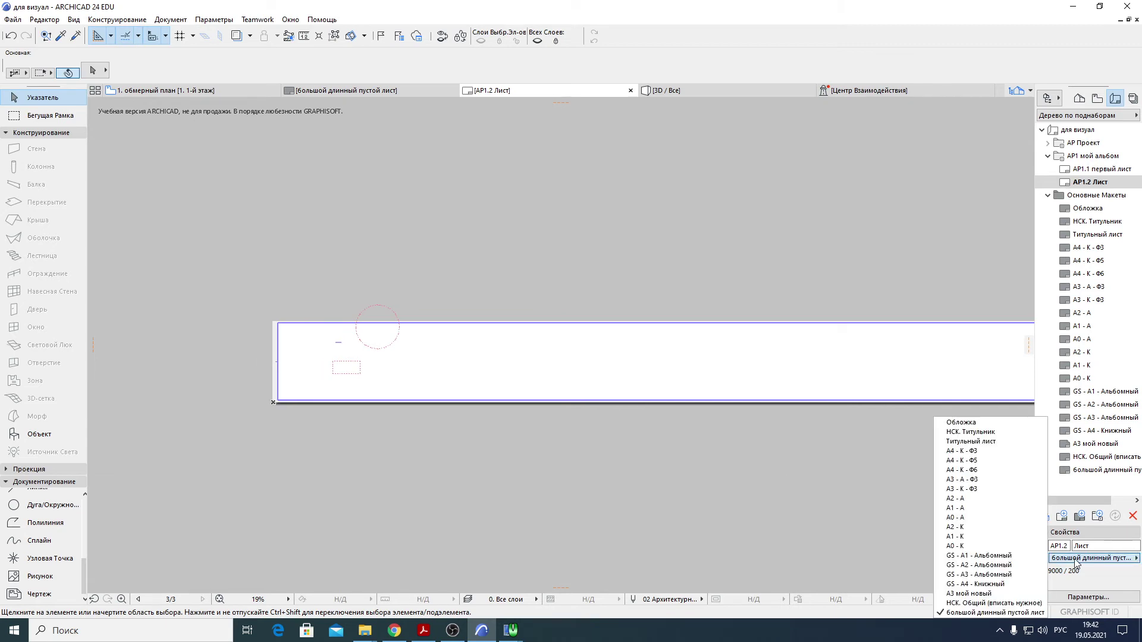
{"action": "left_click", "coordinate": [1018, 559]}
{"action": "left_click", "coordinate": [1108, 560]}
{"action": "left_click", "coordinate": [1011, 510]}
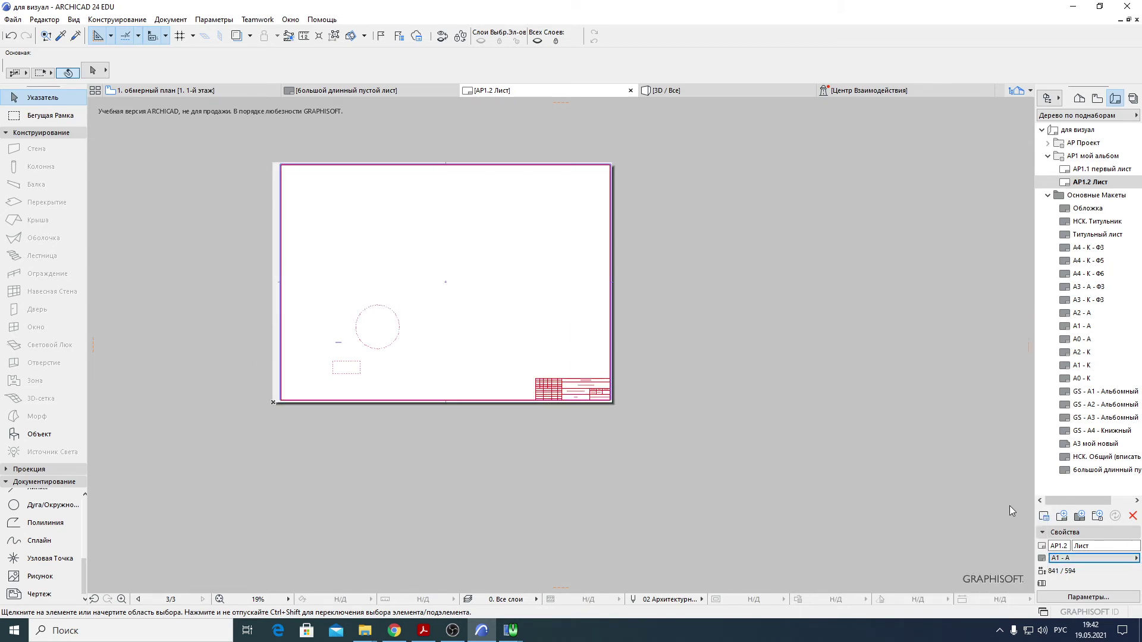
- Try the А4 - К - Ф6, А4 - К - Ф5 and GS - А1 - Альбомный master layouts on the second layout
{"action": "left_click", "coordinate": [1086, 560]}
{"action": "left_click", "coordinate": [982, 470]}
{"action": "left_click", "coordinate": [1073, 559]}
{"action": "left_click", "coordinate": [988, 460]}
{"action": "left_click", "coordinate": [1088, 559]}
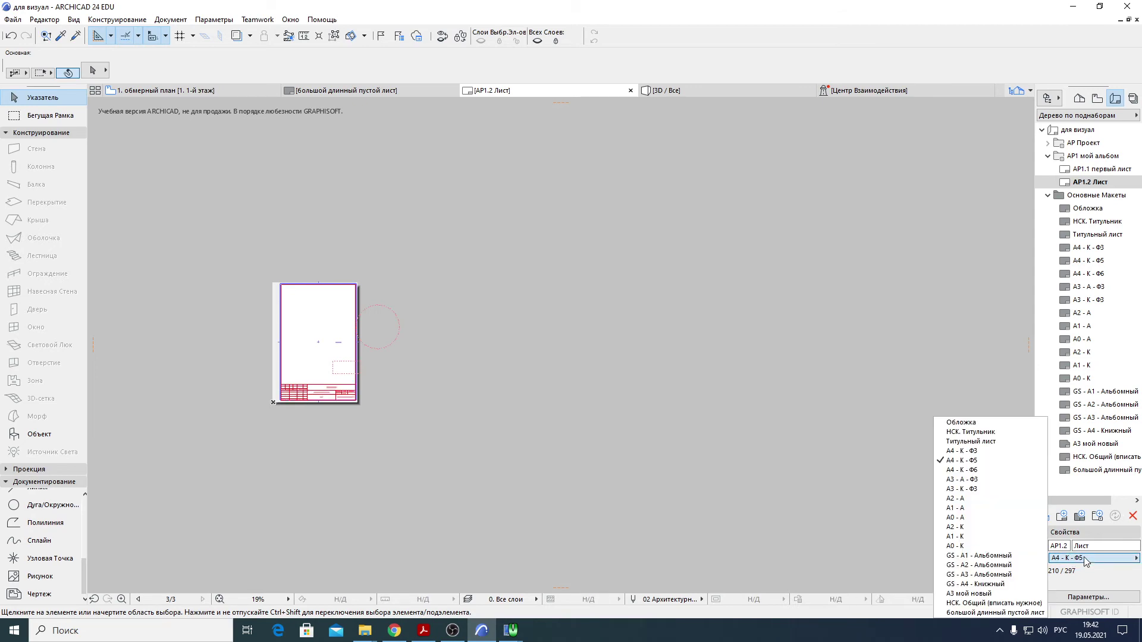
{"action": "left_click", "coordinate": [982, 556]}
- Assign the А0 - А master layout to the second layout and inspect its title block
{"action": "left_click", "coordinate": [1087, 561]}
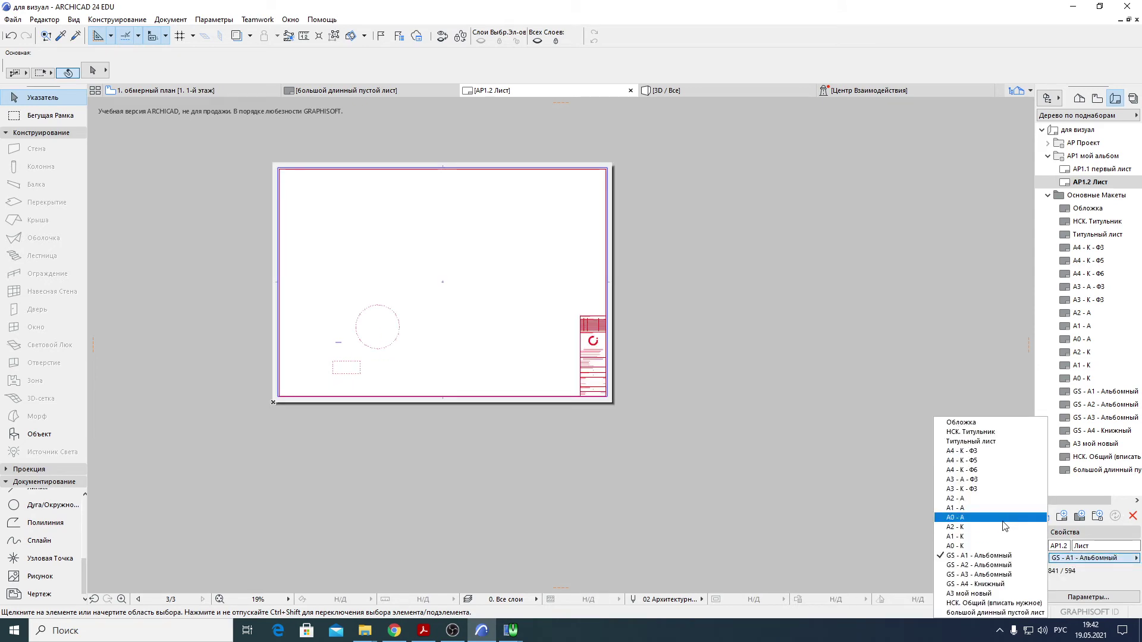
{"action": "left_click", "coordinate": [1004, 519]}
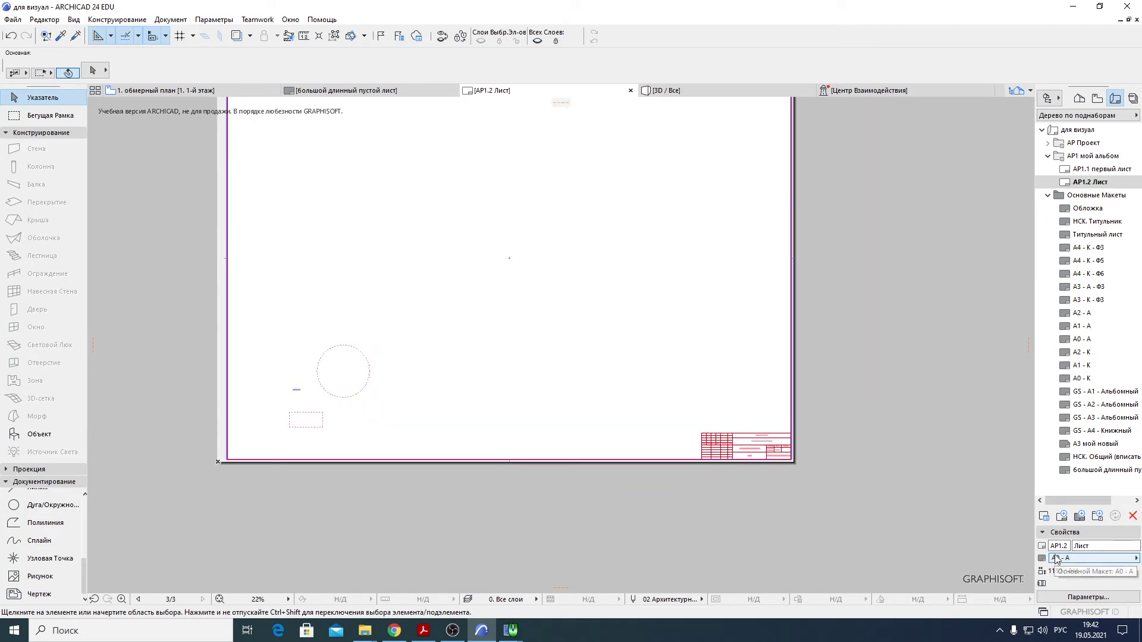
{"action": "scroll", "coordinate": [745, 453], "scroll_direction": "up", "scroll_amount": 2}
{"action": "scroll", "coordinate": [748, 451], "scroll_direction": "down", "scroll_amount": 2}
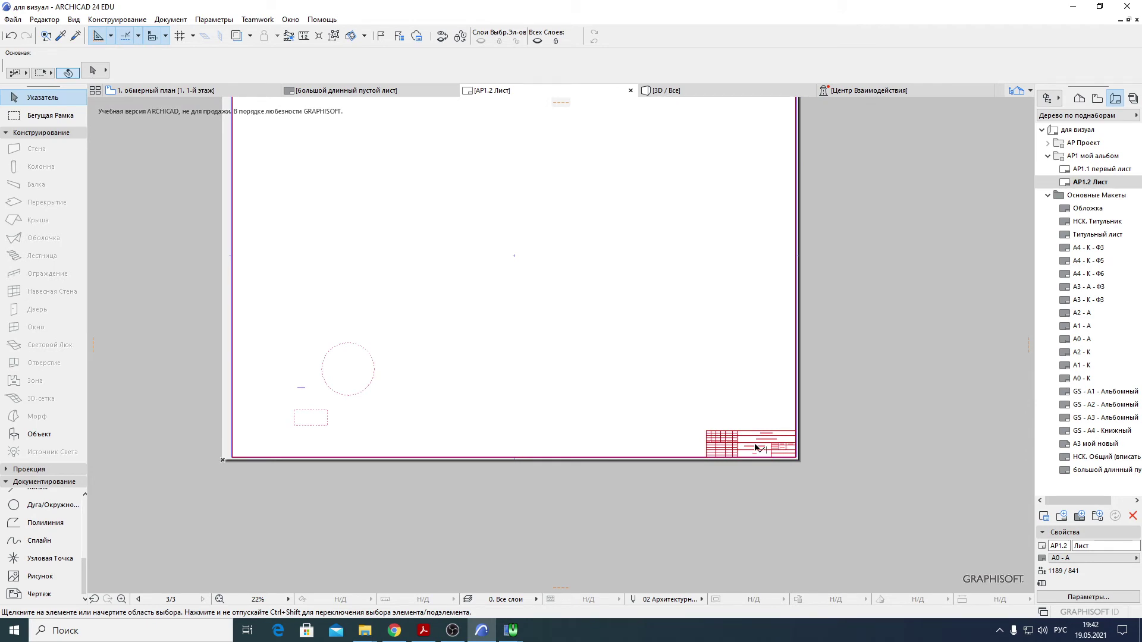
{"action": "scroll", "coordinate": [692, 415], "scroll_direction": "up", "scroll_amount": 5}
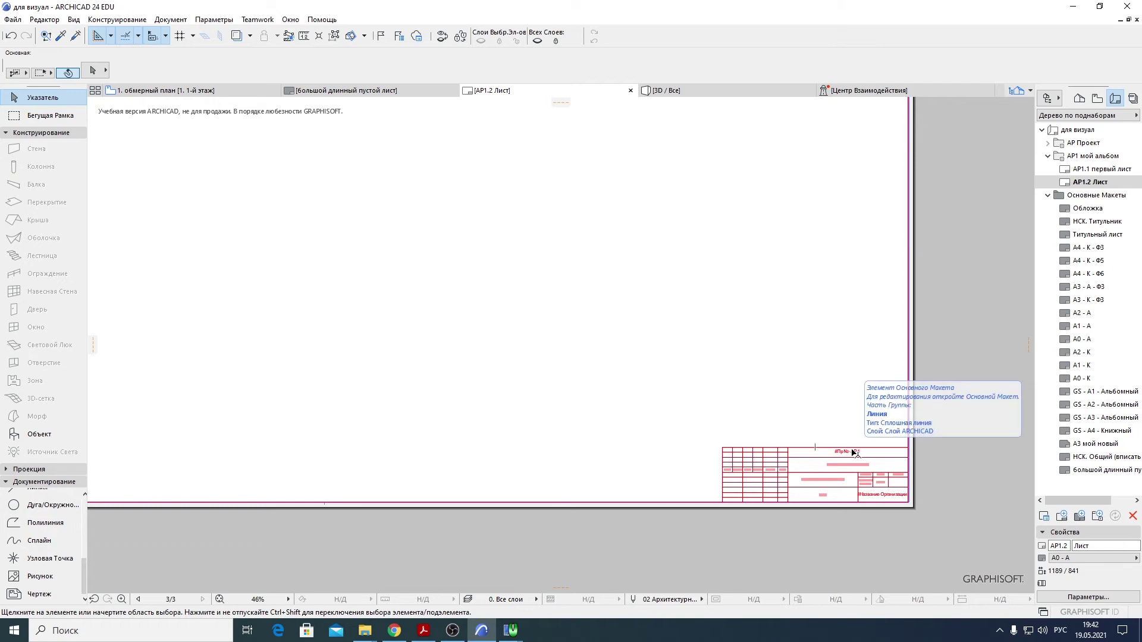
{"action": "left_click", "coordinate": [463, 634]}
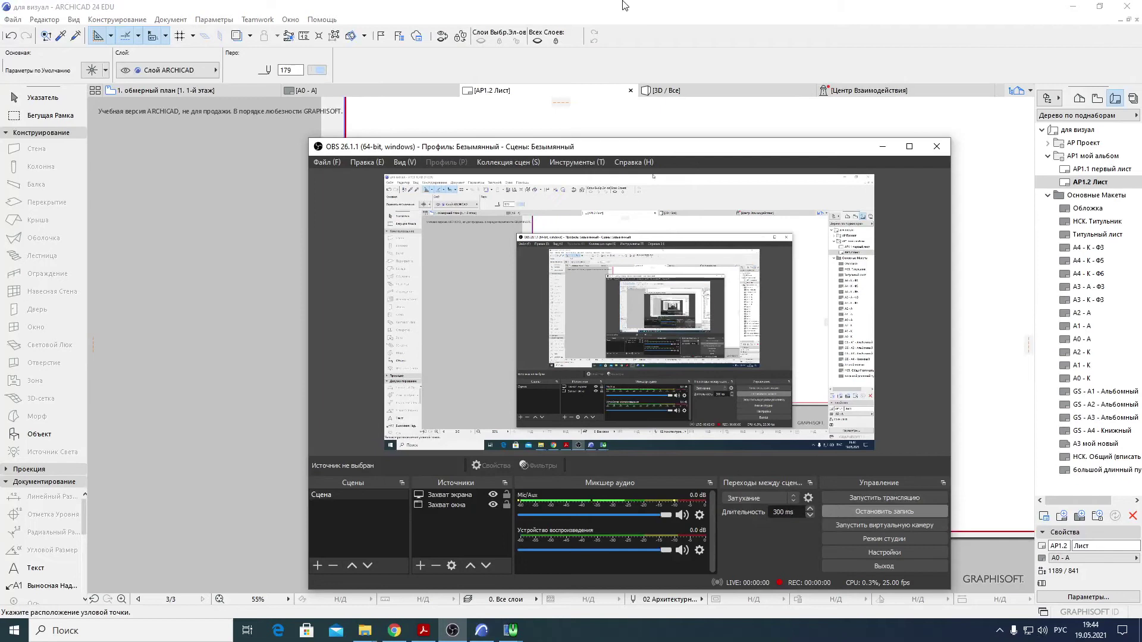
{"action": "left_click", "coordinate": [452, 631]}
{"action": "mouse_move", "coordinate": [423, 633]}
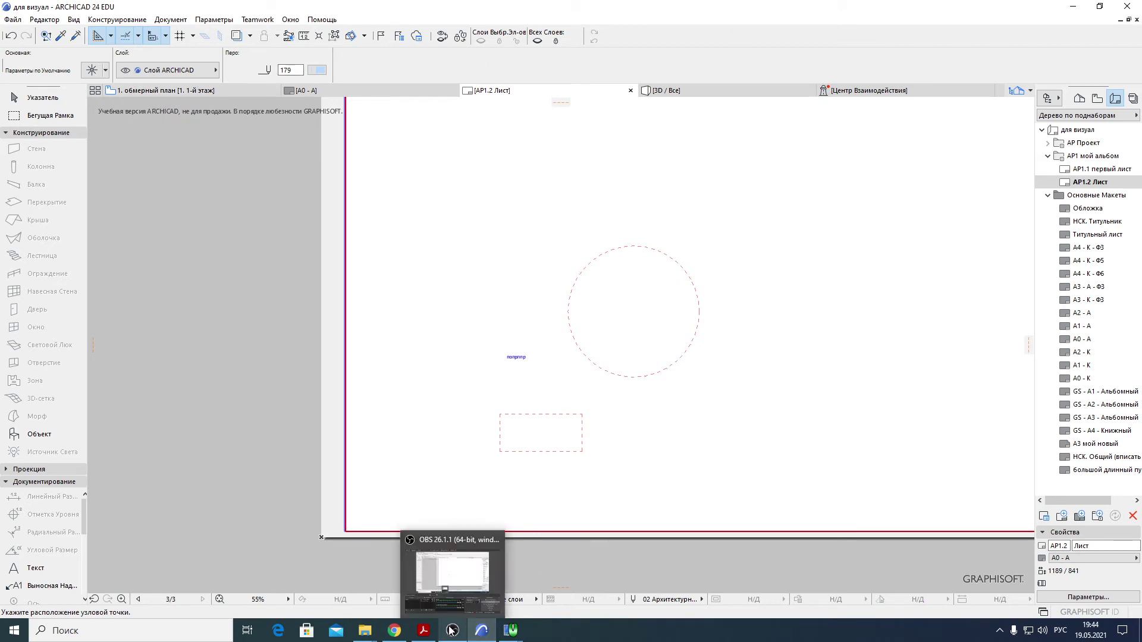
- Compare the План полов sheet of the design project PDF in Acrobat Reader with the обмерный план floor plan in Archicad
{"action": "left_click", "coordinate": [424, 631]}
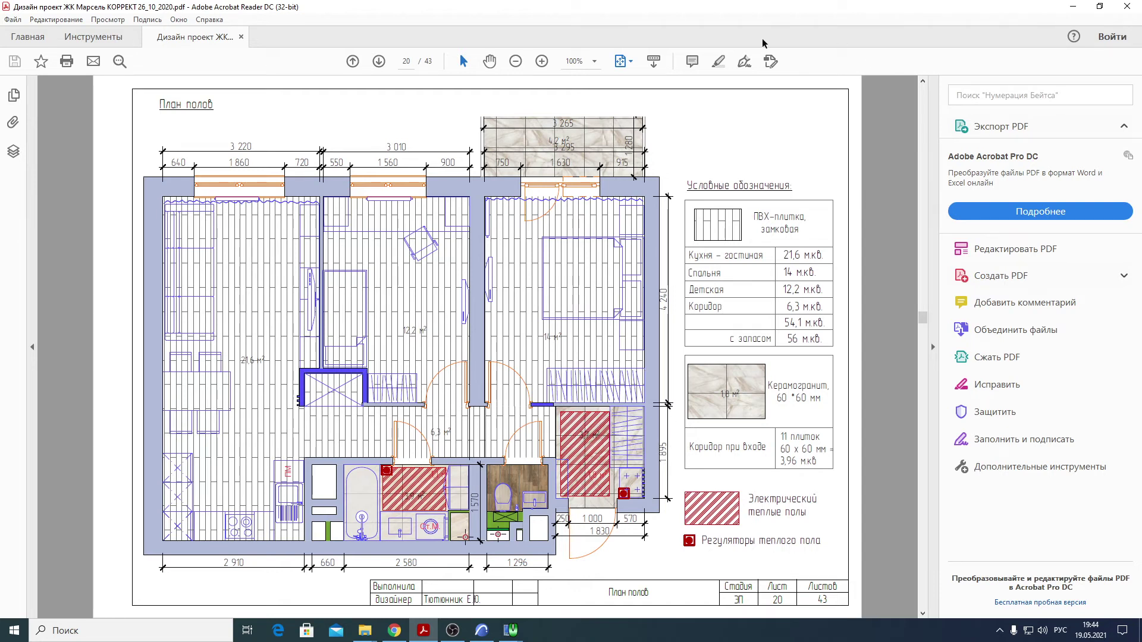
{"action": "left_click", "coordinate": [482, 630]}
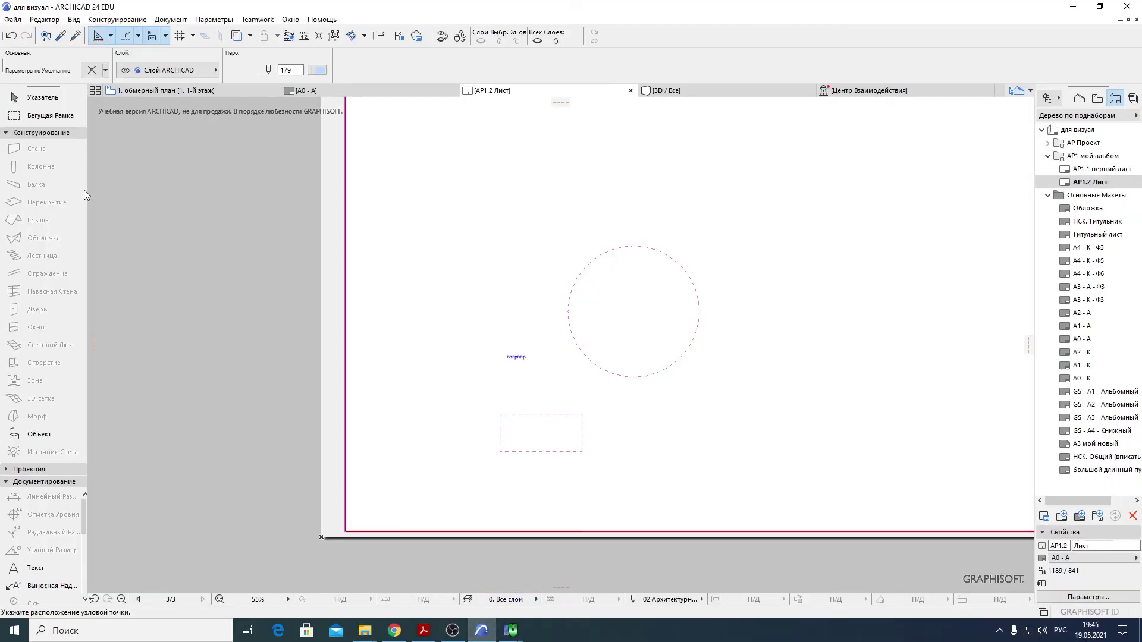
{"action": "left_click", "coordinate": [160, 90]}
{"action": "scroll", "coordinate": [619, 386], "scroll_direction": "down", "scroll_amount": 5}
{"action": "scroll", "coordinate": [618, 386], "scroll_direction": "up", "scroll_amount": 5}
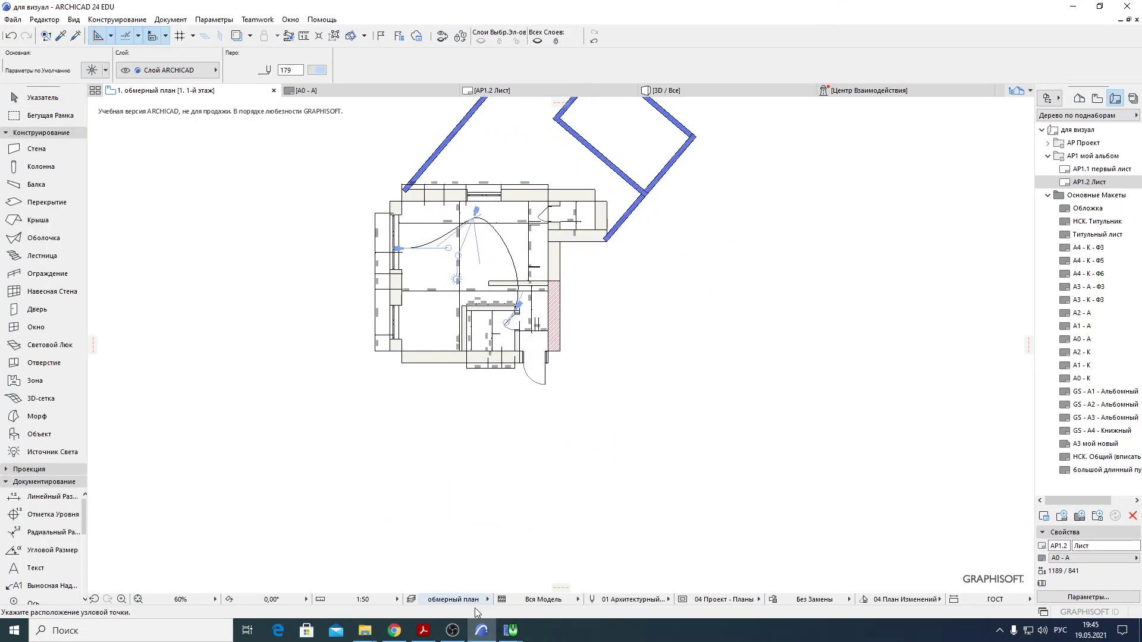
{"action": "left_click", "coordinate": [432, 634]}
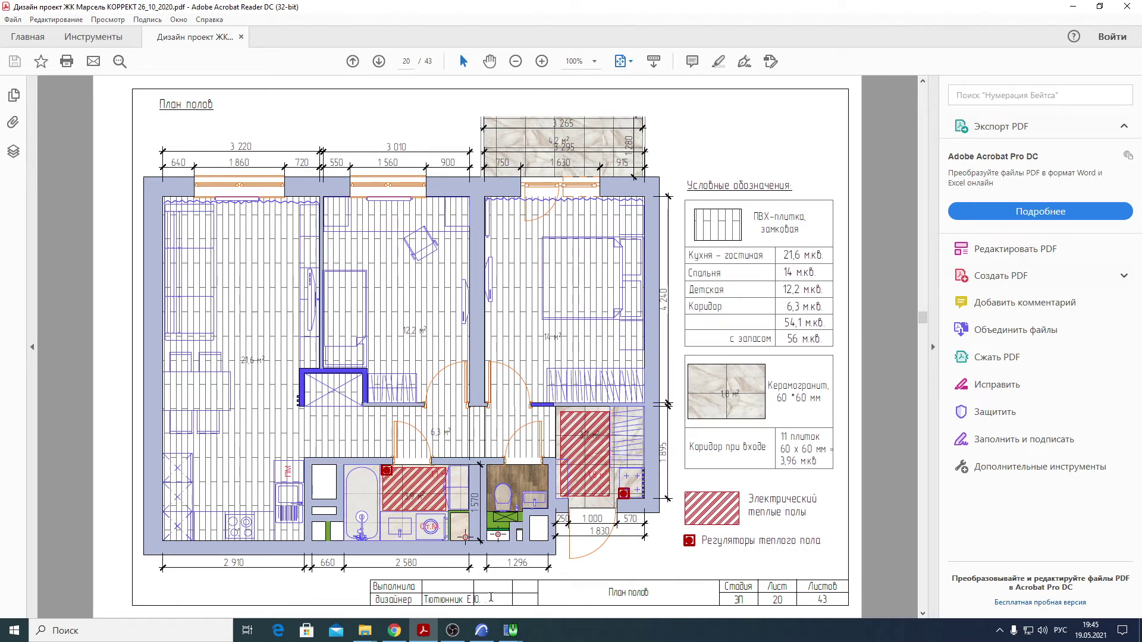
{"action": "left_click", "coordinate": [482, 631]}
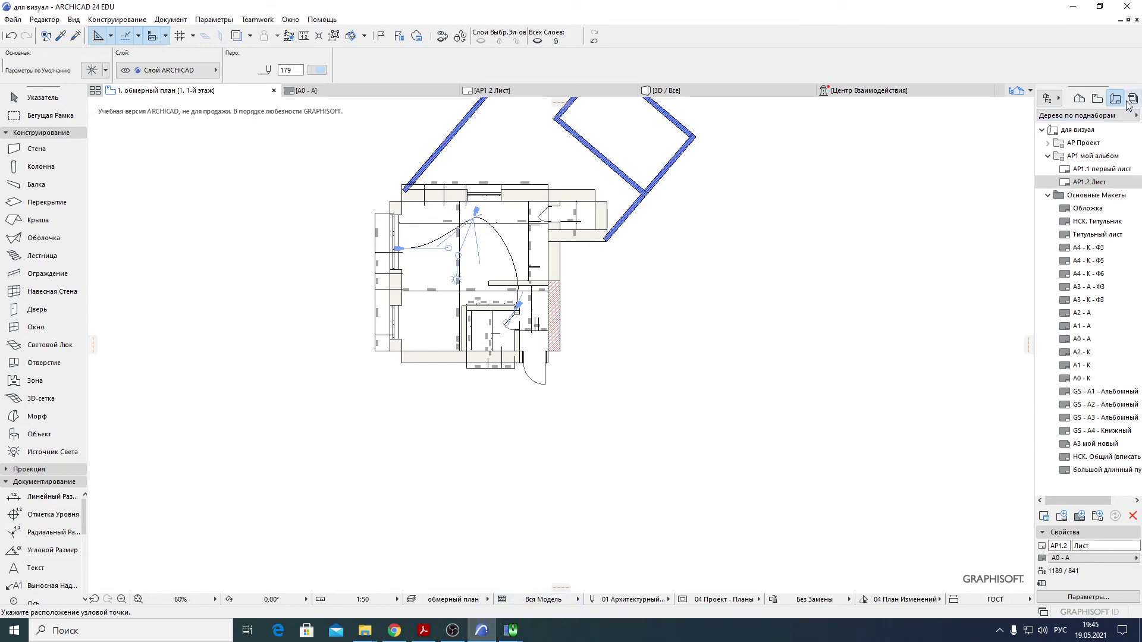
- Reopen the АР1.2 Лист layout and look through the documentation tools available on it
{"action": "double_click", "coordinate": [1114, 182]}
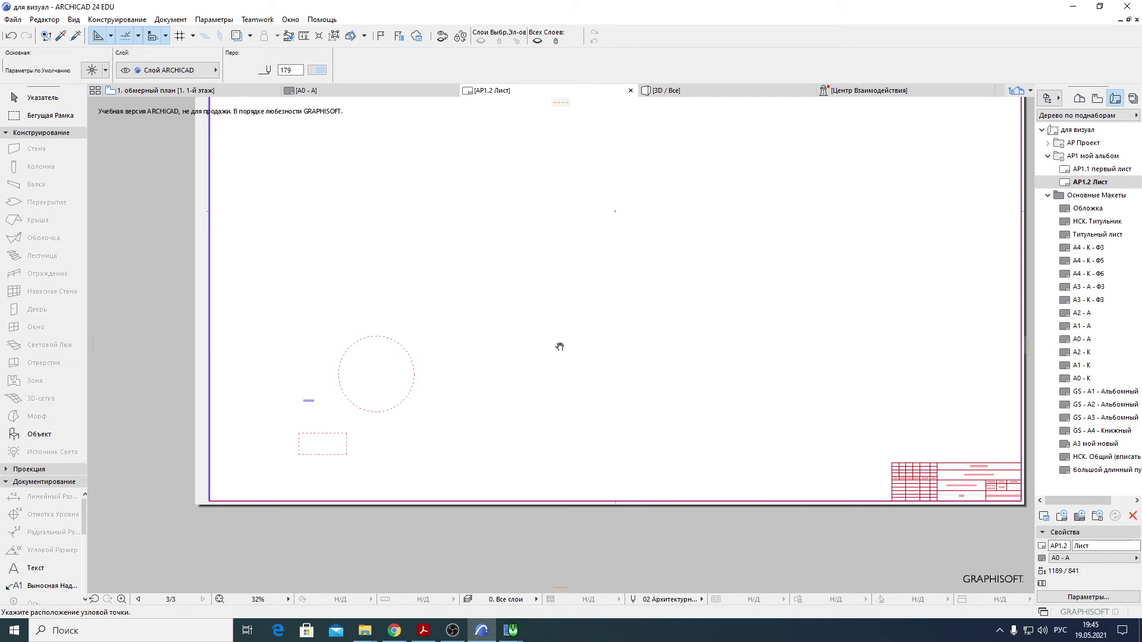
{"action": "middle_click_drag", "start_coordinate": [559, 344], "coordinate": [470, 424]}
{"action": "scroll", "coordinate": [493, 414], "scroll_direction": "down", "scroll_amount": 2}
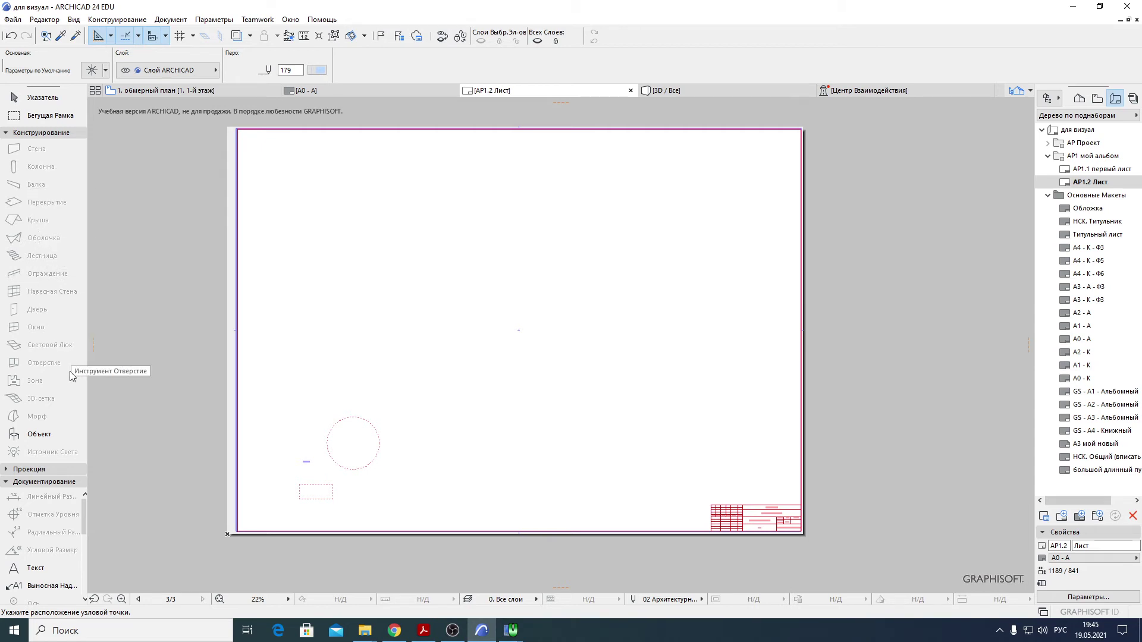
{"action": "left_click_drag", "start_coordinate": [83, 495], "coordinate": [83, 533]}
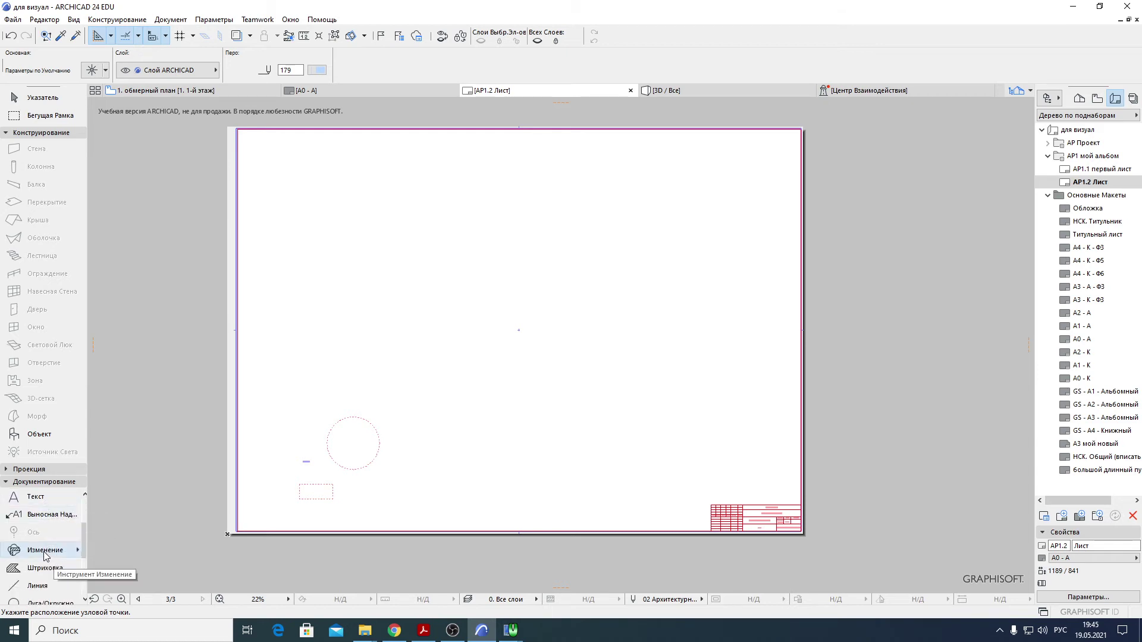
{"action": "left_click_drag", "start_coordinate": [85, 537], "coordinate": [77, 575]}
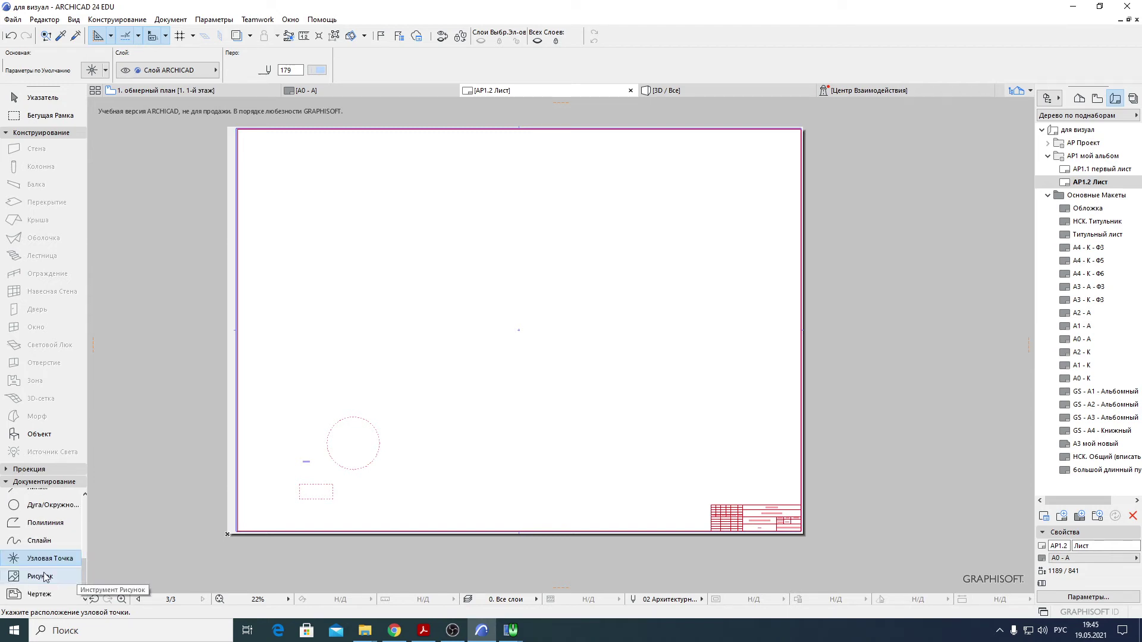
- Place a Стул 05 24 chair object with its default settings on the second layout
{"action": "double_click", "coordinate": [37, 436]}
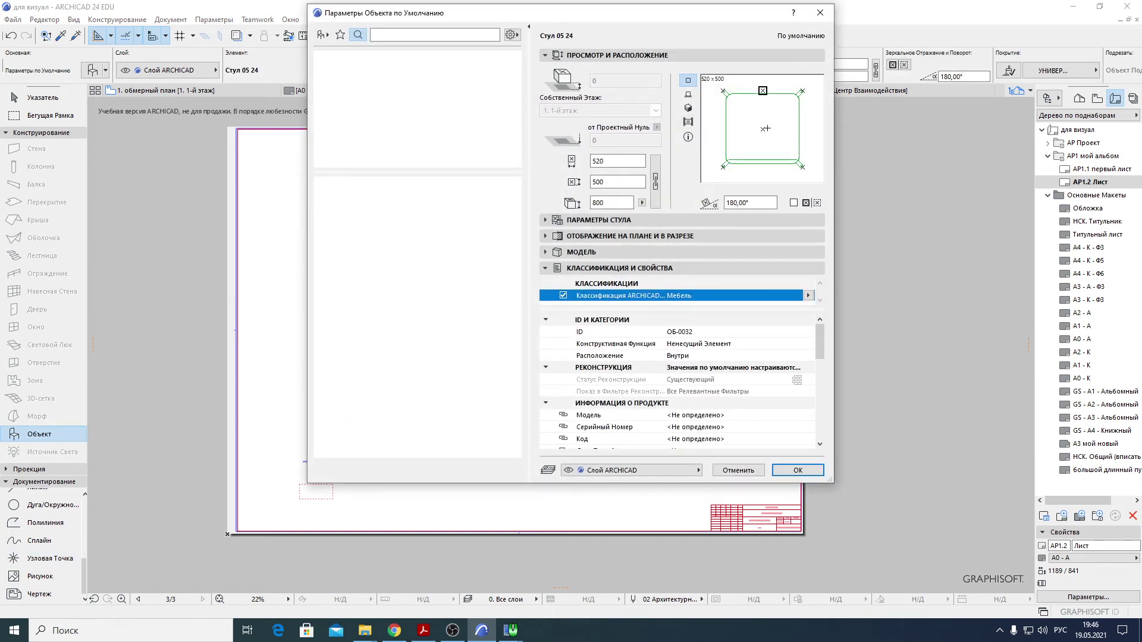
{"action": "left_click", "coordinate": [798, 470]}
{"action": "scroll", "coordinate": [625, 357], "scroll_direction": "down", "scroll_amount": 5}
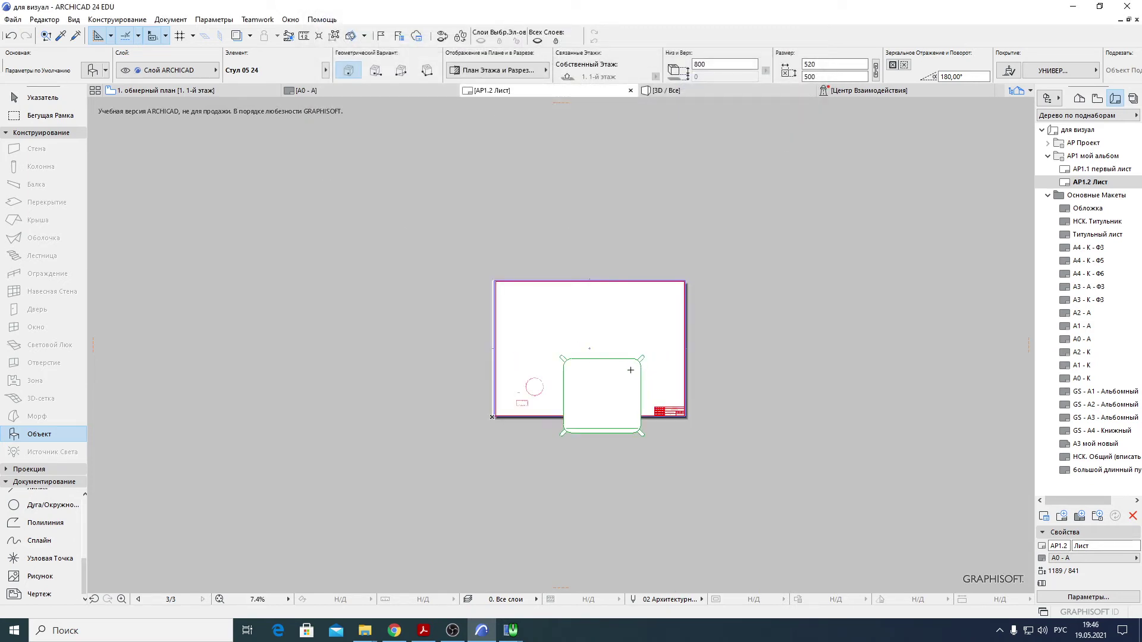
- Move the placed chair up so that it sits near the middle of the layout sheet
{"action": "left_click", "coordinate": [5, 97]}
{"action": "left_click", "coordinate": [604, 398]}
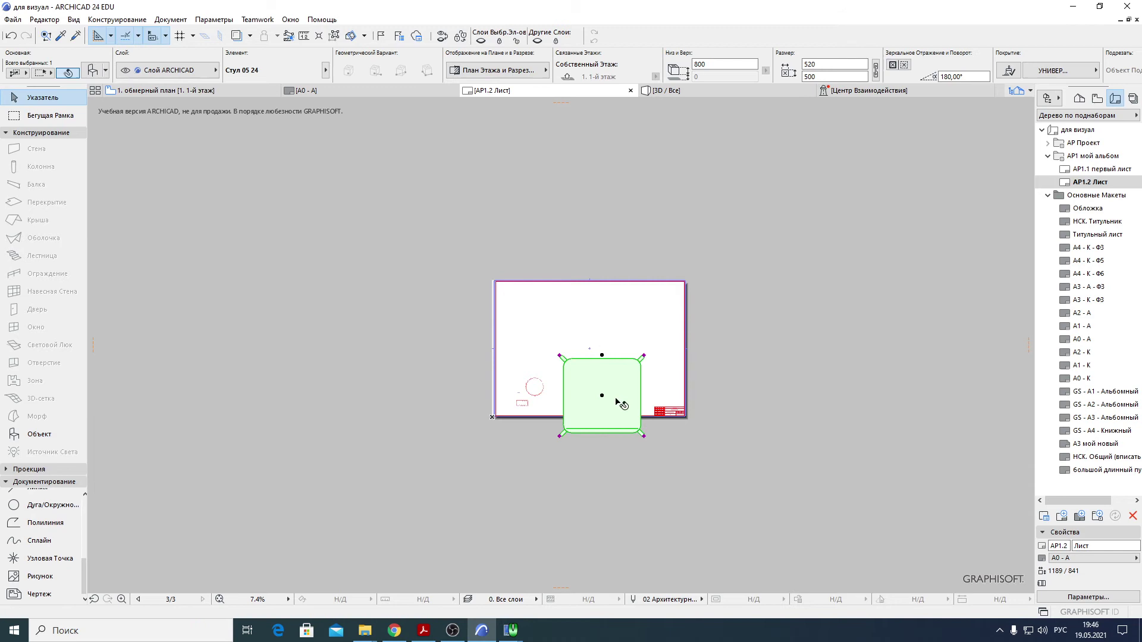
{"action": "left_click_drag", "start_coordinate": [602, 398], "coordinate": [596, 342]}
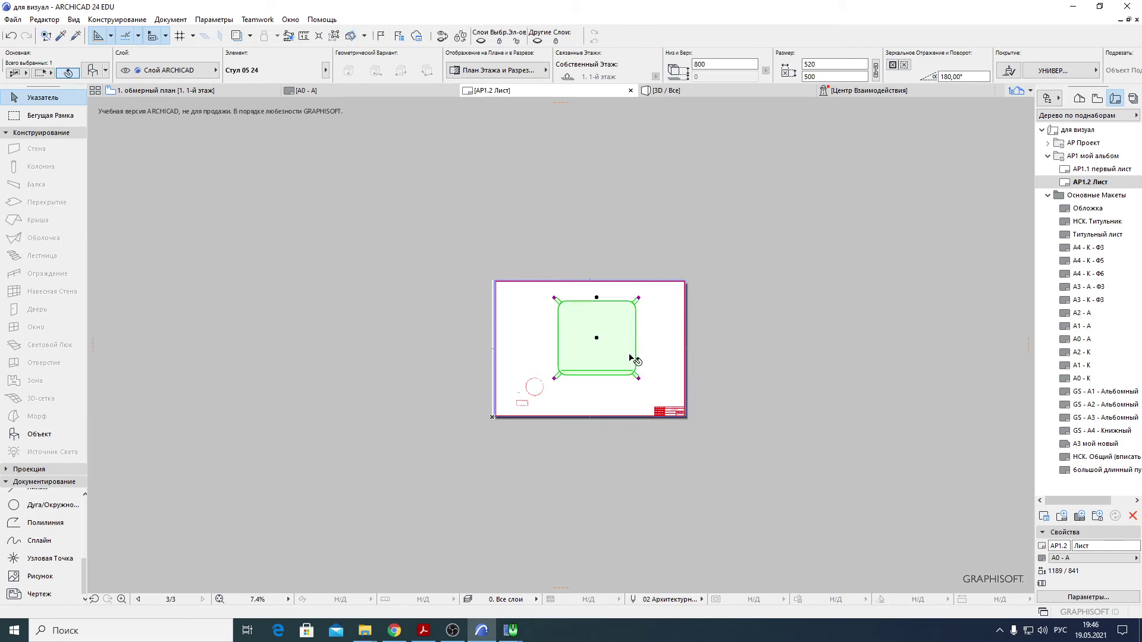
{"action": "scroll", "coordinate": [632, 358], "scroll_direction": "up", "scroll_amount": 3}
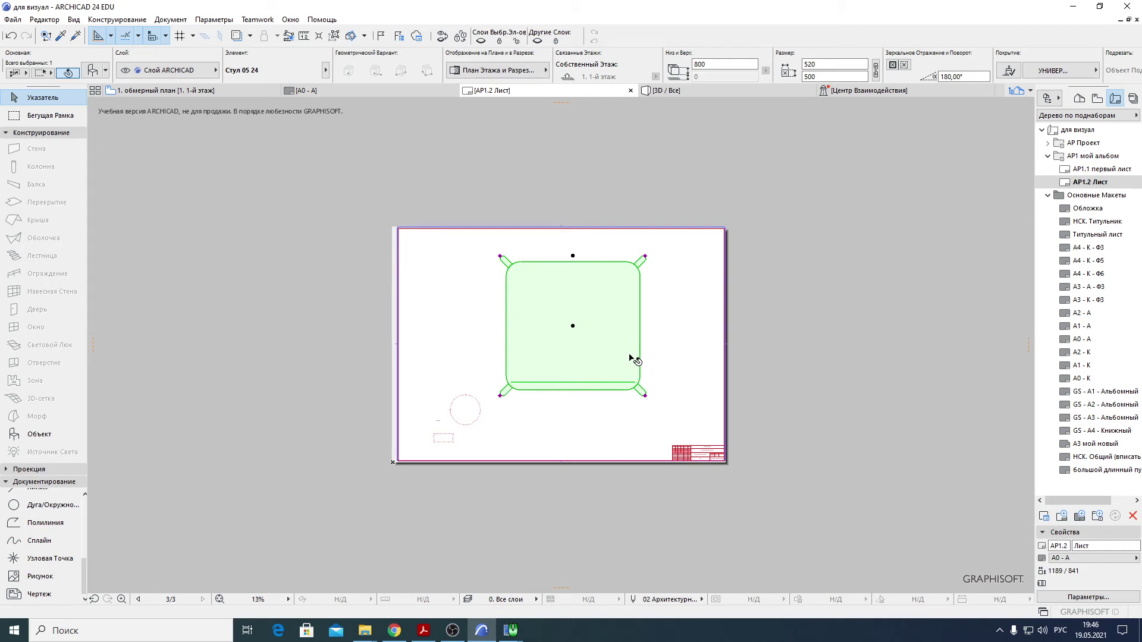
{"action": "mouse_move", "coordinate": [573, 326]}
{"action": "left_mouse_down"}
{"action": "mouse_move", "coordinate": [635, 320]}
{"action": "mouse_move", "coordinate": [592, 350]}
{"action": "mouse_move", "coordinate": [556, 357]}
{"action": "mouse_move", "coordinate": [544, 342]}
{"action": "mouse_move", "coordinate": [589, 348]}
{"action": "mouse_move", "coordinate": [587, 335]}
{"action": "left_mouse_up"}
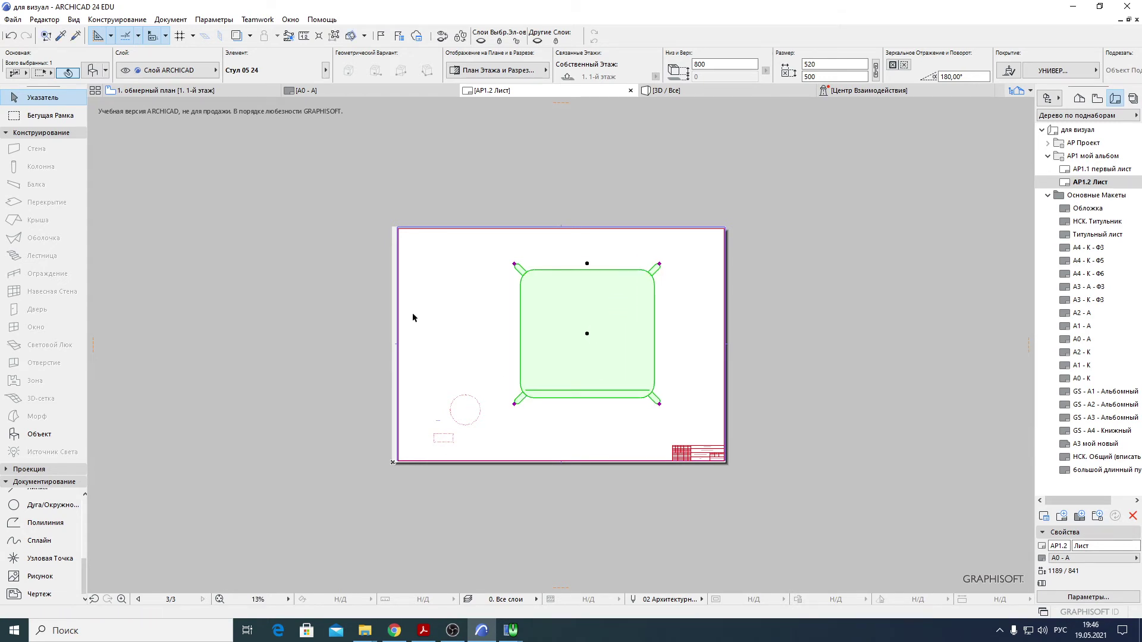
- Search the object library for "штамп" from the chair's settings and delete the Стул 05 24 chair from the layout
{"action": "left_click", "coordinate": [93, 71]}
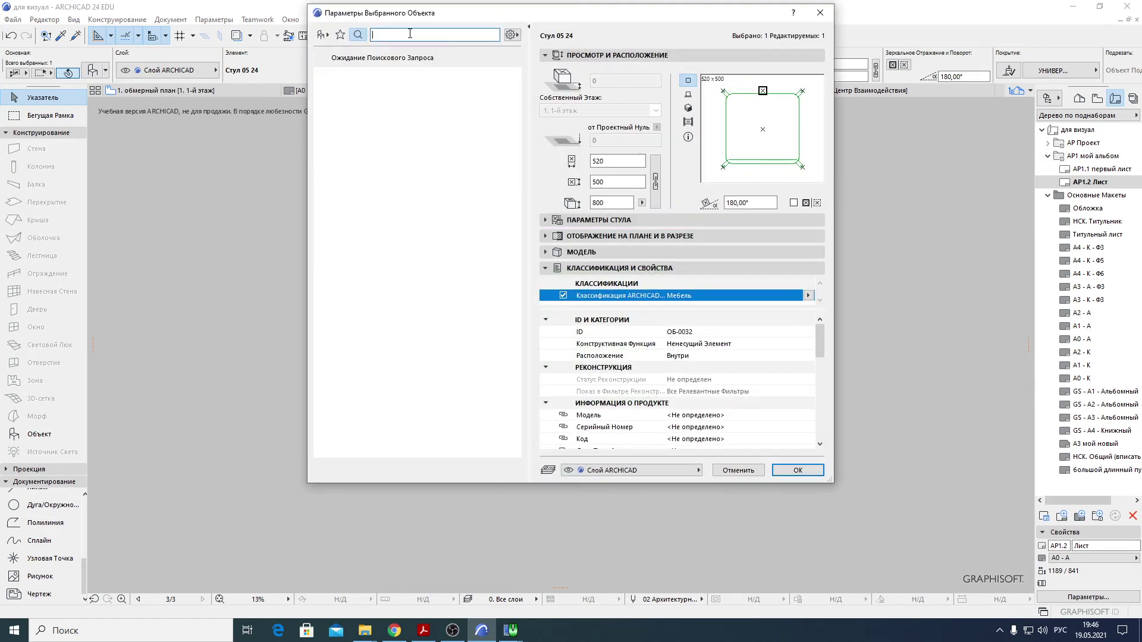
{"action": "type", "text": "штамп"}
{"action": "key", "text": "Return"}
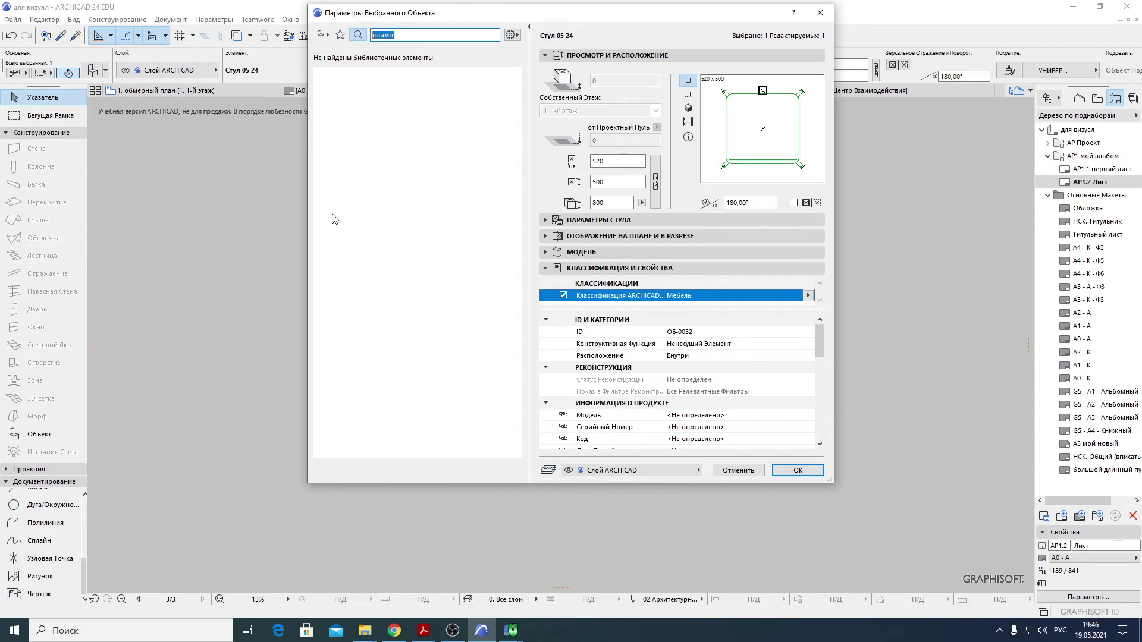
{"action": "left_click", "coordinate": [739, 470]}
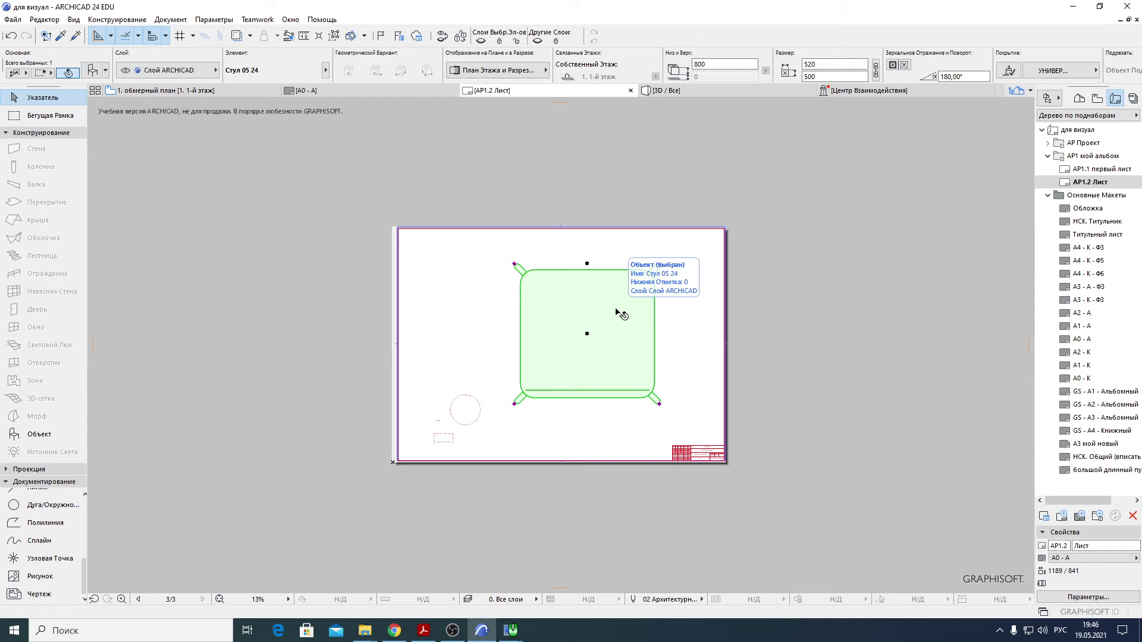
{"action": "key", "text": "Delete"}
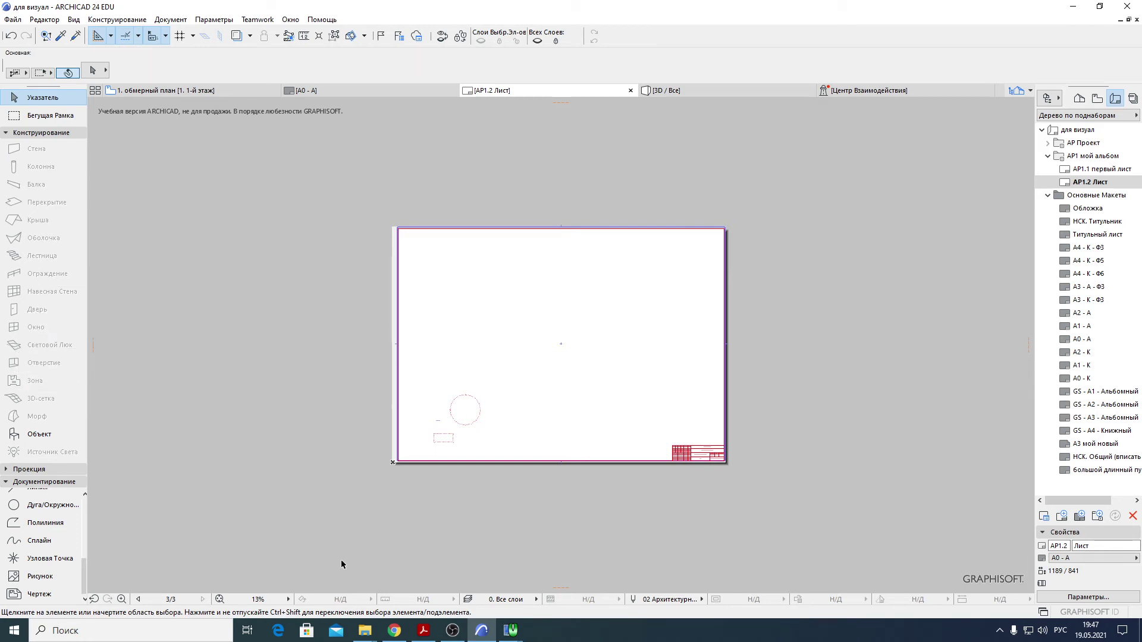
{"action": "left_click", "coordinate": [453, 631]}
{"action": "left_click", "coordinate": [830, 513]}
{"action": "left_click", "coordinate": [867, 4]}
- Open the АР1.1 первый лист layout and compare it with the обмерный план floor plan
{"action": "left_click", "coordinate": [193, 92]}
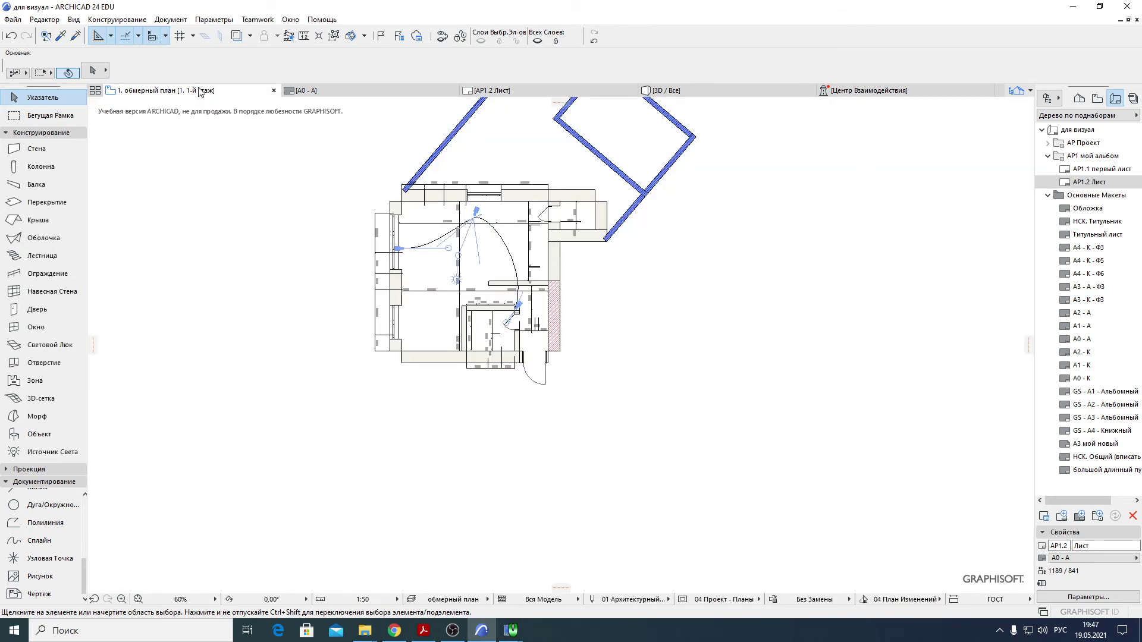
{"action": "middle_click_drag", "start_coordinate": [348, 157], "coordinate": [425, 299]}
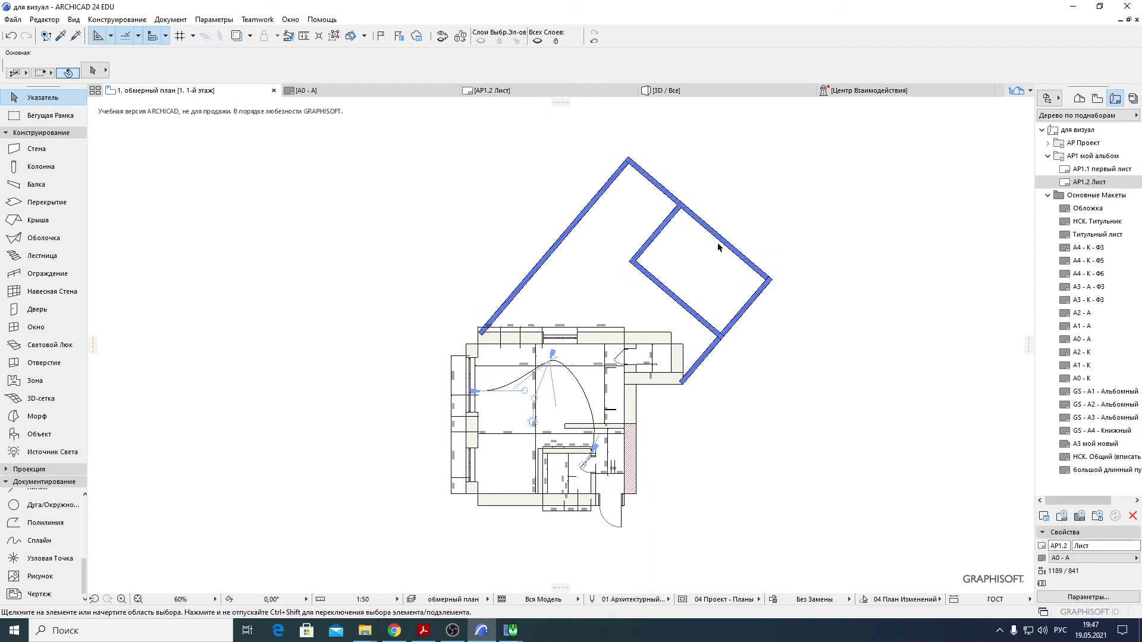
{"action": "left_click", "coordinate": [543, 90]}
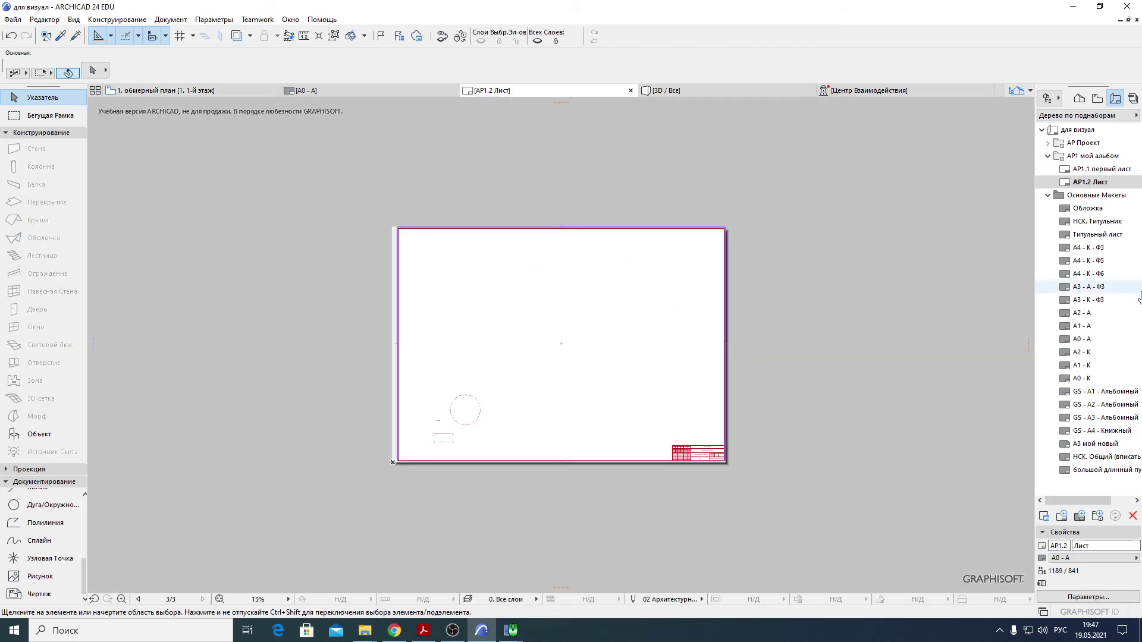
{"action": "left_click", "coordinate": [1109, 171]}
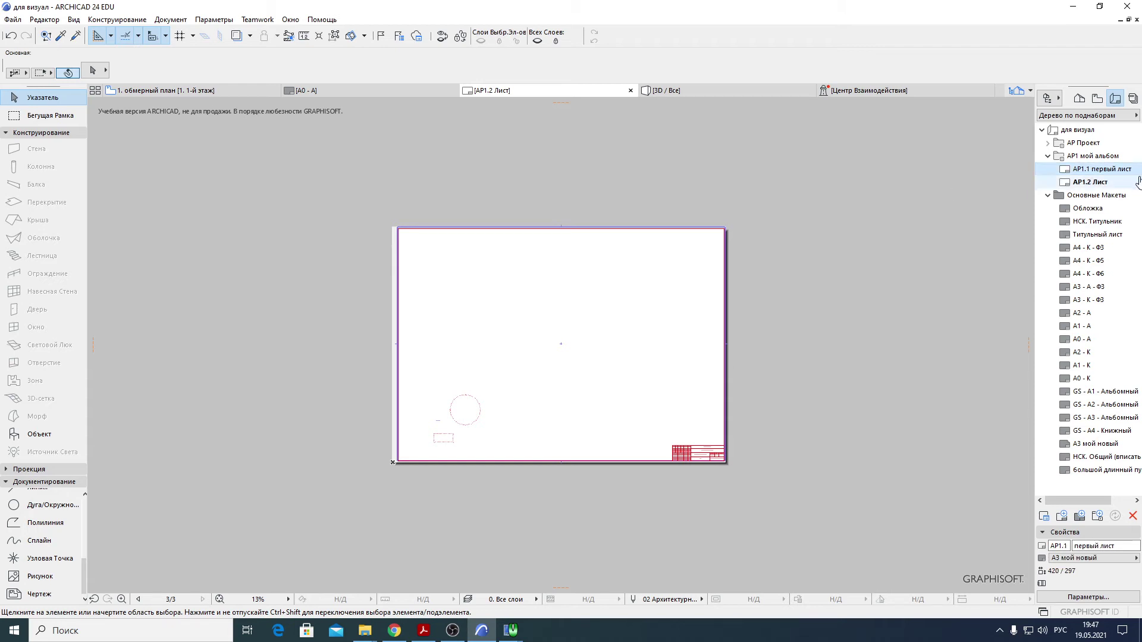
{"action": "double_click", "coordinate": [1110, 171]}
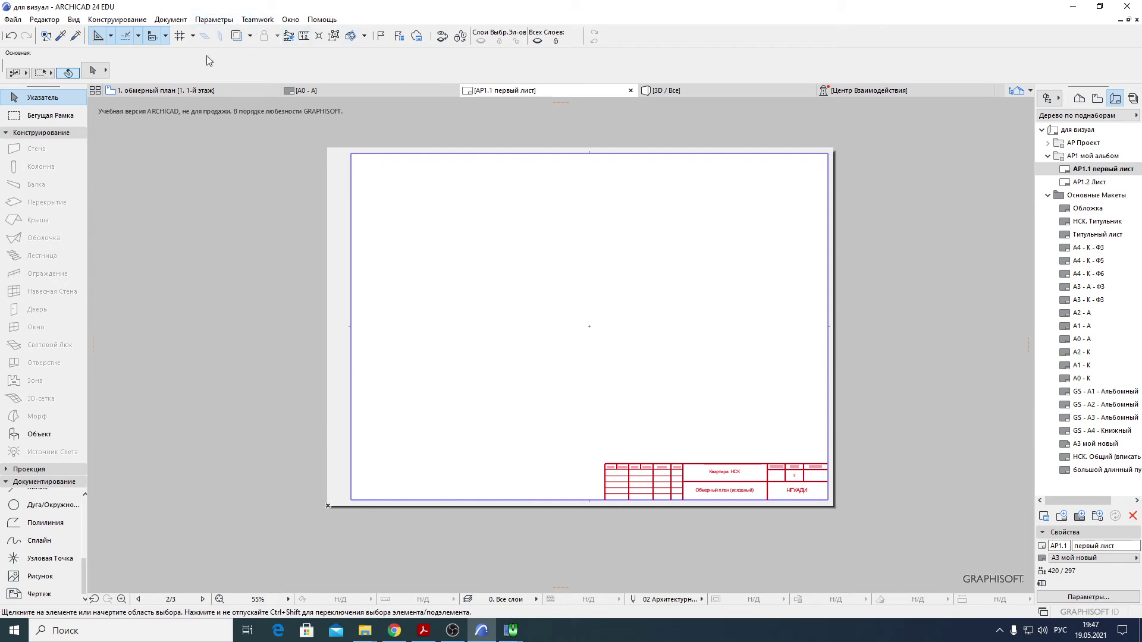
{"action": "mouse_move", "coordinate": [208, 90]}
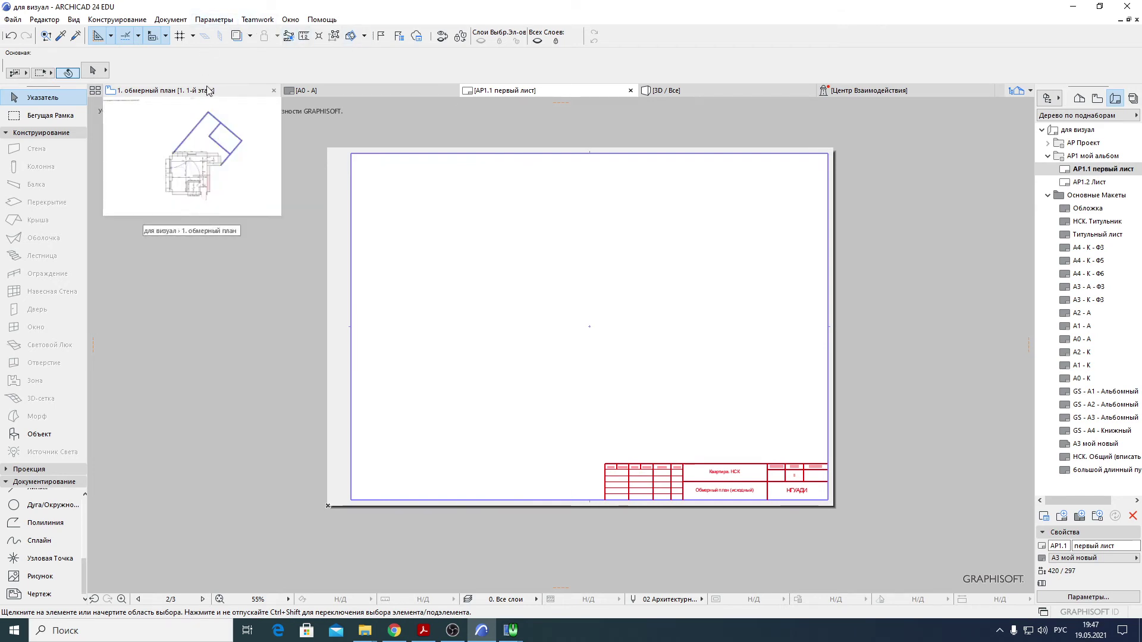
{"action": "left_click", "coordinate": [204, 93]}
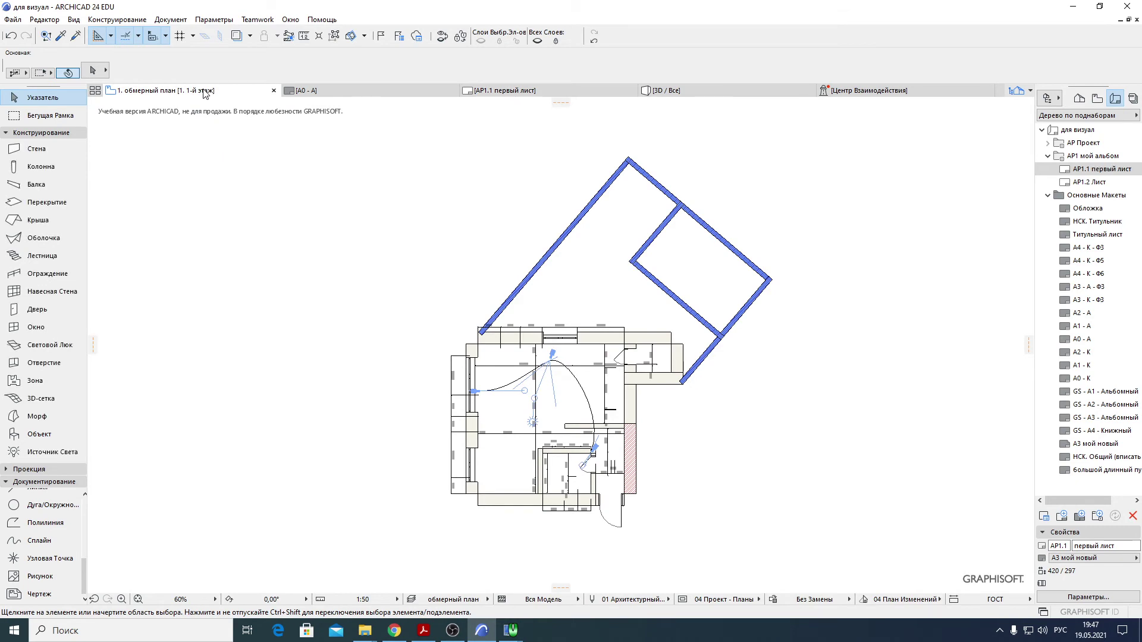
- Save the 3D view of the furniture model and place it on the АР1.1 первый лист layout, outside the sheet
{"action": "left_click", "coordinate": [691, 96]}
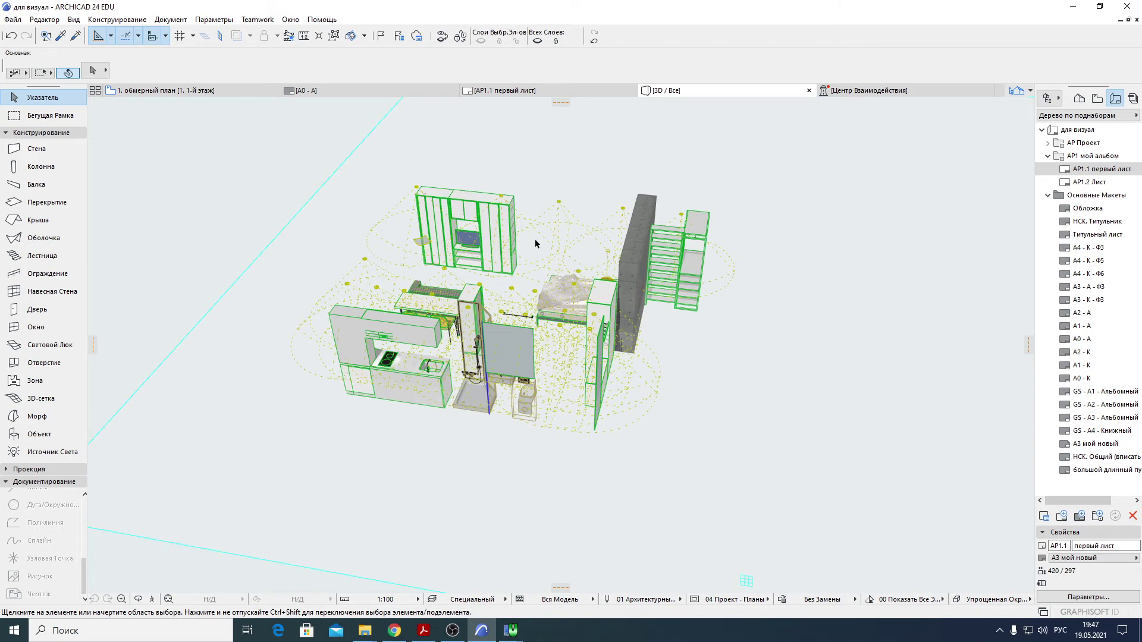
{"action": "scroll", "coordinate": [515, 268], "scroll_direction": "up", "scroll_amount": 5}
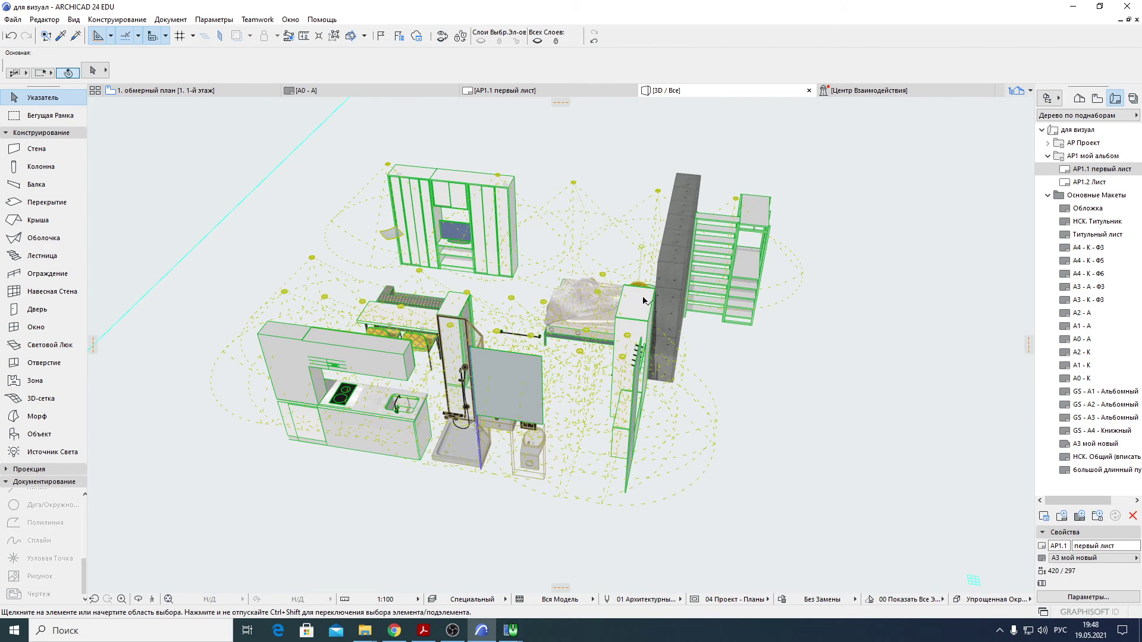
{"action": "right_click", "coordinate": [577, 156]}
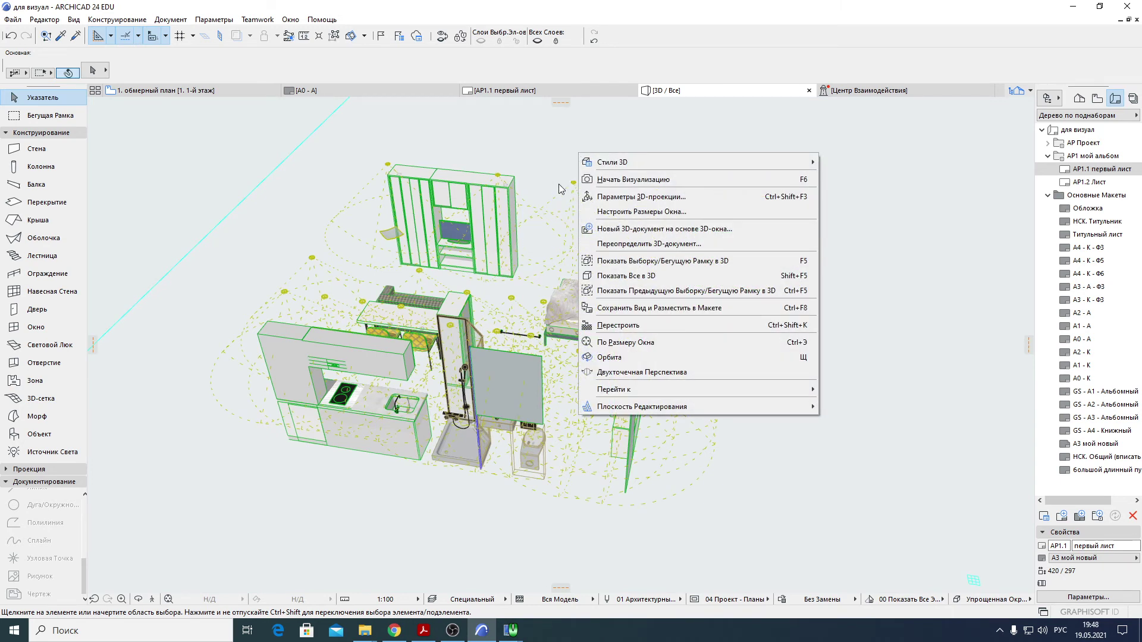
{"action": "left_click", "coordinate": [706, 308]}
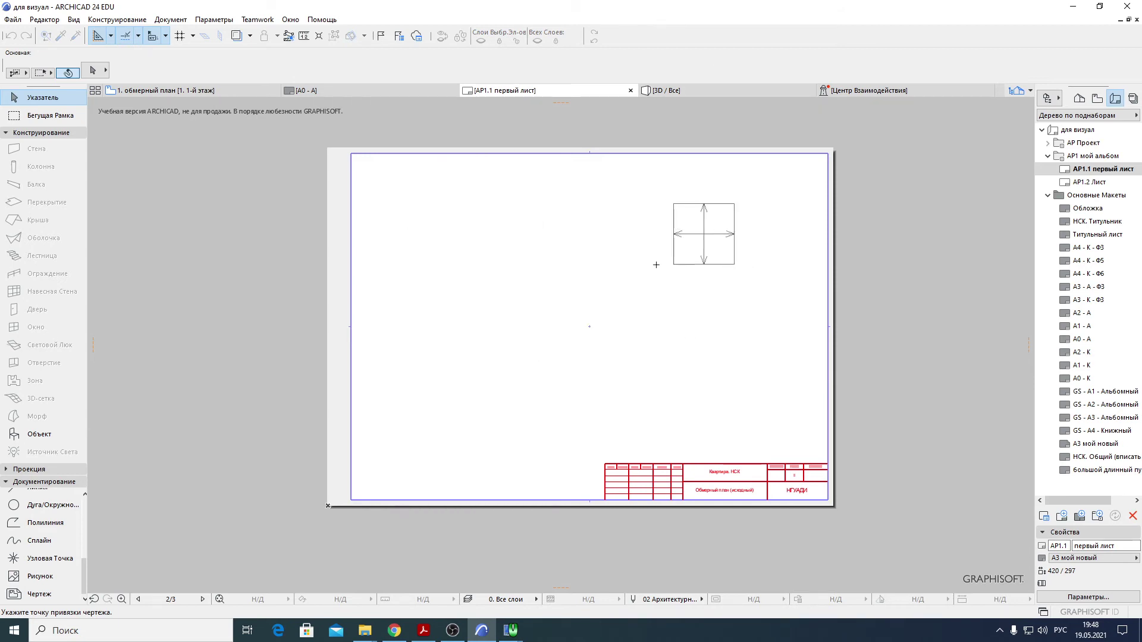
{"action": "scroll", "coordinate": [672, 265], "scroll_direction": "down", "scroll_amount": 3}
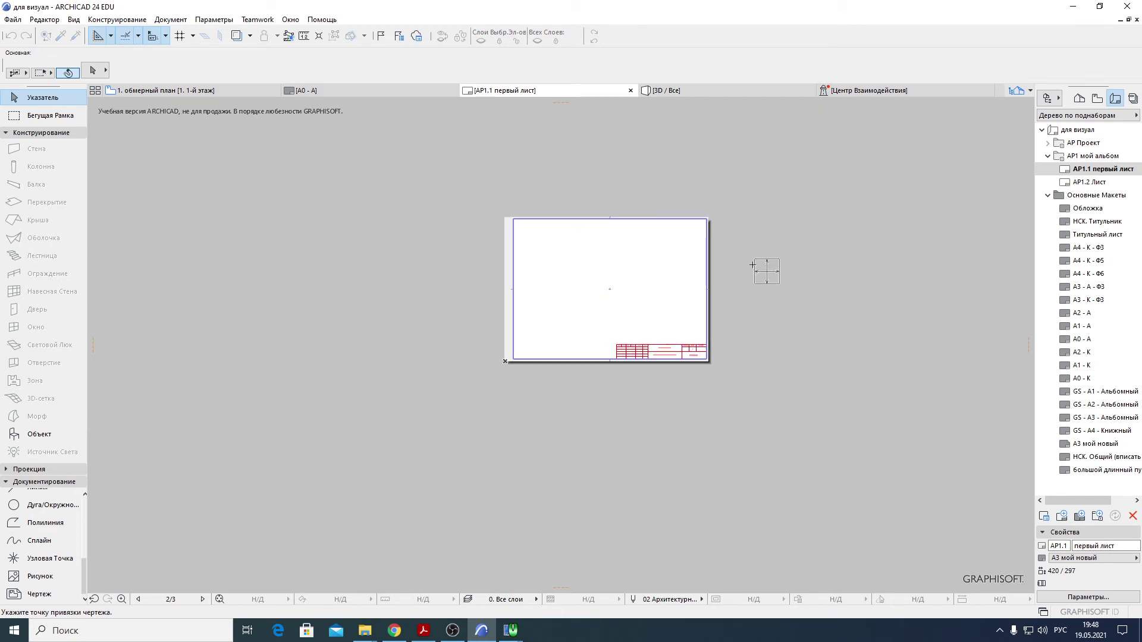
{"action": "scroll", "coordinate": [755, 262], "scroll_direction": "down", "scroll_amount": 4}
{"action": "left_click", "coordinate": [297, 178]}
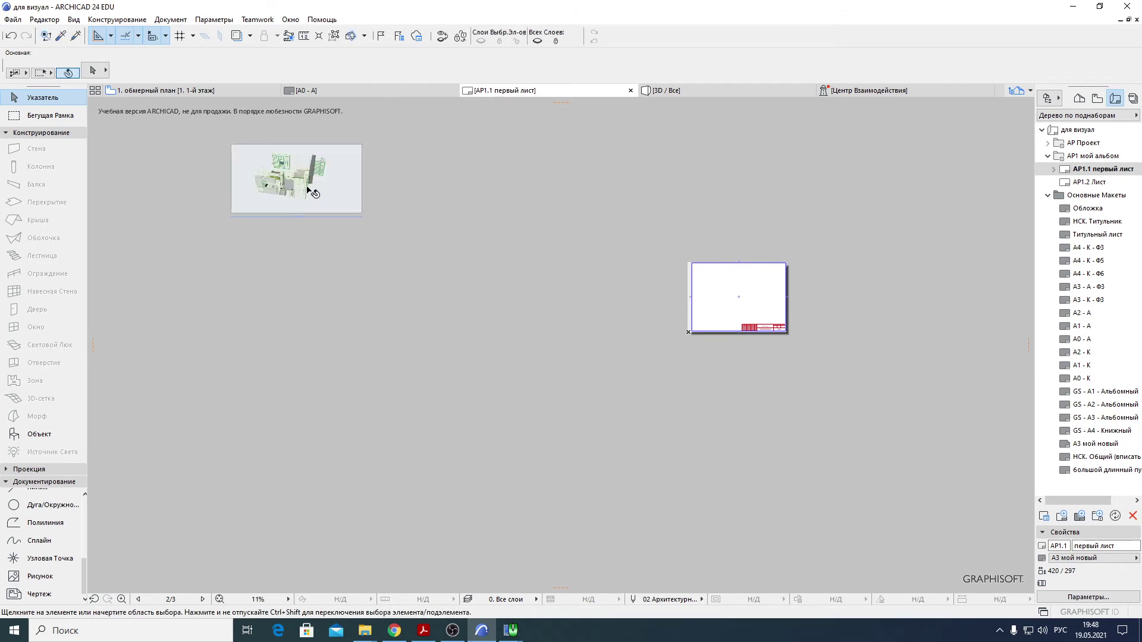
- Move the placed 3D drawing over the layout sheet and deselect it
{"action": "mouse_move", "coordinate": [283, 177]}
{"action": "left_mouse_down"}
{"action": "mouse_move", "coordinate": [702, 257]}
{"action": "mouse_move", "coordinate": [738, 280]}
{"action": "mouse_move", "coordinate": [727, 276]}
{"action": "left_mouse_up"}
{"action": "scroll", "coordinate": [809, 299], "scroll_direction": "up", "scroll_amount": 4}
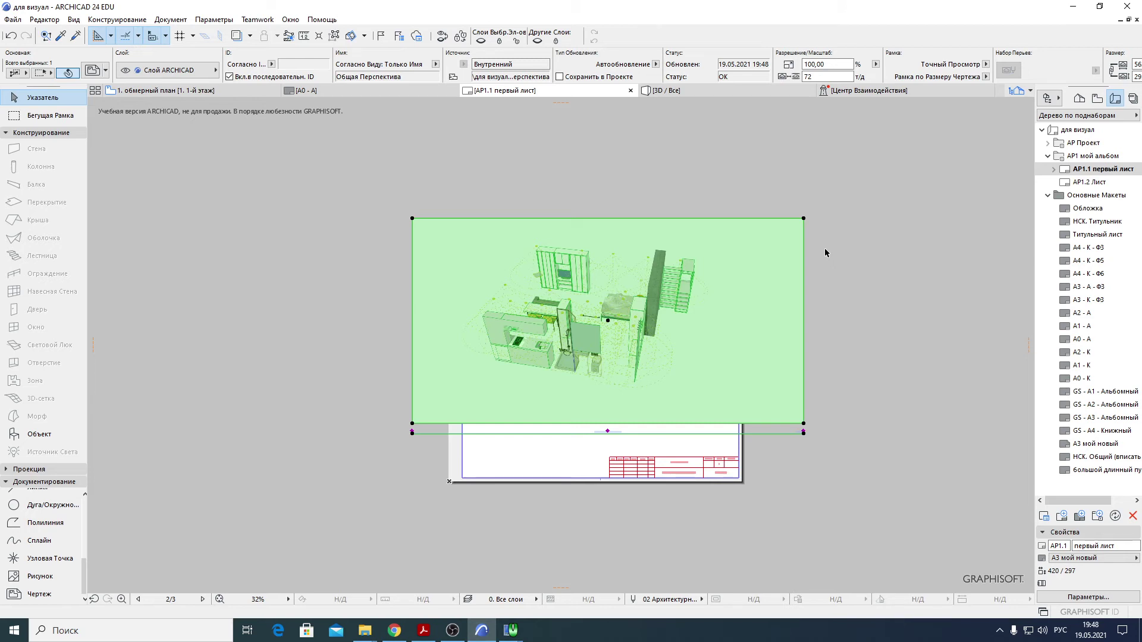
{"action": "left_click", "coordinate": [613, 157]}
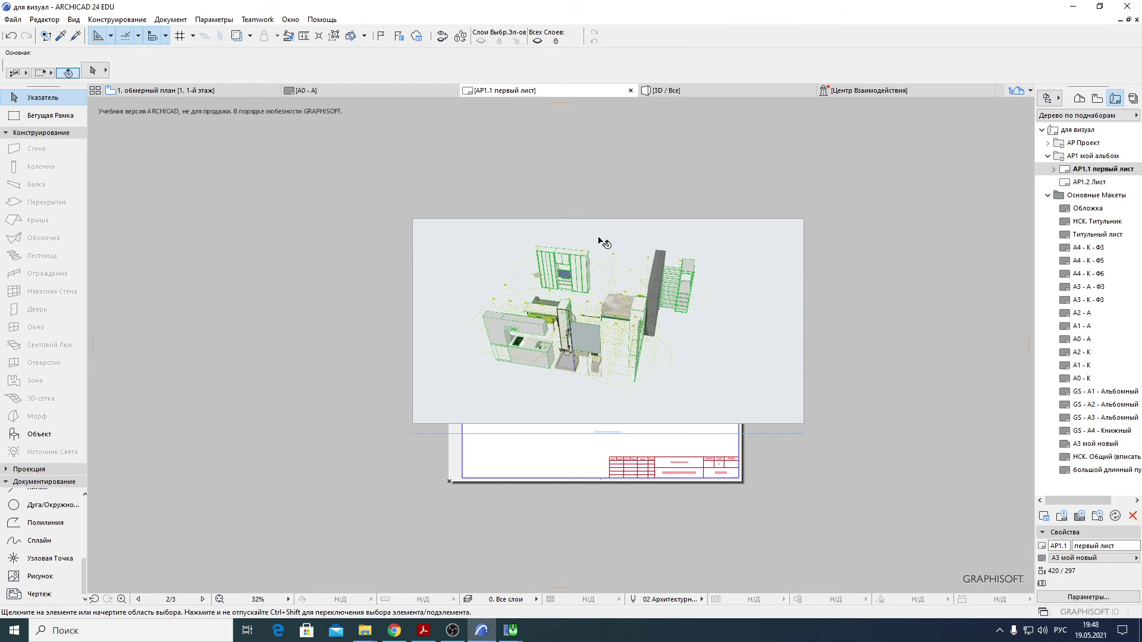
- Crop the placed 3D drawing slightly by offsetting the upper edge of its frame inward
{"action": "left_click", "coordinate": [589, 271]}
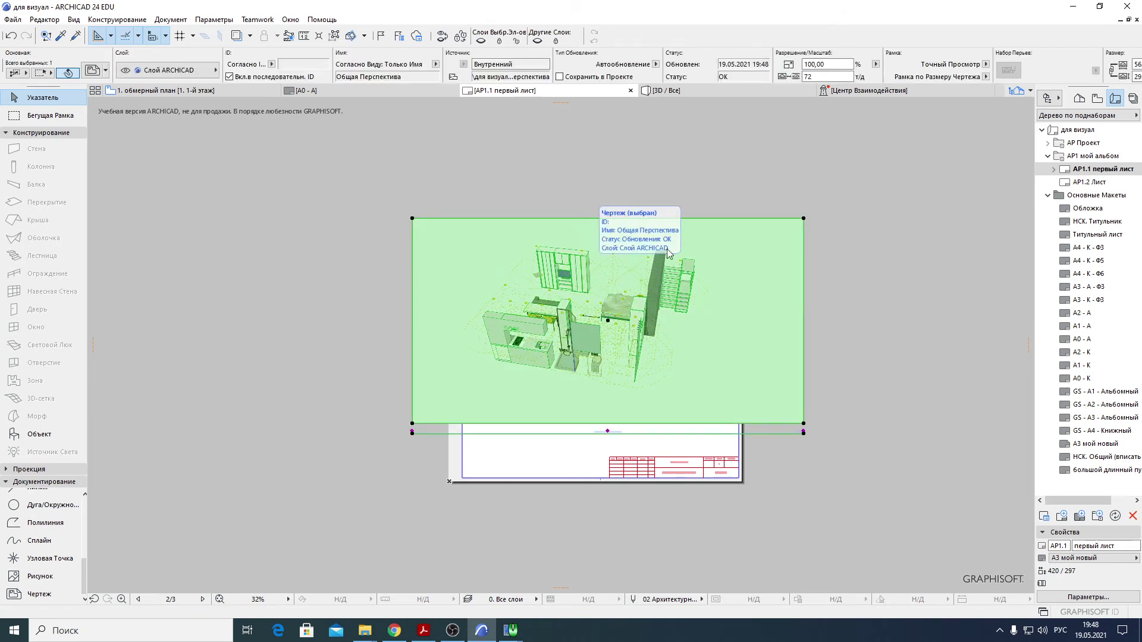
{"action": "left_click", "coordinate": [734, 218]}
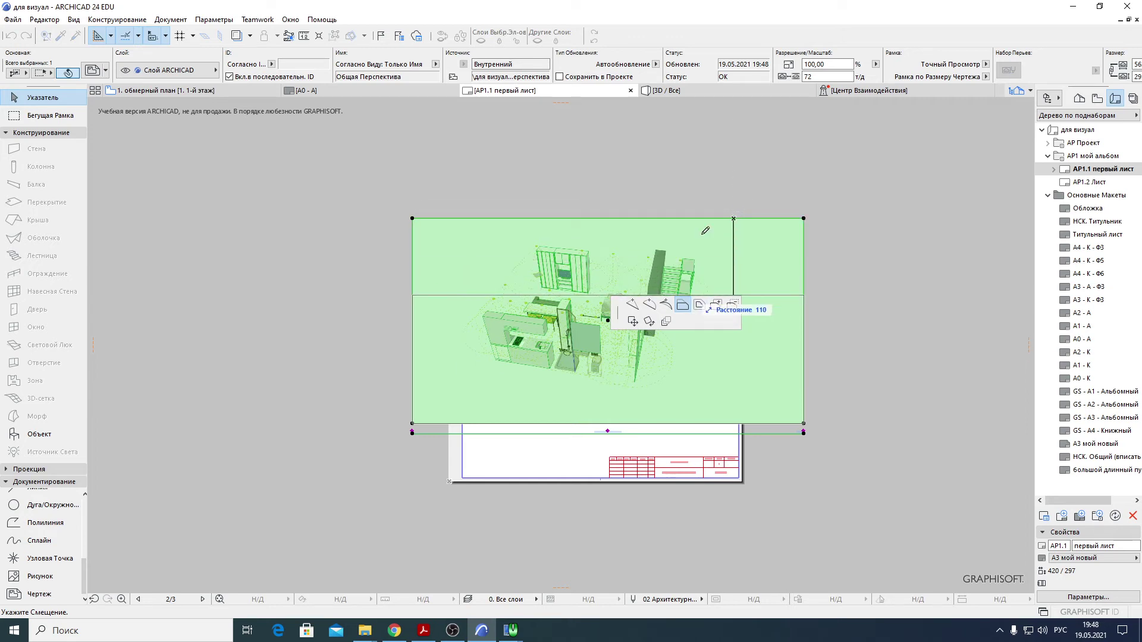
{"action": "left_click", "coordinate": [735, 238]}
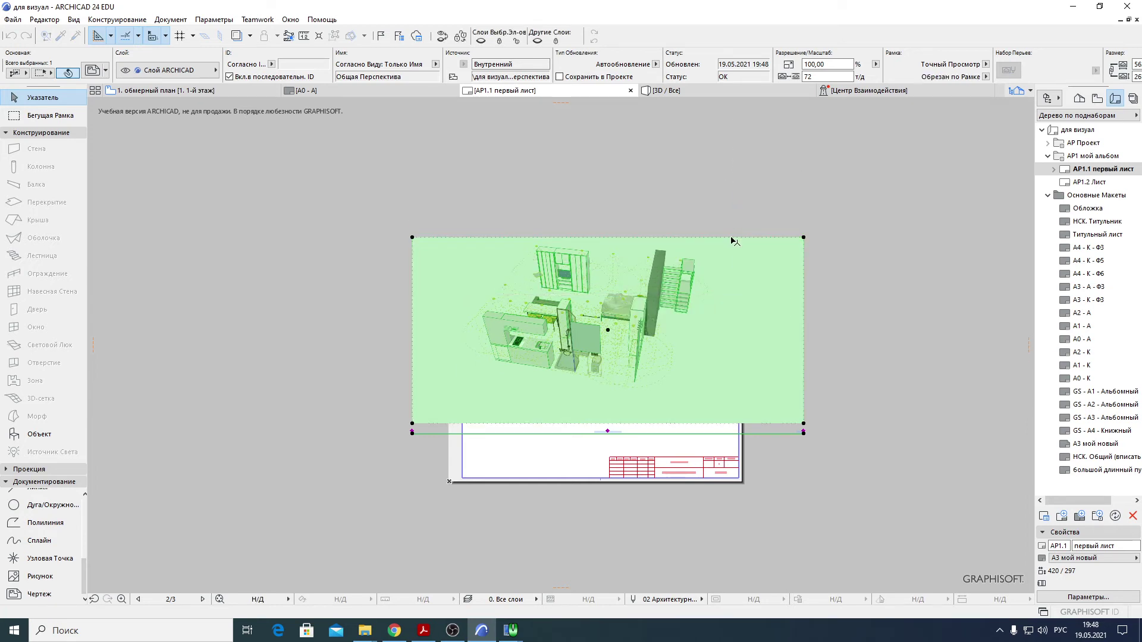
- Try out offsetting the right edge and all edges of the placed 3D drawing's frame
{"action": "left_click", "coordinate": [804, 258]}
{"action": "left_click", "coordinate": [909, 316]}
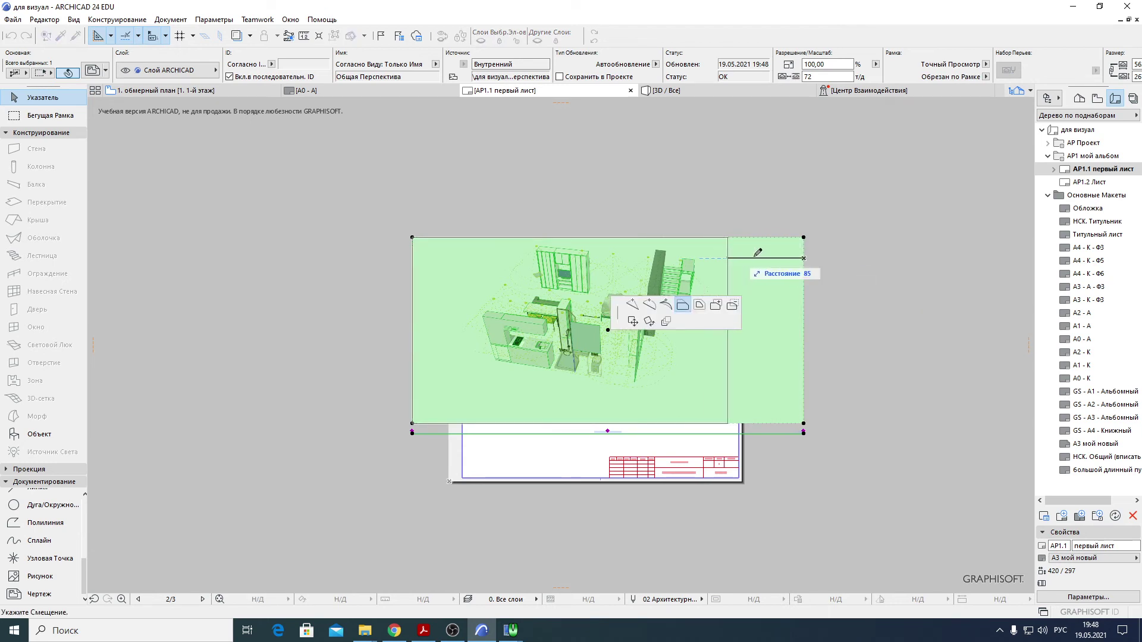
{"action": "left_click", "coordinate": [699, 305]}
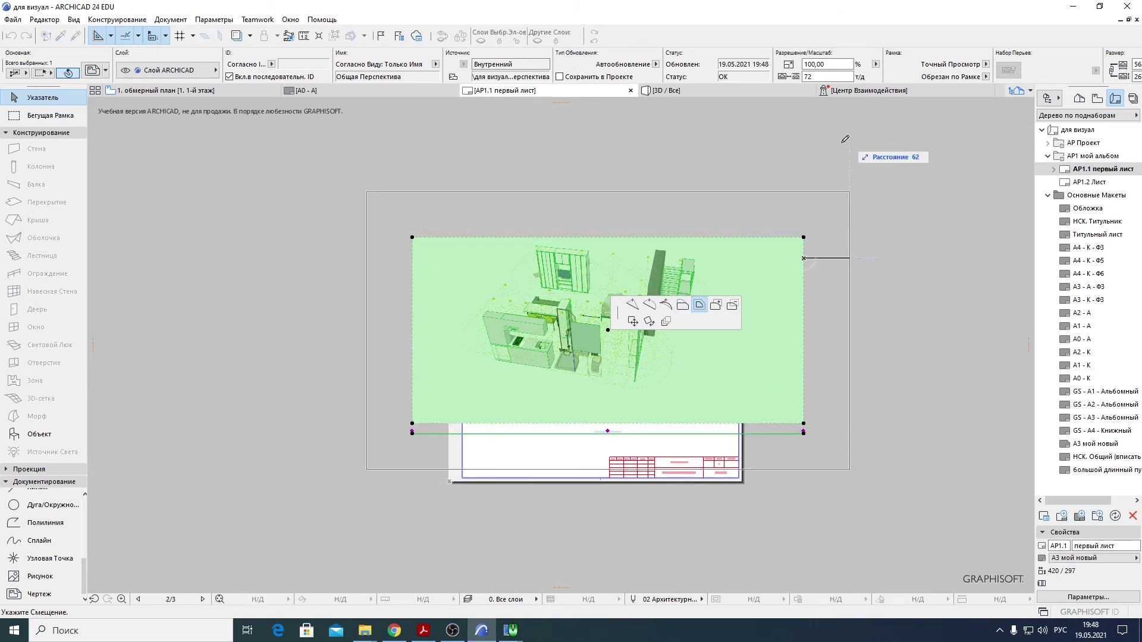
{"action": "left_click", "coordinate": [682, 304]}
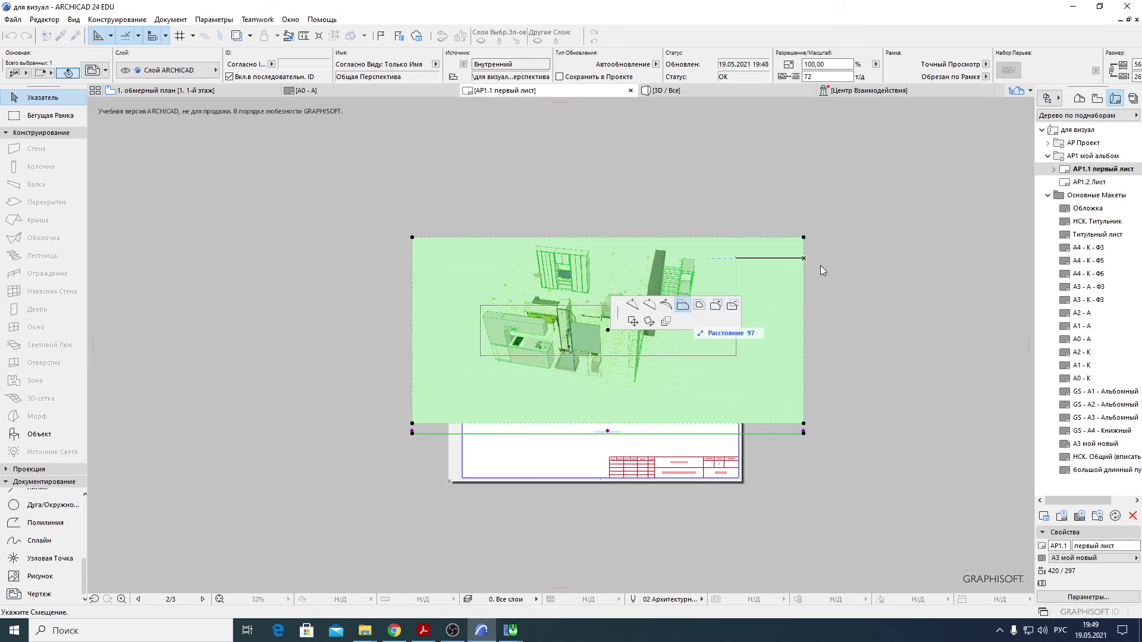
- Subtract a six-sided polygon around the wardrobe with the TV from the placed 3D drawing's frame
{"action": "left_click", "coordinate": [732, 307]}
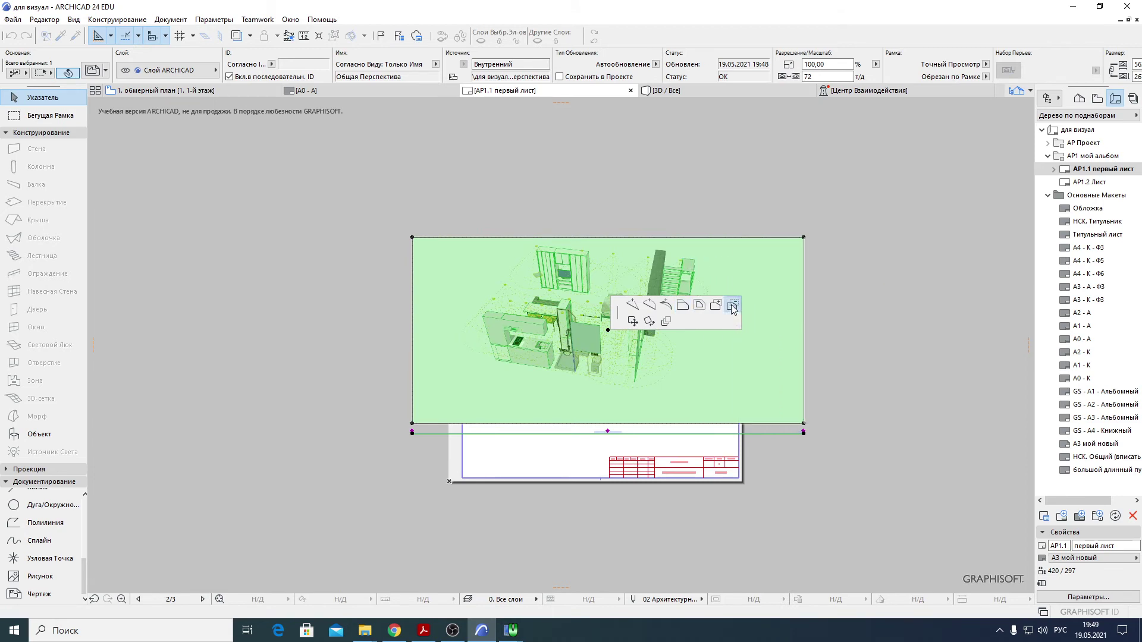
{"action": "scroll", "coordinate": [526, 250], "scroll_direction": "up", "scroll_amount": 4}
{"action": "scroll", "coordinate": [491, 330], "scroll_direction": "up", "scroll_amount": 3}
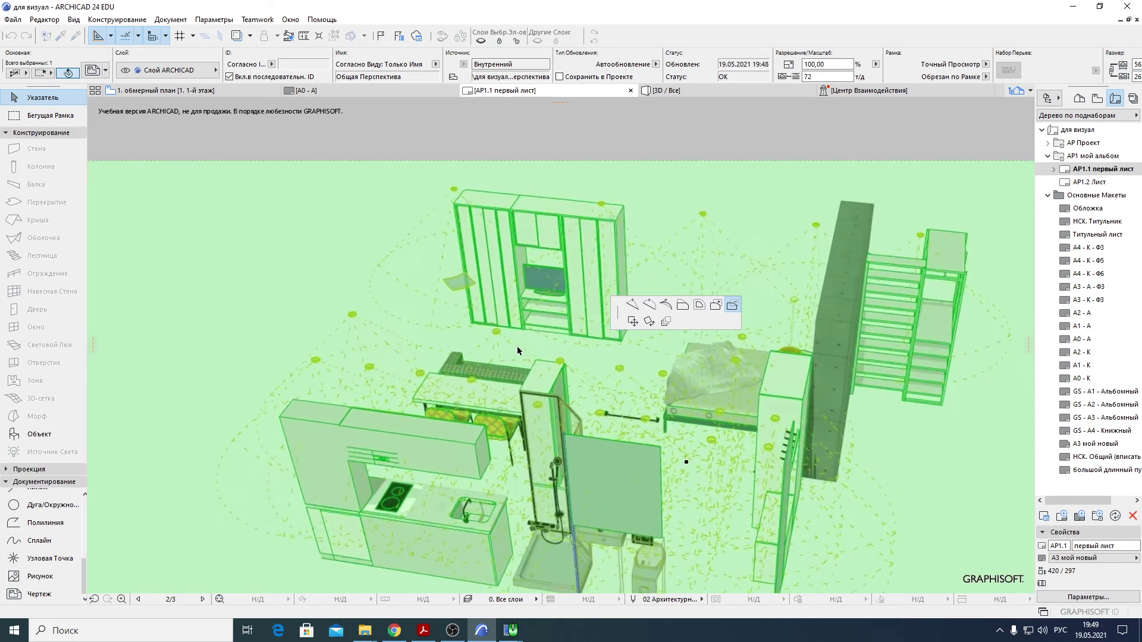
{"action": "scroll", "coordinate": [498, 245], "scroll_direction": "up", "scroll_amount": 2}
{"action": "scroll", "coordinate": [506, 253], "scroll_direction": "up", "scroll_amount": 3, "text": "shift"}
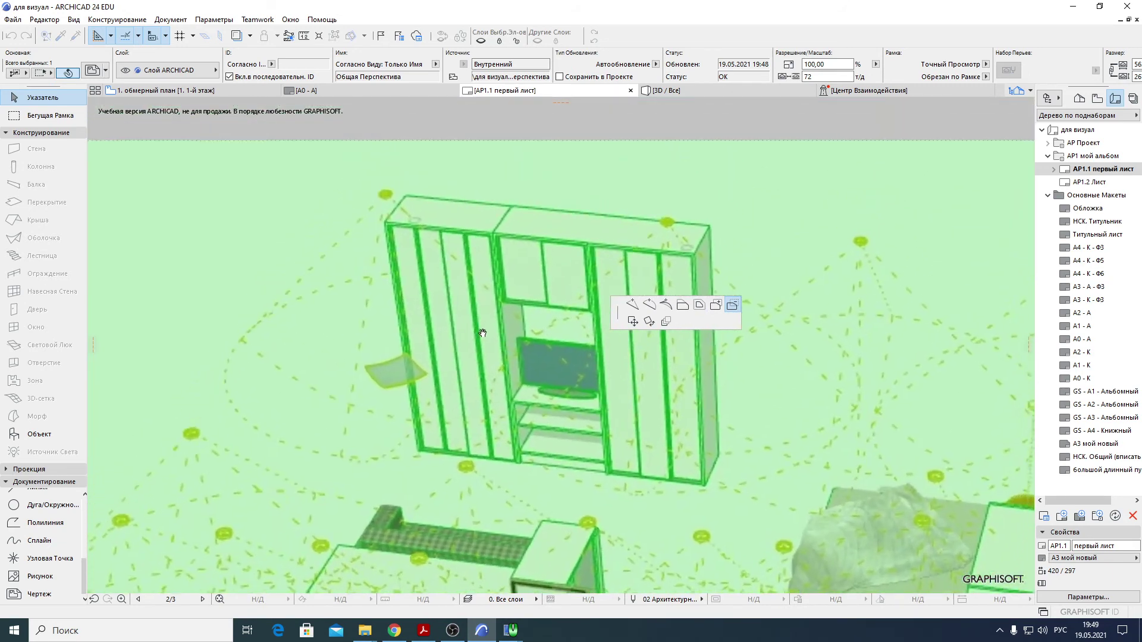
{"action": "left_click", "coordinate": [407, 190]}
{"action": "left_click", "coordinate": [366, 231]}
{"action": "left_click", "coordinate": [405, 467]}
{"action": "left_click", "coordinate": [710, 500]}
{"action": "left_click", "coordinate": [729, 465]}
{"action": "left_click", "coordinate": [716, 219]}
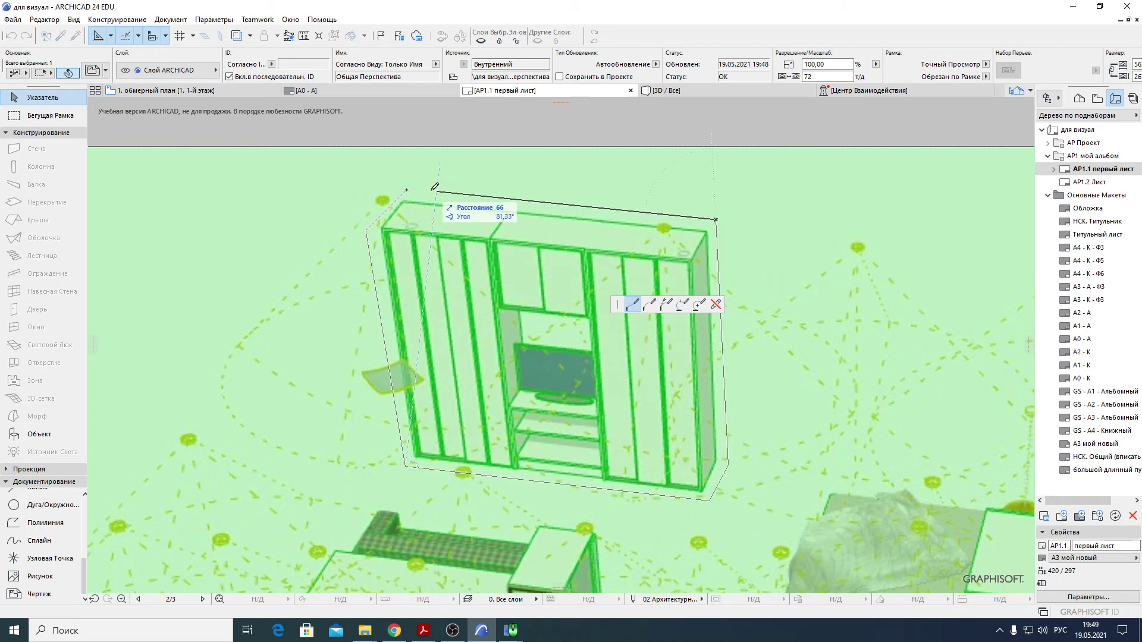
{"action": "left_click", "coordinate": [406, 190]}
{"action": "scroll", "coordinate": [553, 250], "scroll_direction": "down", "scroll_amount": 6}
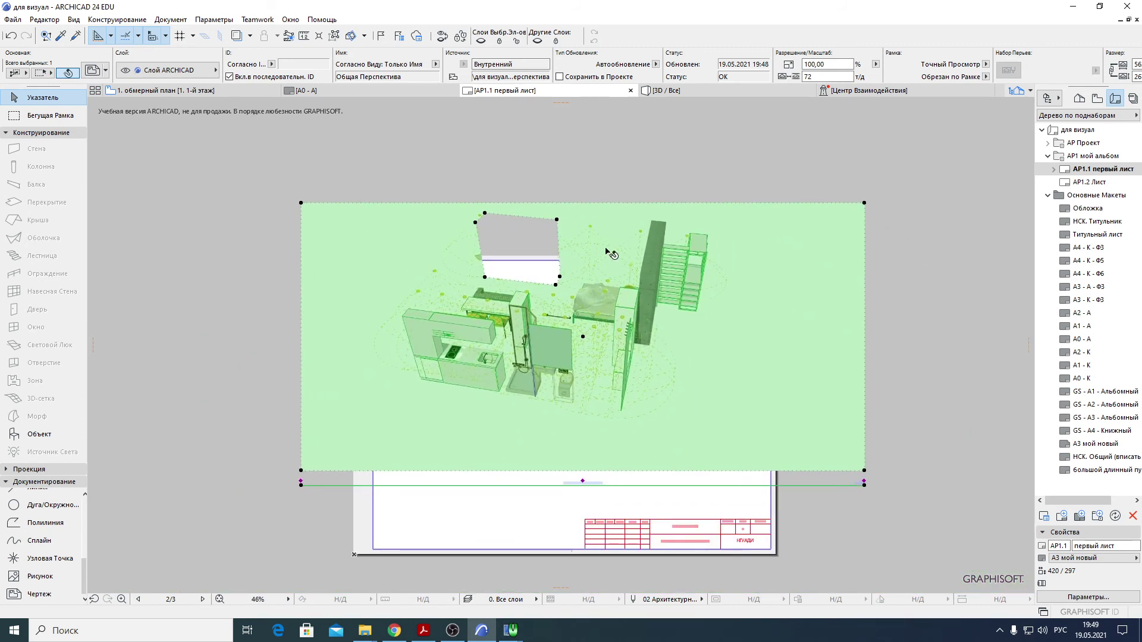
{"action": "left_click", "coordinate": [865, 203]}
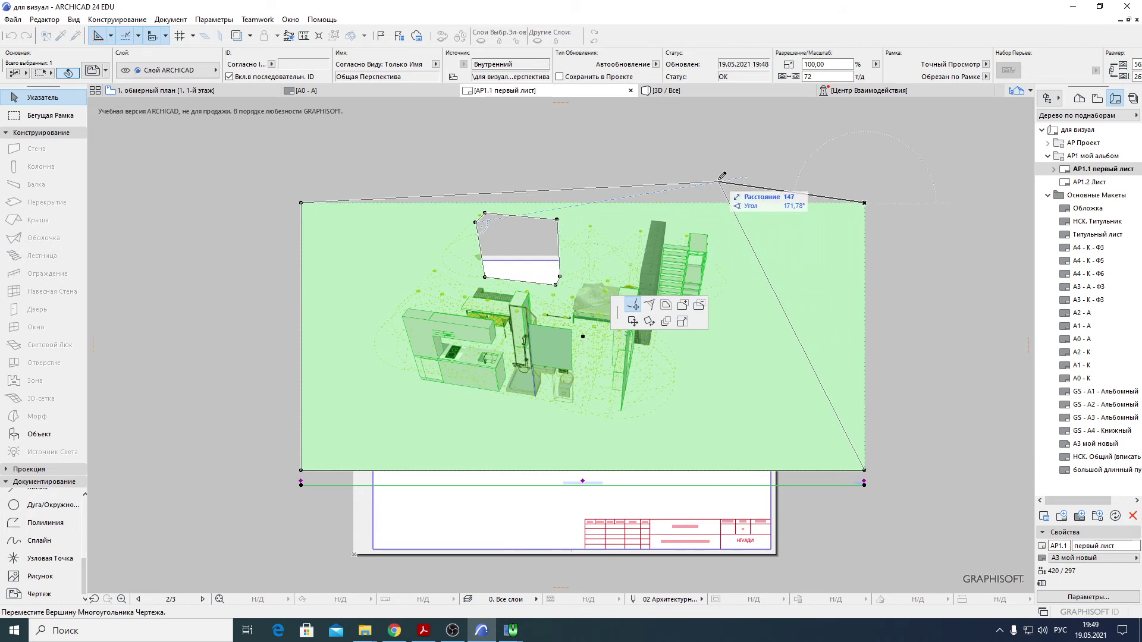
{"action": "key", "text": "Escape"}
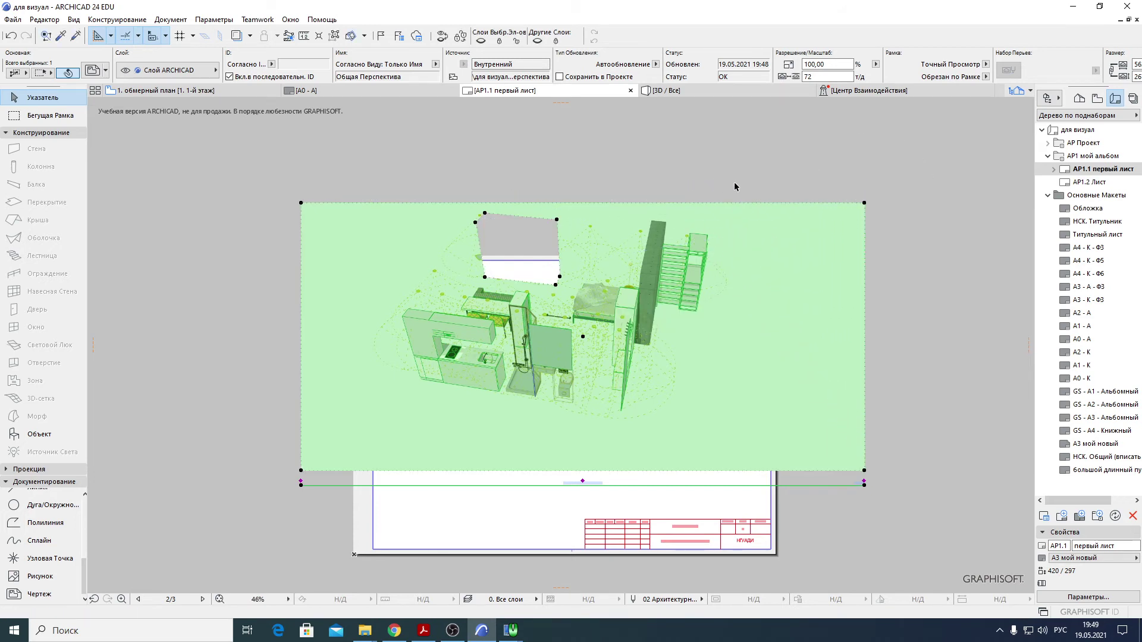
{"action": "left_click", "coordinate": [741, 203]}
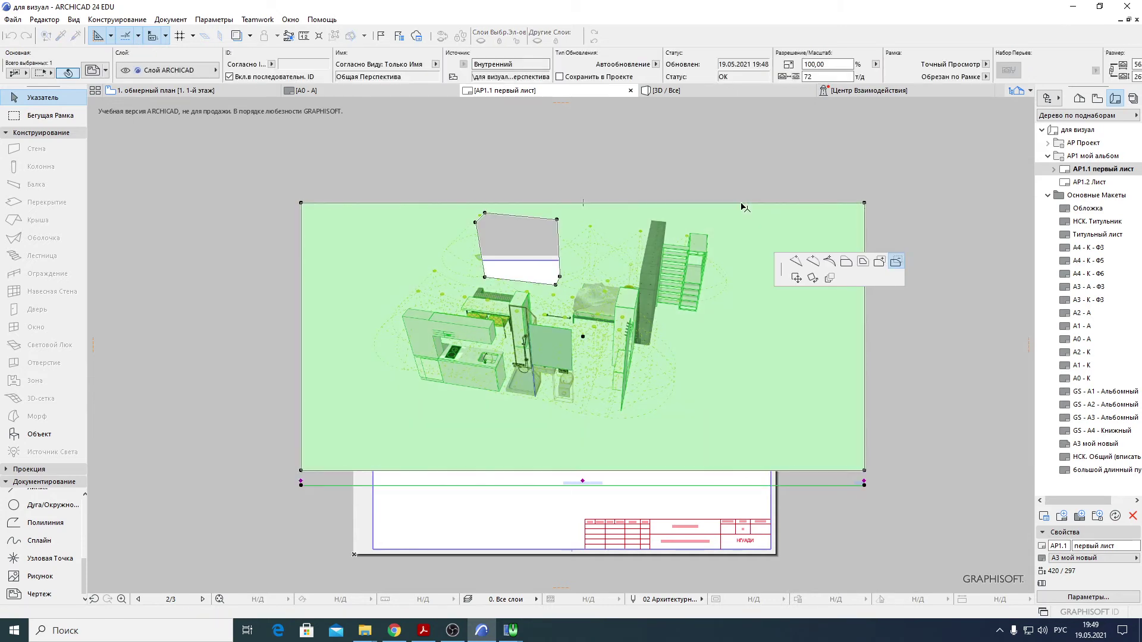
{"action": "key", "text": "Escape"}
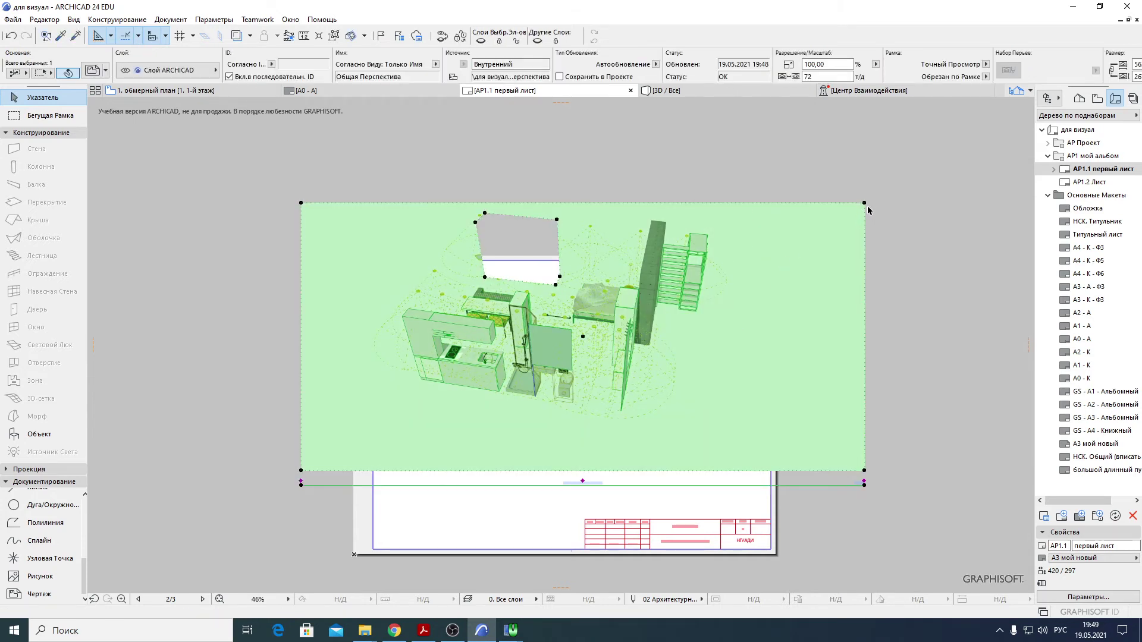
- Reshape the placed 3D drawing's frame by moving its upper-right corner inward and above the original upper edge
{"action": "left_click", "coordinate": [865, 204]}
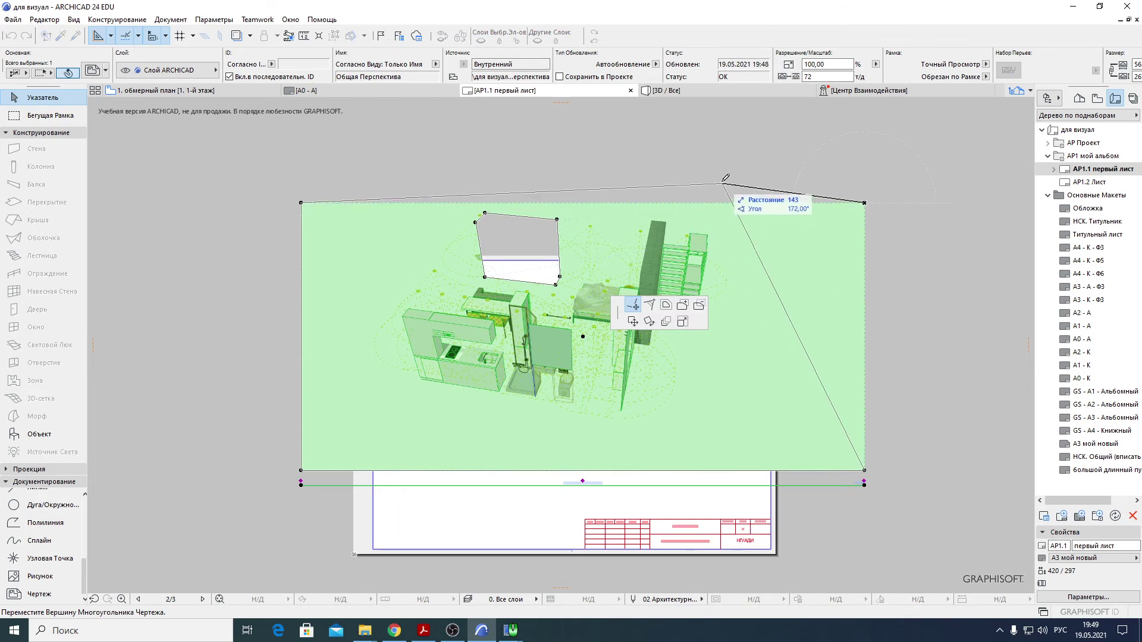
{"action": "left_click", "coordinate": [668, 161]}
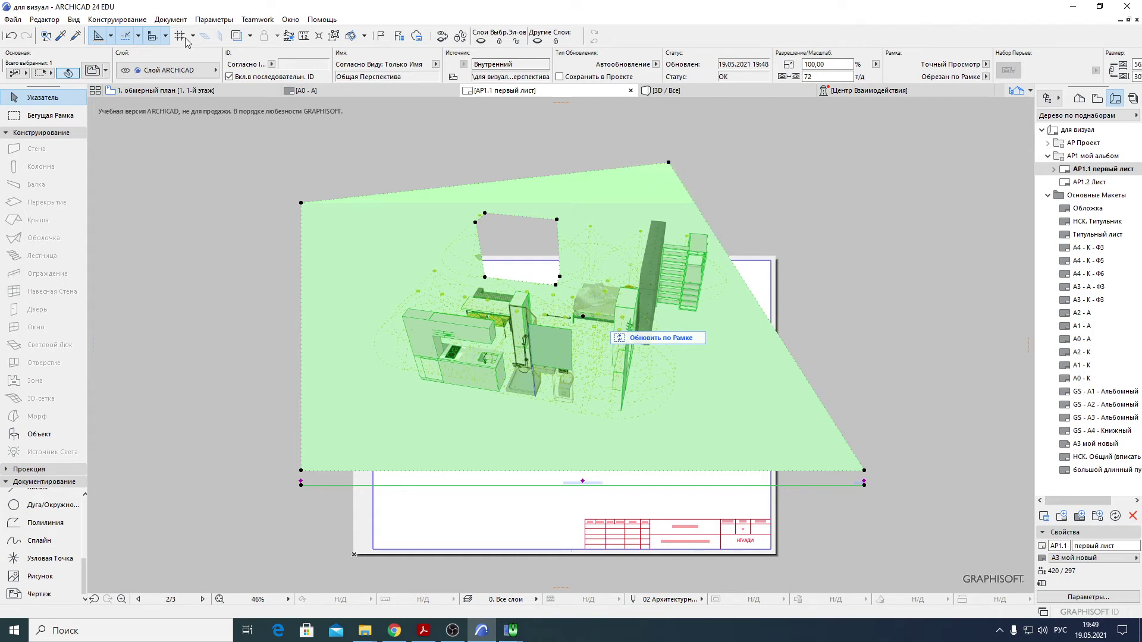
- Open the обмерный план floor plan and delete the five slanted blue walls above the apartment
{"action": "left_click", "coordinate": [194, 90]}
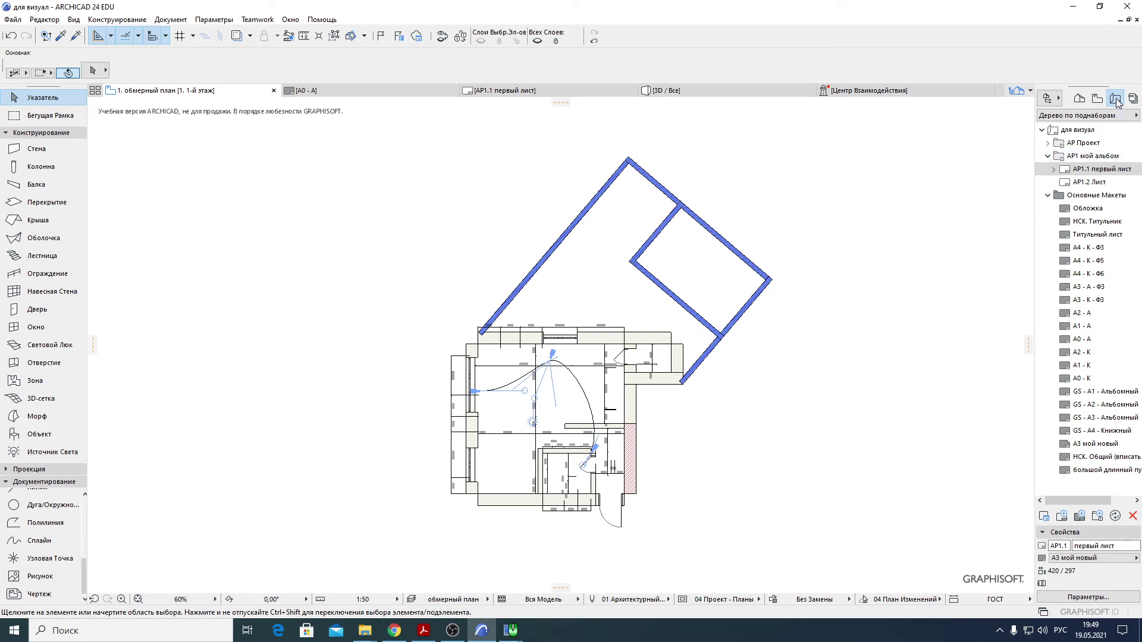
{"action": "double_click", "coordinate": [1108, 170]}
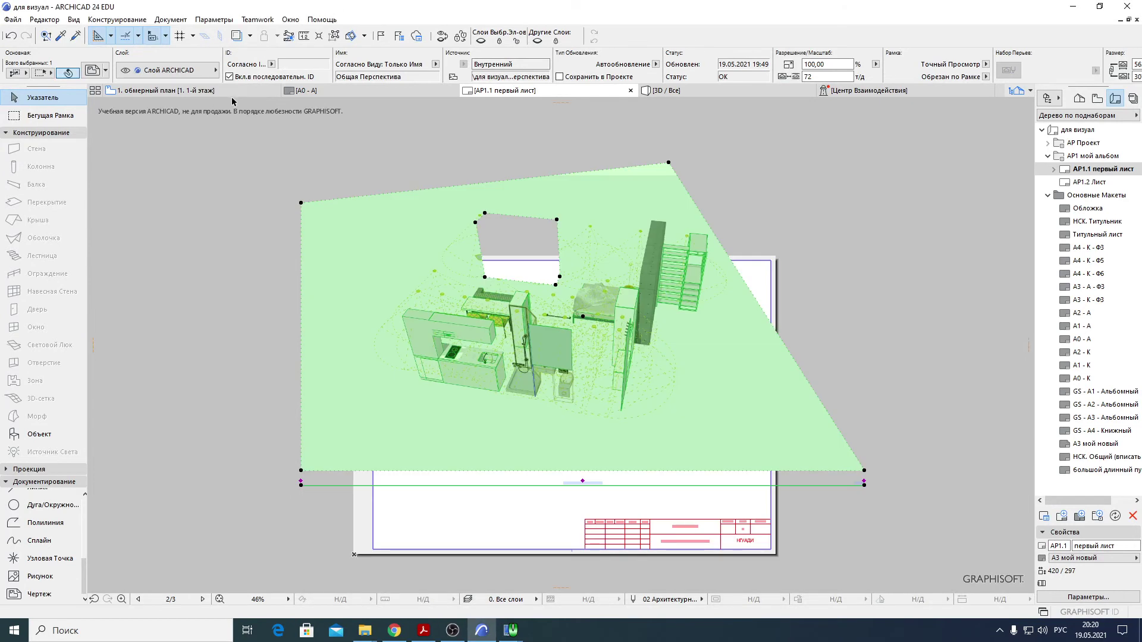
{"action": "left_click", "coordinate": [228, 92]}
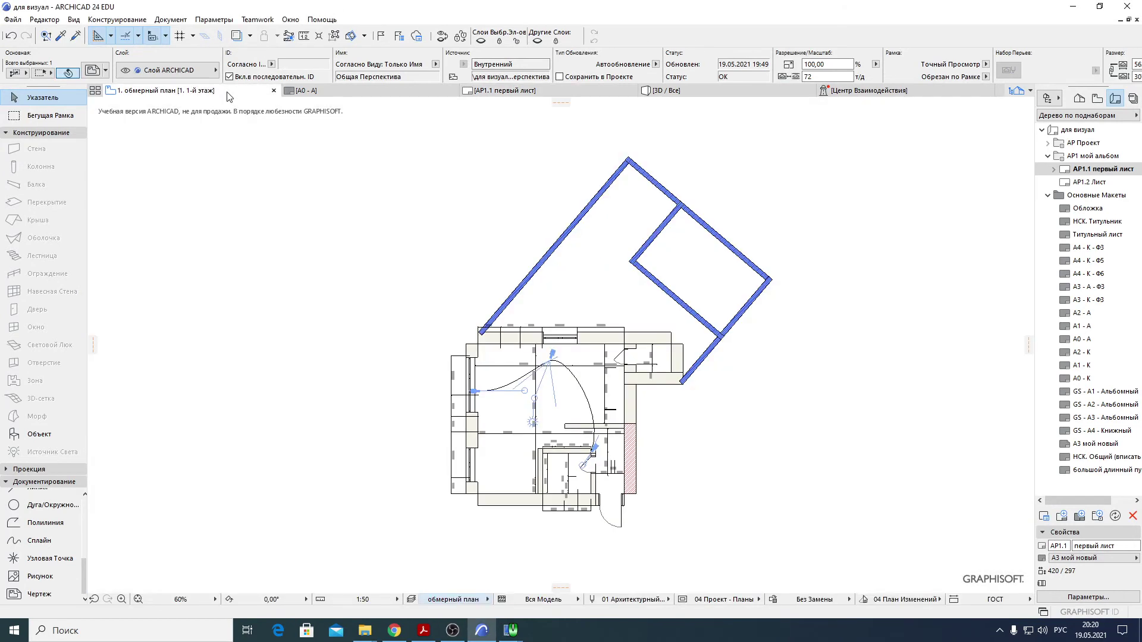
{"action": "left_click_drag", "start_coordinate": [434, 171], "coordinate": [824, 389]}
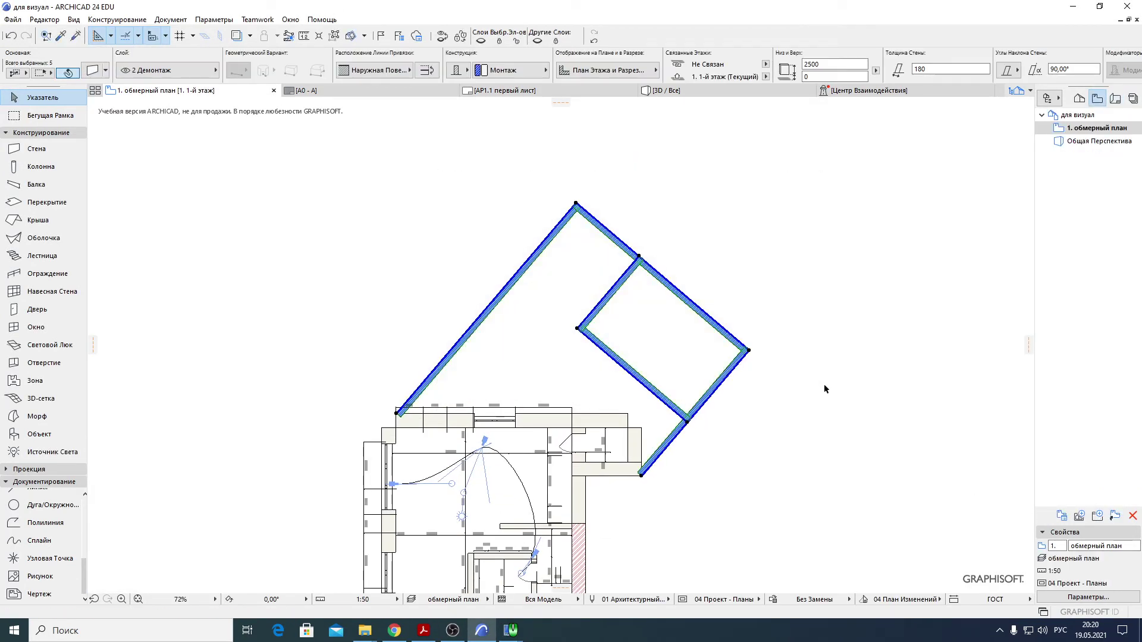
{"action": "key", "text": "Delete"}
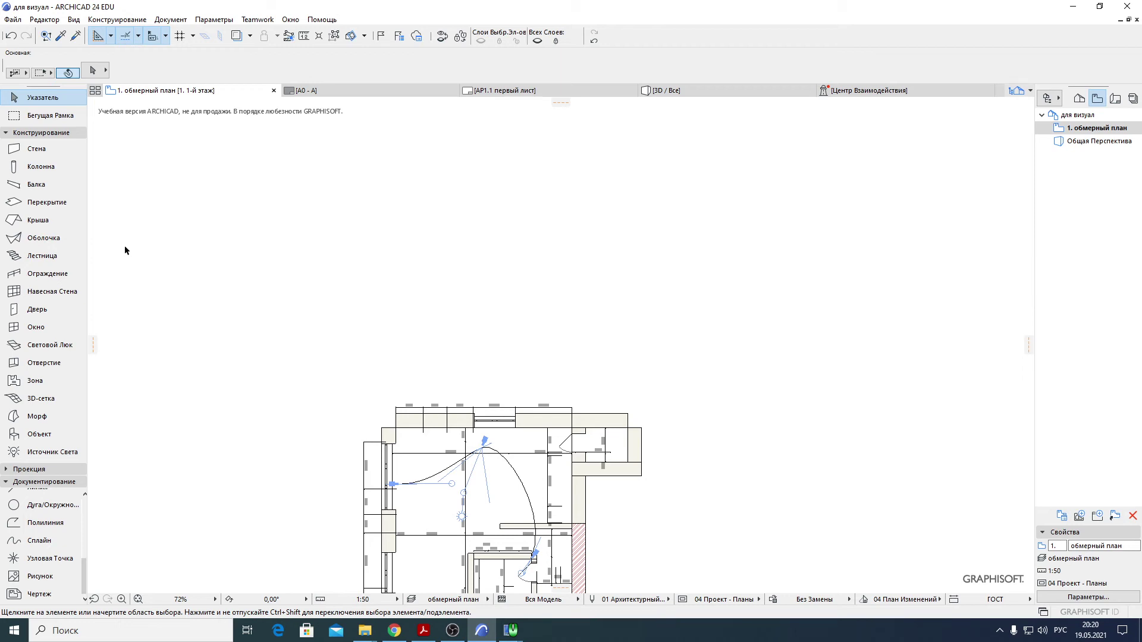
{"action": "left_click", "coordinate": [452, 630]}
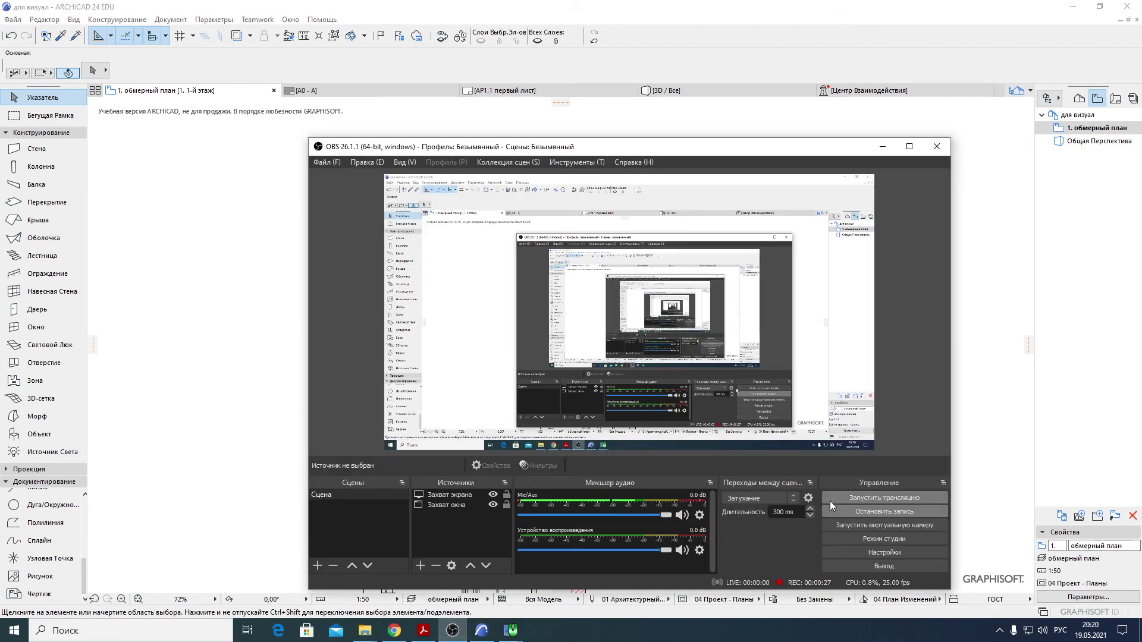
{"action": "left_click", "coordinate": [841, 508]}
{"action": "left_click", "coordinate": [699, 4]}
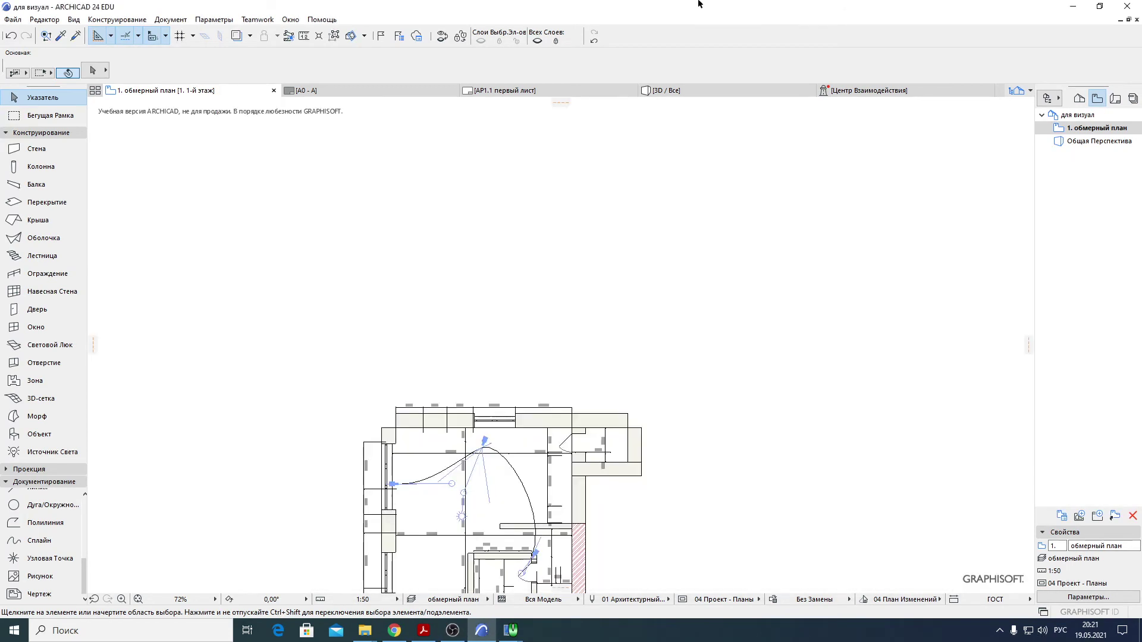
- Create a new layer named "5 мебель размеры" in the layer settings
{"action": "middle_click_drag", "start_coordinate": [522, 542], "coordinate": [592, 402]}
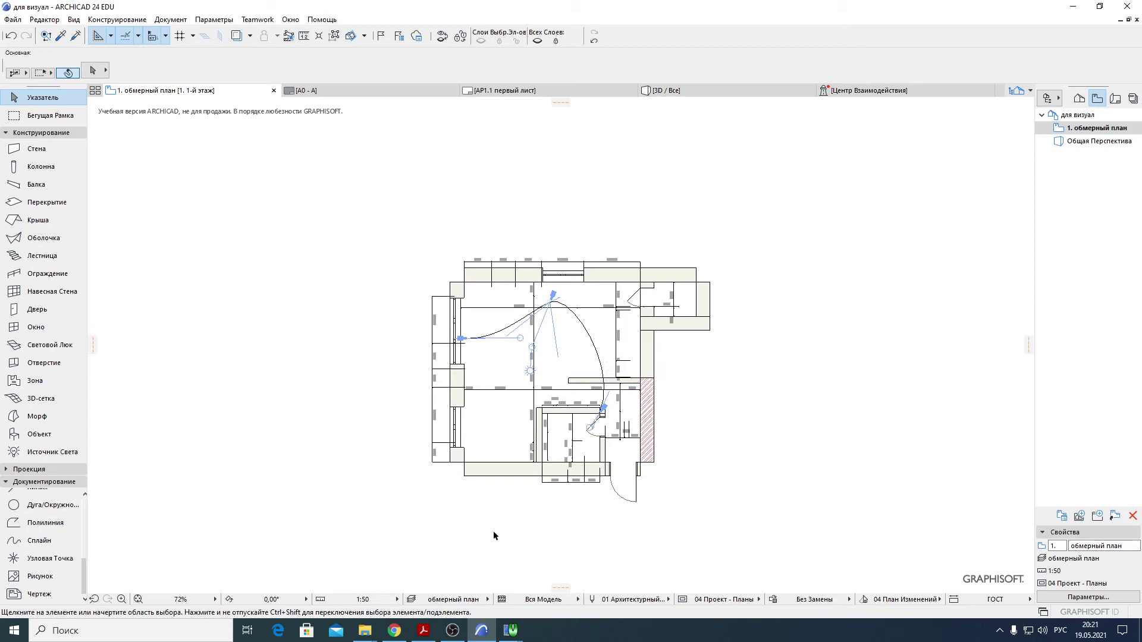
{"action": "scroll", "coordinate": [513, 451], "scroll_direction": "up", "scroll_amount": 5}
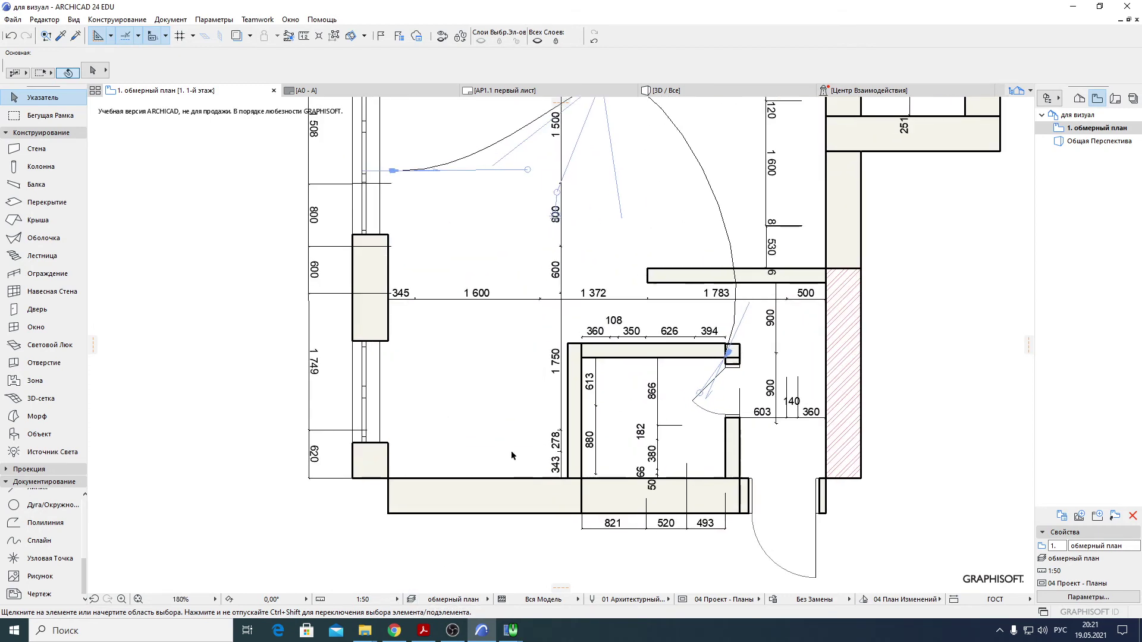
{"action": "left_click", "coordinate": [411, 599]}
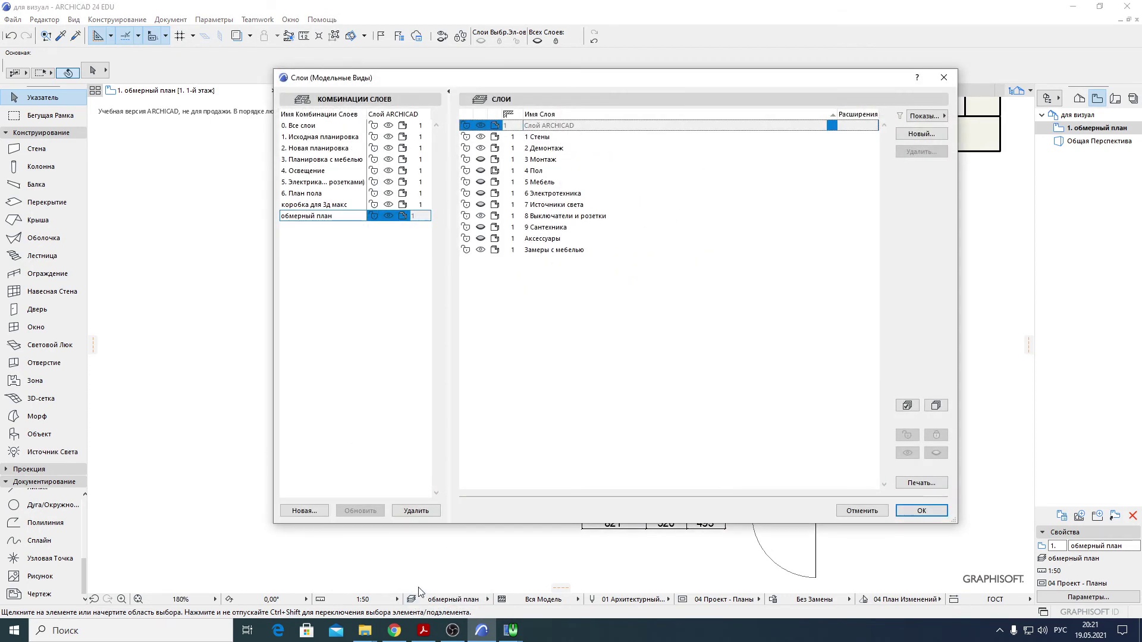
{"action": "left_click", "coordinate": [536, 183]}
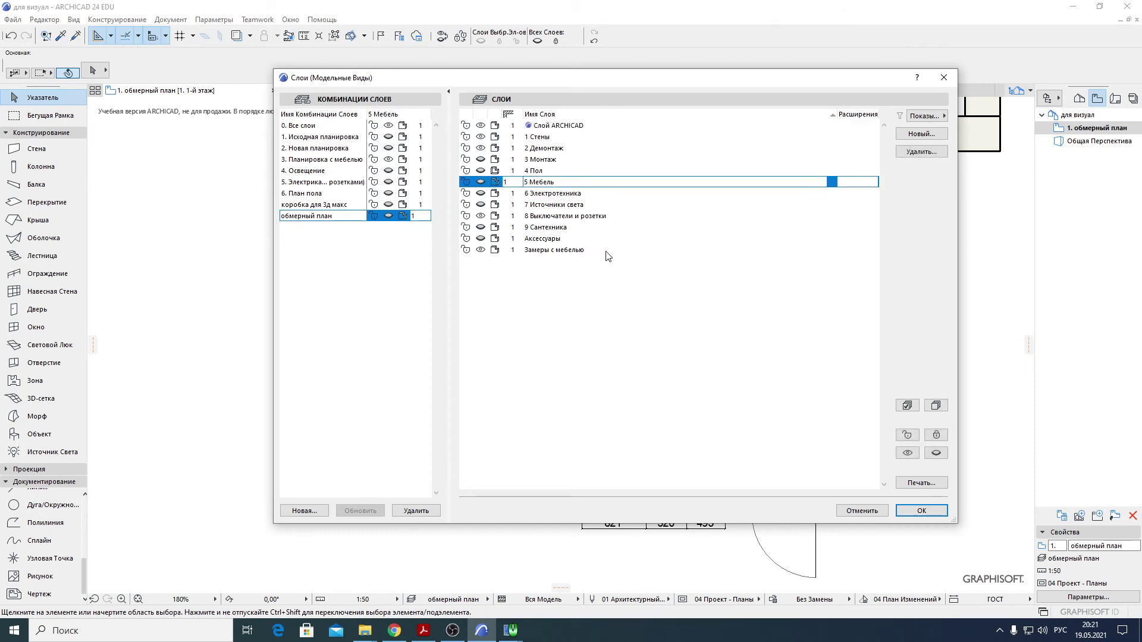
{"action": "left_click", "coordinate": [928, 437]}
{"action": "left_click", "coordinate": [922, 135]}
{"action": "type", "text": "мебель размеры"}
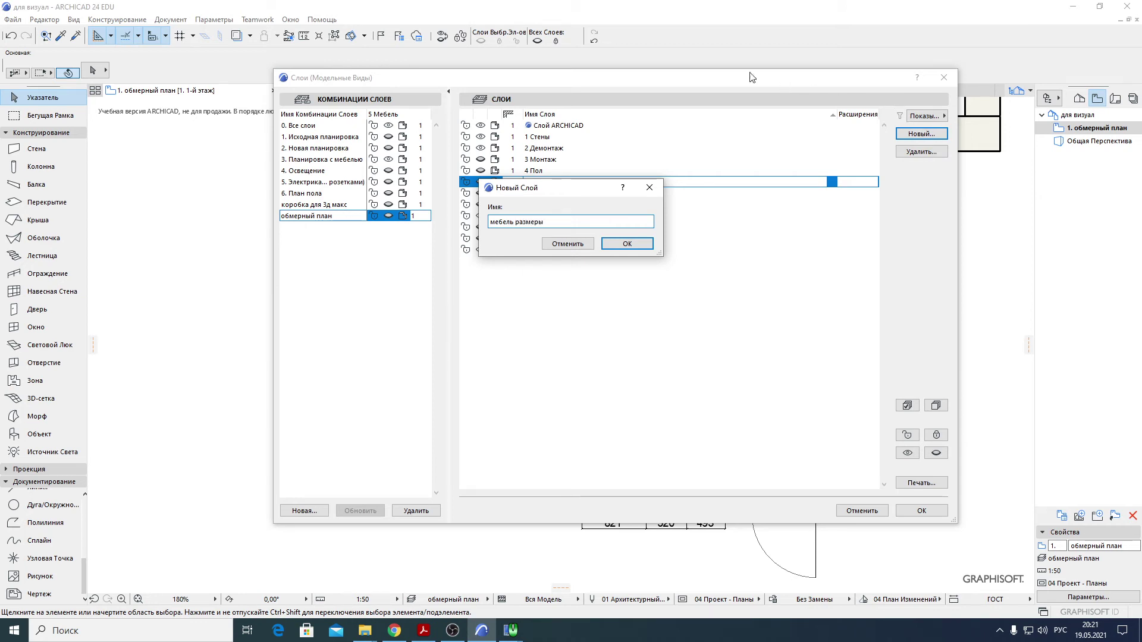
{"action": "left_click_drag", "start_coordinate": [547, 189], "coordinate": [631, 291]}
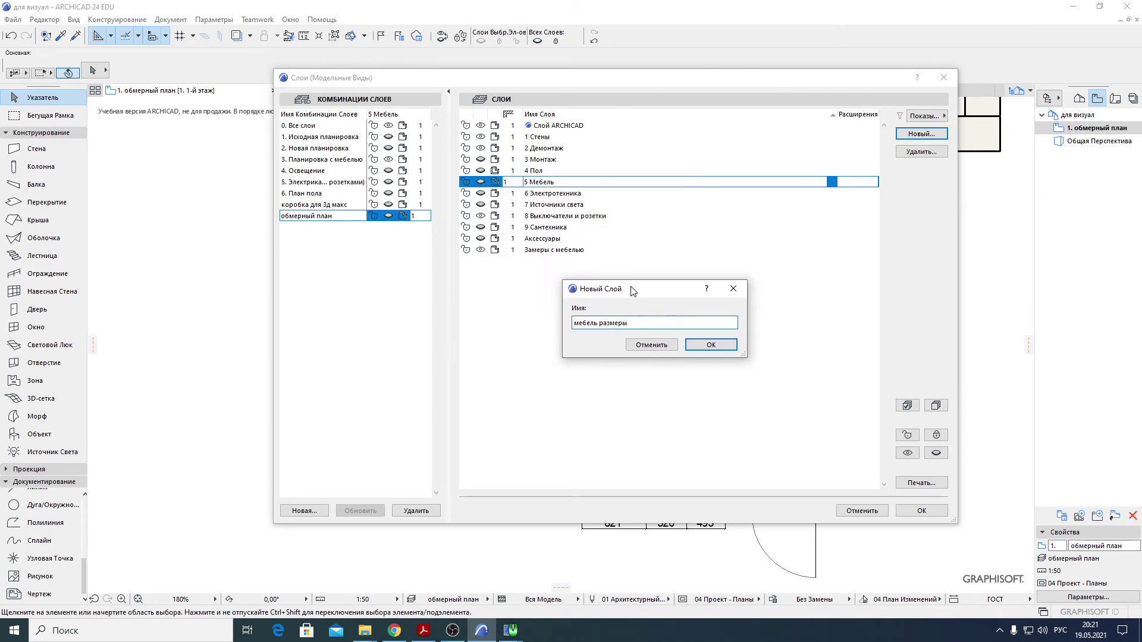
{"action": "type", "text": "5"}
{"action": "left_click", "coordinate": [711, 345]}
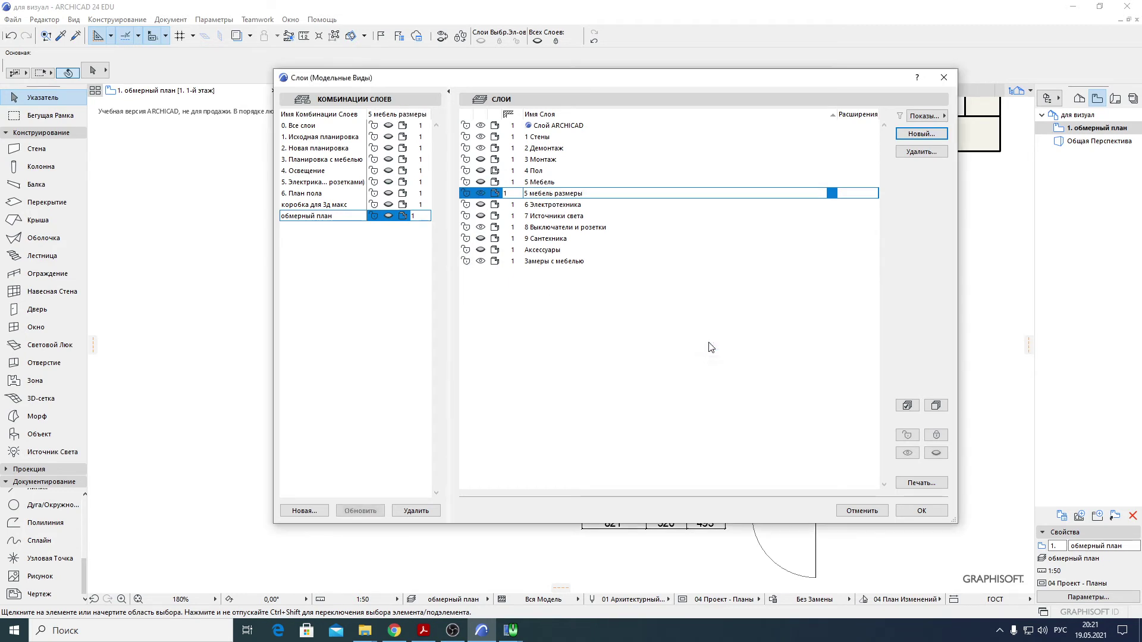
{"action": "left_click", "coordinate": [543, 194]}
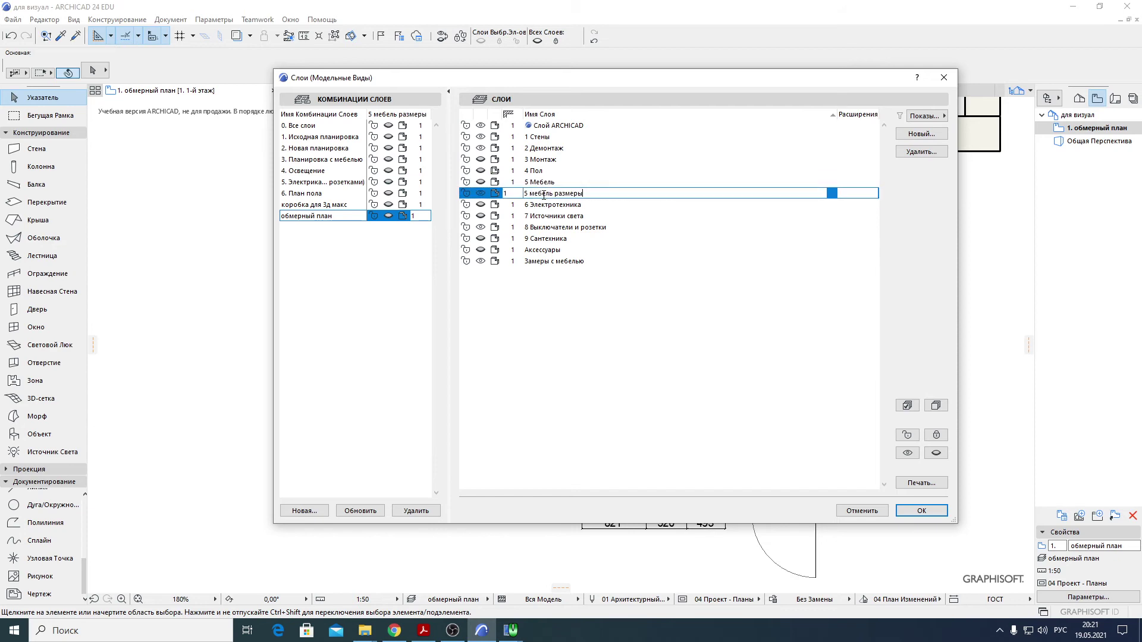
{"action": "left_click", "coordinate": [919, 510]}
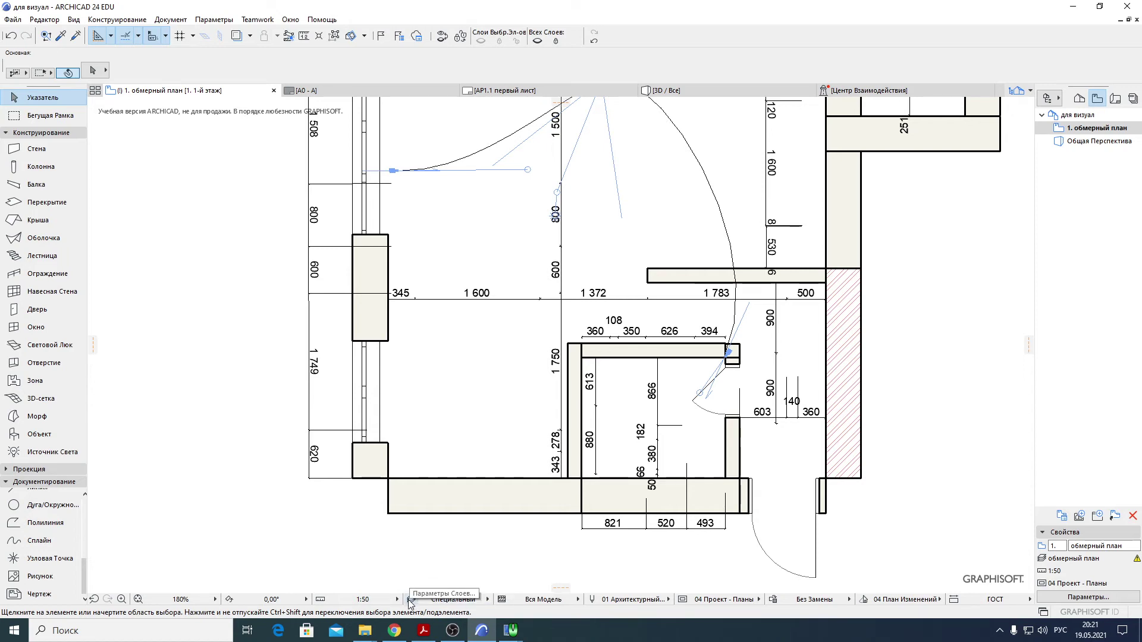
- Make all layers visible on the обмерный план floor plan
{"action": "scroll", "coordinate": [571, 417], "scroll_direction": "down", "scroll_amount": 4}
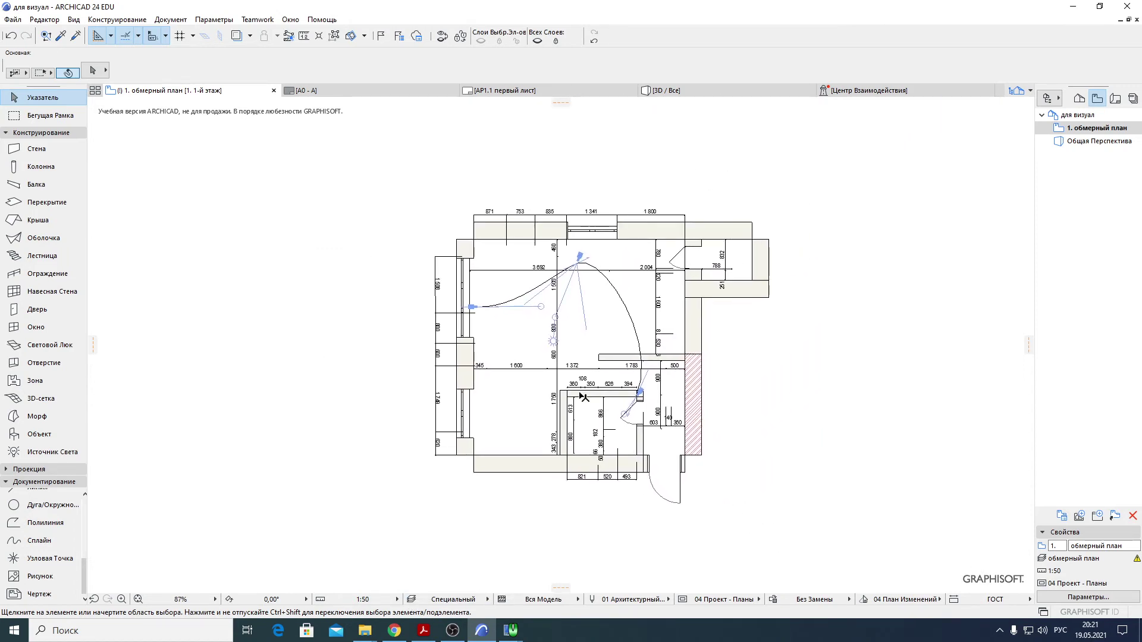
{"action": "left_click", "coordinate": [411, 599]}
{"action": "left_click", "coordinate": [906, 406]}
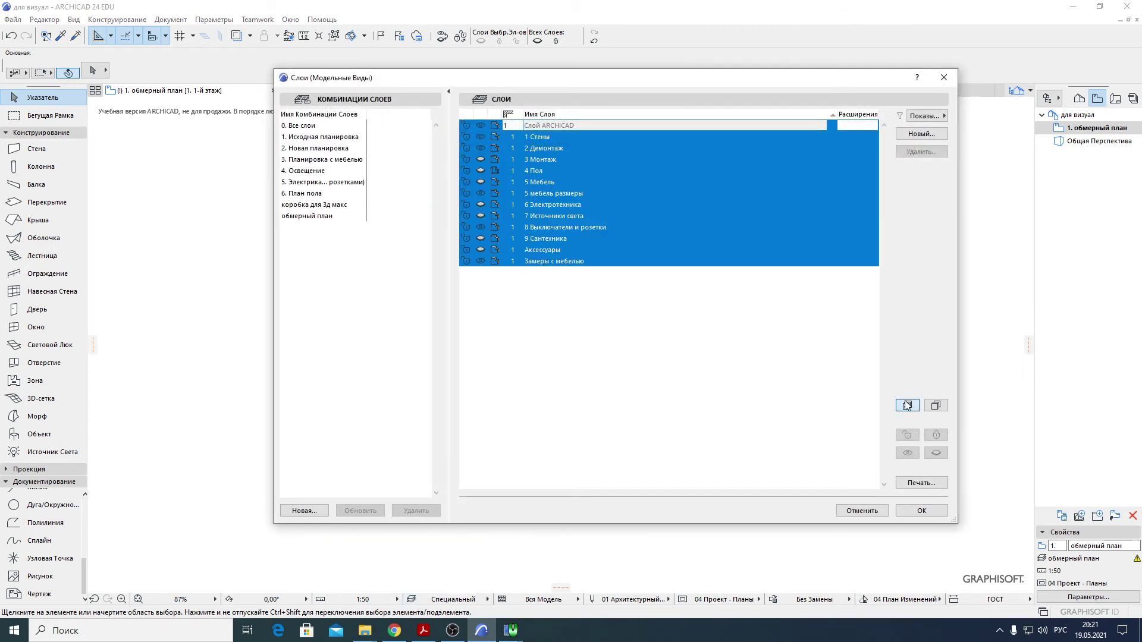
{"action": "left_click", "coordinate": [921, 511]}
{"action": "scroll", "coordinate": [577, 343], "scroll_direction": "up", "scroll_amount": 3}
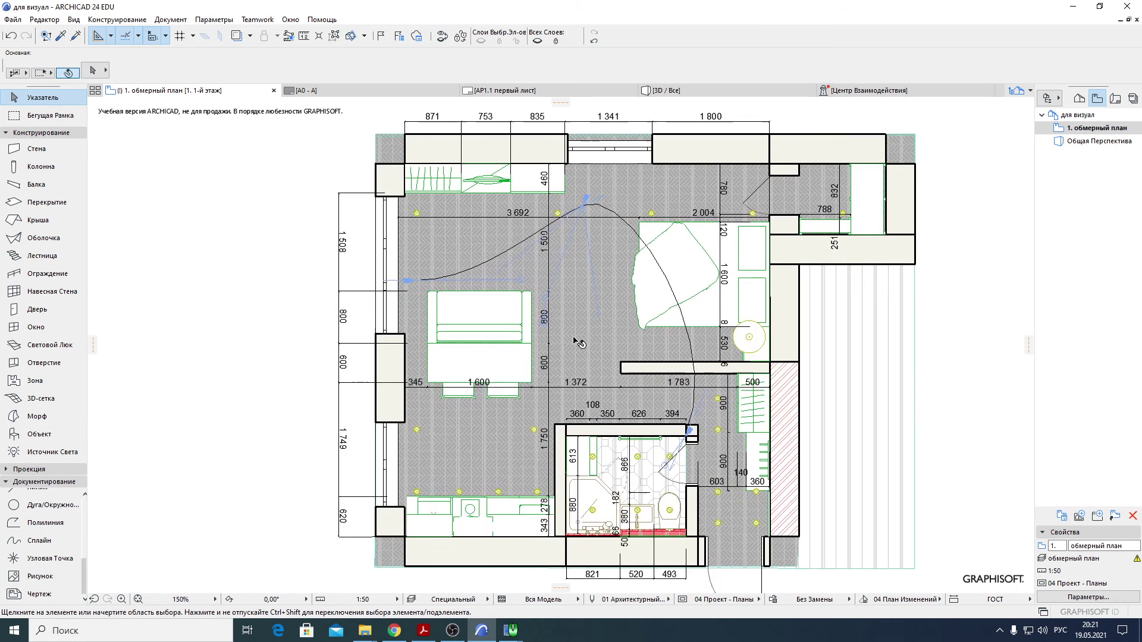
{"action": "middle_click_drag", "start_coordinate": [577, 343], "coordinate": [536, 319]}
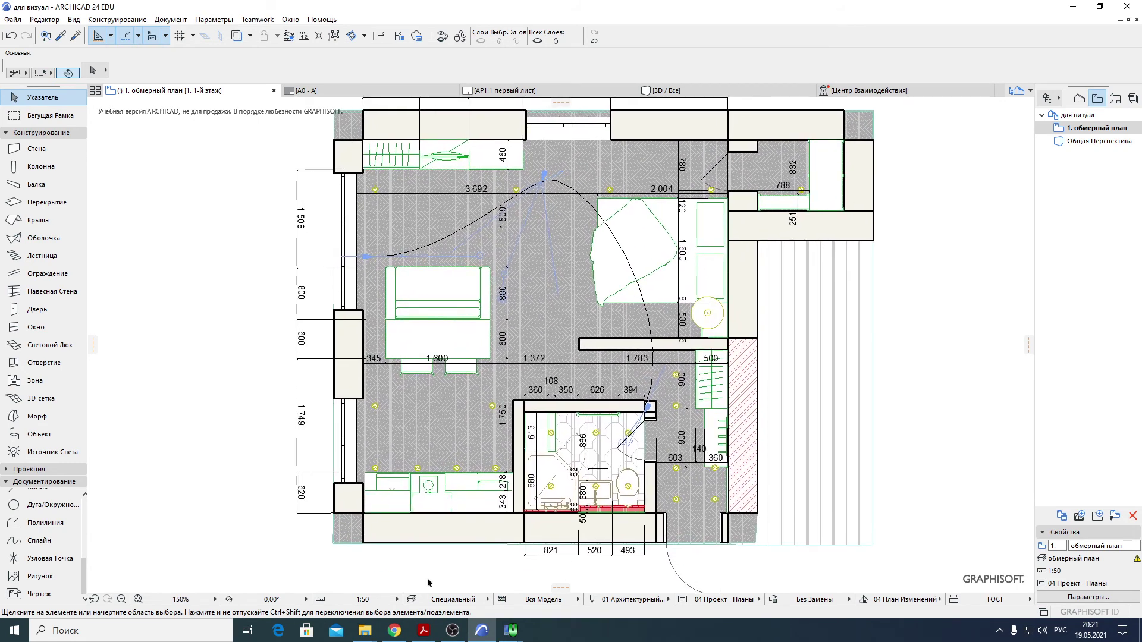
- Hide the layers Замеры с мебелью, 7 Источники света and 4 Пол by selecting a dimension, a spotlight and the floor slab
{"action": "left_click", "coordinate": [572, 364]}
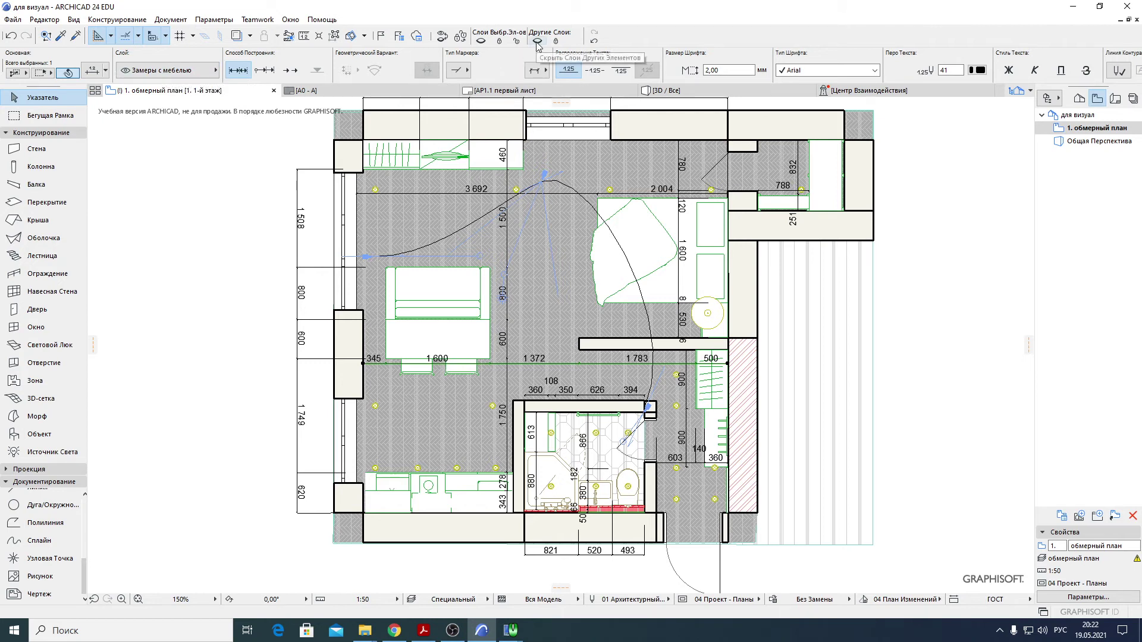
{"action": "left_click", "coordinate": [481, 41]}
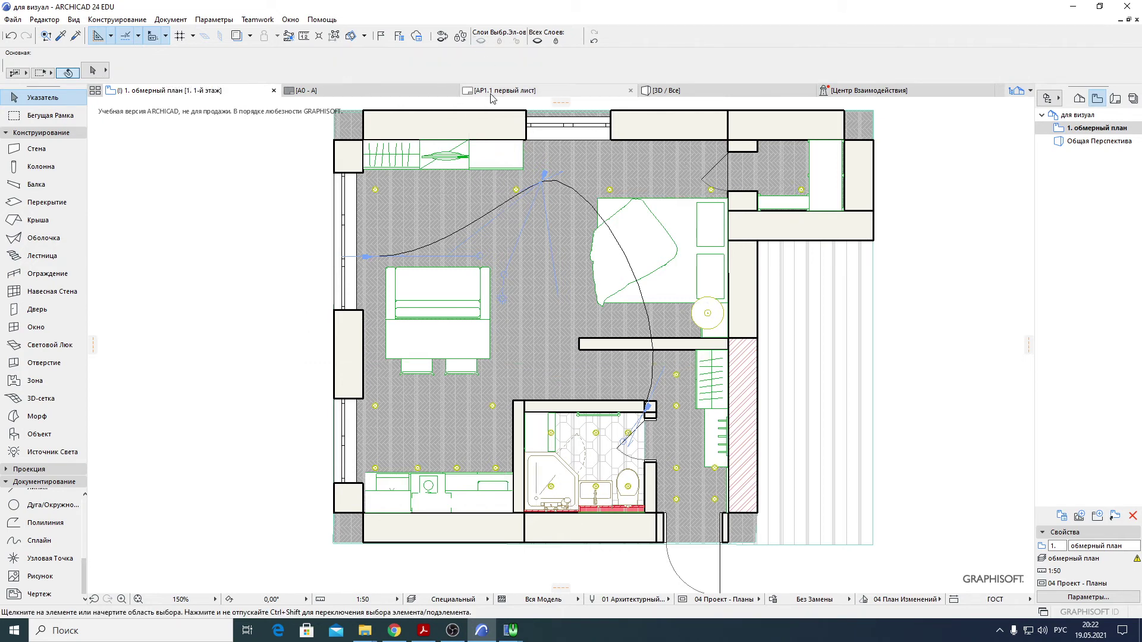
{"action": "left_click", "coordinate": [677, 375]}
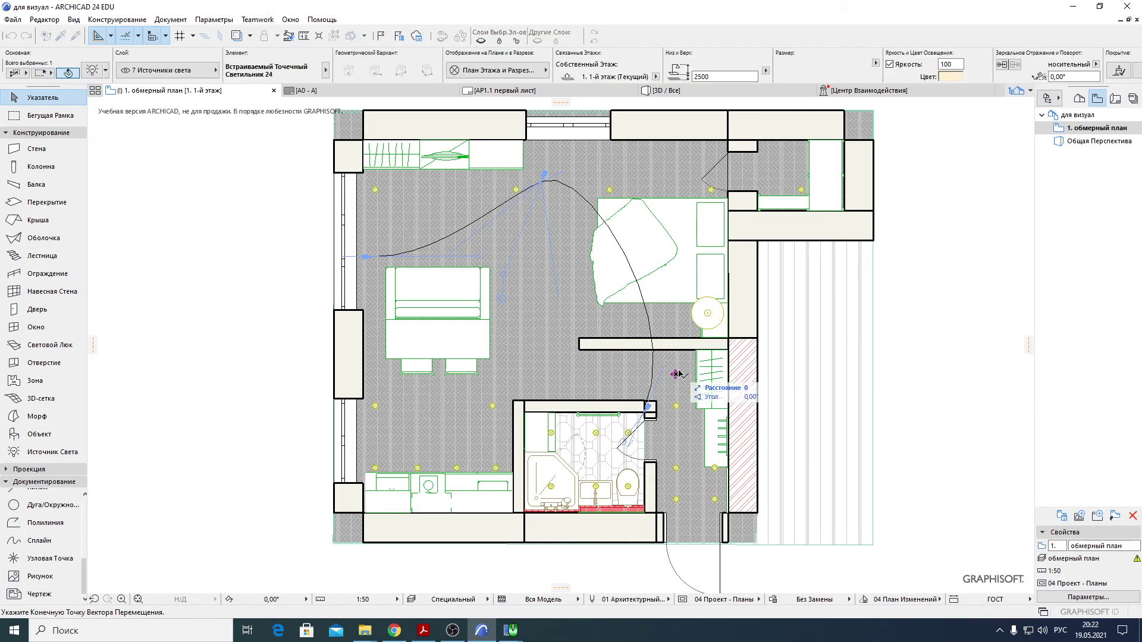
{"action": "left_click", "coordinate": [482, 42]}
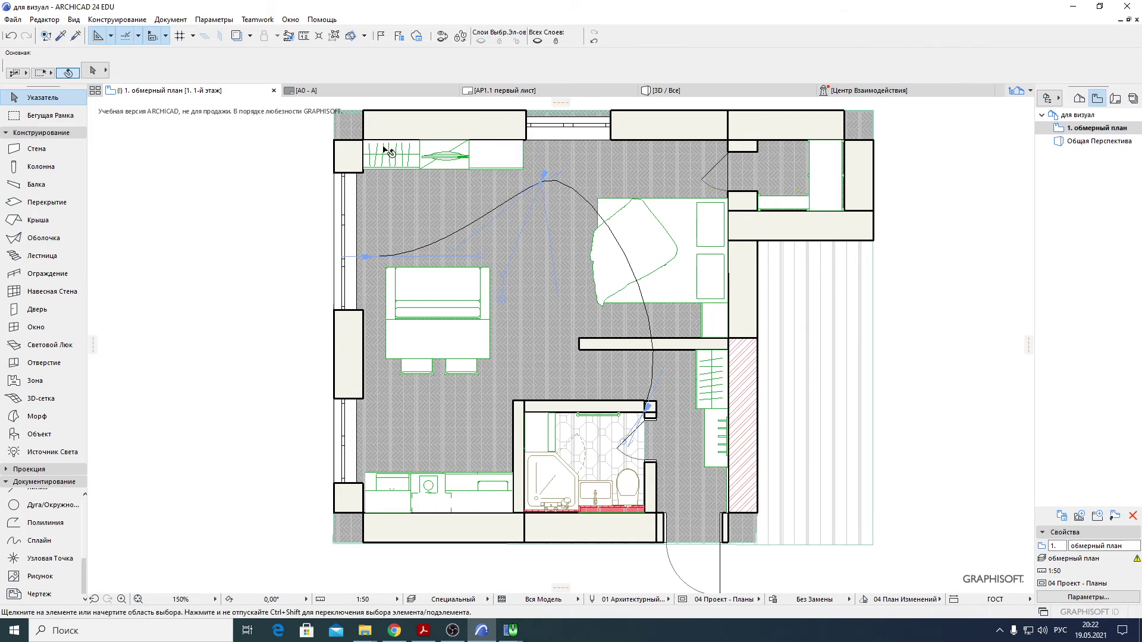
{"action": "left_click", "coordinate": [356, 123]}
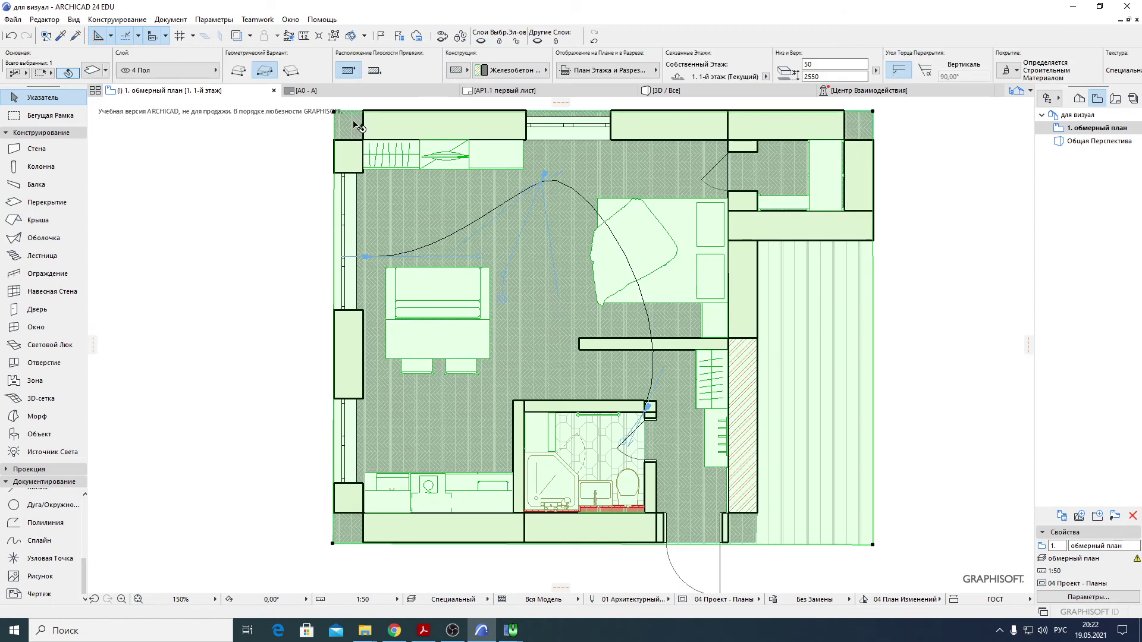
{"action": "left_click", "coordinate": [482, 42]}
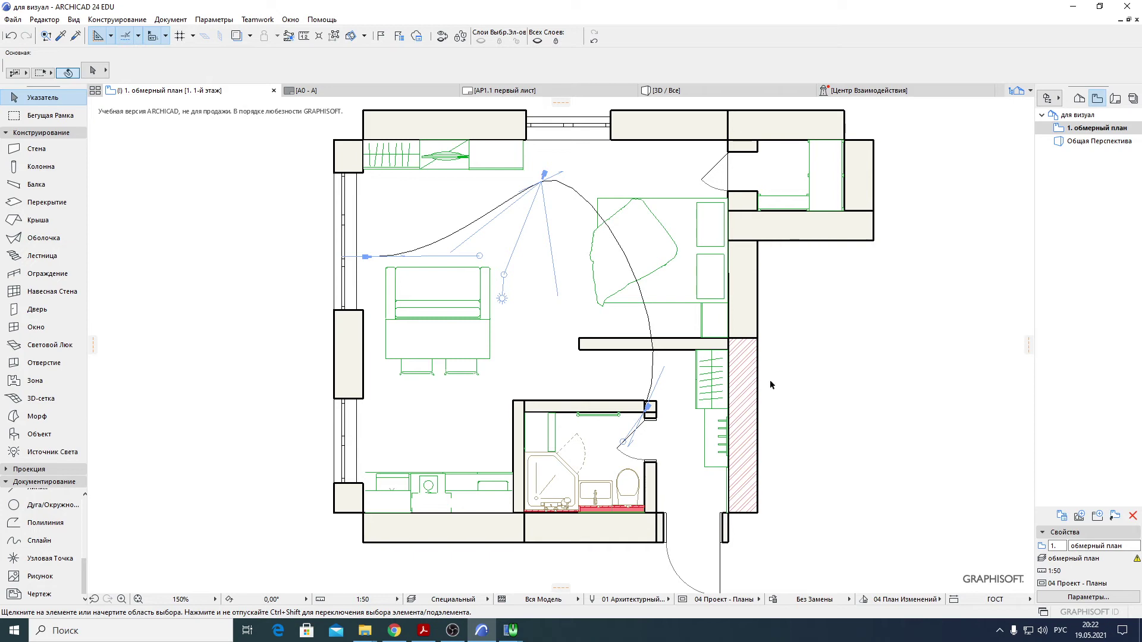
- Select the exterior wall with the two windows and check the visibility of each layer in the layer settings
{"action": "left_click", "coordinate": [355, 365]}
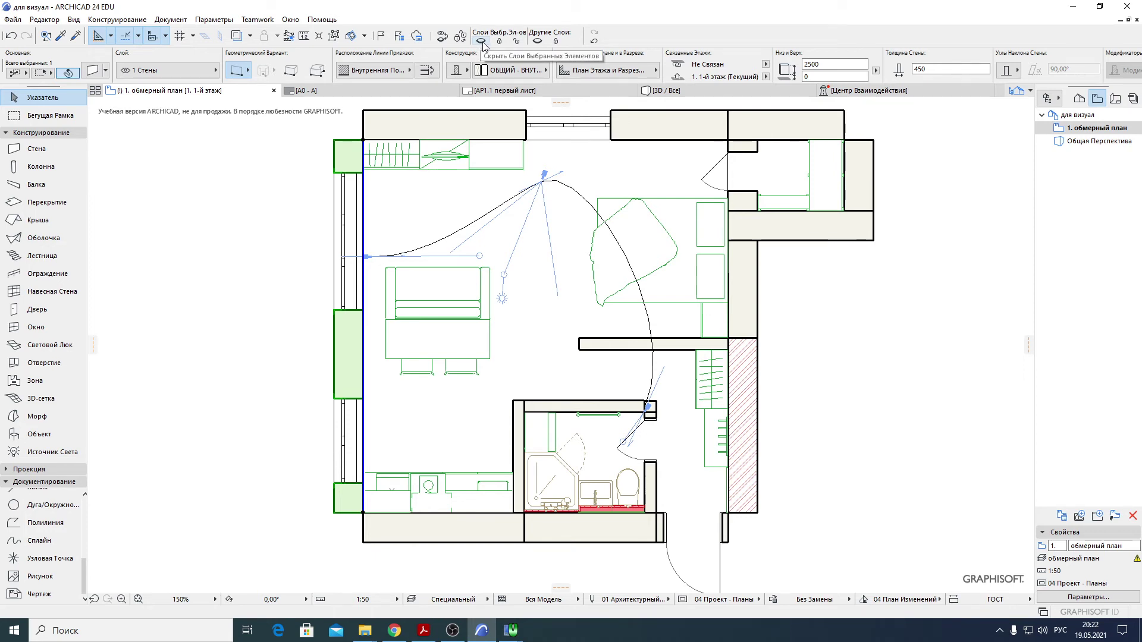
{"action": "left_click", "coordinate": [412, 600]}
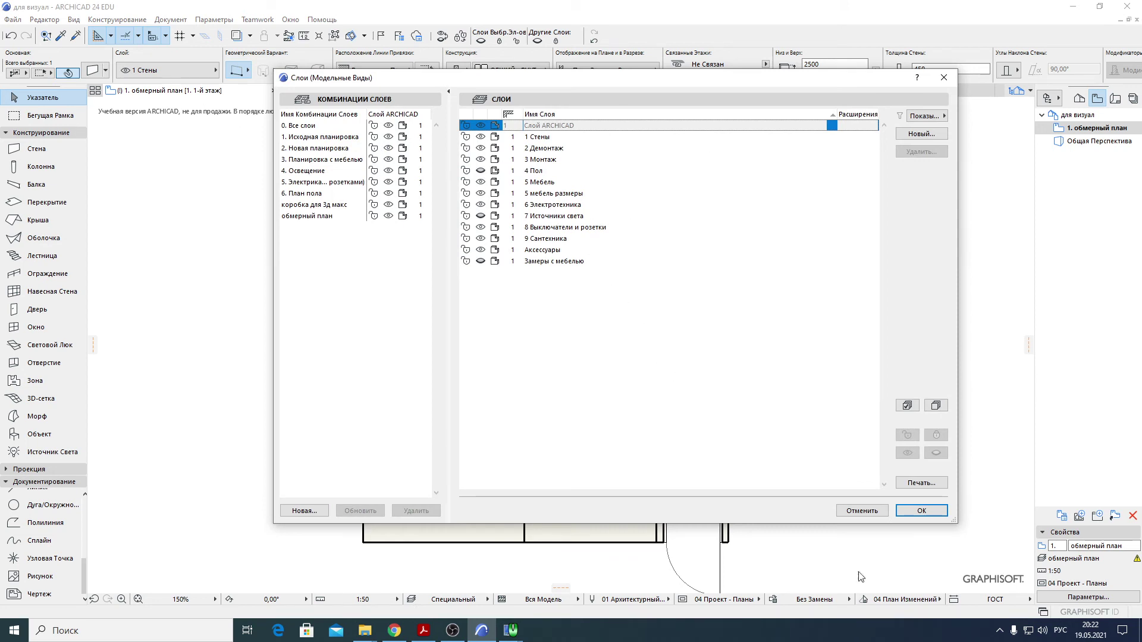
{"action": "left_click", "coordinate": [865, 509]}
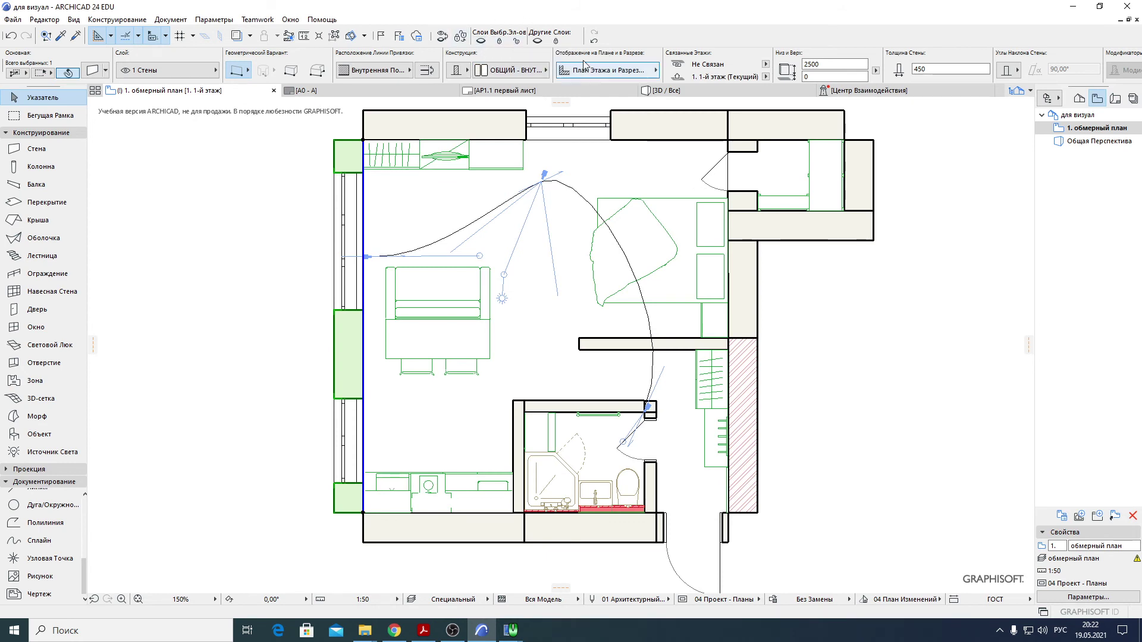
- Hide the layer 9 Сантехника by selecting the toilet in the bathroom
{"action": "left_click", "coordinate": [253, 360]}
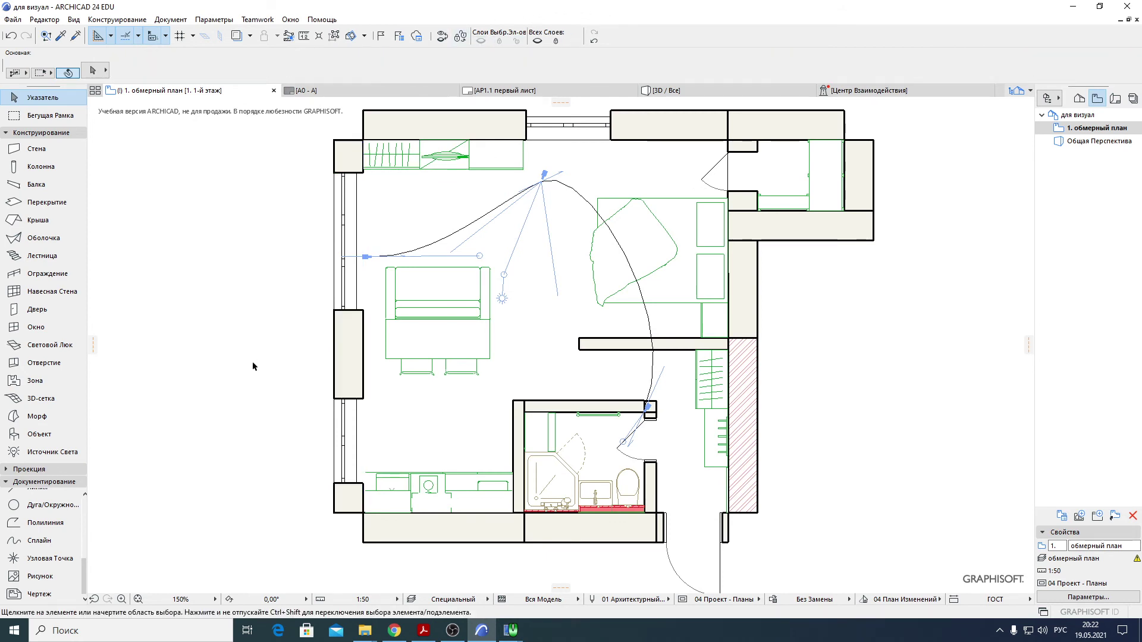
{"action": "scroll", "coordinate": [607, 495], "scroll_direction": "up", "scroll_amount": 4}
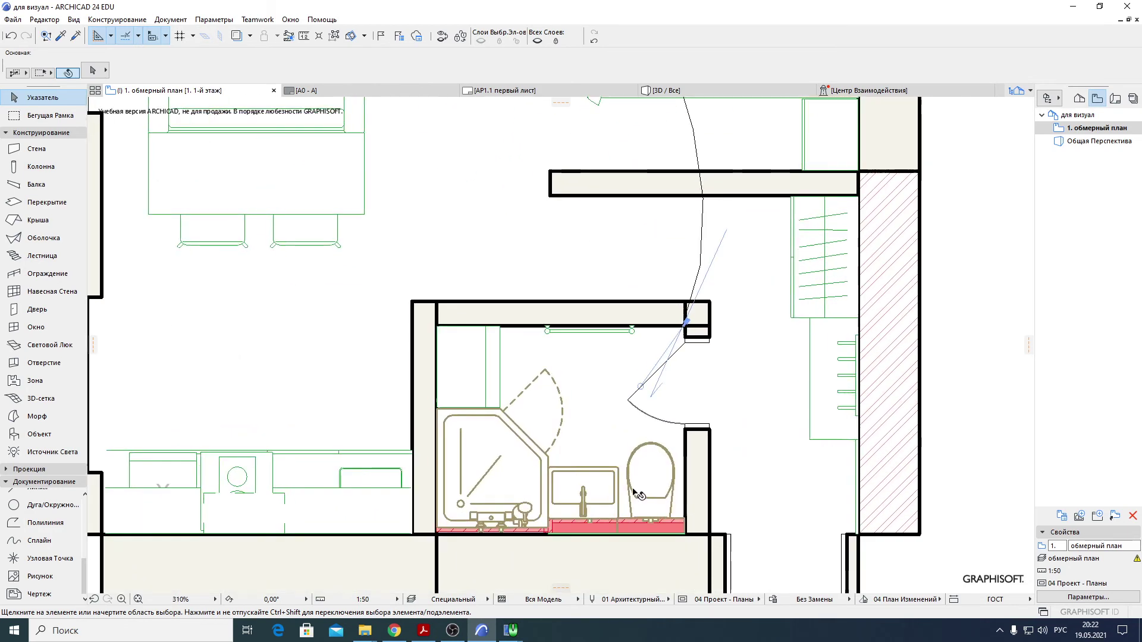
{"action": "left_click", "coordinate": [626, 487]}
{"action": "scroll", "coordinate": [625, 486], "scroll_direction": "down", "scroll_amount": 2}
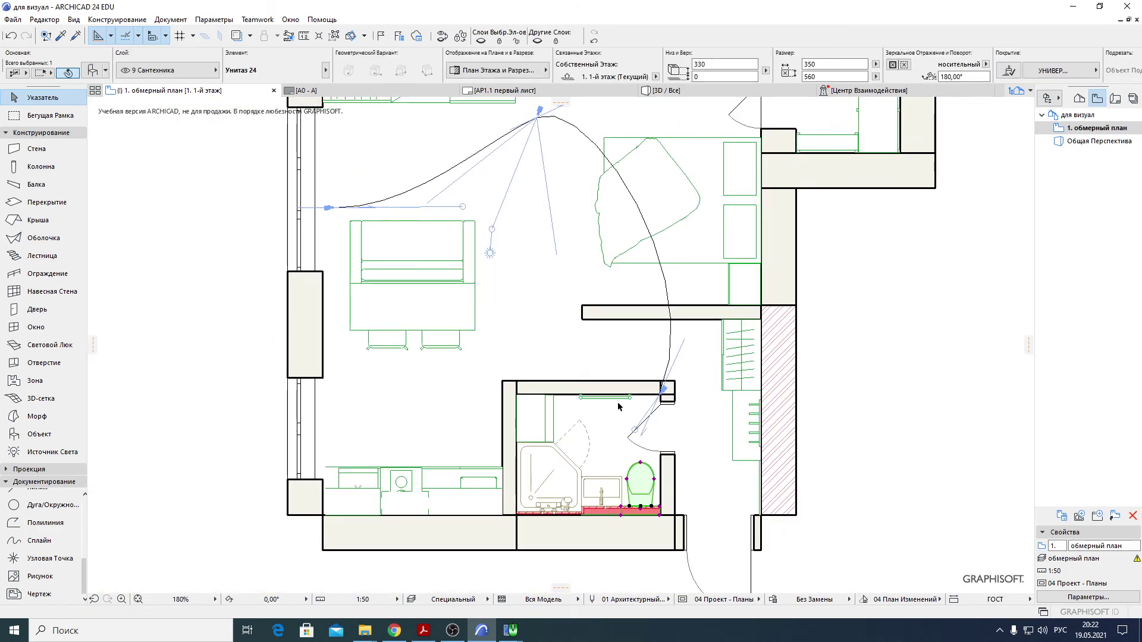
{"action": "scroll", "coordinate": [613, 411], "scroll_direction": "down", "scroll_amount": 1}
{"action": "left_click", "coordinate": [480, 41]}
- Hide the layer 3 Монтаж by selecting the thin red wall lining at the bathroom's lower wall
{"action": "scroll", "coordinate": [716, 376], "scroll_direction": "down", "scroll_amount": 3}
{"action": "scroll", "coordinate": [691, 354], "scroll_direction": "down", "scroll_amount": 1}
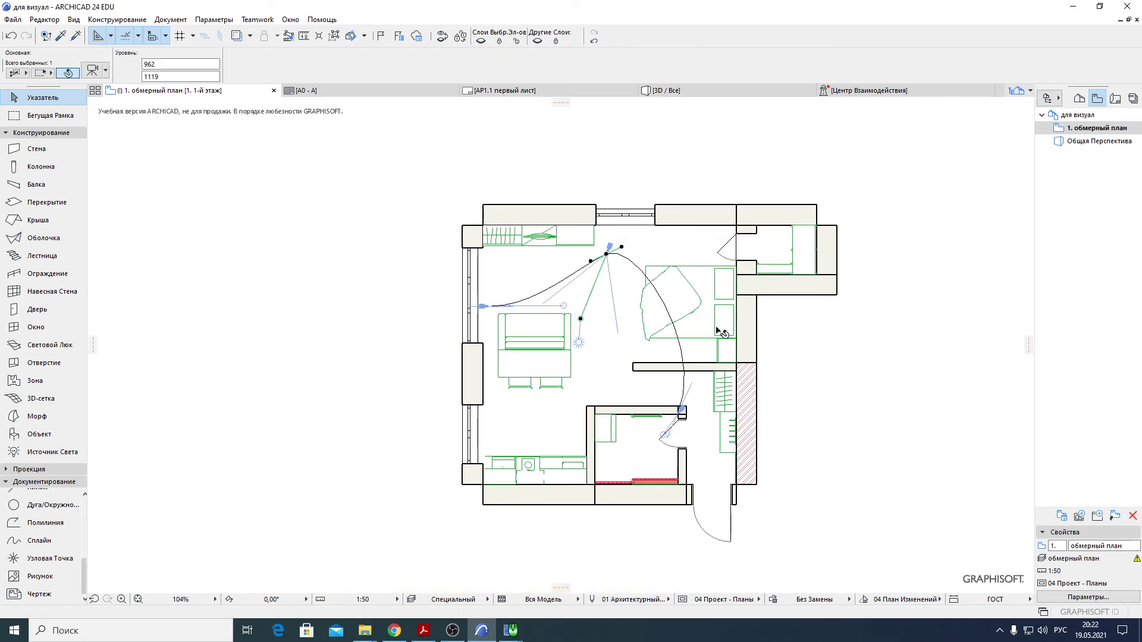
{"action": "scroll", "coordinate": [729, 420], "scroll_direction": "up", "scroll_amount": 7}
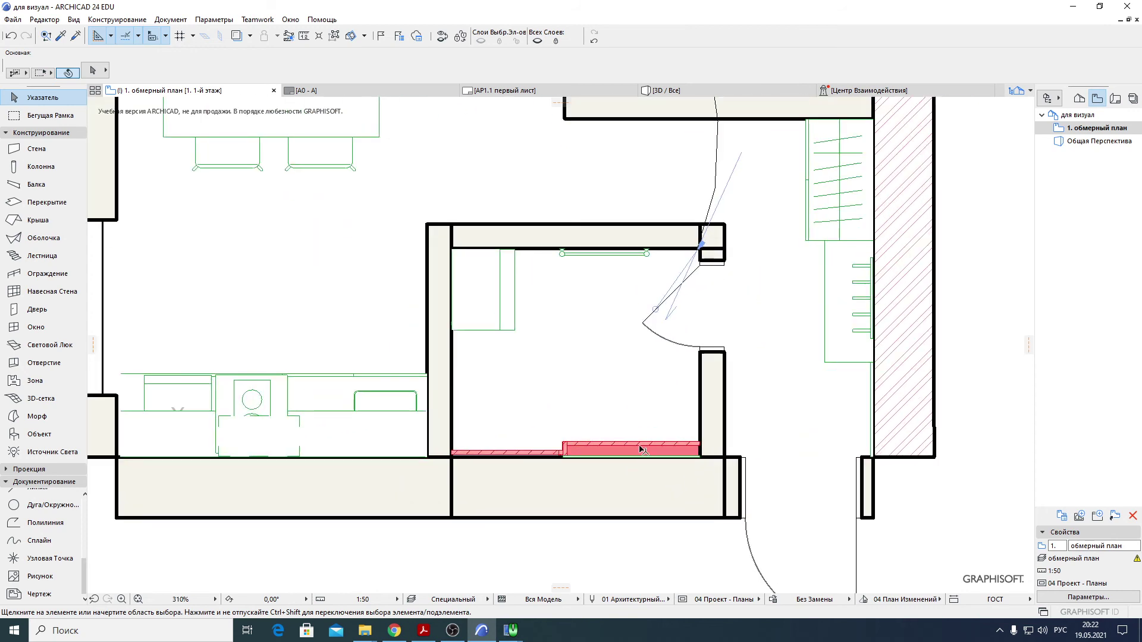
{"action": "left_click", "coordinate": [640, 448]}
{"action": "scroll", "coordinate": [638, 423], "scroll_direction": "down", "scroll_amount": 6}
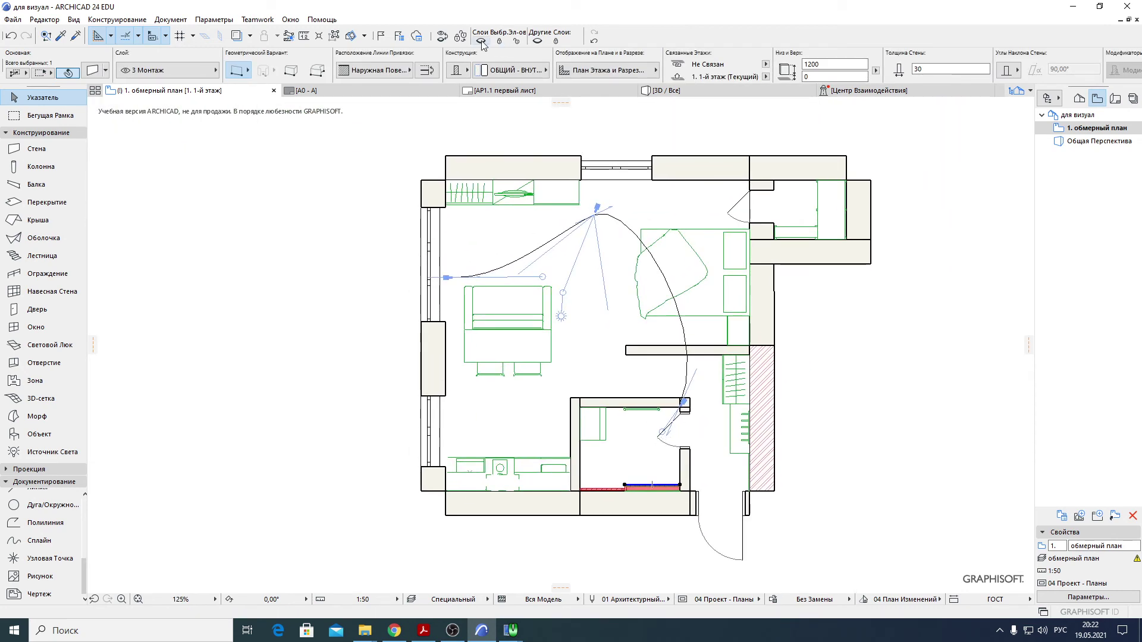
{"action": "key", "text": "Escape"}
- Try hiding the layer 6 Электротехника by selecting the bathroom towel rail, and undo the layer change
{"action": "scroll", "coordinate": [648, 412], "scroll_direction": "up", "scroll_amount": 7}
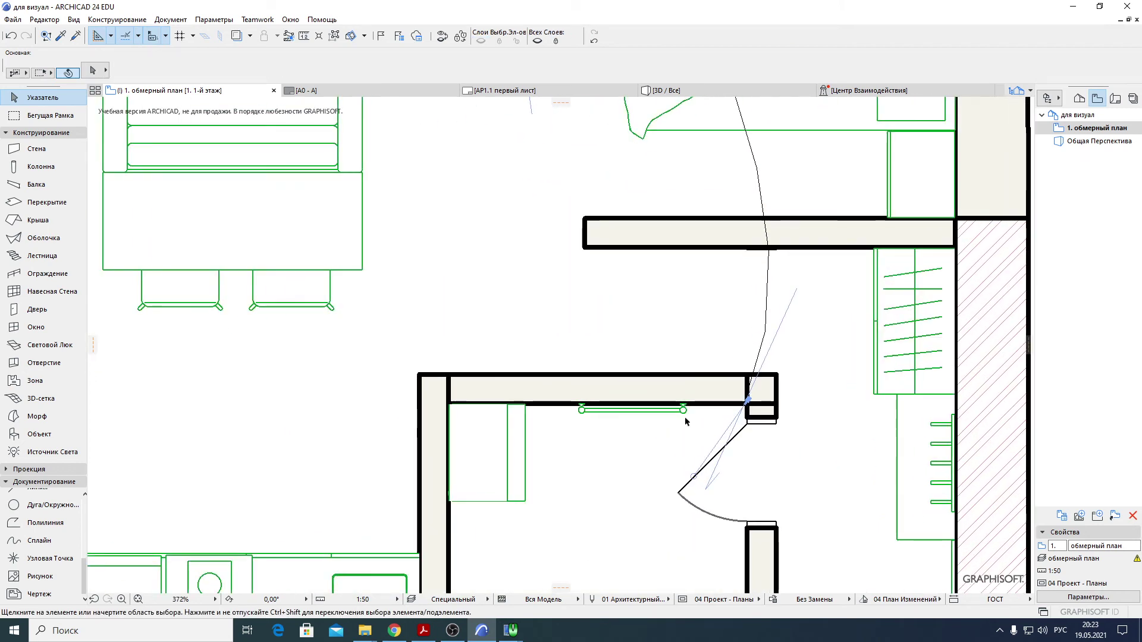
{"action": "left_click", "coordinate": [659, 410]}
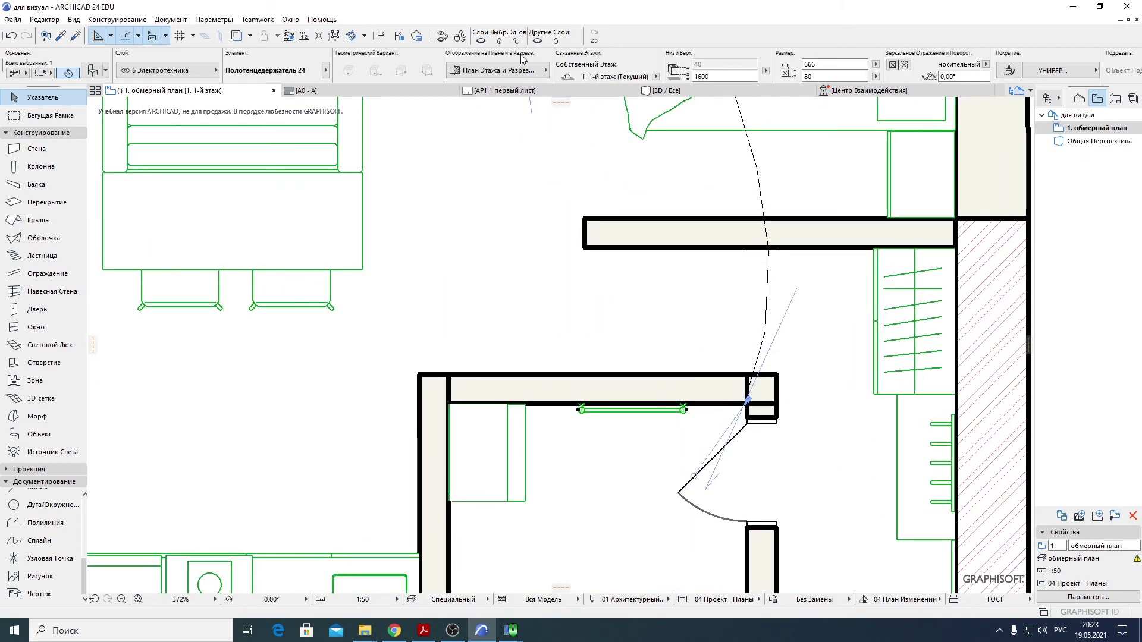
{"action": "scroll", "coordinate": [545, 184], "scroll_direction": "down", "scroll_amount": 3}
{"action": "key", "text": "Escape"}
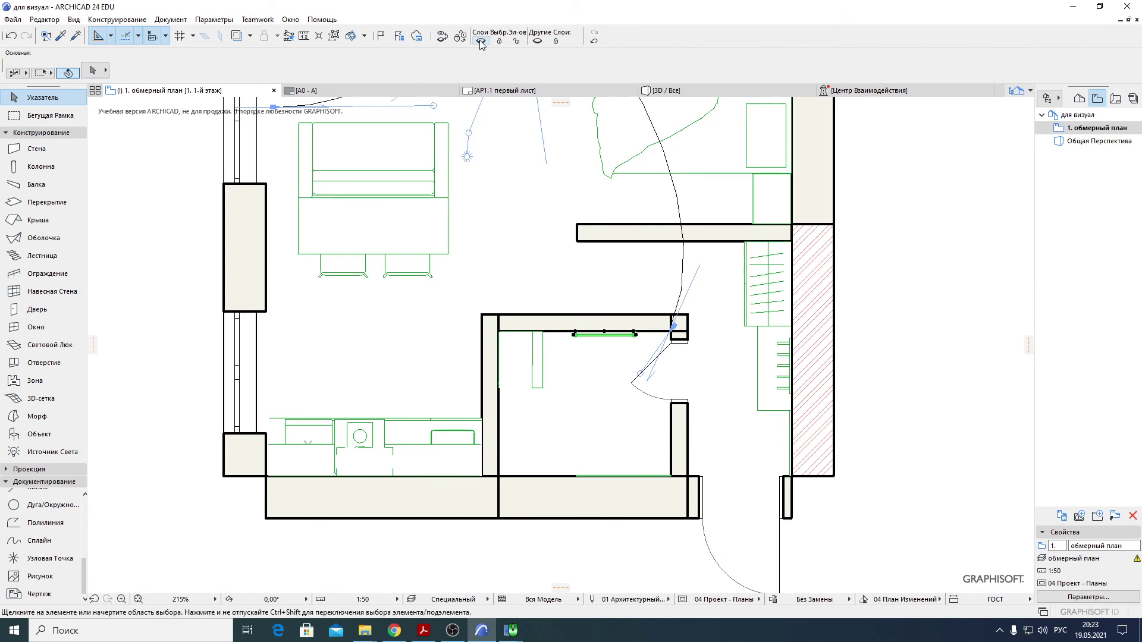
{"action": "scroll", "coordinate": [607, 286], "scroll_direction": "down", "scroll_amount": 3}
{"action": "scroll", "coordinate": [448, 345], "scroll_direction": "up", "scroll_amount": 5}
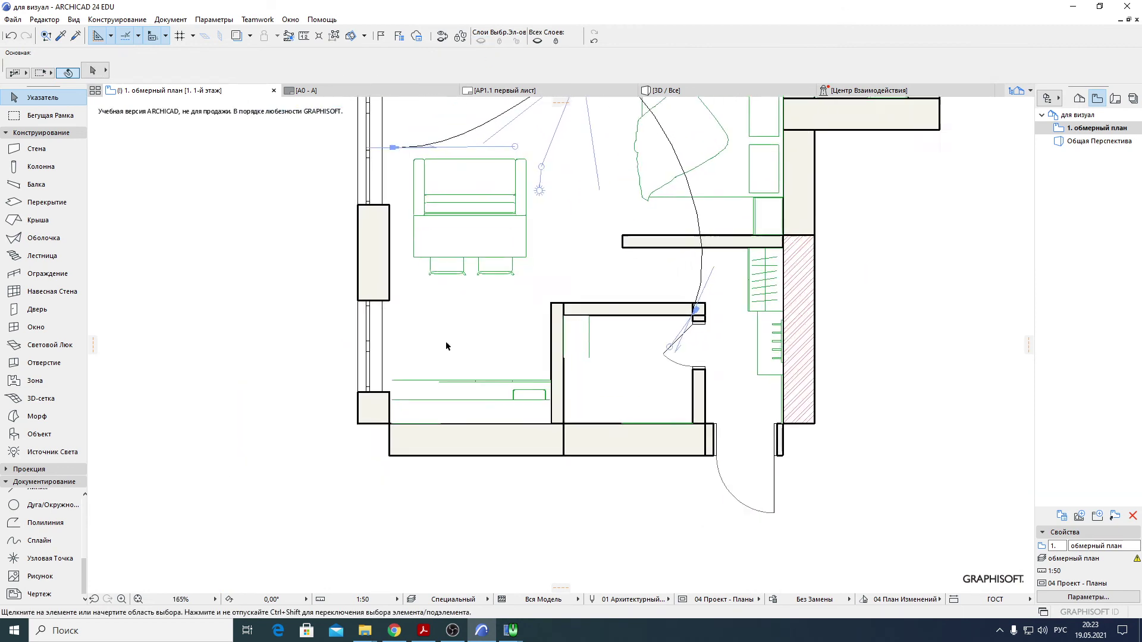
{"action": "scroll", "coordinate": [536, 309], "scroll_direction": "down", "scroll_amount": 5}
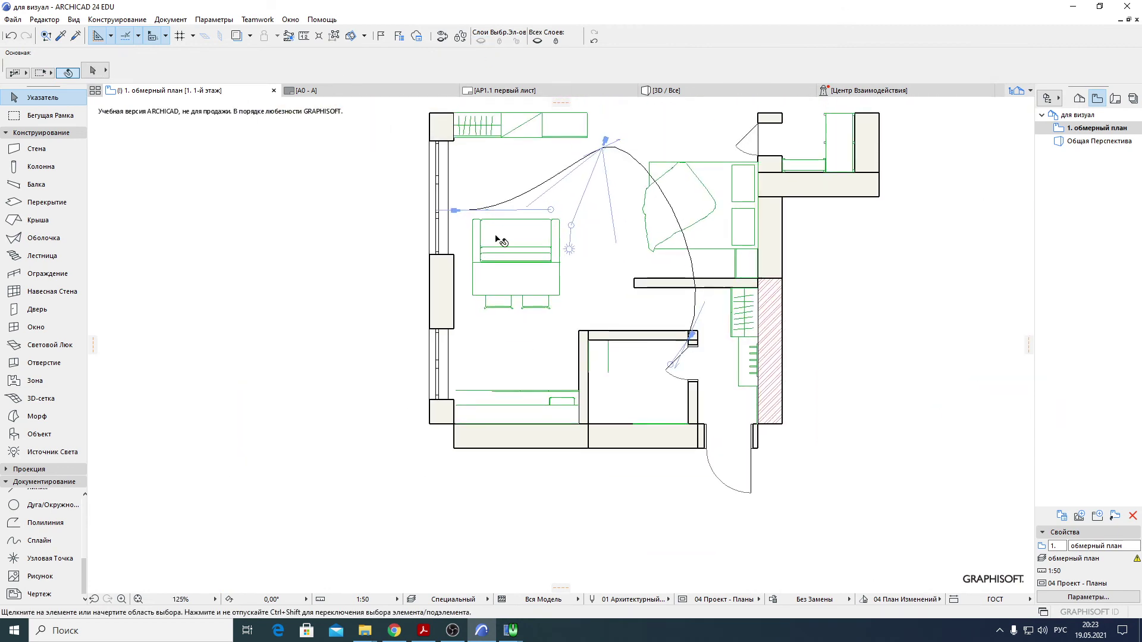
{"action": "left_click", "coordinate": [593, 41]}
- Hide the layer 5 Мебель by selecting a chair at the dining table
{"action": "scroll", "coordinate": [589, 392], "scroll_direction": "up", "scroll_amount": 4}
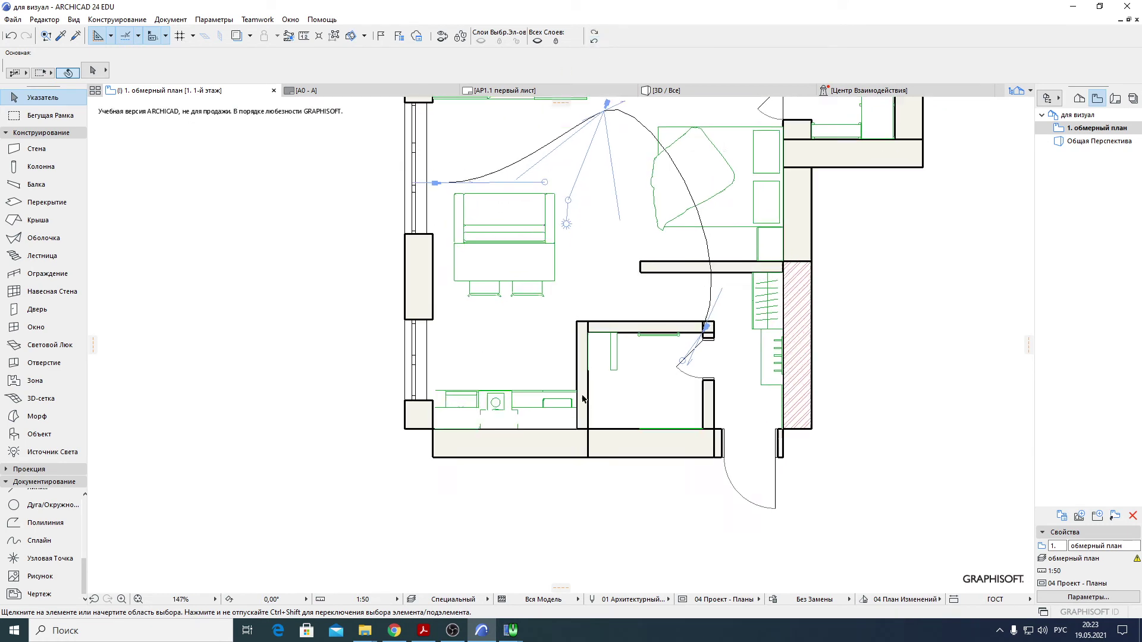
{"action": "left_click", "coordinate": [462, 426]}
{"action": "key", "text": "Escape"}
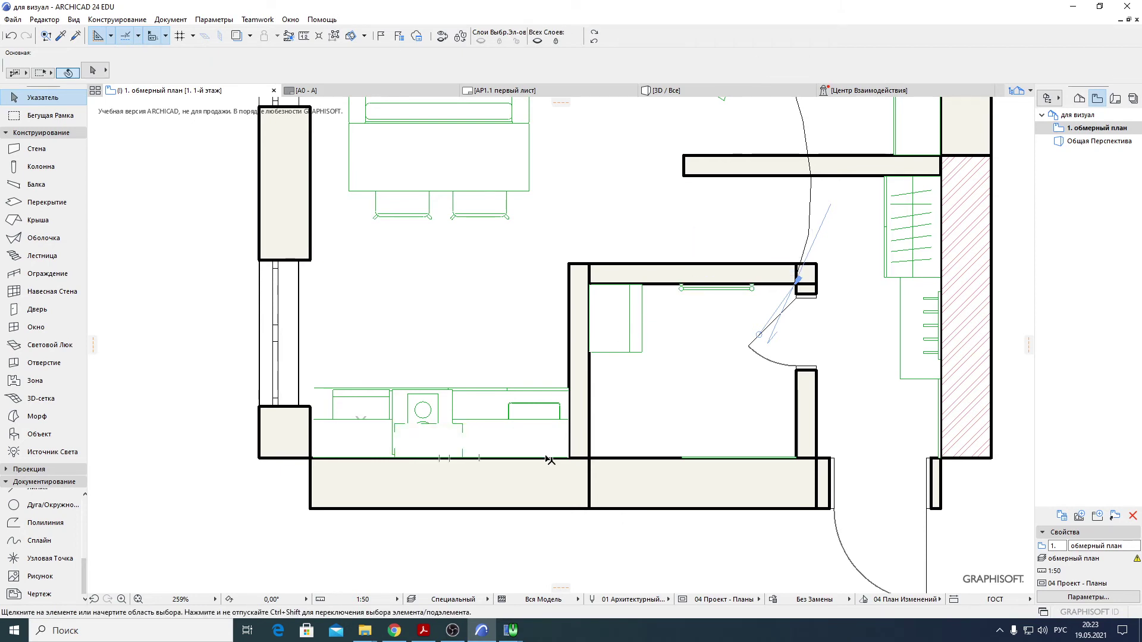
{"action": "scroll", "coordinate": [549, 396], "scroll_direction": "down", "scroll_amount": 3}
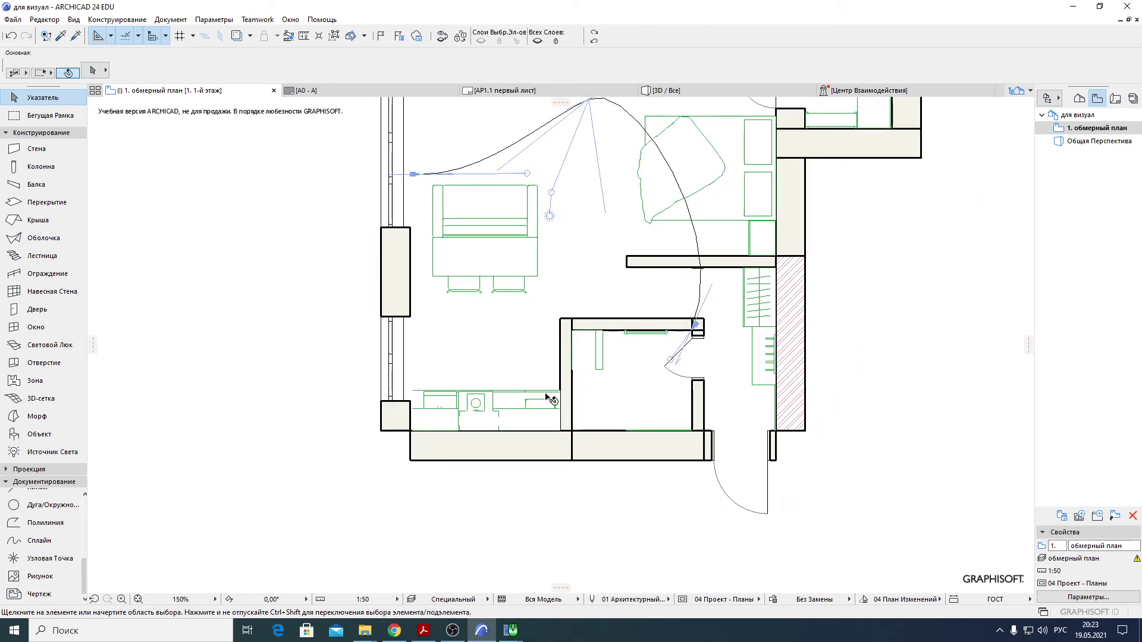
{"action": "middle_click_drag", "start_coordinate": [543, 314], "coordinate": [545, 391]}
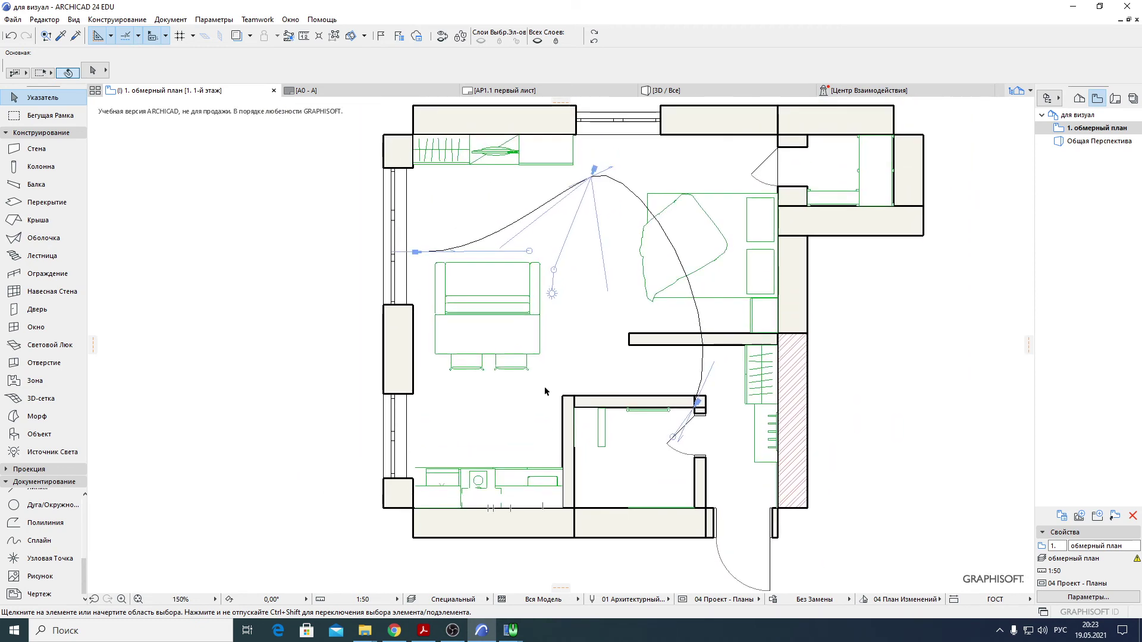
{"action": "left_click", "coordinate": [528, 370]}
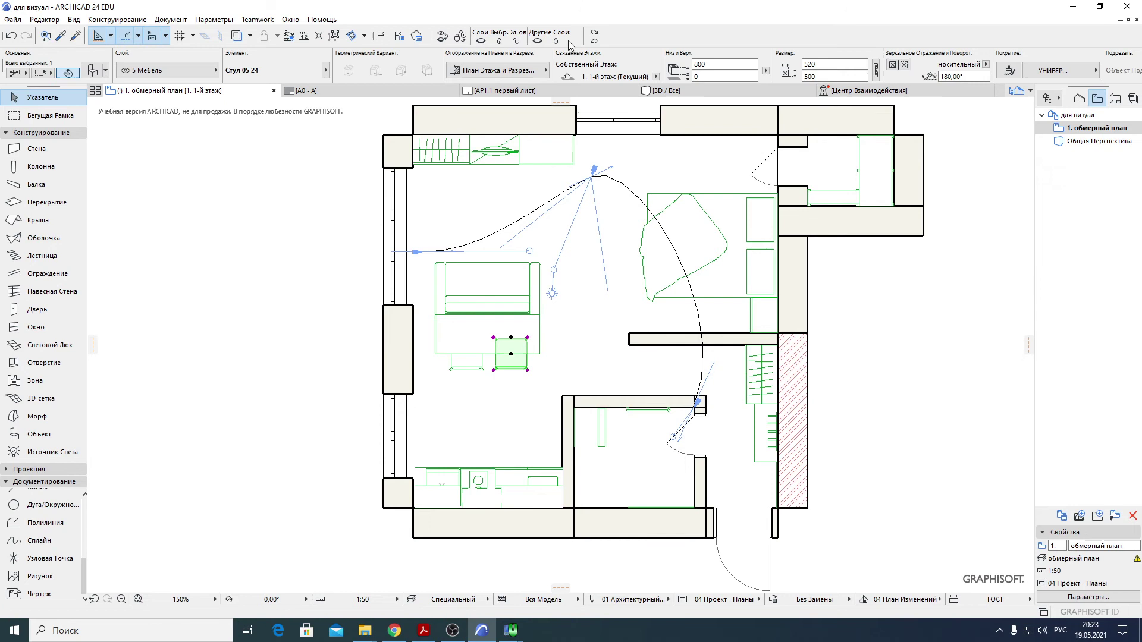
{"action": "left_click", "coordinate": [482, 41]}
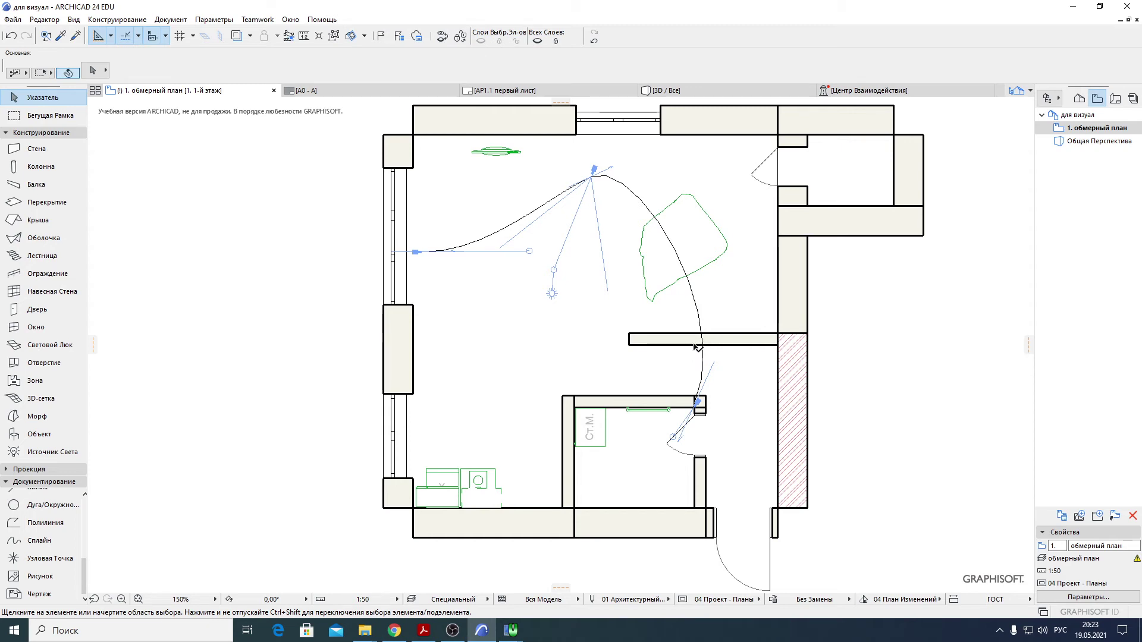
- Move the kitchen hood, microwave, fridge, cooktop and the TV panel to the layer 5 Мебель
{"action": "scroll", "coordinate": [590, 351], "scroll_direction": "up", "scroll_amount": 5}
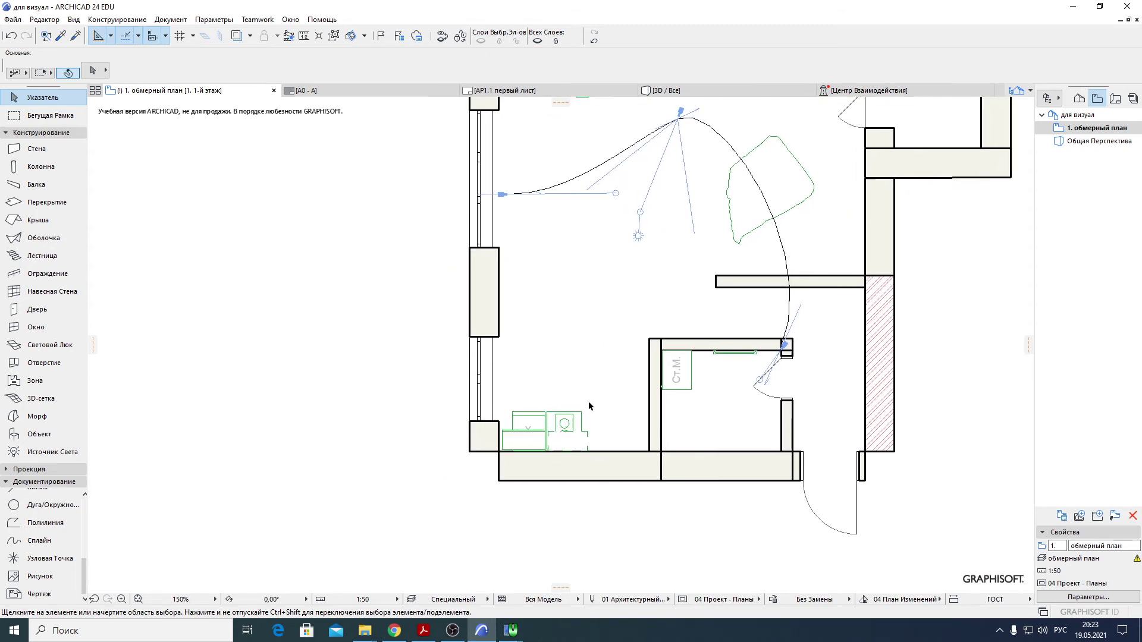
{"action": "left_click", "coordinate": [588, 465]}
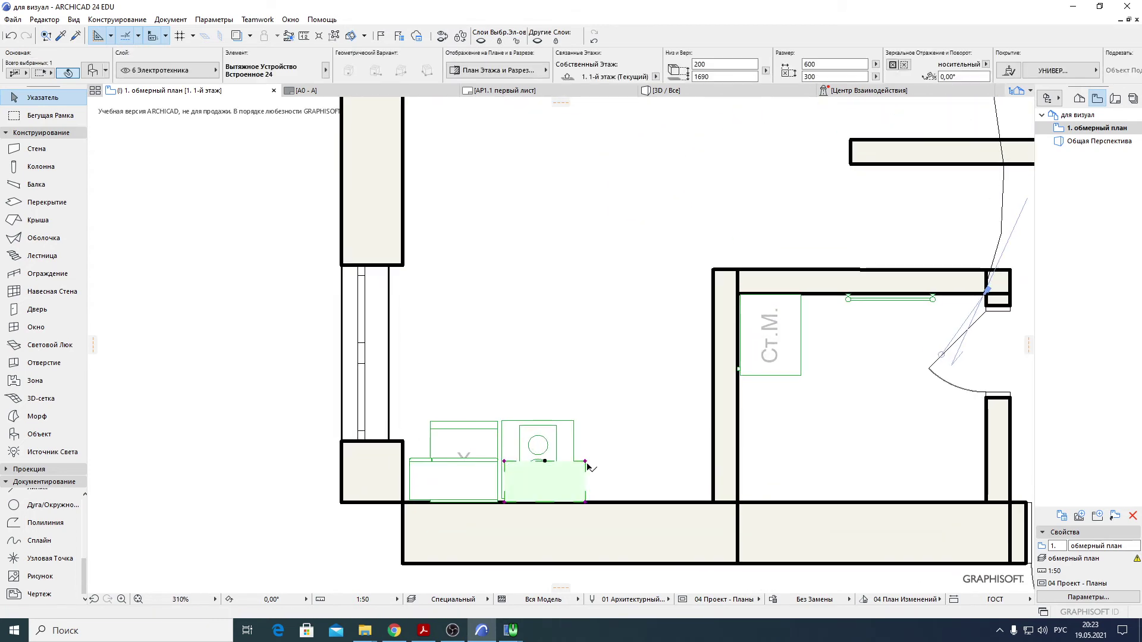
{"action": "left_click", "coordinate": [487, 461], "text": "shift"}
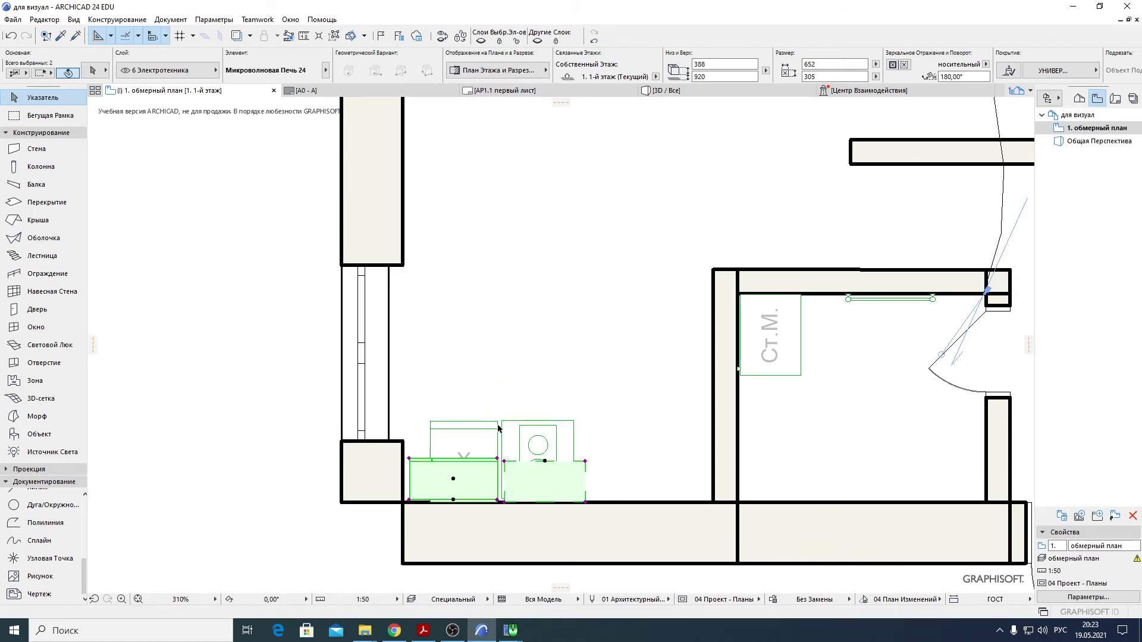
{"action": "left_click", "coordinate": [497, 424], "text": "shift"}
{"action": "left_click", "coordinate": [573, 423], "text": "shift"}
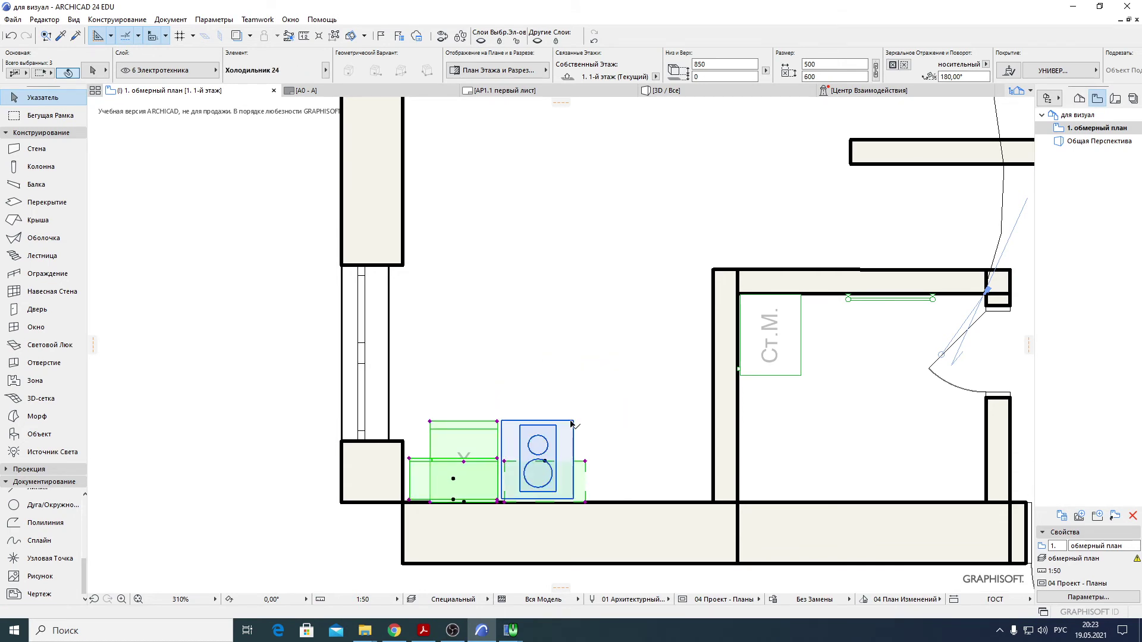
{"action": "scroll", "coordinate": [676, 351], "scroll_direction": "down", "scroll_amount": 3}
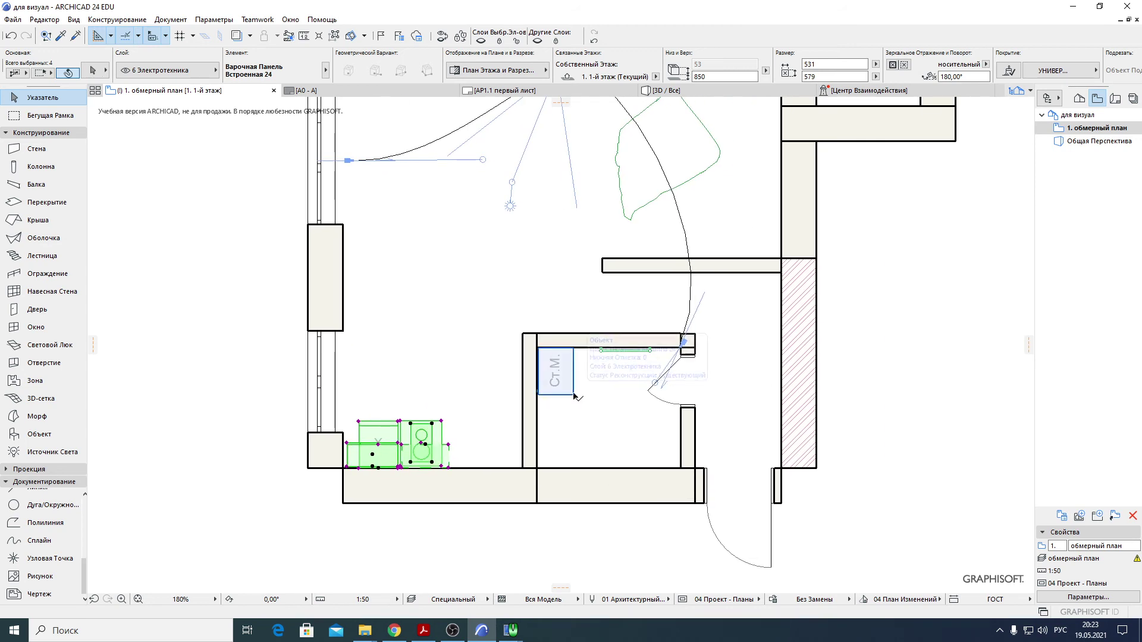
{"action": "scroll", "coordinate": [506, 310], "scroll_direction": "down", "scroll_amount": 2}
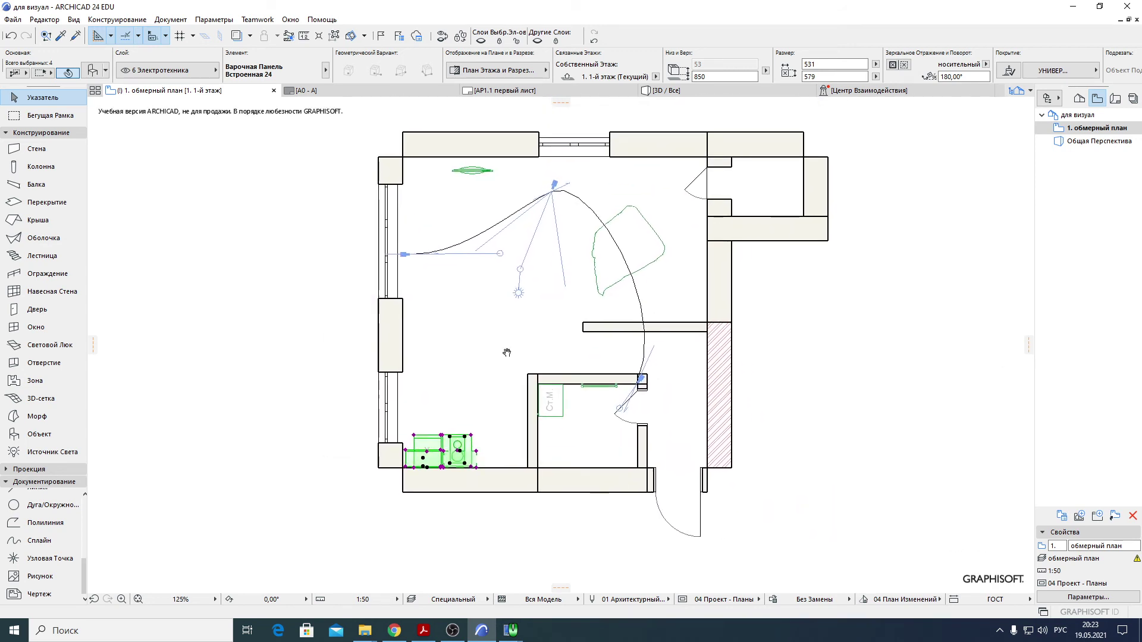
{"action": "scroll", "coordinate": [476, 426], "scroll_direction": "up", "scroll_amount": 1}
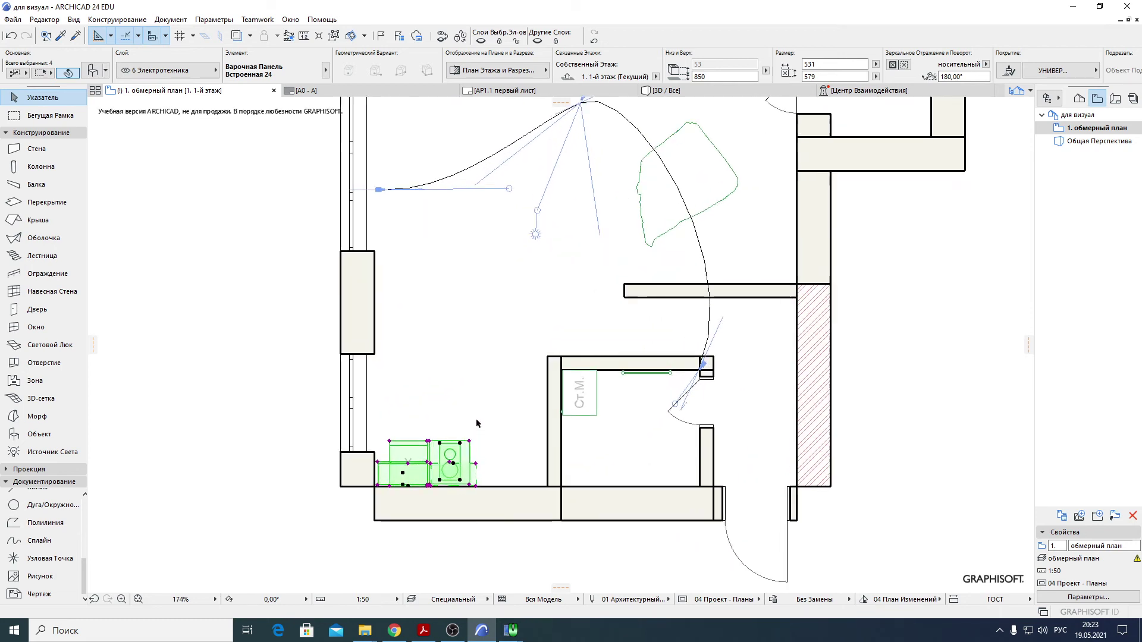
{"action": "middle_click_drag", "start_coordinate": [497, 241], "coordinate": [523, 335]}
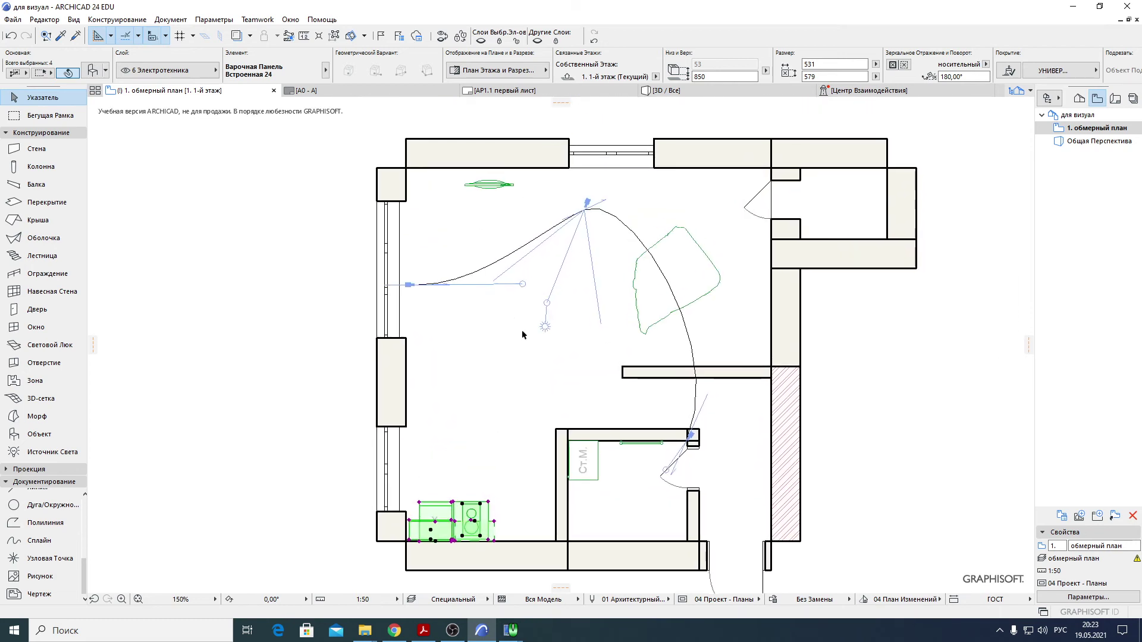
{"action": "left_click", "coordinate": [512, 188], "text": "shift"}
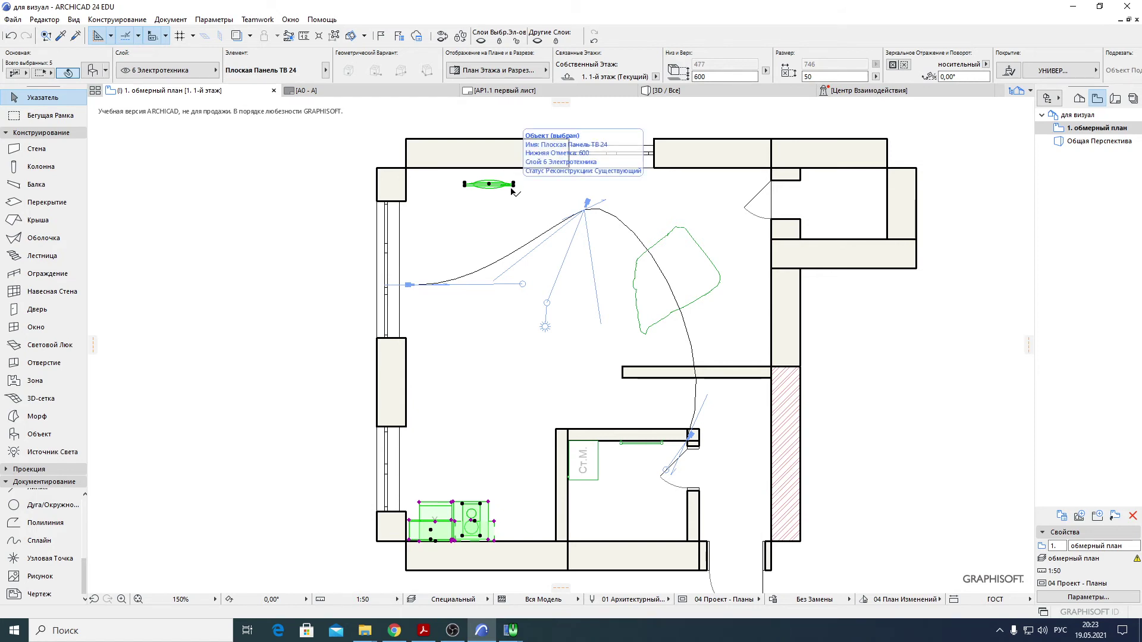
{"action": "left_click_drag", "start_coordinate": [512, 189], "coordinate": [513, 189]}
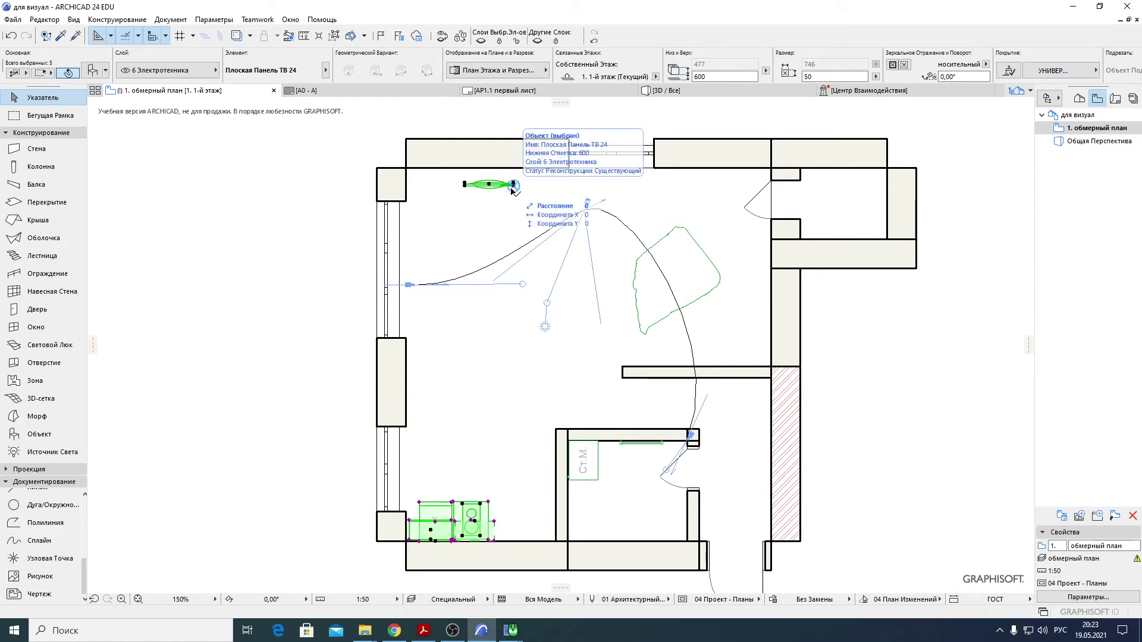
{"action": "left_click", "coordinate": [192, 77]}
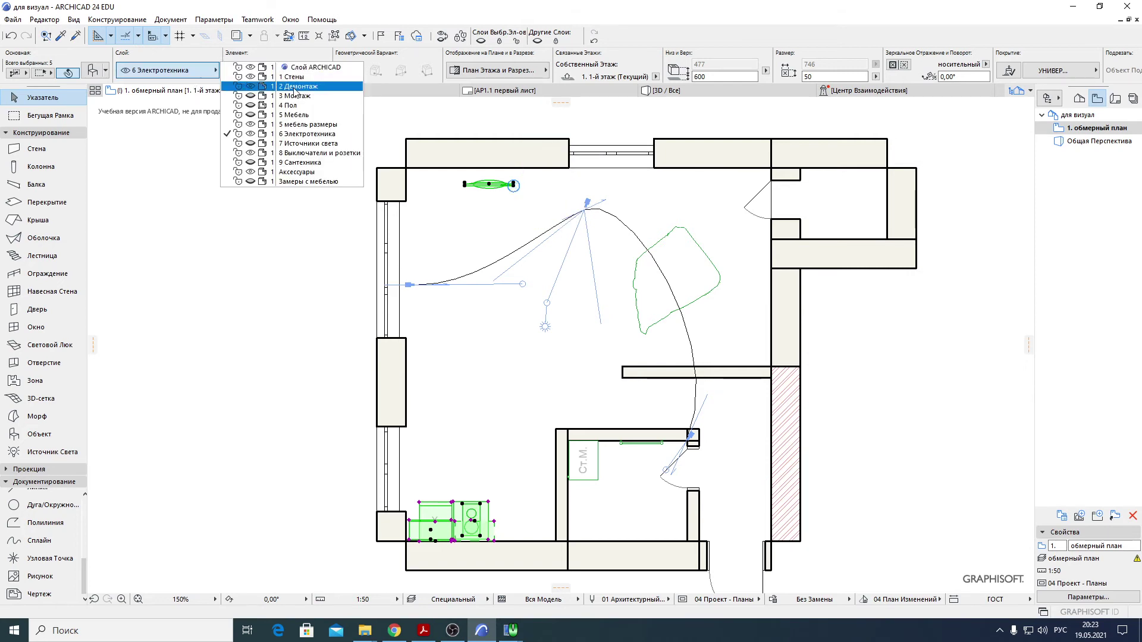
{"action": "left_click", "coordinate": [297, 115]}
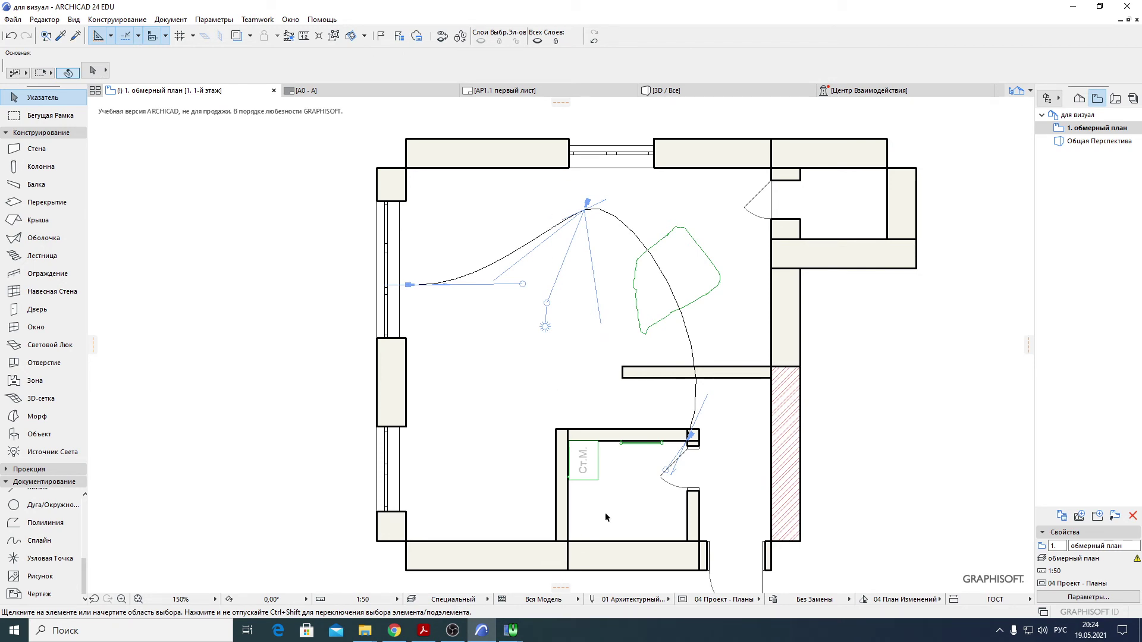
- Move the blanket in the sleeping area from the layer Аксессуары to 5 Мебель
{"action": "middle_click_drag", "start_coordinate": [631, 478], "coordinate": [614, 459]}
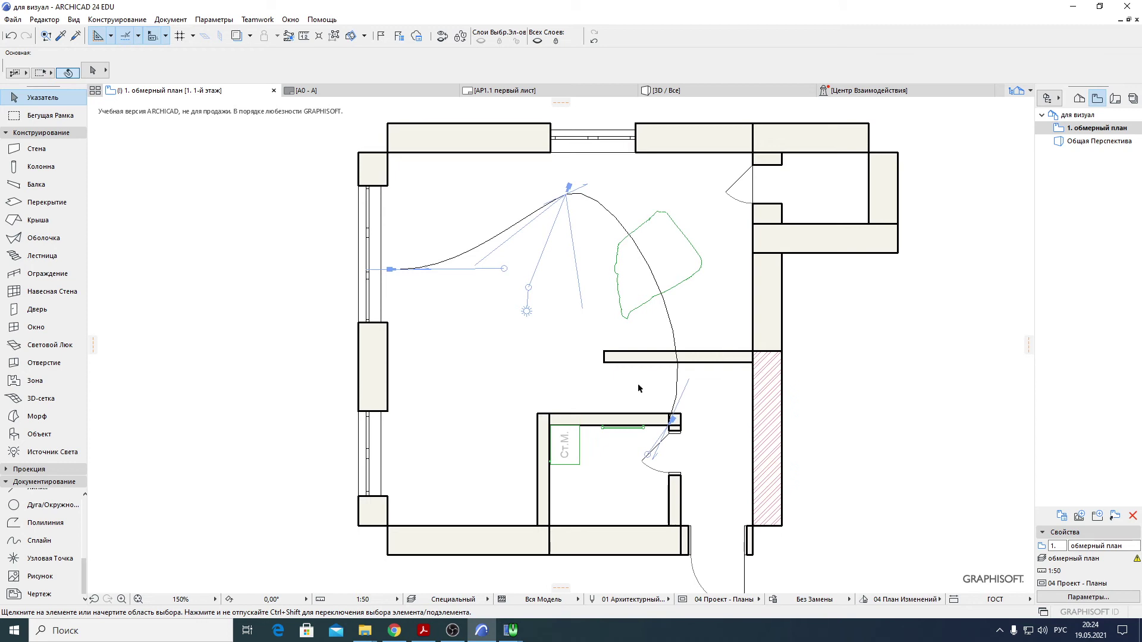
{"action": "left_click", "coordinate": [625, 317]}
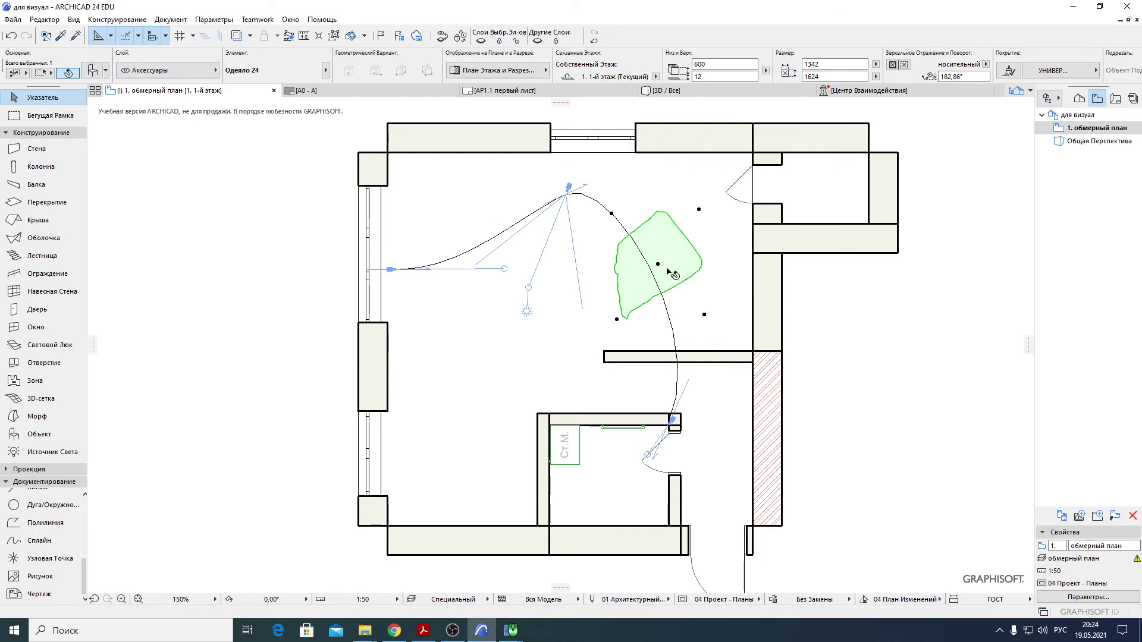
{"action": "left_click", "coordinate": [186, 79]}
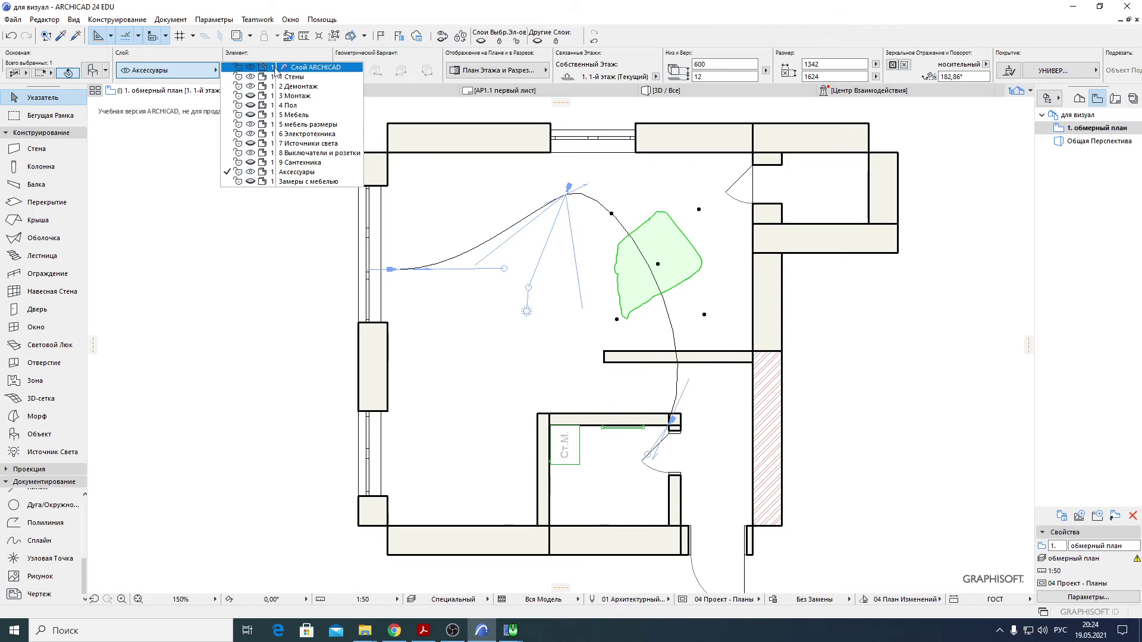
{"action": "left_click", "coordinate": [305, 115]}
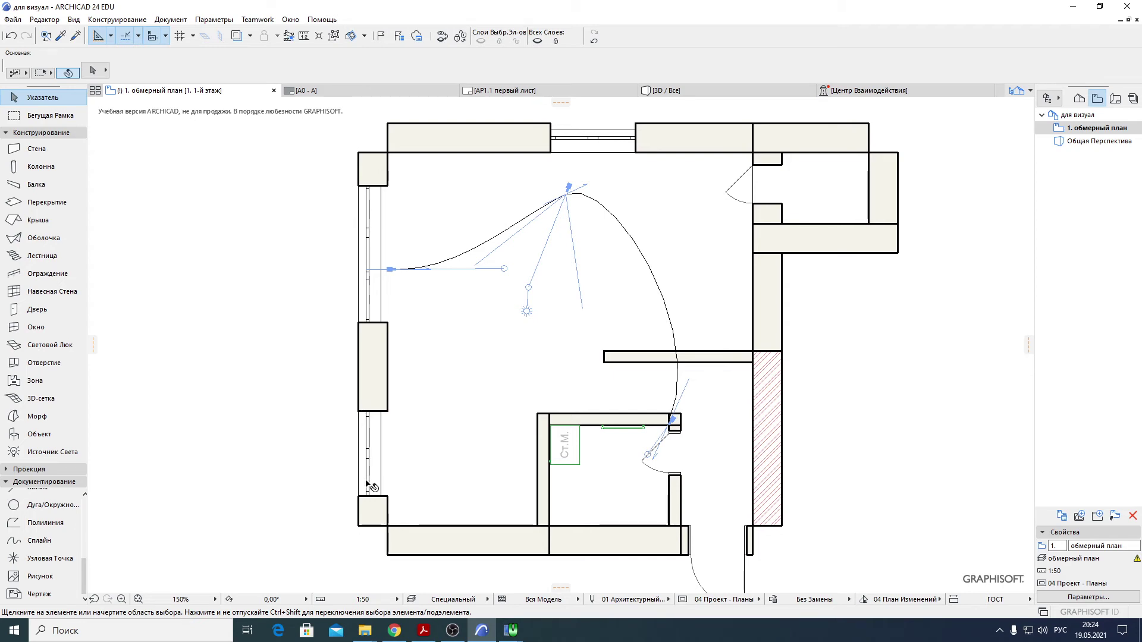
- In the layer settings, show 5 Мебель and hide 6 Электротехника, 8 Выключатели и розетки, Аксессуары and 2 Демонтаж
{"action": "left_click", "coordinate": [412, 600]}
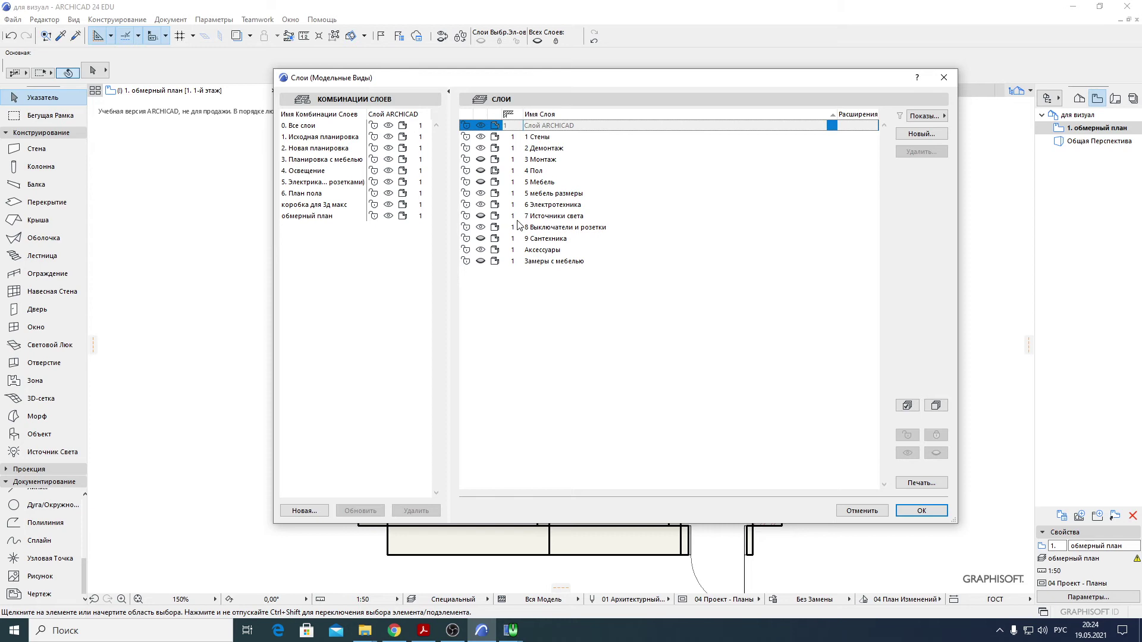
{"action": "left_click", "coordinate": [483, 184]}
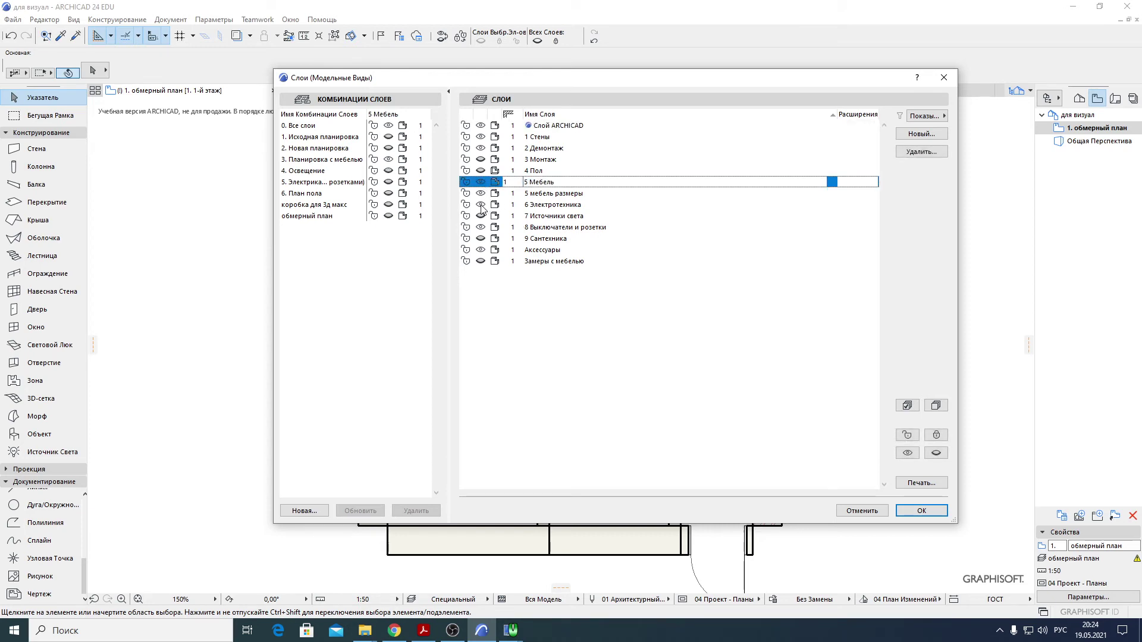
{"action": "left_click", "coordinate": [482, 206]}
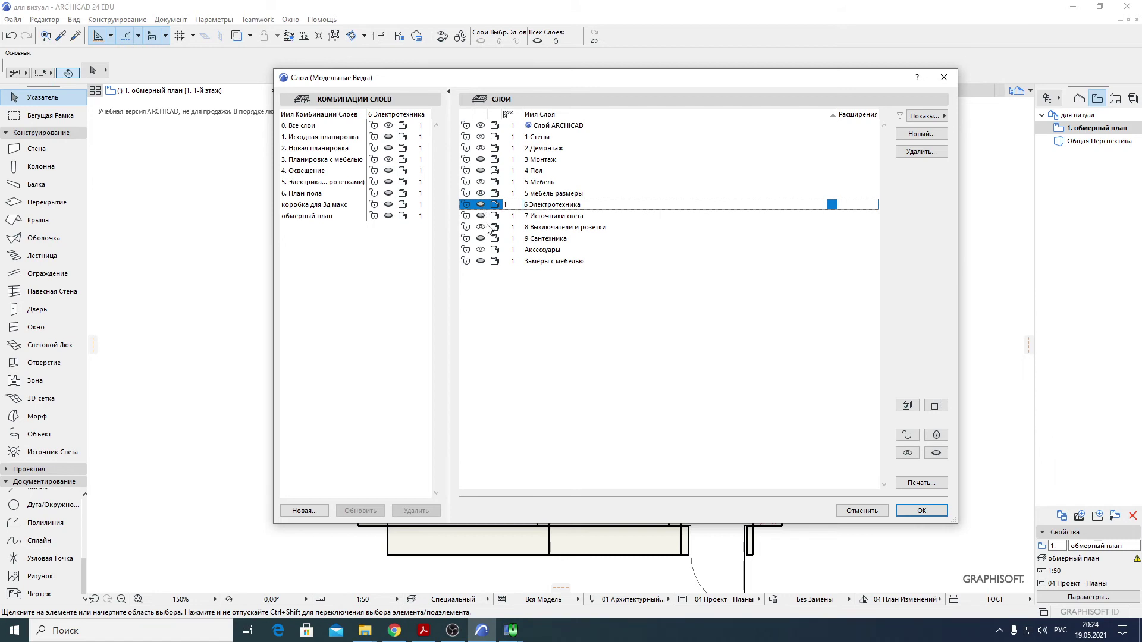
{"action": "left_click", "coordinate": [481, 229]}
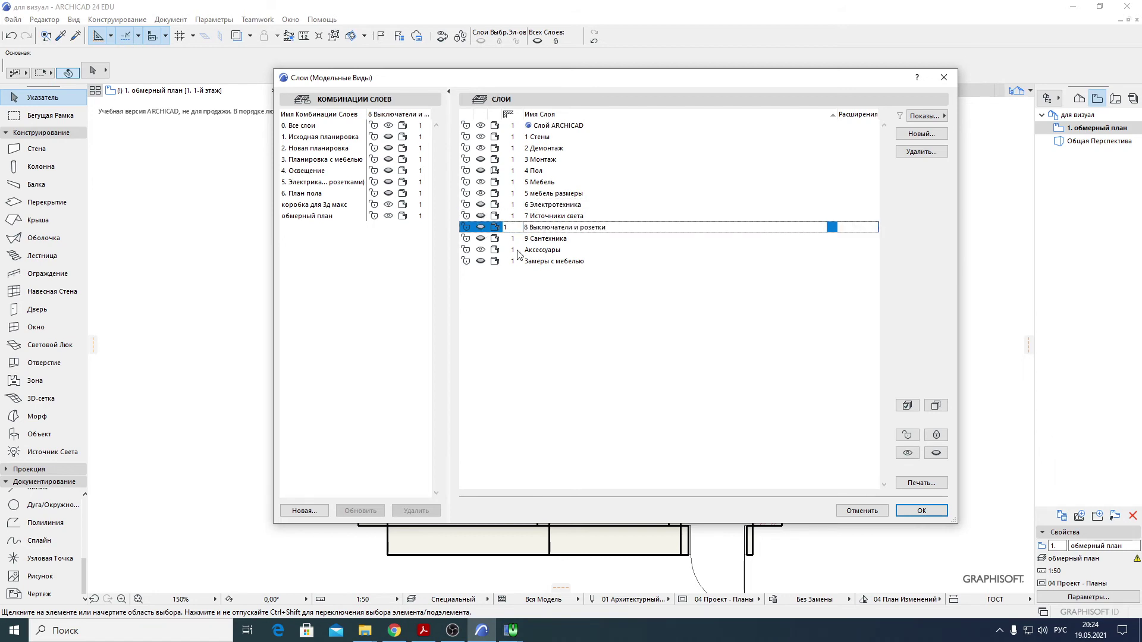
{"action": "left_click", "coordinate": [480, 252]}
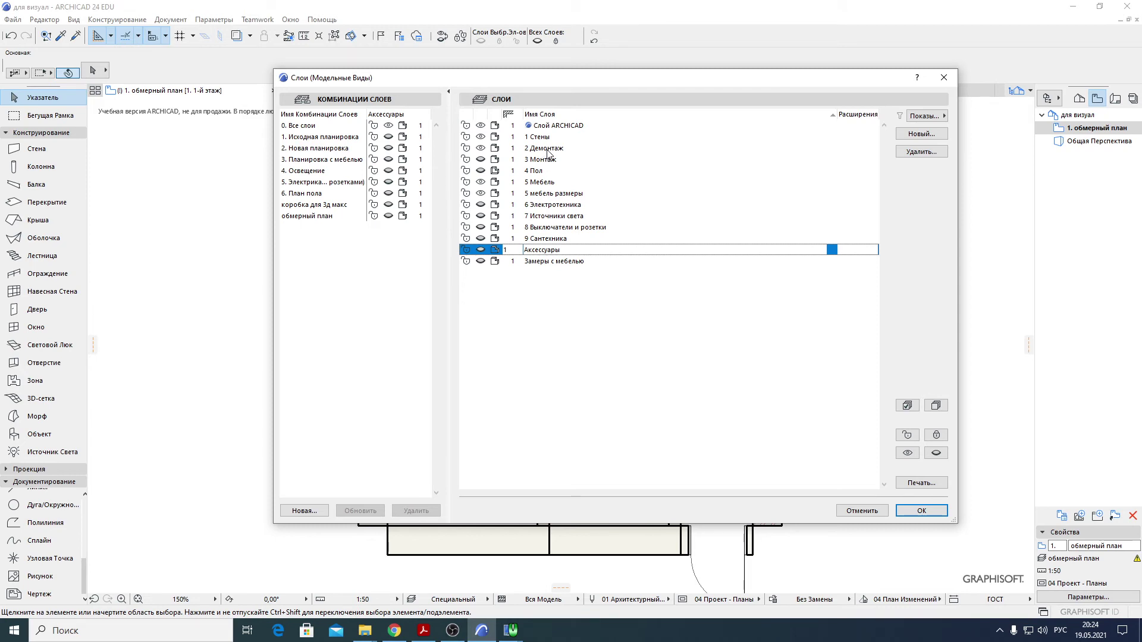
{"action": "left_click", "coordinate": [482, 150]}
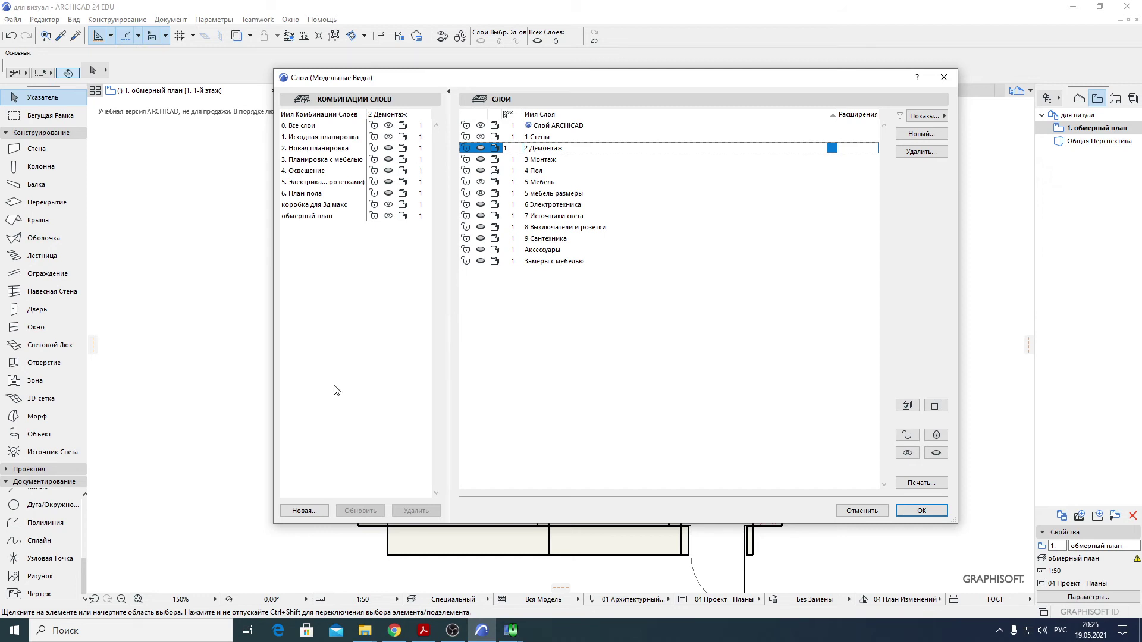
- Save the current layer visibility as a new layer combination named "план расстановки мебели" and apply it
{"action": "left_click", "coordinate": [305, 512]}
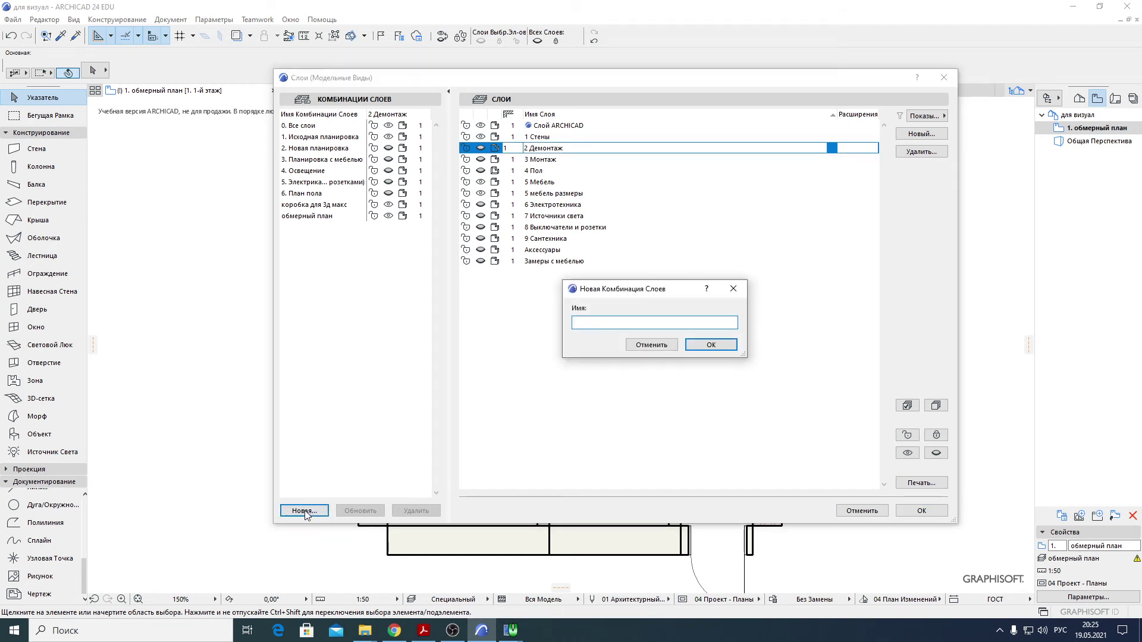
{"action": "type", "text": "план расстановки мебели"}
{"action": "left_click", "coordinate": [705, 348]}
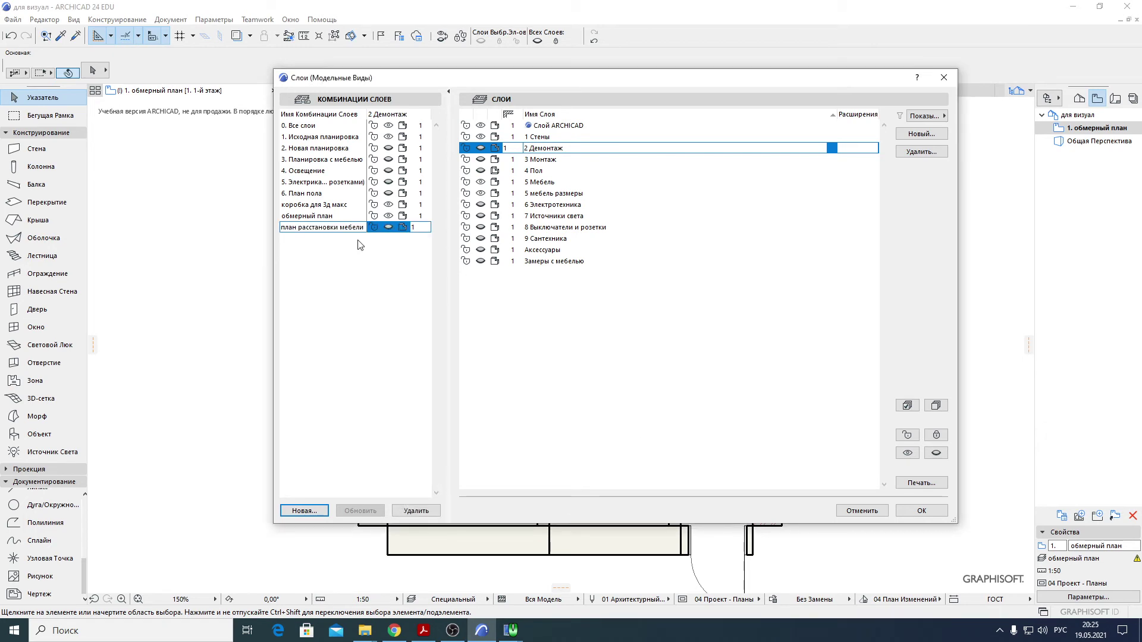
{"action": "left_click", "coordinate": [941, 511]}
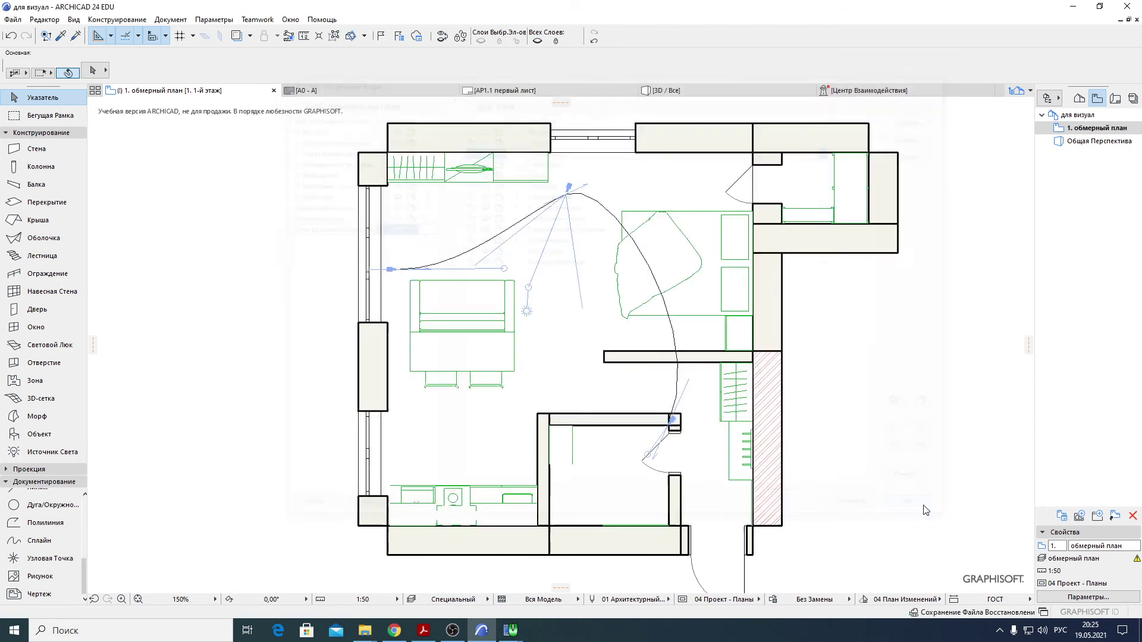
- View the plan with the layer combinations 6. План пола and 4. Освещение, and return to план расстановки мебели
{"action": "left_click", "coordinate": [474, 599]}
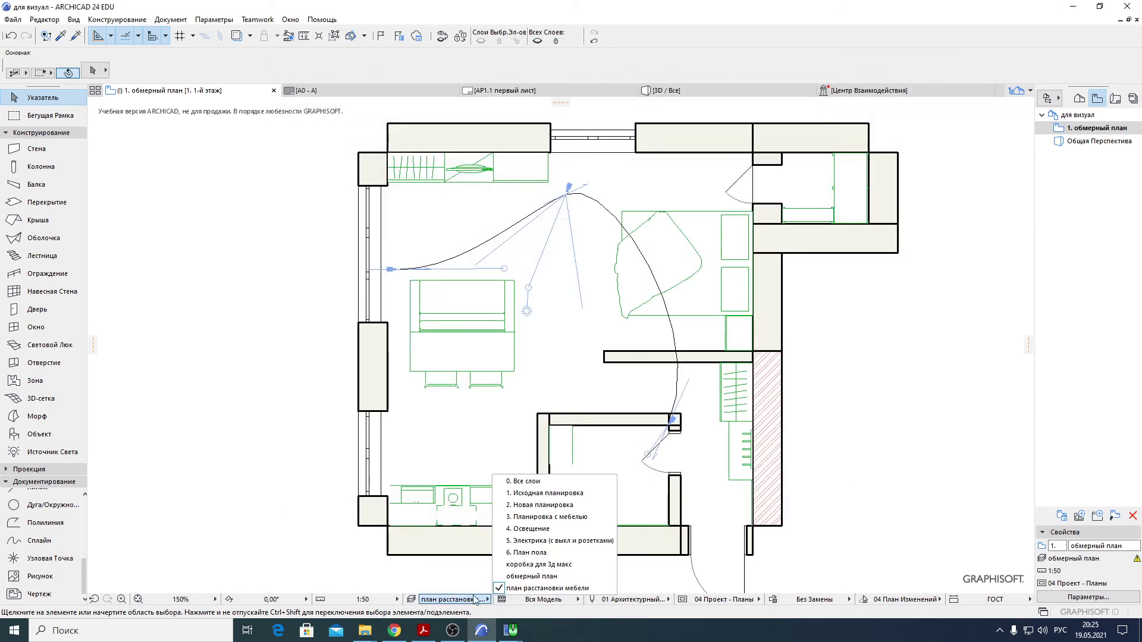
{"action": "left_click", "coordinate": [527, 553]}
{"action": "left_click", "coordinate": [452, 599]}
{"action": "left_click", "coordinate": [530, 529]}
{"action": "left_click", "coordinate": [470, 599]}
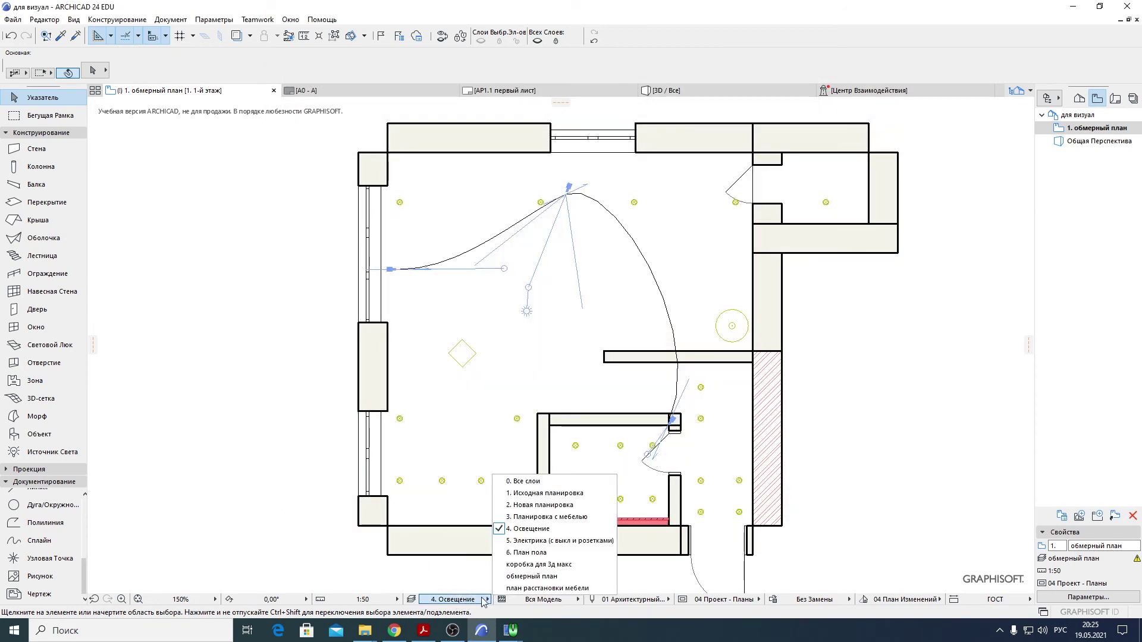
{"action": "left_click", "coordinate": [511, 585]}
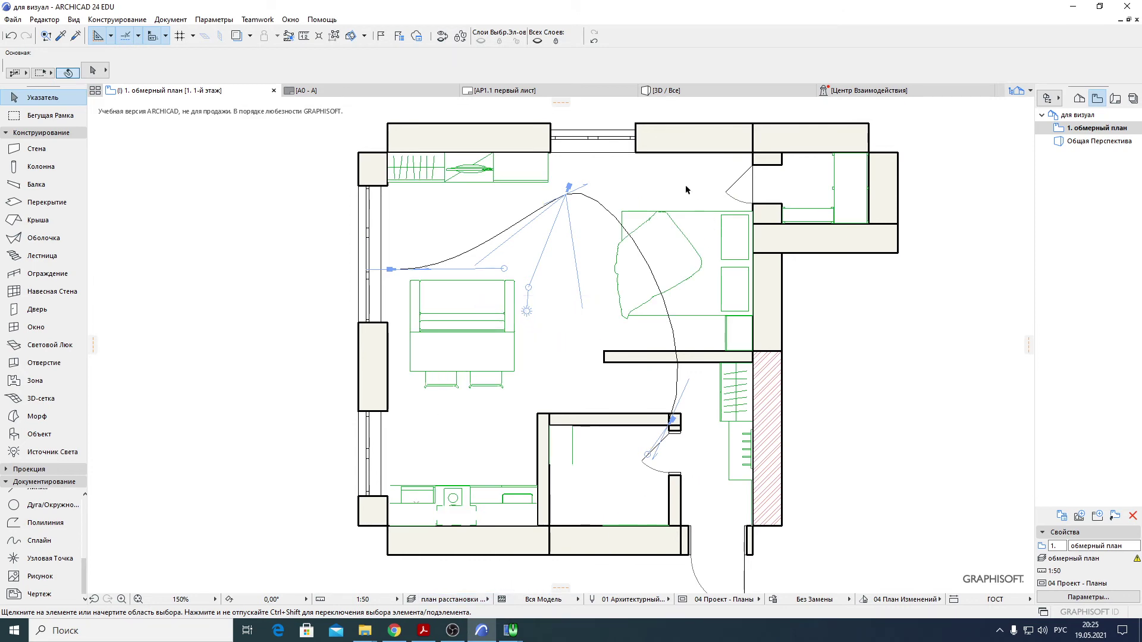
- Dimension the widths of the three wardrobe sections along the upper wall with a linear chain on the layer 5 мебель размеры
{"action": "scroll", "coordinate": [60, 524], "scroll_direction": "up", "scroll_amount": 5}
{"action": "left_click", "coordinate": [36, 501]}
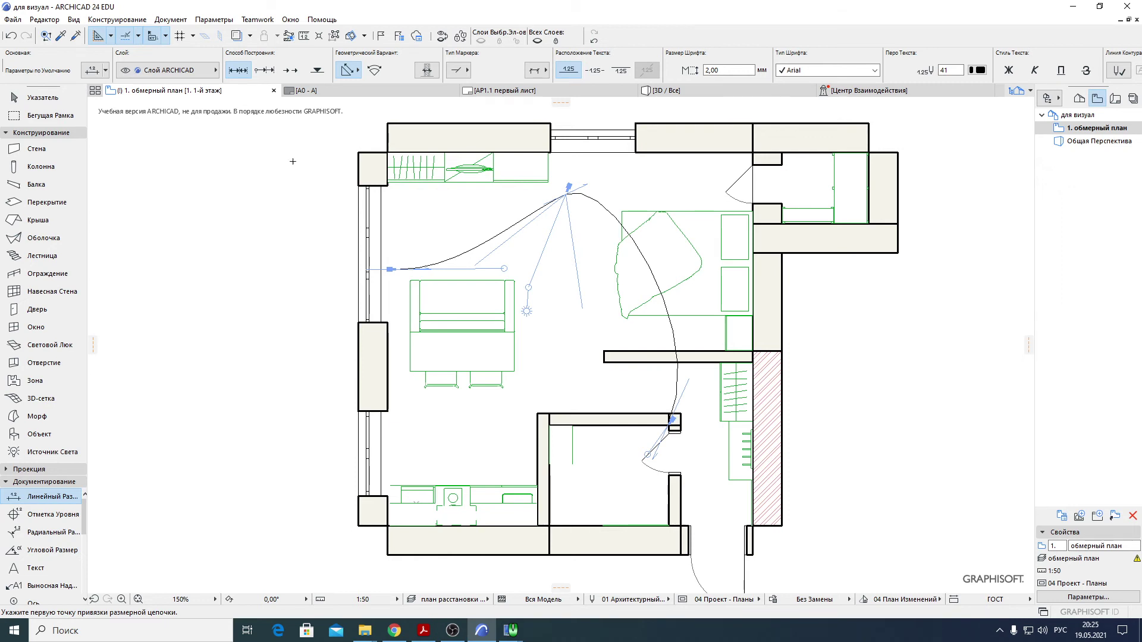
{"action": "left_click", "coordinate": [188, 71]}
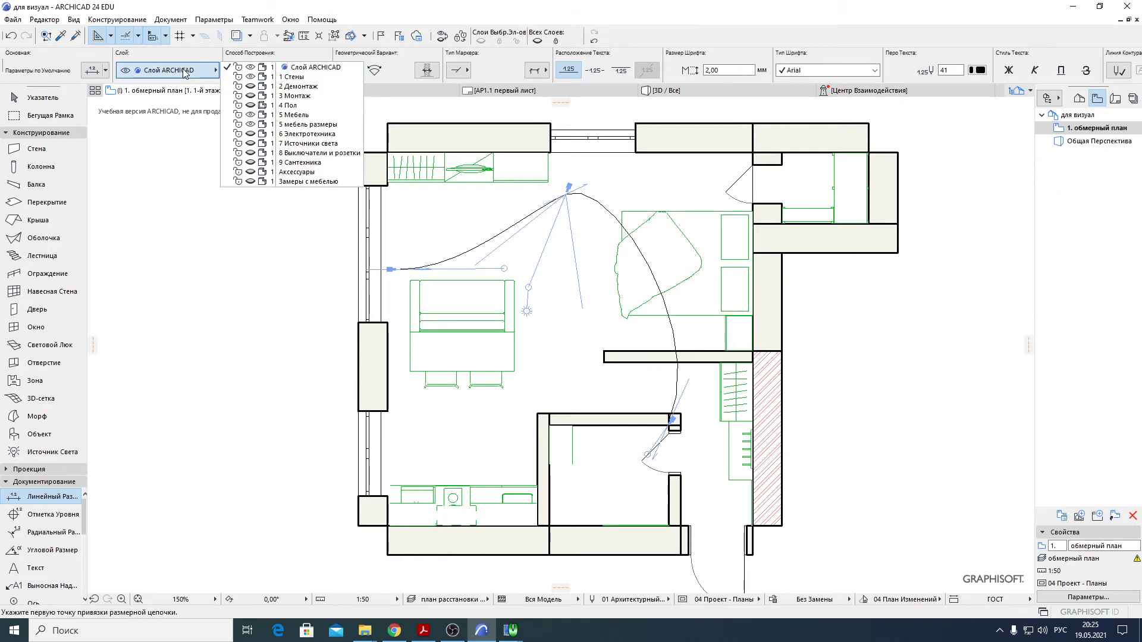
{"action": "left_click", "coordinate": [335, 124]}
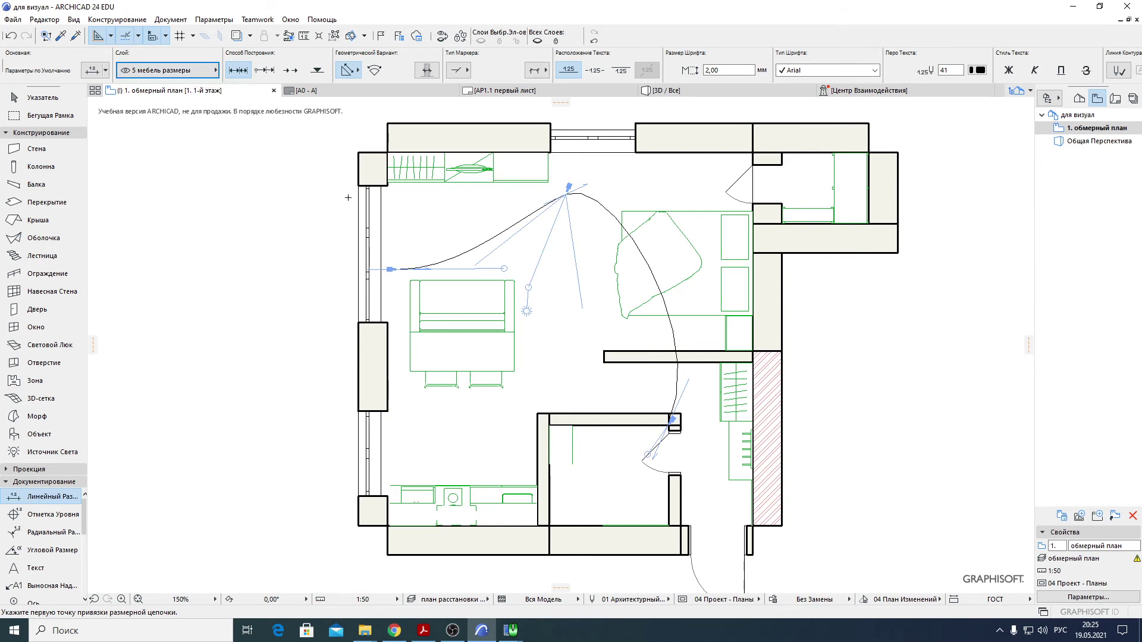
{"action": "scroll", "coordinate": [355, 237], "scroll_direction": "up", "scroll_amount": 3}
{"action": "scroll", "coordinate": [355, 236], "scroll_direction": "up", "scroll_amount": 1}
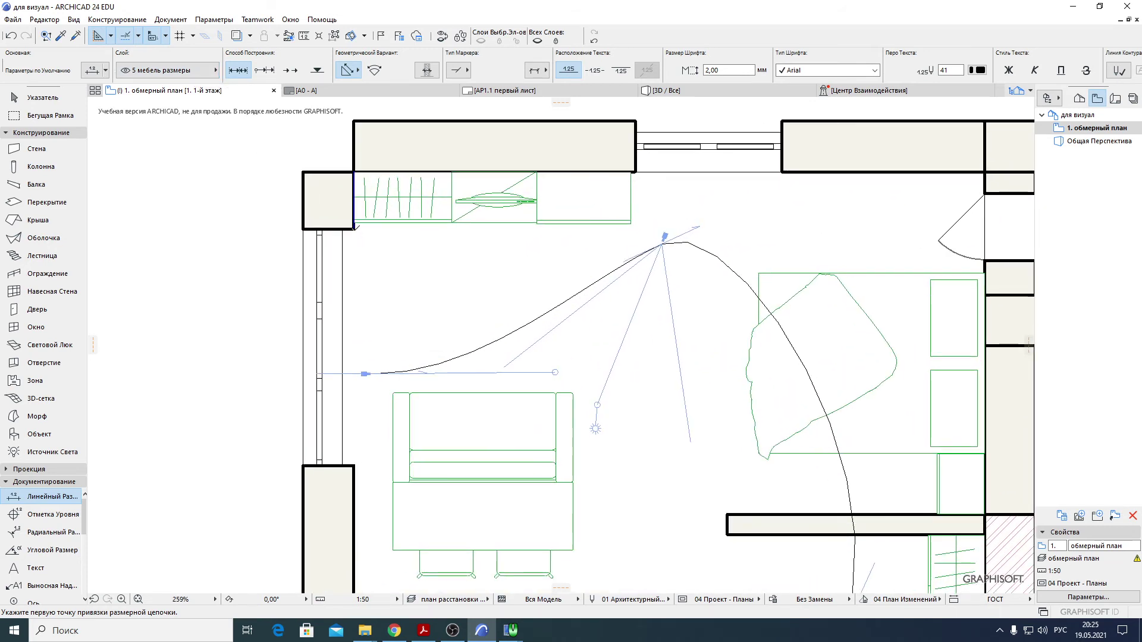
{"action": "scroll", "coordinate": [355, 227], "scroll_direction": "down", "scroll_amount": 3}
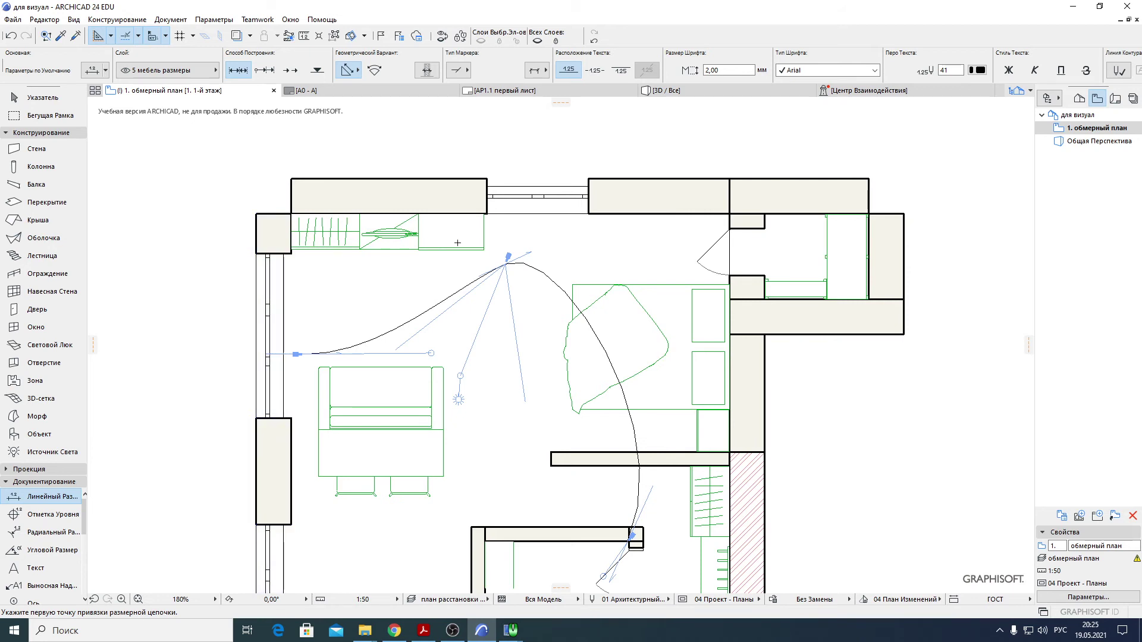
{"action": "left_click", "coordinate": [292, 253]}
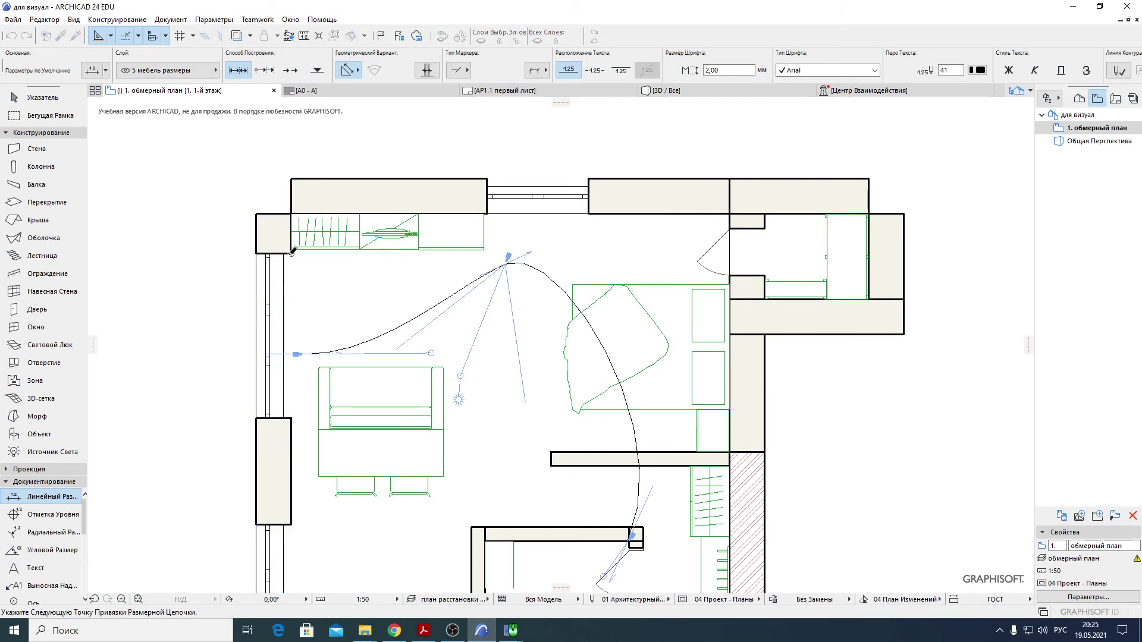
{"action": "left_click", "coordinate": [360, 249]}
{"action": "left_click", "coordinate": [419, 250]}
{"action": "left_click", "coordinate": [484, 250]}
{"action": "scroll", "coordinate": [357, 240], "scroll_direction": "up", "scroll_amount": 3}
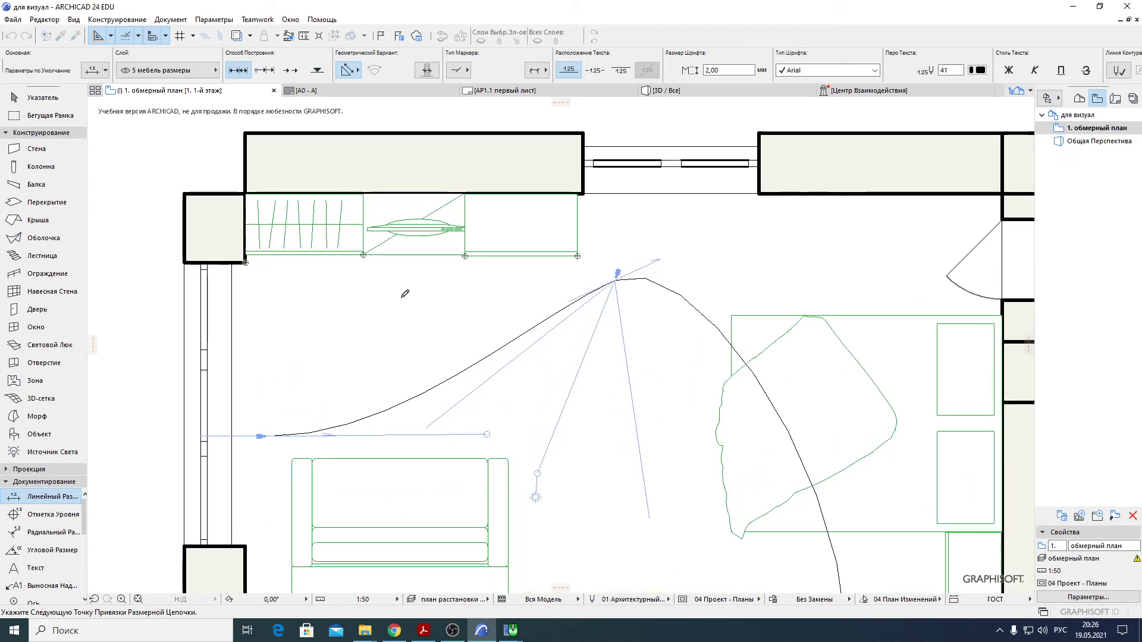
{"action": "scroll", "coordinate": [416, 262], "scroll_direction": "down", "scroll_amount": 2}
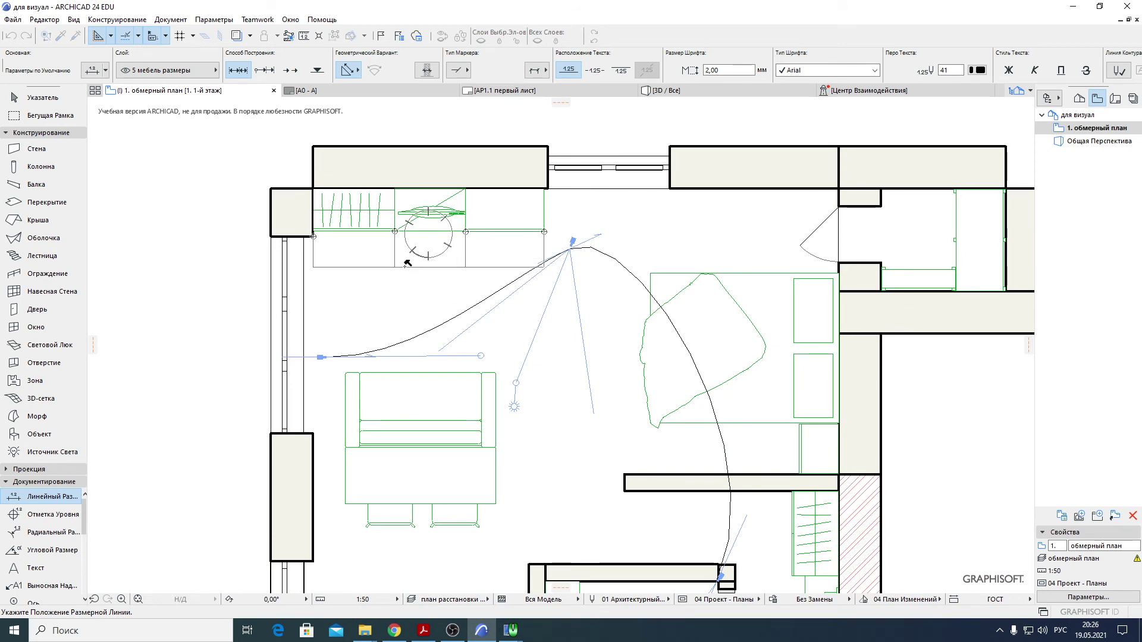
{"action": "left_click", "coordinate": [400, 282]}
- Dimension the dining table's width and its distance from the window-side wall in one horizontal chain
{"action": "scroll", "coordinate": [395, 300], "scroll_direction": "down", "scroll_amount": 5}
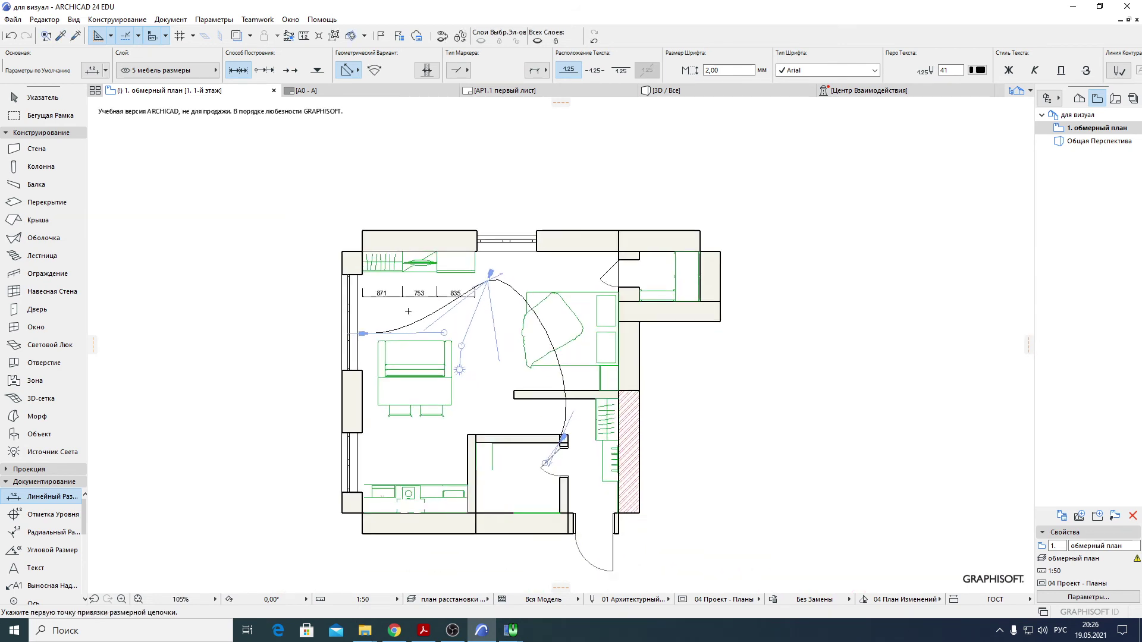
{"action": "scroll", "coordinate": [454, 353], "scroll_direction": "up", "scroll_amount": 5}
{"action": "left_click", "coordinate": [458, 346]}
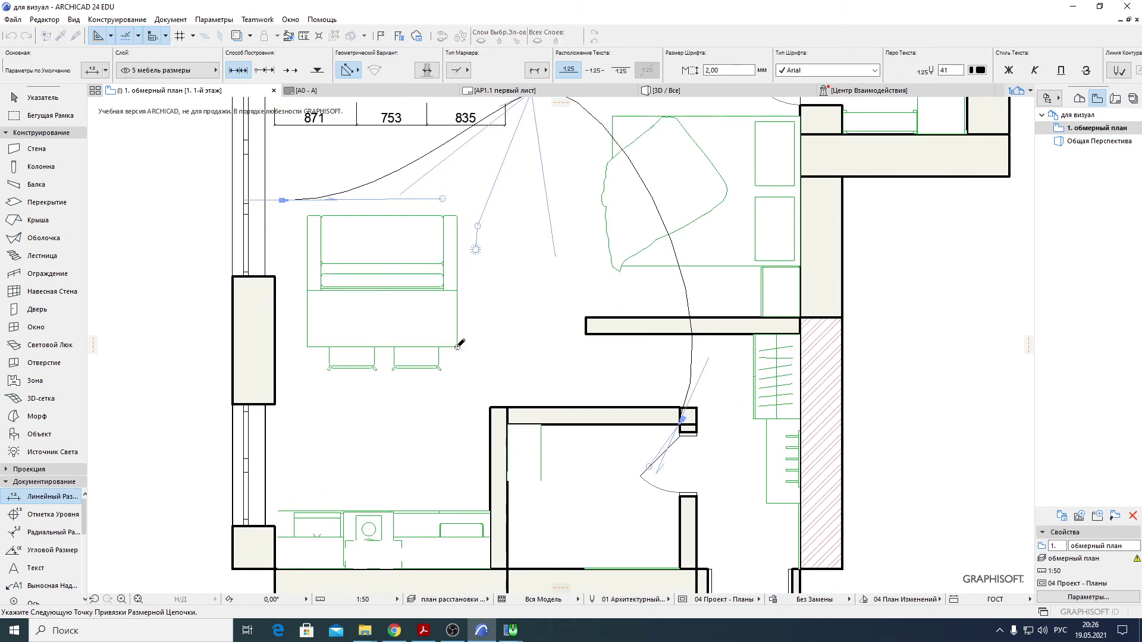
{"action": "left_click", "coordinate": [308, 347]}
{"action": "double_click", "coordinate": [297, 326]}
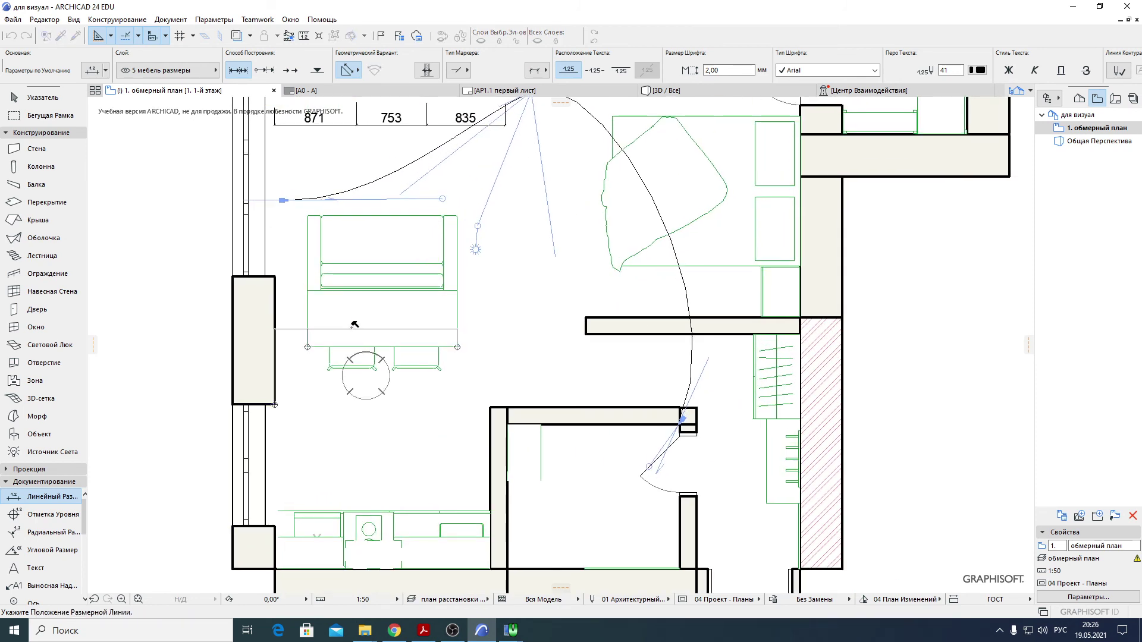
{"action": "left_click", "coordinate": [327, 315]}
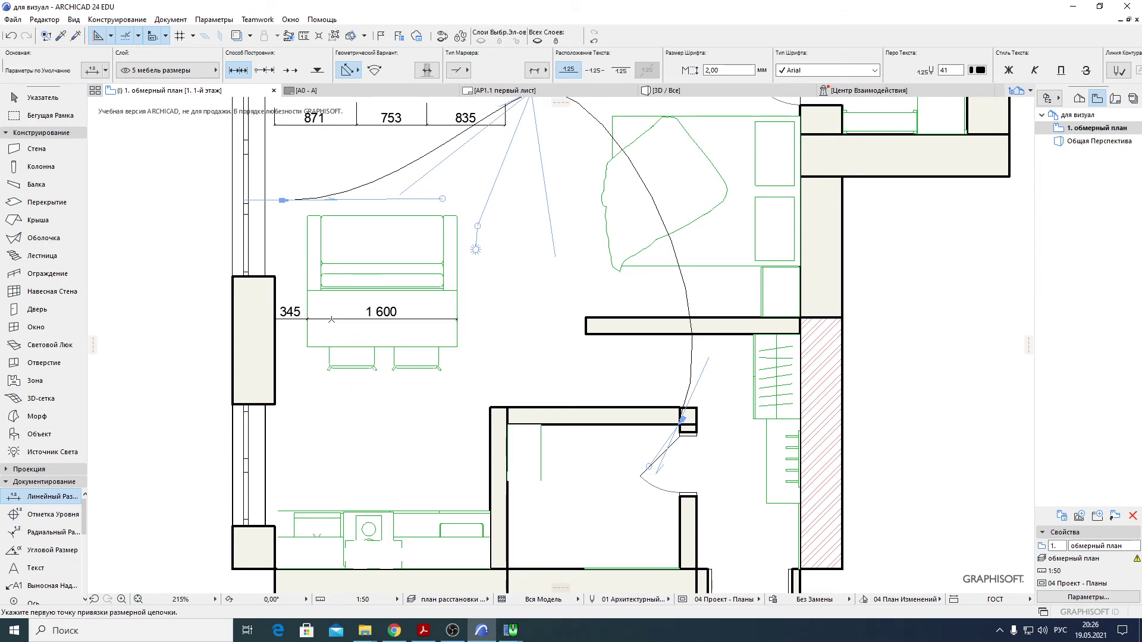
- Dimension the sleeping area vertically in one chain covering the passage beside the bed, the bed's width and the bedside table
{"action": "scroll", "coordinate": [399, 337], "scroll_direction": "down", "scroll_amount": 3}
{"action": "scroll", "coordinate": [434, 367], "scroll_direction": "up", "scroll_amount": 4}
{"action": "scroll", "coordinate": [435, 357], "scroll_direction": "down", "scroll_amount": 3}
{"action": "scroll", "coordinate": [524, 268], "scroll_direction": "up", "scroll_amount": 1}
{"action": "left_click", "coordinate": [578, 224]}
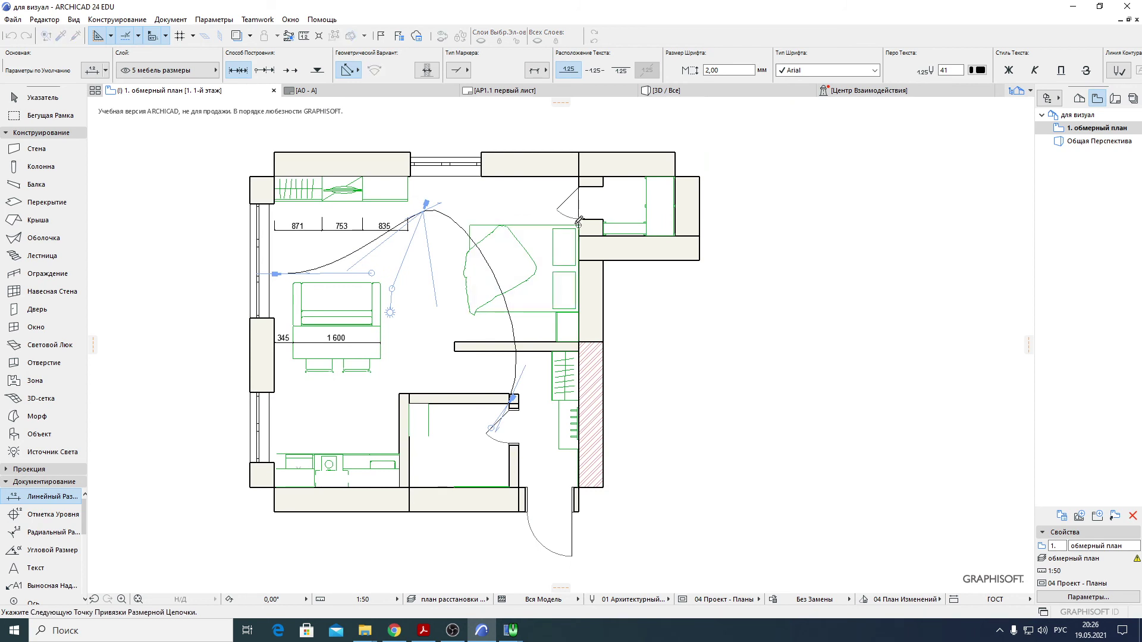
{"action": "left_click", "coordinate": [578, 313]}
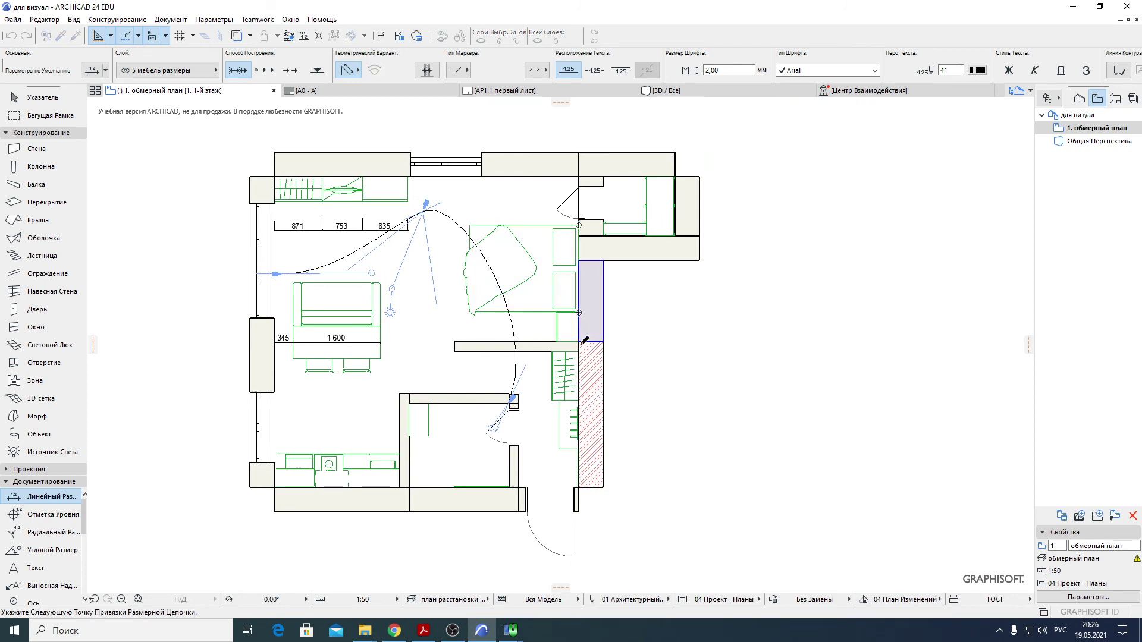
{"action": "left_click", "coordinate": [580, 341]}
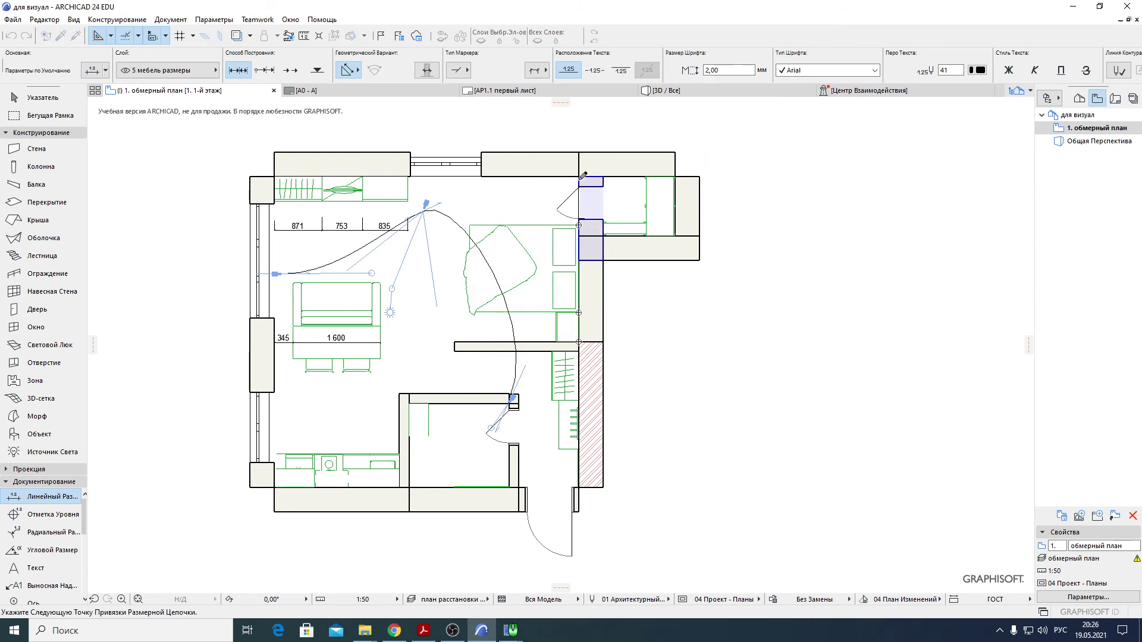
{"action": "left_click", "coordinate": [580, 175]}
{"action": "middle_click_drag", "start_coordinate": [542, 202], "coordinate": [523, 209]}
{"action": "double_click", "coordinate": [515, 210]}
{"action": "left_click", "coordinate": [518, 212]}
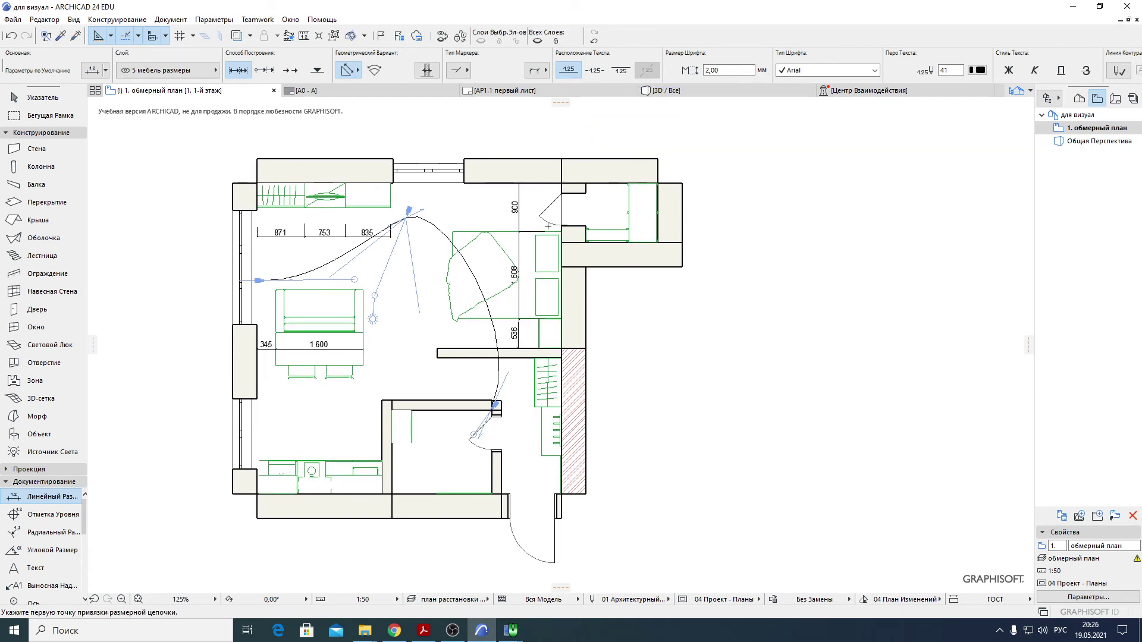
{"action": "scroll", "coordinate": [536, 297], "scroll_direction": "up", "scroll_amount": 2}
{"action": "scroll", "coordinate": [536, 296], "scroll_direction": "down", "scroll_amount": 2}
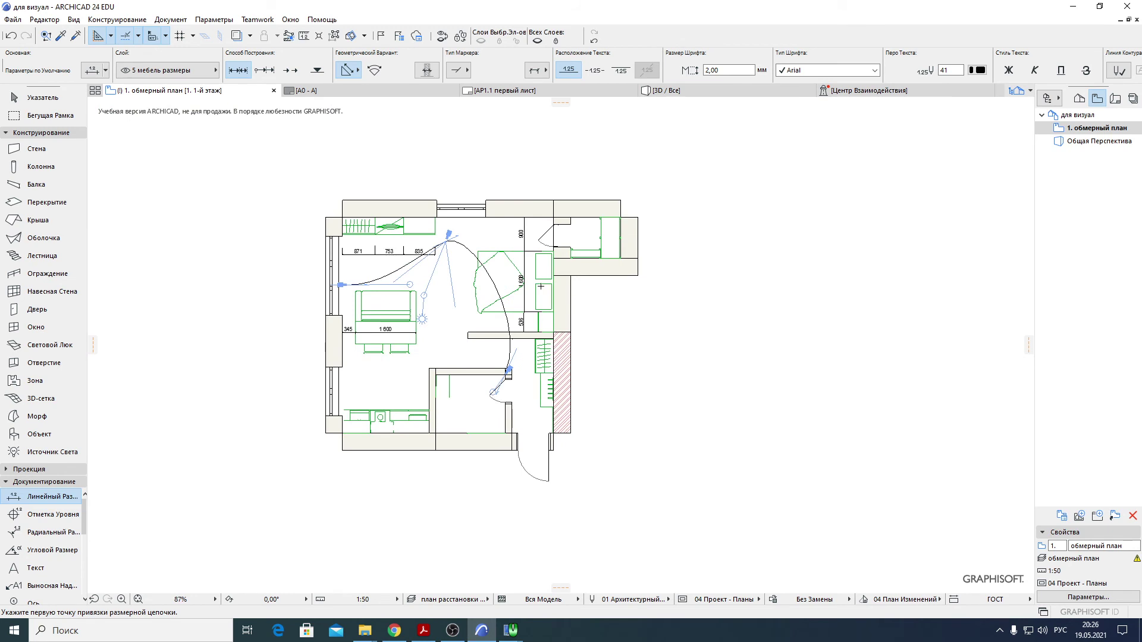